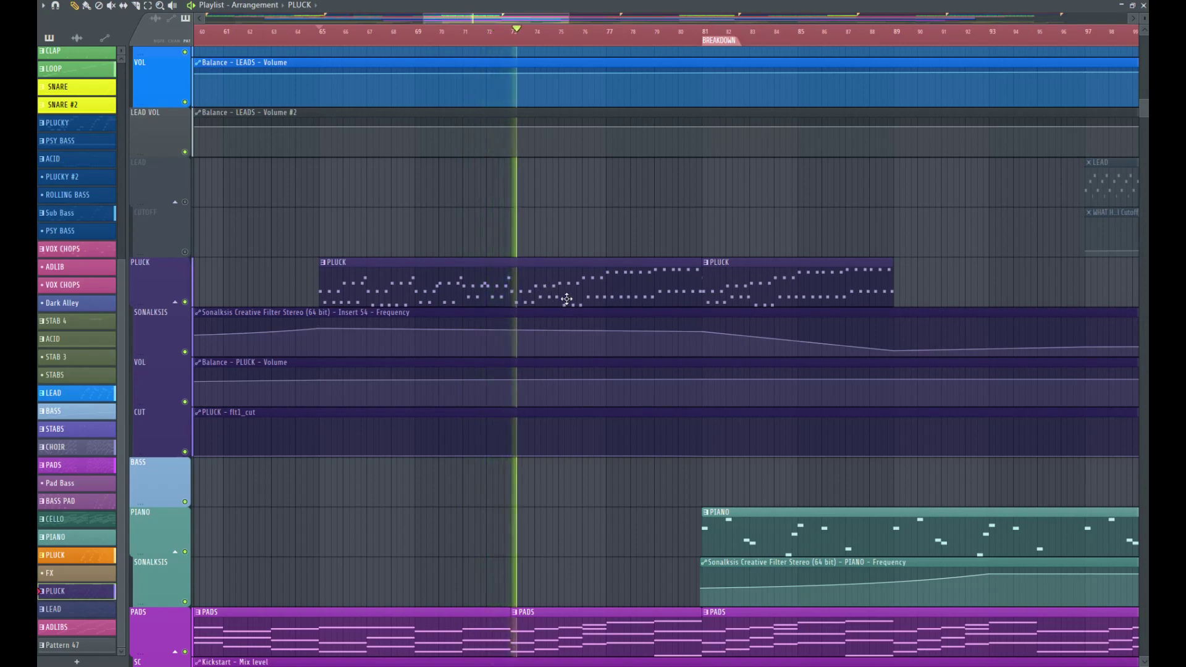
Step: Play the PLUCK section from bar 65 and lower its Sonalksis filter frequency automation point at bar 81
{"action": "key", "text": "space"}
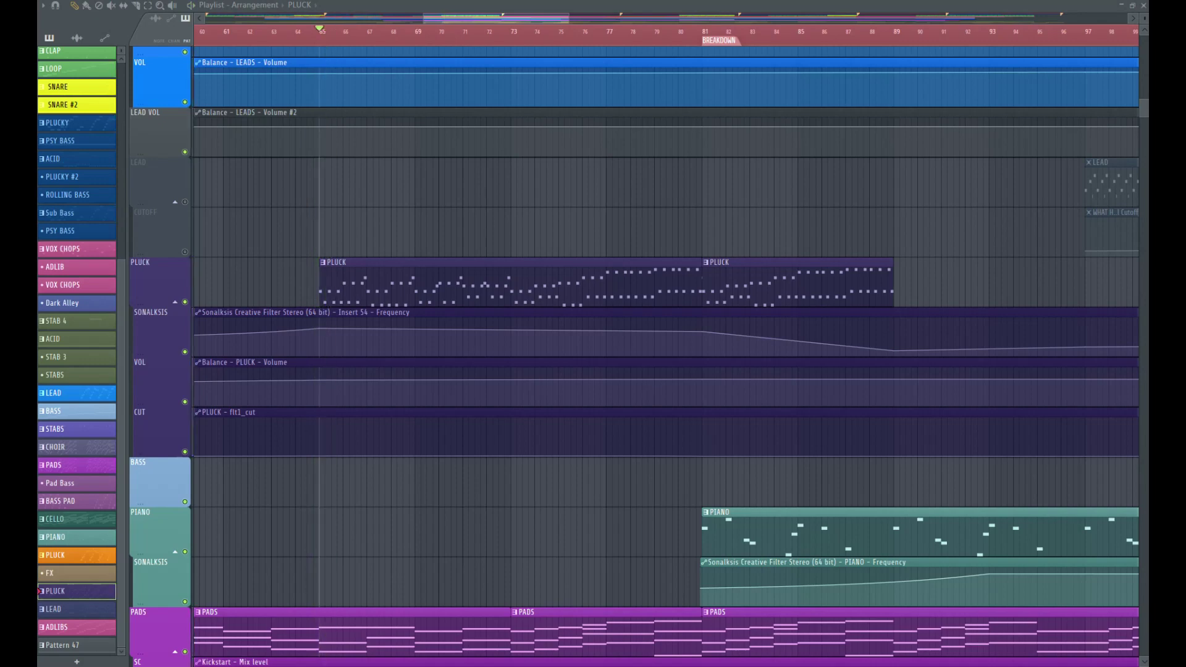
{"action": "key", "text": "space"}
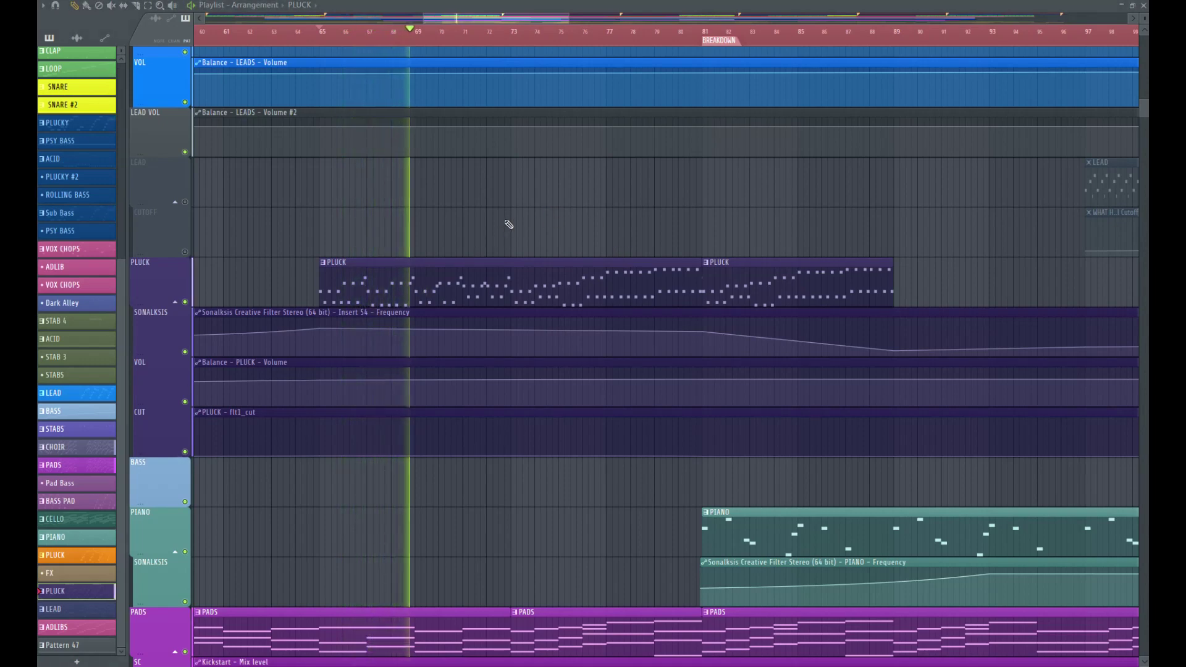
{"action": "left_click_drag", "start_coordinate": [484, 20], "coordinate": [499, 23]}
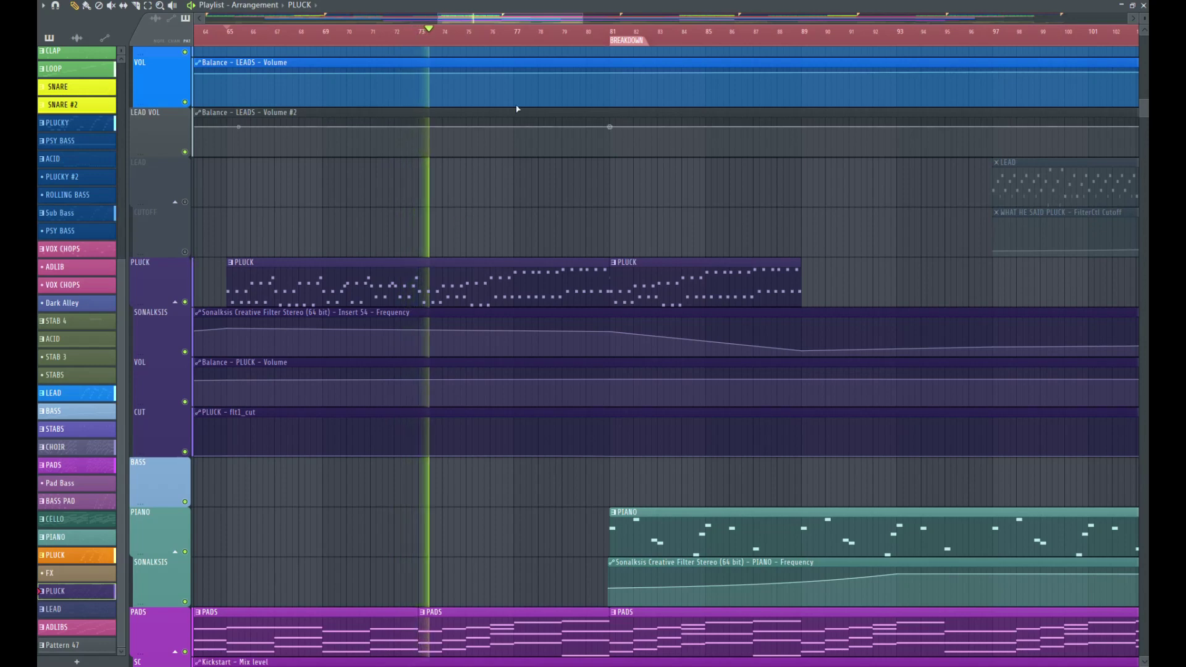
{"action": "left_click_drag", "start_coordinate": [511, 23], "coordinate": [525, 22]}
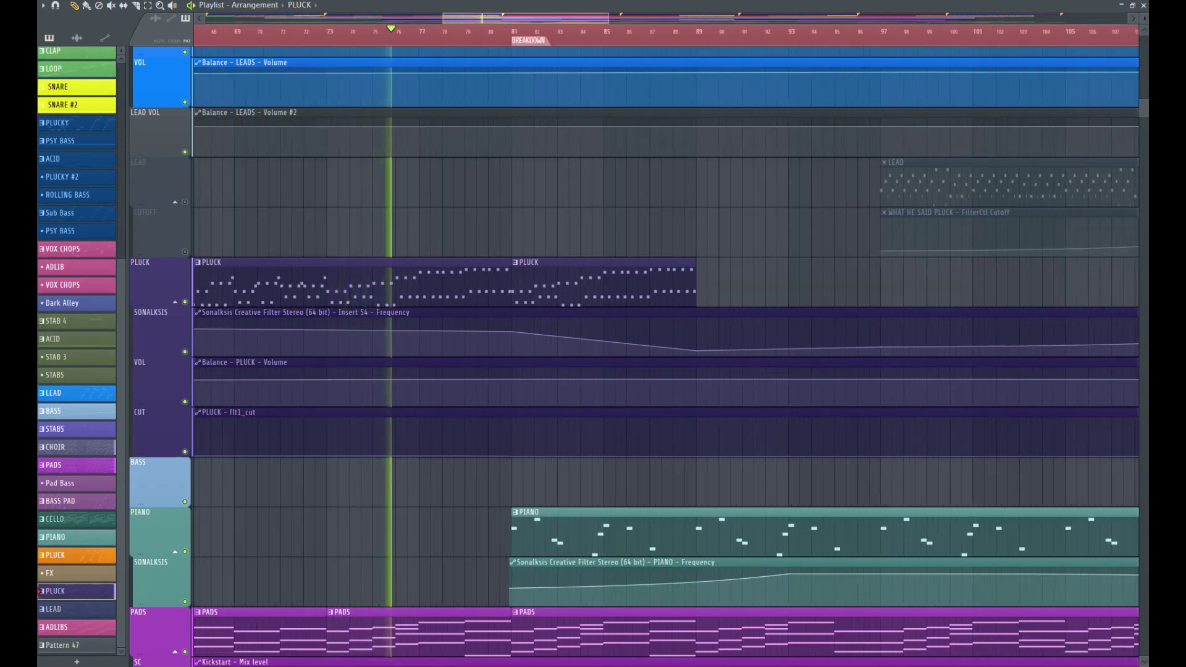
{"action": "scroll", "coordinate": [556, 275], "scroll_direction": "down", "scroll_amount": 2}
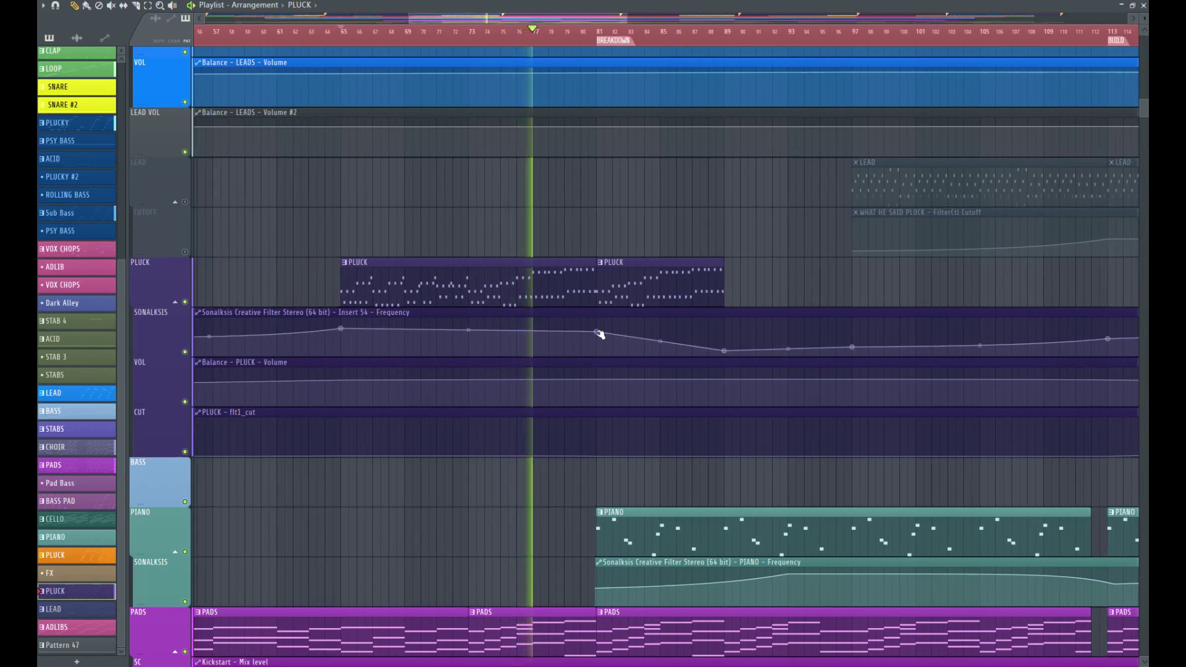
{"action": "left_click_drag", "start_coordinate": [598, 334], "coordinate": [598, 340]}
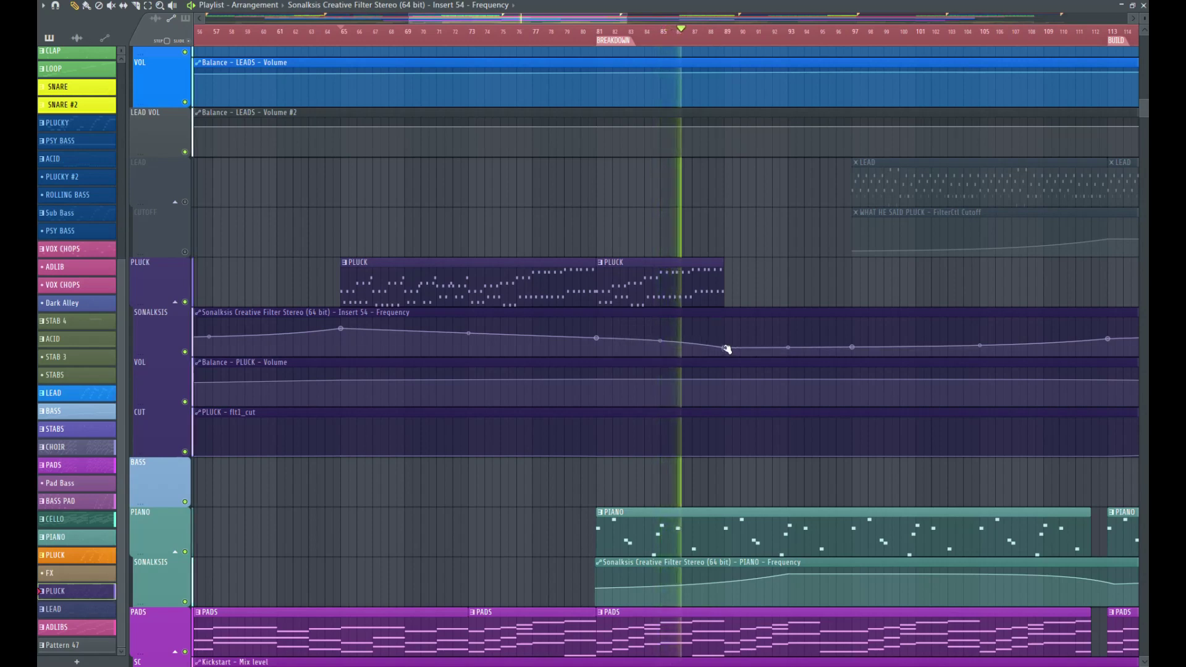
Step: Audition the PLUCK section from bar 65, and the transition into the BREAKDOWN from just before bar 81
{"action": "key", "text": "space"}
{"action": "key", "text": "space"}
{"action": "key", "text": "space"}
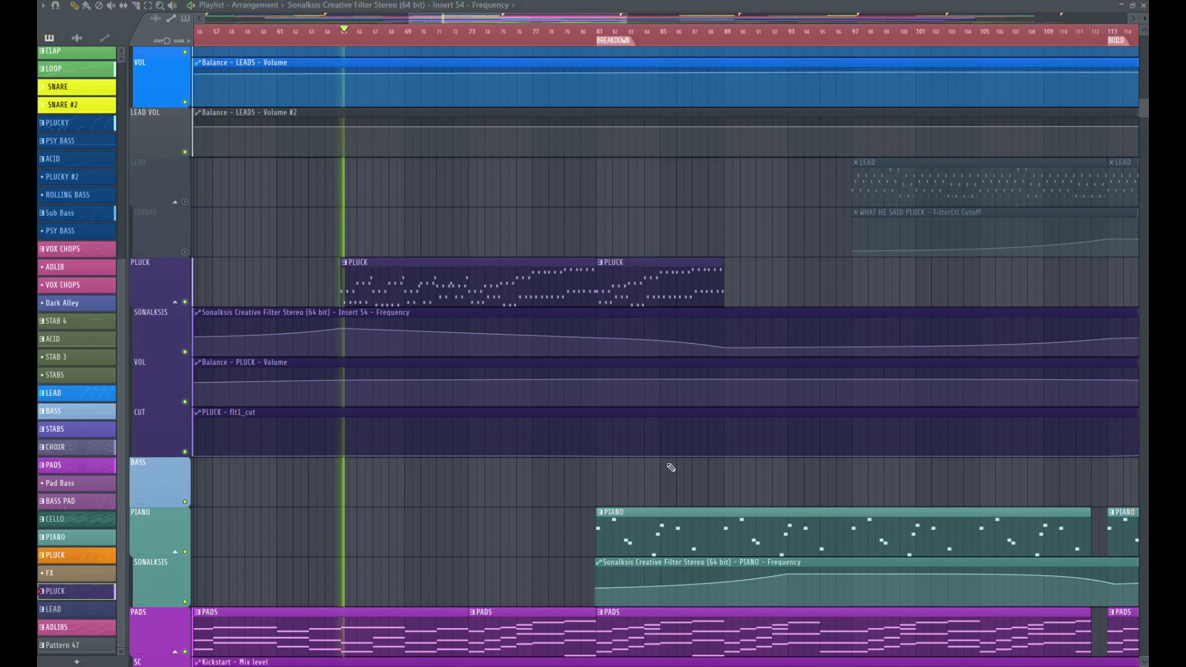
{"action": "left_click", "coordinate": [588, 32]}
{"action": "key", "text": "space"}
{"action": "scroll", "coordinate": [675, 514], "scroll_direction": "down", "scroll_amount": 7}
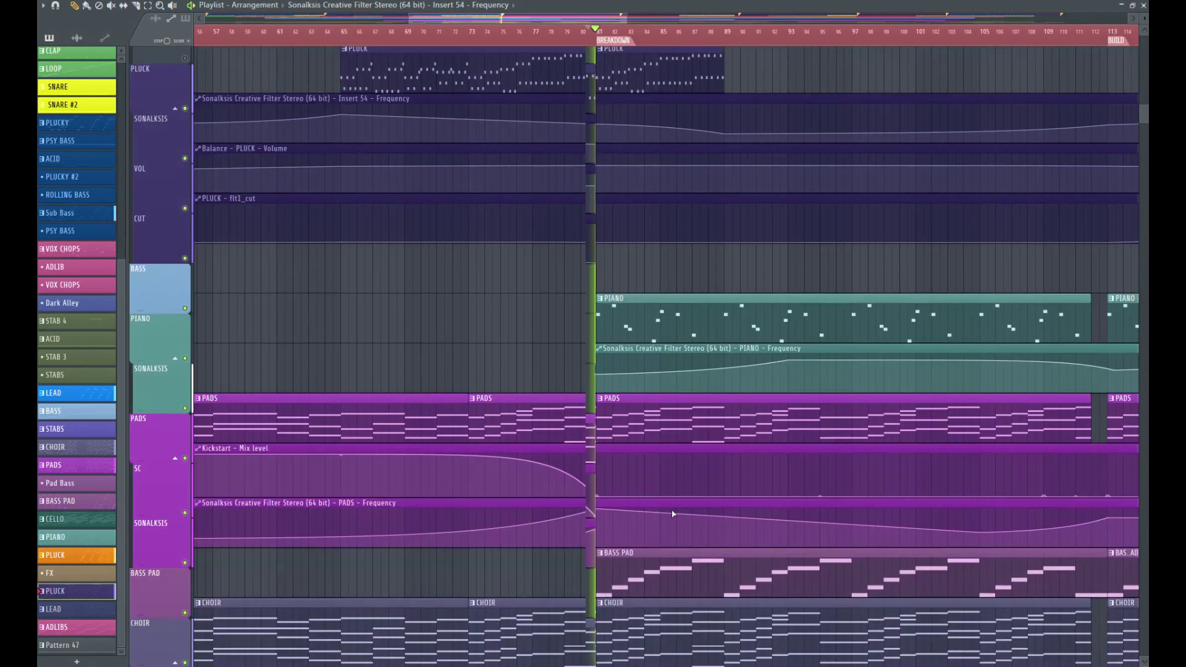
{"action": "key", "text": "space"}
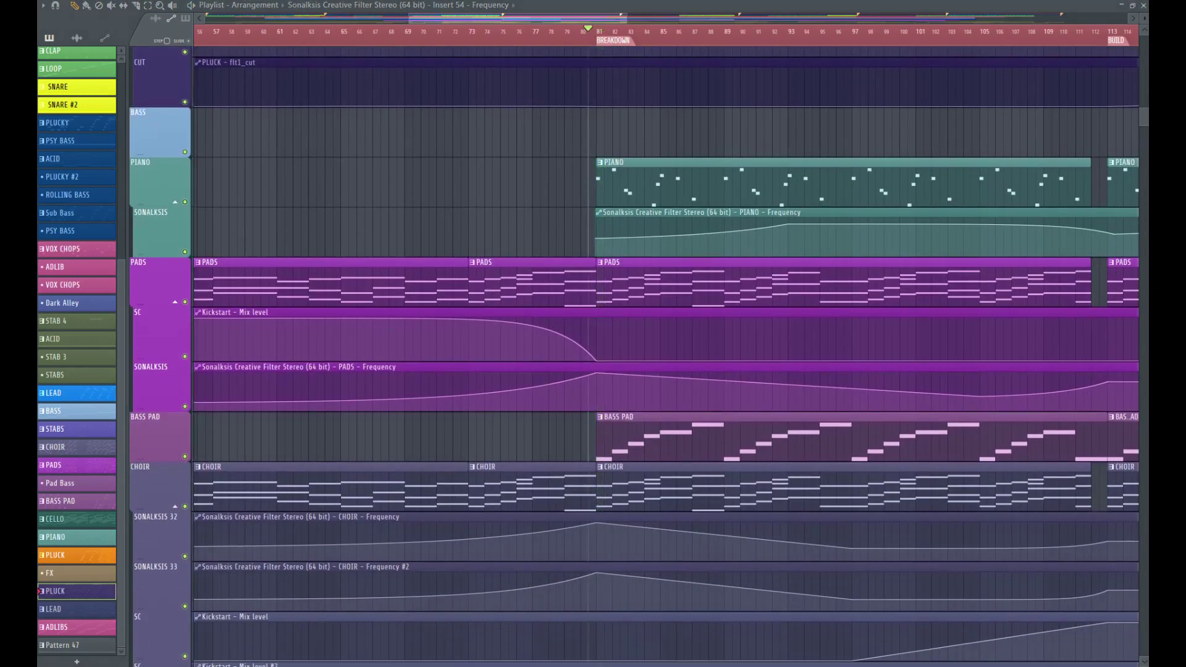
{"action": "key", "text": "space"}
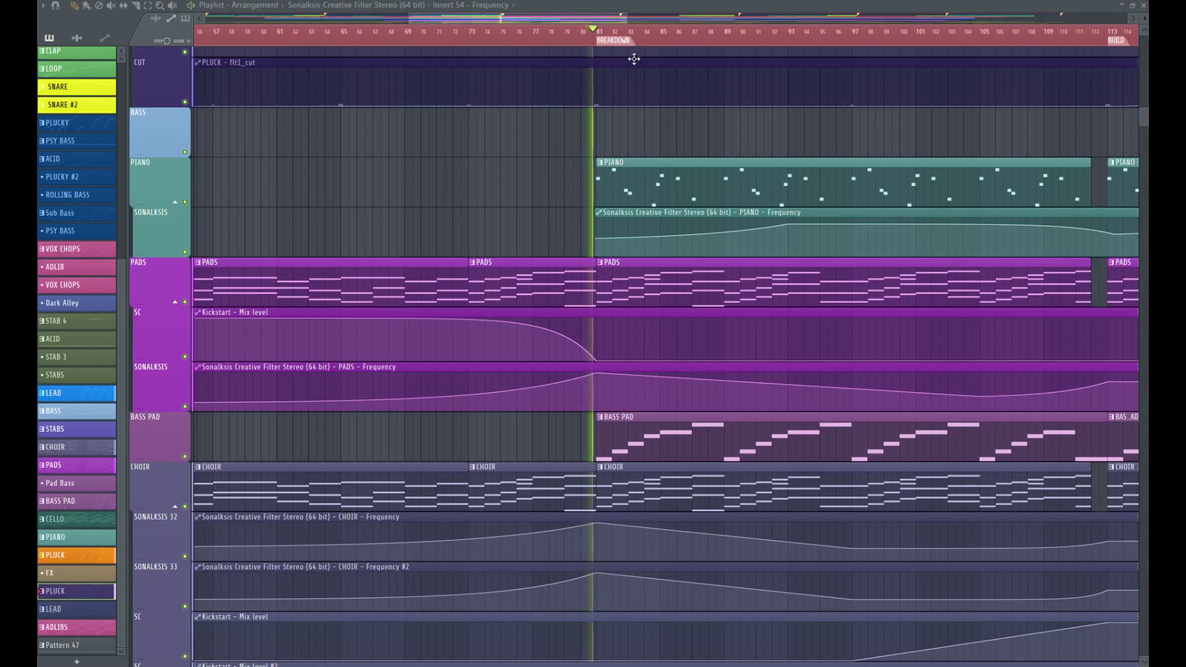
{"action": "scroll", "coordinate": [671, 245], "scroll_direction": "down", "scroll_amount": 2}
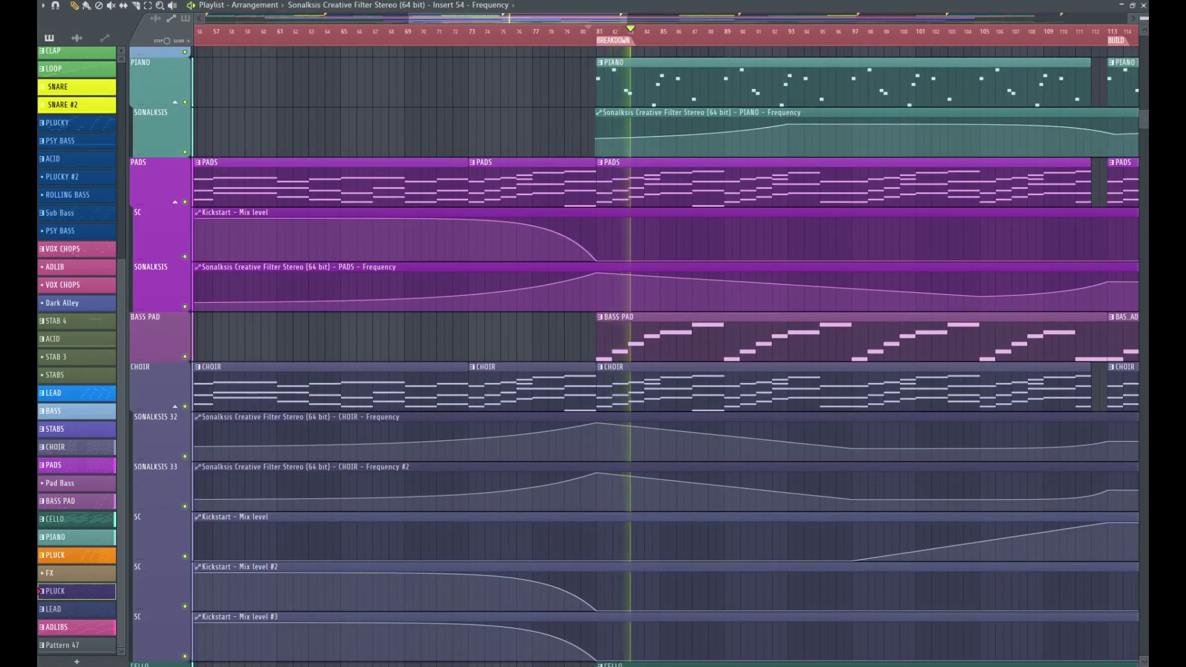
Step: Copy the PLUCK clip at bar 81 to bar 89 so the pluck continues up to bar 97
{"action": "scroll", "coordinate": [794, 245], "scroll_direction": "down", "scroll_amount": 1}
{"action": "scroll", "coordinate": [793, 245], "scroll_direction": "up", "scroll_amount": 3}
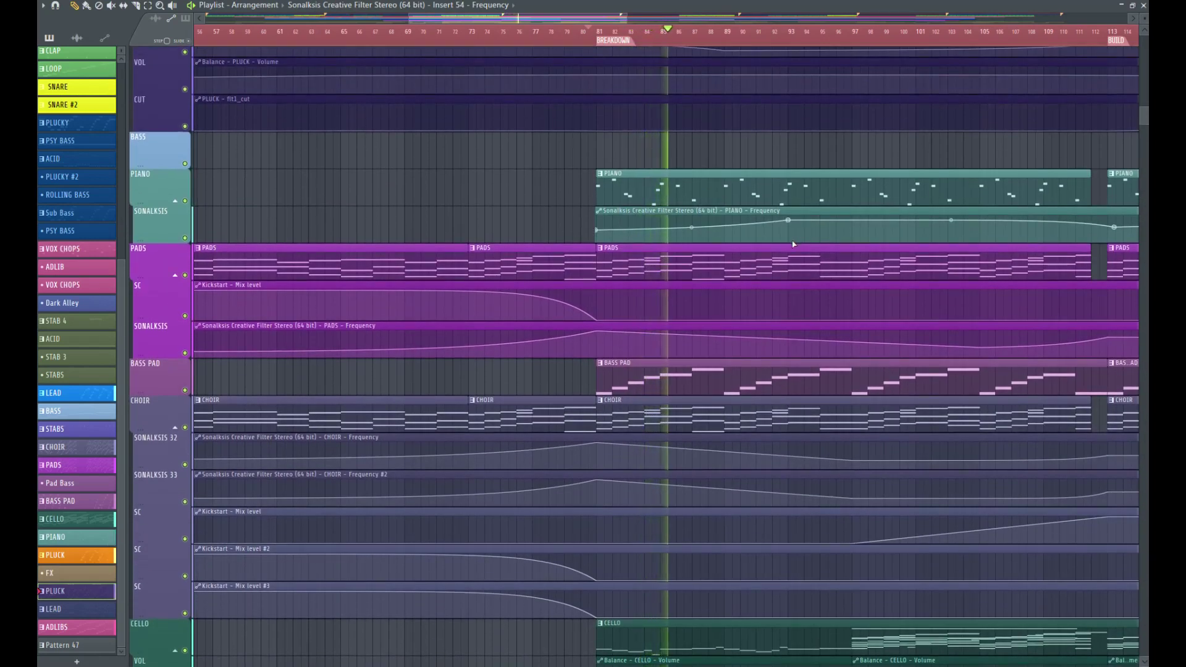
{"action": "scroll", "coordinate": [794, 245], "scroll_direction": "up", "scroll_amount": 4}
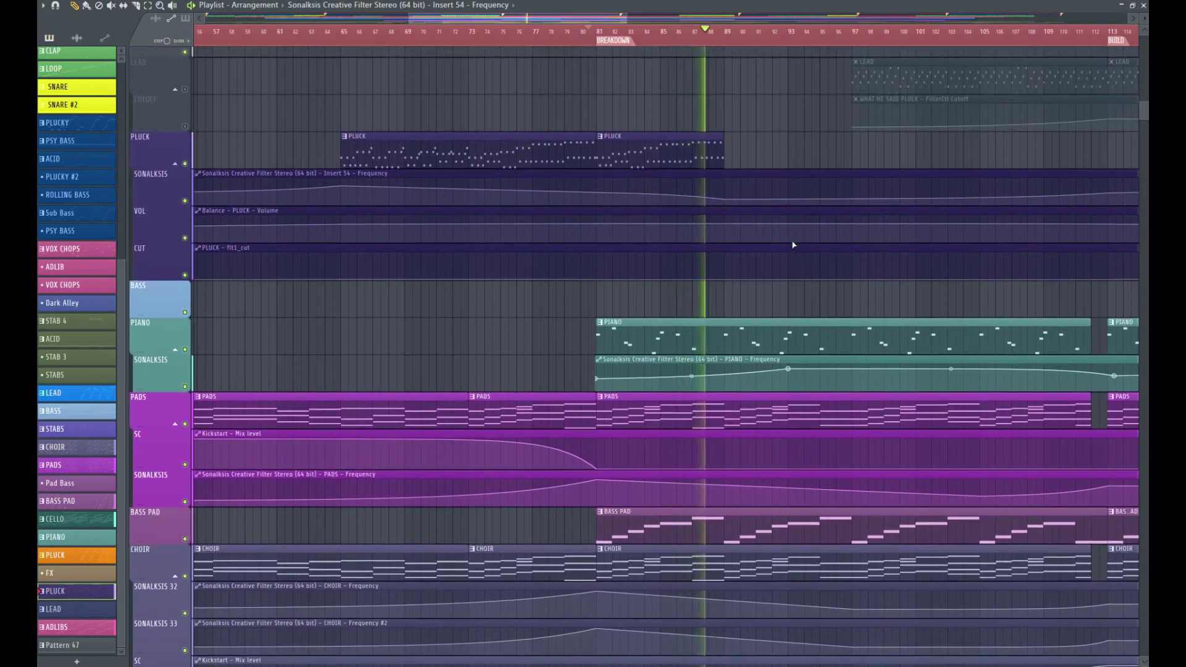
{"action": "left_click_drag", "start_coordinate": [645, 159], "coordinate": [780, 163]}
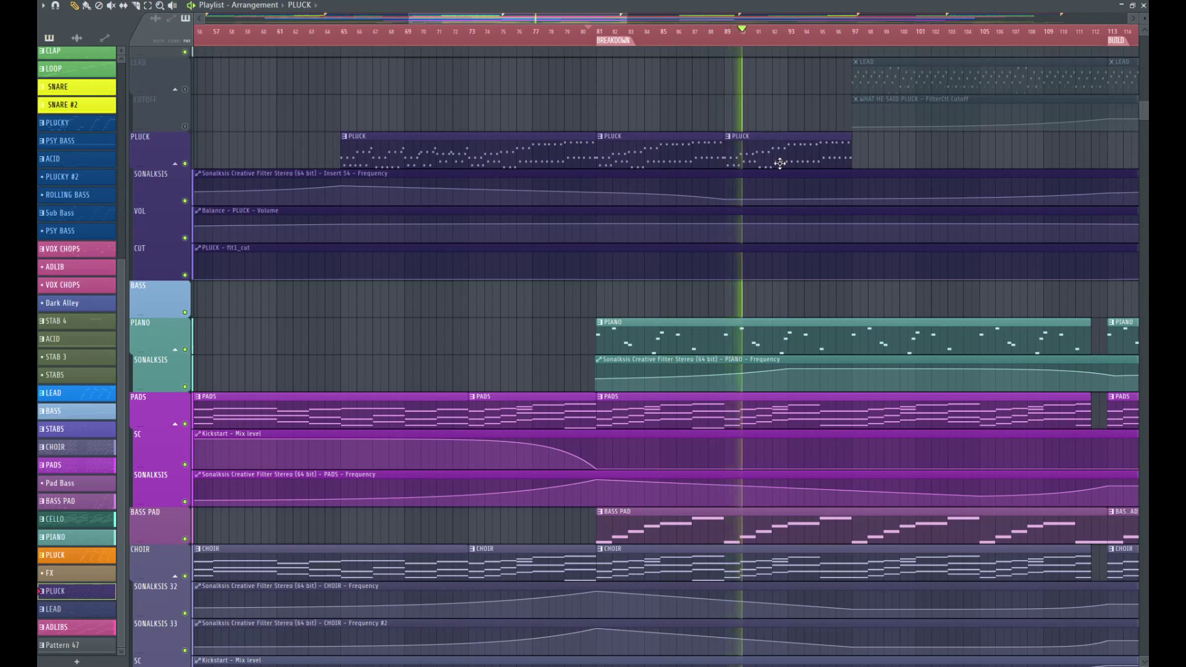
Step: Delete the PLUCK Sonalksis frequency automation point at bar 89 and slightly raise the point at bar 97
{"action": "right_click", "coordinate": [726, 199]}
{"action": "left_click", "coordinate": [747, 218]}
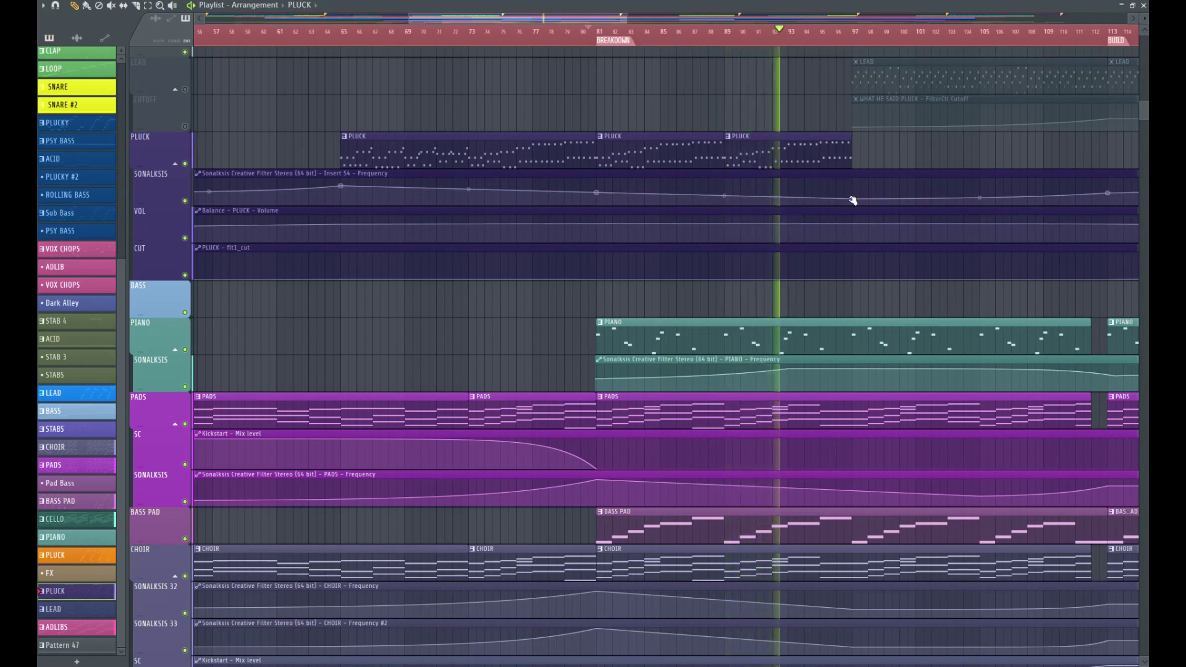
{"action": "left_click_drag", "start_coordinate": [854, 200], "coordinate": [854, 197]}
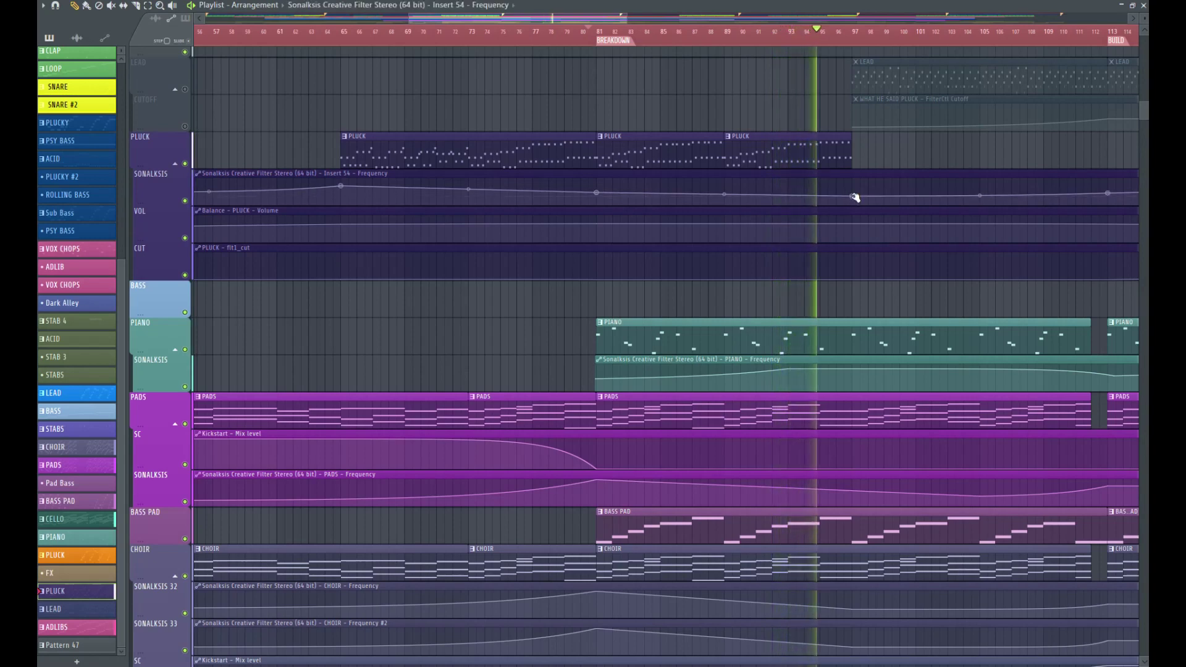
Step: Play the opening of the BREAKDOWN from bar 81 several times to check its pads, choir and cello layers
{"action": "scroll", "coordinate": [854, 197], "scroll_direction": "down", "scroll_amount": 8}
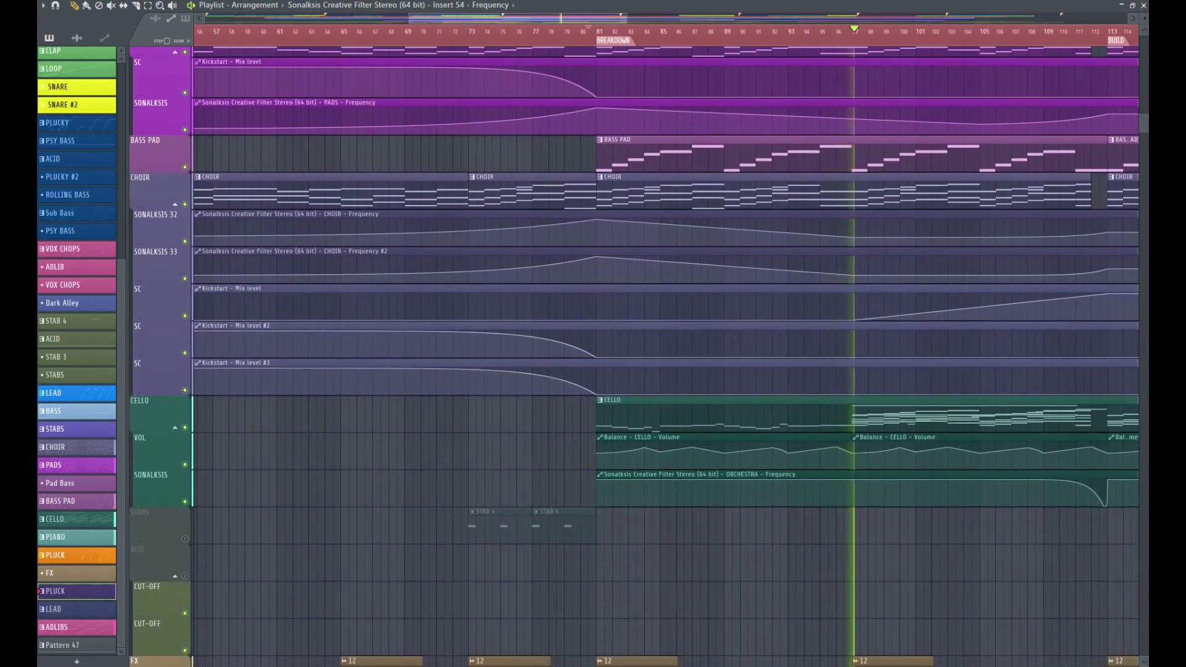
{"action": "key", "text": "space"}
{"action": "key", "text": "space"}
{"action": "key", "text": "space"}
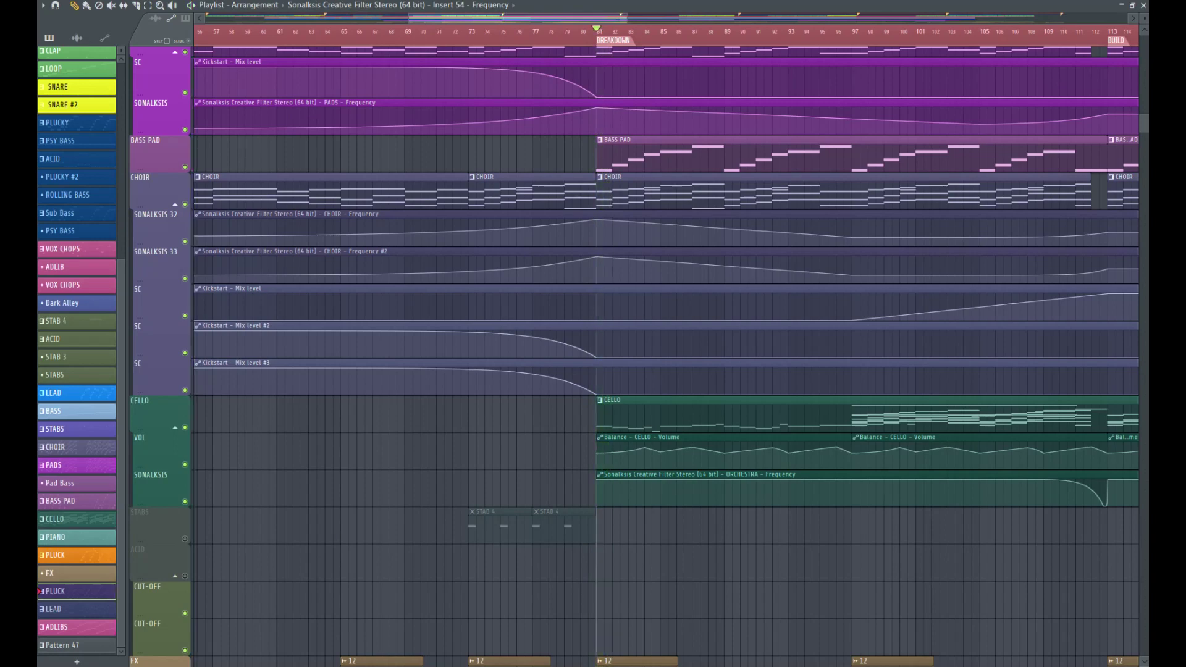
{"action": "key", "text": "space"}
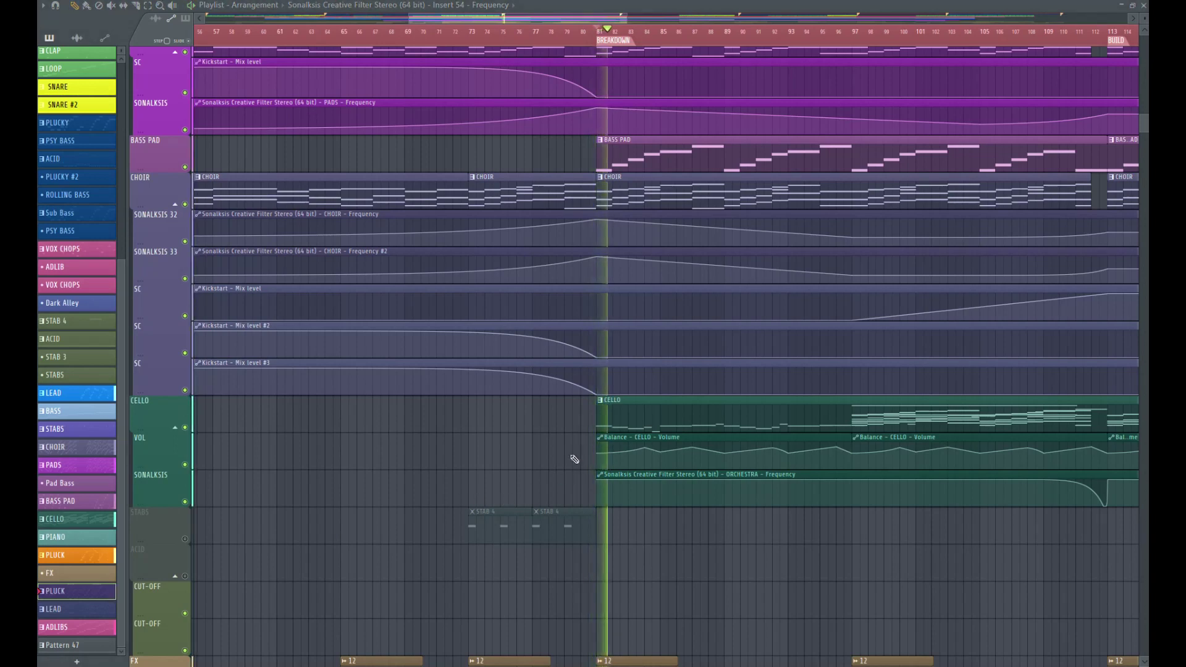
{"action": "left_click_drag", "start_coordinate": [546, 20], "coordinate": [623, 19]}
{"action": "key", "text": "space"}
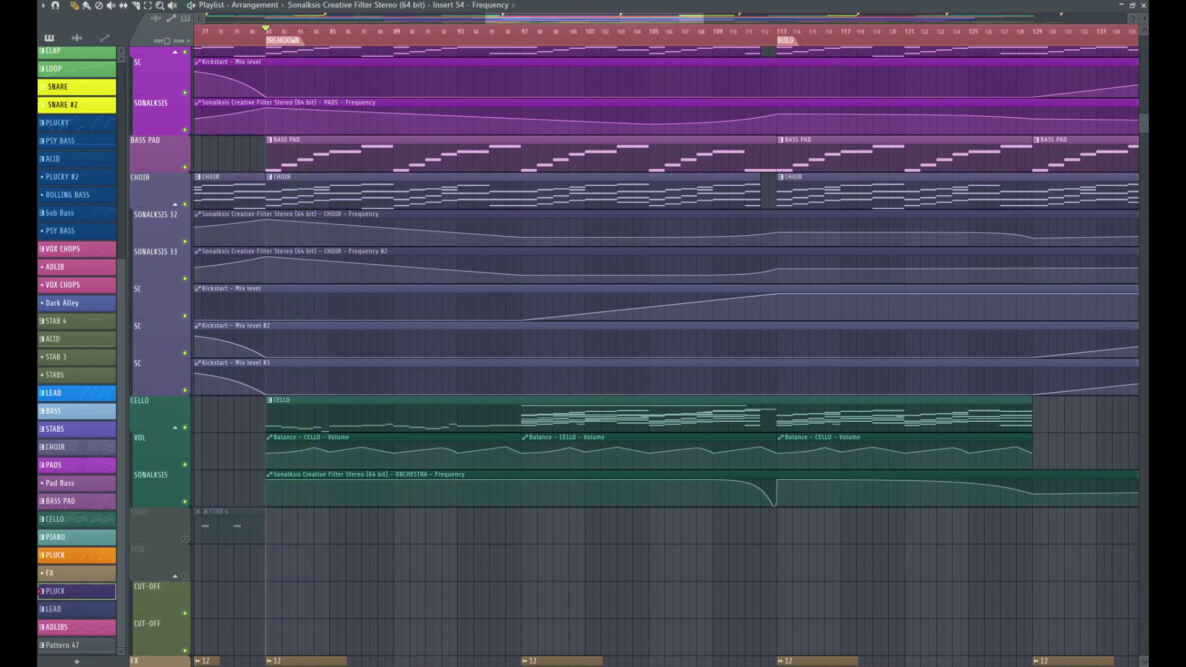
{"action": "key", "text": "space"}
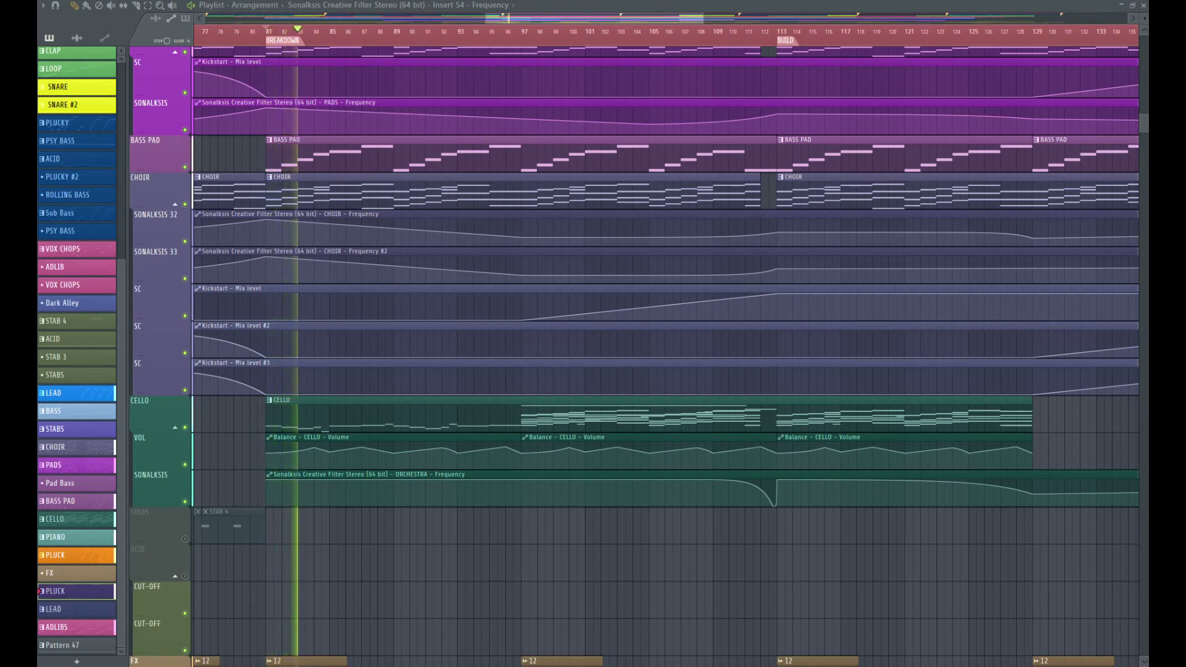
{"action": "key", "text": "space"}
{"action": "key", "text": "space"}
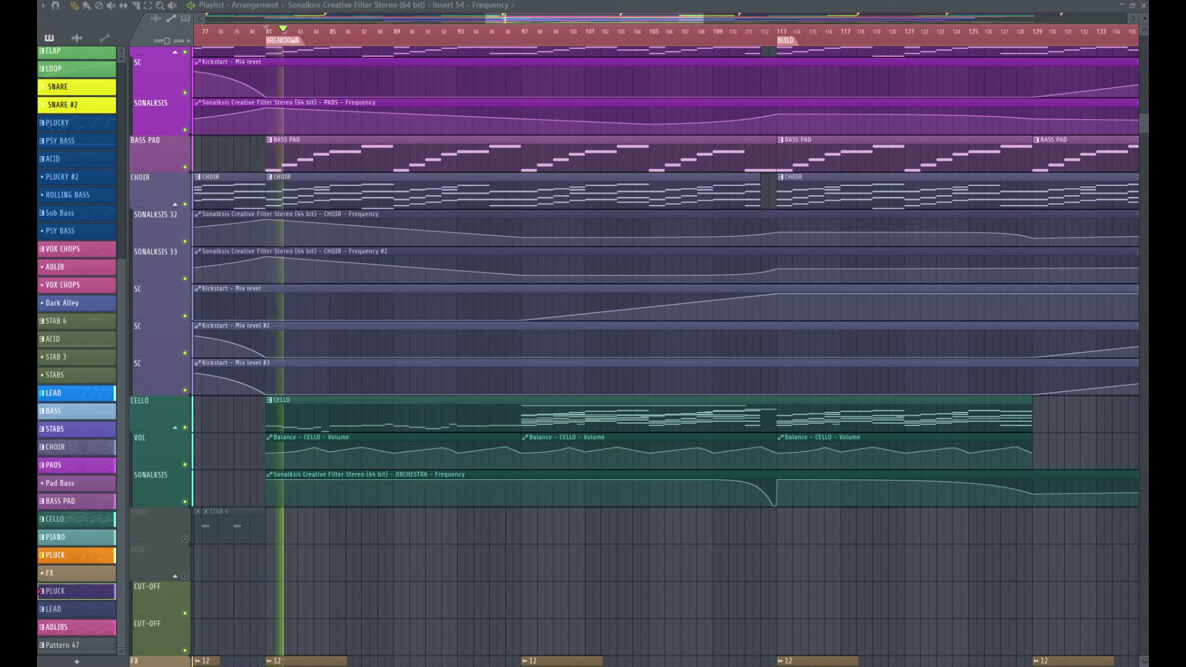
{"action": "key", "text": "space"}
Step: Review the breakdown's tracks from PLUCK and PIANO down to the FX clips while playing from bar 81
{"action": "scroll", "coordinate": [294, 226], "scroll_direction": "up", "scroll_amount": 9}
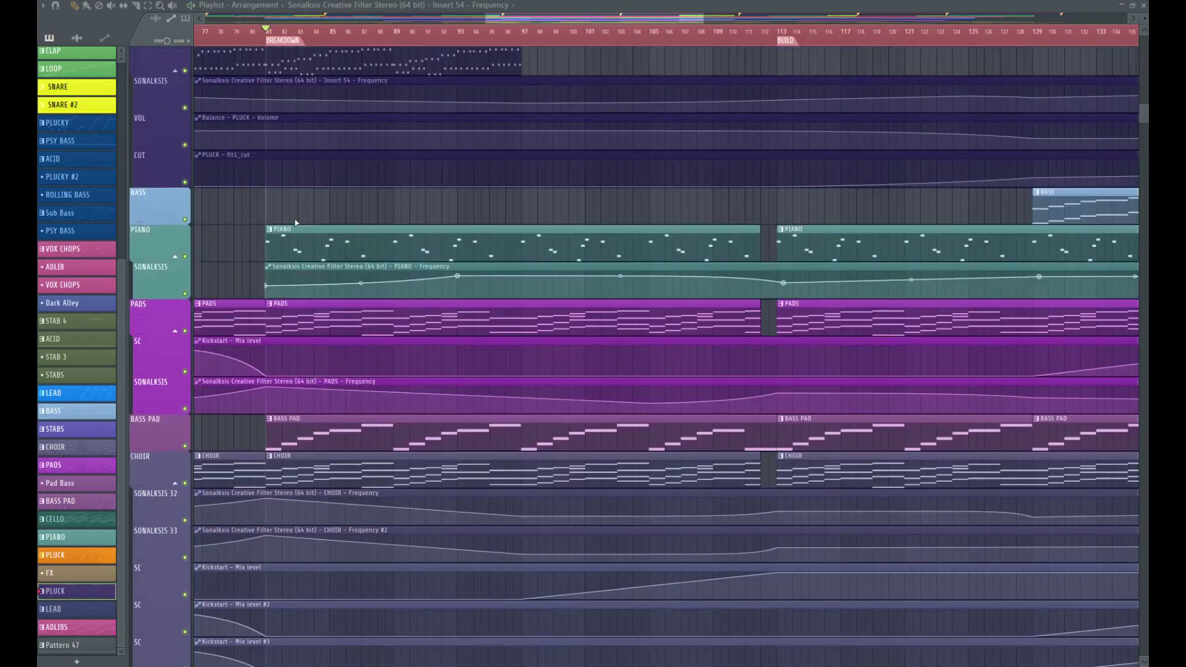
{"action": "scroll", "coordinate": [295, 226], "scroll_direction": "down", "scroll_amount": 2}
{"action": "scroll", "coordinate": [295, 226], "scroll_direction": "down", "scroll_amount": 10}
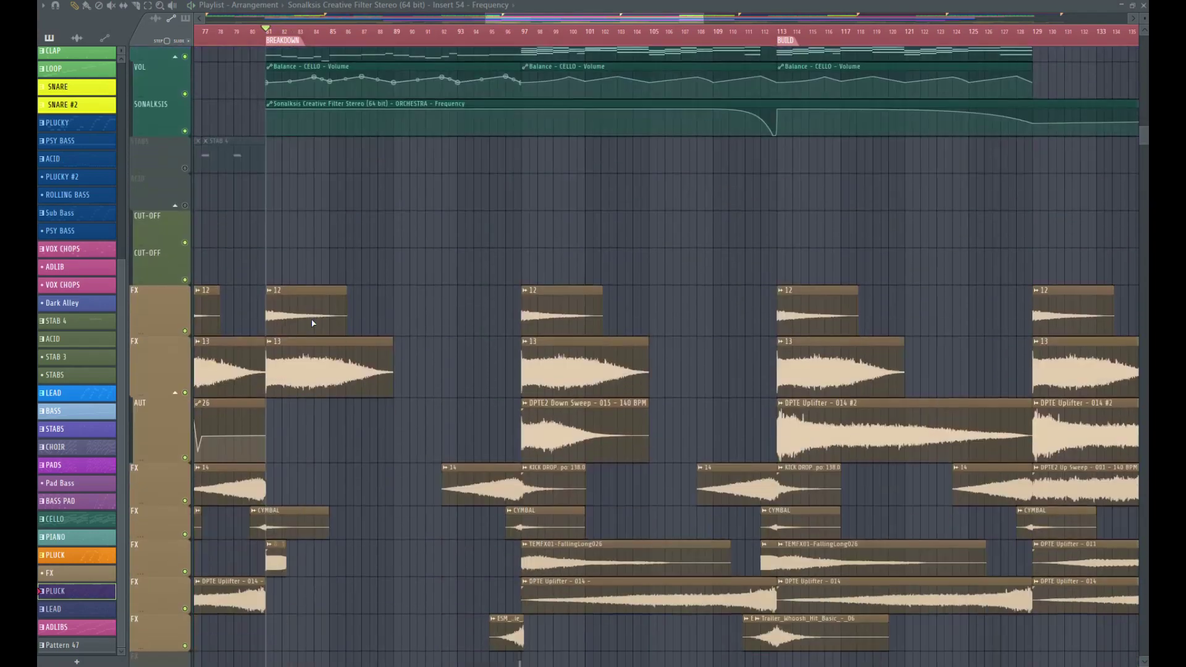
{"action": "key", "text": "space"}
{"action": "scroll", "coordinate": [322, 247], "scroll_direction": "up", "scroll_amount": 10}
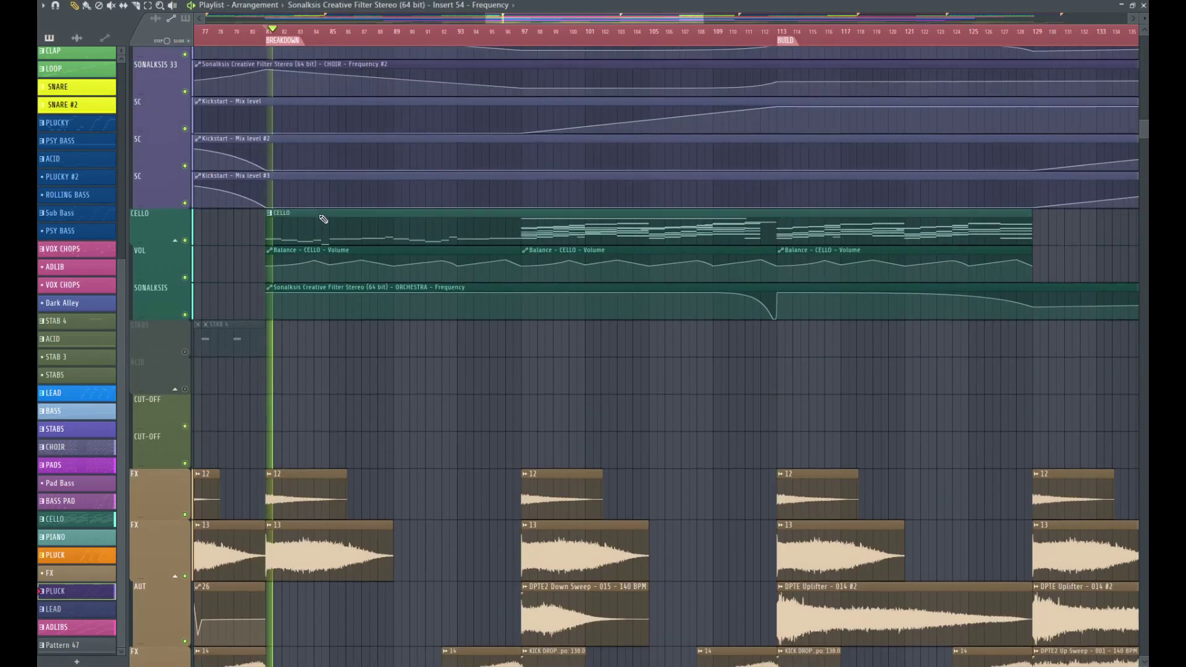
{"action": "scroll", "coordinate": [319, 221], "scroll_direction": "up", "scroll_amount": 5}
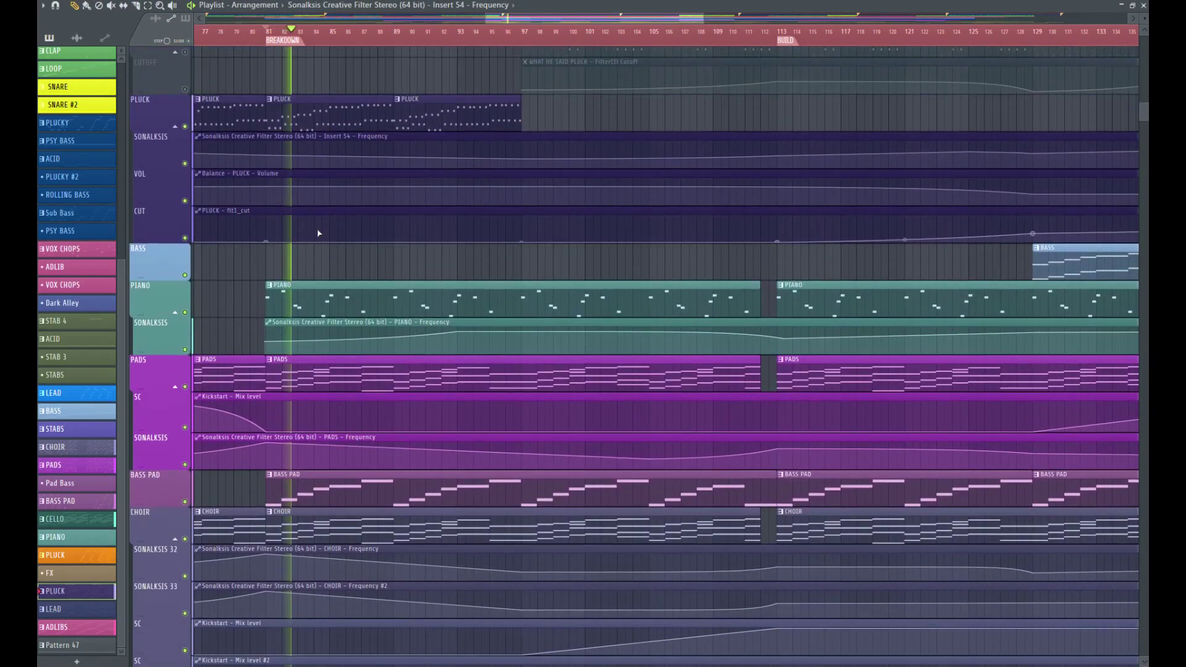
{"action": "scroll", "coordinate": [322, 270], "scroll_direction": "down", "scroll_amount": 1}
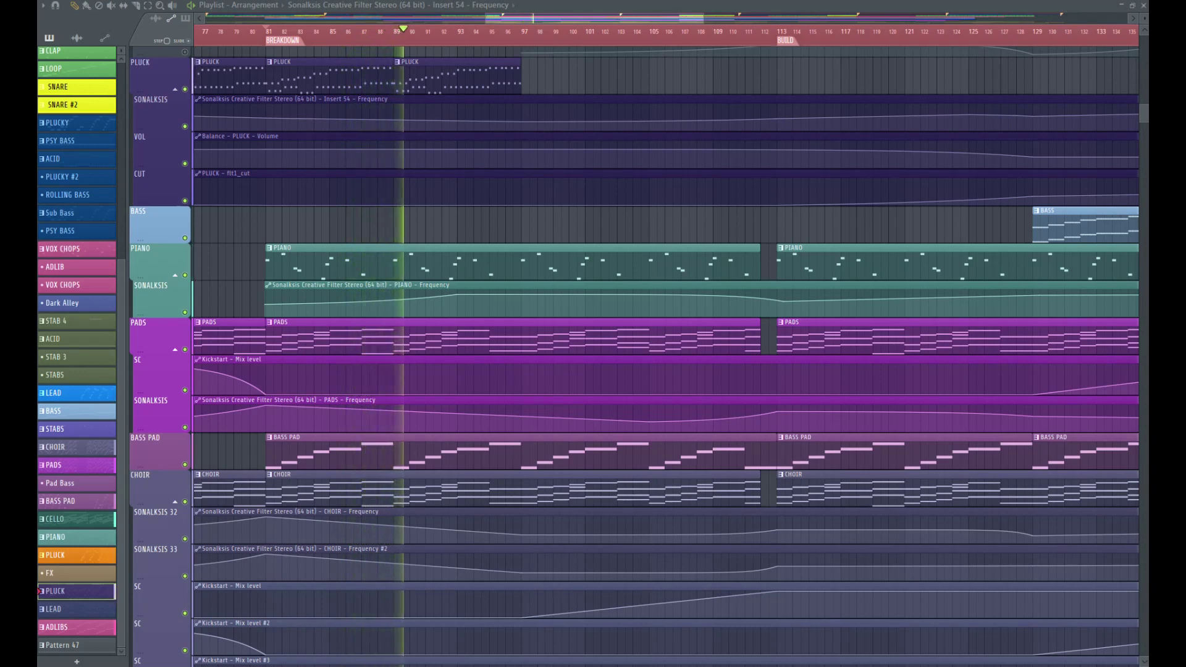
Step: Replay the breakdown from bar 81 and inspect the FabFilter Pro-Q curve on the BASS PAD channel
{"action": "key", "text": "space"}
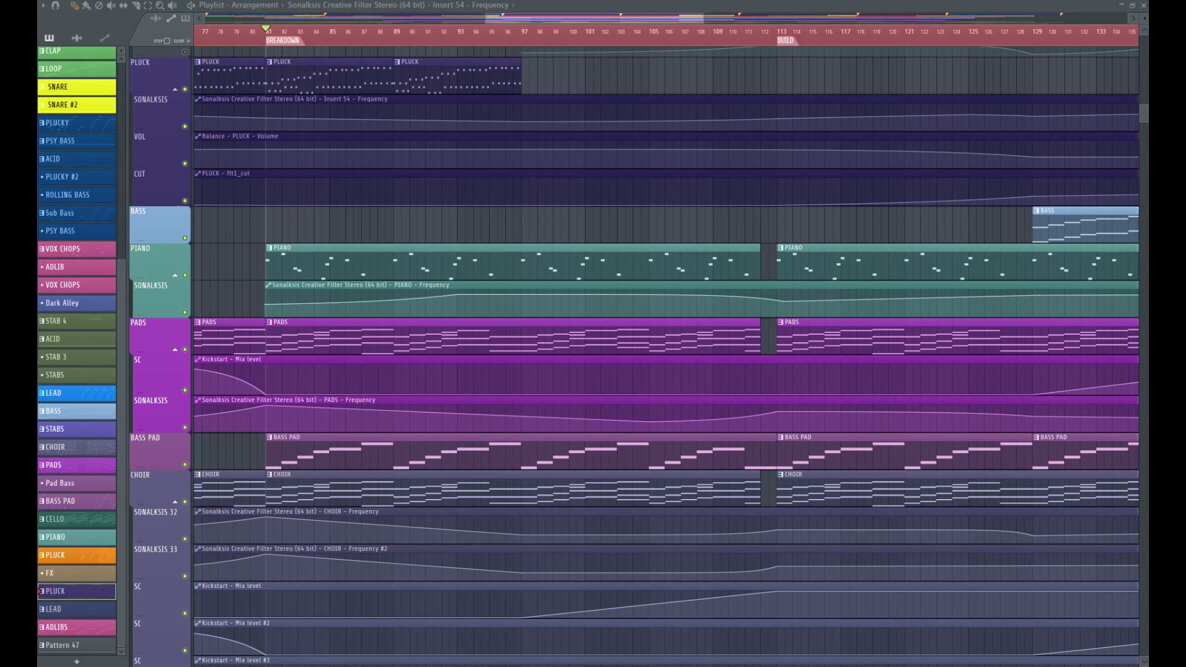
{"action": "key", "text": "space"}
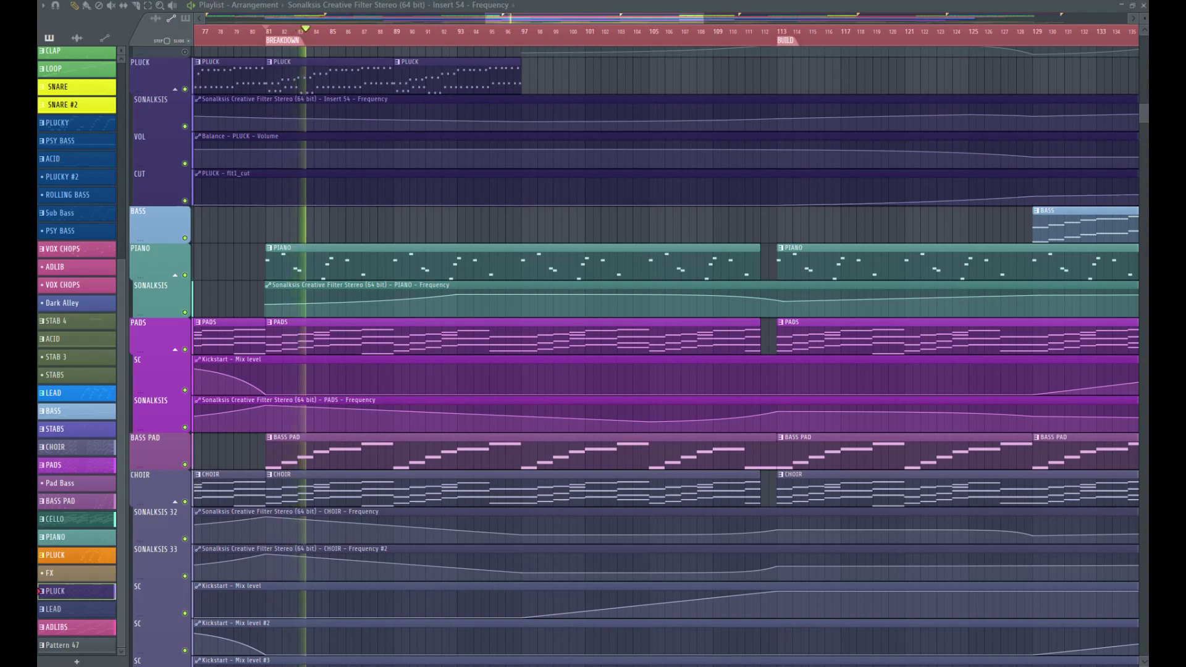
{"action": "key", "text": "space"}
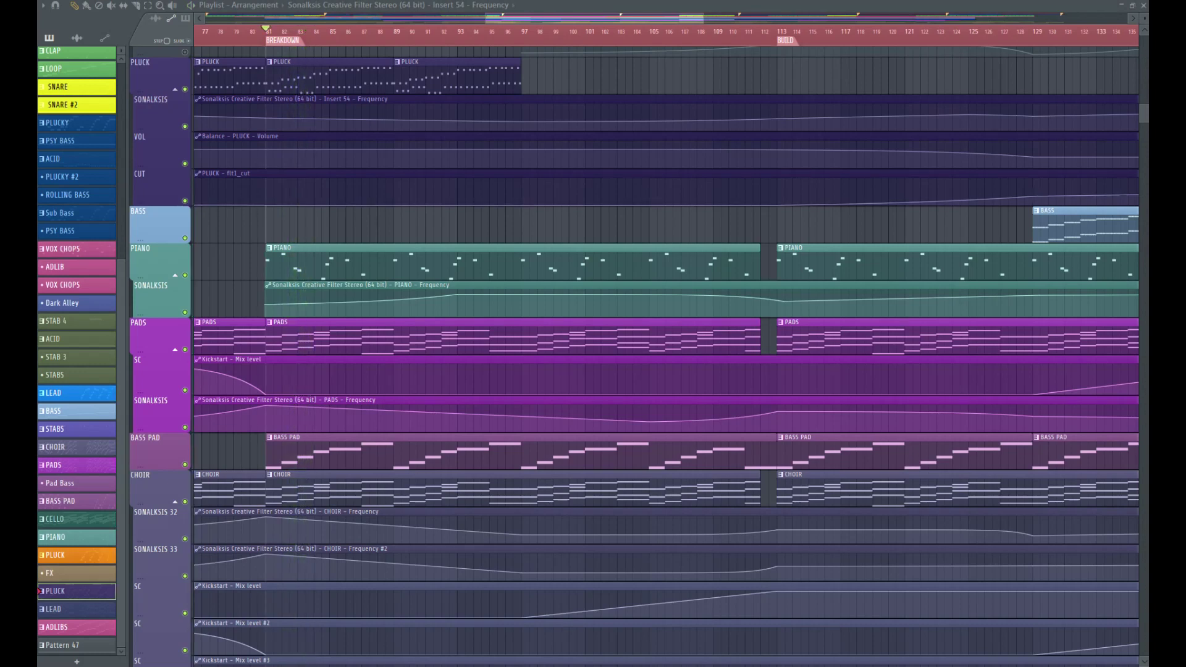
{"action": "key", "text": "space"}
{"action": "left_click_drag", "start_coordinate": [38, 151], "coordinate": [550, 130]}
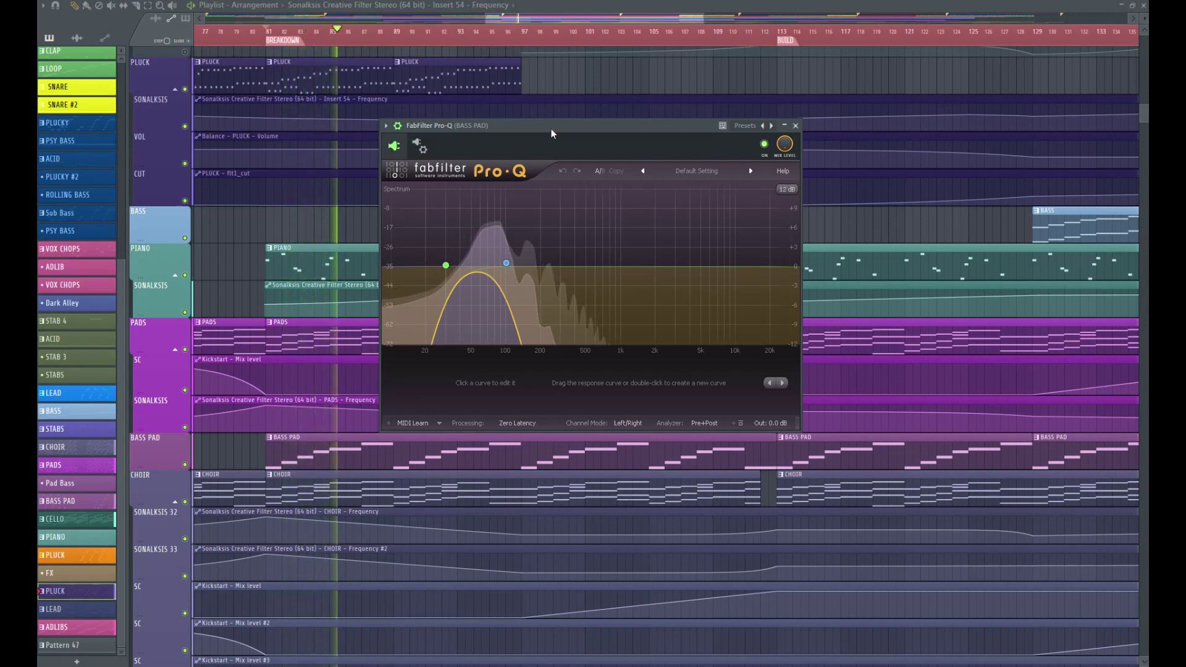
{"action": "left_click_drag", "start_coordinate": [550, 129], "coordinate": [519, 128]}
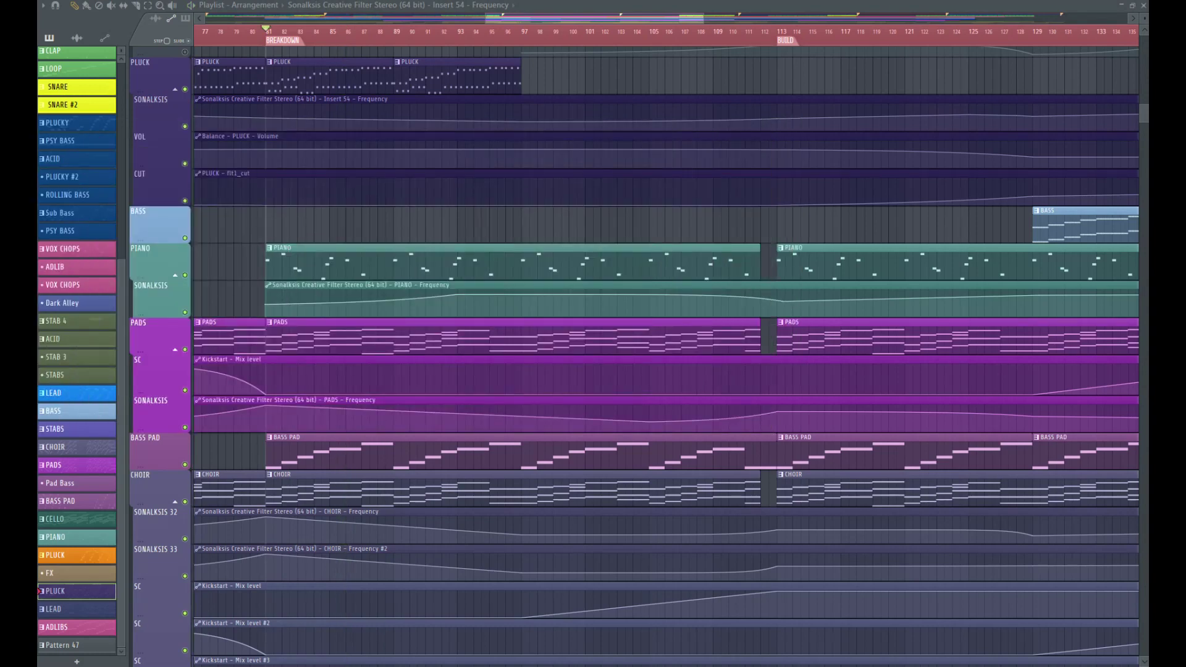
Step: Listen to the breakdown from bar 81 again after viewing the bass pad EQ, and stop playback
{"action": "key", "text": "space"}
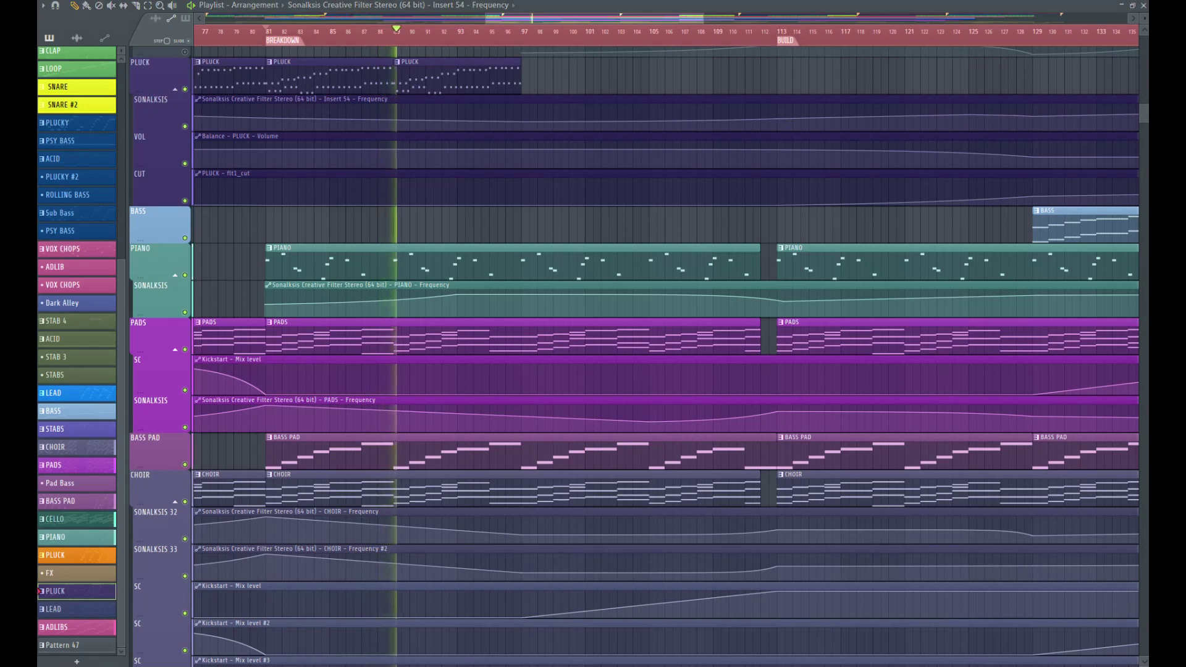
{"action": "key", "text": "space"}
{"action": "key", "text": "space"}
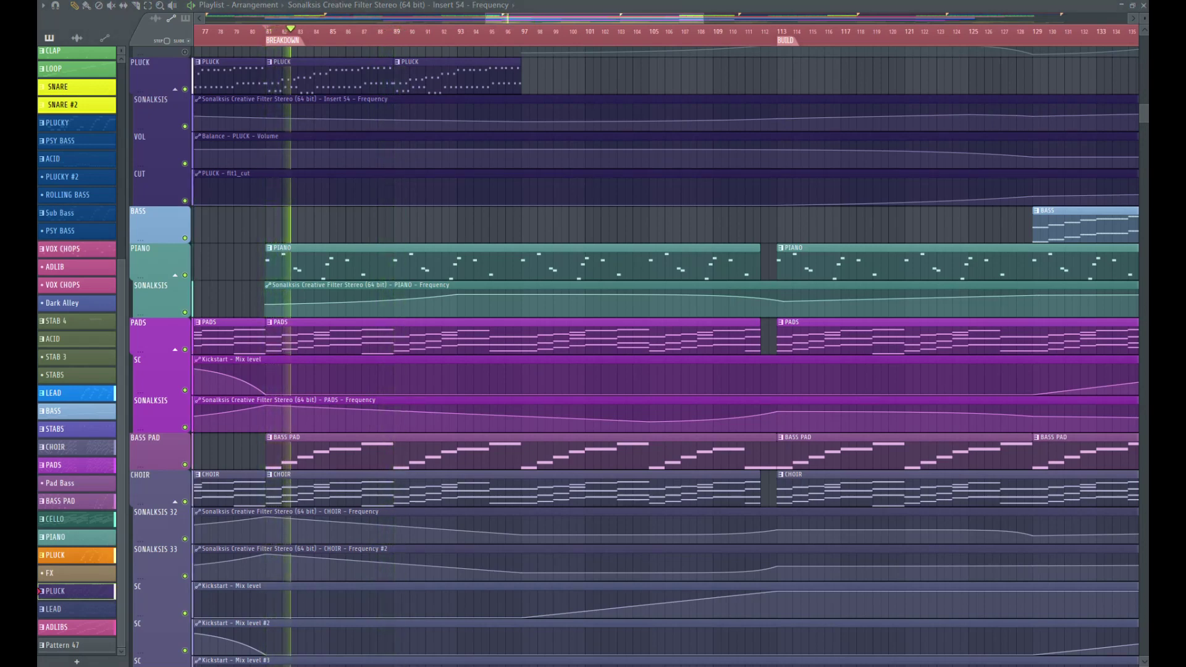
{"action": "key", "text": "space"}
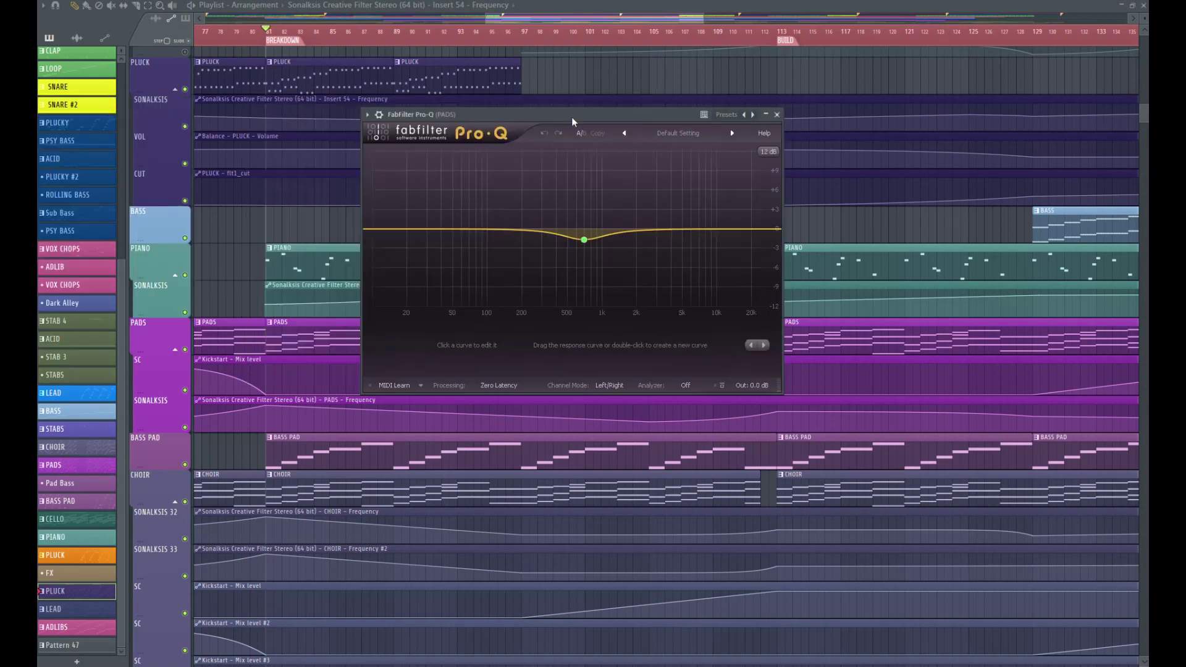
Step: Set the analyzer of the PADS FabFilter Pro-Q to Pre+Post with High resolution
{"action": "left_click_drag", "start_coordinate": [572, 116], "coordinate": [607, 123]}
{"action": "key", "text": "space"}
{"action": "key", "text": "space"}
{"action": "left_click", "coordinate": [722, 389]}
{"action": "left_click", "coordinate": [760, 443]}
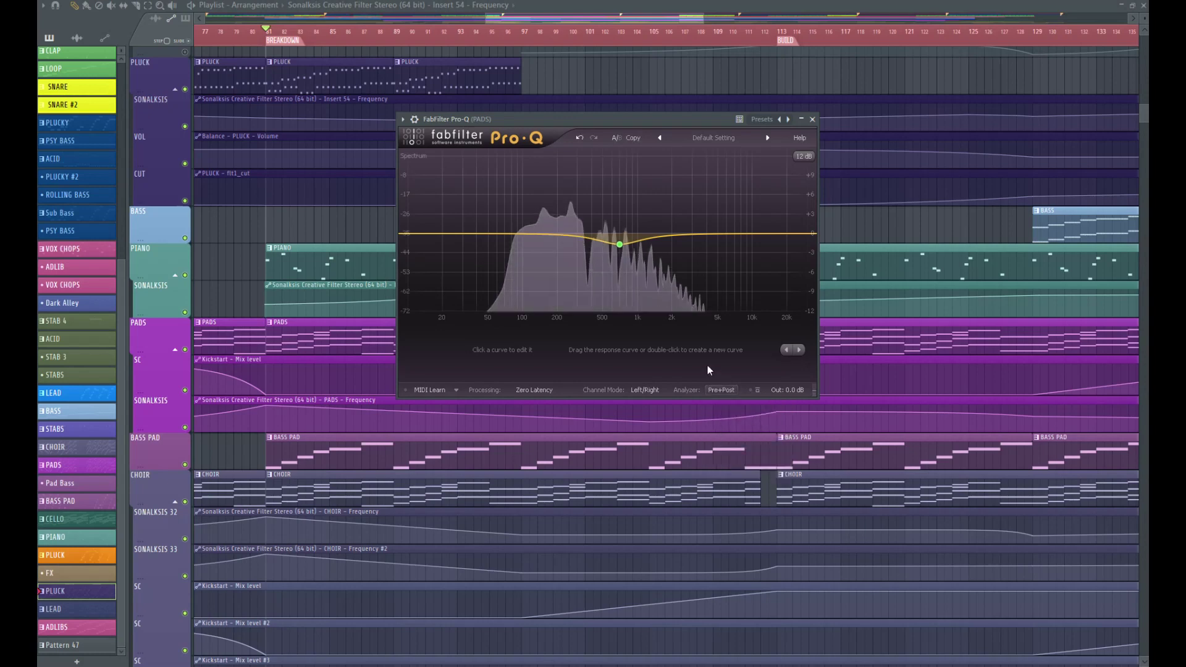
{"action": "left_click", "coordinate": [723, 390]}
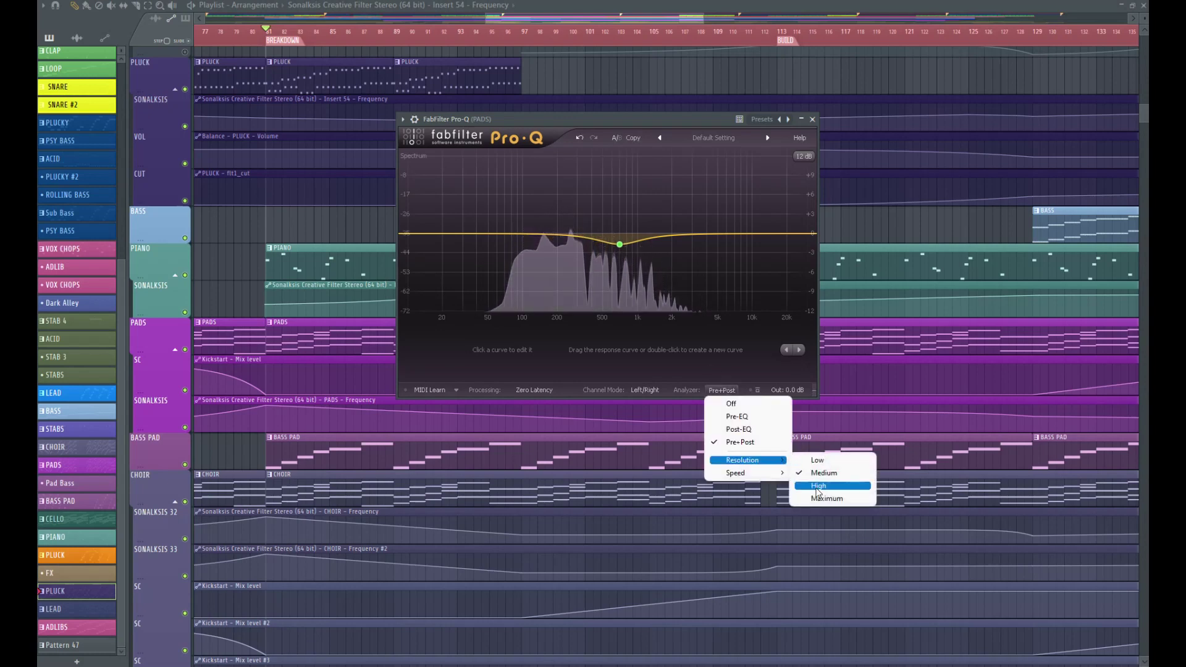
{"action": "left_click", "coordinate": [823, 487]}
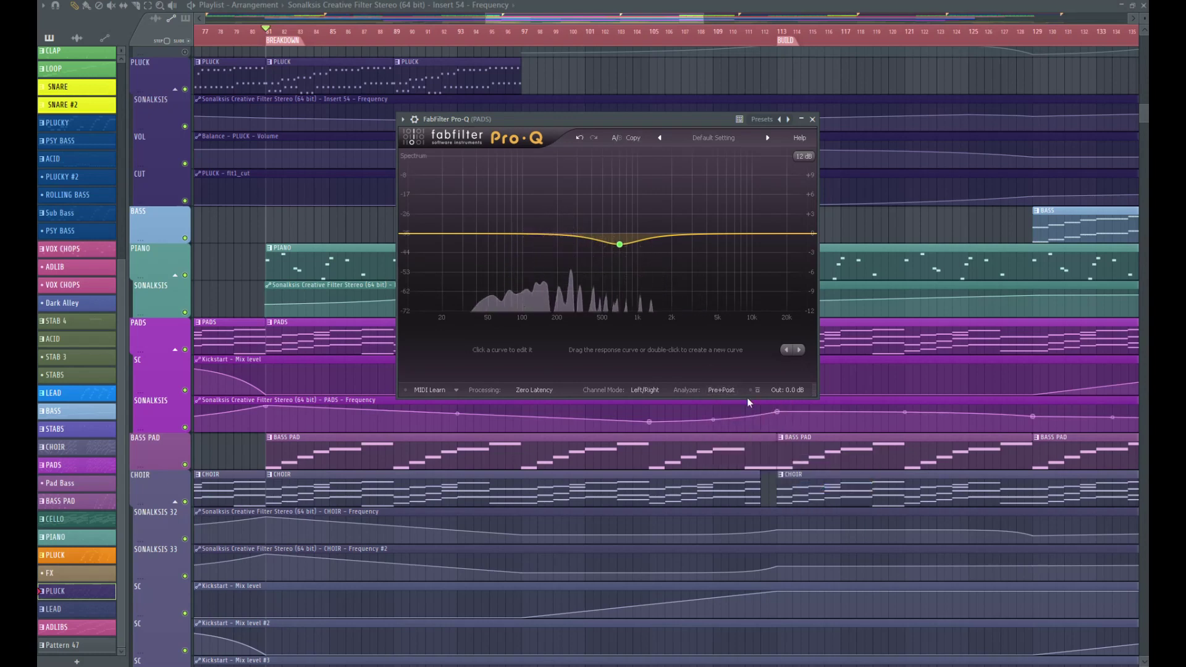
{"action": "left_click", "coordinate": [730, 392]}
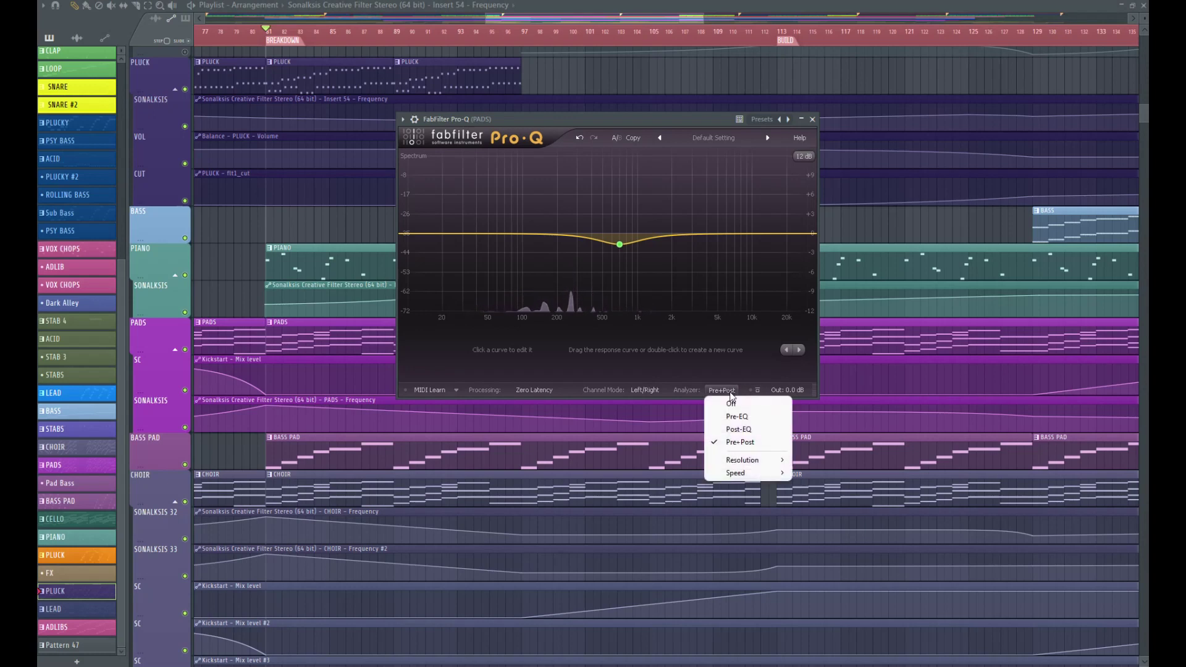
{"action": "left_click", "coordinate": [611, 117]}
Step: During playback, add a low cut at about 139 Hz to the PADS equaliser and delete its existing mid-range bell band
{"action": "key", "text": "space"}
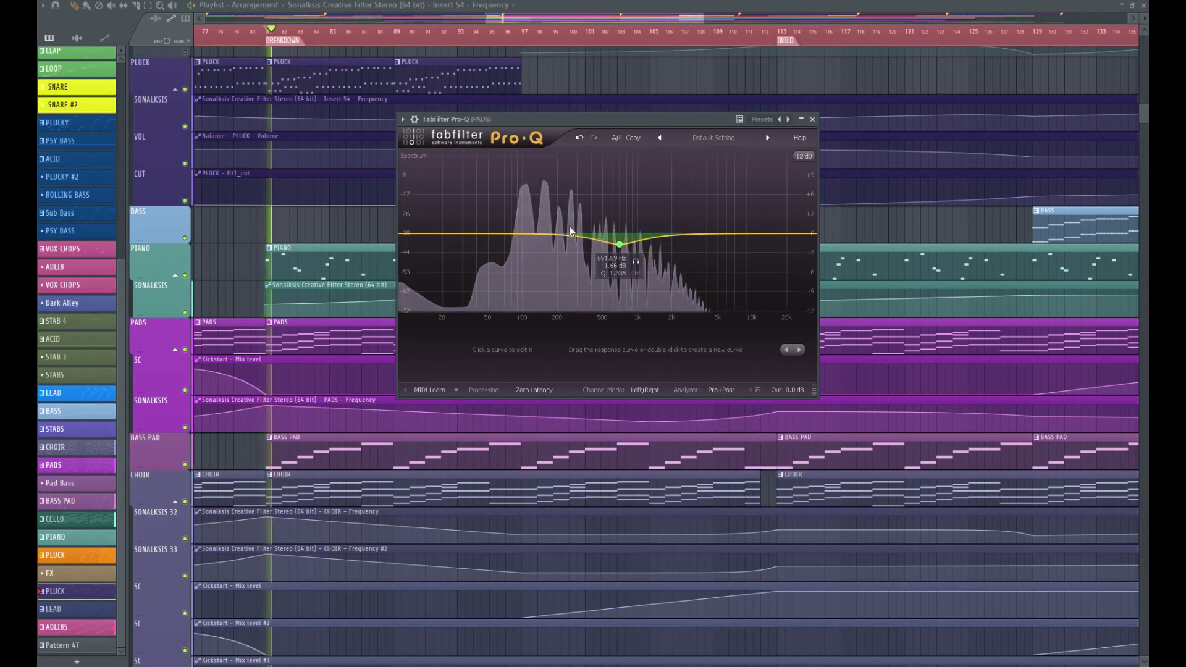
{"action": "left_click_drag", "start_coordinate": [397, 239], "coordinate": [539, 234]}
{"action": "right_click", "coordinate": [621, 243]}
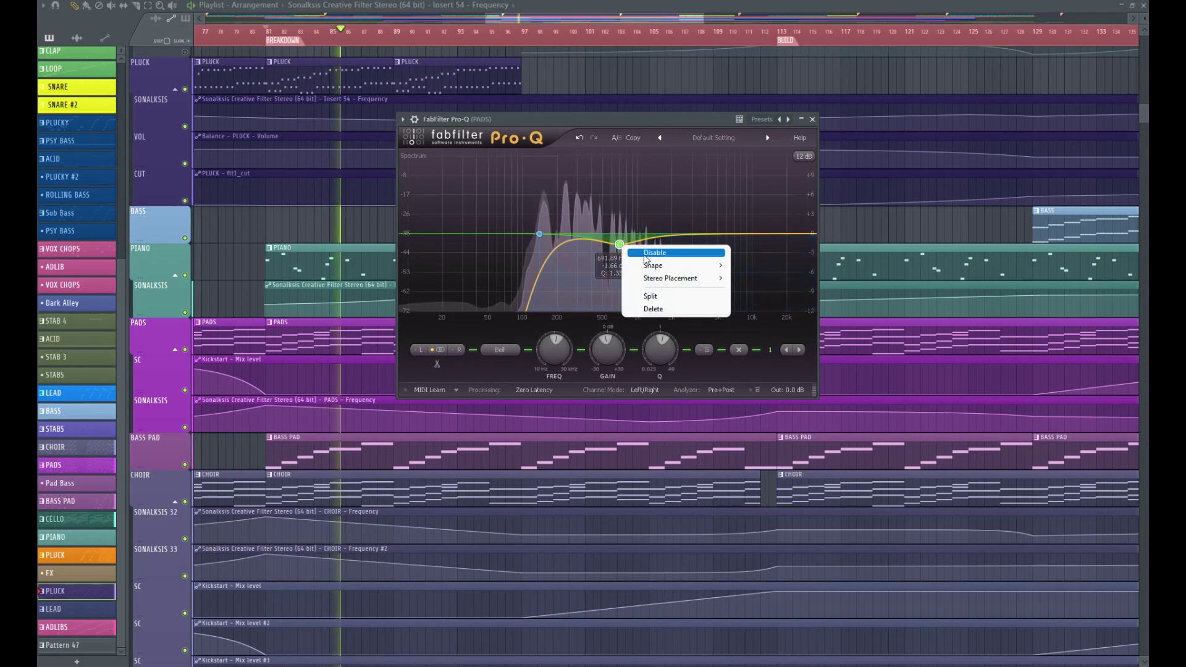
{"action": "left_click", "coordinate": [658, 311]}
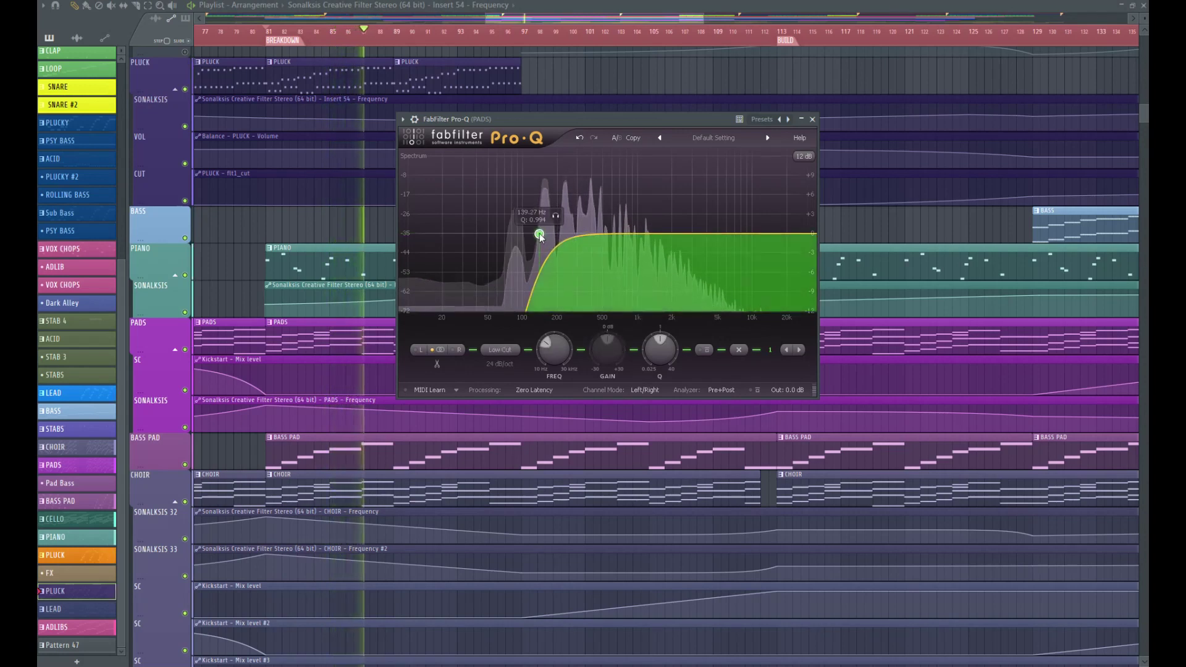
{"action": "mouse_move", "coordinate": [541, 237]}
{"action": "left_mouse_down"}
{"action": "mouse_move", "coordinate": [580, 234]}
{"action": "mouse_move", "coordinate": [517, 233]}
{"action": "mouse_move", "coordinate": [532, 232]}
{"action": "left_mouse_up"}
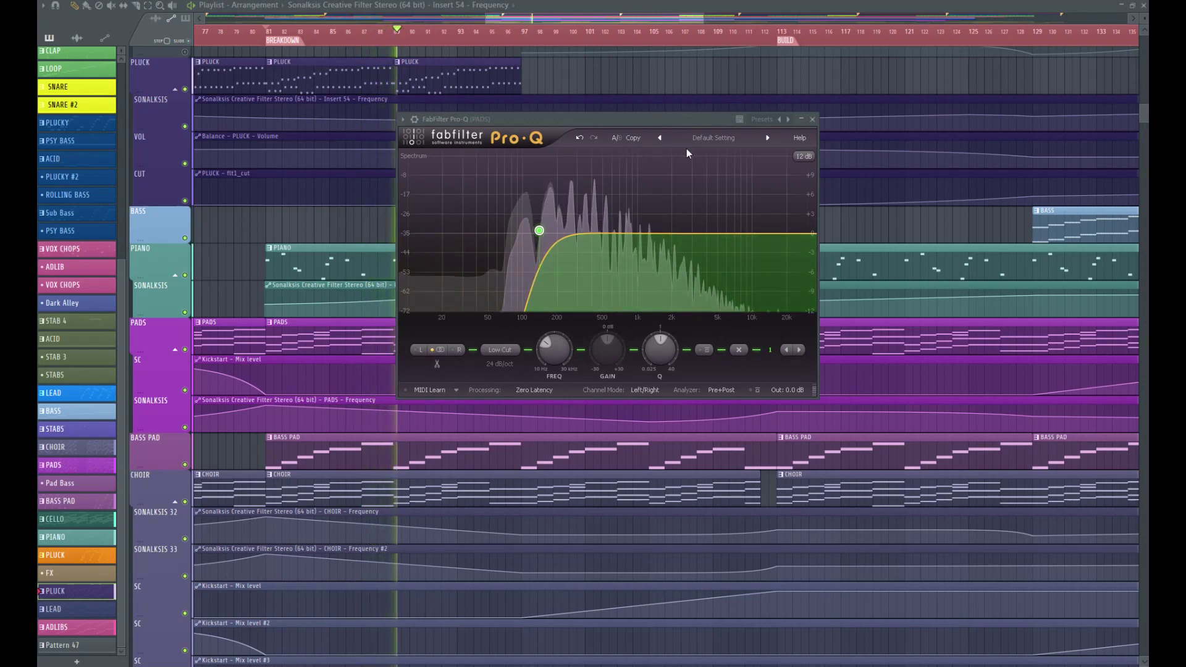
Step: Listen to the pads with the low cut against the arrangement, close the equaliser and stop playback
{"action": "left_click_drag", "start_coordinate": [674, 120], "coordinate": [800, 256]}
{"action": "left_click_drag", "start_coordinate": [765, 317], "coordinate": [742, 332]}
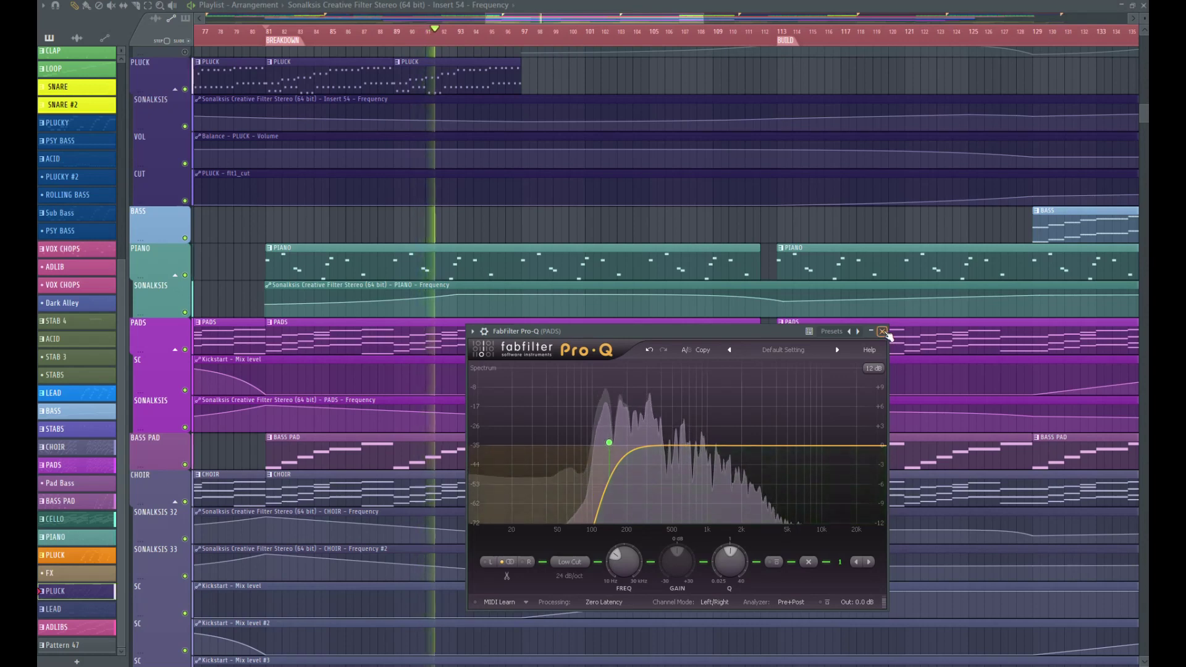
{"action": "left_click_drag", "start_coordinate": [767, 328], "coordinate": [853, 336]}
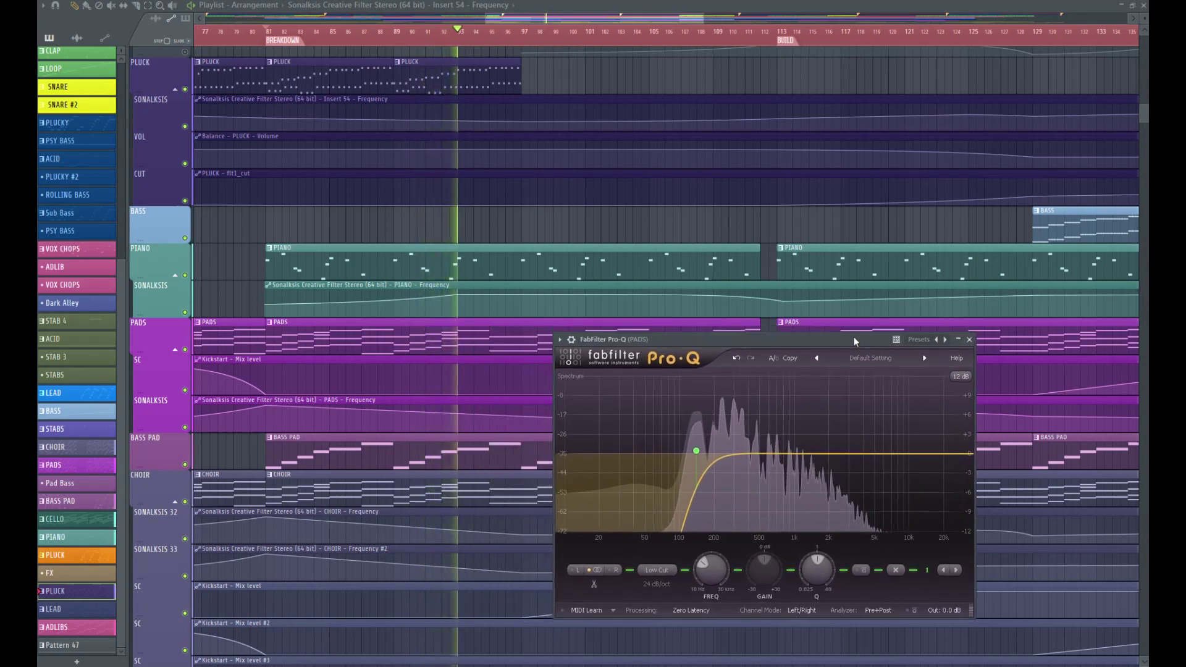
{"action": "left_click", "coordinate": [969, 340]}
{"action": "key", "text": "space"}
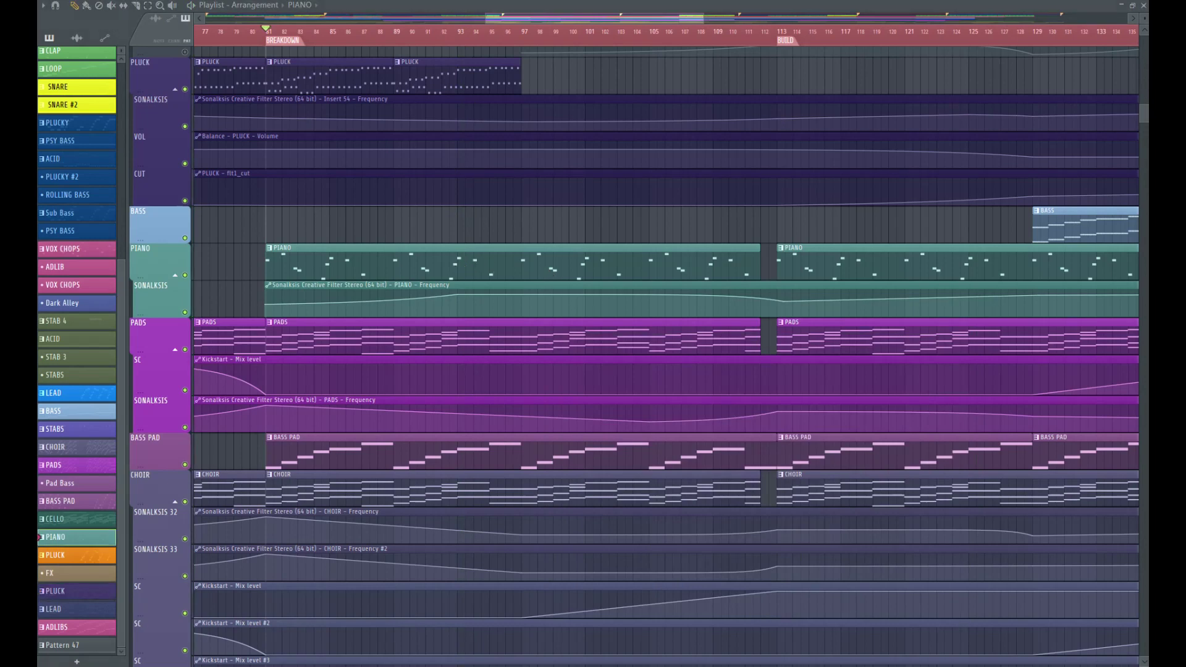
Step: Open the PIANO pattern in the piano roll and lower the velocities of notes in bars 11 and 12 while it plays
{"action": "key", "text": "F7"}
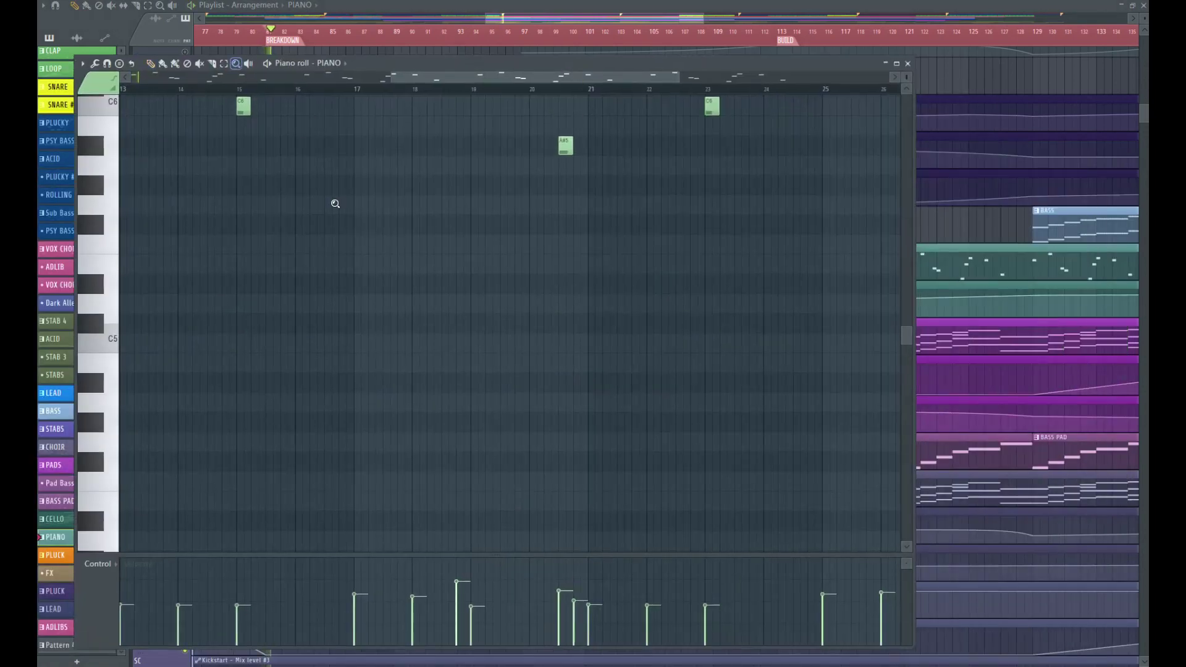
{"action": "right_click", "coordinate": [335, 203]}
{"action": "key", "text": "space"}
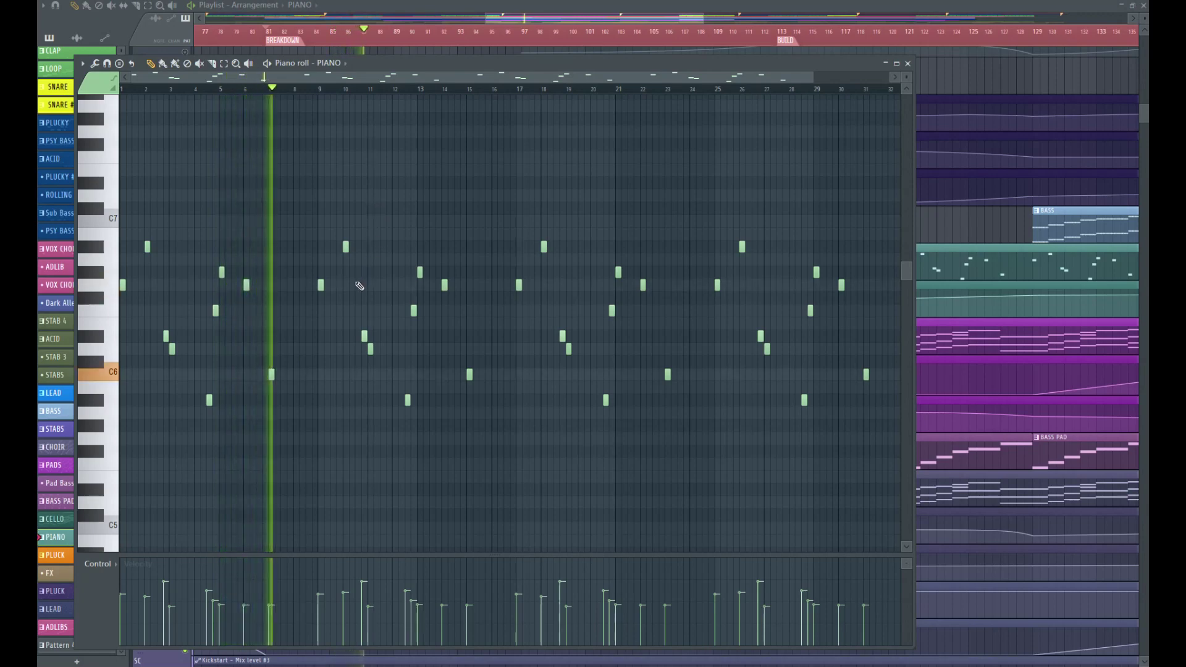
{"action": "left_click", "coordinate": [346, 246]}
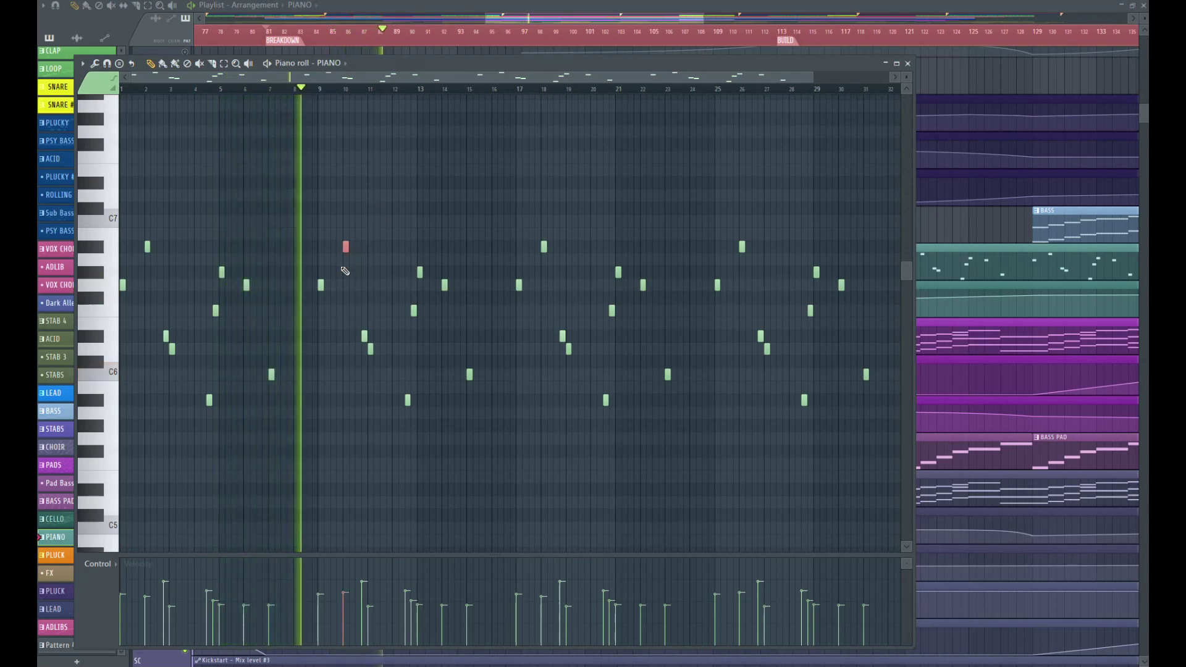
{"action": "left_click", "coordinate": [377, 320], "text": "ctrl"}
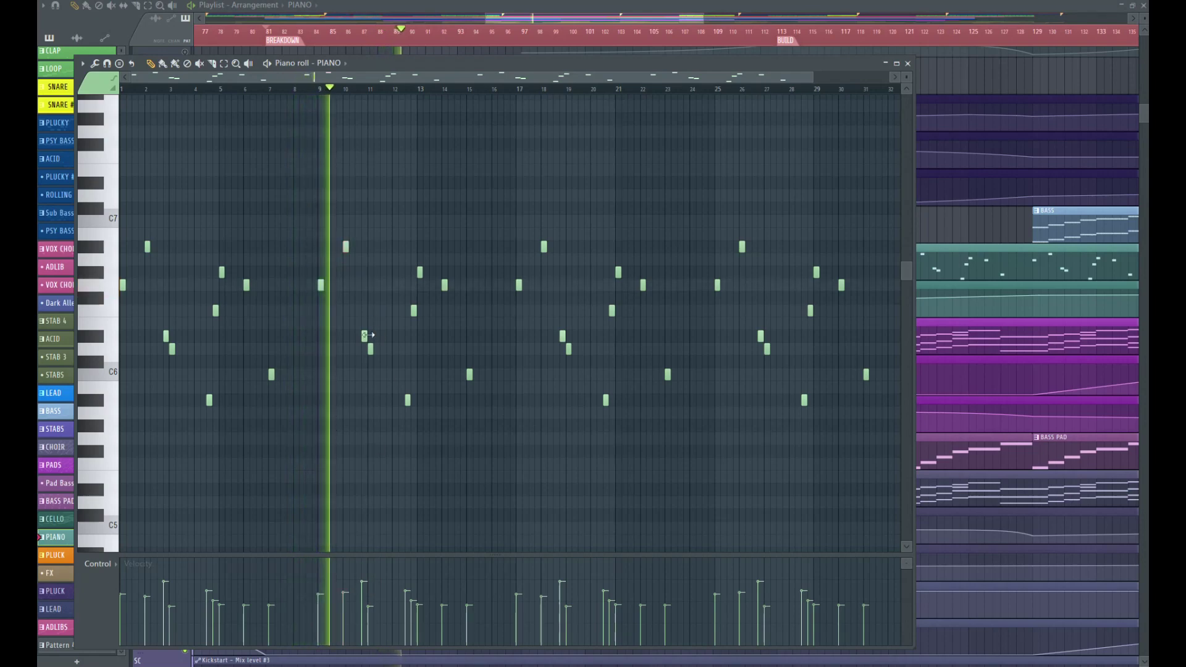
{"action": "left_click", "coordinate": [365, 336]}
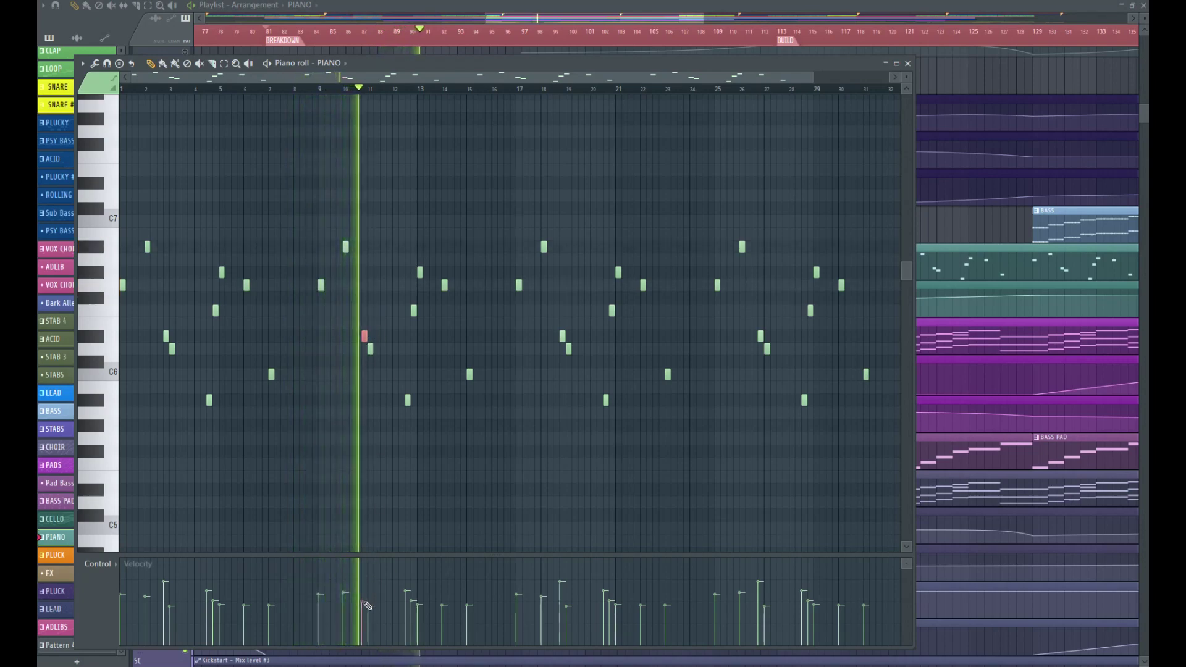
{"action": "left_click", "coordinate": [432, 485], "text": "ctrl"}
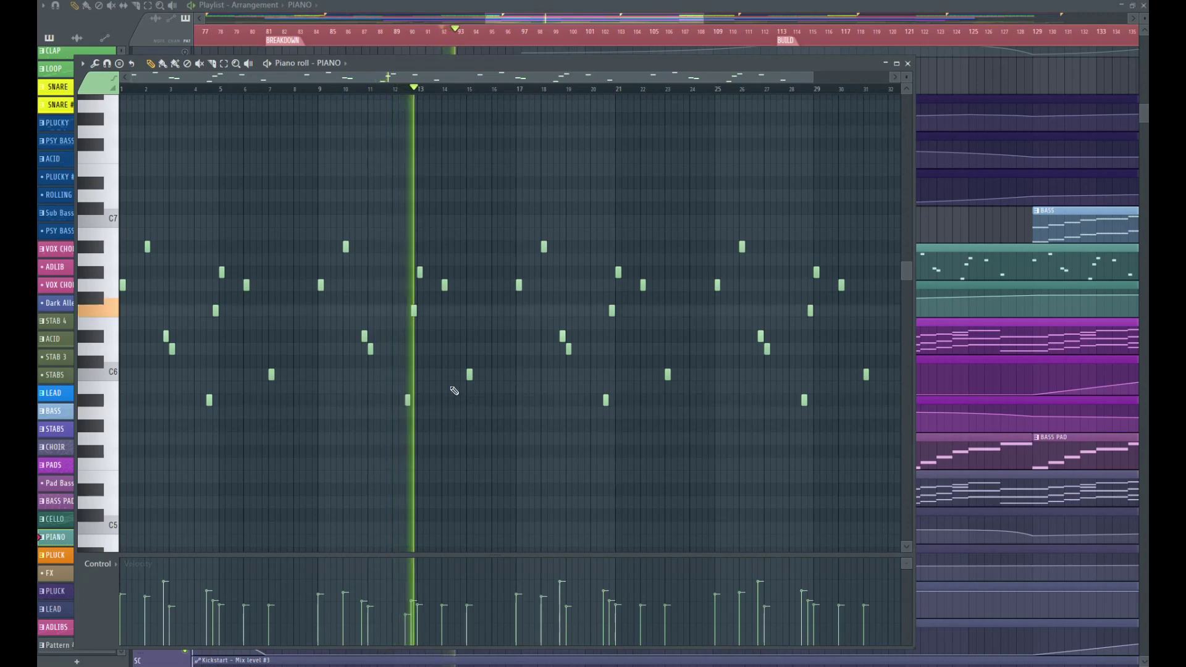
Step: Lower the velocities of the piano notes in bars 14, 15, 17 and 18, checking each change by playback
{"action": "key", "text": "space"}
{"action": "key", "text": "space"}
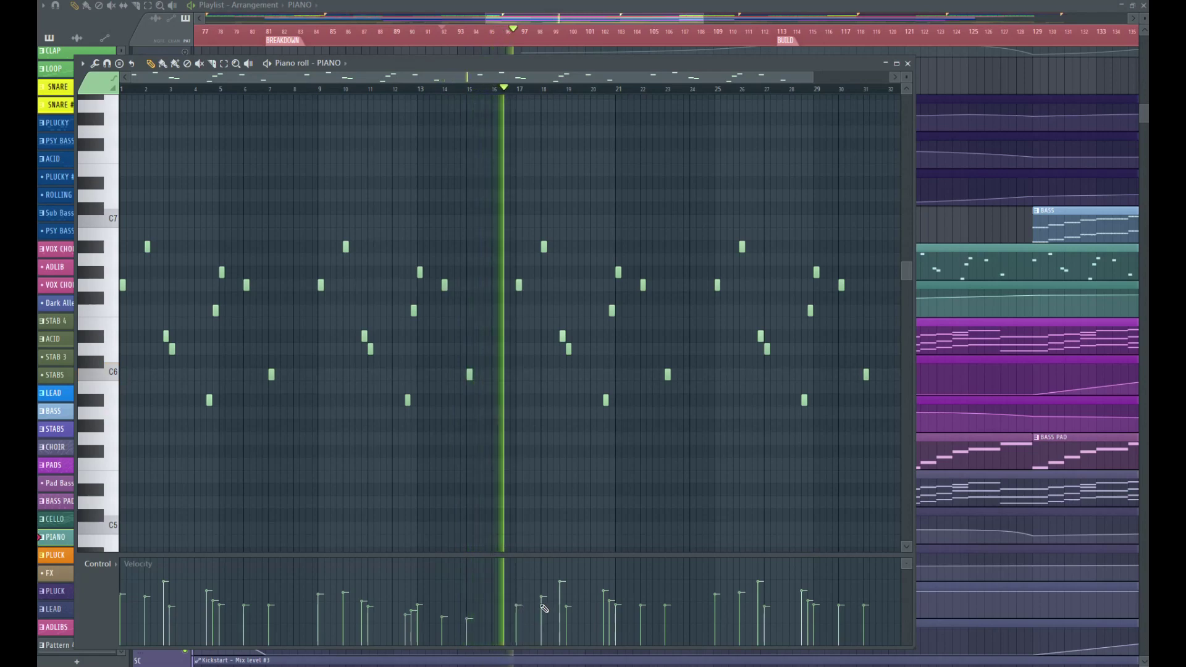
{"action": "key", "text": "space"}
{"action": "left_click_drag", "start_coordinate": [524, 617], "coordinate": [527, 631]}
{"action": "key", "text": "space"}
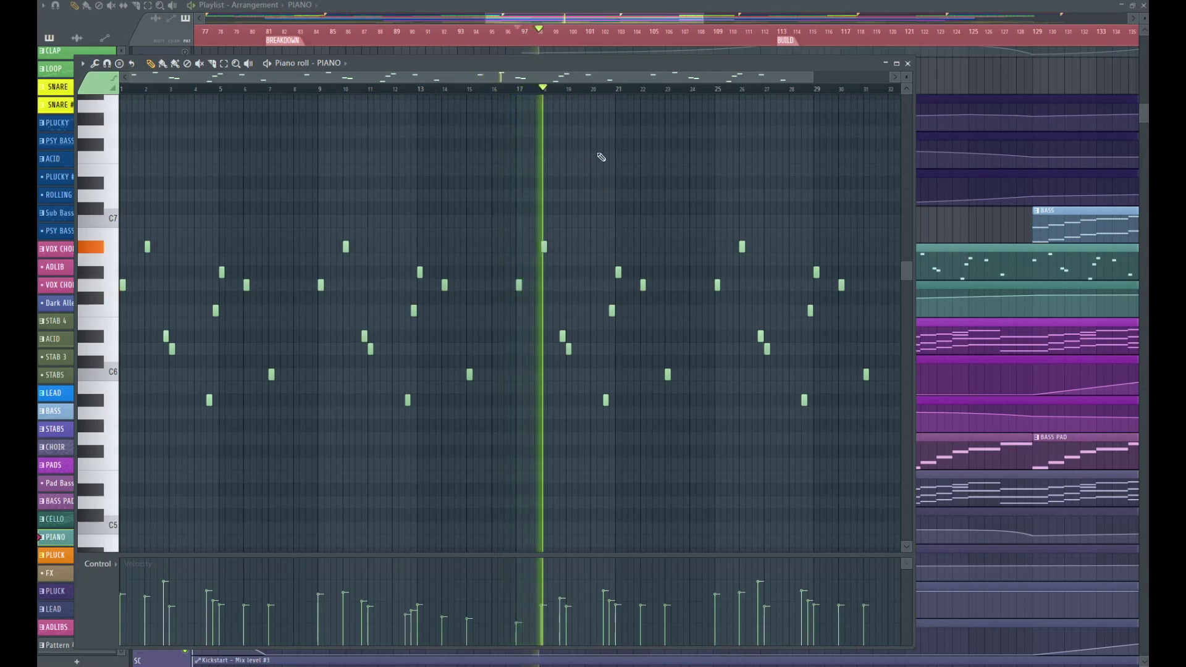
{"action": "key", "text": "space"}
{"action": "left_click_drag", "start_coordinate": [545, 613], "coordinate": [545, 618]}
{"action": "key", "text": "space"}
Step: Reduce the velocities of the remaining piano notes from late bar 18 to bar 31 and close the piano roll
{"action": "left_click_drag", "start_coordinate": [525, 77], "coordinate": [673, 72]}
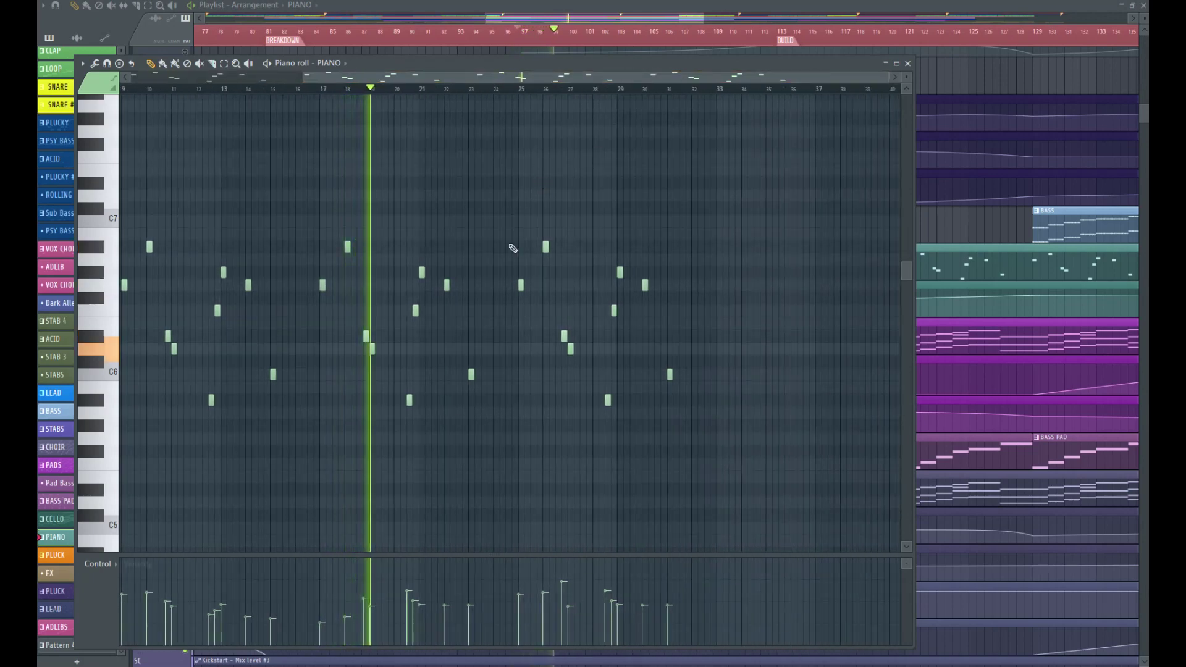
{"action": "key", "text": "space"}
{"action": "key", "text": "space"}
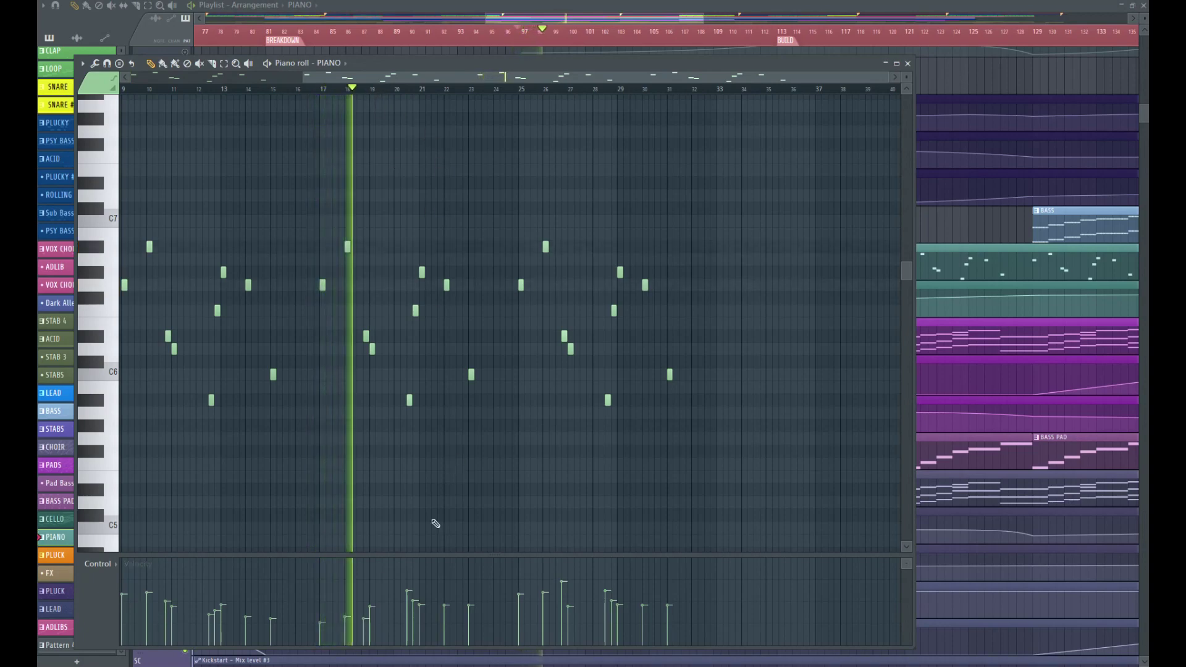
{"action": "mouse_move", "coordinate": [409, 608]}
{"action": "left_mouse_down"}
{"action": "mouse_move", "coordinate": [442, 625]}
{"action": "mouse_move", "coordinate": [560, 598]}
{"action": "mouse_move", "coordinate": [570, 612]}
{"action": "mouse_move", "coordinate": [522, 625]}
{"action": "mouse_move", "coordinate": [606, 604]}
{"action": "mouse_move", "coordinate": [626, 625]}
{"action": "mouse_move", "coordinate": [675, 624]}
{"action": "left_mouse_up"}
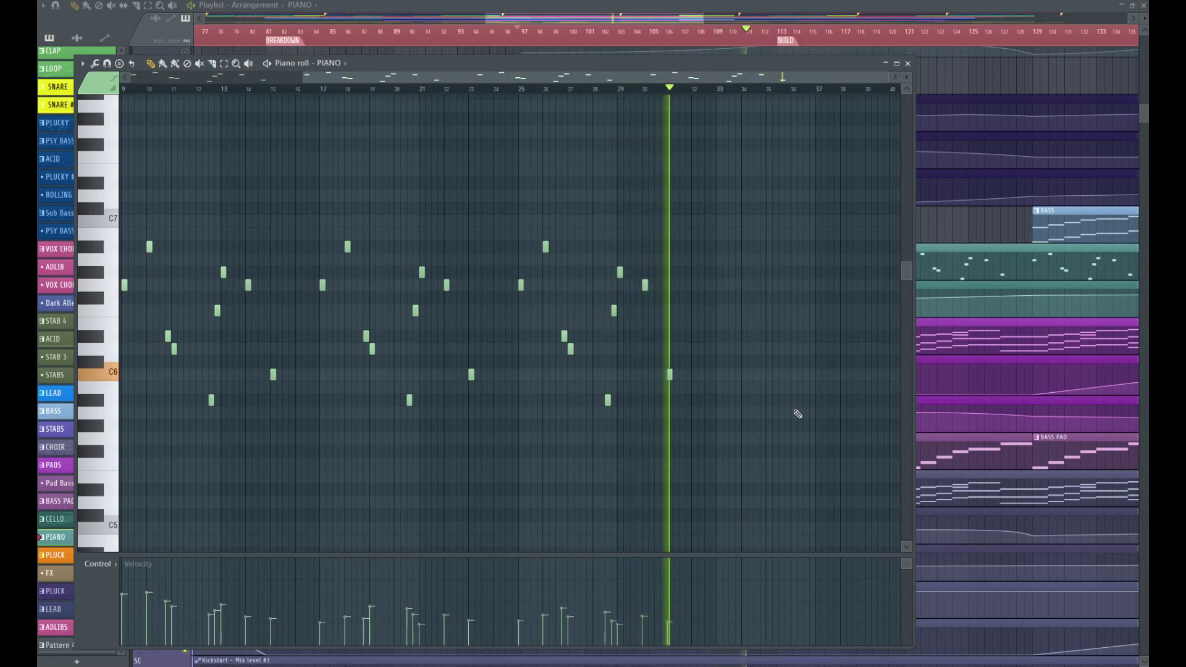
{"action": "left_click", "coordinate": [908, 63]}
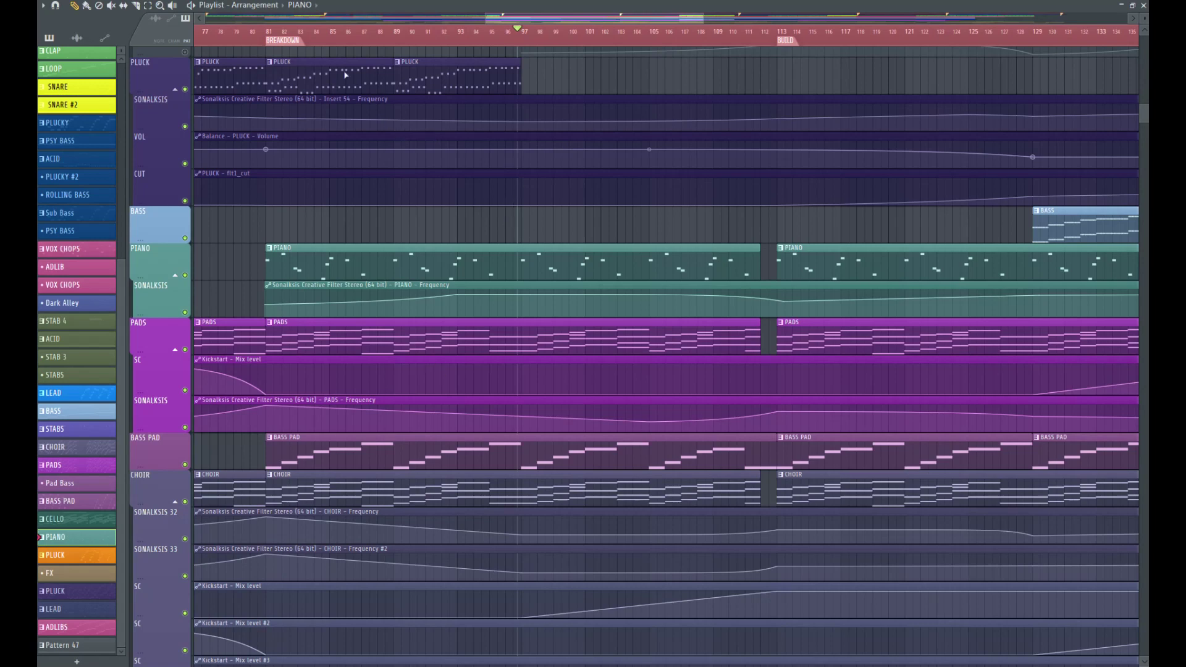
Step: Play the breakdown from bar 81 with the cello tracks in view, and replay the end of it from about bar 110
{"action": "scroll", "coordinate": [375, 162], "scroll_direction": "down", "scroll_amount": 5}
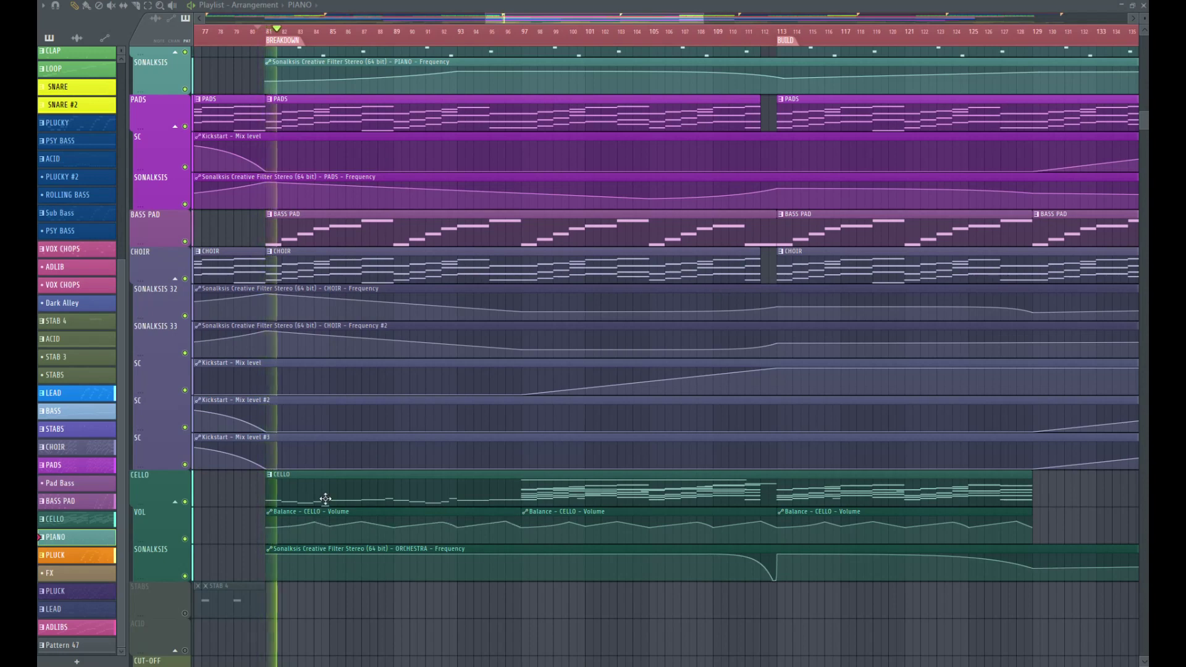
{"action": "left_click_drag", "start_coordinate": [540, 20], "coordinate": [546, 21]}
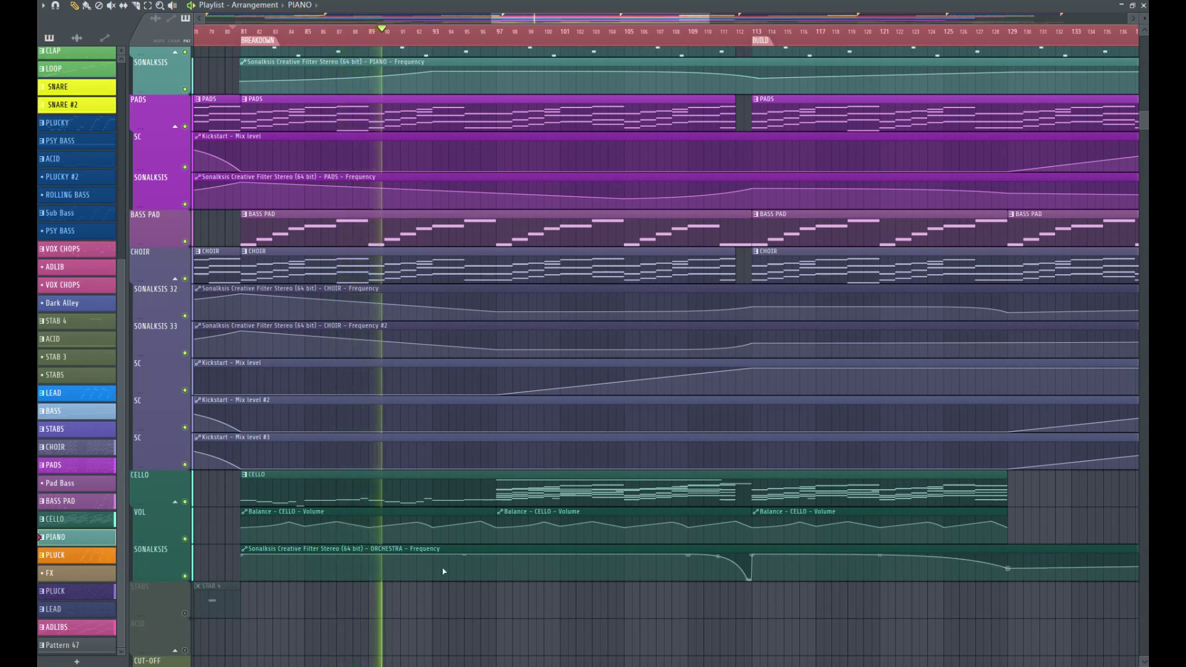
{"action": "left_click_drag", "start_coordinate": [569, 19], "coordinate": [576, 21]}
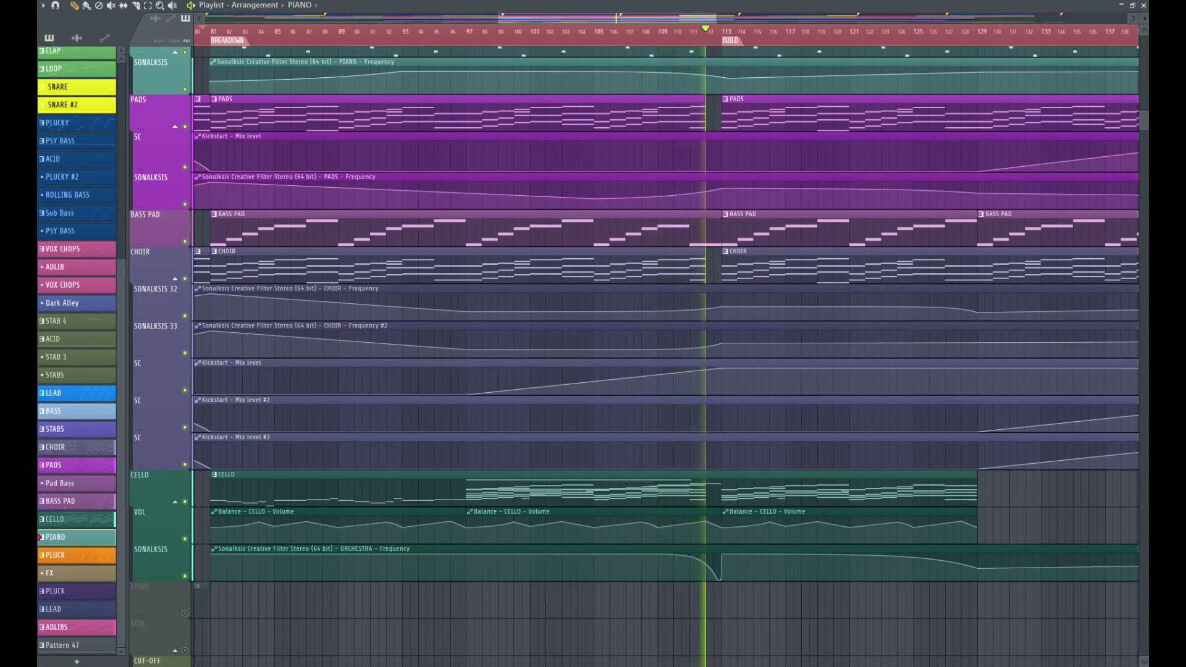
{"action": "key", "text": "space"}
{"action": "left_click", "coordinate": [682, 39]}
{"action": "key", "text": "space"}
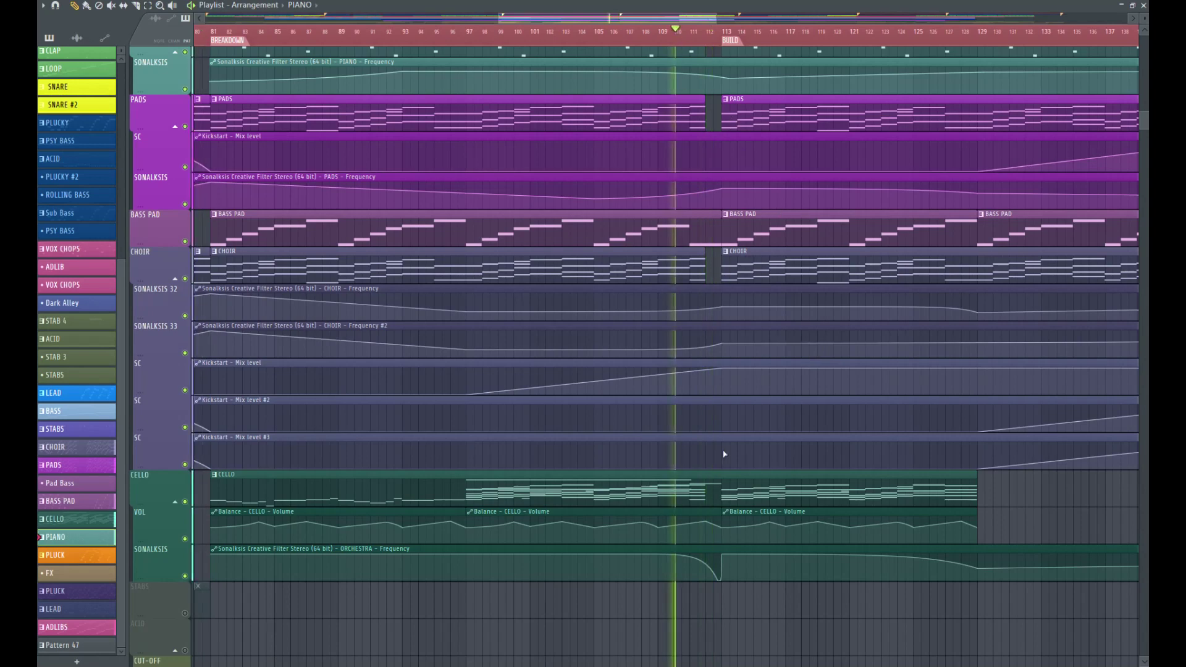
{"action": "key", "text": "space"}
Step: In the CELLO pattern's DAMAGE notes, extend the C#6 note to match the upper note and trim both to end at bar 32
{"action": "double_click", "coordinate": [680, 488]}
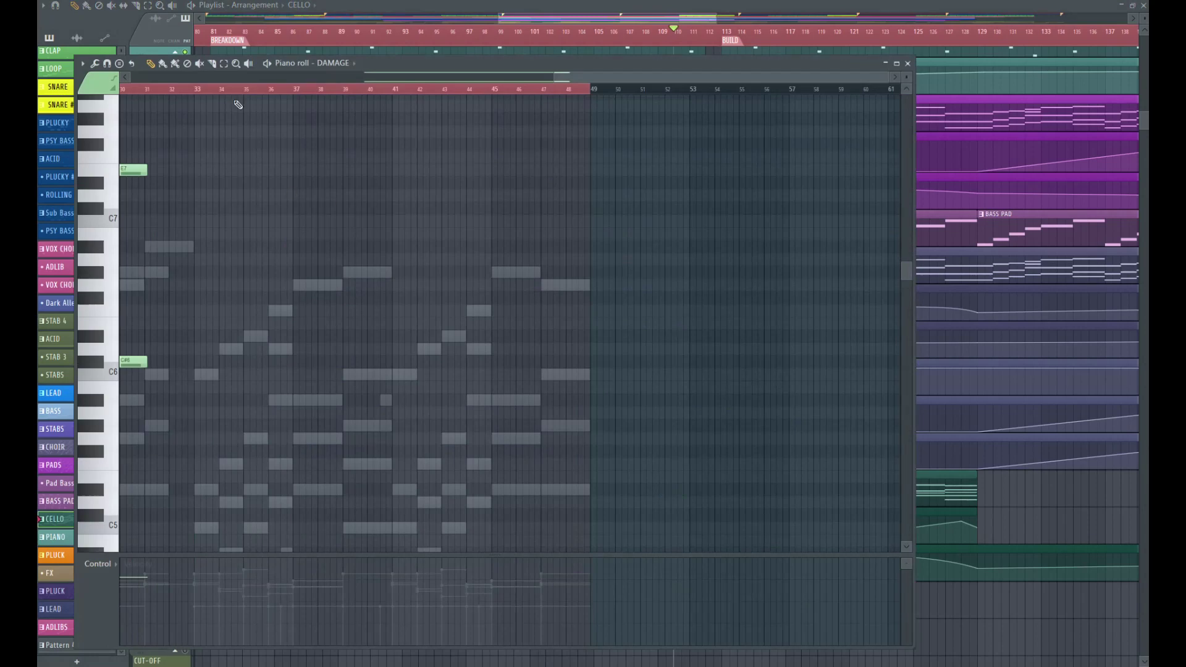
{"action": "scroll", "coordinate": [479, 138], "scroll_direction": "left", "scroll_amount": 3}
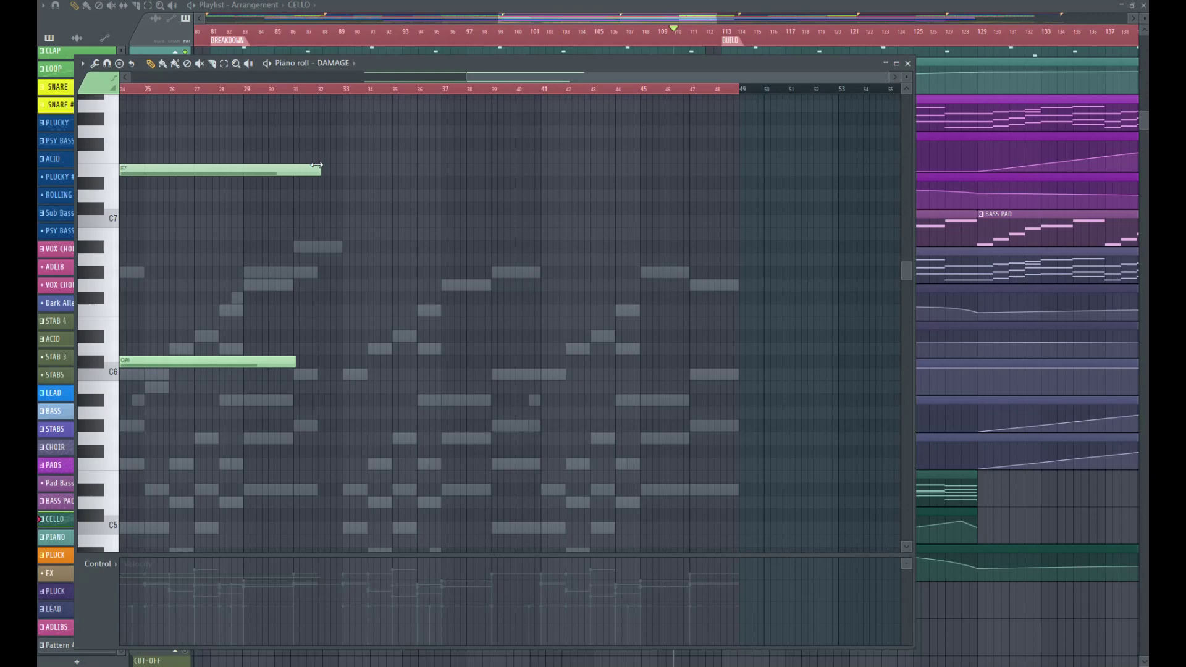
{"action": "key", "text": "space"}
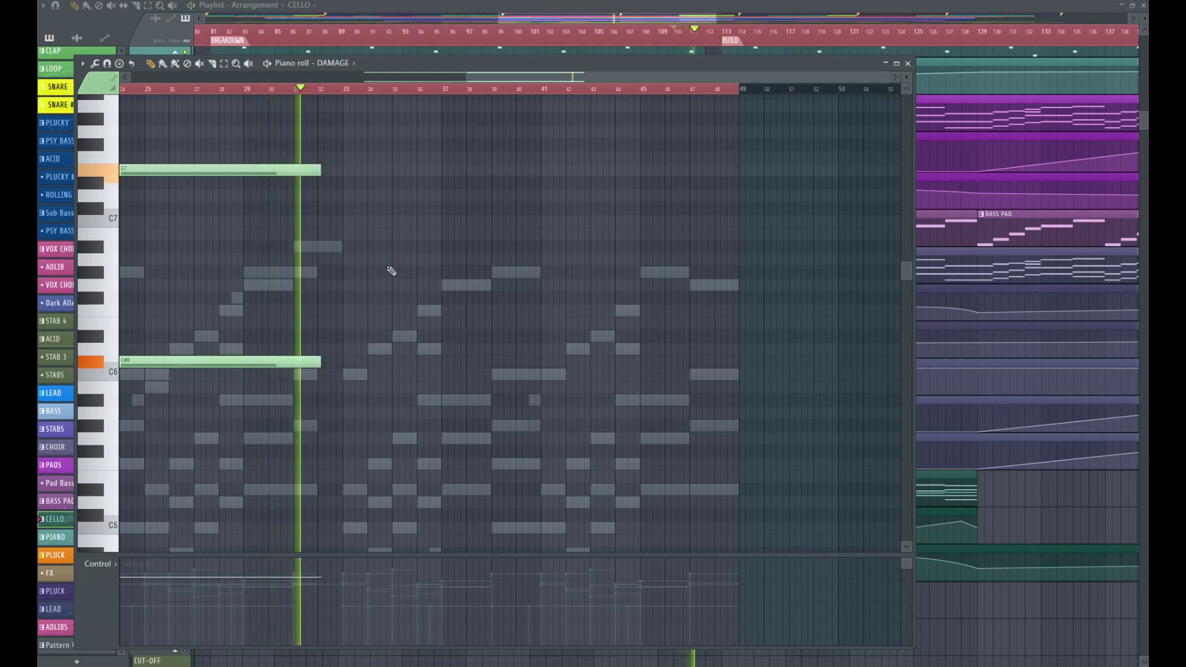
{"action": "key", "text": "space"}
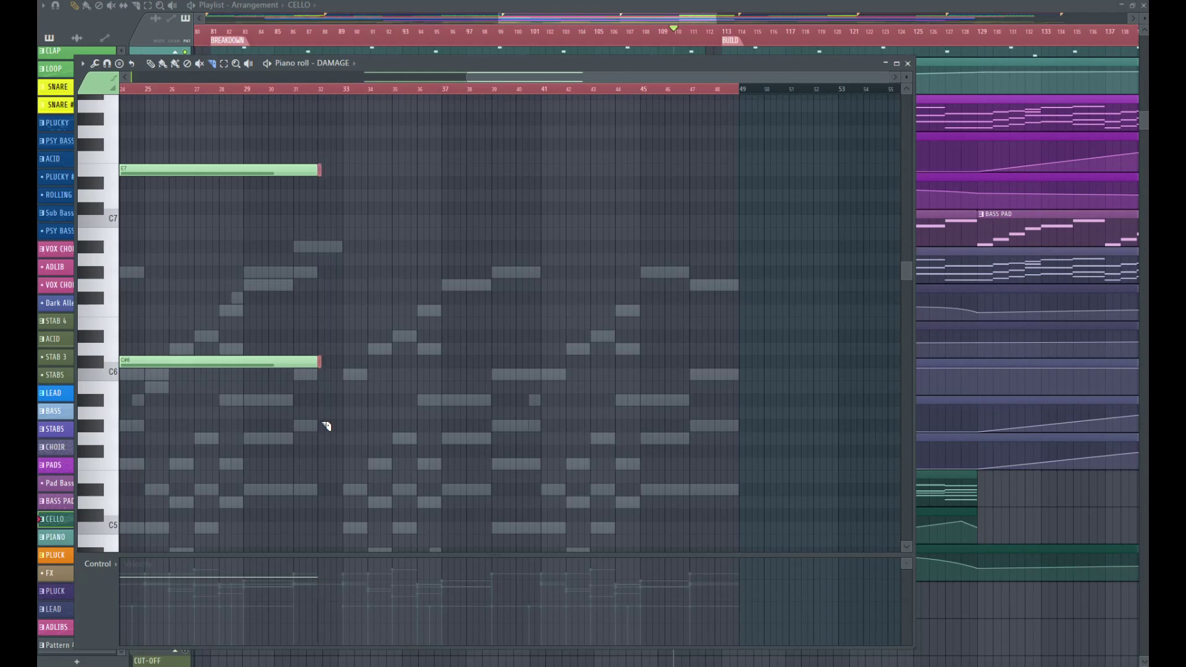
{"action": "key", "text": "space"}
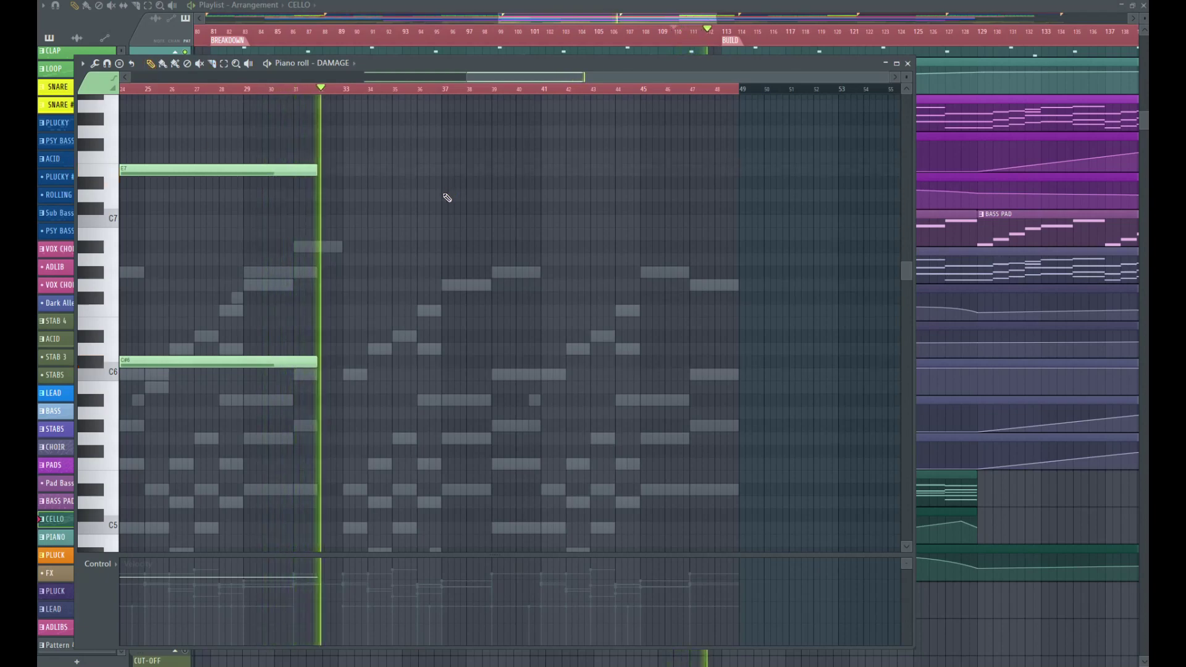
{"action": "key", "text": "space"}
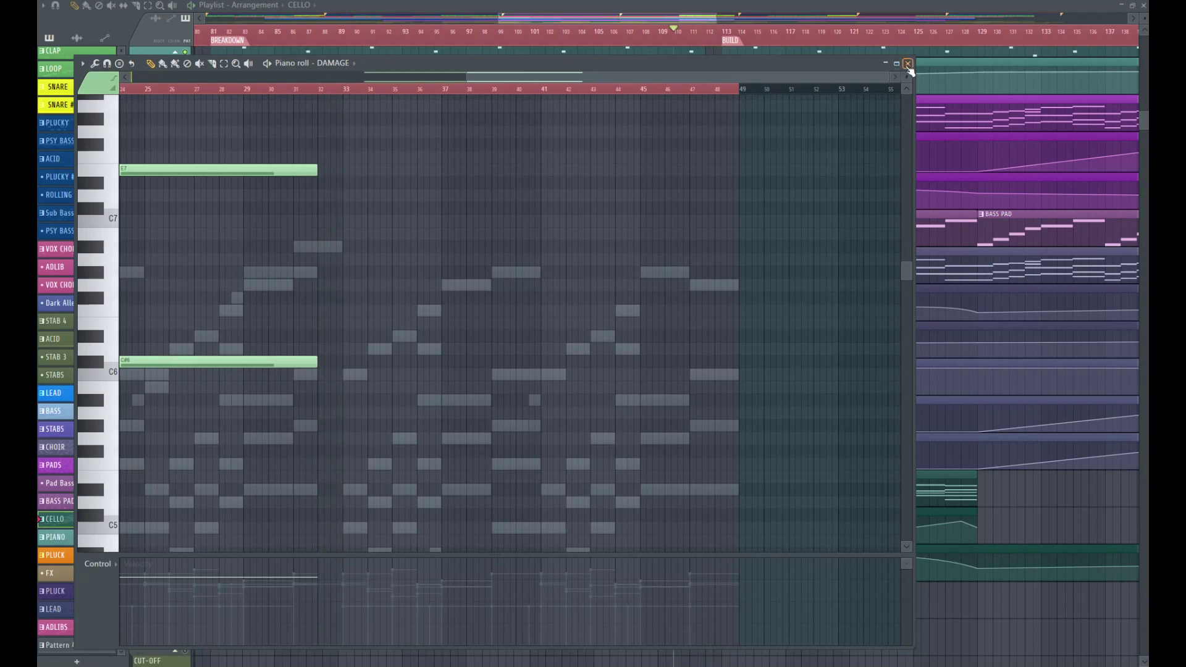
{"action": "left_click", "coordinate": [908, 64]}
Step: Bring the FX tracks into view, list the audio clips in the picker and inspect the DPTE Sub Drop - 011 clip's channel settings
{"action": "scroll", "coordinate": [784, 418], "scroll_direction": "down", "scroll_amount": 12}
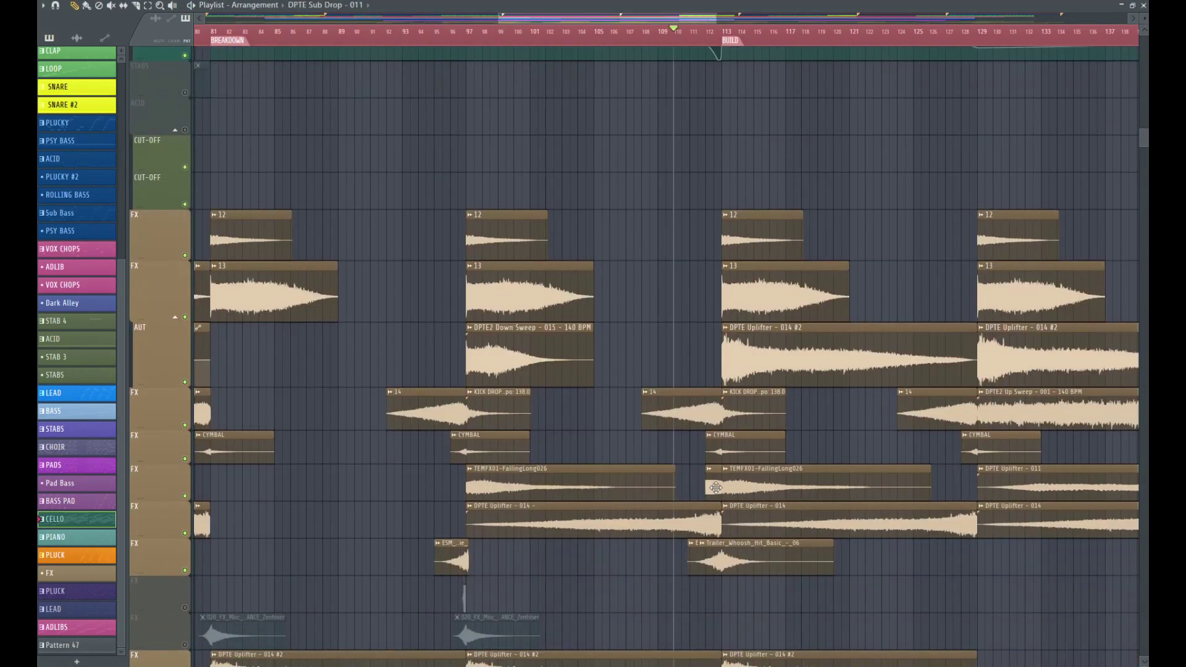
{"action": "left_click", "coordinate": [77, 38]}
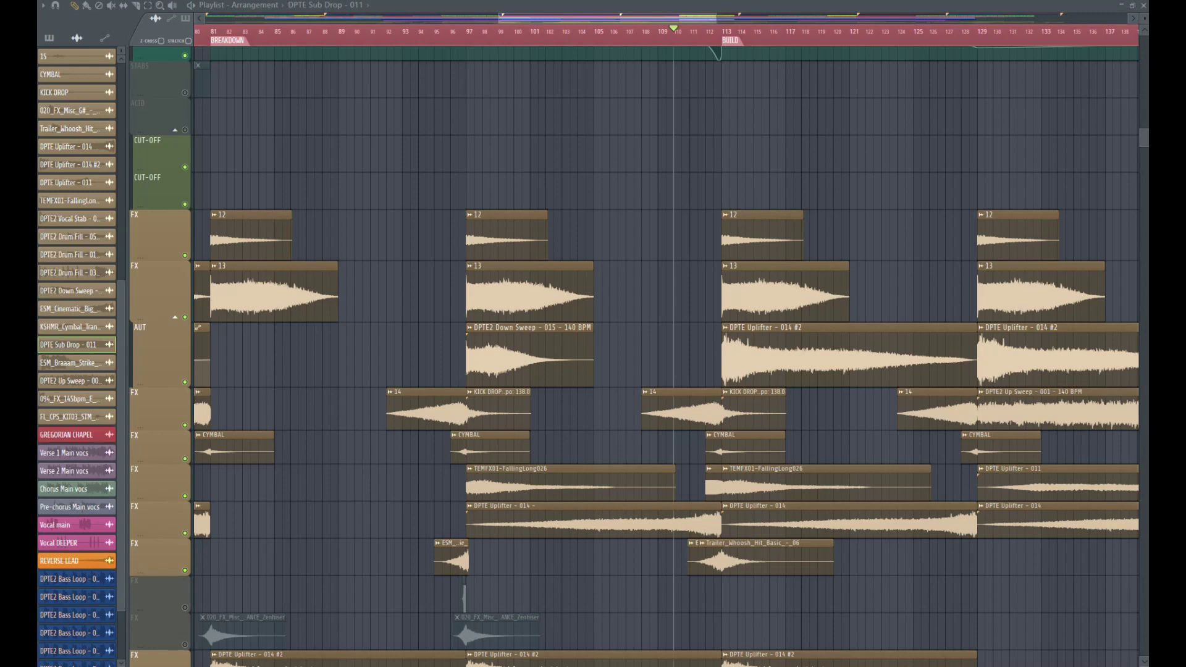
{"action": "double_click", "coordinate": [69, 344]}
{"action": "left_click_drag", "start_coordinate": [168, 186], "coordinate": [403, 98]}
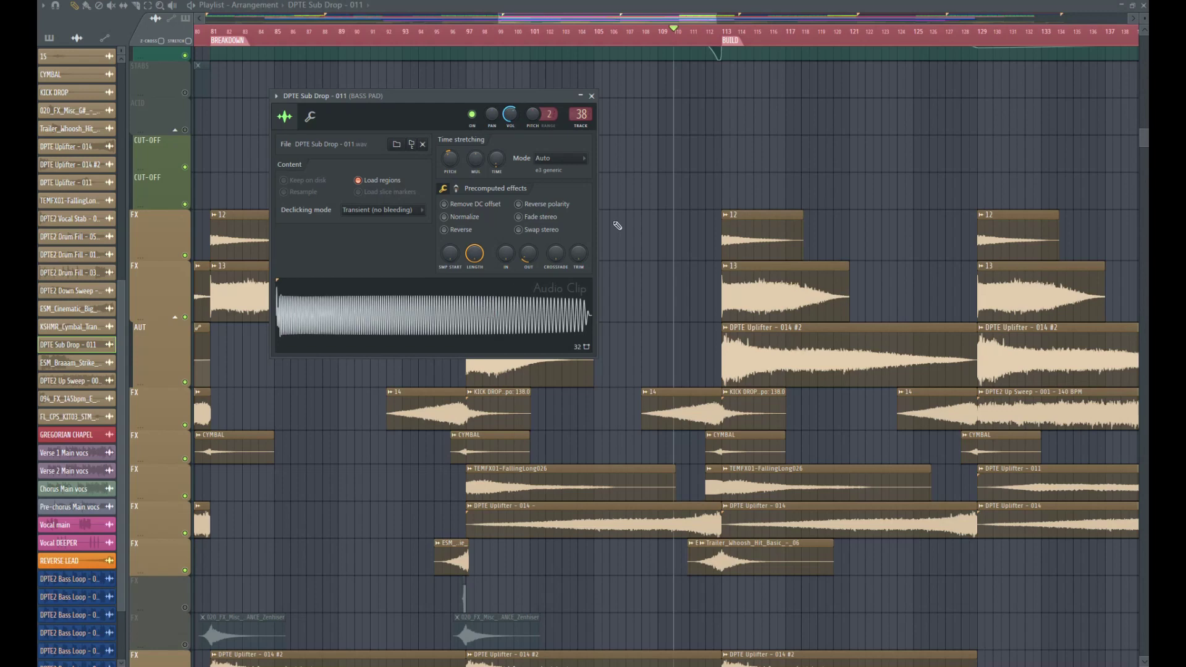
{"action": "key", "text": "Escape"}
Step: Examine and play the FX clips around the transition into the build at bar 113 in close-up
{"action": "left_click", "coordinate": [160, 6]}
{"action": "left_click_drag", "start_coordinate": [797, 591], "coordinate": [680, 281]}
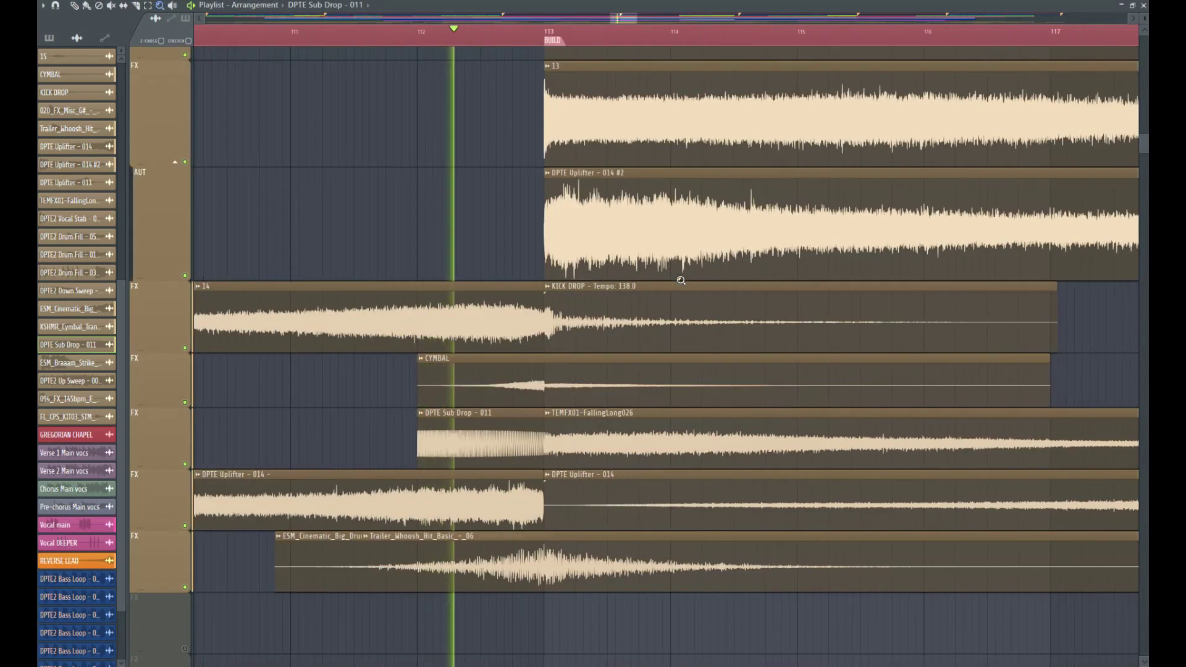
{"action": "key", "text": "space"}
{"action": "scroll", "coordinate": [527, 346], "scroll_direction": "up", "scroll_amount": 3}
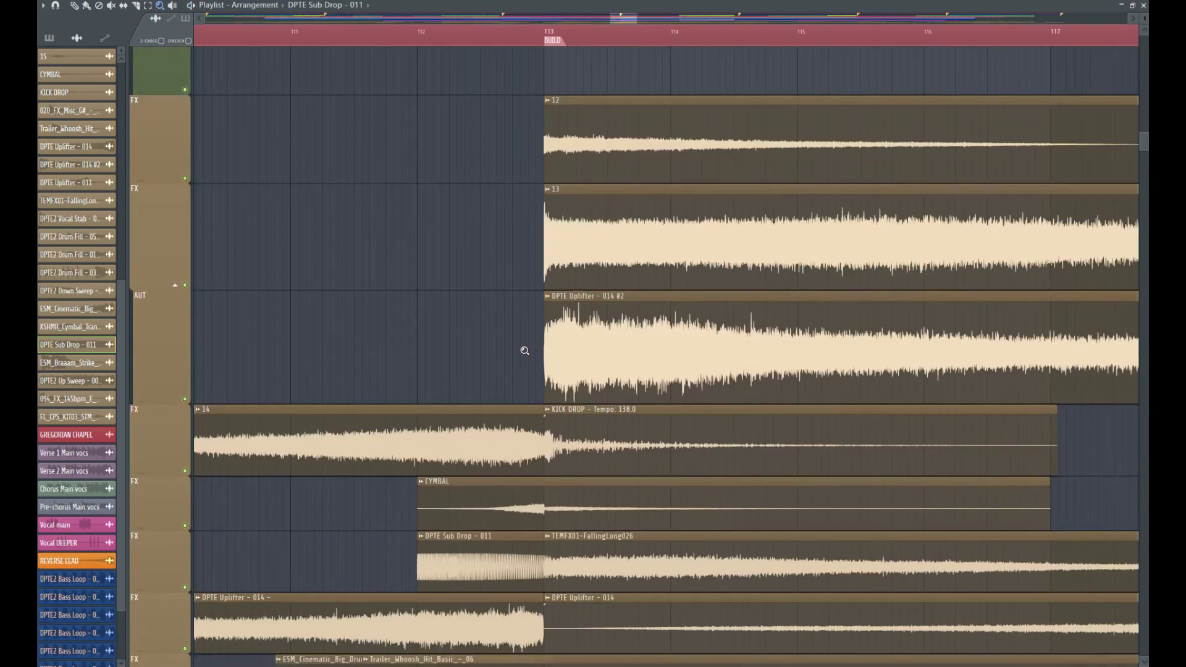
{"action": "scroll", "coordinate": [523, 350], "scroll_direction": "up", "scroll_amount": 6}
{"action": "right_click", "coordinate": [523, 350]}
Step: Play the transition into the build with the pads, choir and cello tracks in view
{"action": "key", "text": "space"}
{"action": "left_click_drag", "start_coordinate": [710, 481], "coordinate": [621, 622]}
{"action": "left_click", "coordinate": [75, 6]}
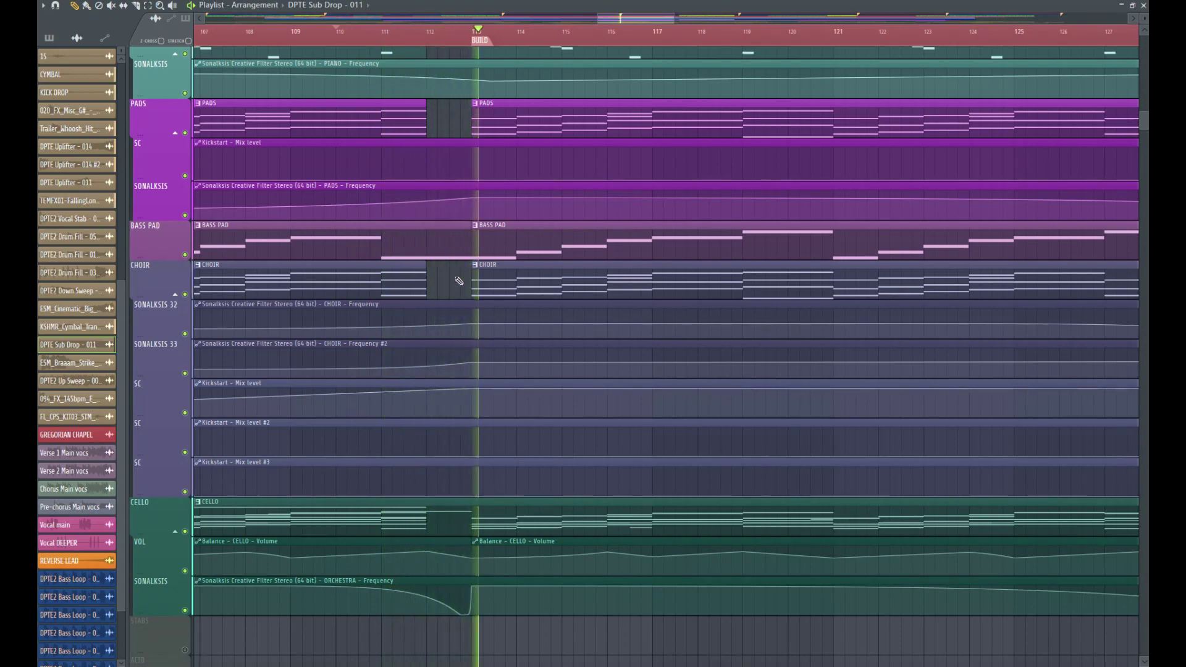
{"action": "key", "text": "space"}
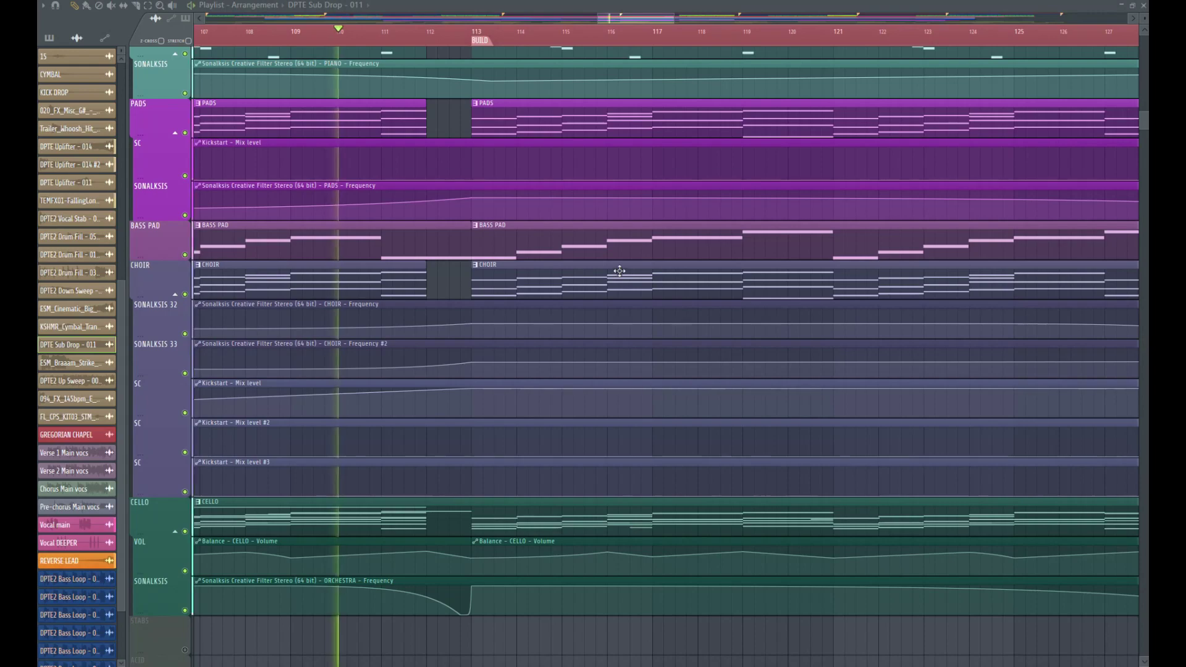
Step: Replay the last breakdown bars into the build while checking the PLUCK and LEAD tracks
{"action": "scroll", "coordinate": [526, 297], "scroll_direction": "up", "scroll_amount": 5}
{"action": "scroll", "coordinate": [526, 297], "scroll_direction": "up", "scroll_amount": 15}
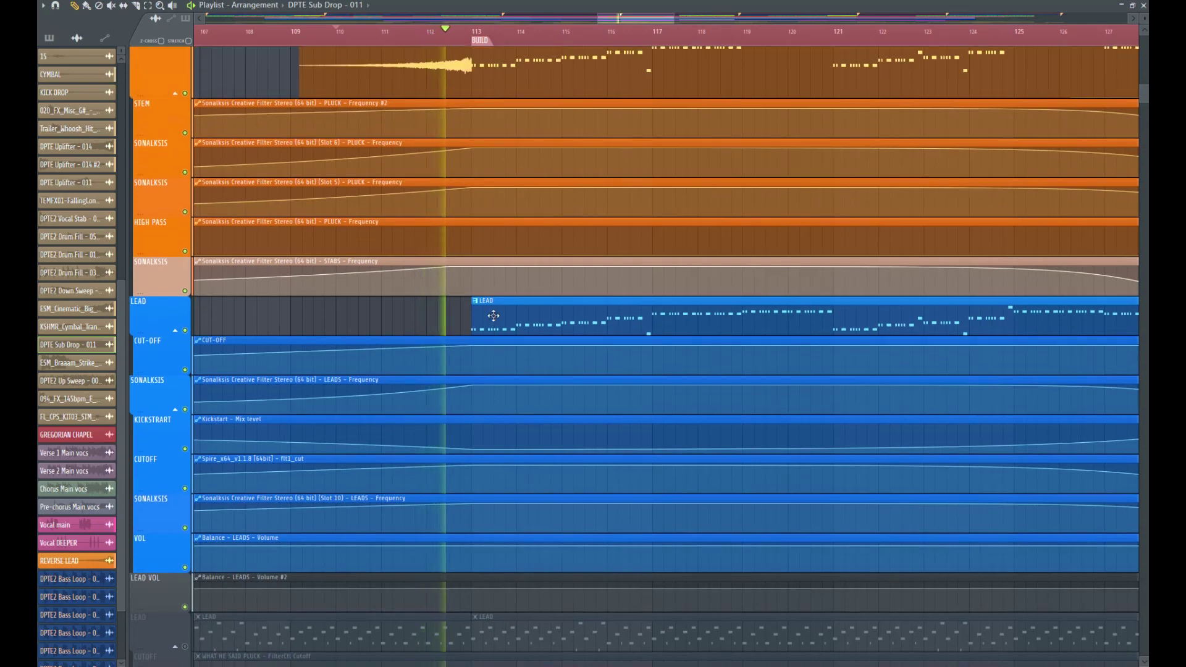
{"action": "scroll", "coordinate": [518, 316], "scroll_direction": "up", "scroll_amount": 3}
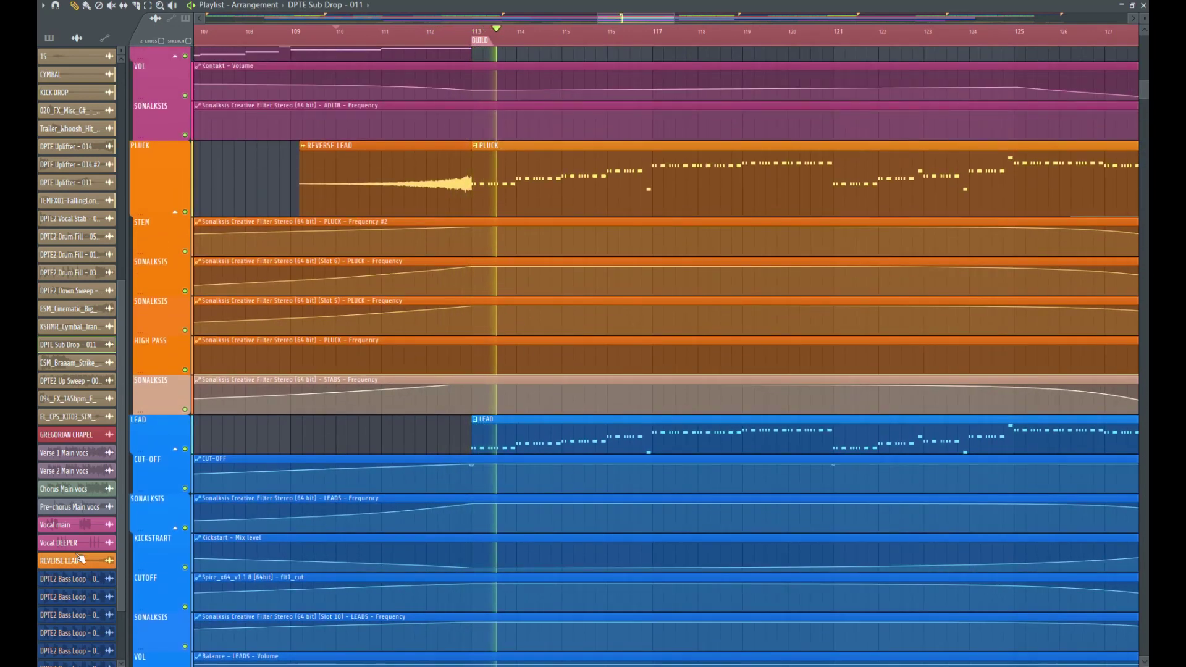
{"action": "key", "text": "space"}
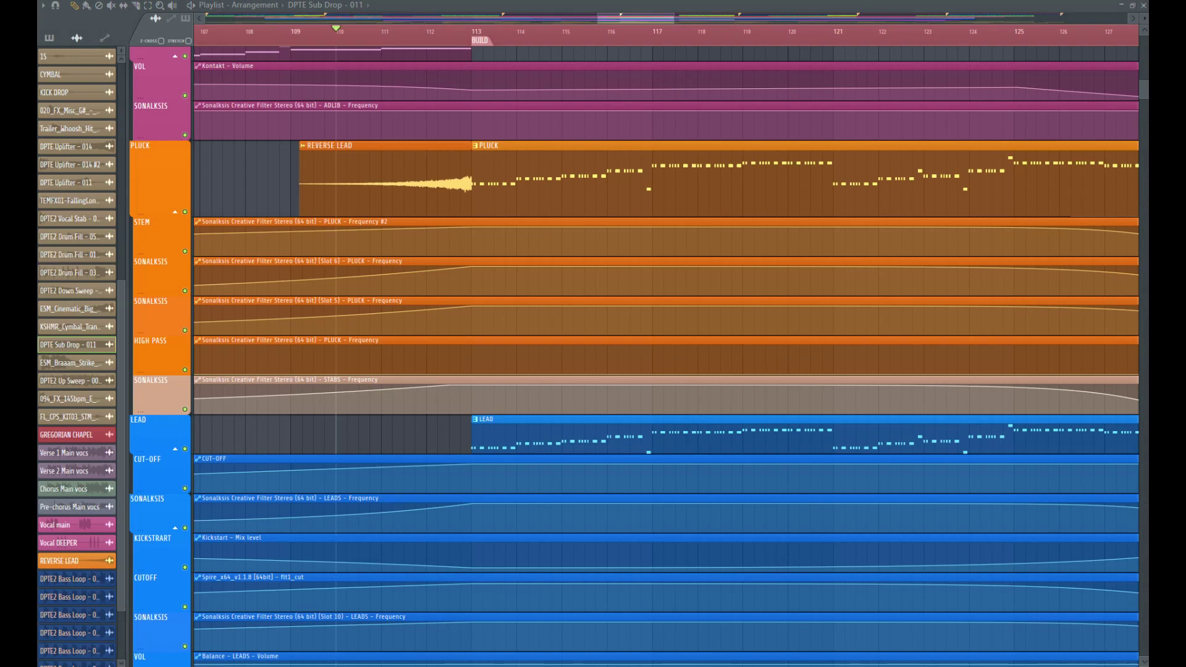
Step: Play the REVERSE LEAD clip from about bar 110 into the build, with the ADLIBS tracks in view
{"action": "left_click", "coordinate": [298, 37]}
{"action": "key", "text": "space"}
{"action": "scroll", "coordinate": [426, 421], "scroll_direction": "up", "scroll_amount": 3}
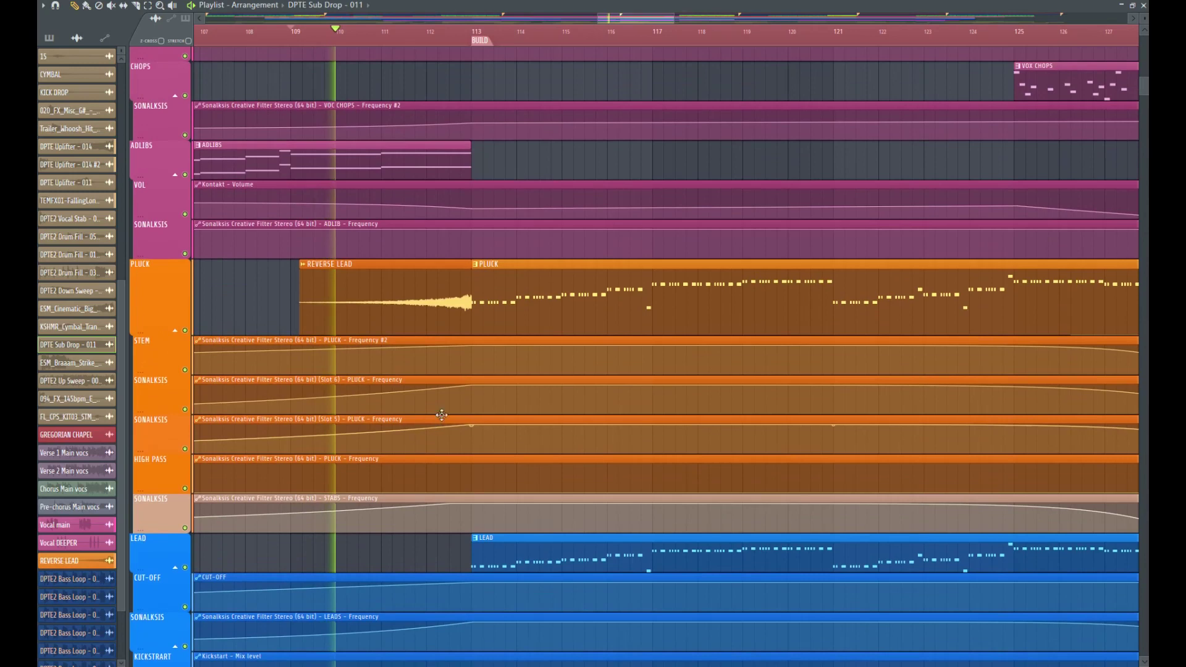
{"action": "scroll", "coordinate": [433, 423], "scroll_direction": "up", "scroll_amount": 2}
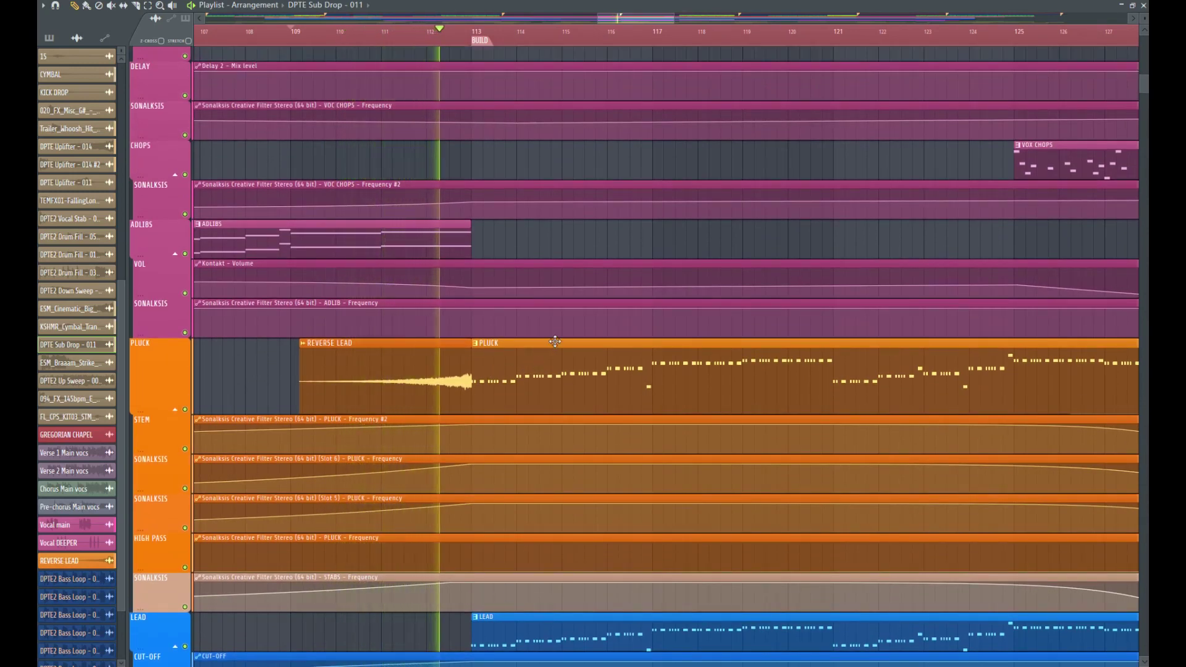
{"action": "scroll", "coordinate": [559, 343], "scroll_direction": "down", "scroll_amount": 1}
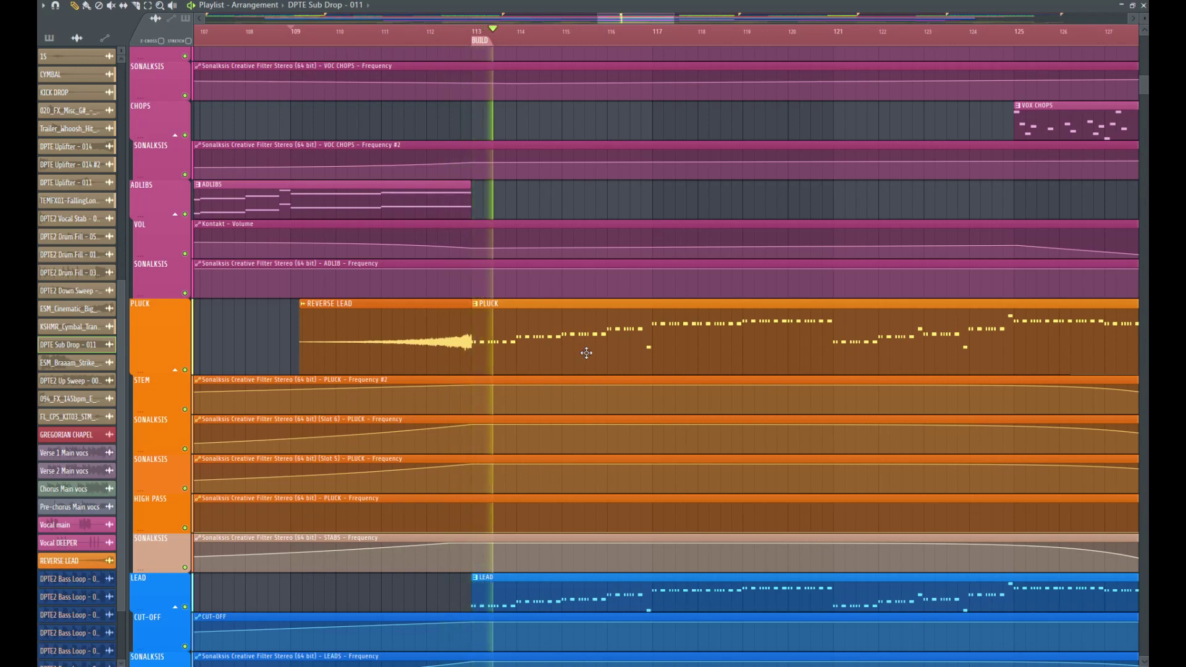
{"action": "key", "text": "space"}
Step: Go back to the start of the breakdown at bar 81 and play its opening, restarting it once
{"action": "left_click_drag", "start_coordinate": [640, 17], "coordinate": [536, 32]}
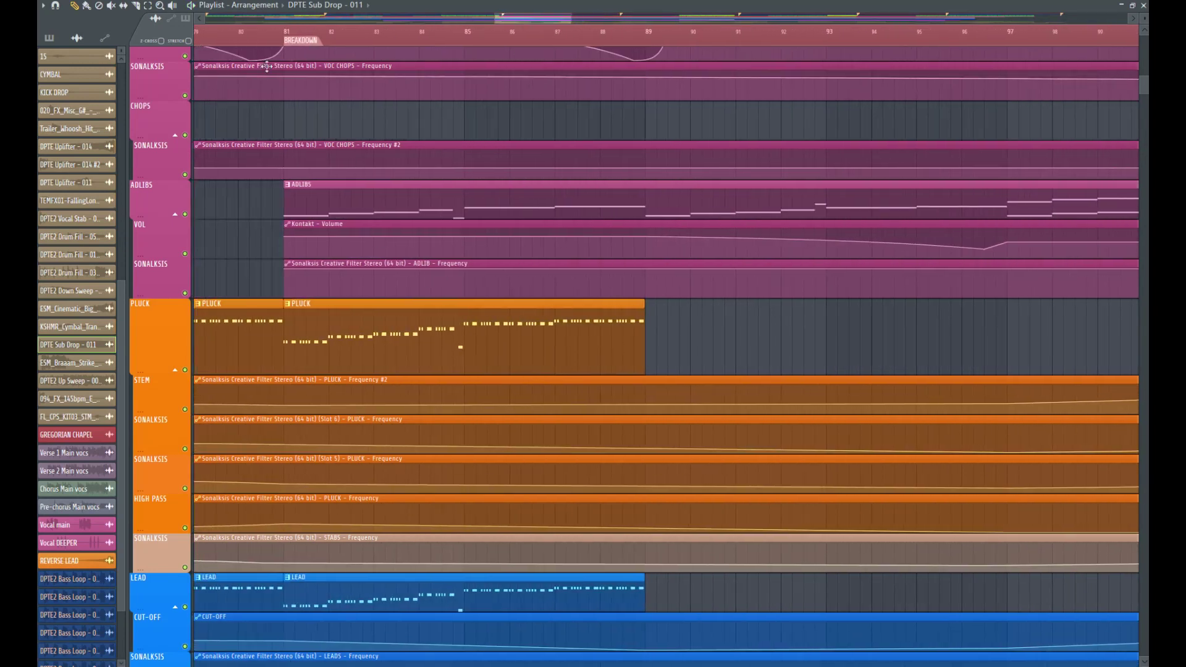
{"action": "scroll", "coordinate": [286, 25], "scroll_direction": "left", "scroll_amount": 1}
{"action": "left_click", "coordinate": [307, 31]}
{"action": "key", "text": "space"}
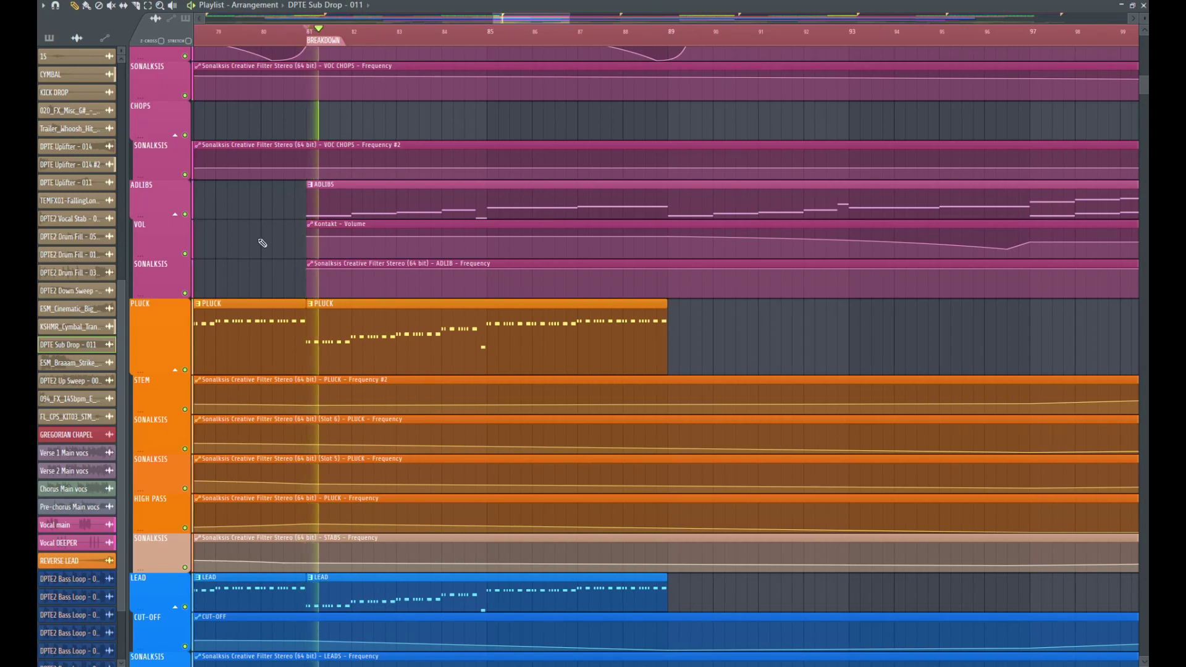
{"action": "key", "text": "space"}
{"action": "key", "text": "space"}
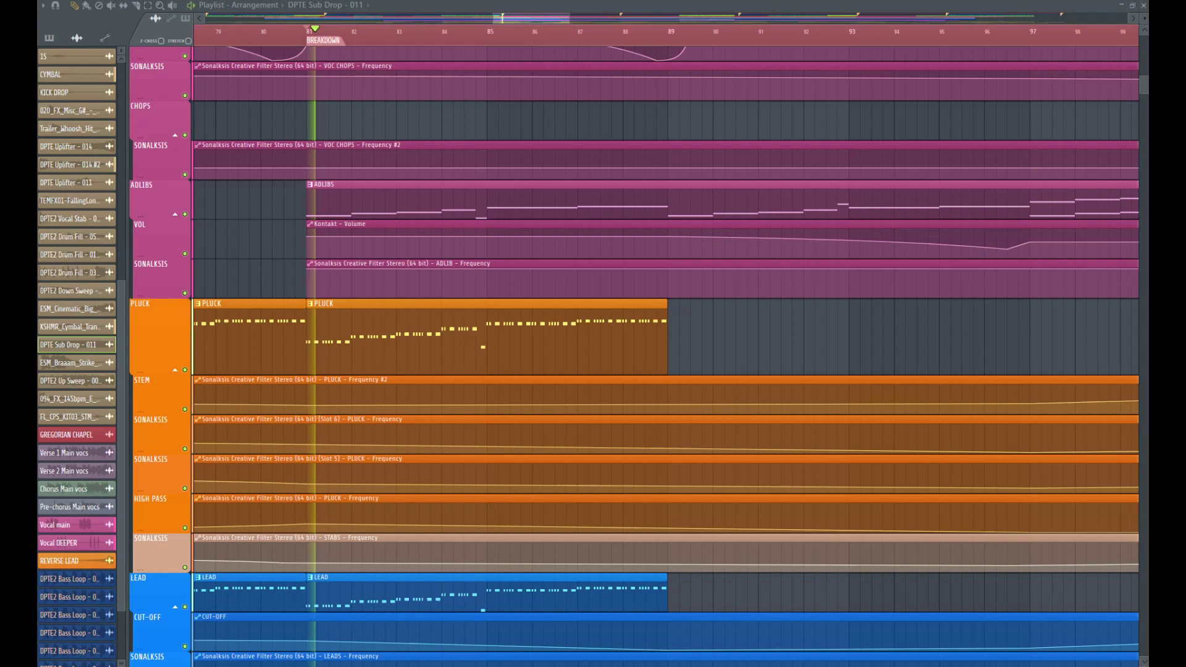
Step: Replay the breakdown from bar 81 while reviewing the vocal, delay, ADLIBS and PLUCK tracks
{"action": "scroll", "coordinate": [743, 250], "scroll_direction": "up", "scroll_amount": 3}
{"action": "scroll", "coordinate": [744, 250], "scroll_direction": "up", "scroll_amount": 4}
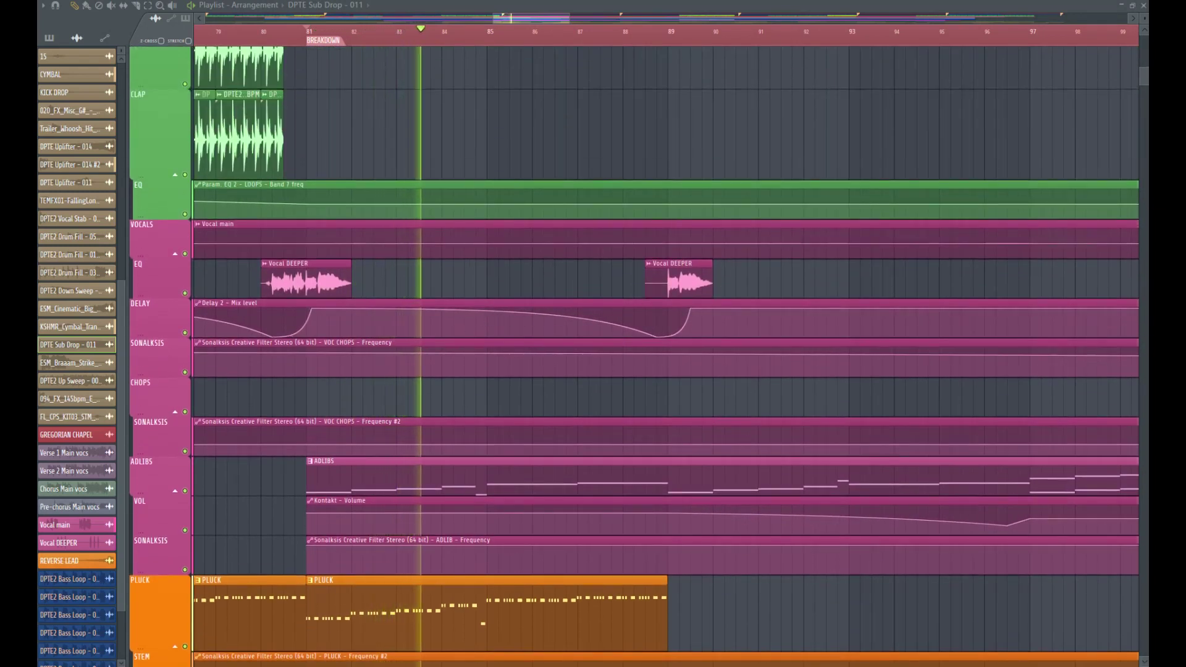
{"action": "key", "text": "space"}
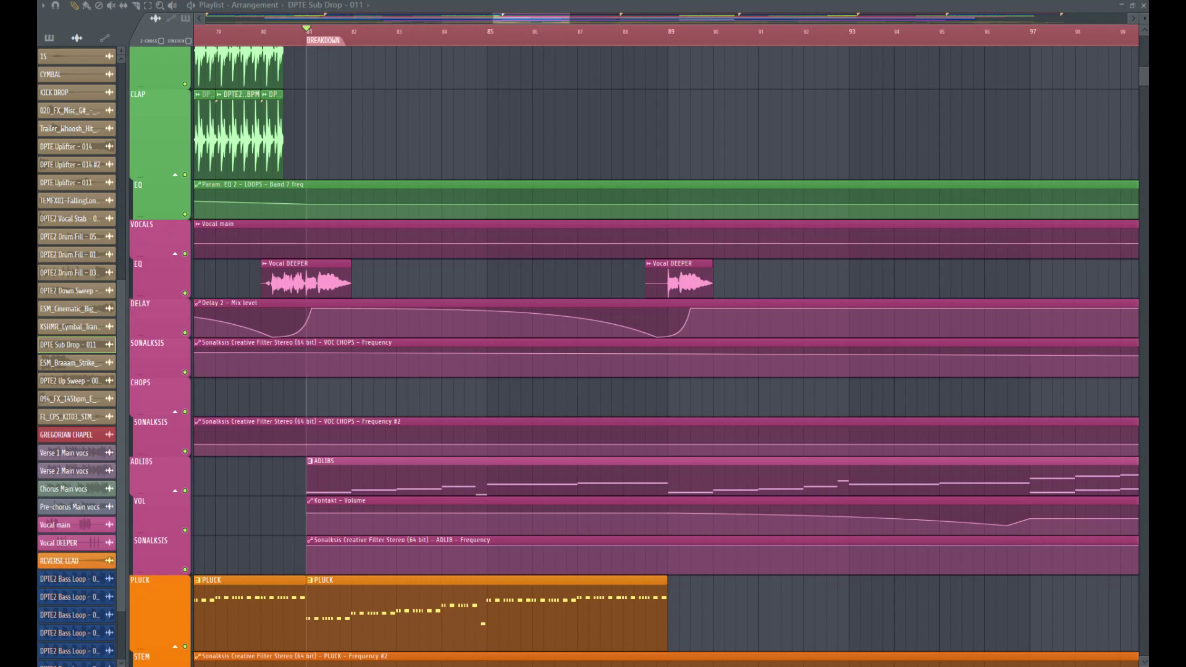
{"action": "key", "text": "space"}
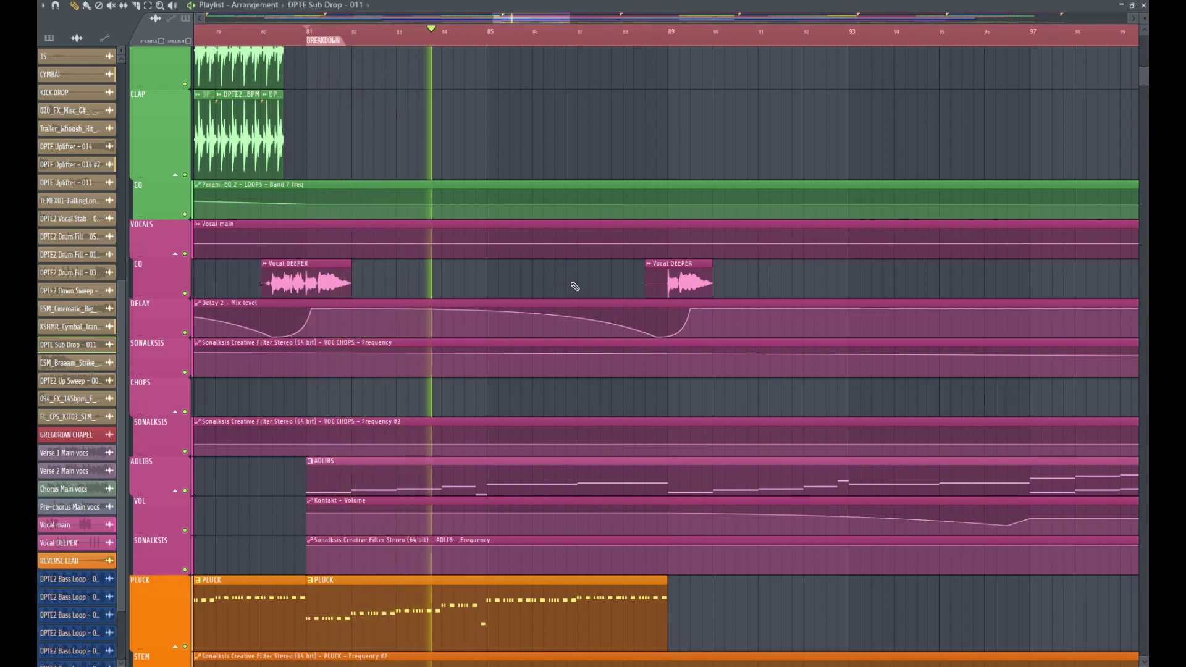
{"action": "scroll", "coordinate": [568, 284], "scroll_direction": "down", "scroll_amount": 3}
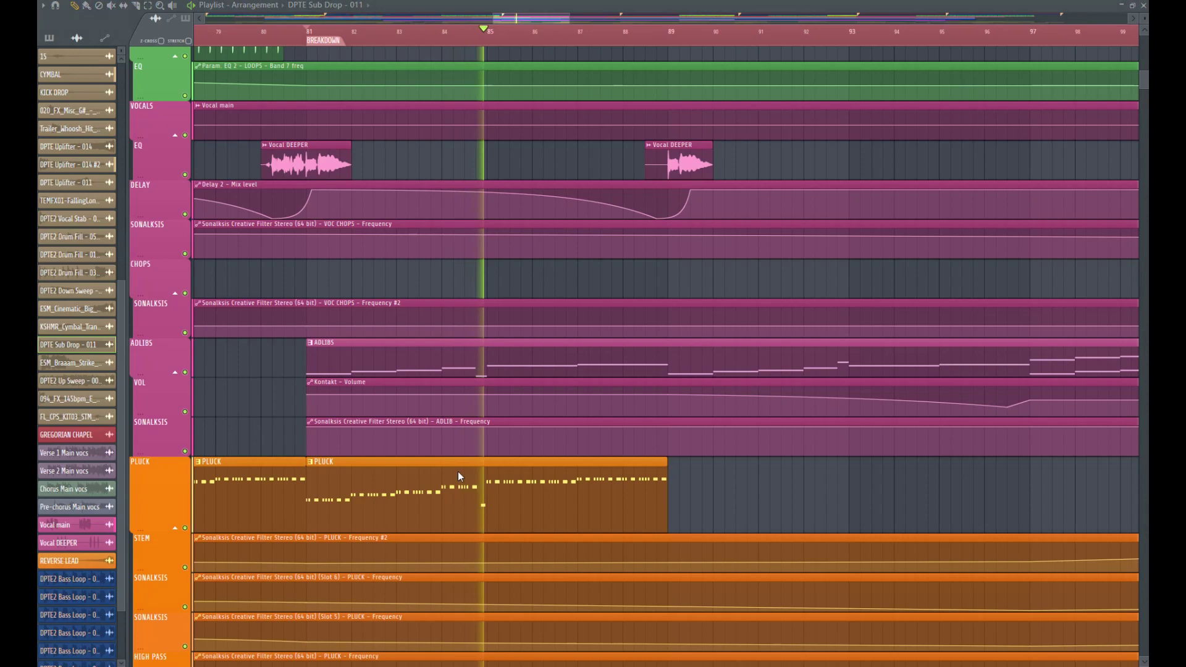
{"action": "left_click_drag", "start_coordinate": [504, 20], "coordinate": [510, 21]}
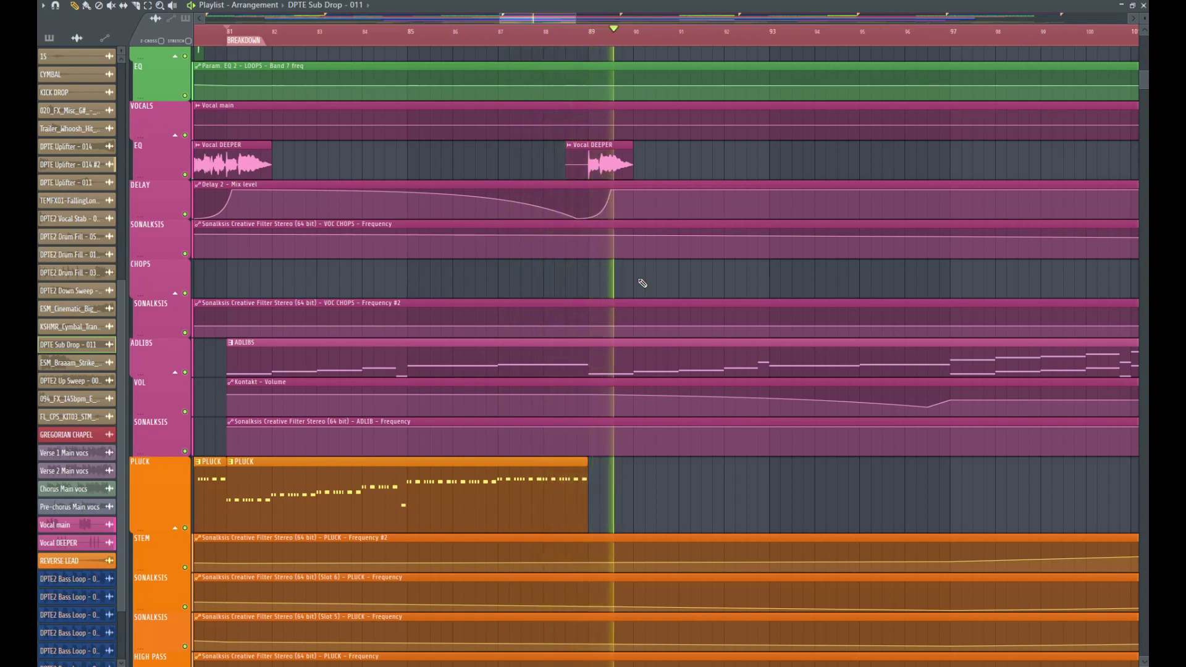
Step: In the ADLIBS Kontakt - Volume automation, delete the dip before bar 97, raise the bar 97 point slightly and delete the bar 89 point
{"action": "left_click_drag", "start_coordinate": [562, 19], "coordinate": [586, 20]}
{"action": "scroll", "coordinate": [686, 341], "scroll_direction": "down", "scroll_amount": 4}
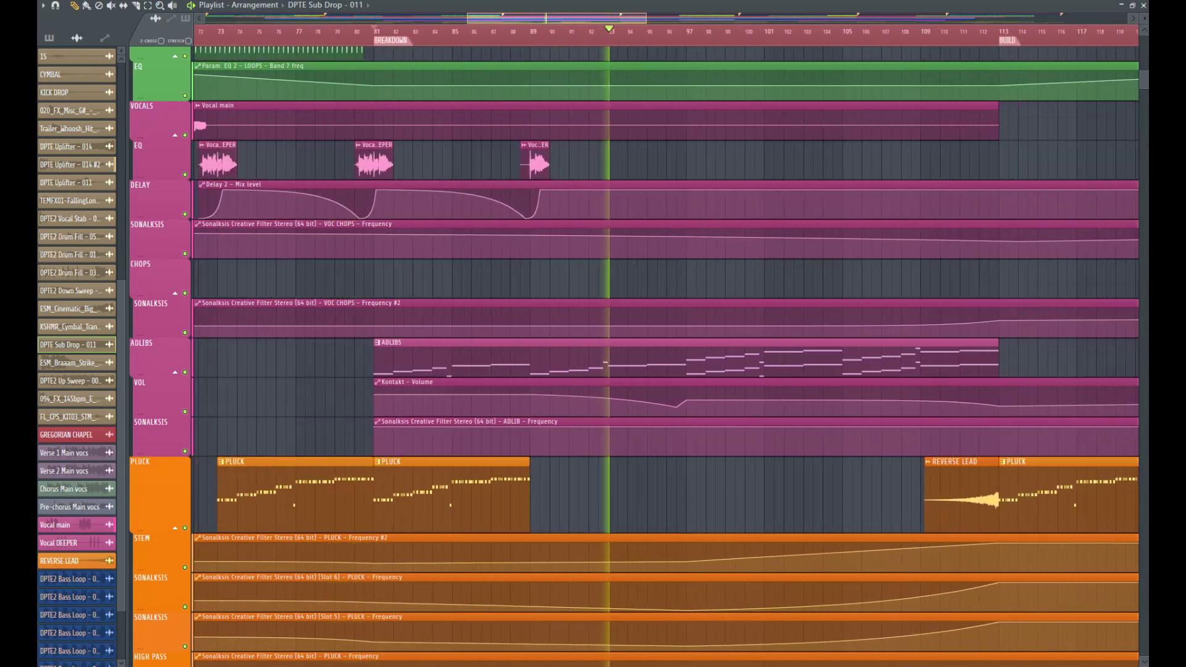
{"action": "right_click", "coordinate": [682, 407]}
{"action": "left_click", "coordinate": [703, 424]}
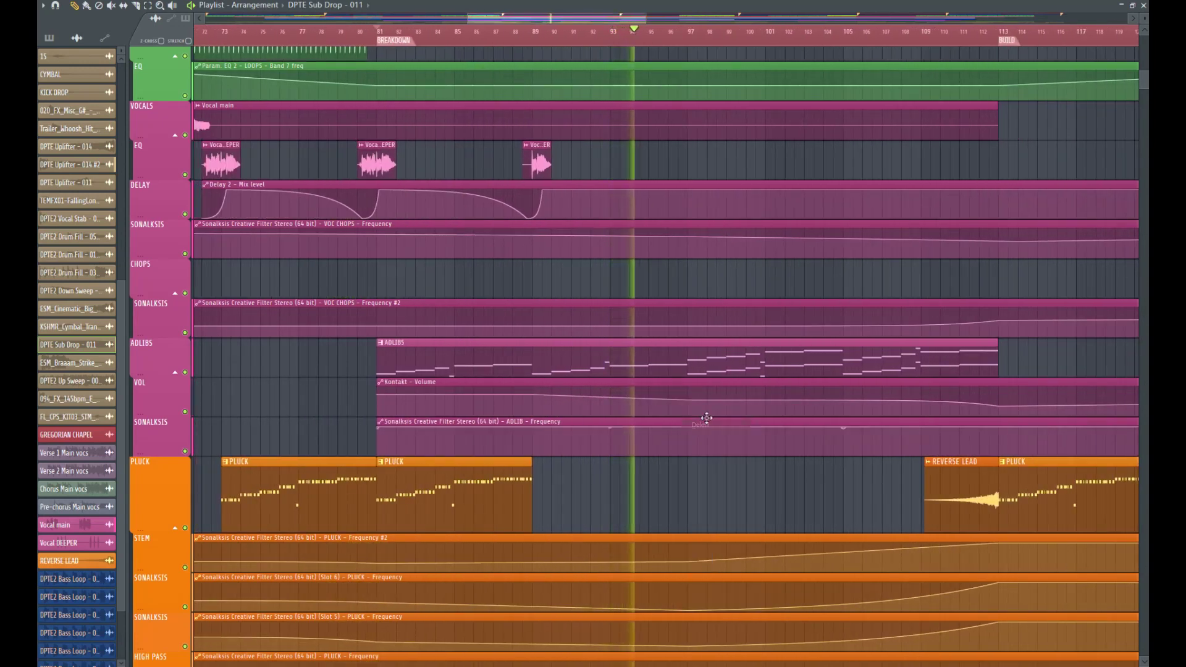
{"action": "left_click_drag", "start_coordinate": [691, 402], "coordinate": [691, 391]}
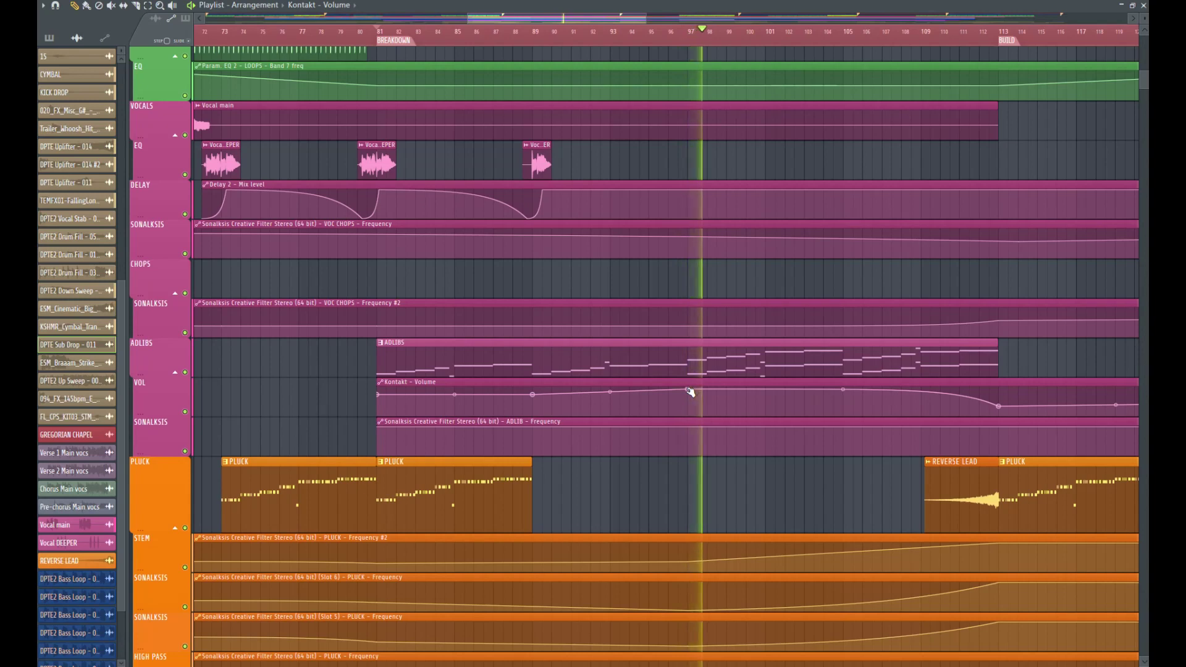
{"action": "right_click", "coordinate": [533, 395]}
{"action": "left_click", "coordinate": [559, 411]}
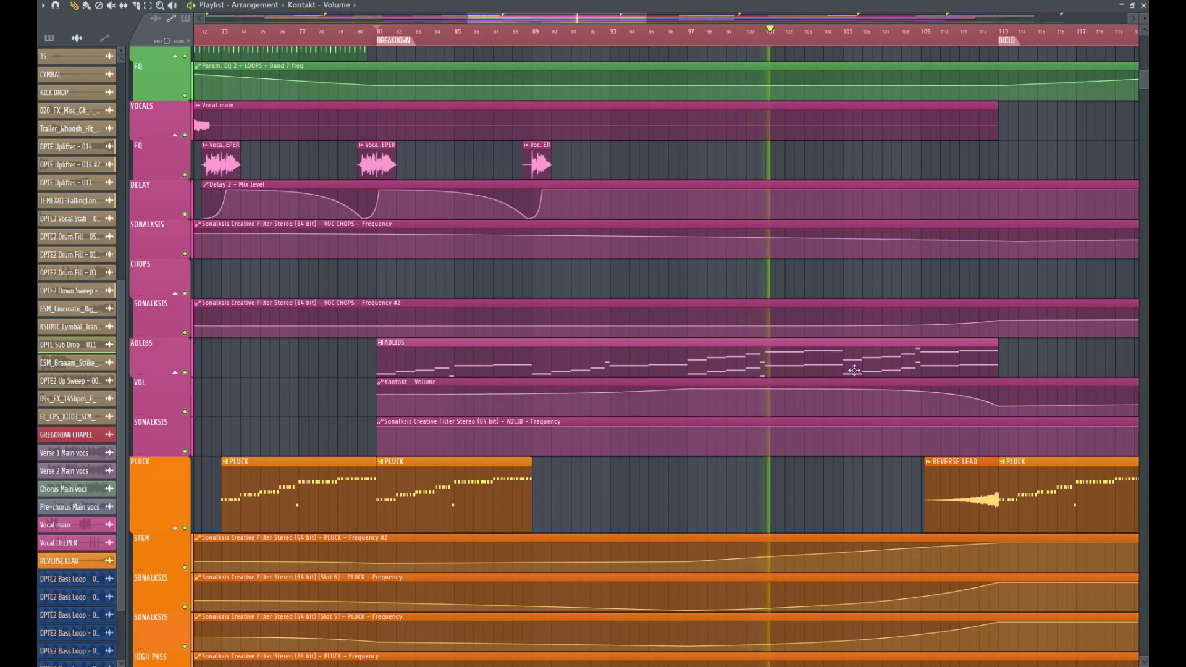
Step: Play the adlibs from bar 97 and delete the bar 97 point from their Kontakt - Volume automation
{"action": "left_click_drag", "start_coordinate": [603, 20], "coordinate": [666, 21]}
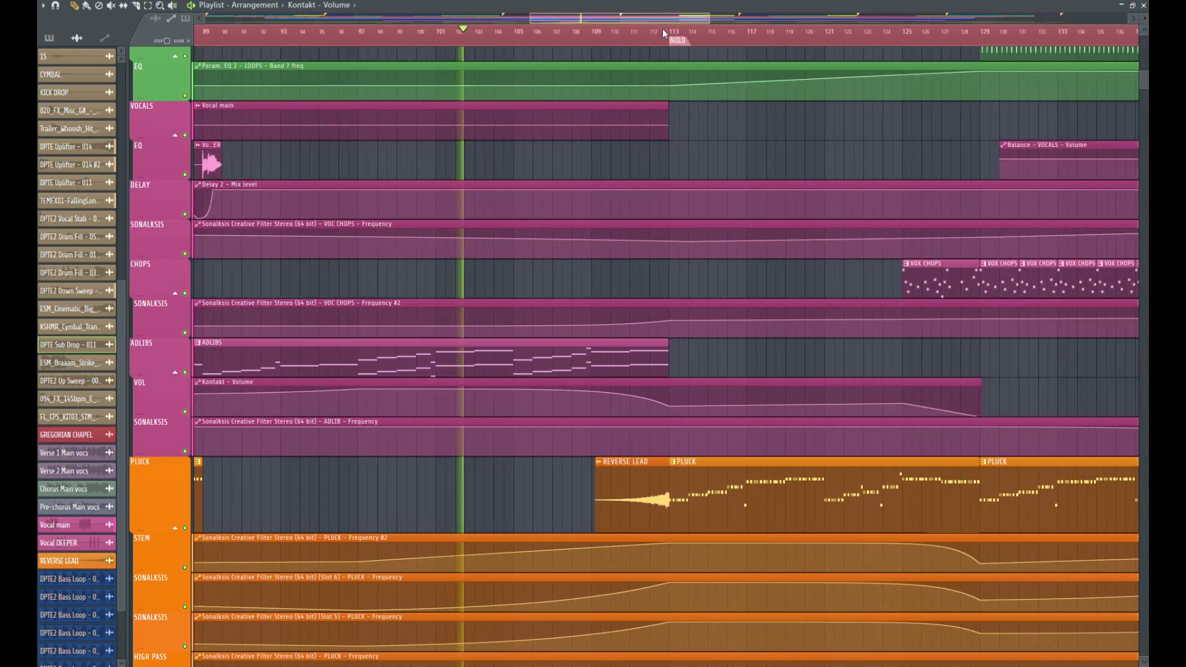
{"action": "key", "text": "space"}
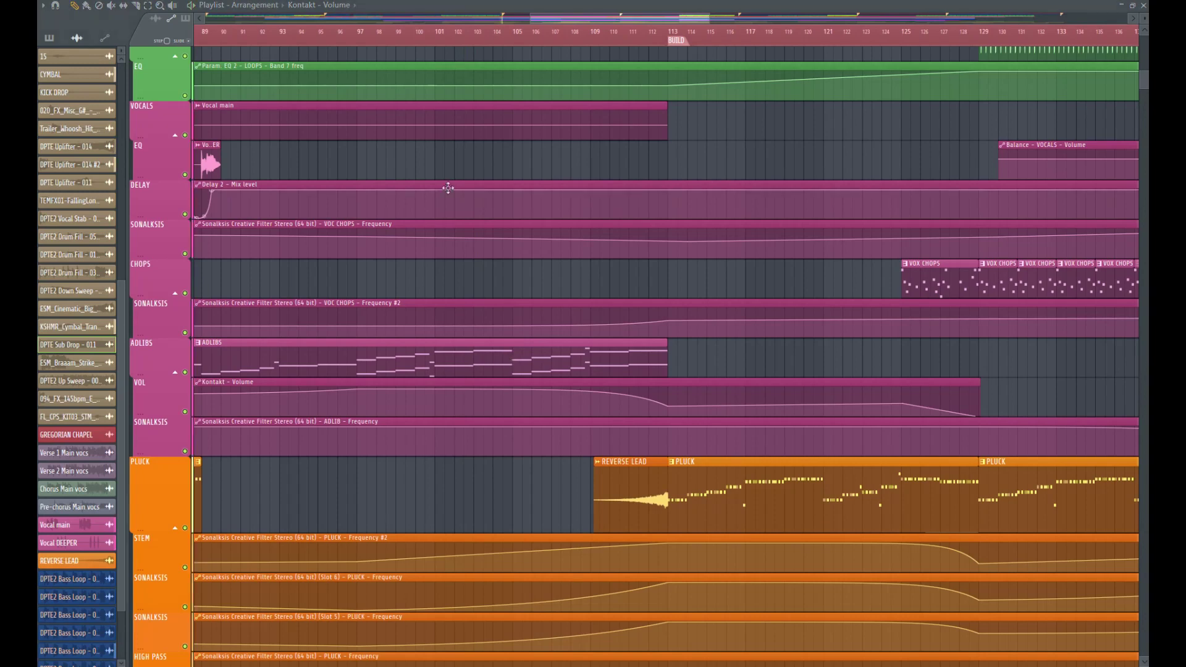
{"action": "key", "text": "space"}
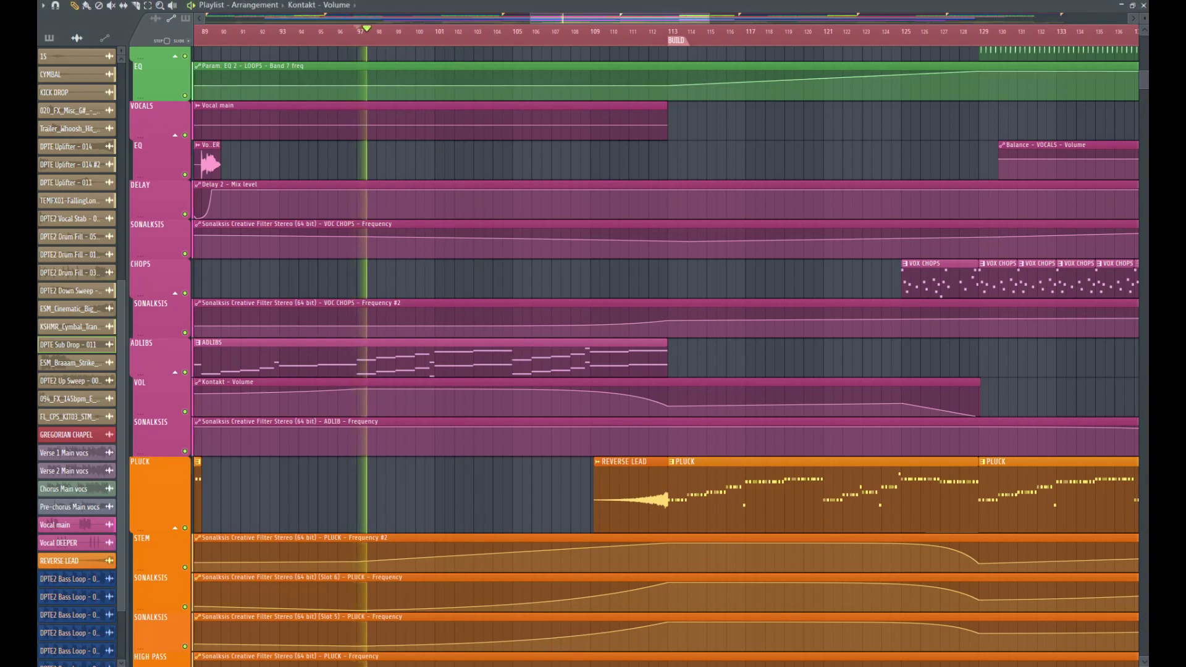
{"action": "key", "text": "space"}
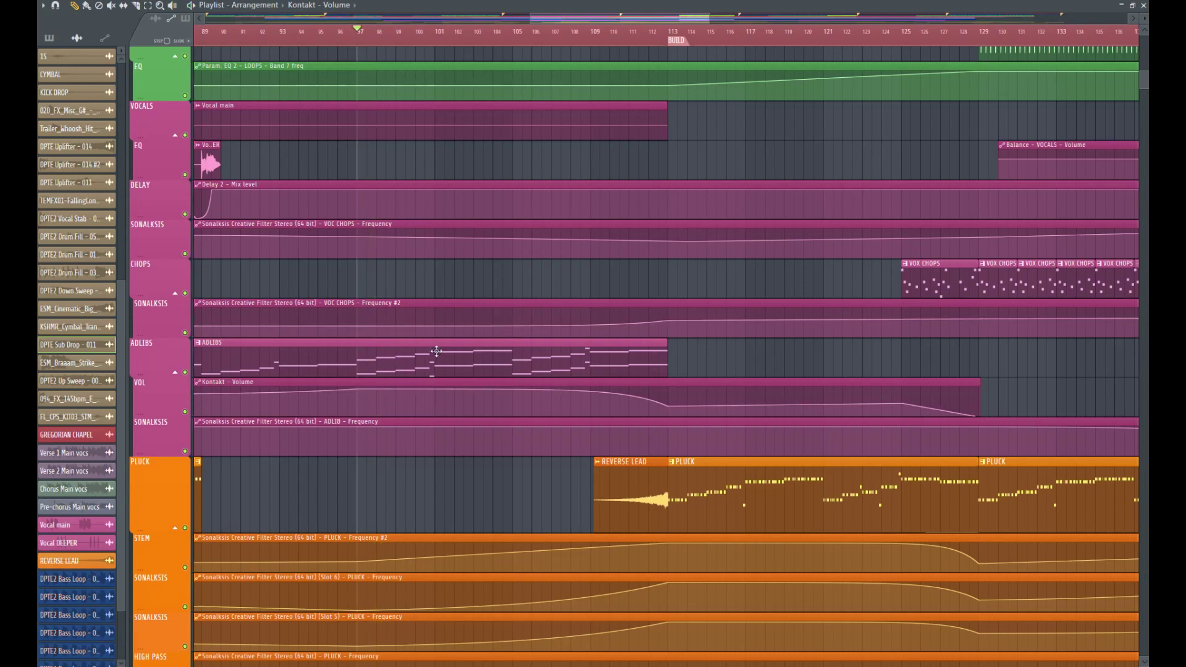
{"action": "scroll", "coordinate": [569, 393], "scroll_direction": "down", "scroll_amount": 2}
{"action": "right_click", "coordinate": [529, 392]}
{"action": "left_click", "coordinate": [546, 404]}
{"action": "key", "text": "space"}
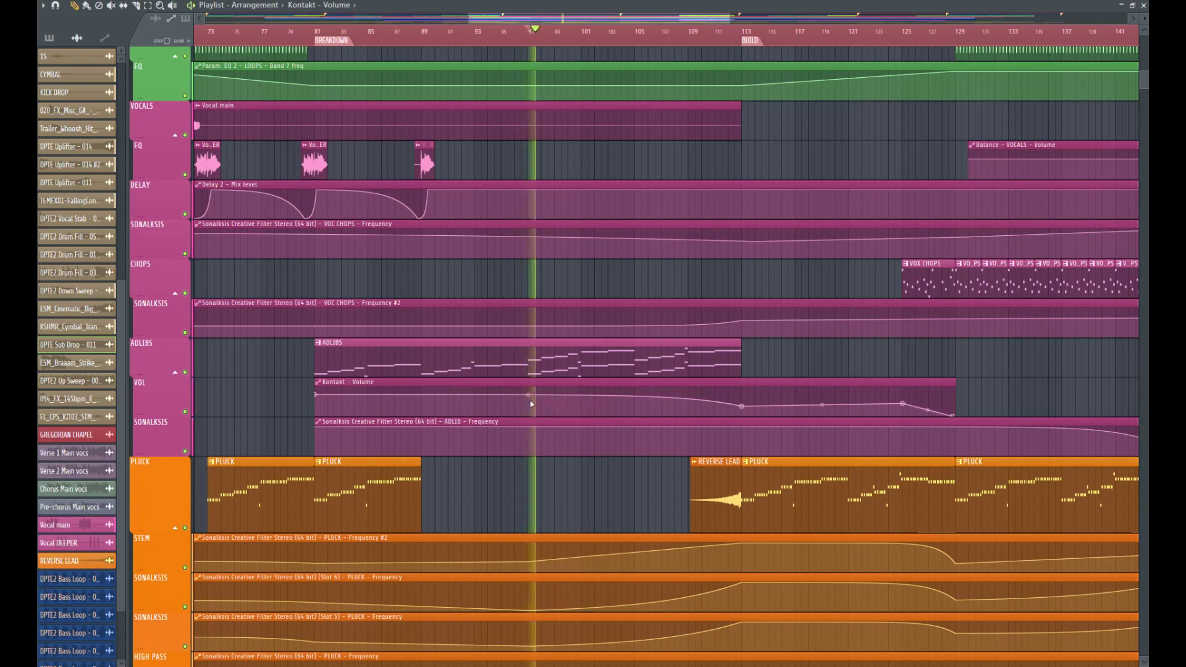
Step: Replay the breakdown from bar 97 several times to check the adlib volume curve
{"action": "key", "text": "space"}
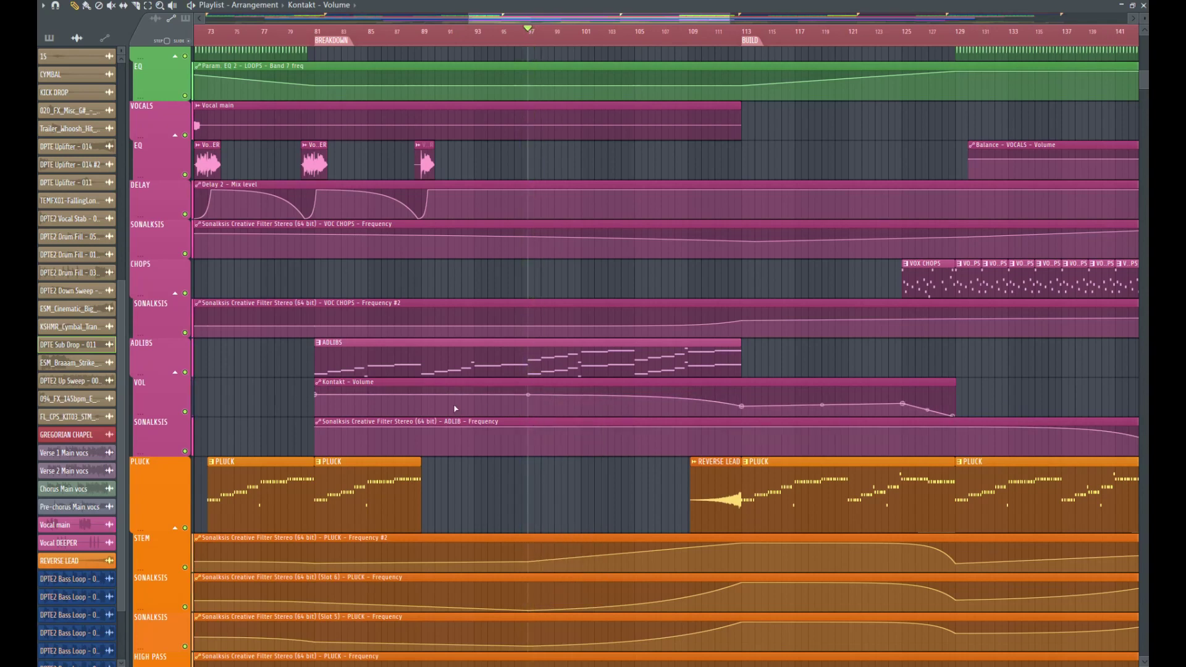
{"action": "key", "text": "space"}
{"action": "key", "text": "space"}
{"action": "key", "text": "space"}
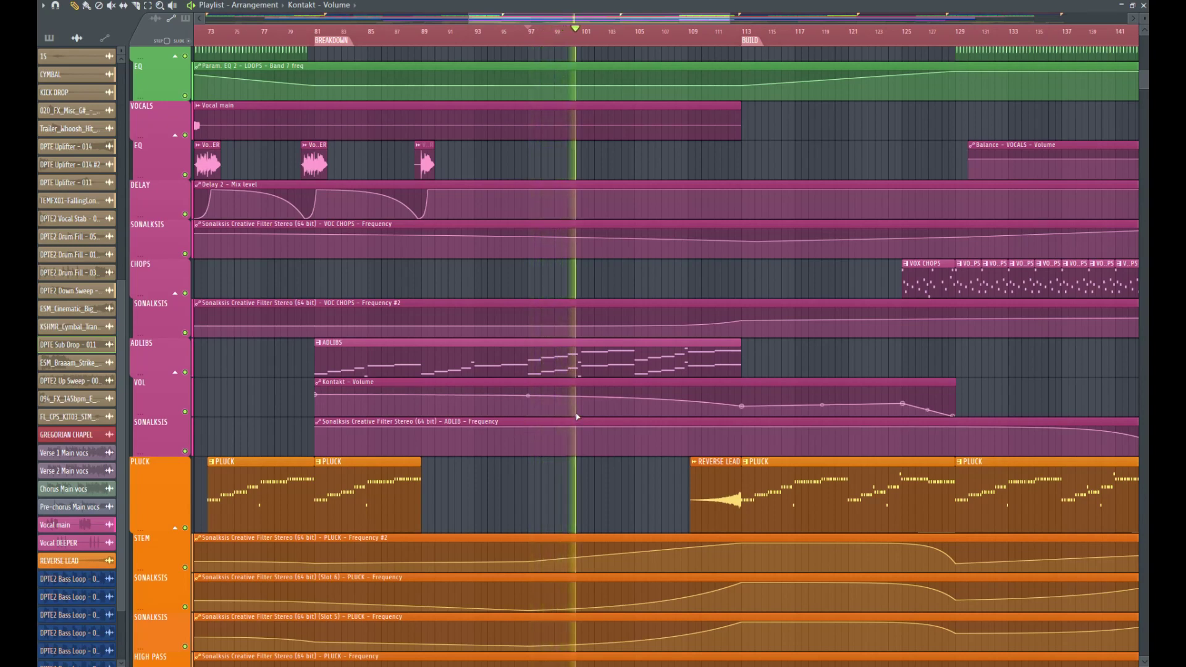
{"action": "key", "text": "space"}
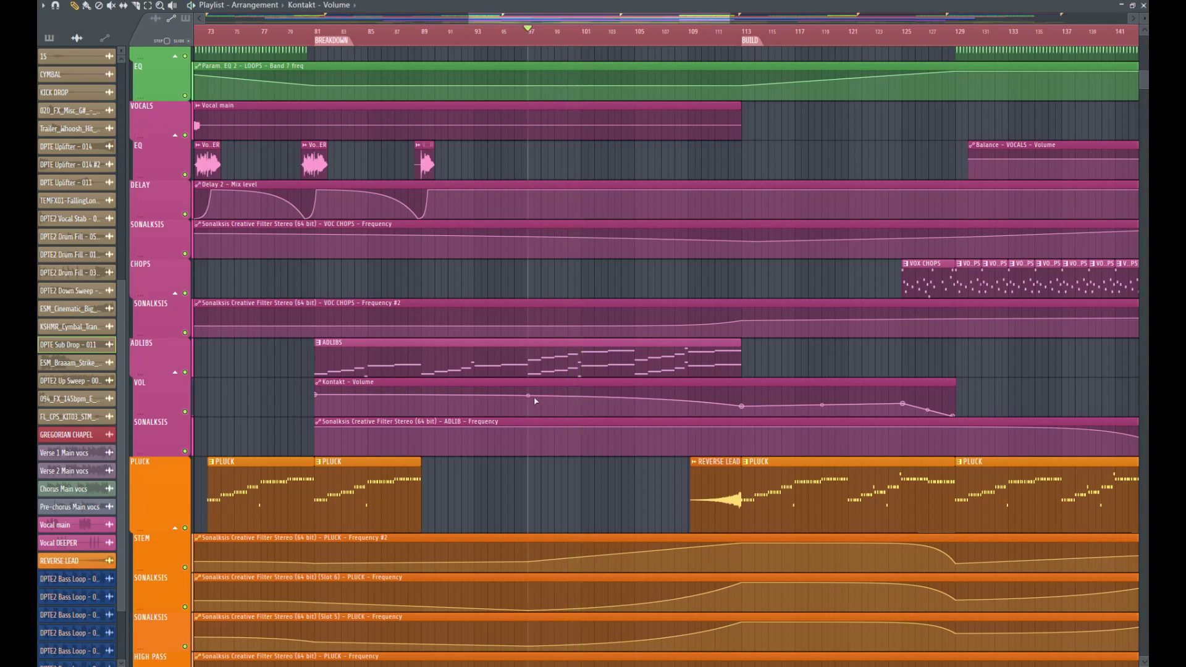
Step: Copy the value of the Kontakt - Volume automation's first point at bar 81 to its bar 113 point
{"action": "right_click", "coordinate": [315, 395]}
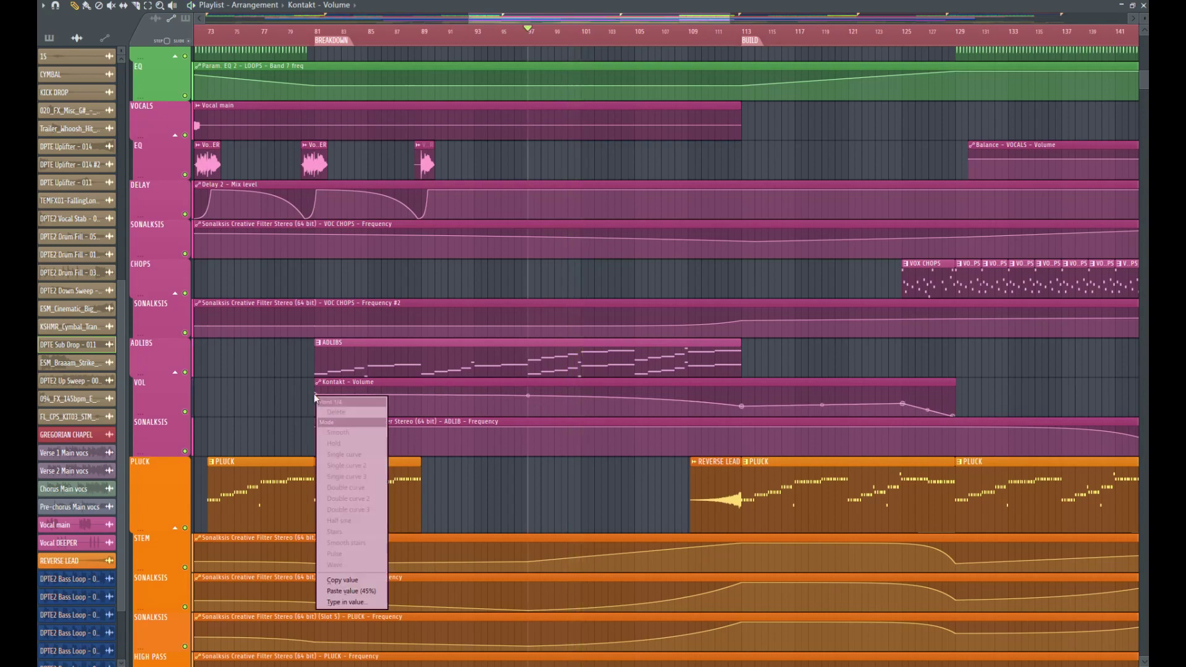
{"action": "left_click", "coordinate": [343, 580]}
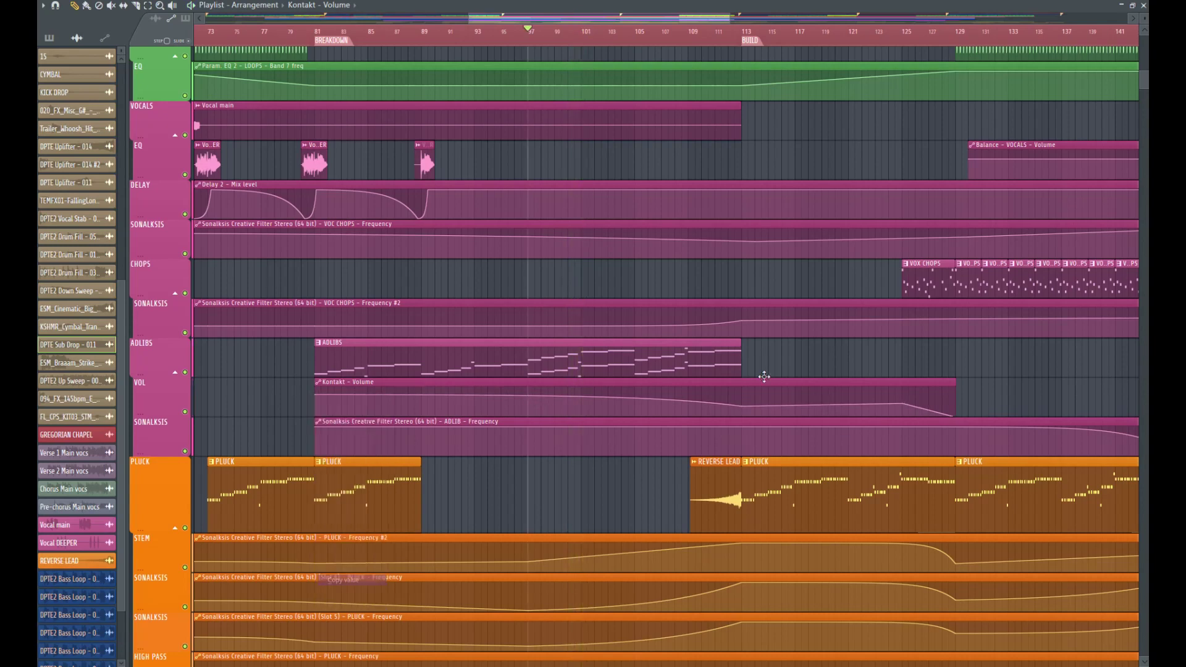
{"action": "right_click", "coordinate": [743, 408]}
{"action": "left_click", "coordinate": [773, 603]}
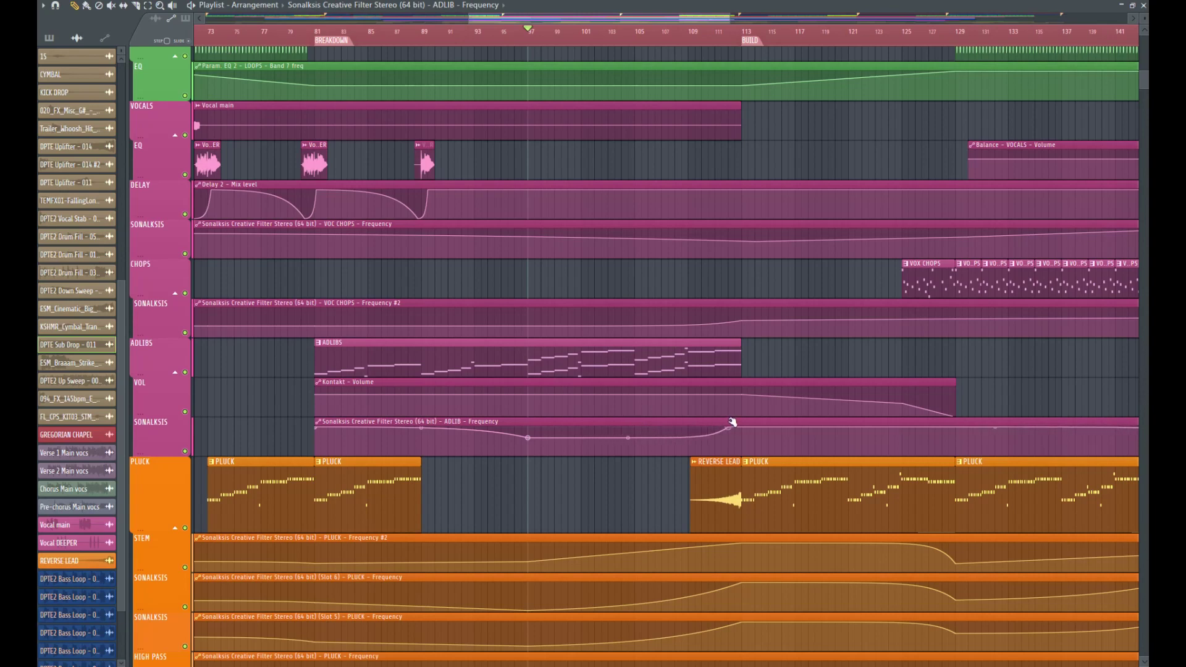
Step: Lower the ADLIB - Frequency automation at bars 97 and 113 to the same level, and play from bar 97
{"action": "left_click_drag", "start_coordinate": [743, 431], "coordinate": [744, 440]}
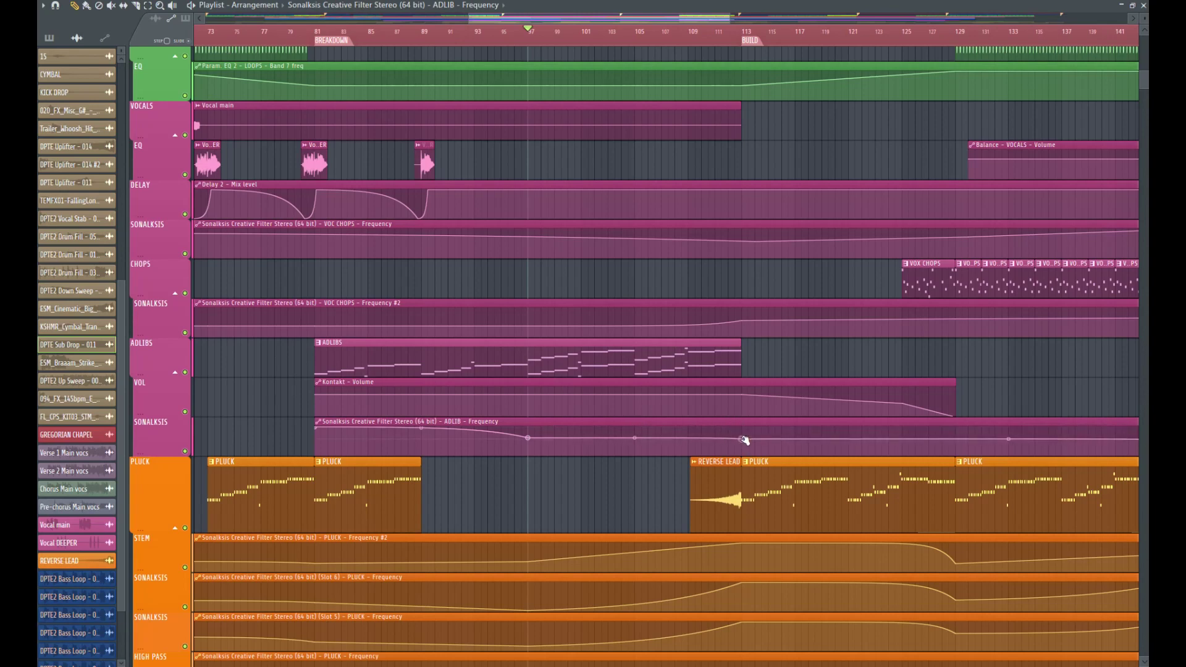
{"action": "key", "text": "space"}
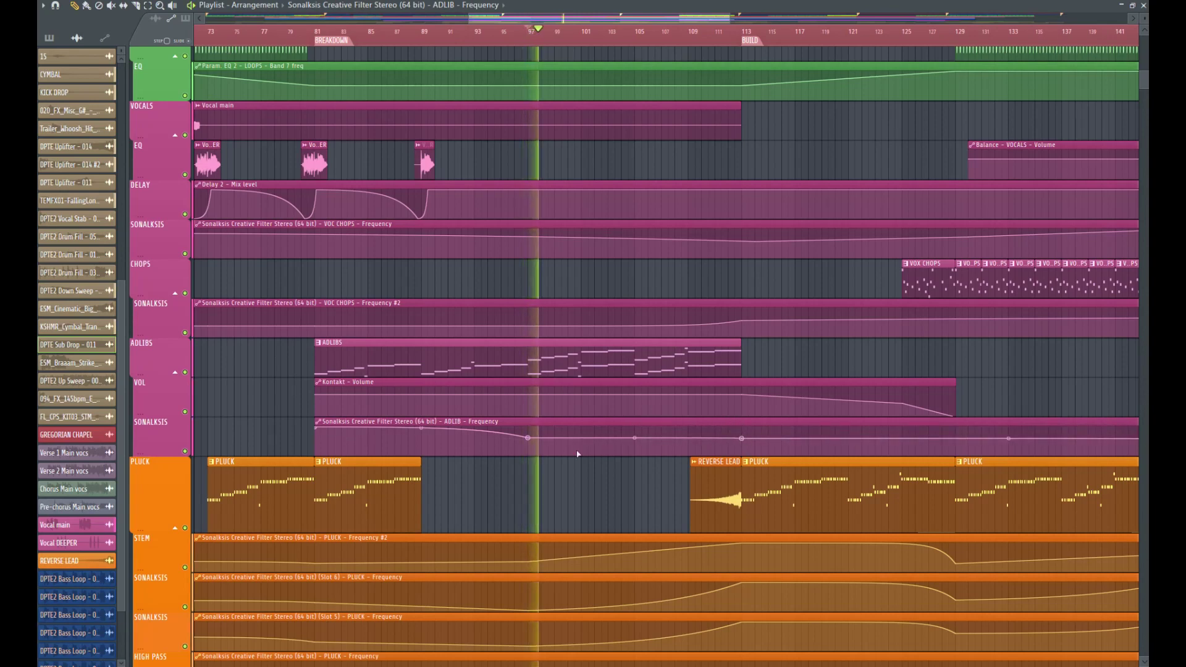
{"action": "key", "text": "space"}
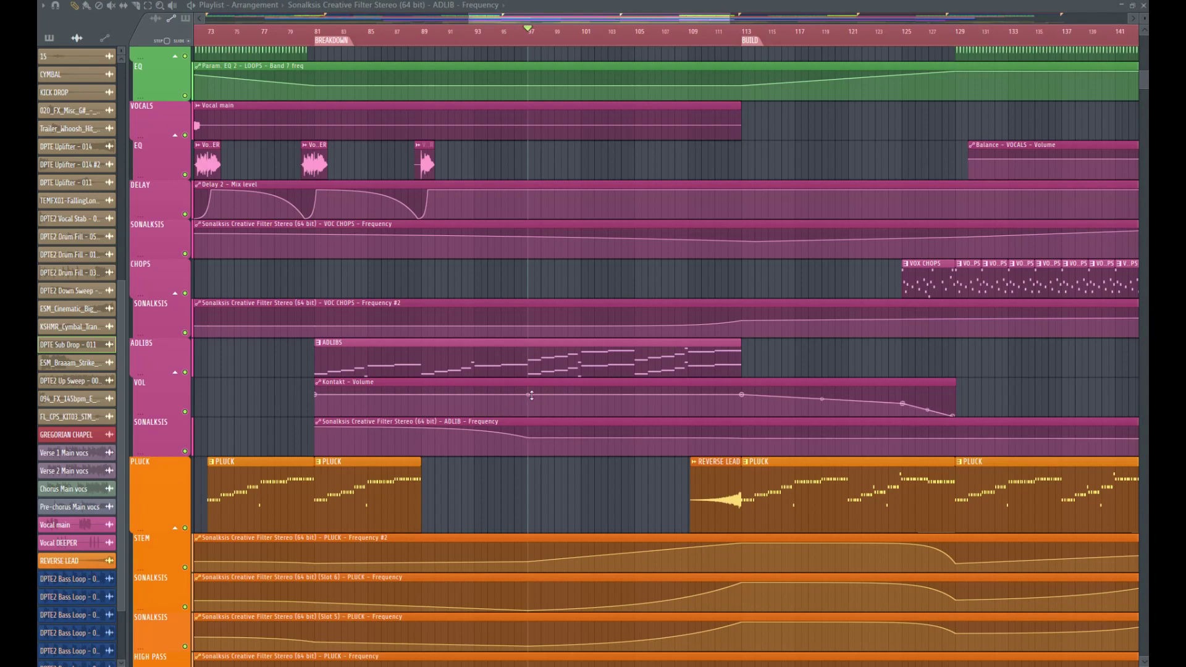
{"action": "key", "text": "space"}
{"action": "key", "text": "space"}
Step: In the ADLIBS piano roll, delete the upper-octave notes from bar 17 onward, including the short upper note just before bar 21
{"action": "left_click", "coordinate": [564, 368]}
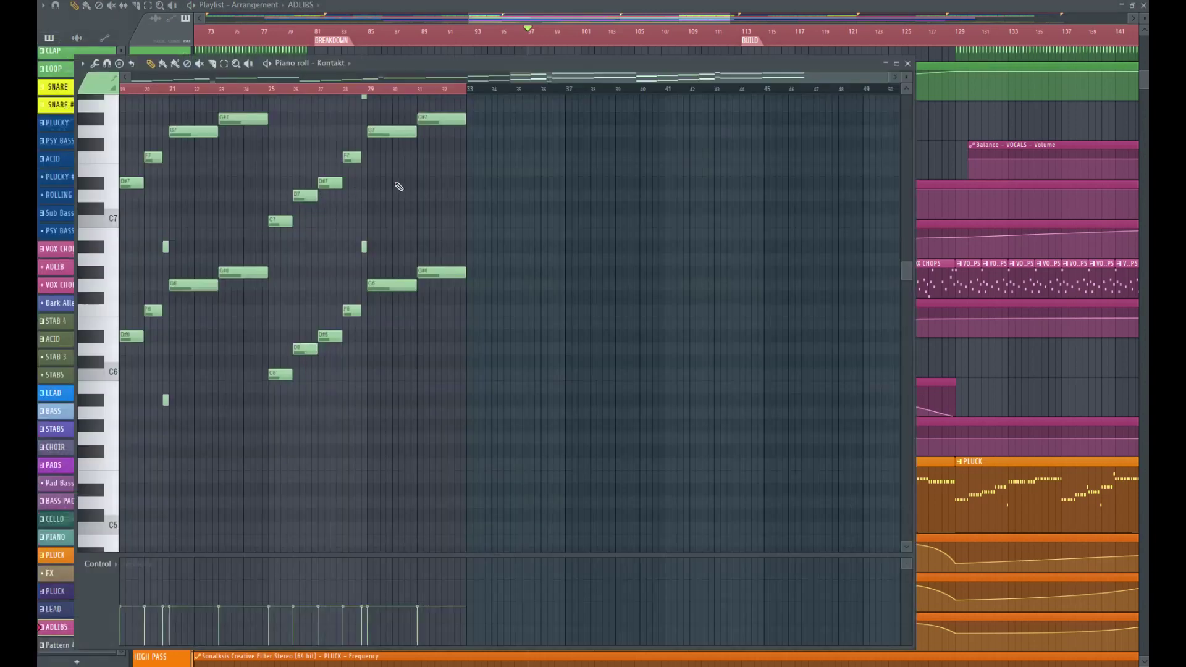
{"action": "scroll", "coordinate": [399, 186], "scroll_direction": "up", "scroll_amount": 4}
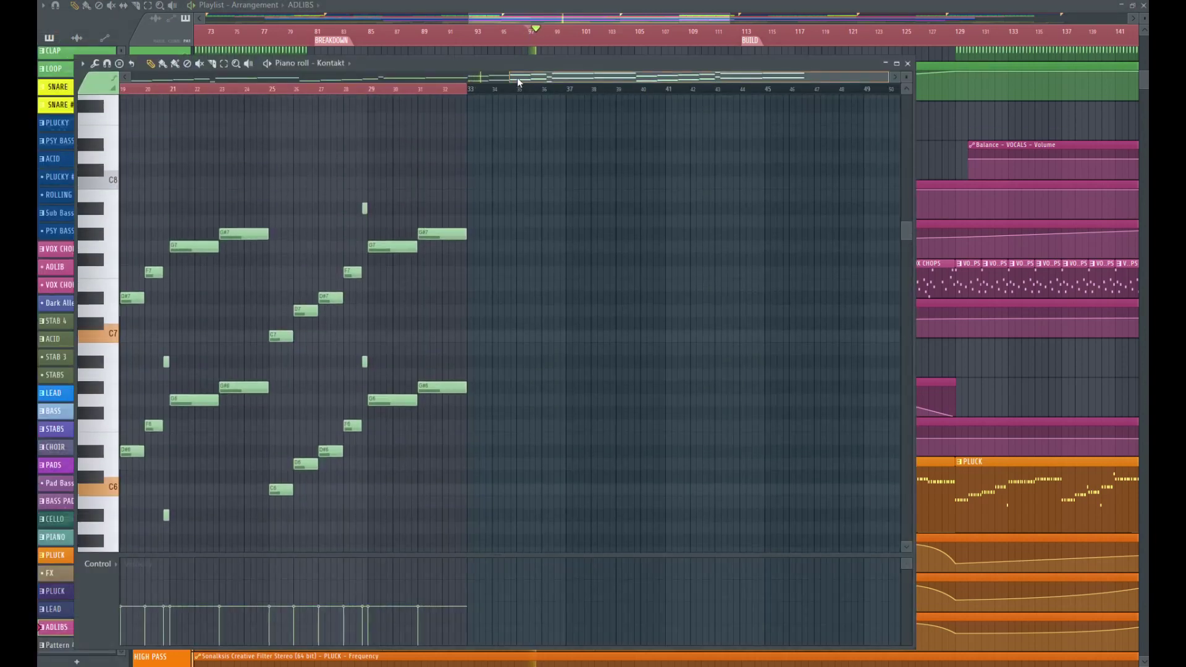
{"action": "left_click_drag", "start_coordinate": [706, 166], "coordinate": [263, 336]}
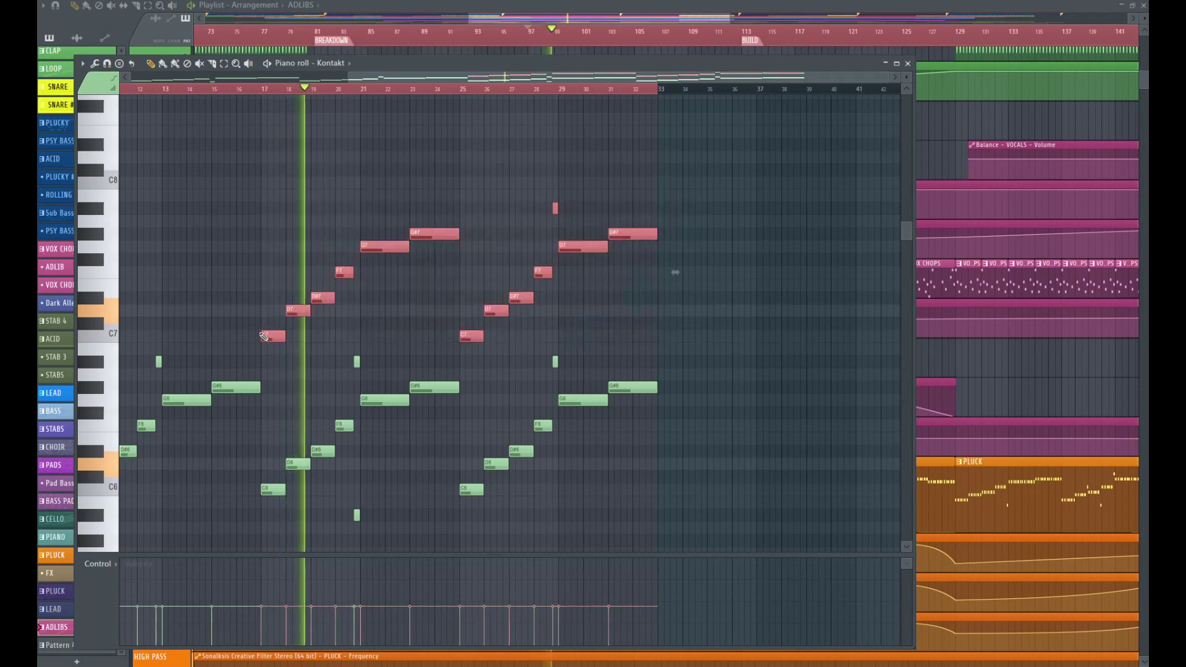
{"action": "key", "text": "Delete"}
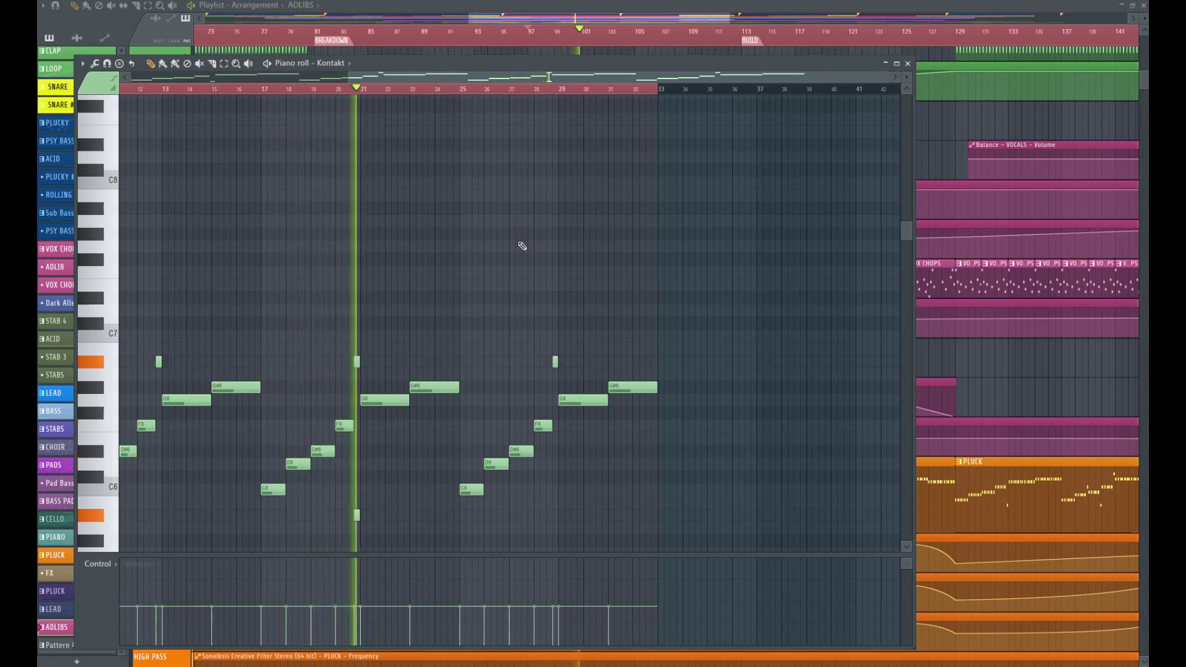
{"action": "right_click", "coordinate": [358, 363]}
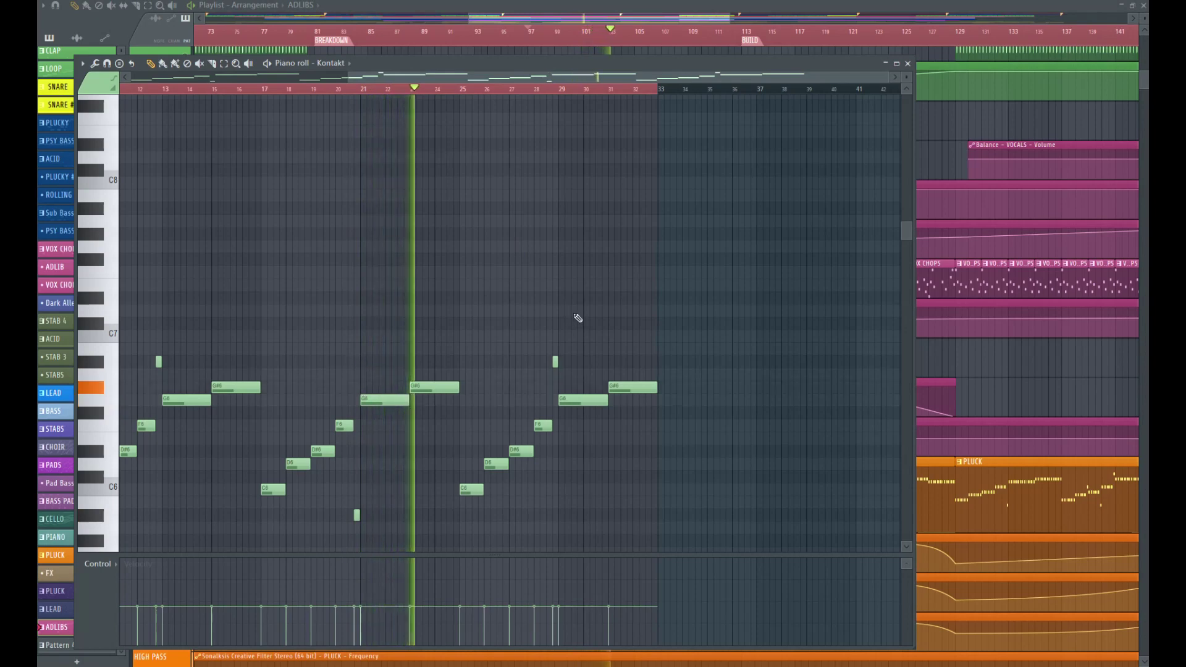
{"action": "scroll", "coordinate": [577, 318], "scroll_direction": "down", "scroll_amount": 1}
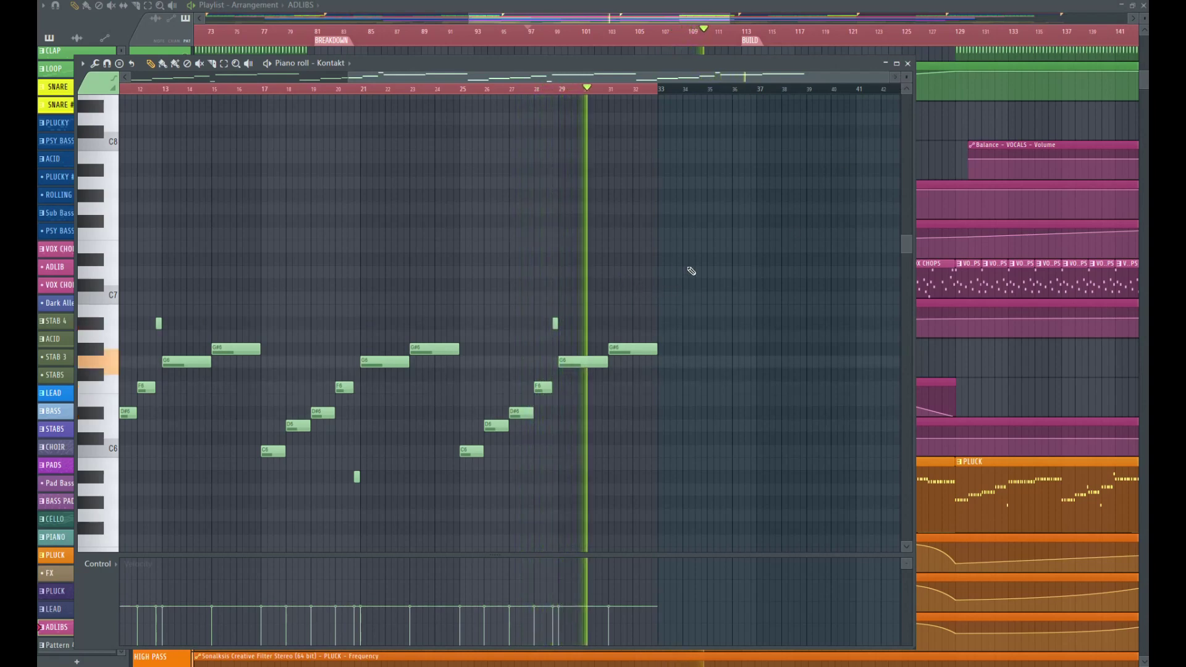
{"action": "key", "text": "space"}
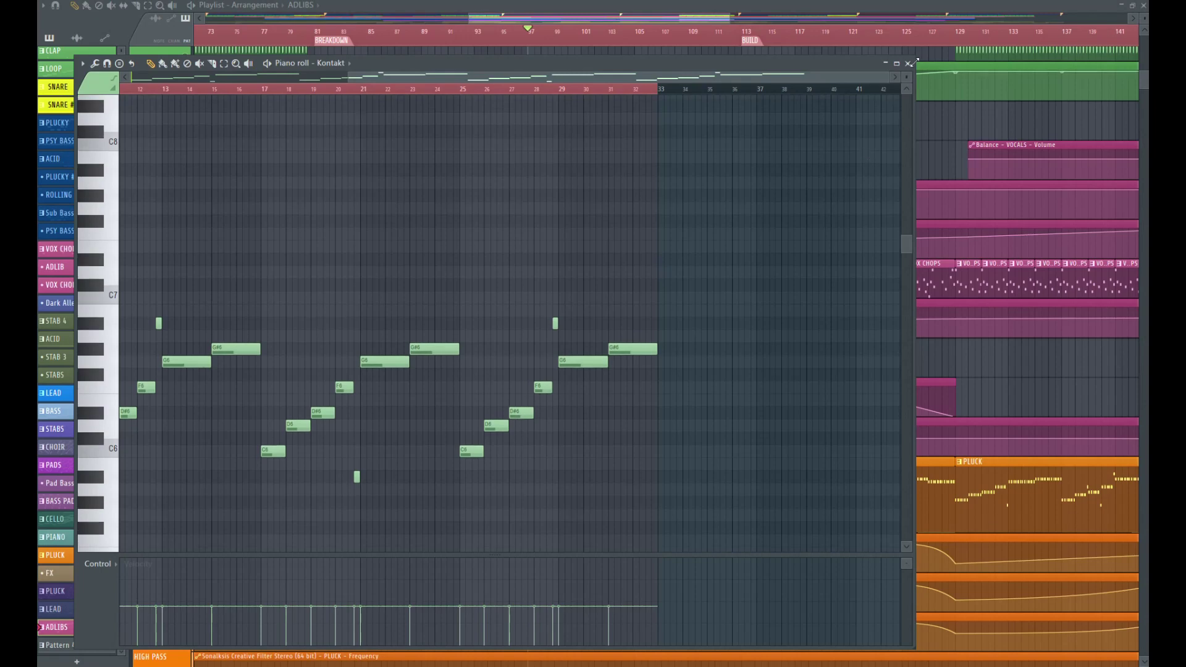
{"action": "left_click", "coordinate": [909, 64]}
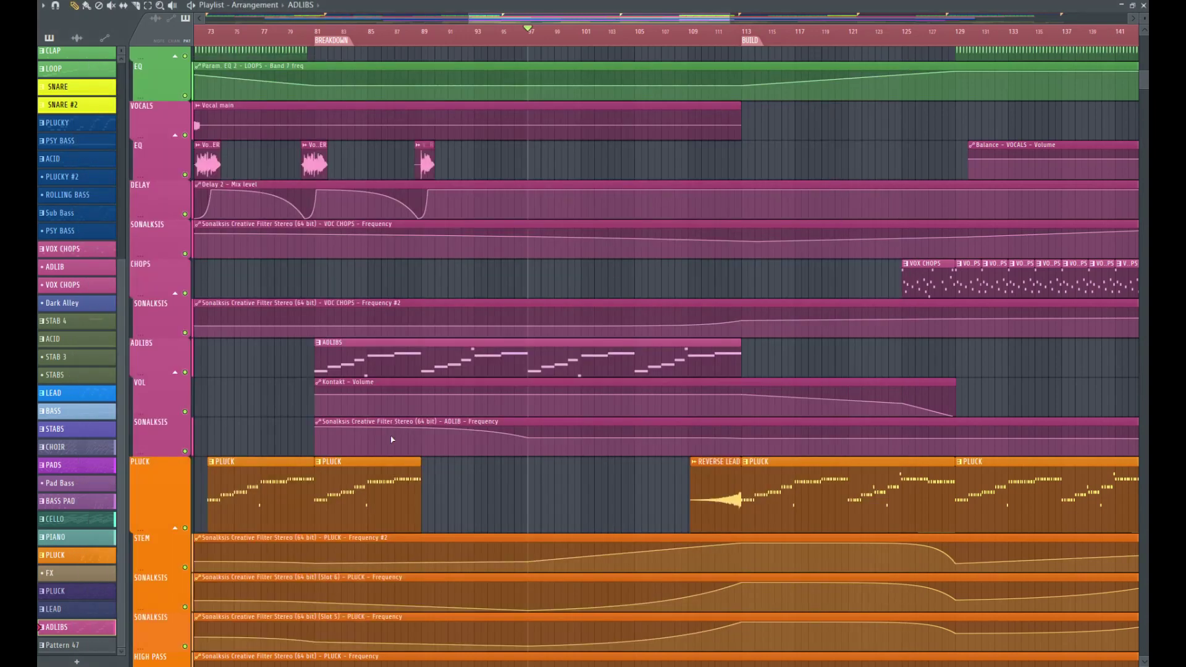
Step: Play the adlibs from bar 97 and raise the bar 97 point of the ADLIB - Frequency automation
{"action": "key", "text": "space"}
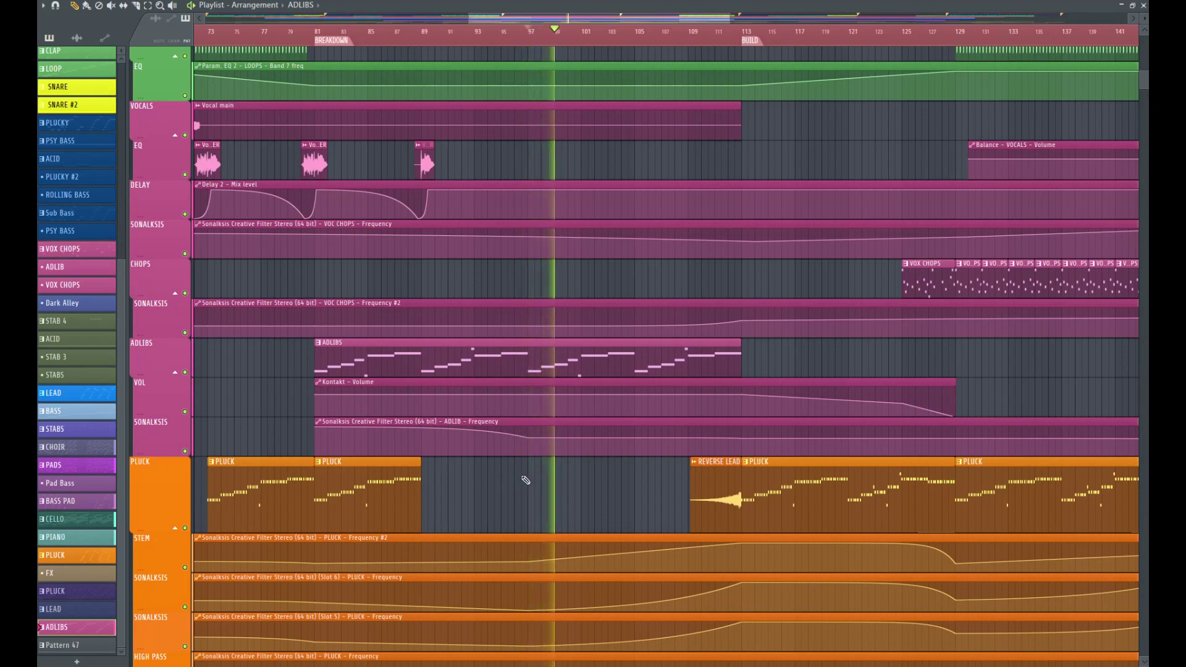
{"action": "key", "text": "space"}
{"action": "left_click_drag", "start_coordinate": [528, 437], "coordinate": [533, 426]}
{"action": "key", "text": "space"}
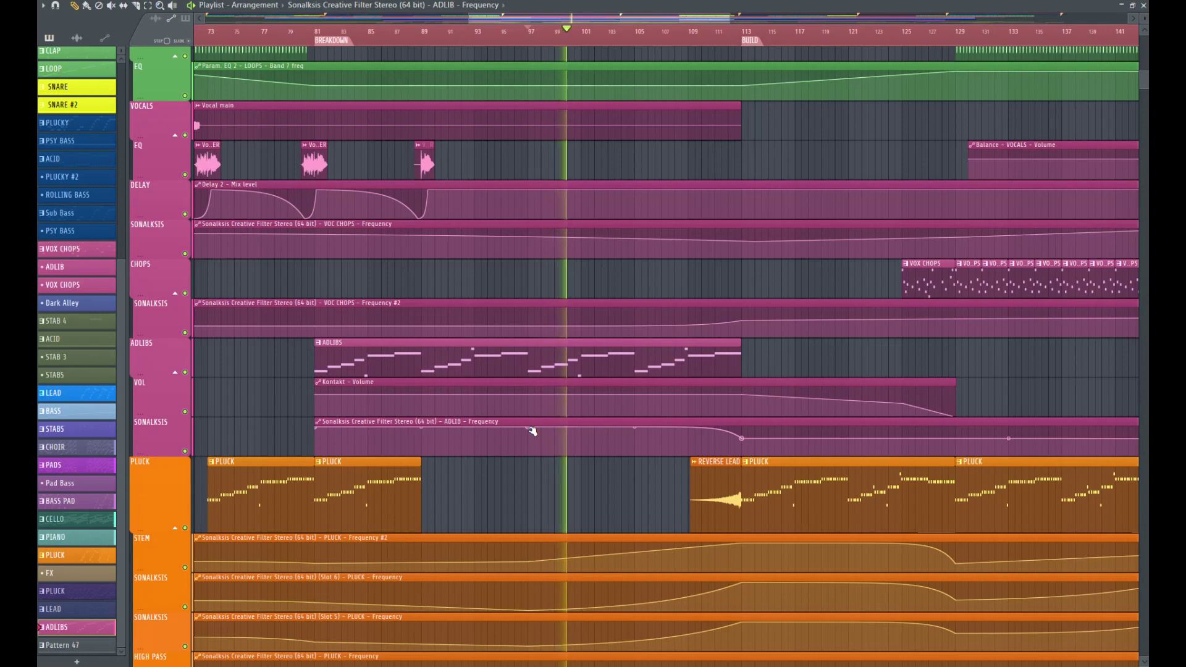
Step: Lower the bar 81 point of the ADLIB - Frequency automation and replay the start of the breakdown
{"action": "left_click", "coordinate": [316, 31]}
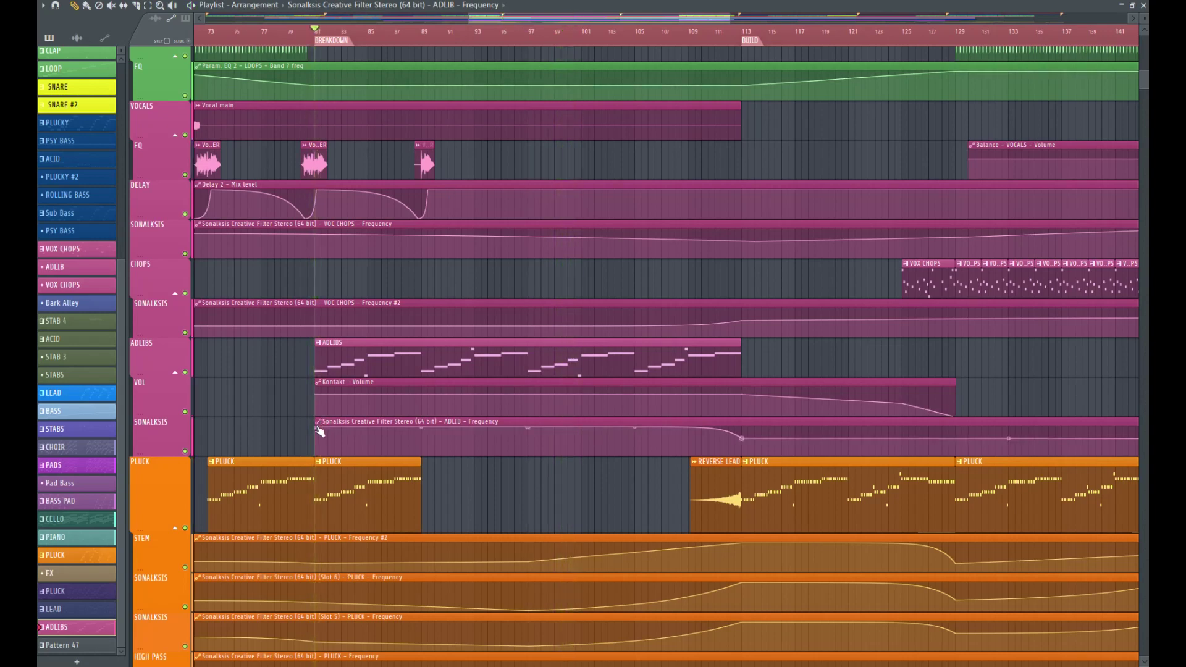
{"action": "key", "text": "space"}
{"action": "key", "text": "space"}
{"action": "key", "text": "space"}
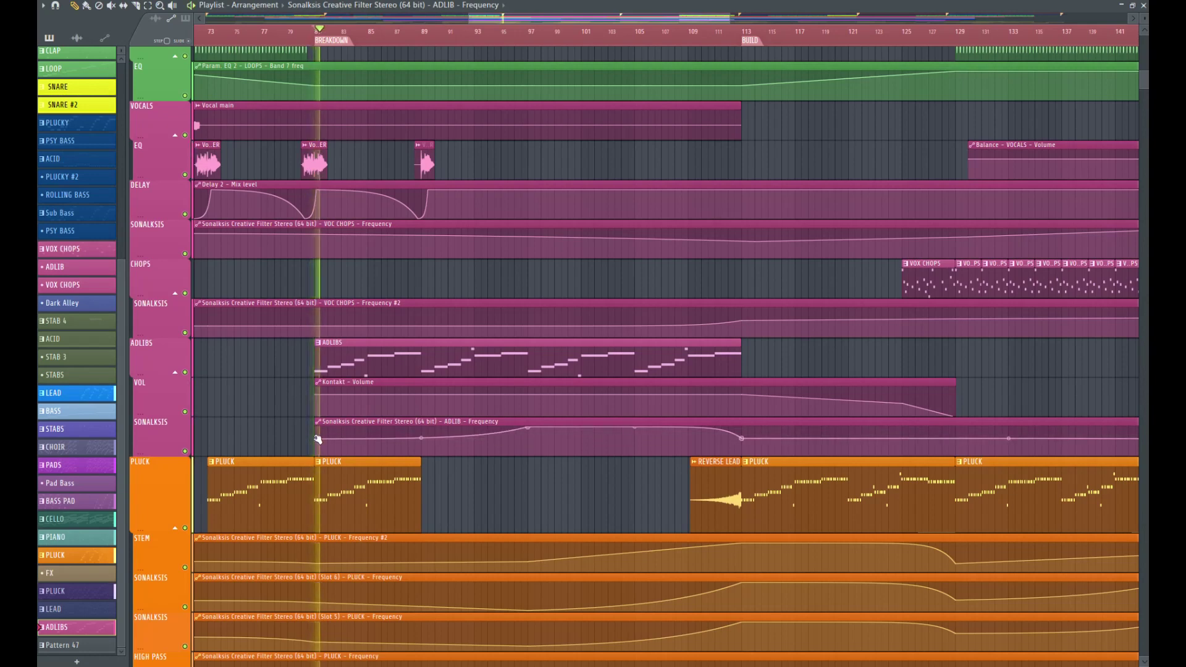
{"action": "key", "text": "space"}
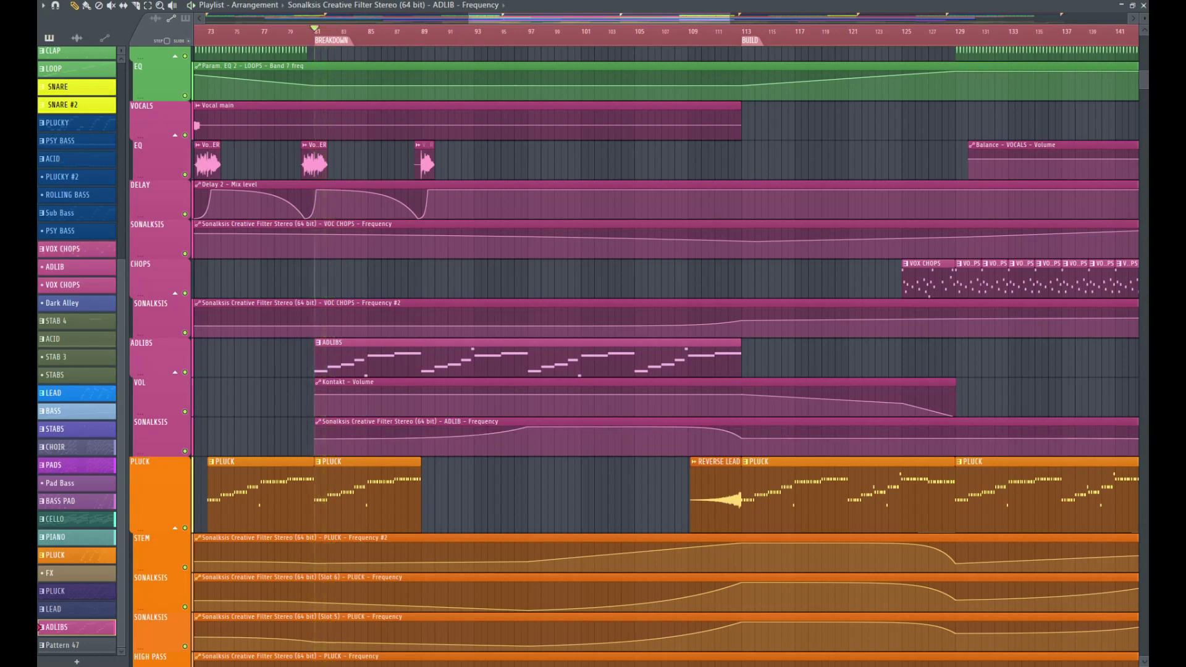
{"action": "key", "text": "space"}
{"action": "key", "text": "space"}
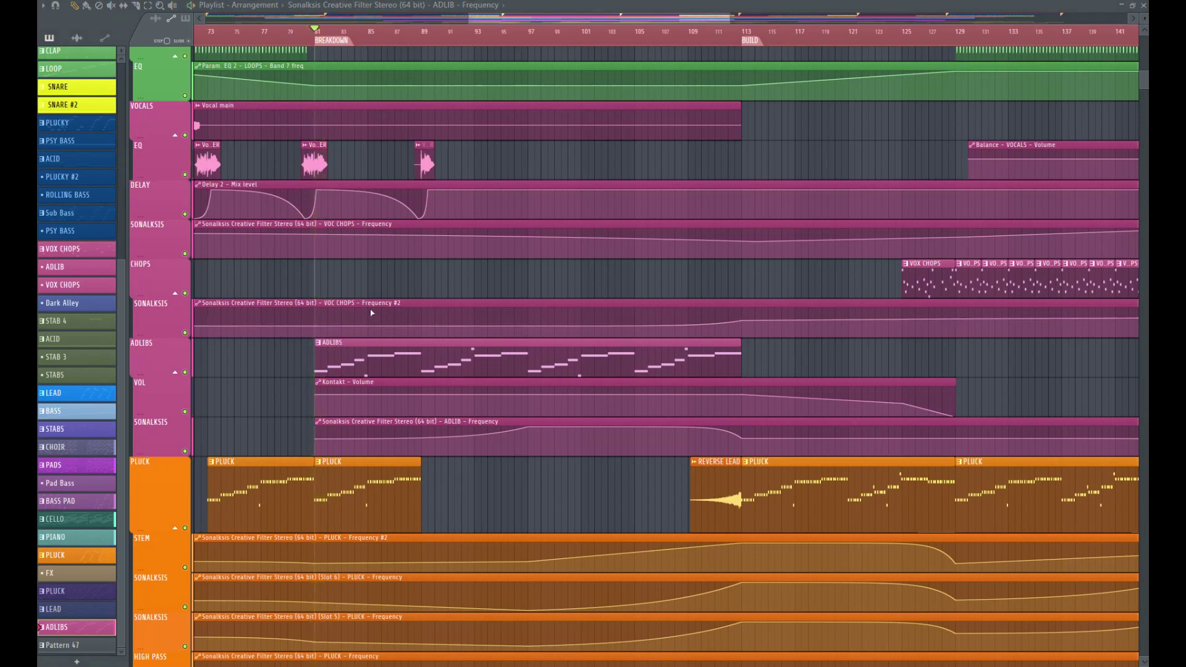
Step: Play the breakdown from bar 81 while reviewing the LEAD, PLUCK and ADLIBS tracks and their automation
{"action": "scroll", "coordinate": [397, 294], "scroll_direction": "up", "scroll_amount": 1}
{"action": "scroll", "coordinate": [397, 294], "scroll_direction": "down", "scroll_amount": 10}
{"action": "scroll", "coordinate": [397, 294], "scroll_direction": "down", "scroll_amount": 4}
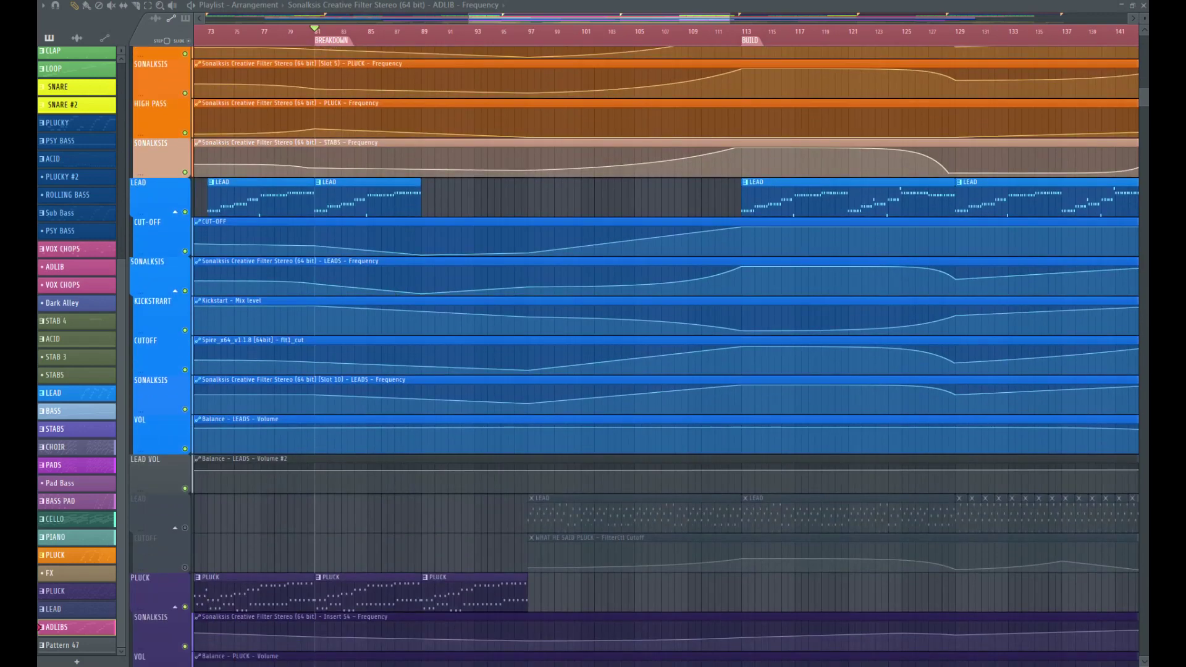
{"action": "key", "text": "space"}
{"action": "scroll", "coordinate": [609, 272], "scroll_direction": "up", "scroll_amount": 14}
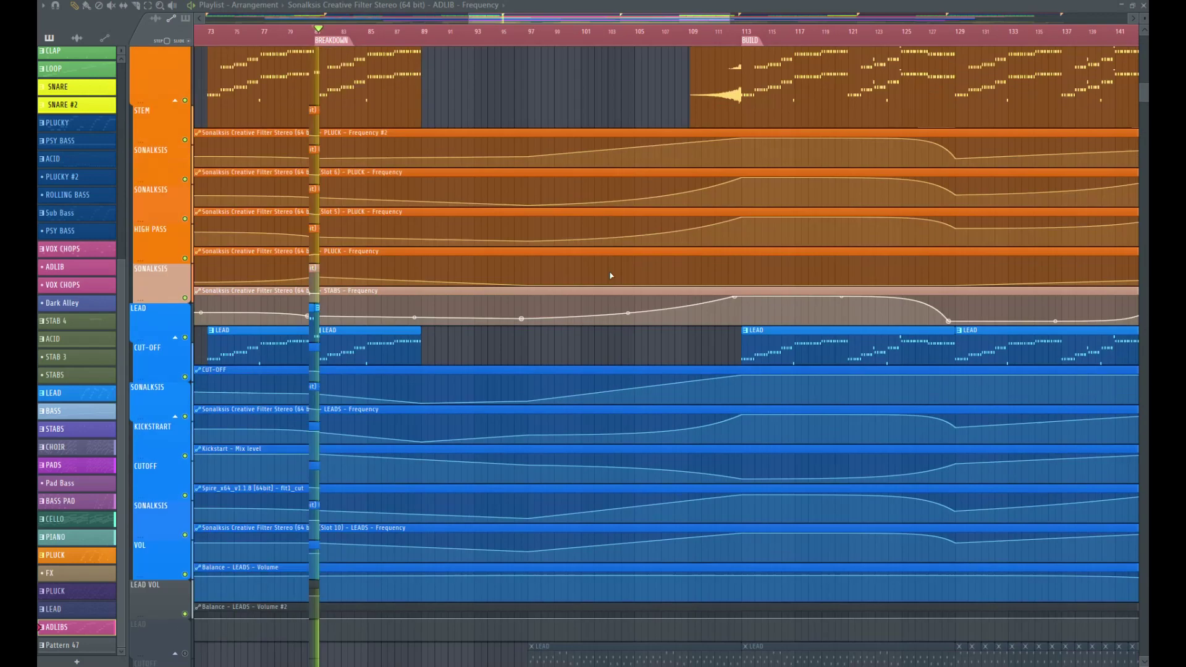
{"action": "scroll", "coordinate": [431, 307], "scroll_direction": "up", "scroll_amount": 3}
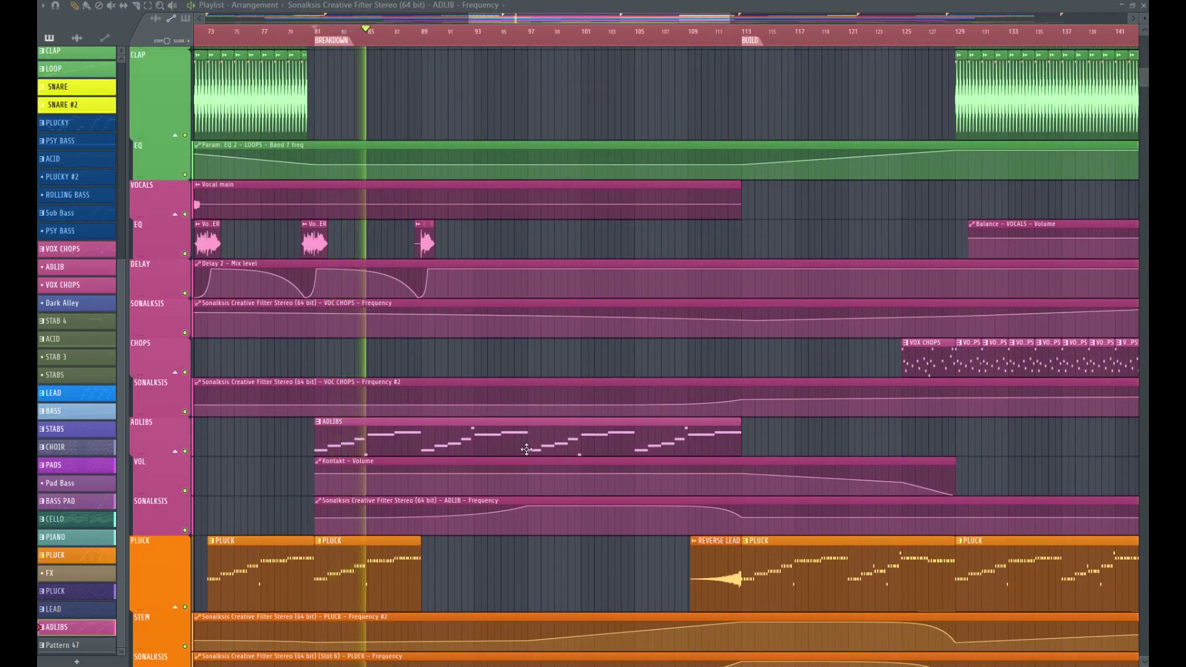
{"action": "scroll", "coordinate": [512, 479], "scroll_direction": "down", "scroll_amount": 1}
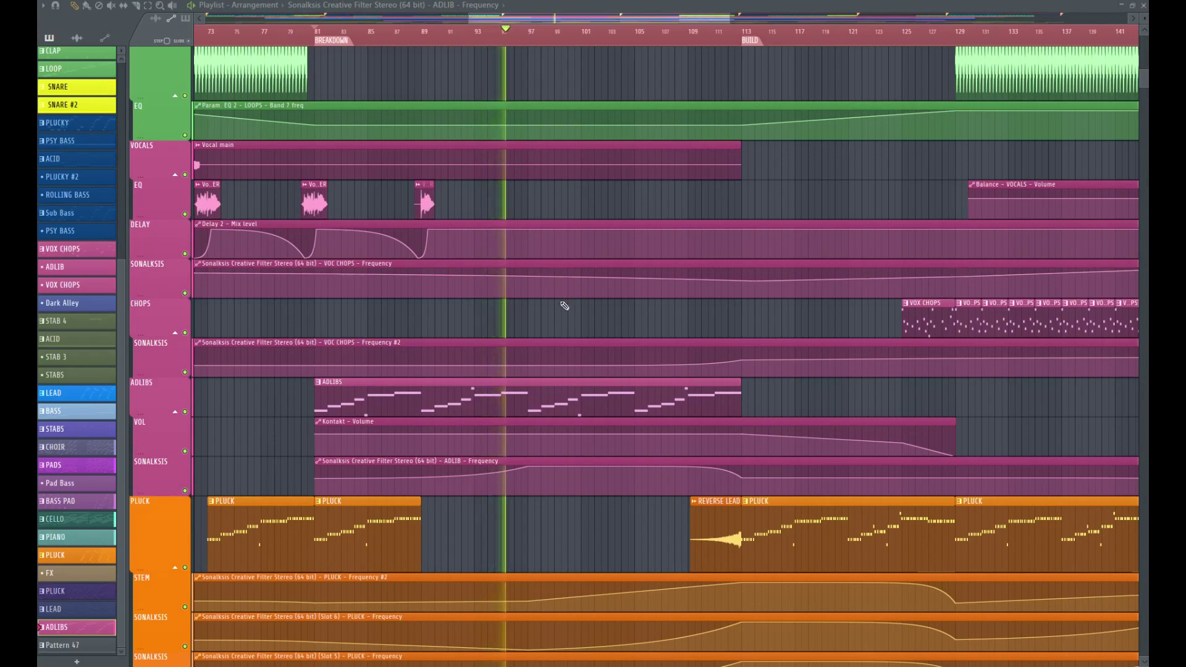
Step: Examine the PIANO, PADS, CHOIR and CELLO tracks while the second half of the breakdown plays
{"action": "scroll", "coordinate": [564, 305], "scroll_direction": "down", "scroll_amount": 10}
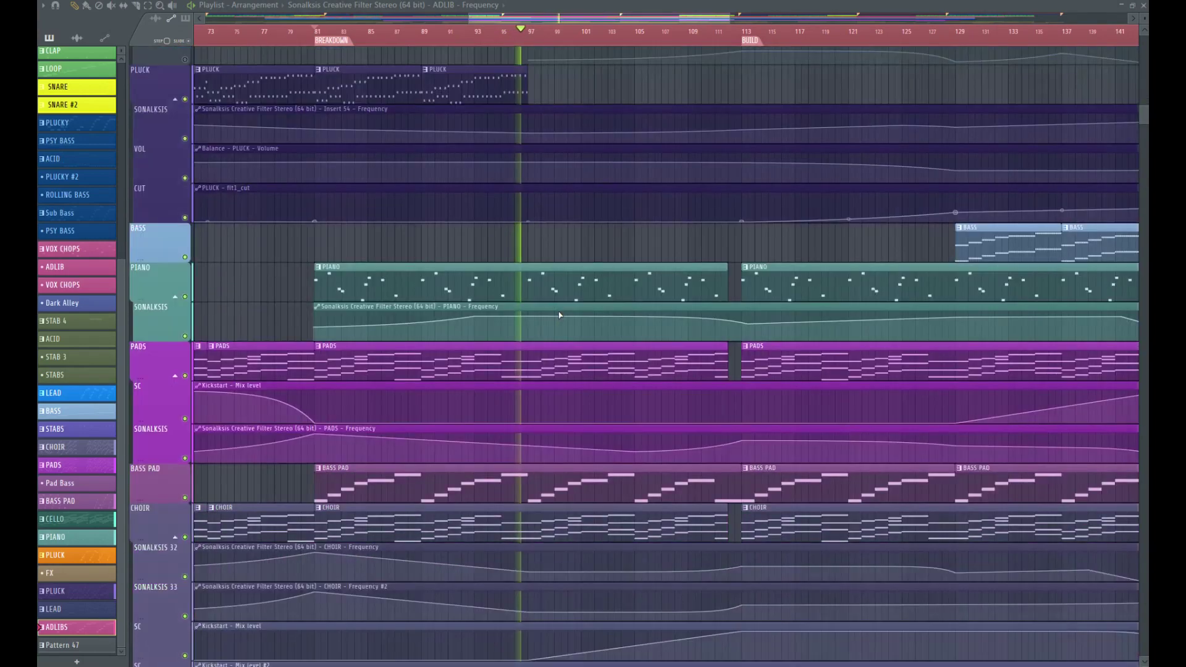
{"action": "scroll", "coordinate": [560, 315], "scroll_direction": "down", "scroll_amount": 10}
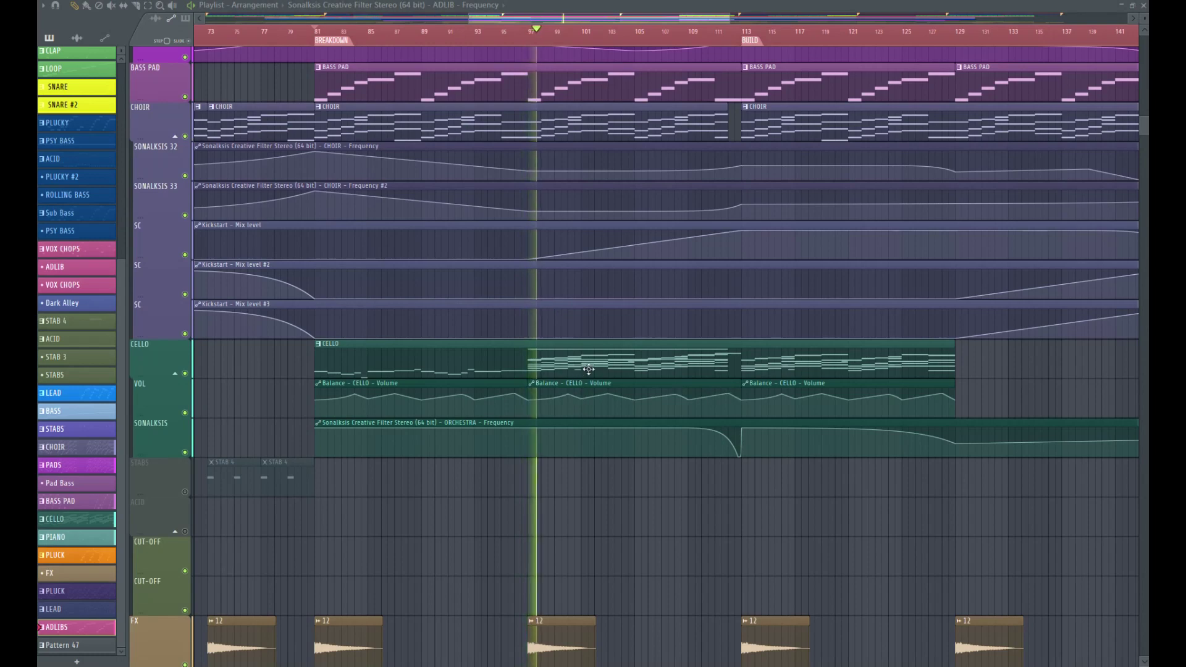
{"action": "scroll", "coordinate": [590, 365], "scroll_direction": "up", "scroll_amount": 2}
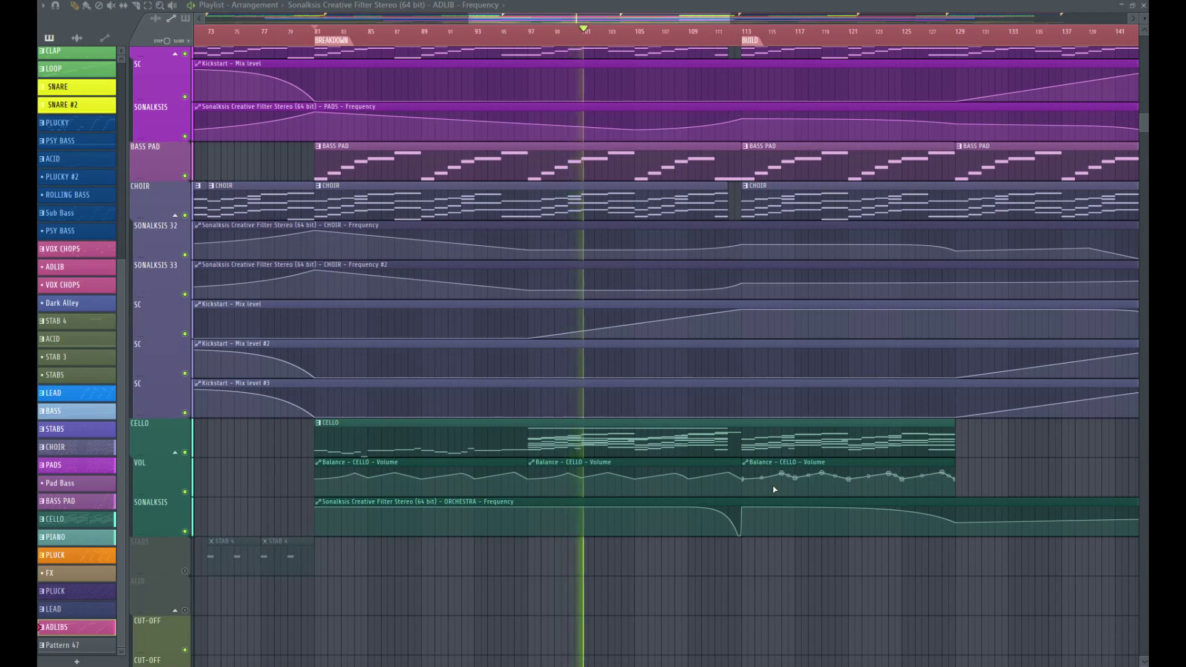
{"action": "scroll", "coordinate": [773, 484], "scroll_direction": "up", "scroll_amount": 1}
{"action": "left_click_drag", "start_coordinate": [616, 21], "coordinate": [671, 22]}
{"action": "scroll", "coordinate": [511, 422], "scroll_direction": "up", "scroll_amount": 1}
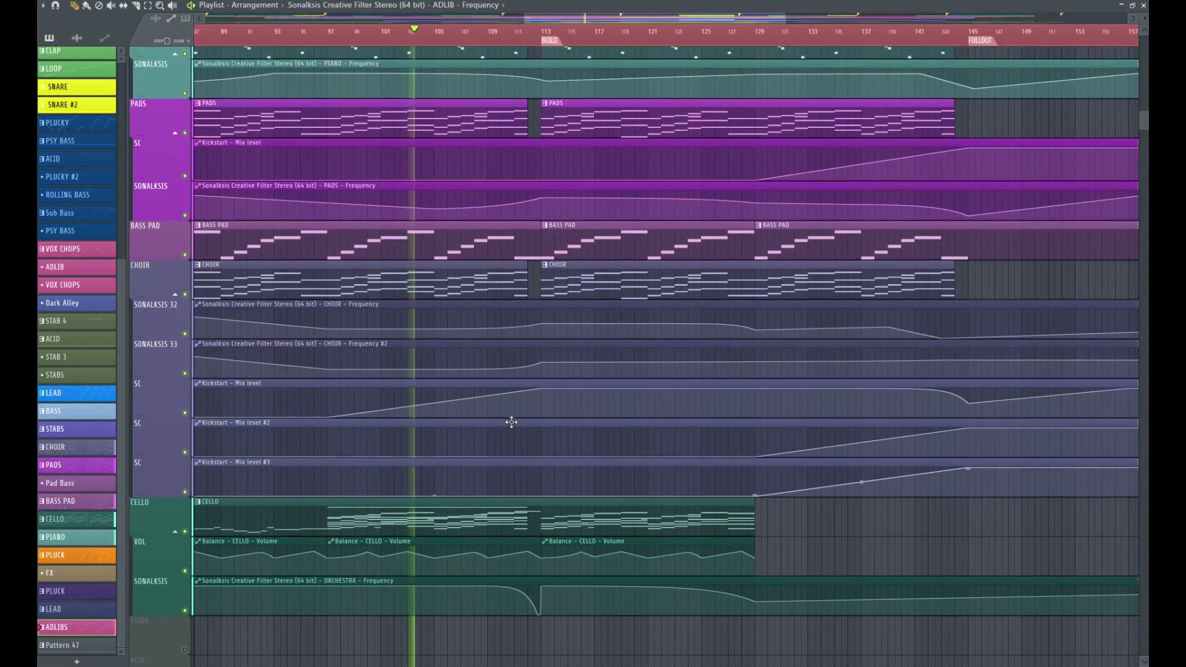
{"action": "scroll", "coordinate": [510, 425], "scroll_direction": "up", "scroll_amount": 1}
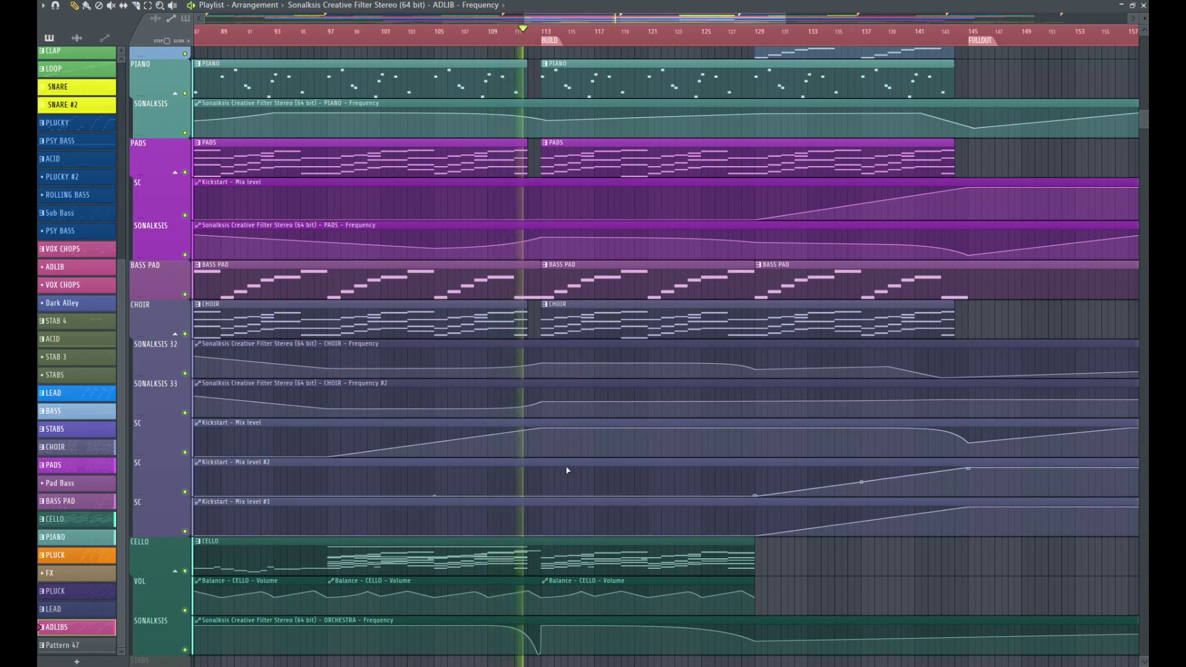
Step: Listen to the transition into the build at bar 113 while reviewing the ADLIBS, PLUCK and LEAD tracks
{"action": "scroll", "coordinate": [559, 449], "scroll_direction": "up", "scroll_amount": 15}
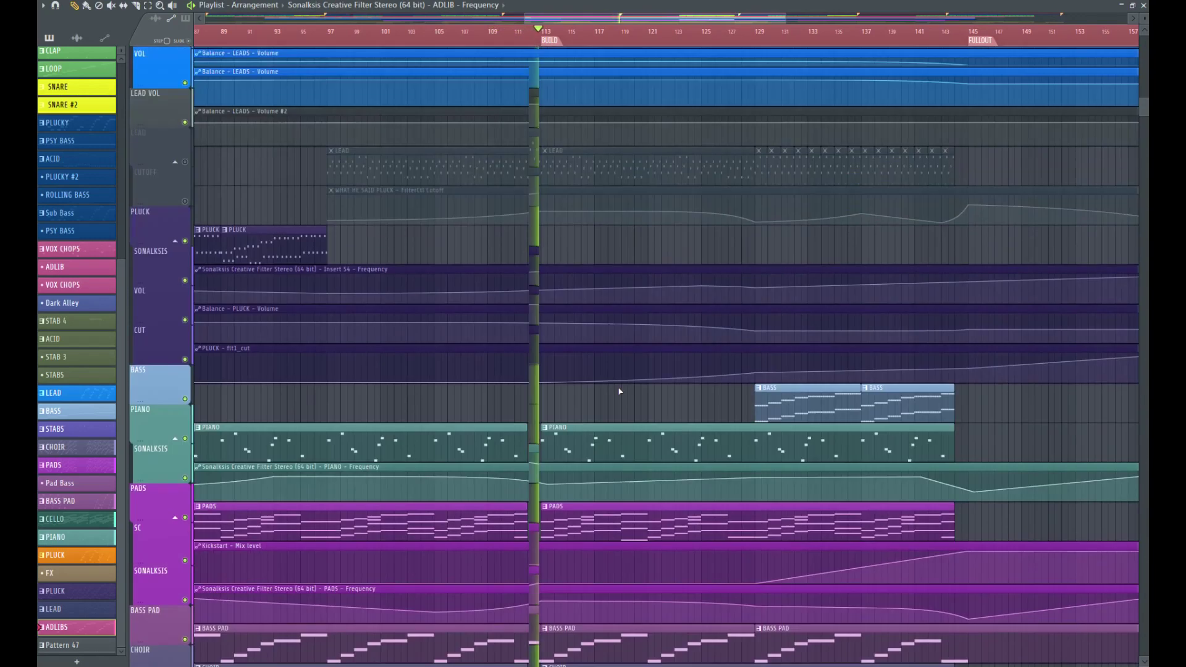
{"action": "scroll", "coordinate": [653, 365], "scroll_direction": "up", "scroll_amount": 1}
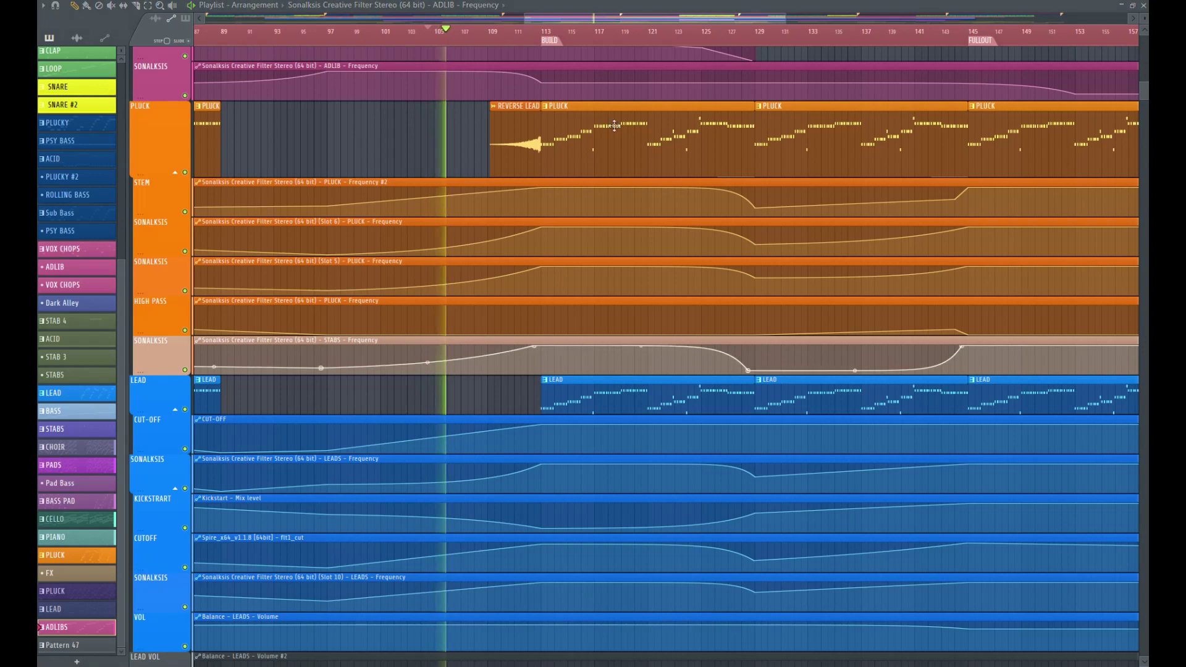
{"action": "scroll", "coordinate": [547, 133], "scroll_direction": "up", "scroll_amount": 2}
{"action": "scroll", "coordinate": [547, 134], "scroll_direction": "up", "scroll_amount": 3}
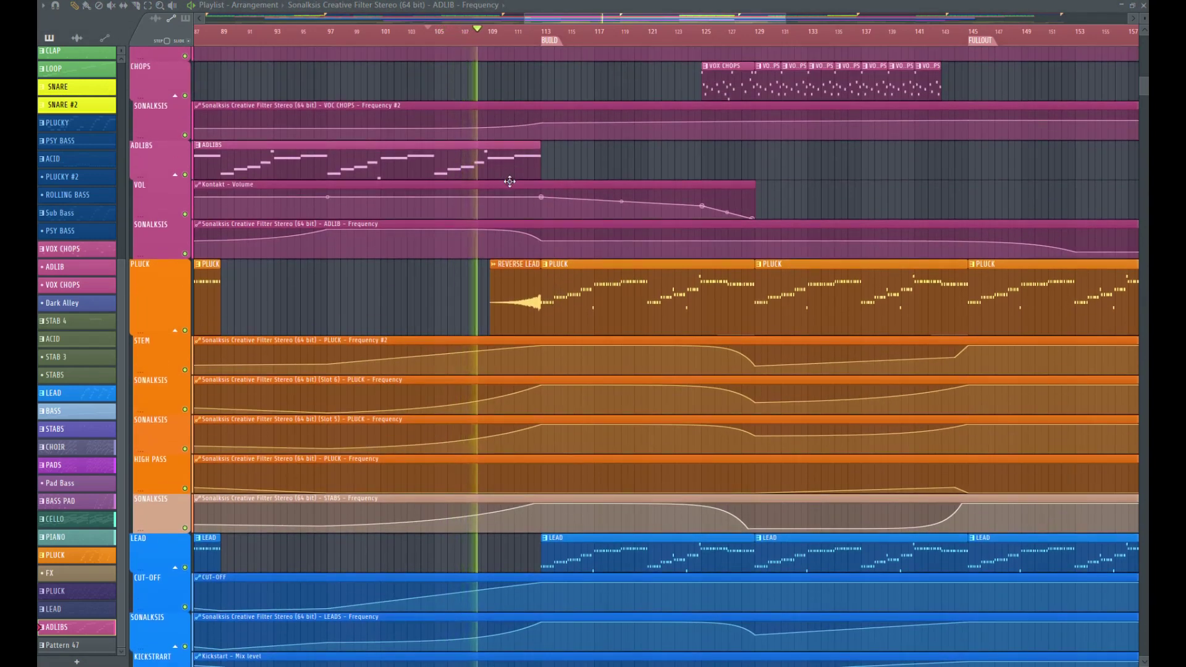
{"action": "scroll", "coordinate": [509, 181], "scroll_direction": "up", "scroll_amount": 5}
{"action": "scroll", "coordinate": [603, 106], "scroll_direction": "down", "scroll_amount": 7}
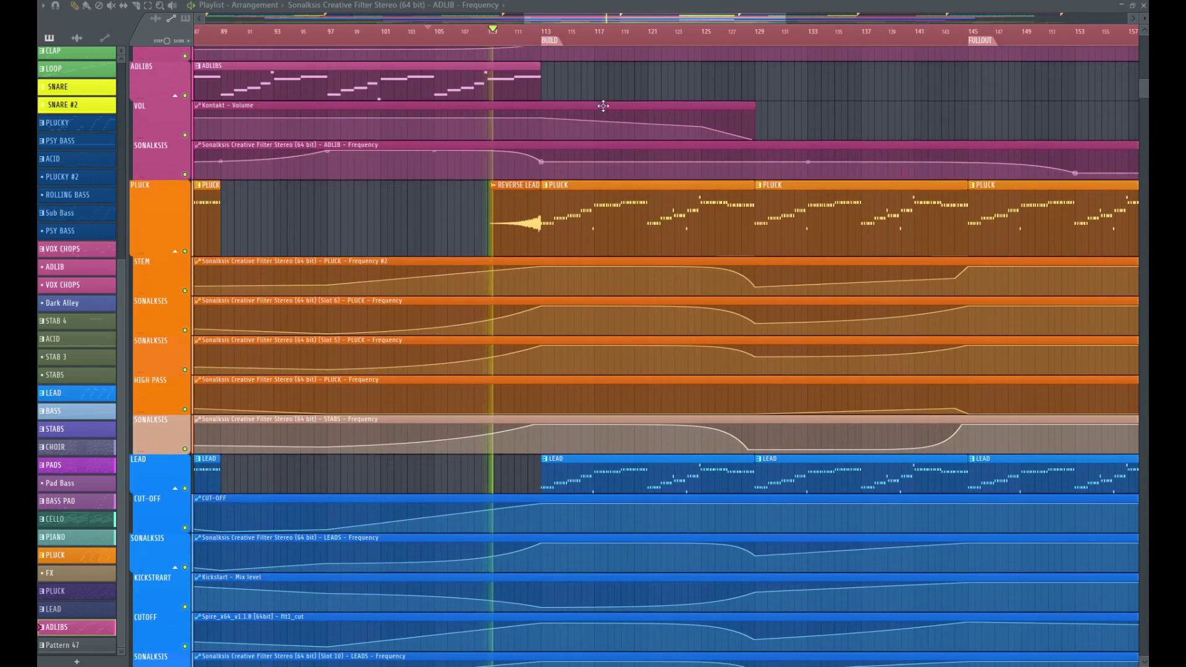
{"action": "left_click_drag", "start_coordinate": [553, 19], "coordinate": [606, 20]}
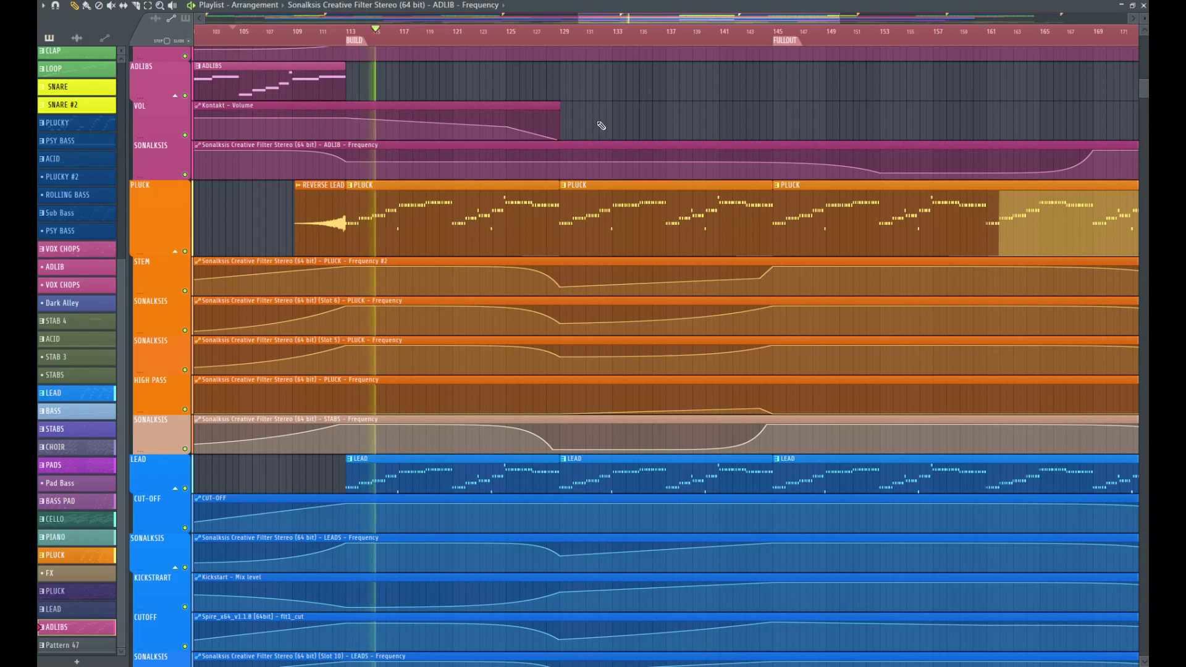
{"action": "scroll", "coordinate": [601, 125], "scroll_direction": "down", "scroll_amount": 1}
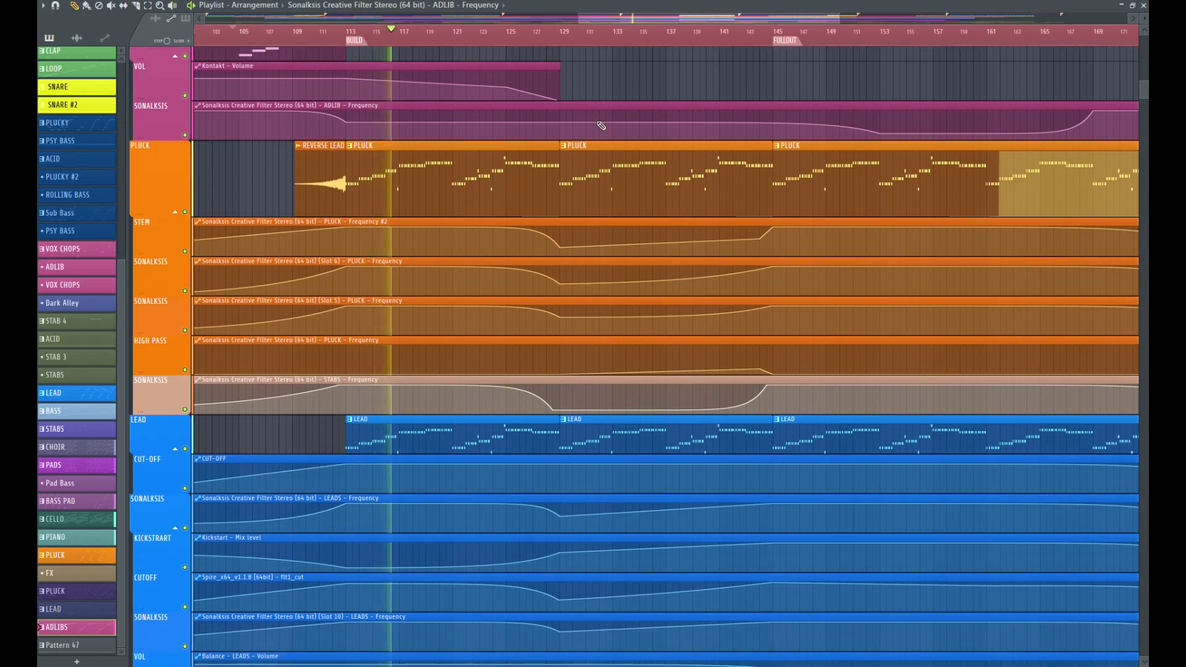
Step: Listen through to the chops section and move the BUILD marker to bar 129, where the second PLUCK clip starts
{"action": "left_click_drag", "start_coordinate": [607, 20], "coordinate": [615, 19]}
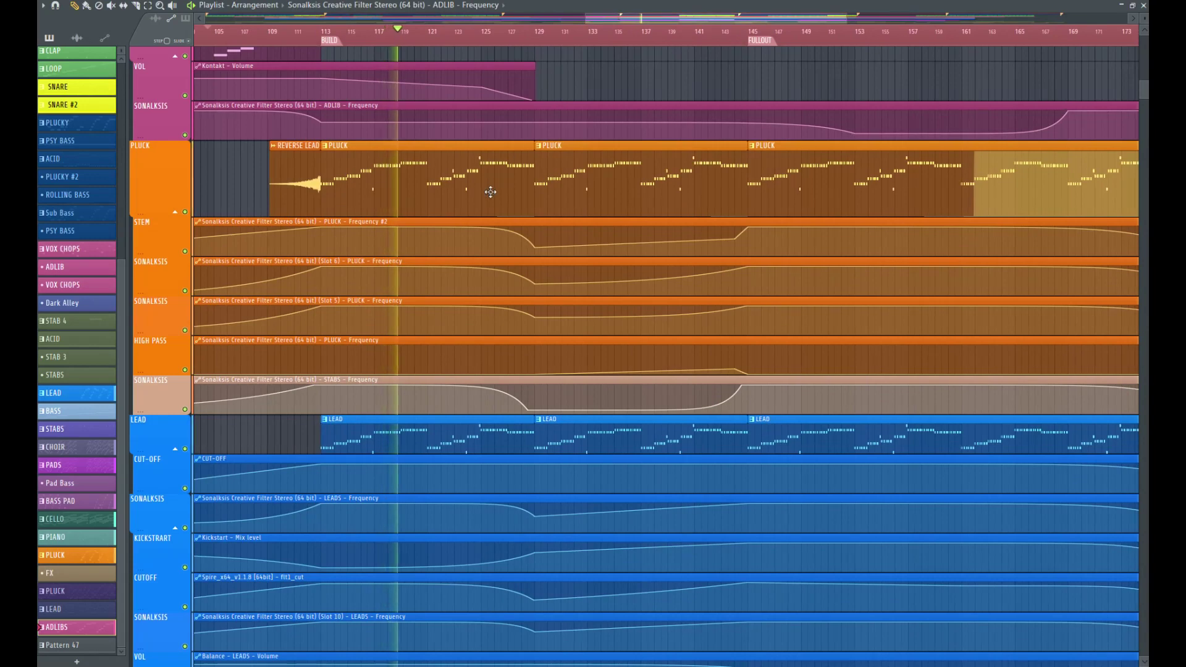
{"action": "scroll", "coordinate": [490, 193], "scroll_direction": "down", "scroll_amount": 5}
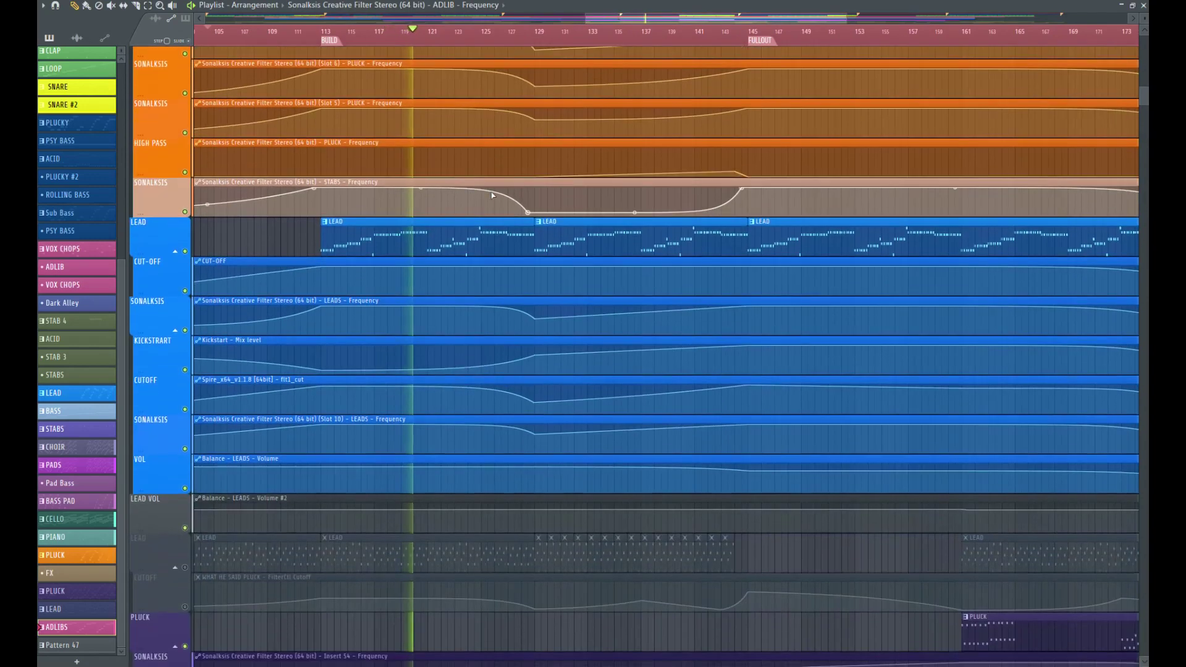
{"action": "scroll", "coordinate": [493, 195], "scroll_direction": "up", "scroll_amount": 6}
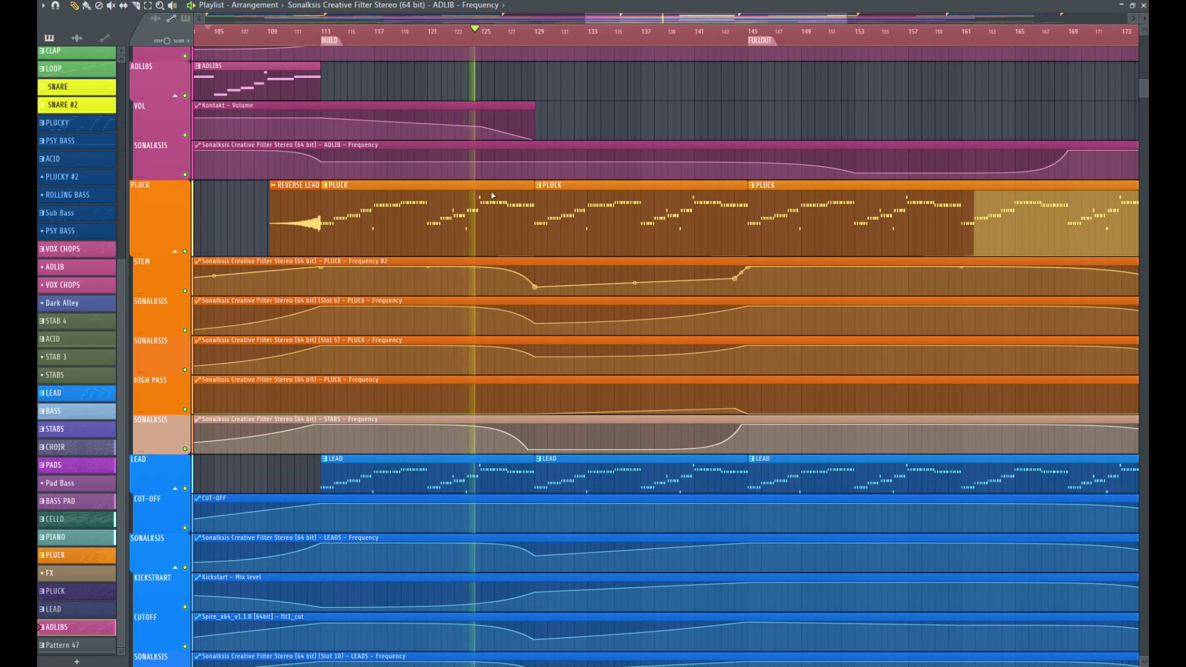
{"action": "scroll", "coordinate": [508, 197], "scroll_direction": "up", "scroll_amount": 4}
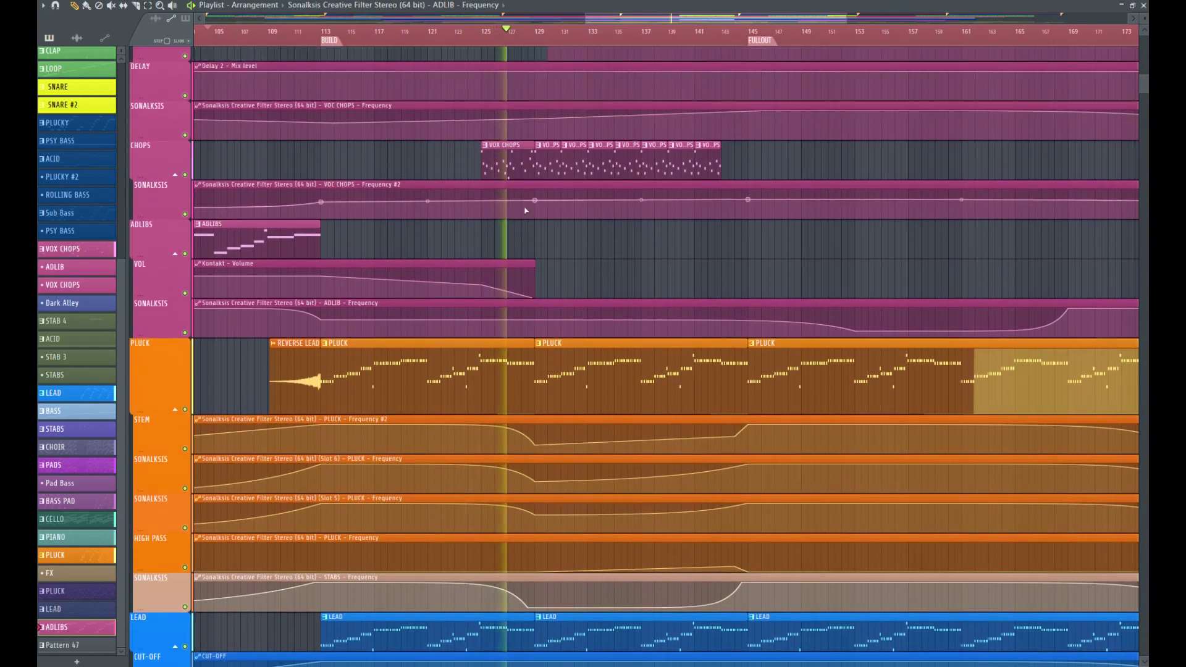
{"action": "scroll", "coordinate": [552, 241], "scroll_direction": "up", "scroll_amount": 1}
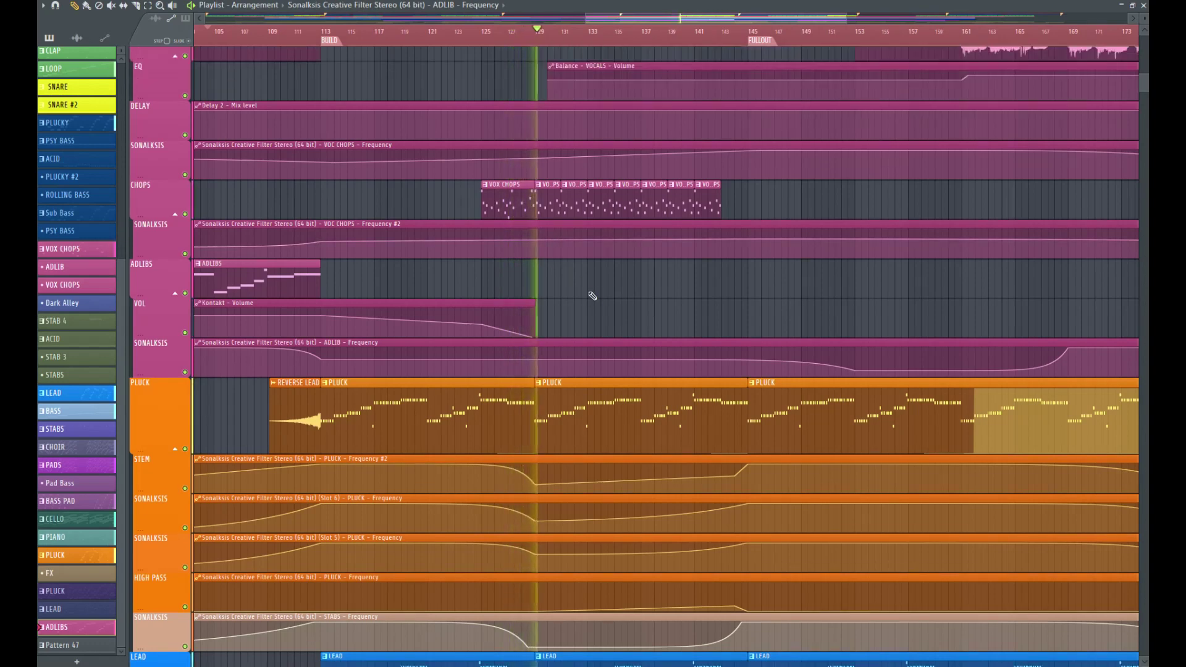
{"action": "scroll", "coordinate": [597, 296], "scroll_direction": "up", "scroll_amount": 1}
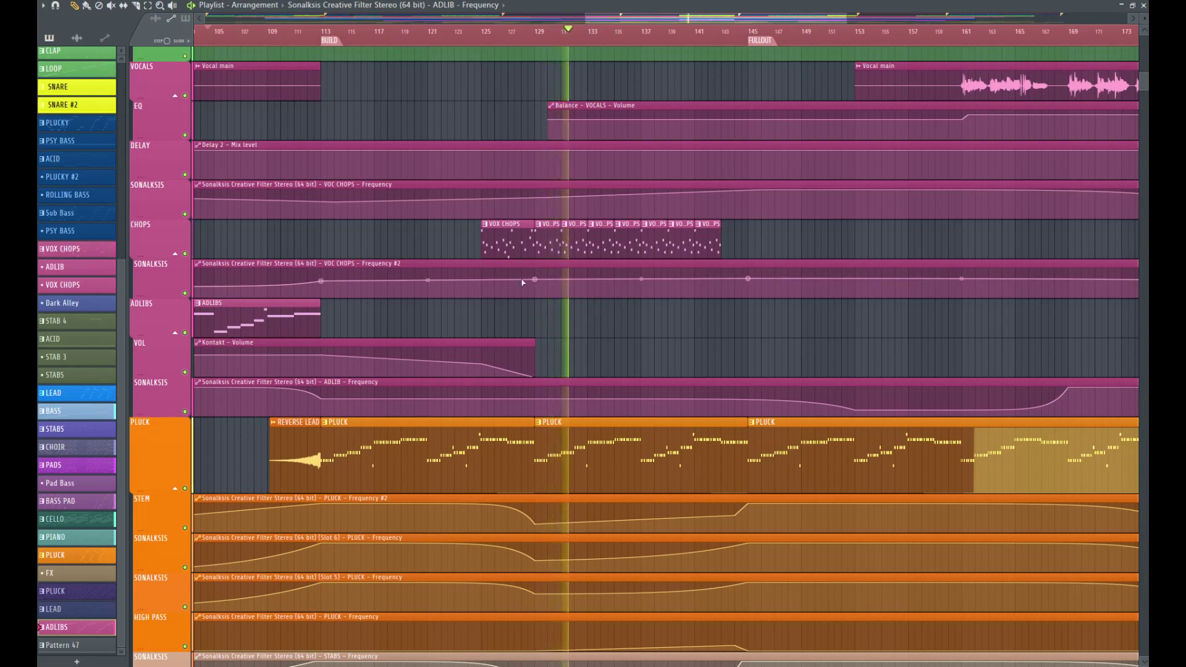
{"action": "left_click_drag", "start_coordinate": [322, 40], "coordinate": [540, 54]}
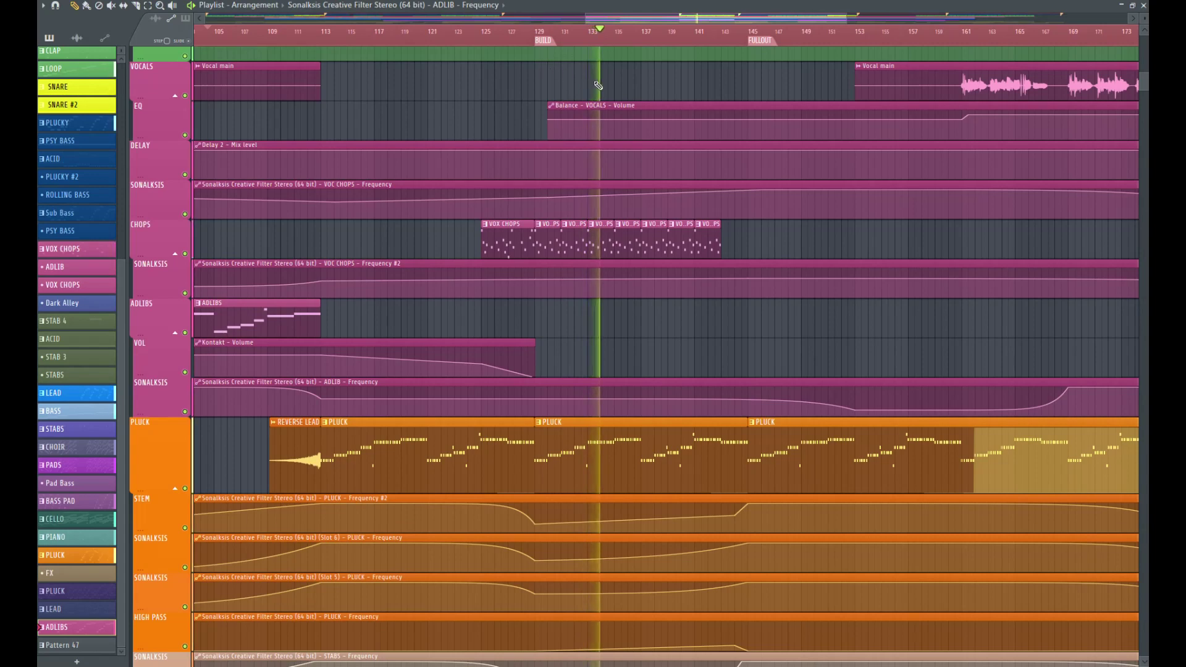
Step: Add a point to the VOC CHOPS - Frequency #2 automation at the end of the VOX CHOPS clips and place it slightly below the line
{"action": "left_click_drag", "start_coordinate": [682, 19], "coordinate": [737, 19]}
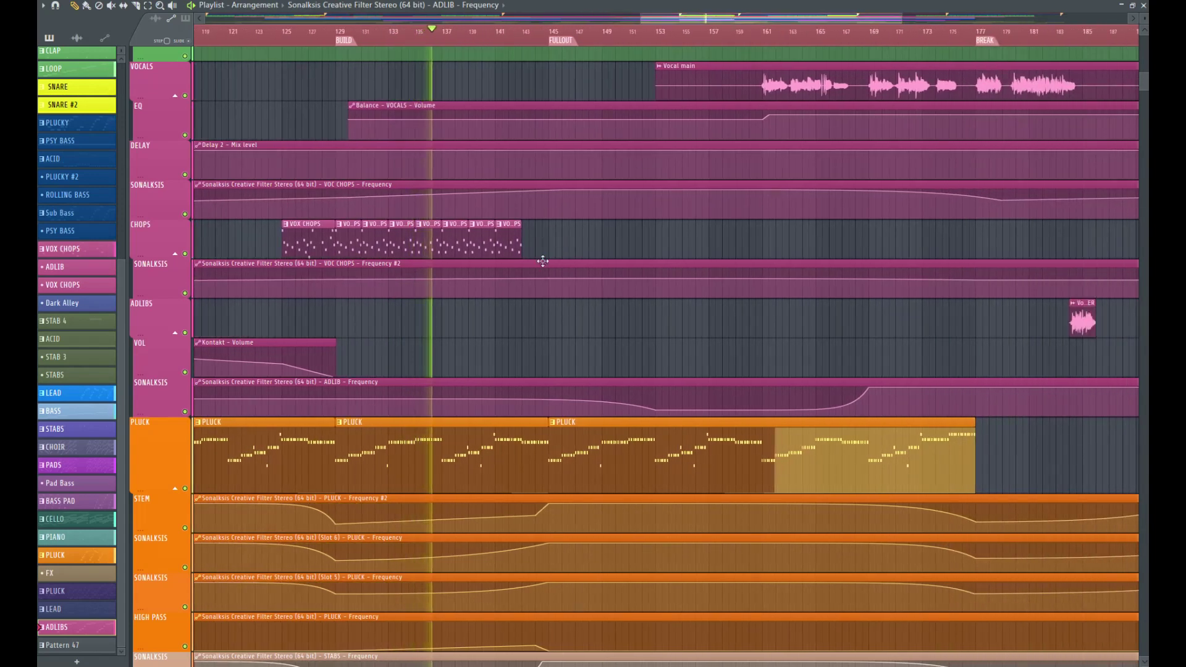
{"action": "right_click", "coordinate": [524, 284]}
{"action": "right_click", "coordinate": [429, 280]}
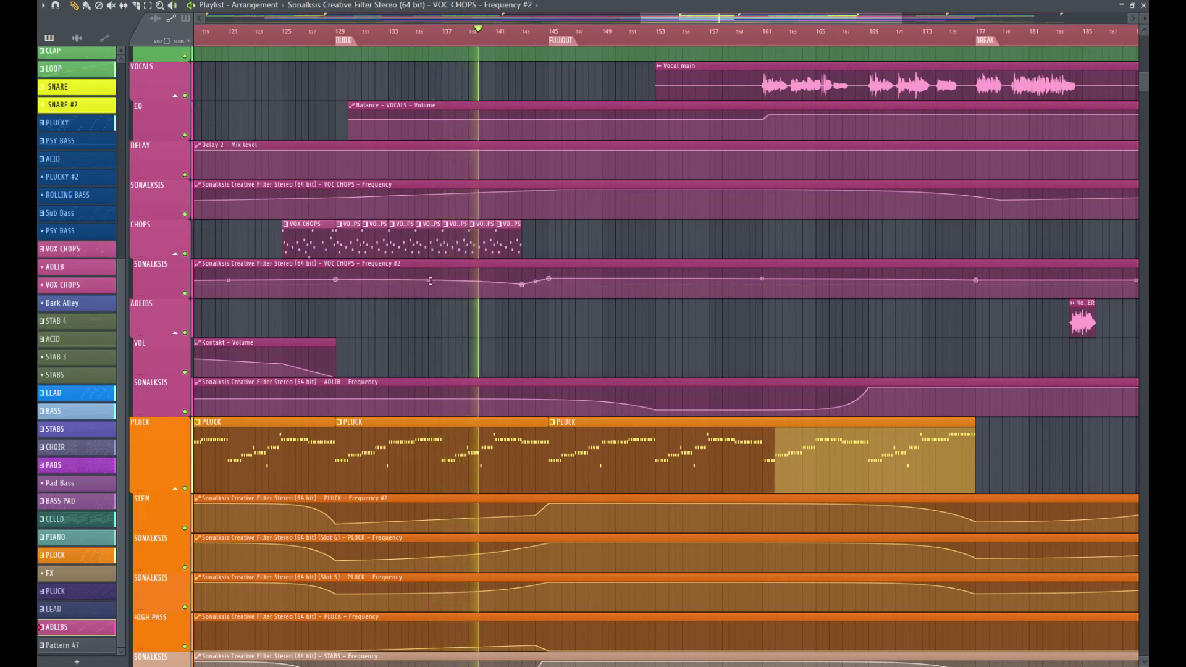
{"action": "left_click_drag", "start_coordinate": [522, 286], "coordinate": [528, 284]}
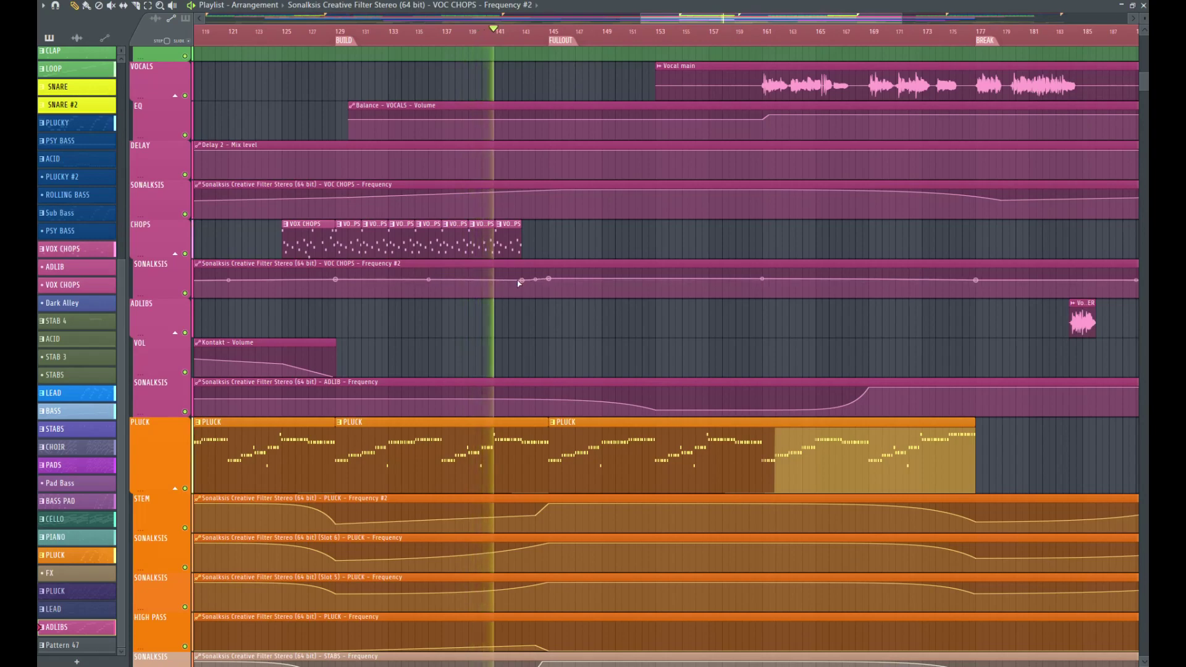
Step: Replay from bar 137, then align the Love Philter - Mix level peak with bar 144, straighten its rising ramp and raise the peak slightly
{"action": "scroll", "coordinate": [561, 185], "scroll_direction": "up", "scroll_amount": 10}
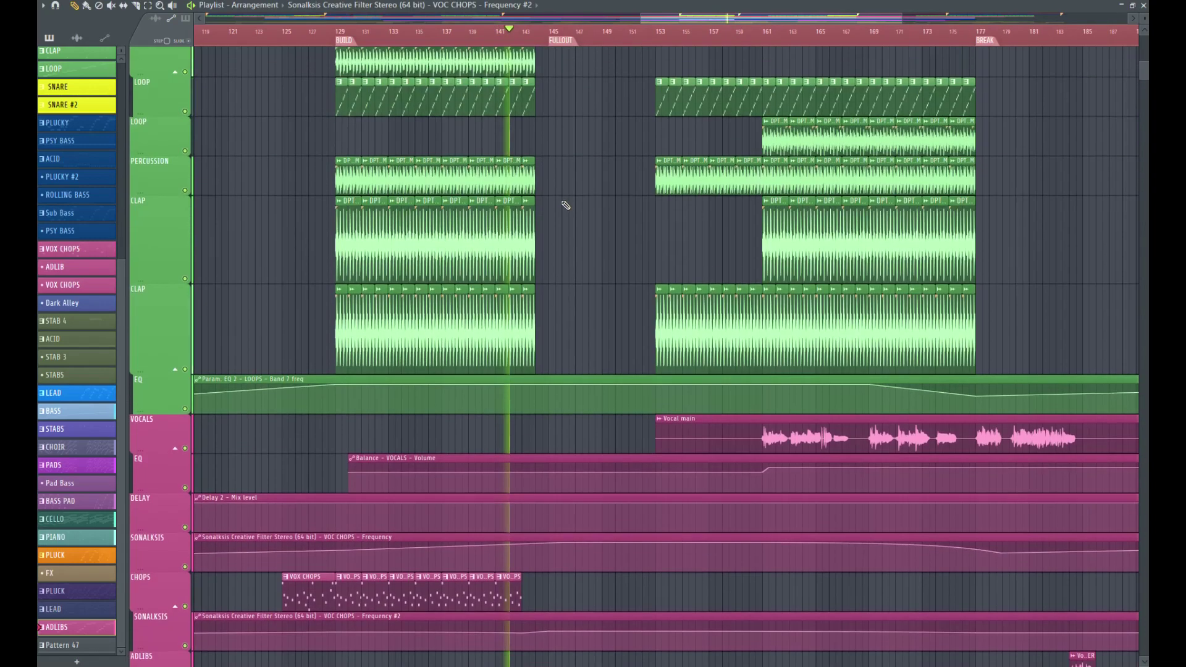
{"action": "scroll", "coordinate": [564, 211], "scroll_direction": "up", "scroll_amount": 15}
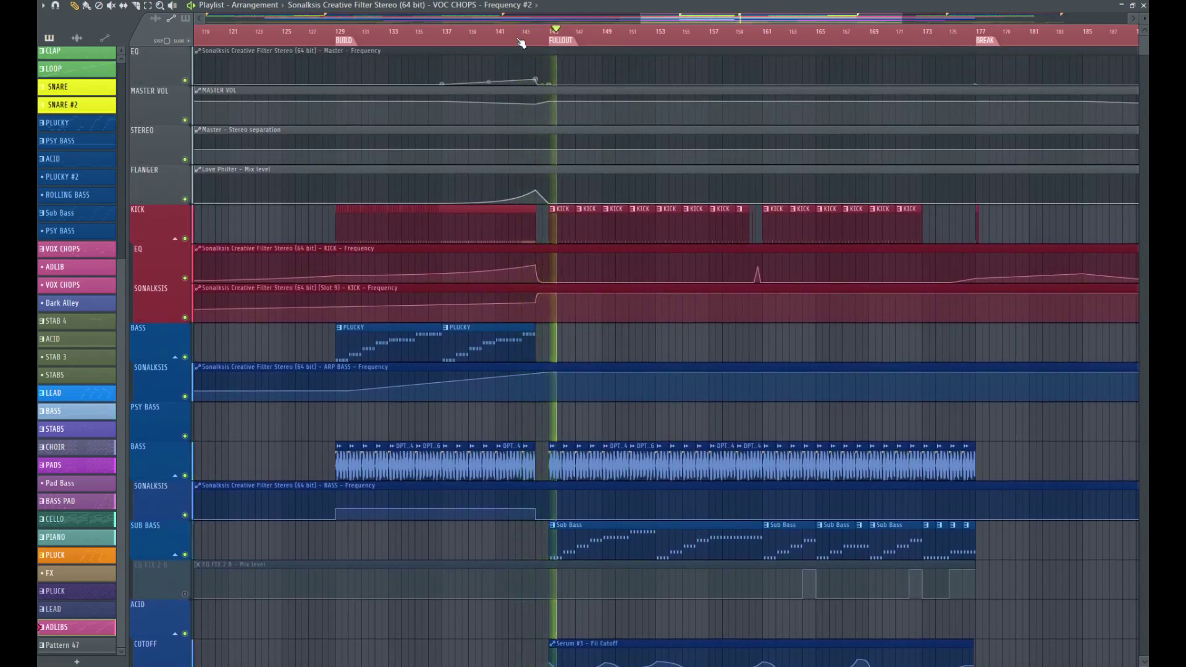
{"action": "left_click", "coordinate": [445, 31]}
{"action": "left_click_drag", "start_coordinate": [652, 322], "coordinate": [420, 47]}
{"action": "left_click", "coordinate": [74, 7]}
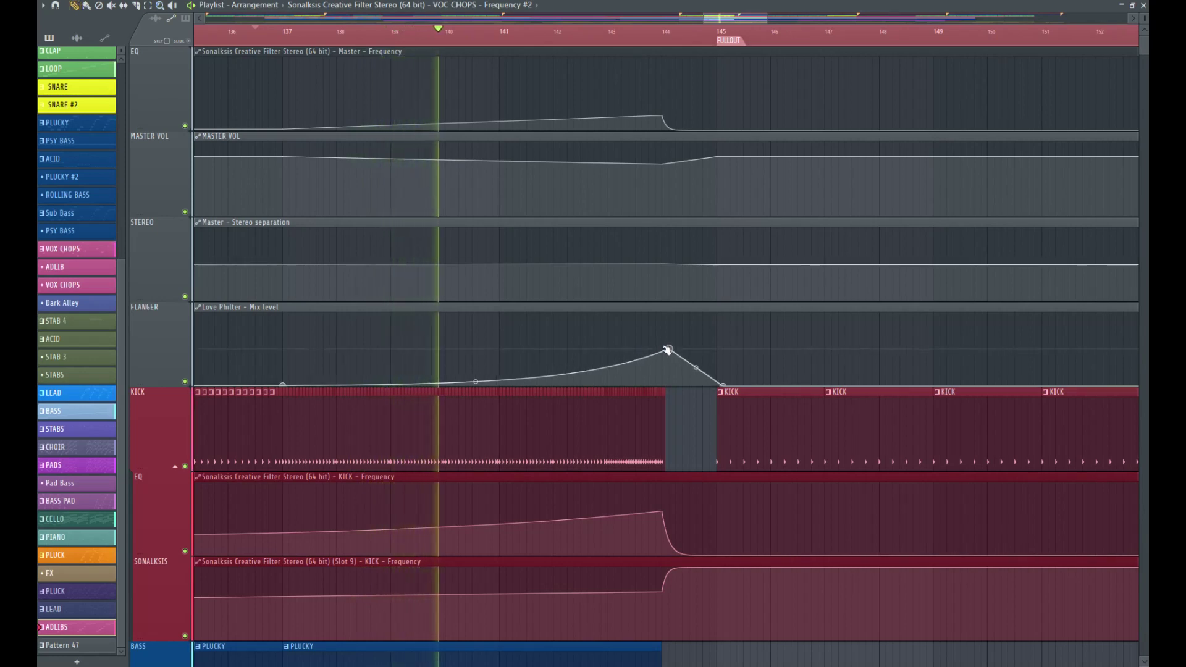
{"action": "left_click_drag", "start_coordinate": [662, 352], "coordinate": [662, 350]}
{"action": "left_click_drag", "start_coordinate": [472, 383], "coordinate": [476, 374]}
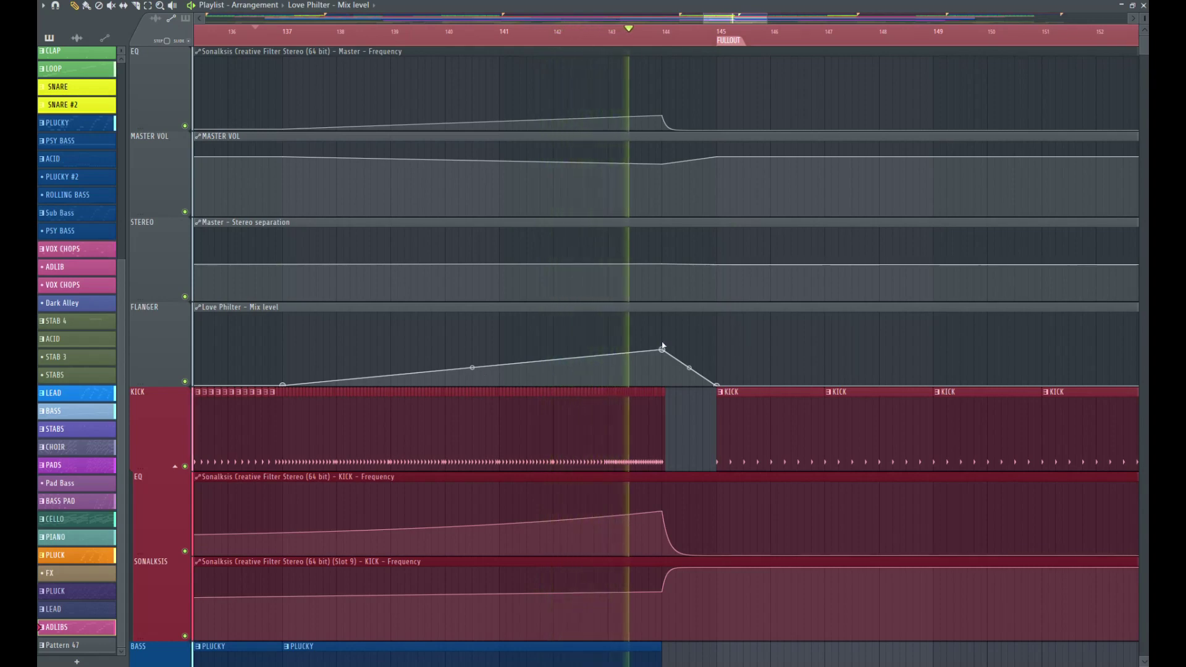
{"action": "left_click_drag", "start_coordinate": [663, 349], "coordinate": [663, 343]}
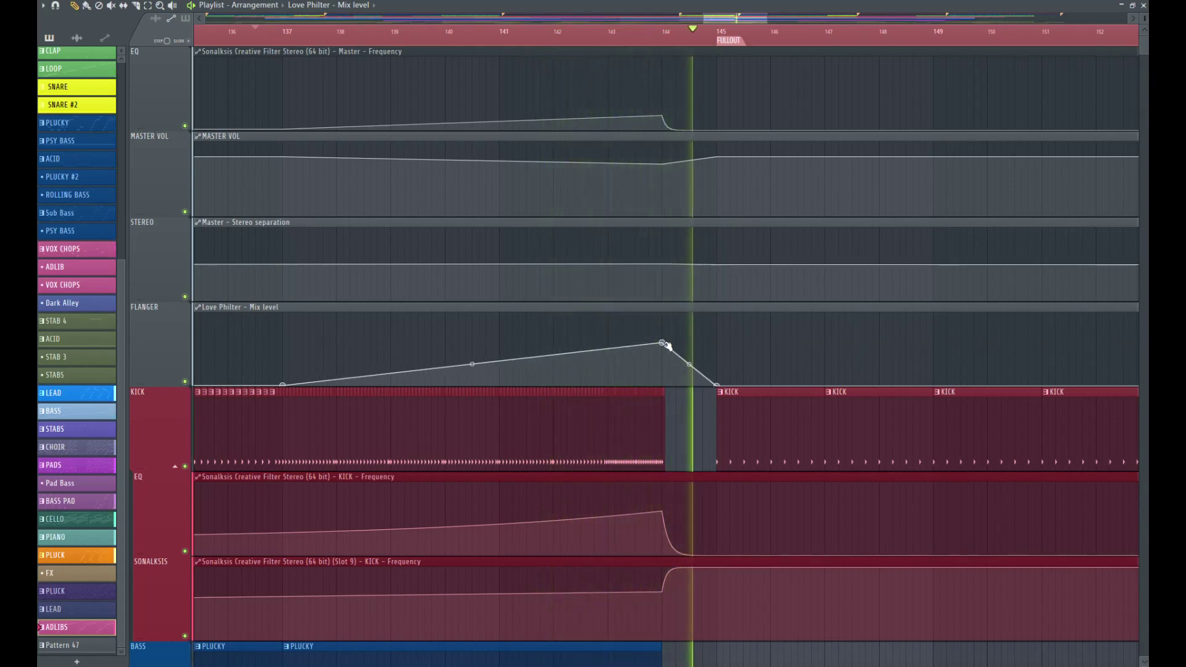
Step: Examine the snare, loop, PLUCK, LEAD, vocal, KICK and bass tracks while the section after the FULLOUT marker plays
{"action": "scroll", "coordinate": [709, 340], "scroll_direction": "down", "scroll_amount": 6}
{"action": "scroll", "coordinate": [710, 340], "scroll_direction": "down", "scroll_amount": 6}
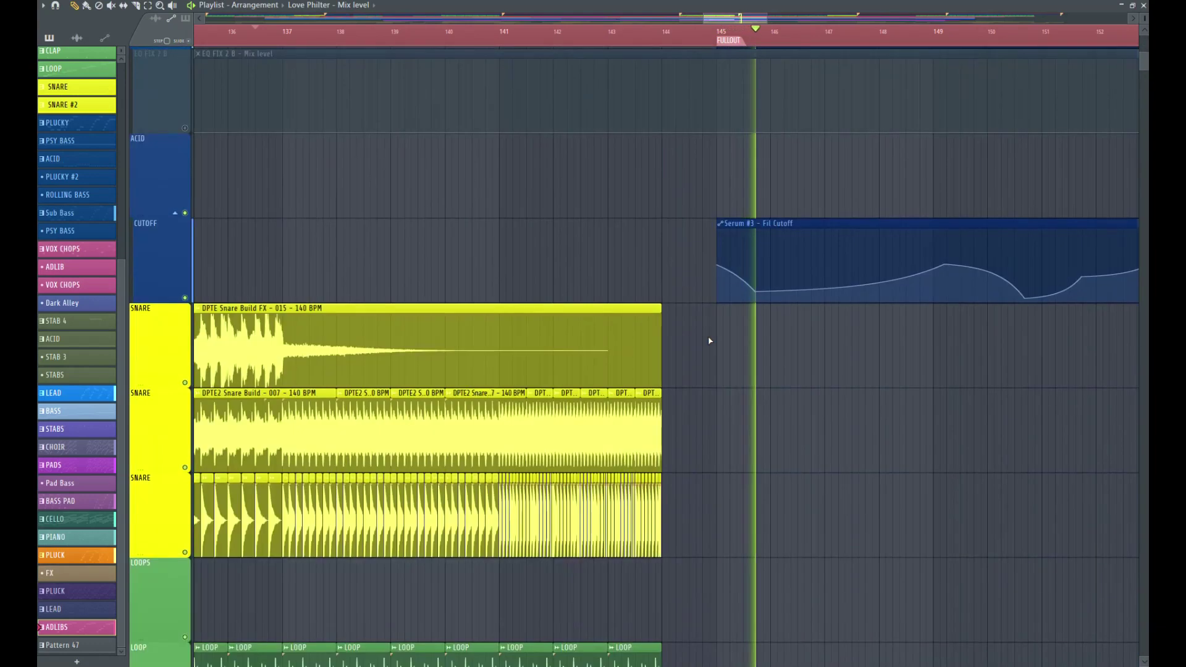
{"action": "left_click", "coordinate": [160, 6]}
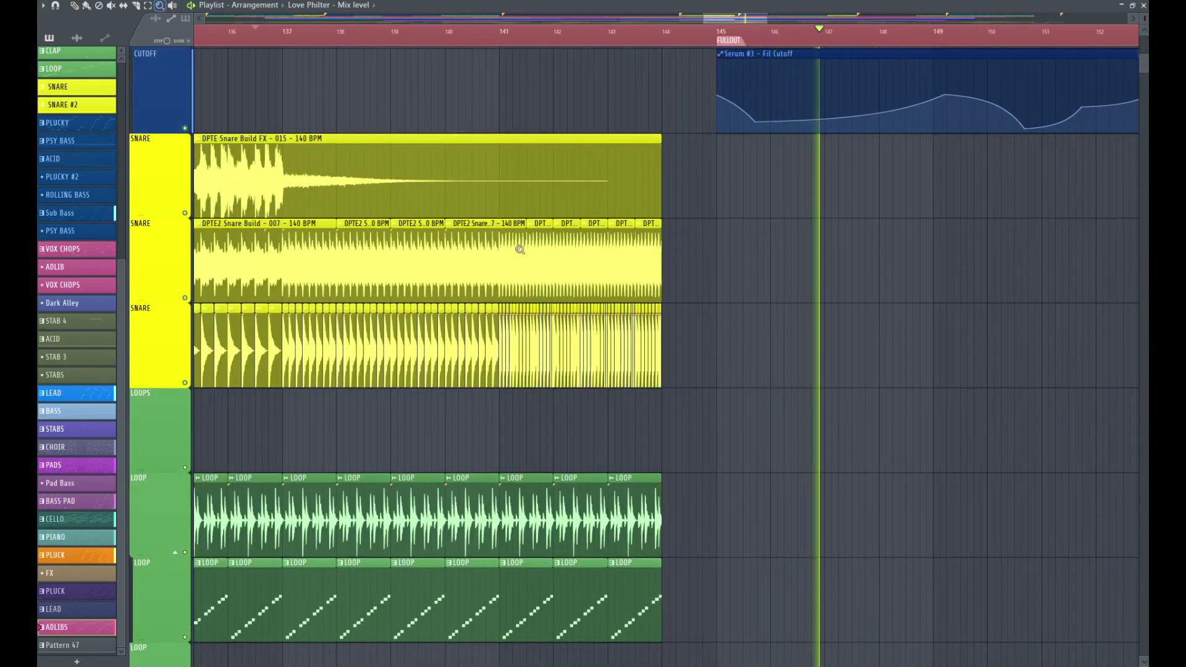
{"action": "right_click", "coordinate": [625, 222]}
{"action": "left_click_drag", "start_coordinate": [826, 328], "coordinate": [769, 230]}
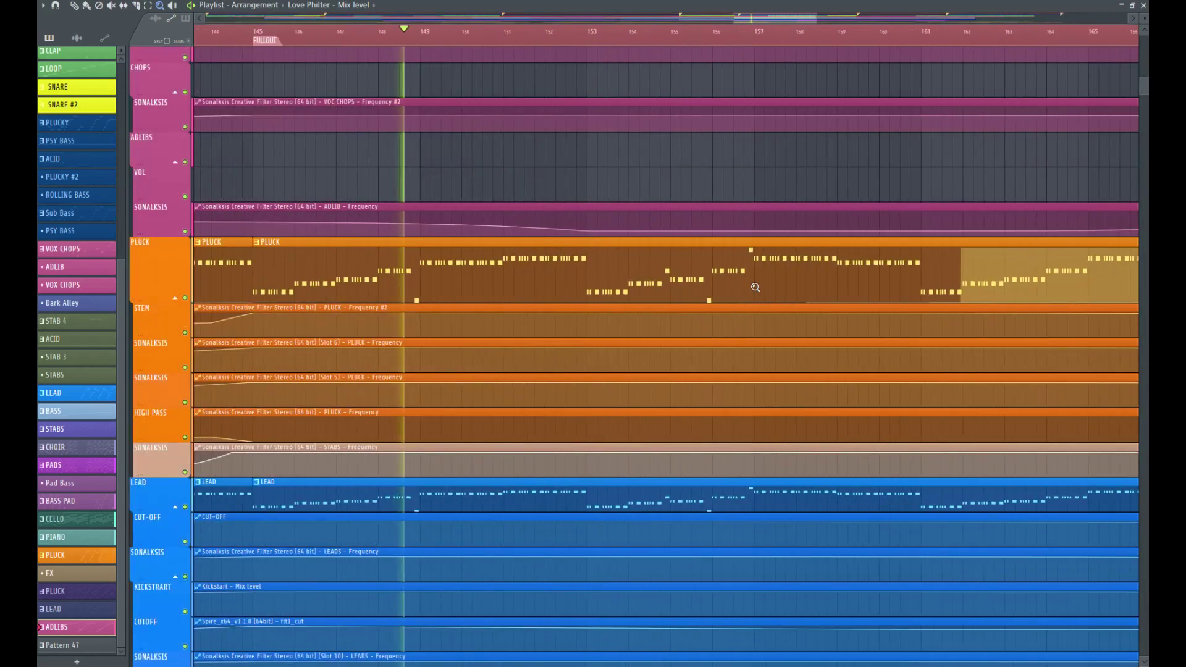
{"action": "right_click", "coordinate": [528, 217]}
{"action": "left_click", "coordinate": [75, 7]}
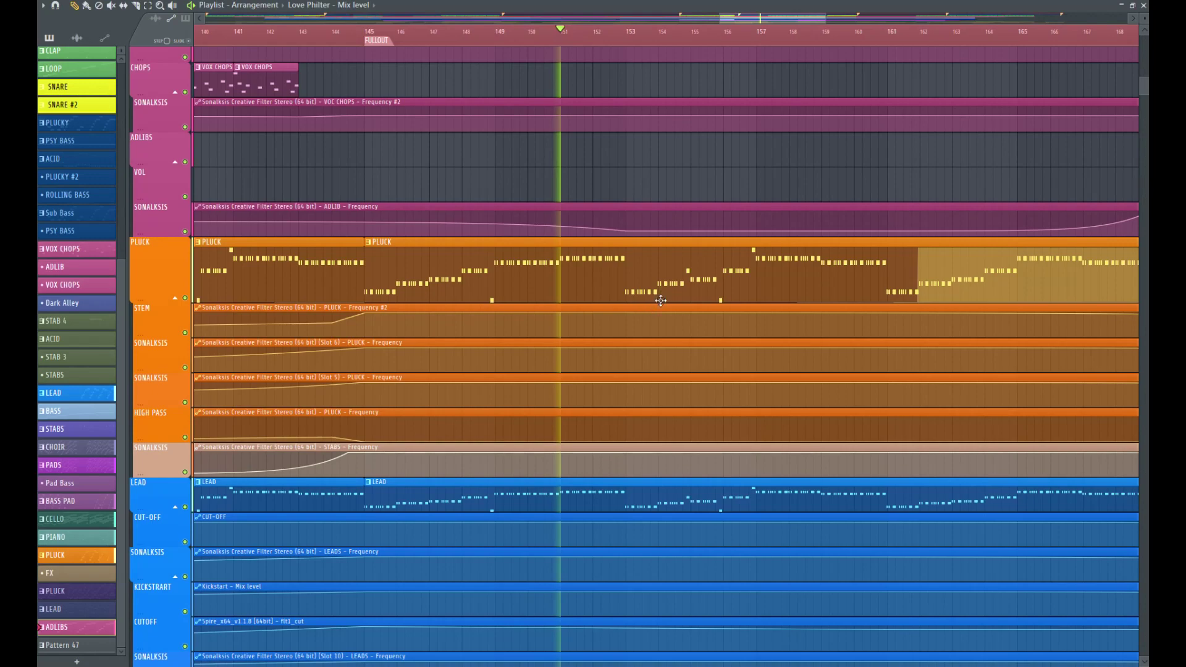
{"action": "scroll", "coordinate": [660, 301], "scroll_direction": "up", "scroll_amount": 10}
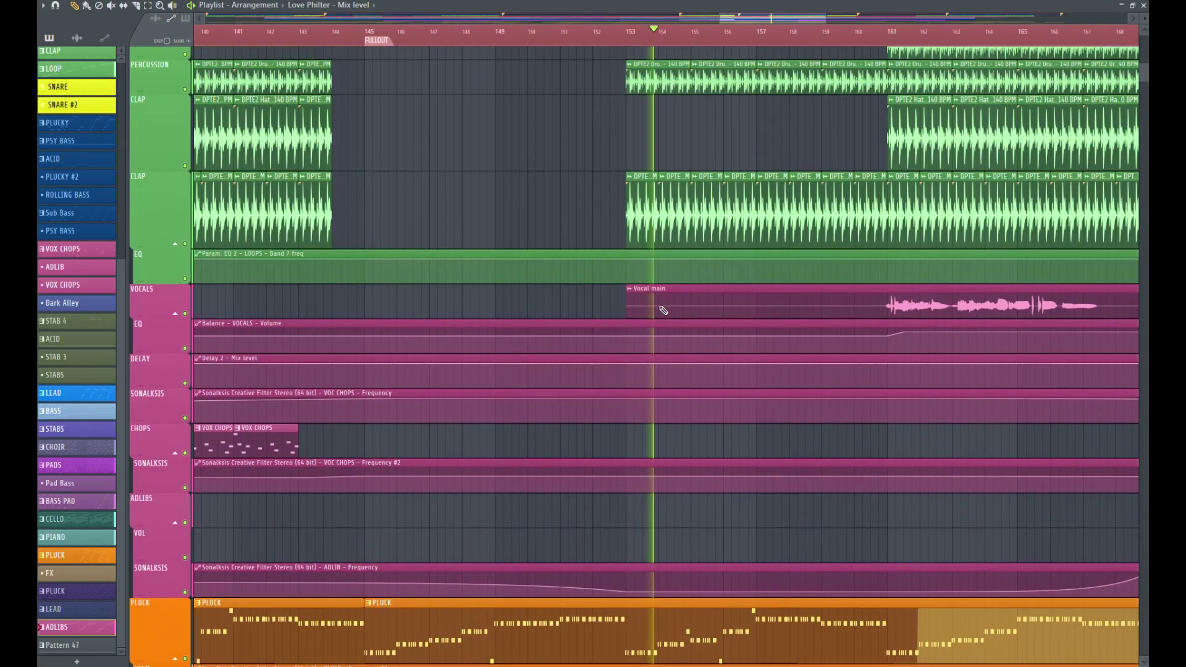
{"action": "scroll", "coordinate": [661, 311], "scroll_direction": "up", "scroll_amount": 12}
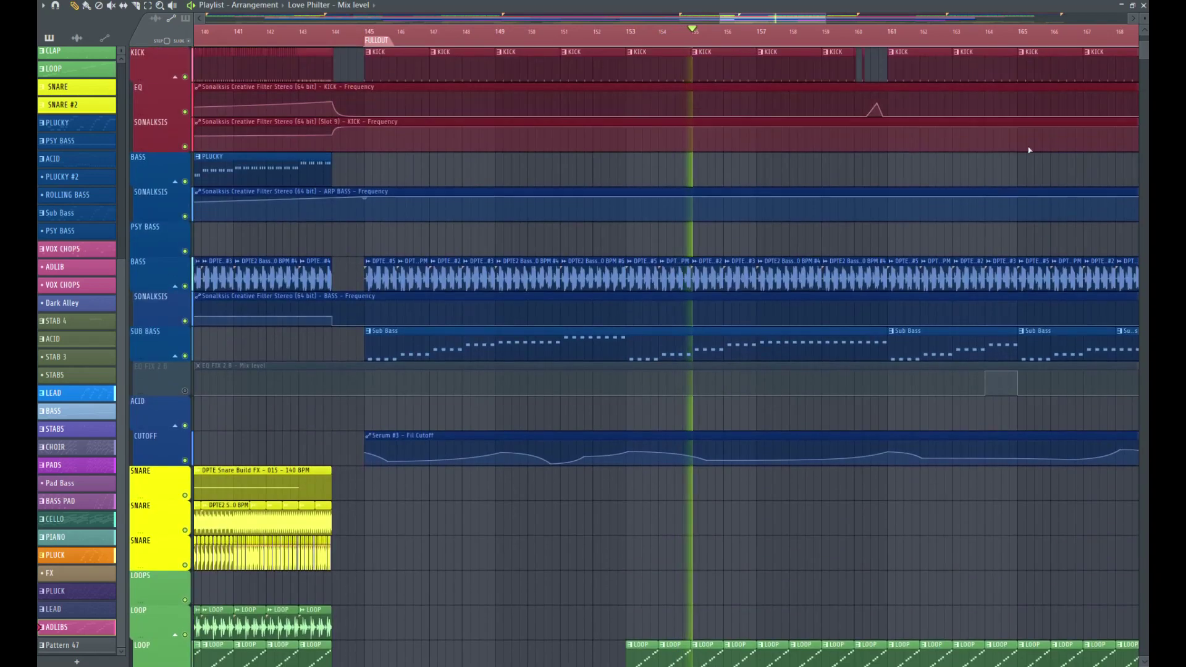
{"action": "left_click_drag", "start_coordinate": [1144, 19], "coordinate": [1144, 5]}
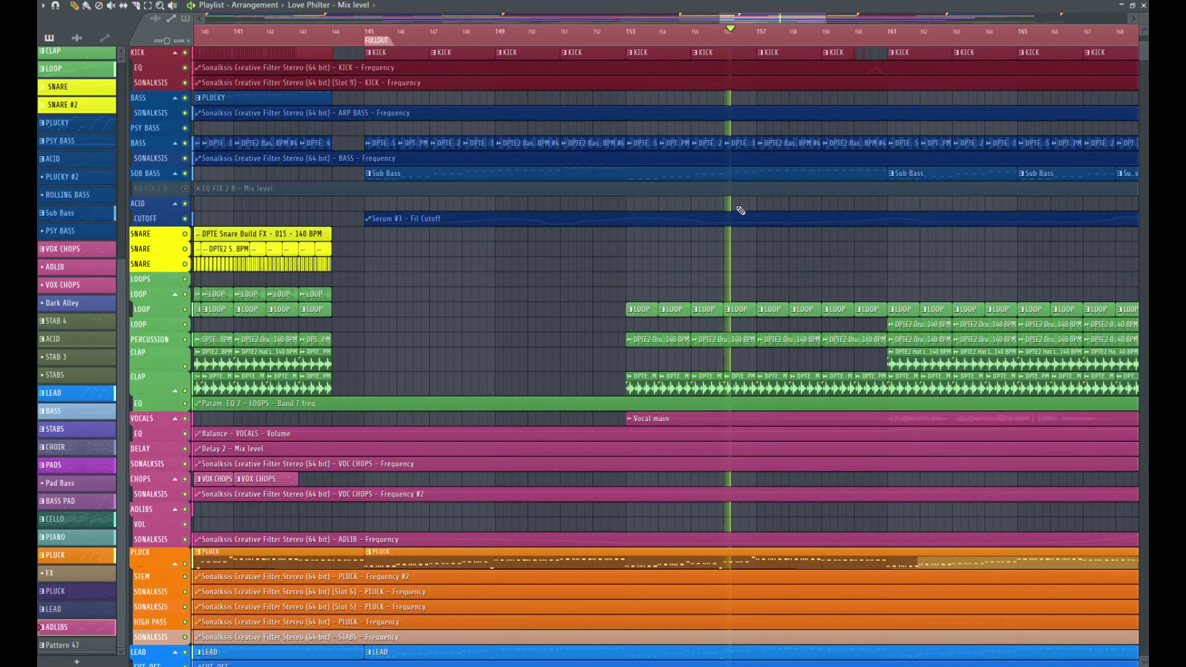
{"action": "scroll", "coordinate": [744, 212], "scroll_direction": "up", "scroll_amount": 4}
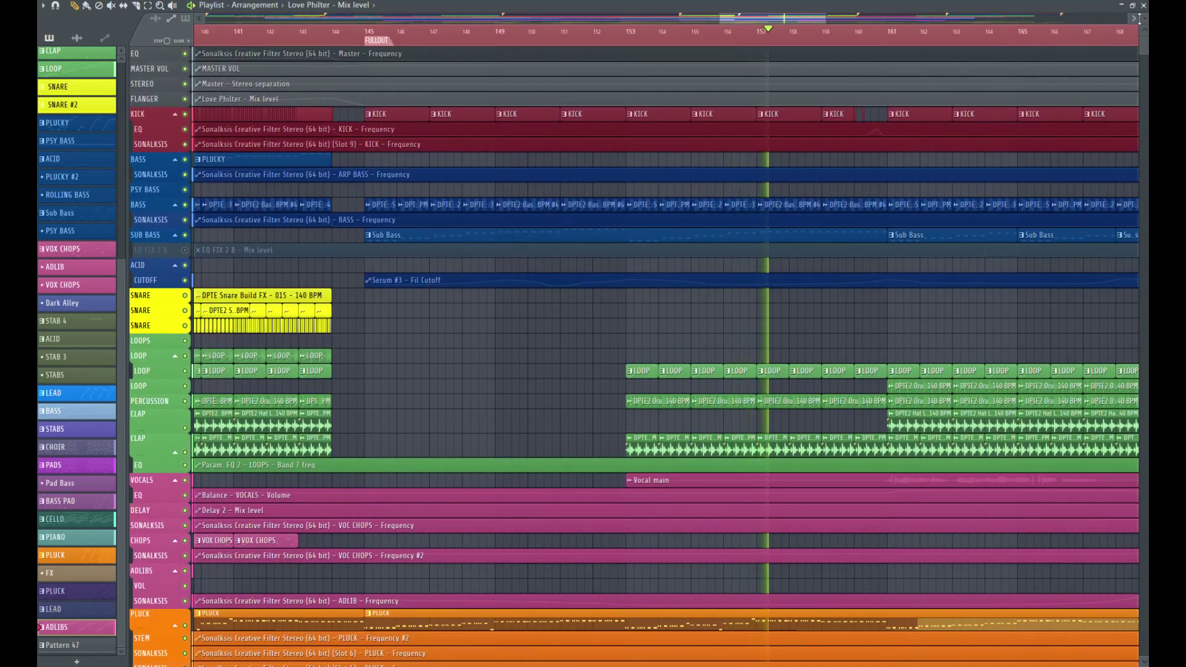
{"action": "left_click_drag", "start_coordinate": [1144, 19], "coordinate": [1144, 31]}
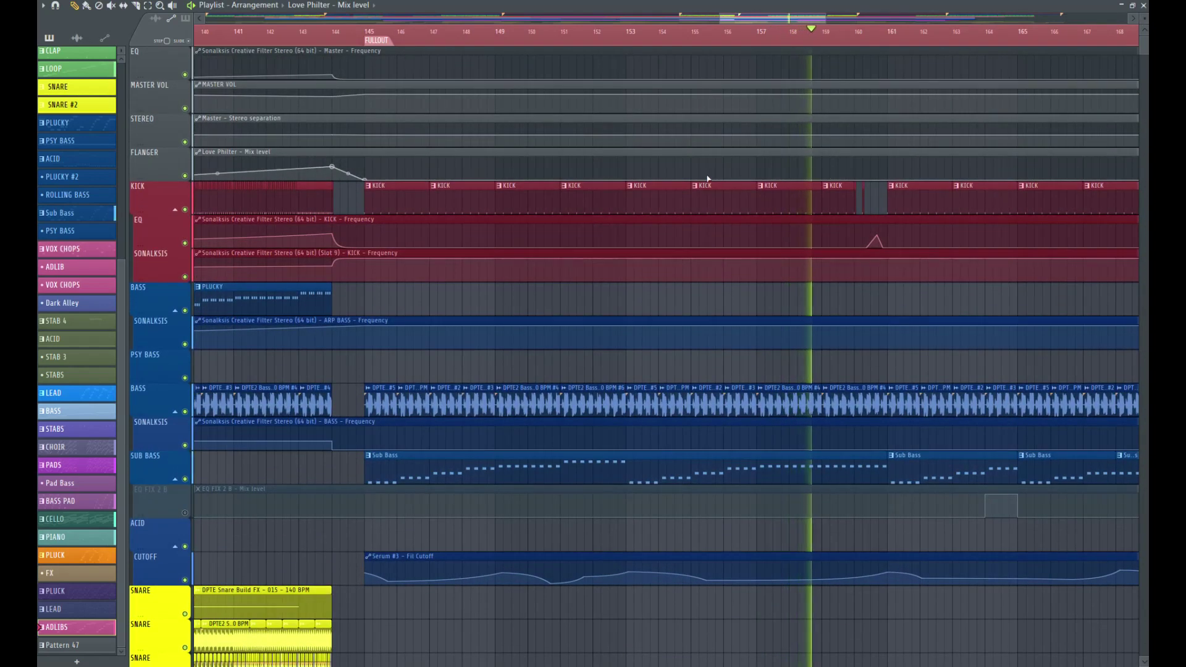
Step: Replay the transition from bar 144 into the FULLOUT section and check the master's low frequencies in SPAN
{"action": "key", "text": "space"}
{"action": "key", "text": "space"}
{"action": "key", "text": "space"}
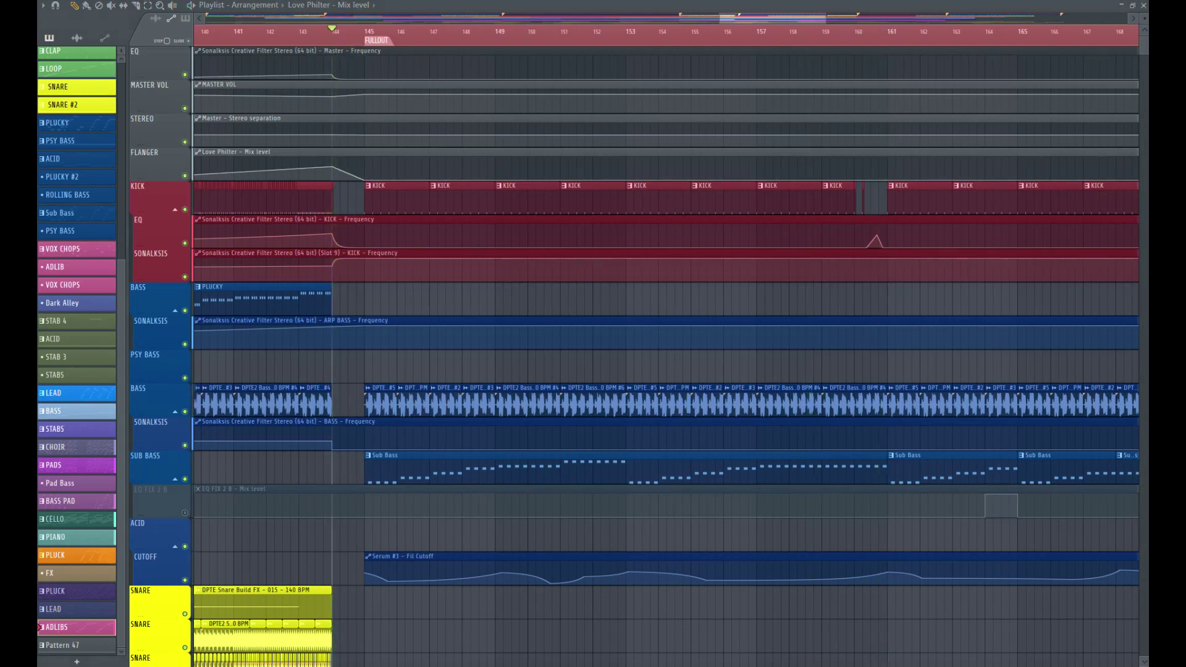
{"action": "key", "text": "space"}
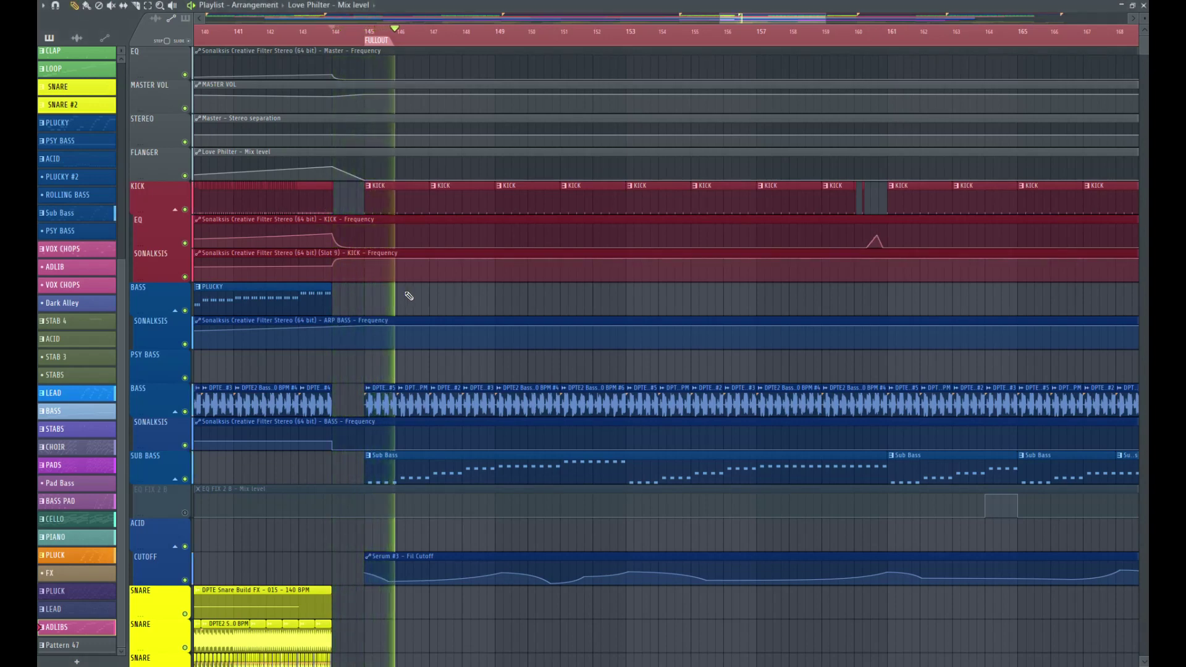
{"action": "key", "text": "space"}
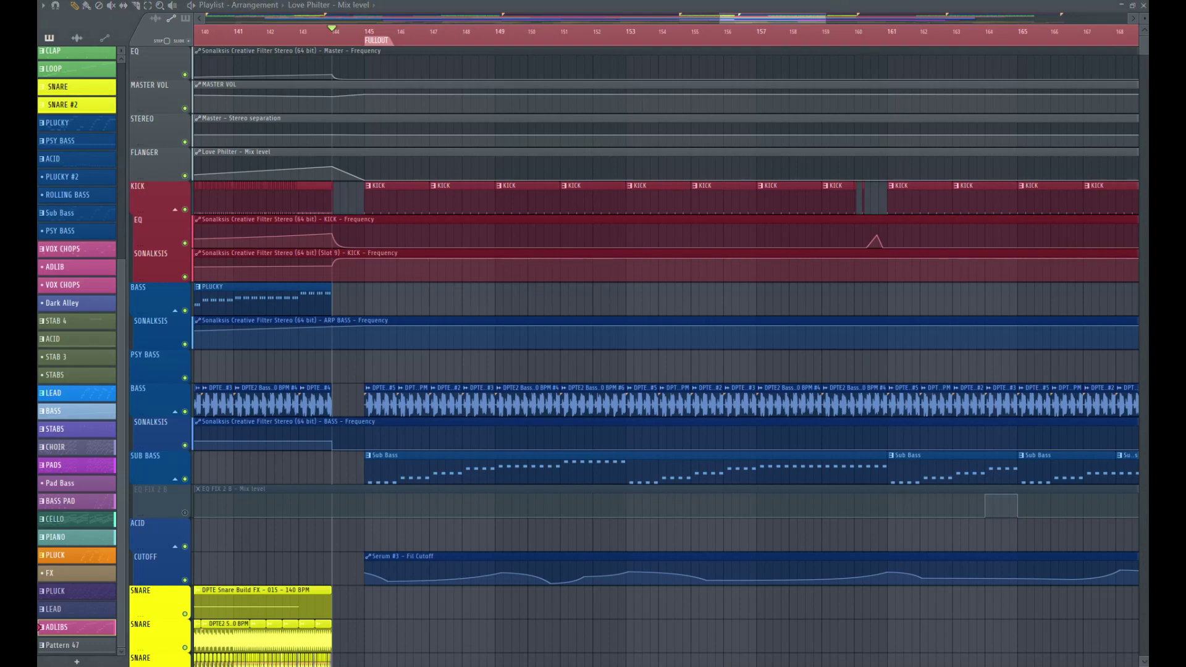
{"action": "key", "text": "space"}
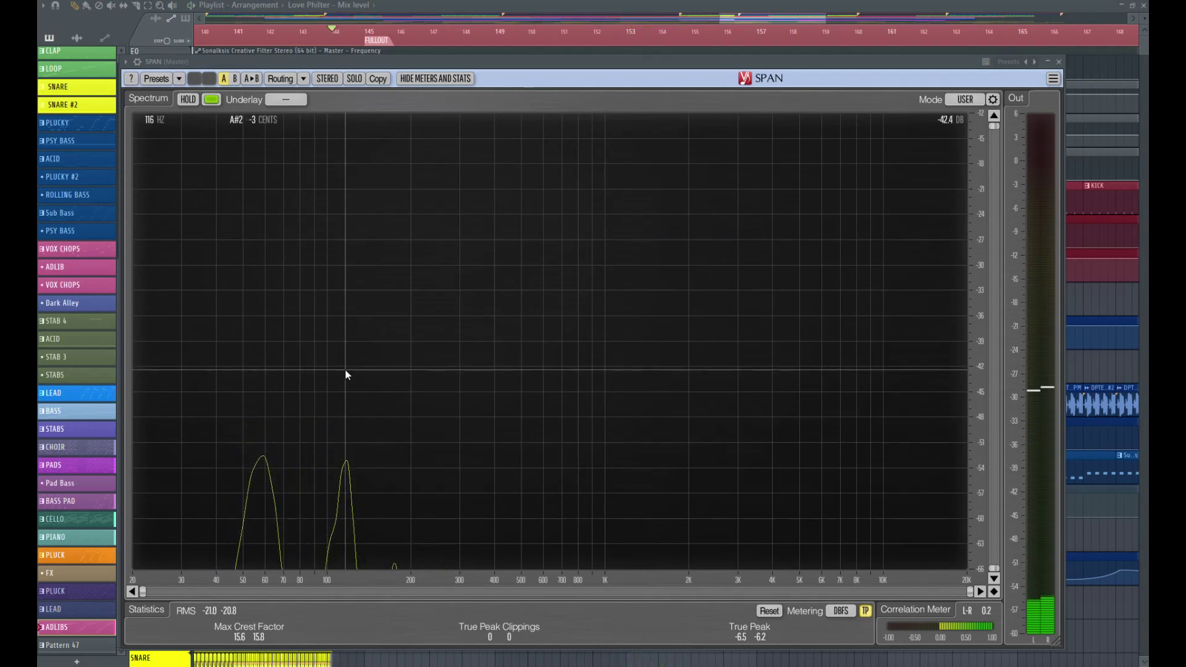
{"action": "key", "text": "space"}
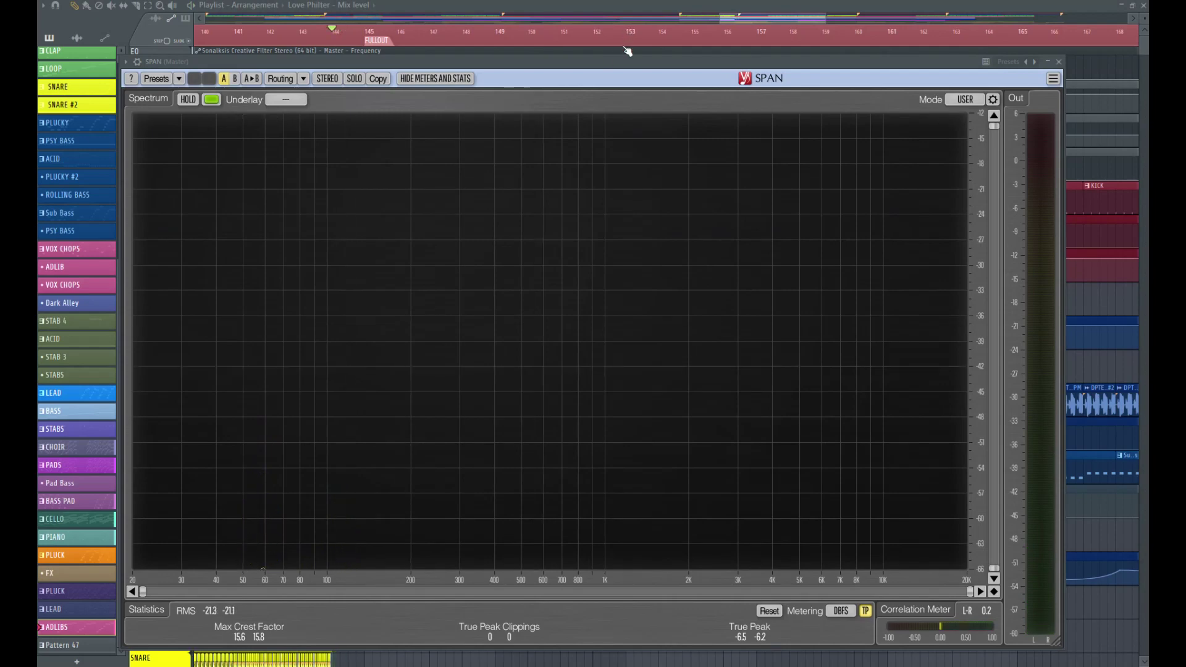
Step: Replay the FULLOUT start from bar 145, select bar 146 as the playback range and bring the master's SPAN analyzer back into view
{"action": "left_click_drag", "start_coordinate": [617, 65], "coordinate": [0, 107]}
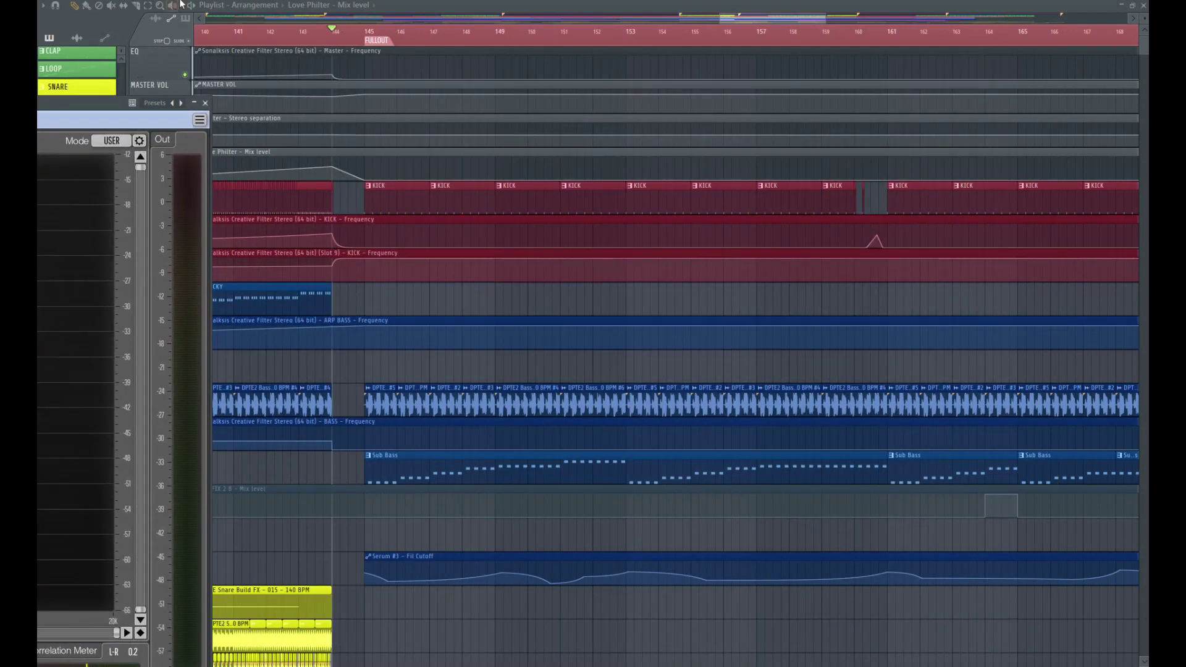
{"action": "left_click", "coordinate": [371, 33]}
{"action": "key", "text": "space"}
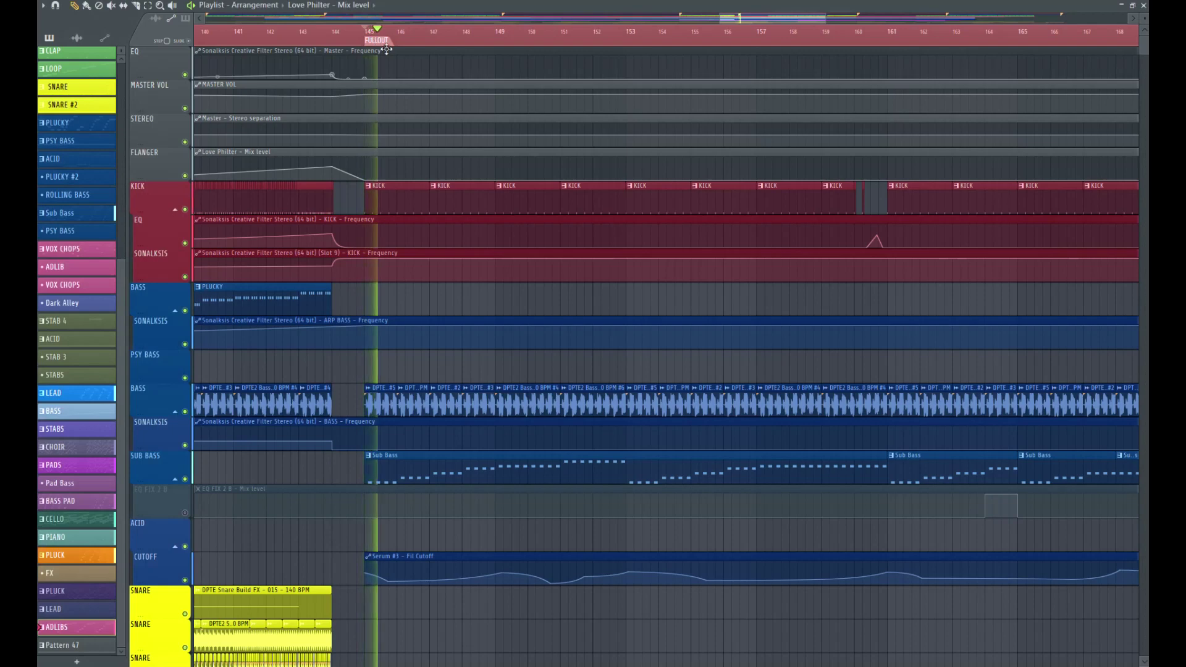
{"action": "key", "text": "space"}
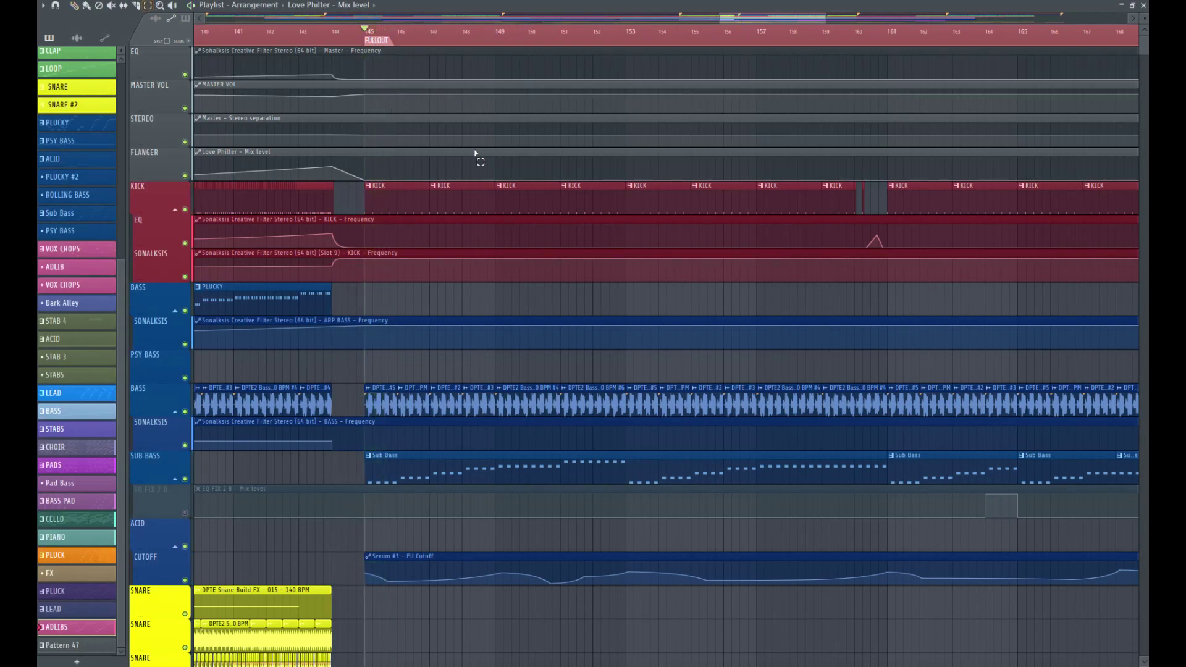
{"action": "left_click_drag", "start_coordinate": [430, 42], "coordinate": [417, 42]}
{"action": "key", "text": "space"}
{"action": "left_click_drag", "start_coordinate": [37, 96], "coordinate": [720, 69]}
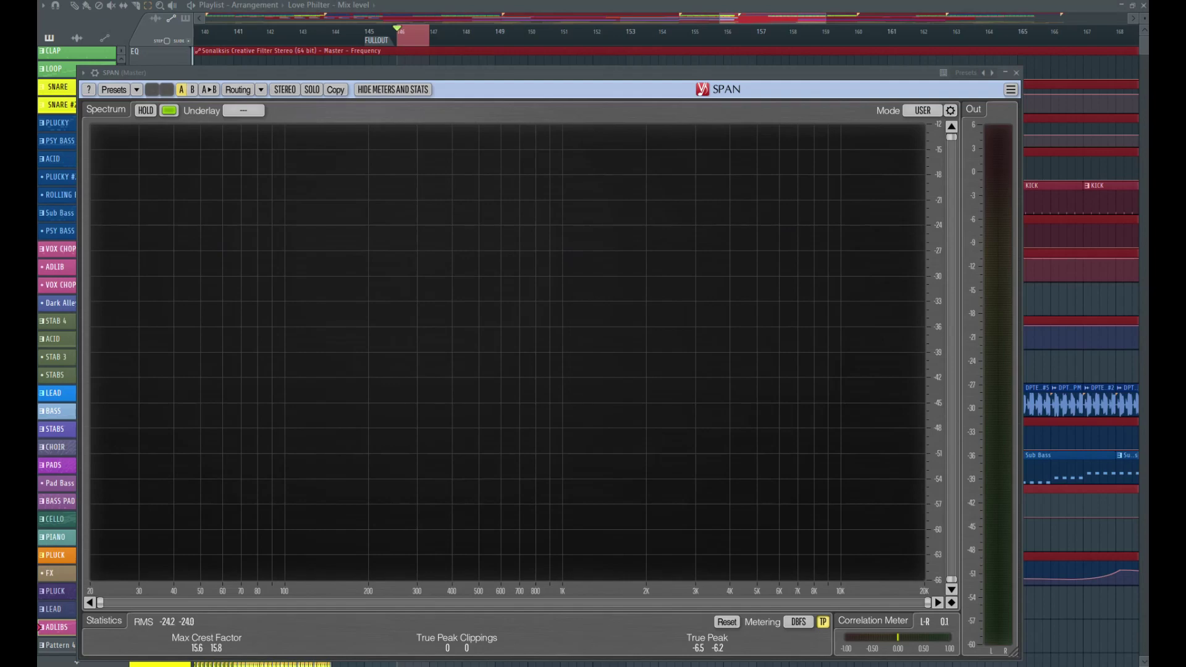
Step: Add a narrow bell cut of about 2 dB near 60 Hz in the SUB BASS Pro-Q, with a Q of about 10.7, and play bar 146
{"action": "left_click_drag", "start_coordinate": [38, 230], "coordinate": [432, 334]}
{"action": "left_click_drag", "start_coordinate": [379, 447], "coordinate": [378, 453]}
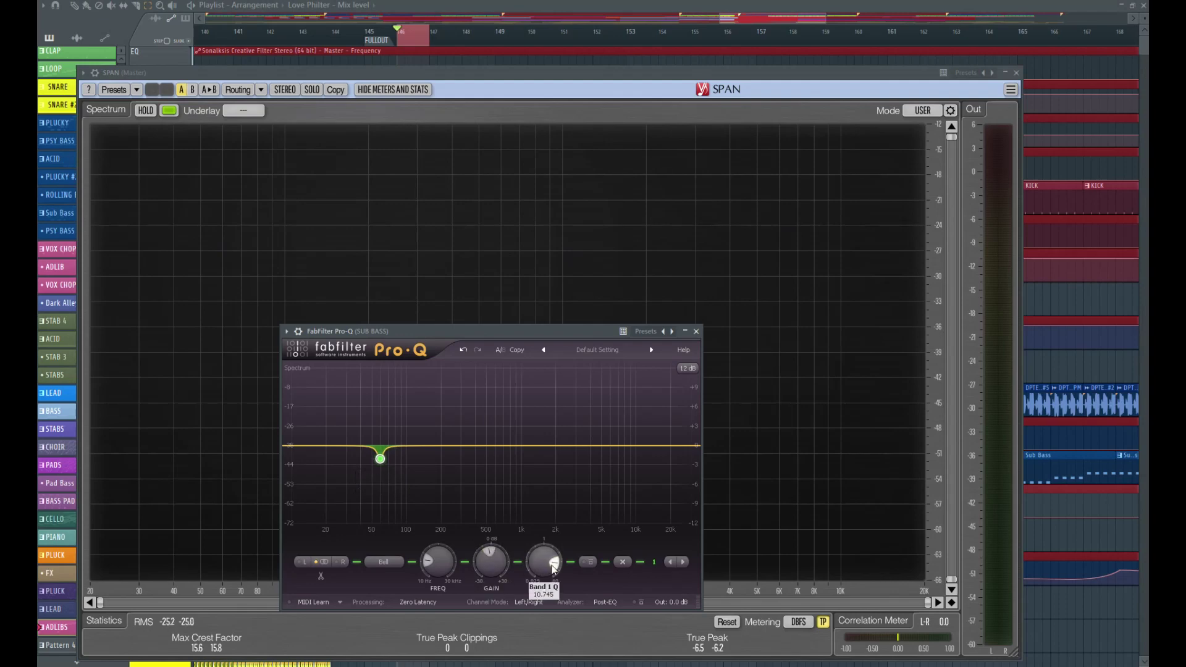
{"action": "left_click_drag", "start_coordinate": [460, 332], "coordinate": [562, 372]}
{"action": "key", "text": "space"}
{"action": "mouse_move", "coordinate": [486, 502]}
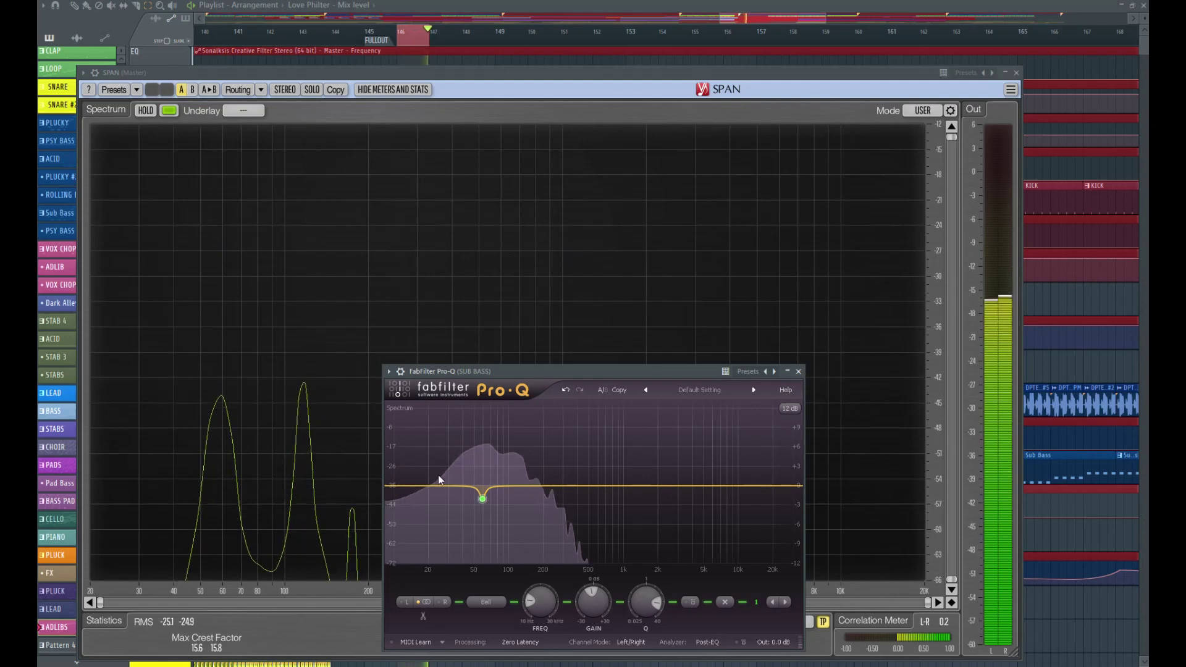
Step: Move the SUB BASS Pro-Q cut to 116 Hz and set its gain to -4 dB
{"action": "mouse_move", "coordinate": [528, 602]}
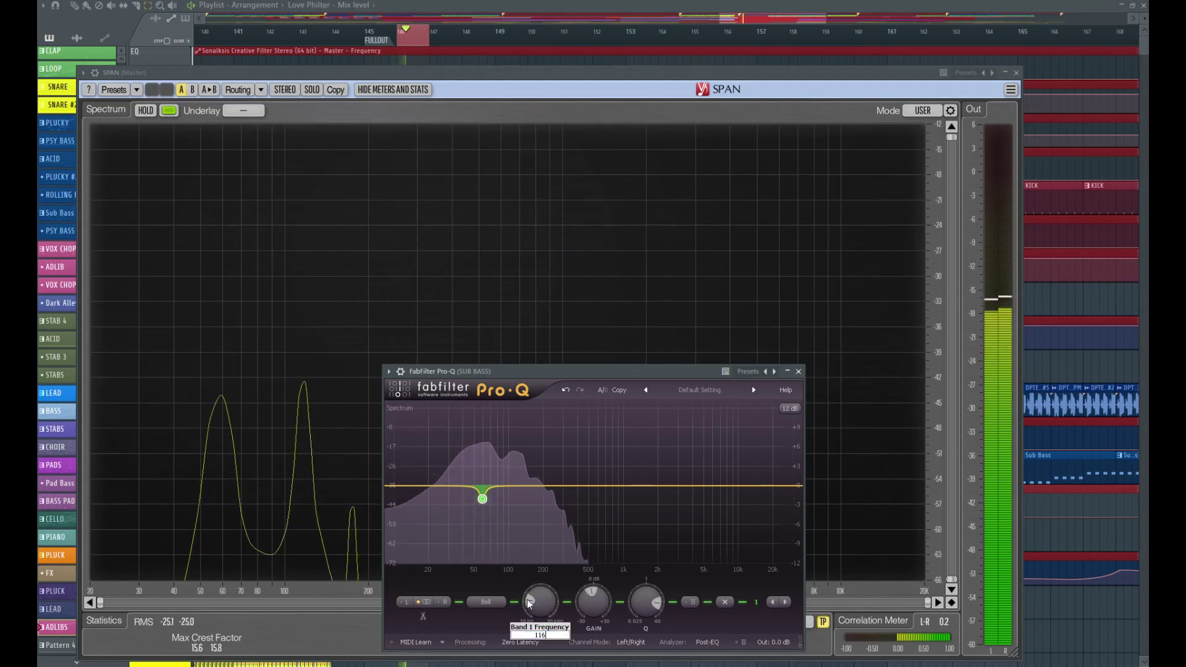
{"action": "left_click", "coordinate": [533, 524]}
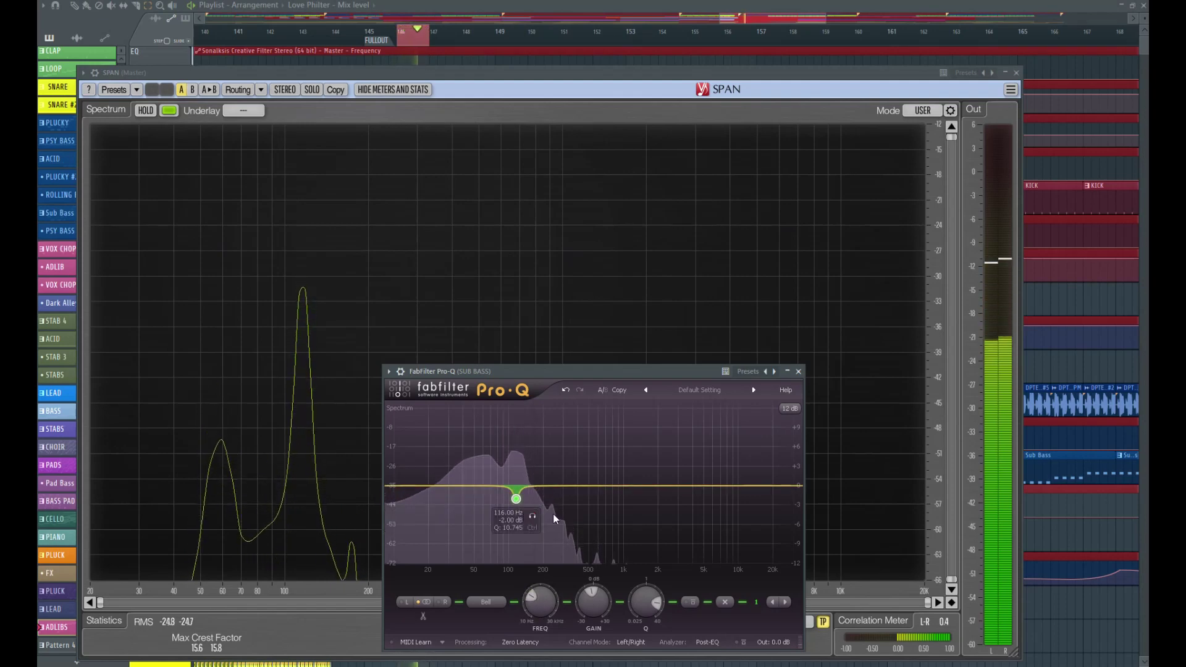
{"action": "mouse_move", "coordinate": [538, 614]}
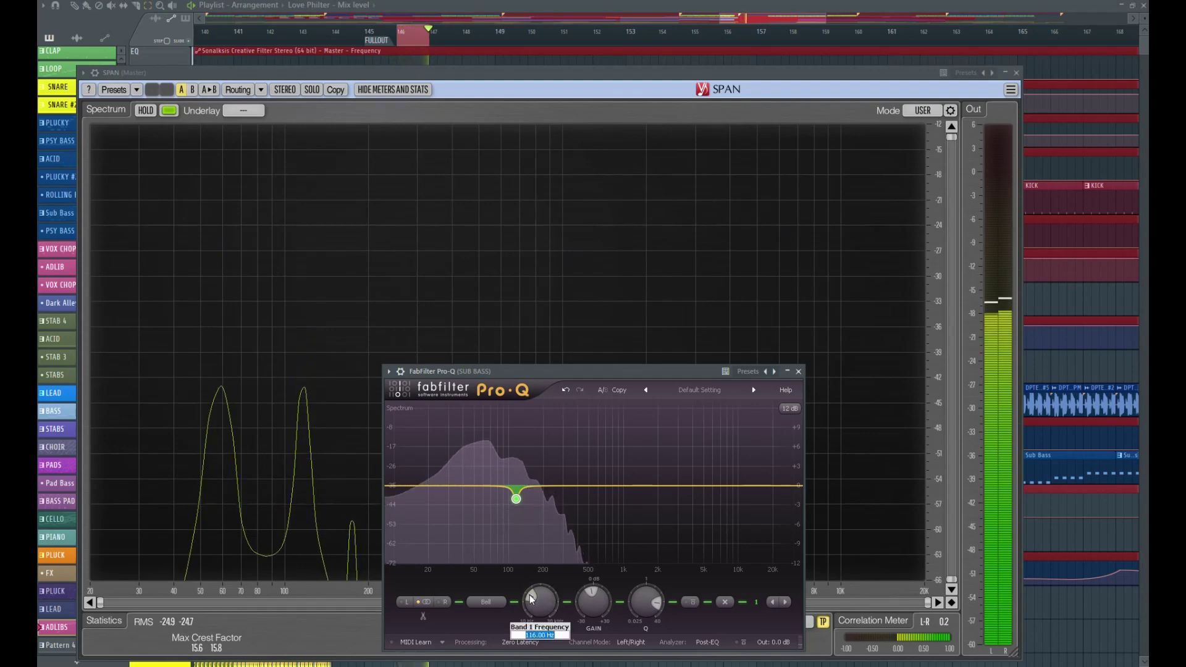
{"action": "double_click", "coordinate": [592, 595]}
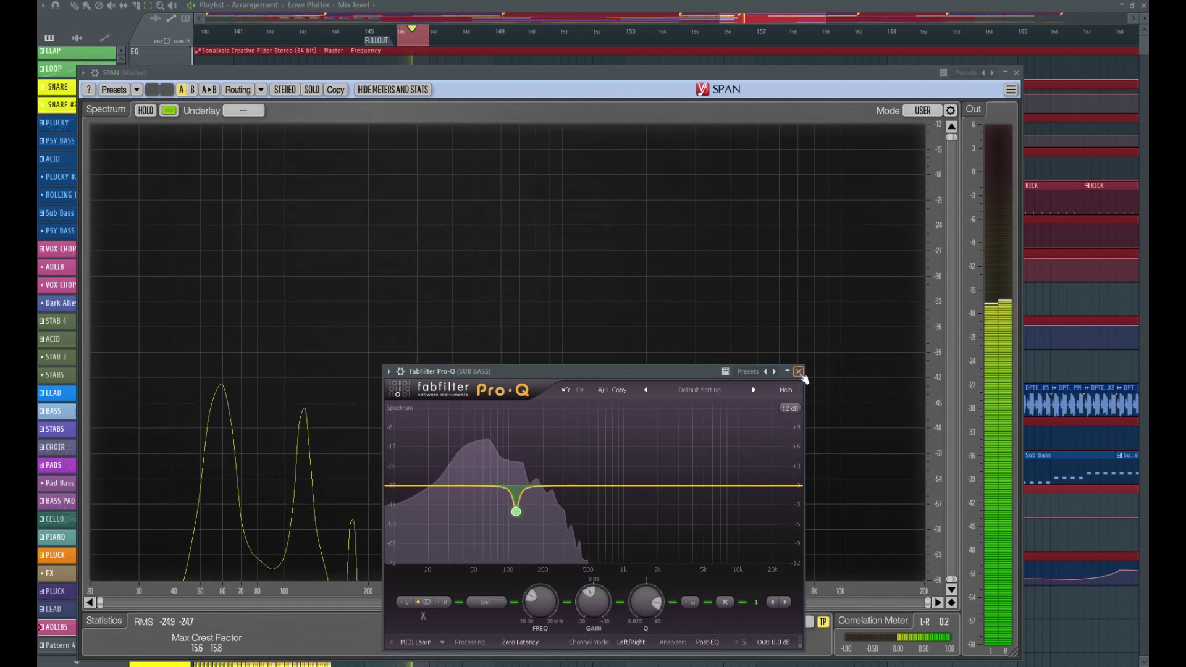
{"action": "left_click", "coordinate": [798, 371]}
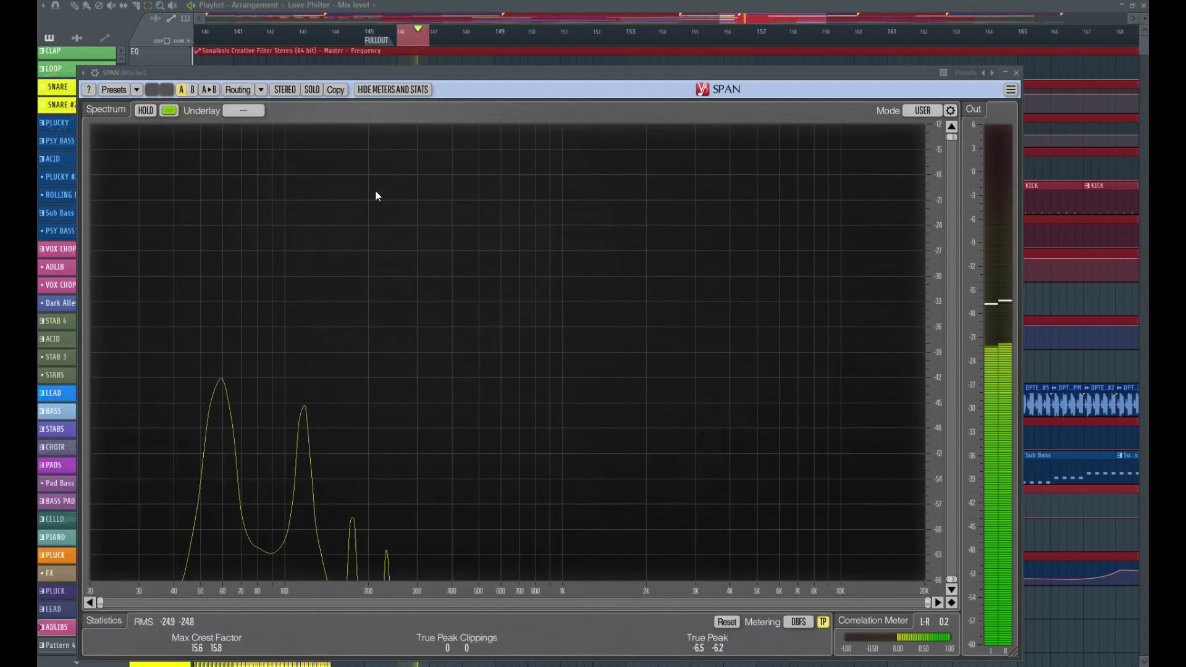
Step: Extend the playback range to bars 145–146 and play it while checking the low frequencies in the master's SPAN
{"action": "left_click", "coordinate": [495, 5]}
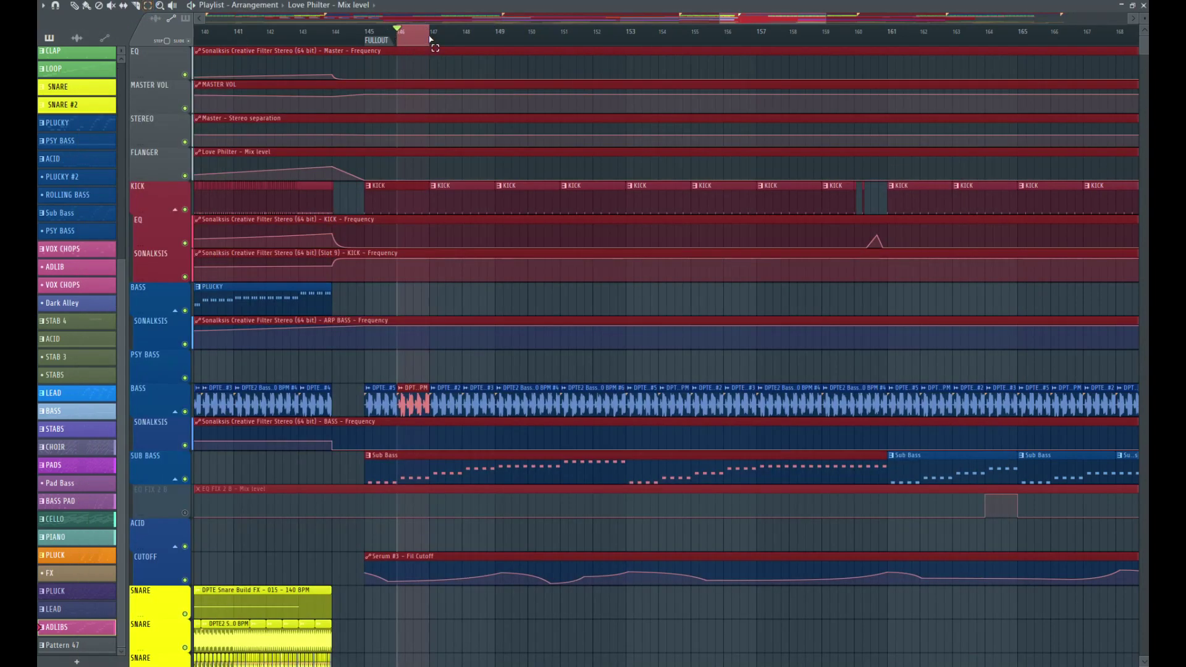
{"action": "left_click_drag", "start_coordinate": [430, 40], "coordinate": [364, 40]}
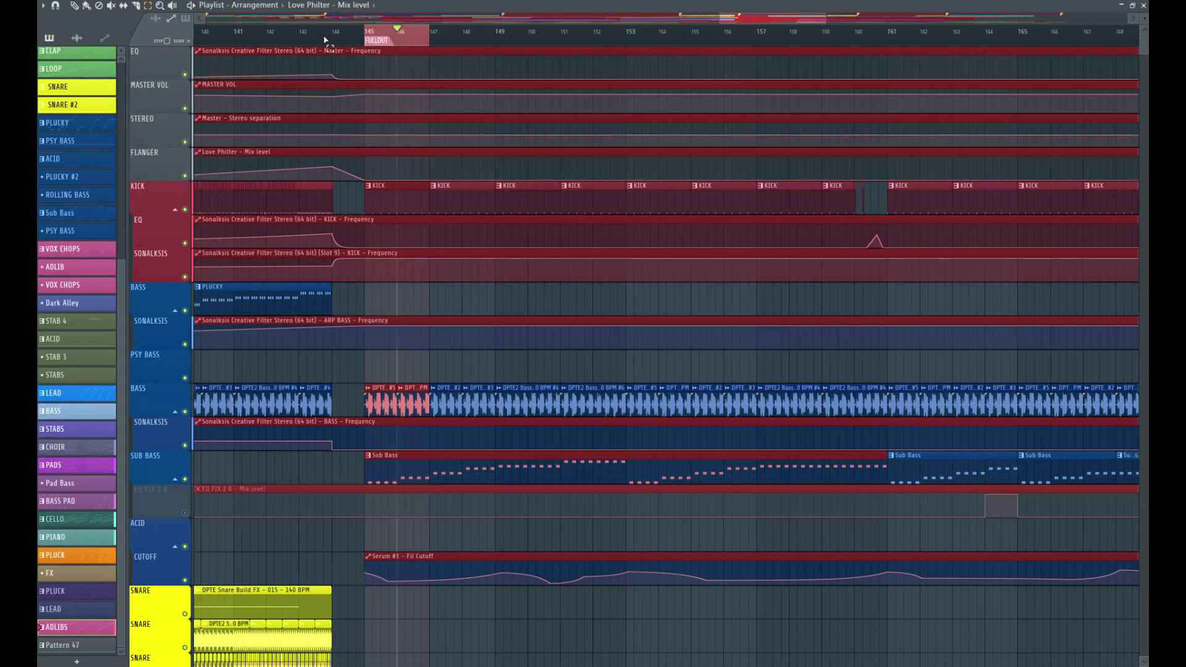
{"action": "key", "text": "space"}
{"action": "key", "text": "space"}
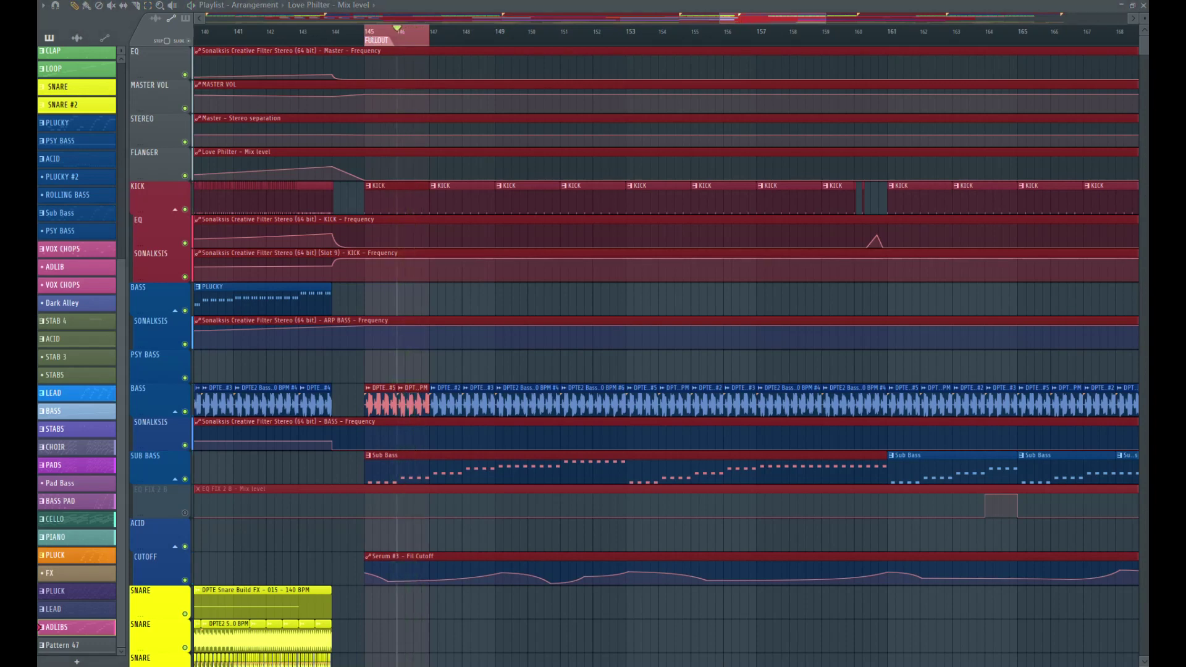
{"action": "key", "text": "space"}
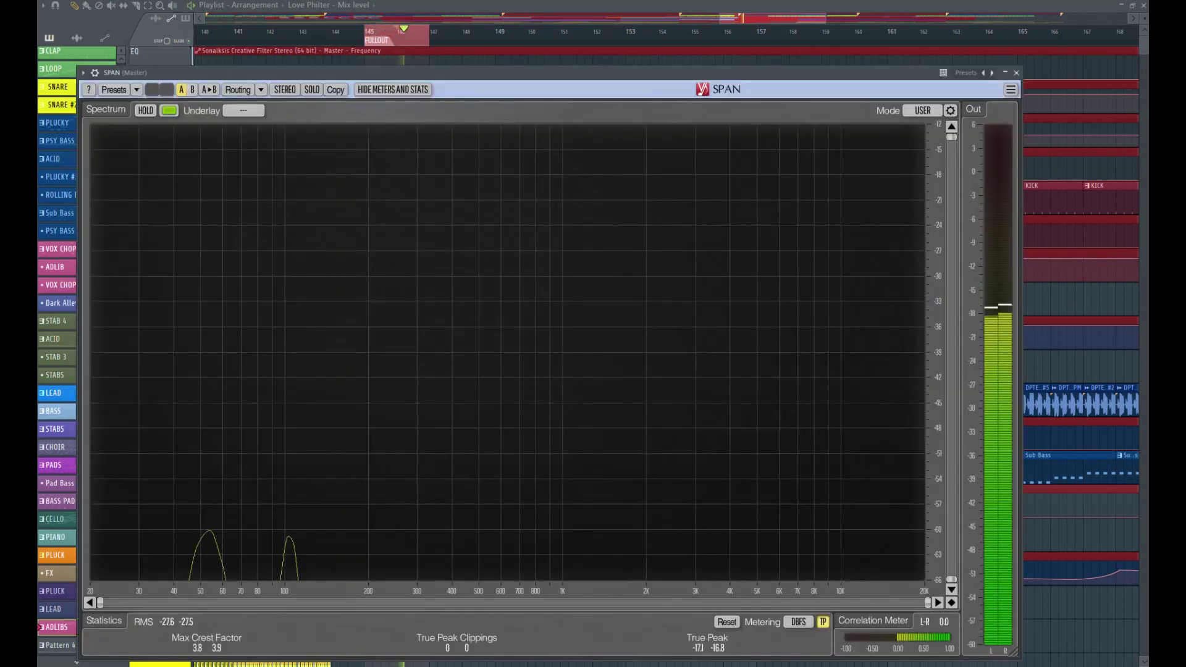
{"action": "mouse_move", "coordinate": [307, 431]}
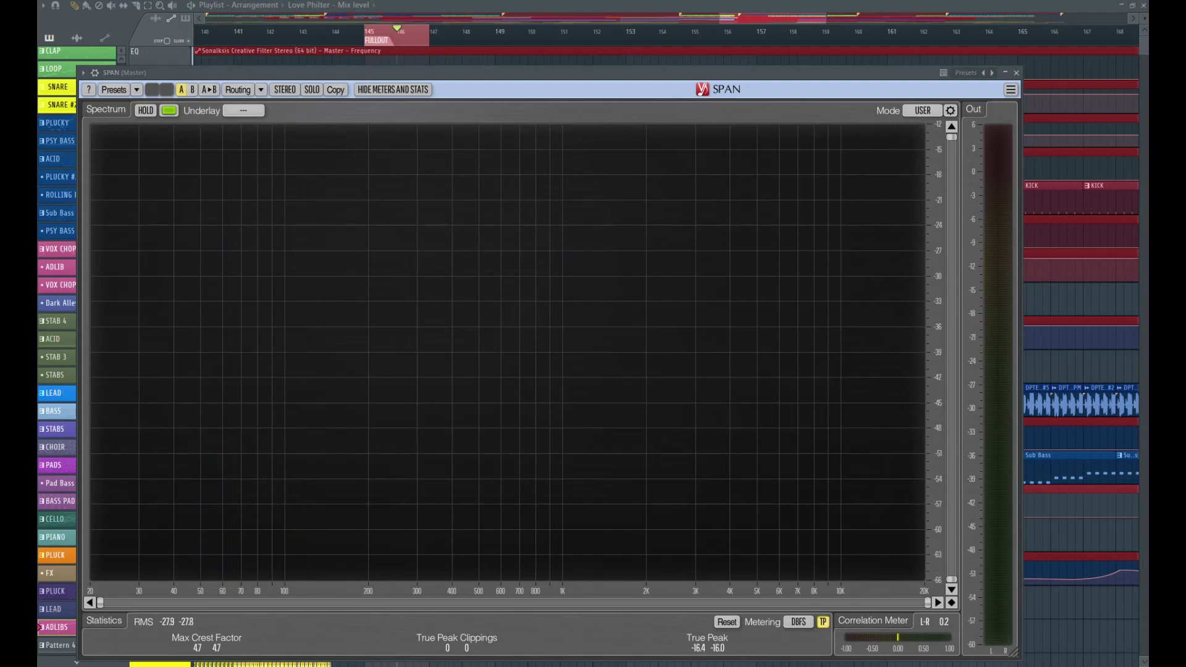
{"action": "key", "text": "space"}
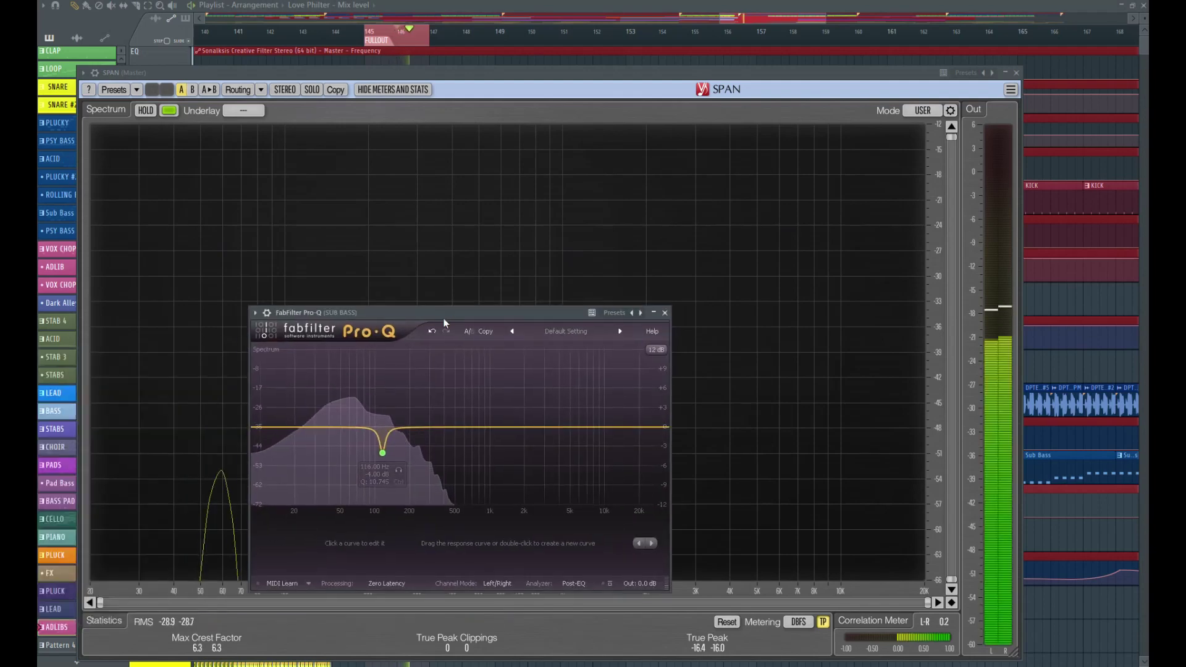
Step: Set the 116 Hz cut in the SUB BASS Pro-Q to a Q of 7 and a gain of -8 dB
{"action": "left_click_drag", "start_coordinate": [384, 437], "coordinate": [383, 490]}
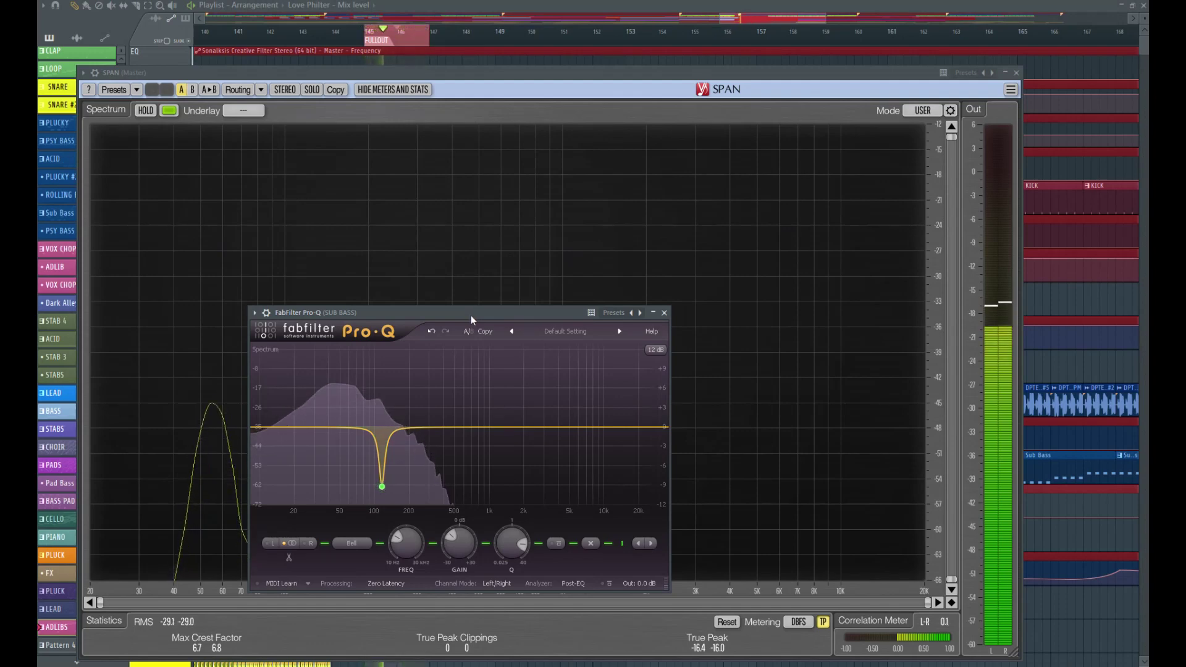
{"action": "mouse_move", "coordinate": [383, 492]}
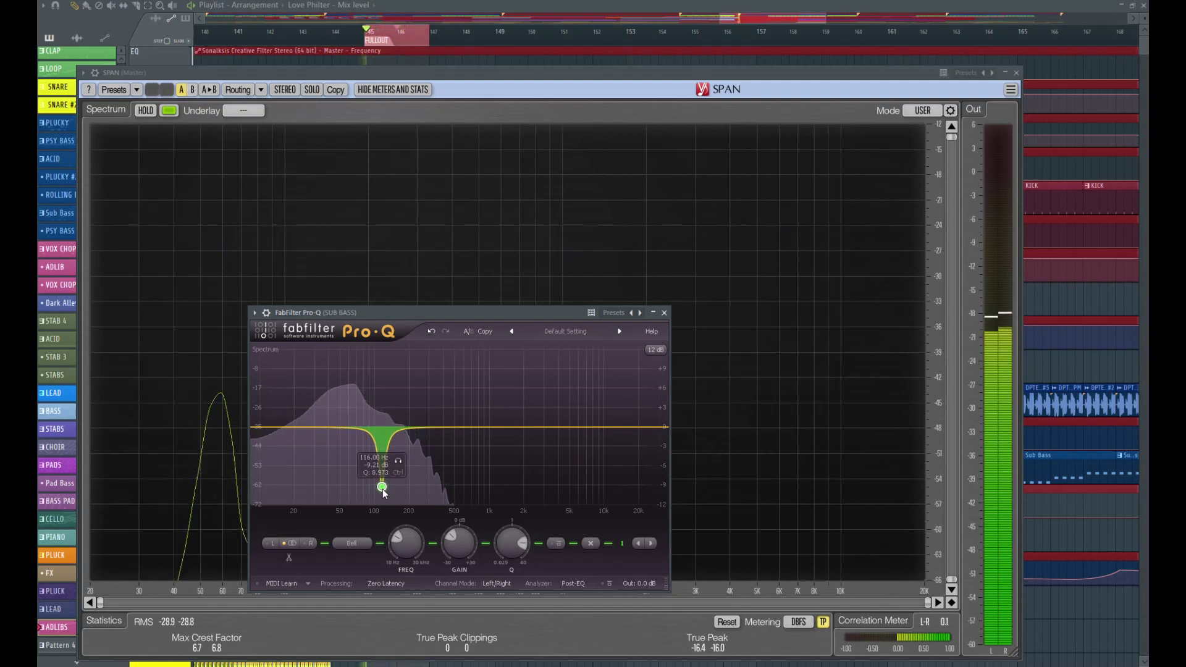
{"action": "left_click_drag", "start_coordinate": [523, 548], "coordinate": [522, 546]}
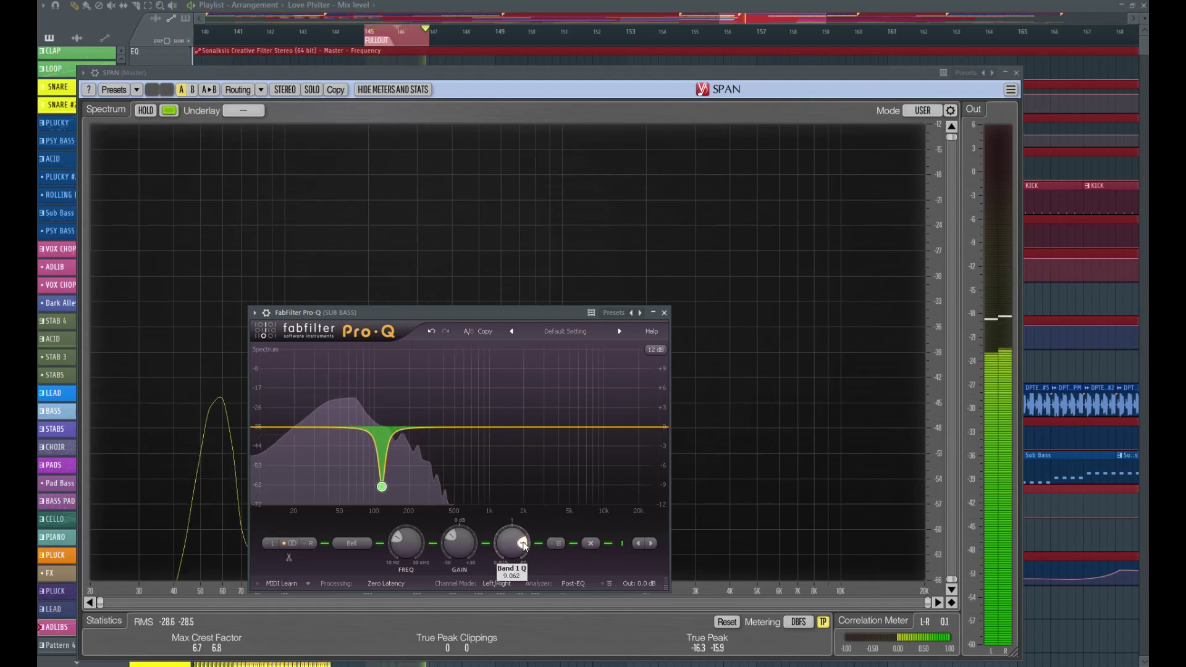
{"action": "type", "text": "7"}
{"action": "key", "text": "Return"}
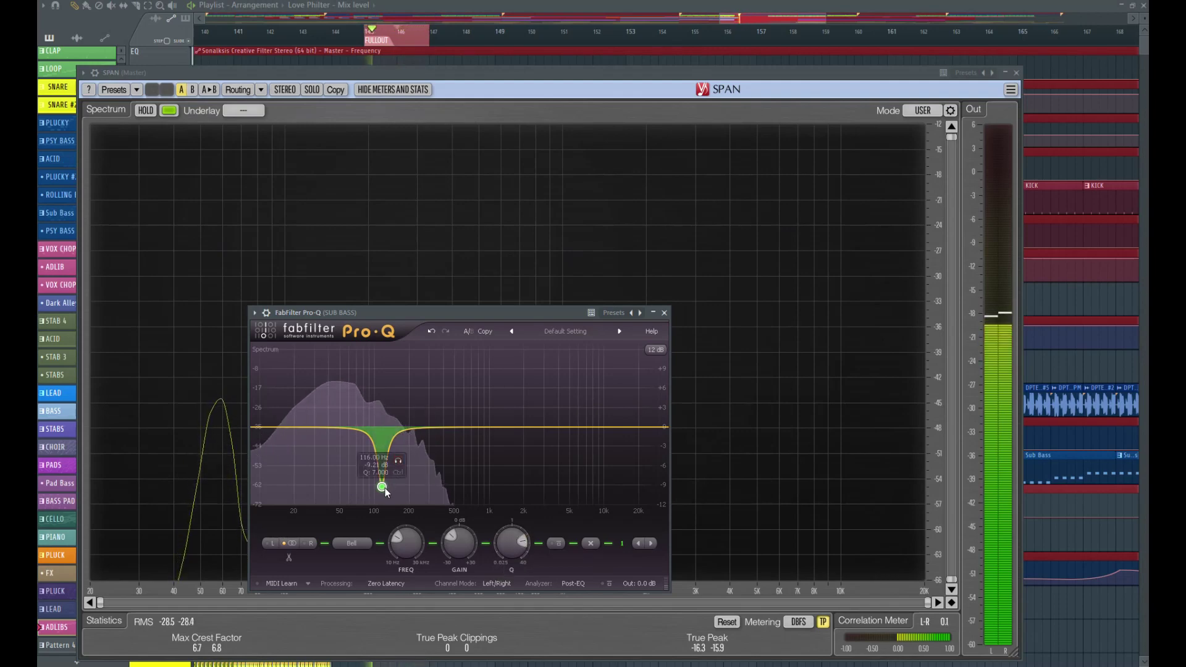
{"action": "double_click", "coordinate": [451, 537]}
{"action": "type", "text": "-8"}
{"action": "key", "text": "Return"}
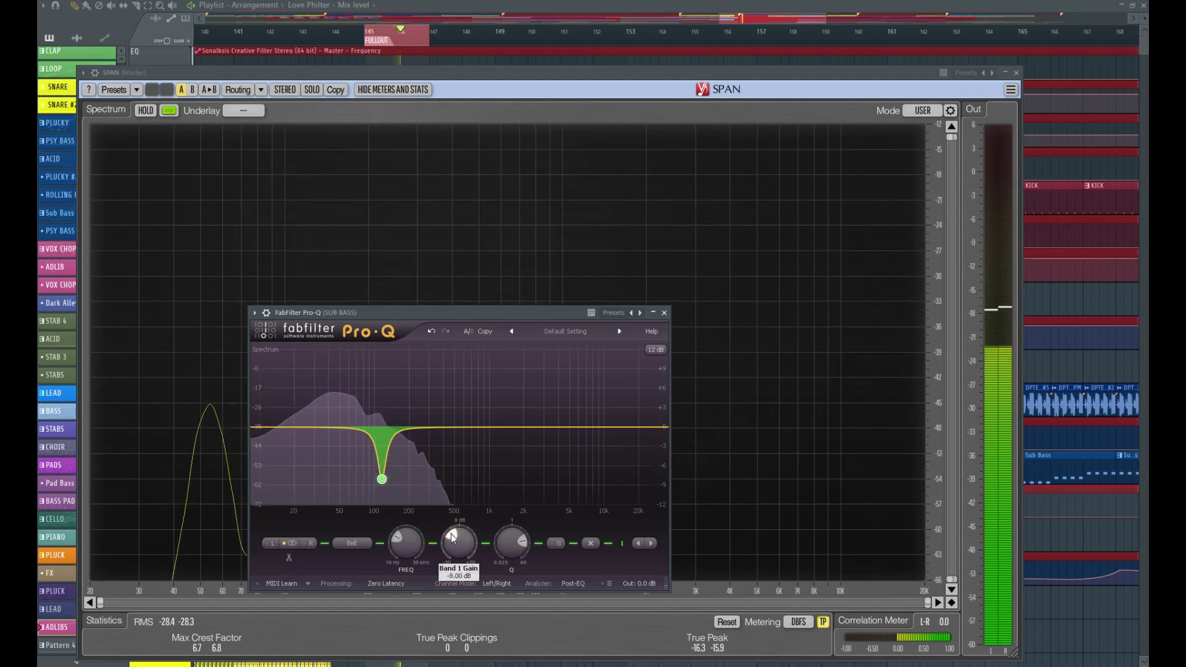
{"action": "left_click", "coordinate": [665, 313]}
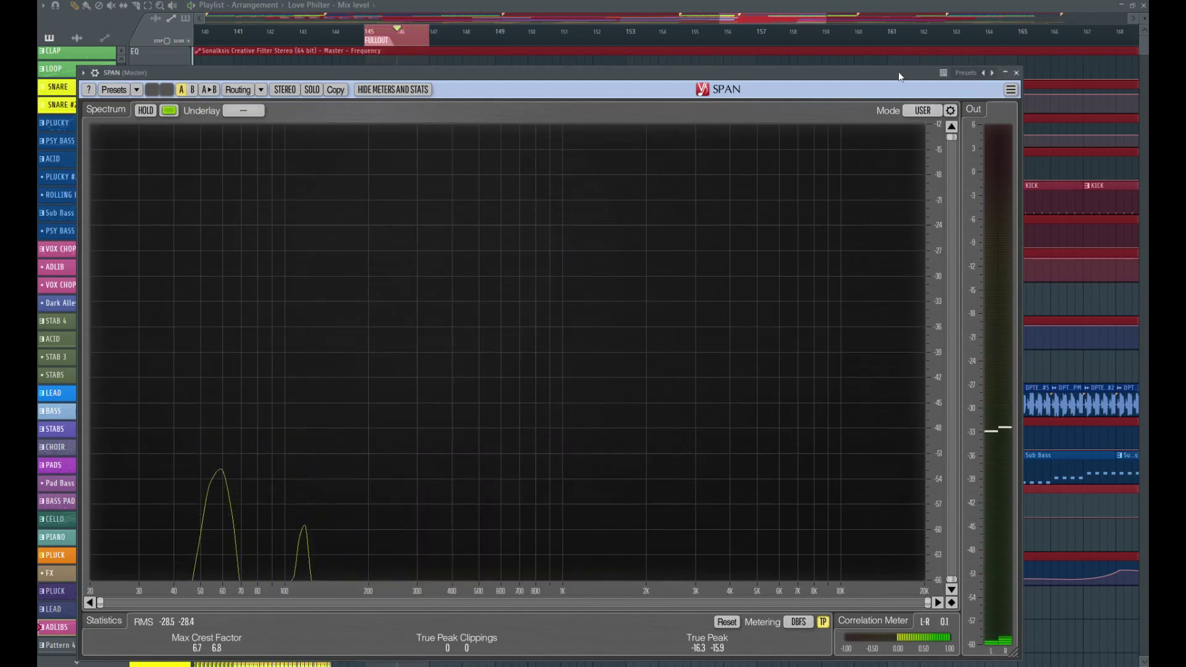
{"action": "left_click", "coordinate": [1012, 74]}
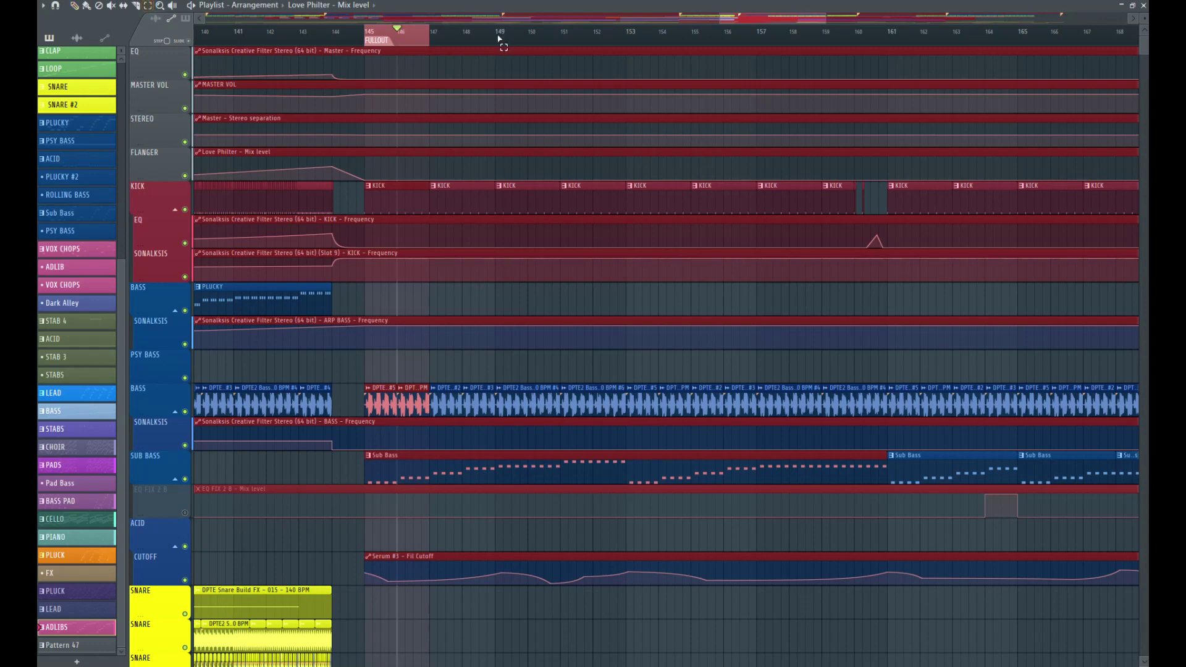
Step: Extend the playback range to bars 145–148 and replay the FULLOUT start with the clip selection cleared
{"action": "left_click_drag", "start_coordinate": [497, 39], "coordinate": [406, 42]}
{"action": "key", "text": "space"}
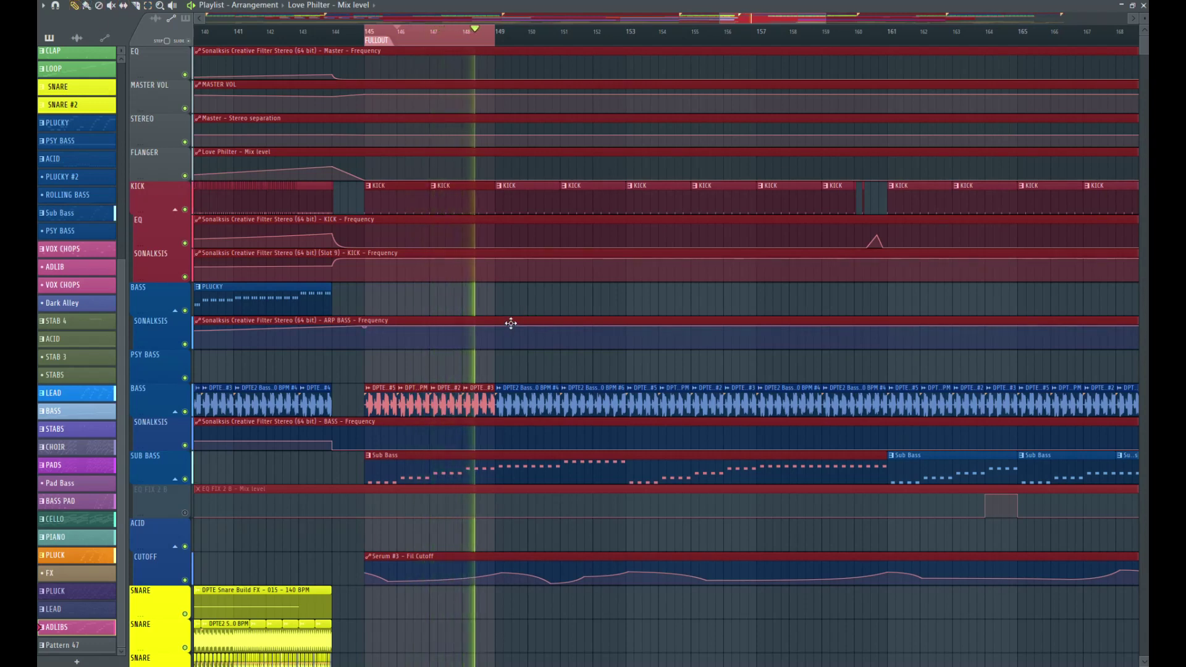
{"action": "left_click", "coordinate": [524, 308], "text": "ctrl"}
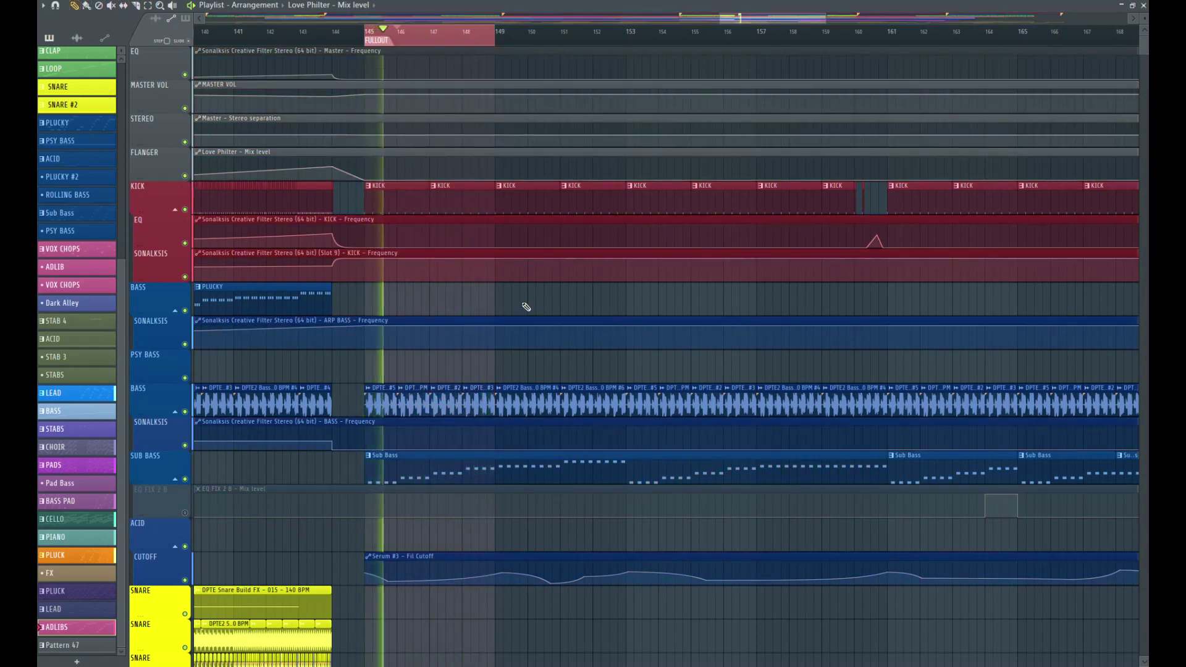
{"action": "key", "text": "space"}
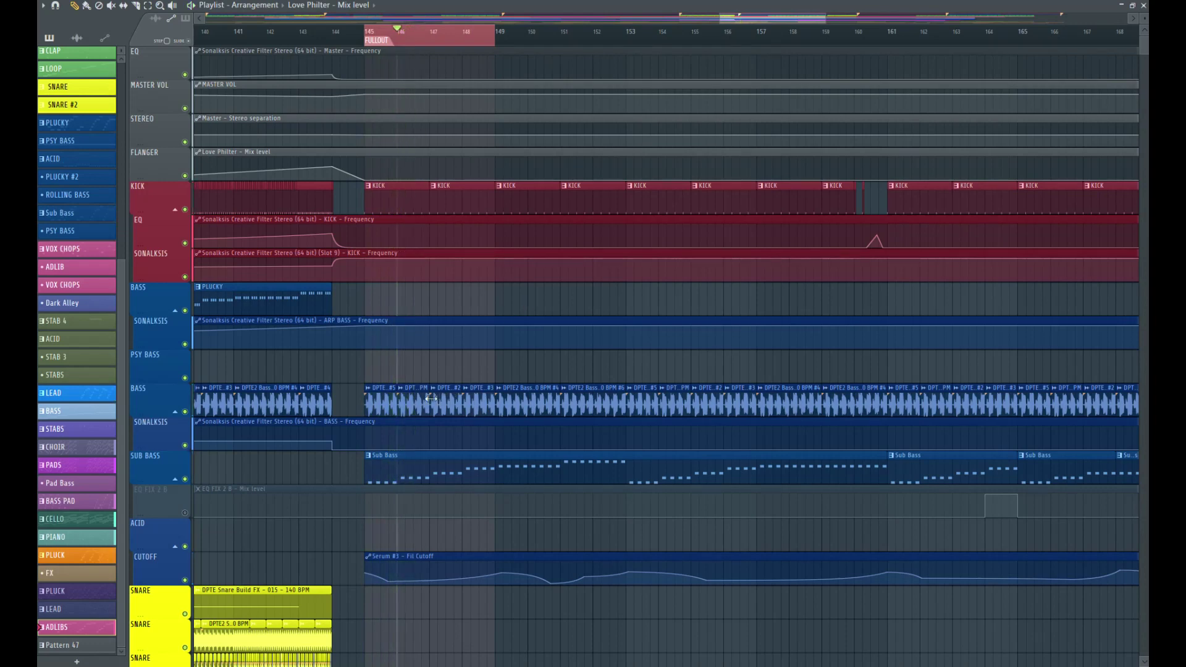
{"action": "key", "text": "space"}
{"action": "key", "text": "space"}
{"action": "key", "text": "space"}
{"action": "key", "text": "space"}
{"action": "key", "text": "space"}
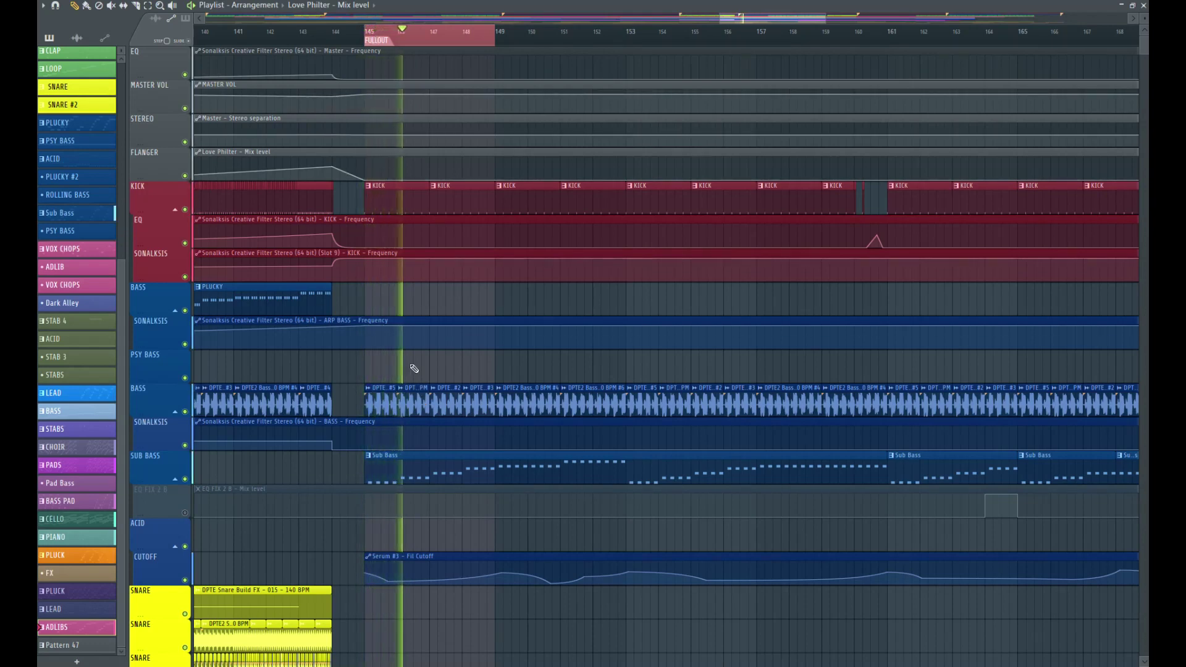
{"action": "key", "text": "space"}
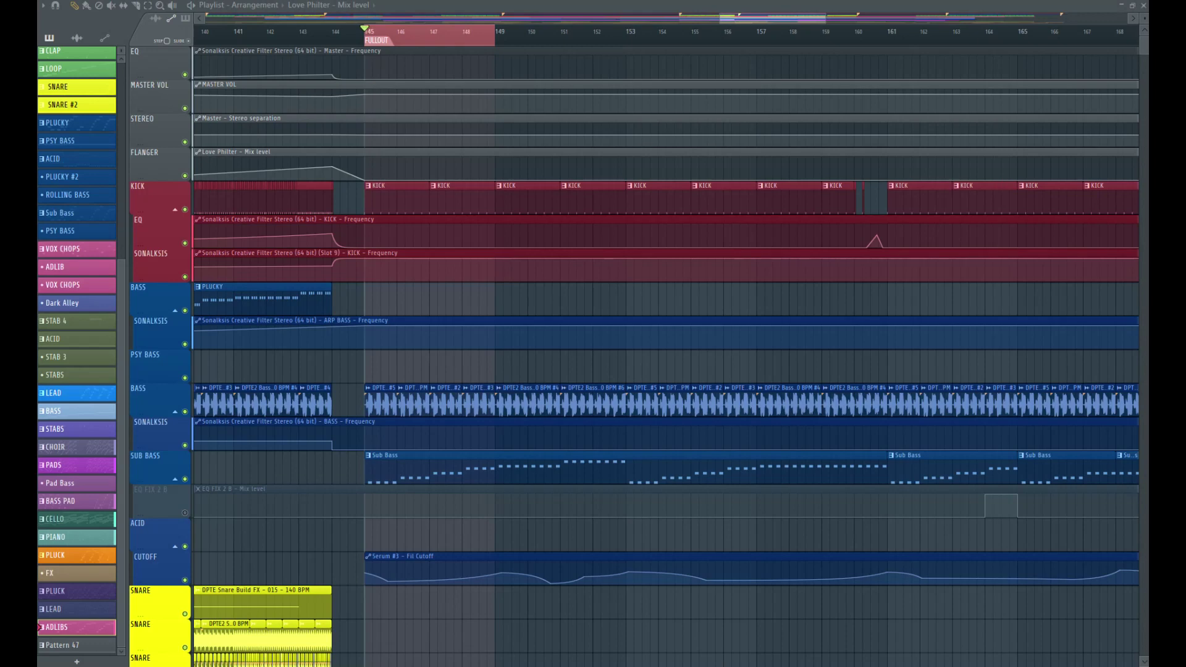
Step: Solo the 116 Hz band in the SUB BASS Pro-Q to audition it, and widen the cut to a Q of about 4.5
{"action": "key", "text": "space"}
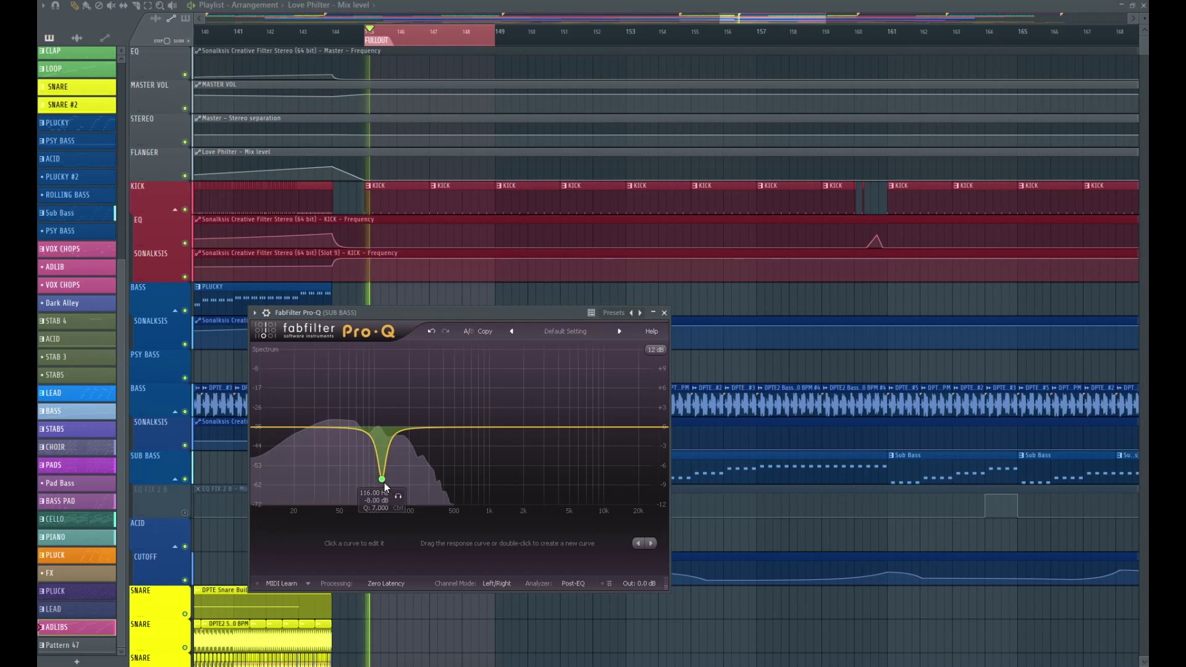
{"action": "left_click", "coordinate": [382, 480]}
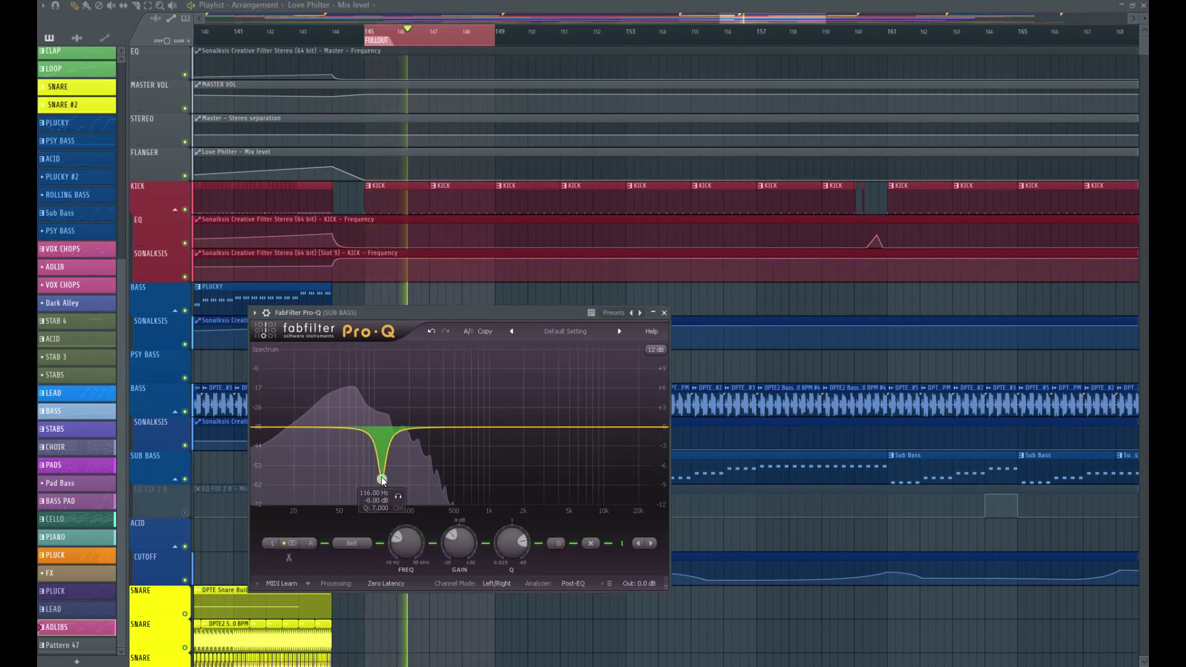
{"action": "left_click", "coordinate": [398, 497]}
{"action": "key", "text": "space"}
{"action": "key", "text": "space"}
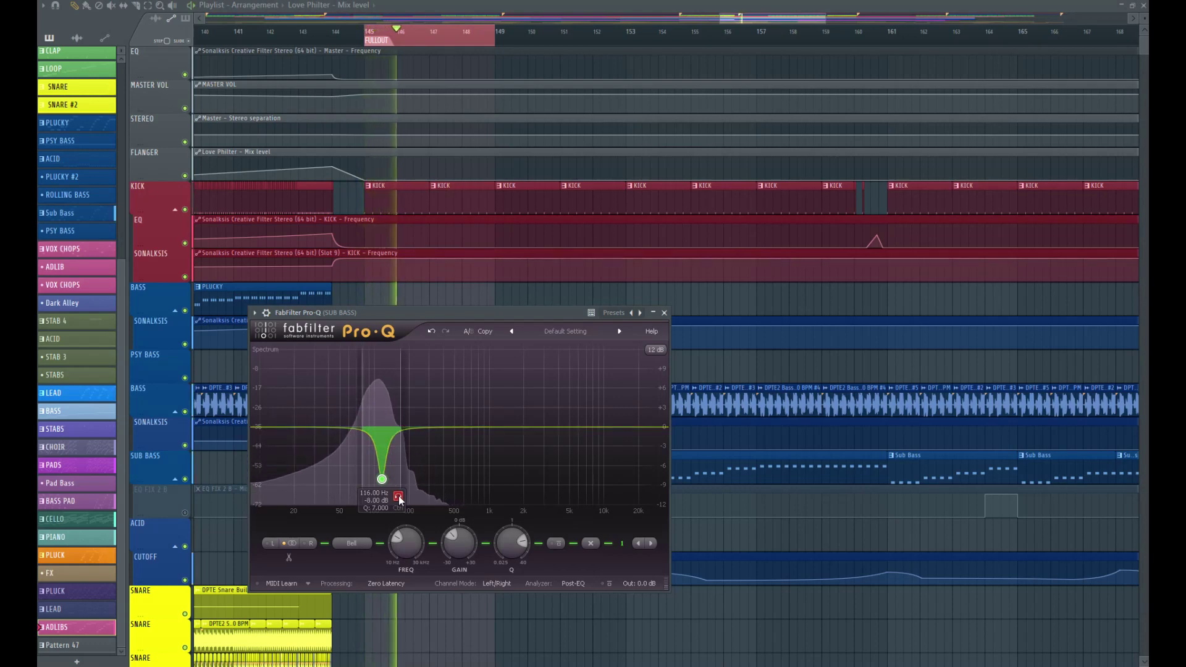
{"action": "left_click", "coordinate": [398, 497]}
{"action": "key", "text": "space"}
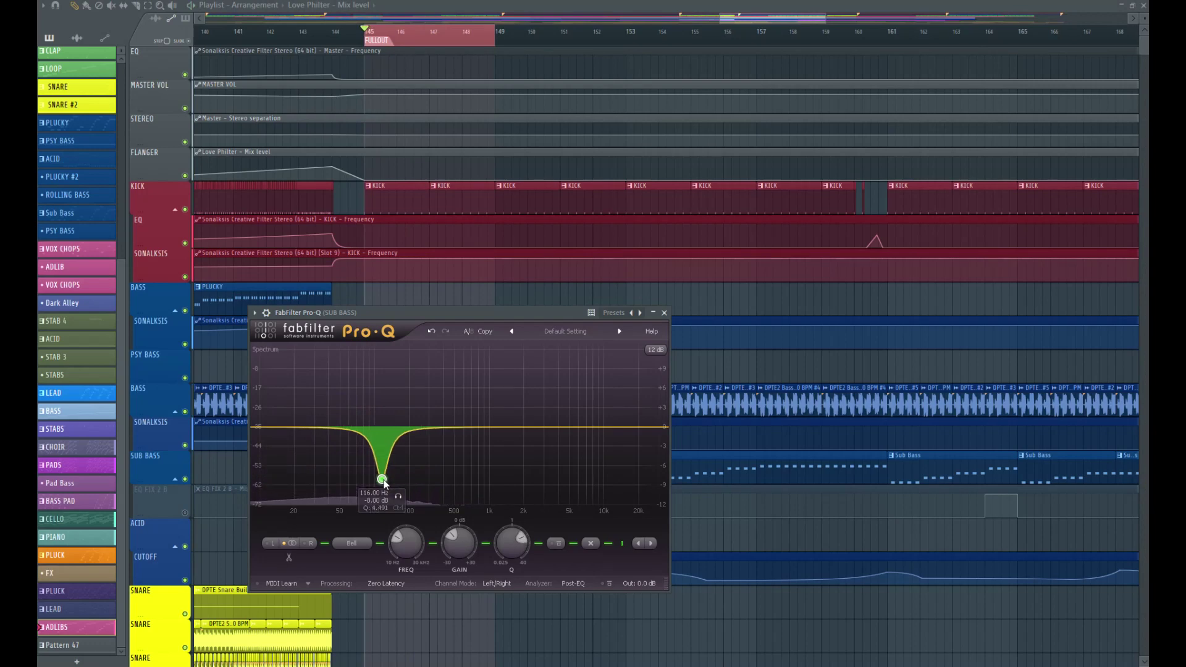
Step: Adjust the SUB BASS cut to about 115 Hz and -9.4 dB with a Q of about 4.4 during playback
{"action": "key", "text": "space"}
{"action": "left_click_drag", "start_coordinate": [433, 315], "coordinate": [714, 263]}
{"action": "scroll", "coordinate": [656, 434], "scroll_direction": "down", "scroll_amount": 5}
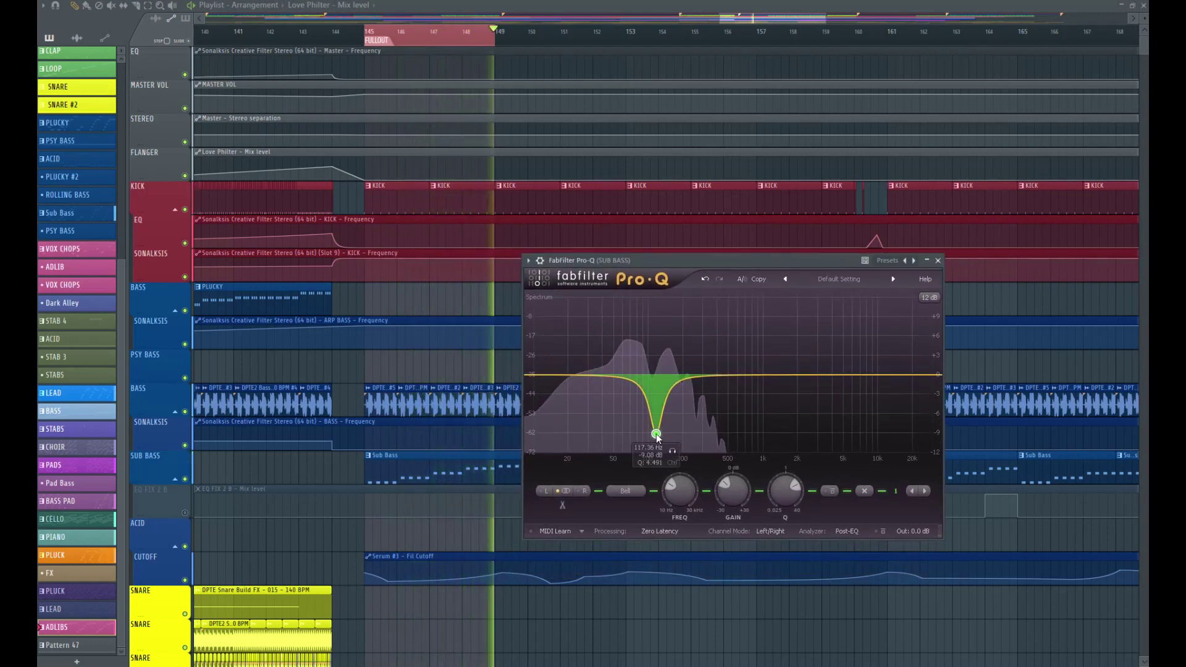
{"action": "scroll", "coordinate": [655, 440], "scroll_direction": "down", "scroll_amount": 1}
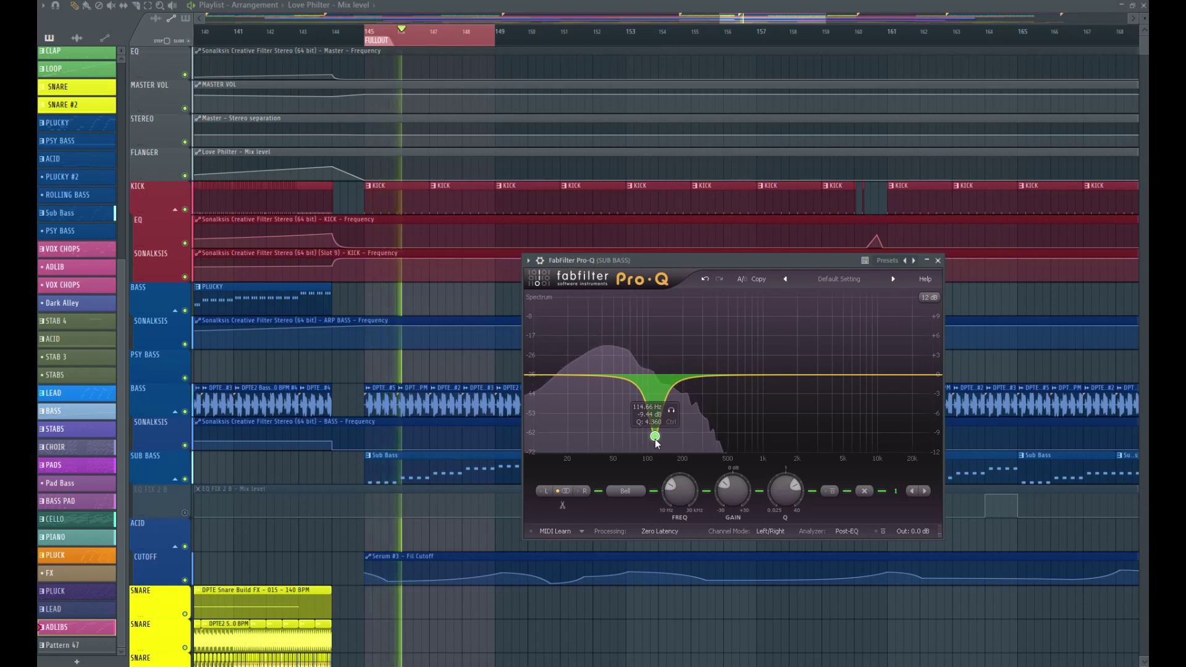
Step: Set the Pro-Q display range to 30 dB and the SUB BASS cut's gain to -11 dB
{"action": "left_click", "coordinate": [930, 298]}
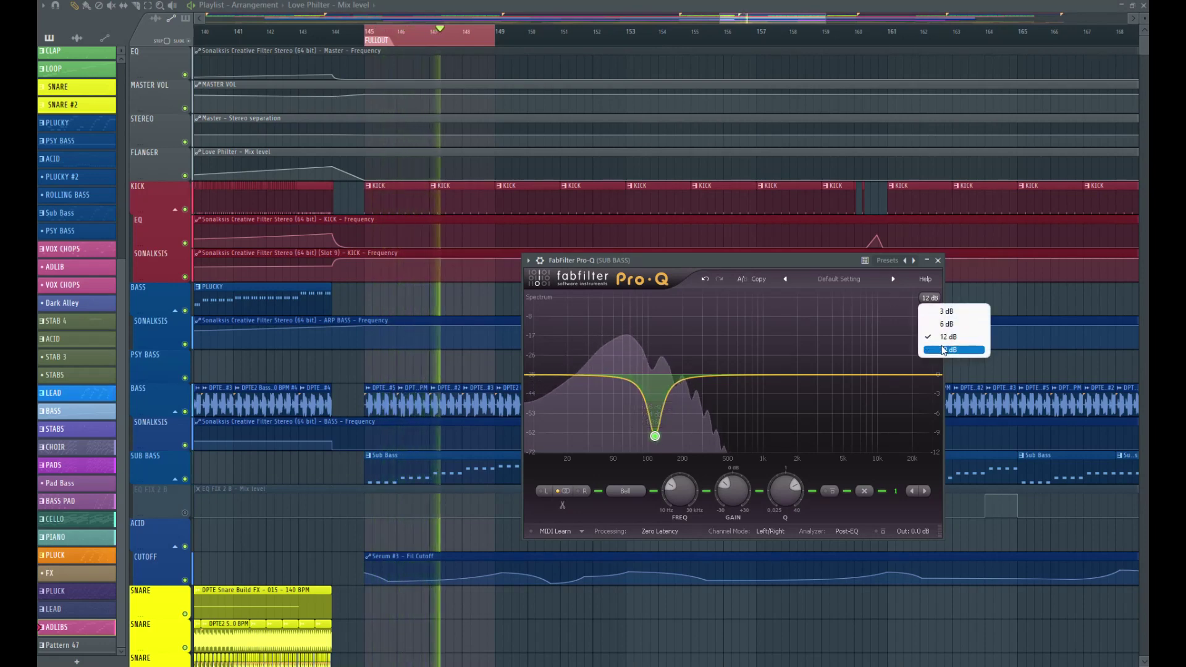
{"action": "left_click", "coordinate": [952, 342]}
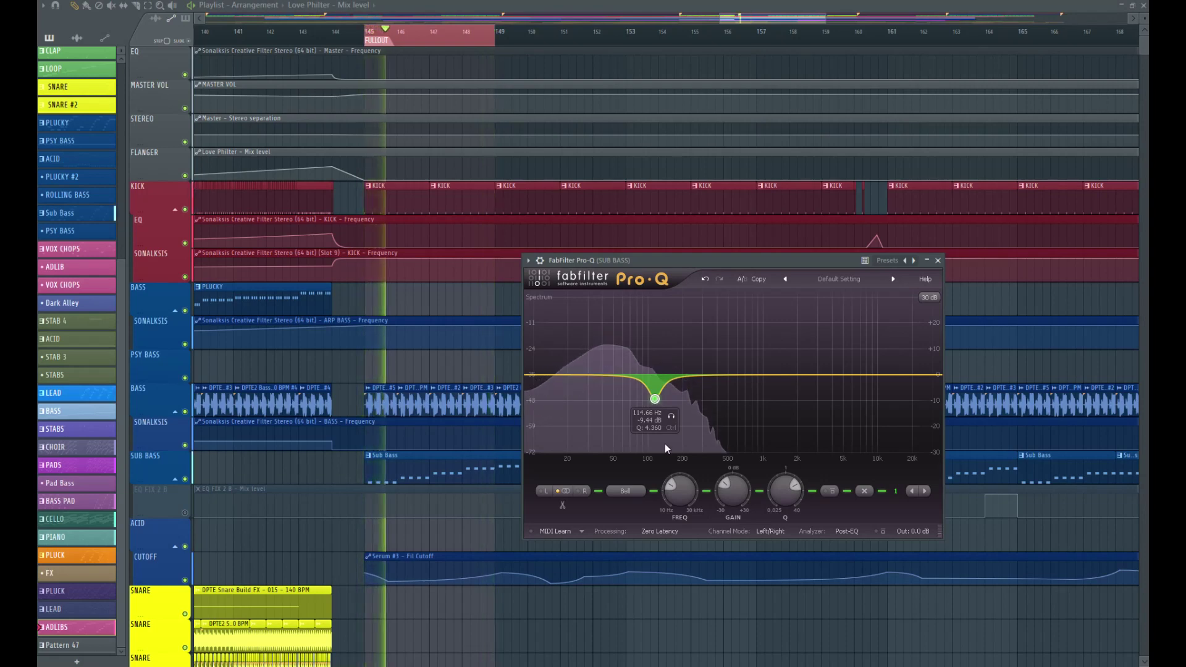
{"action": "double_click", "coordinate": [726, 492]}
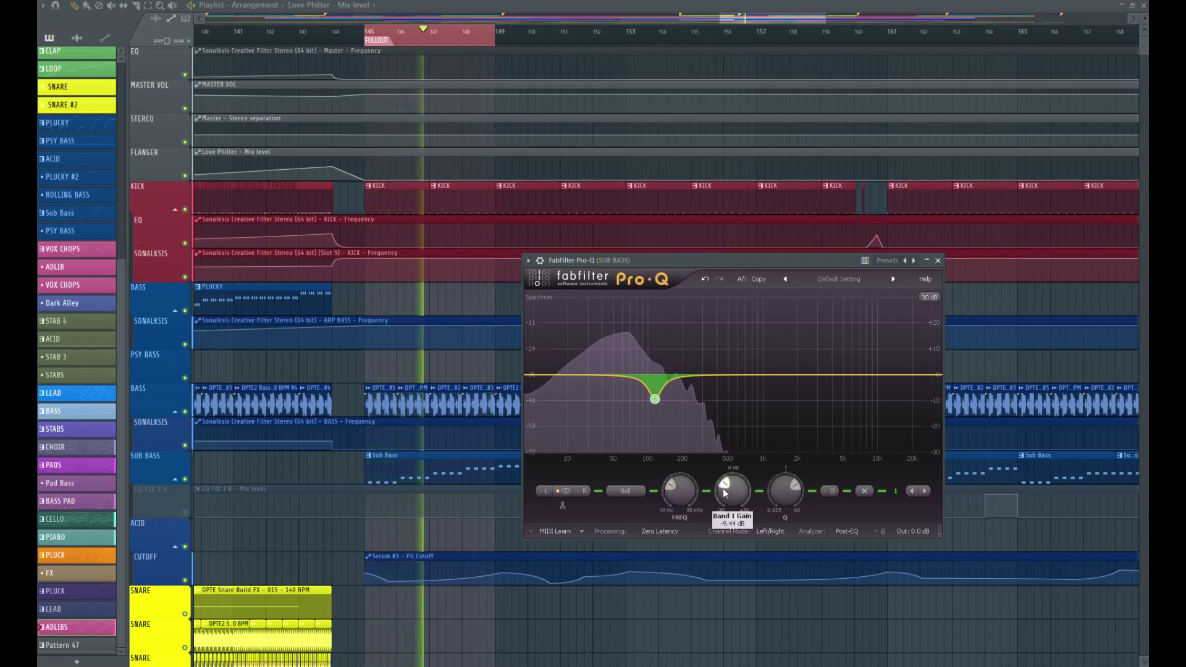
{"action": "type", "text": "-11"}
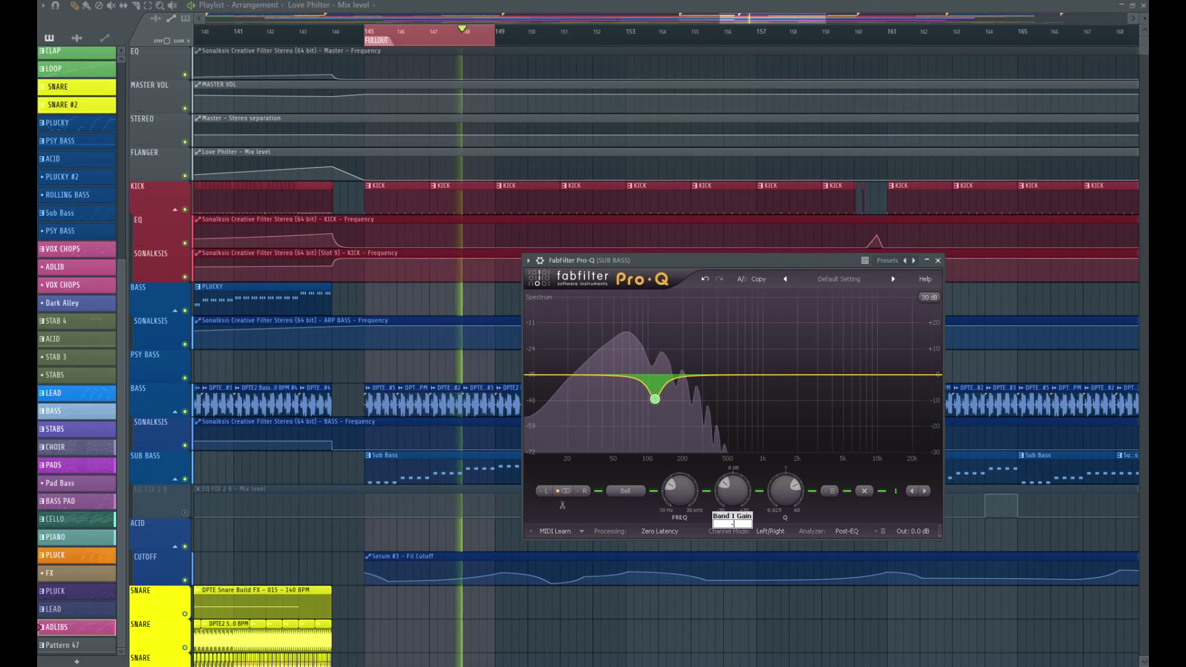
{"action": "key", "text": "Return"}
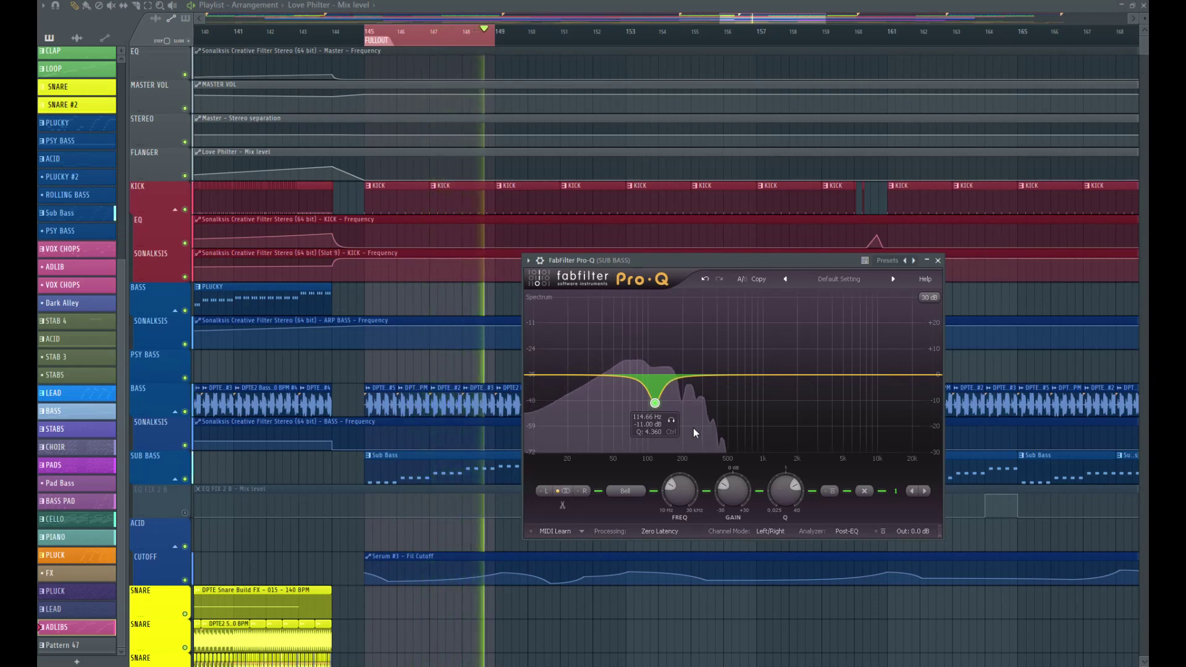
{"action": "key", "text": "space"}
{"action": "left_click", "coordinate": [938, 261]}
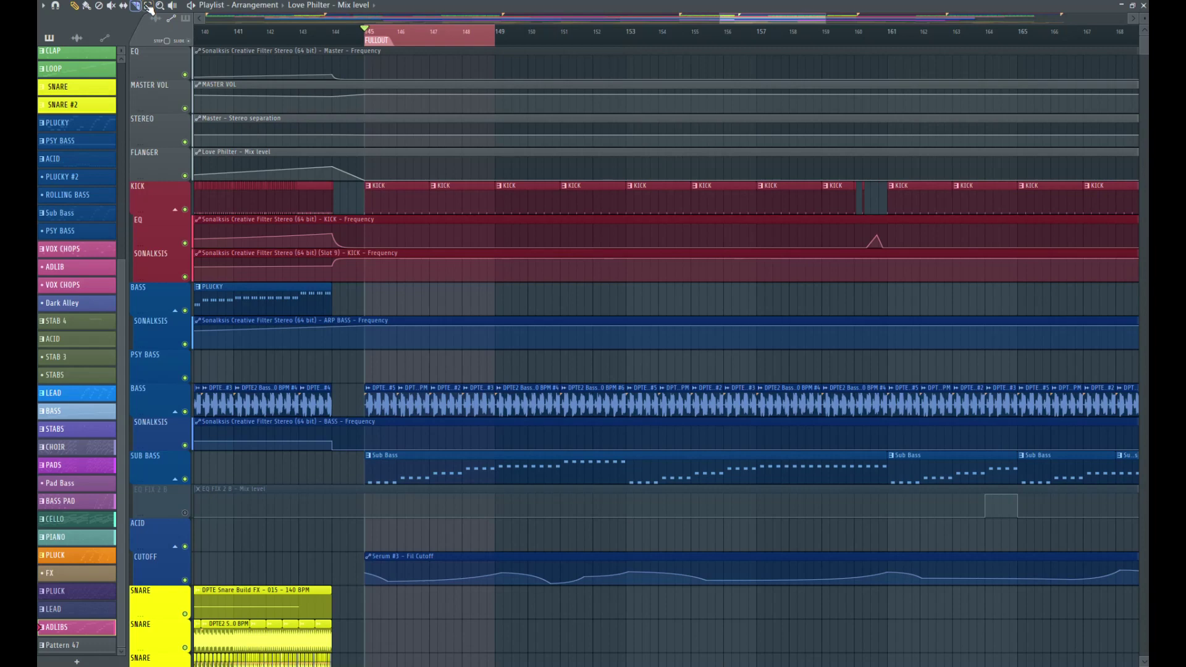
Step: Set the playback range to bars 149–152 and audition it with the clip selection cleared
{"action": "left_click_drag", "start_coordinate": [629, 45], "coordinate": [495, 37]}
{"action": "key", "text": "space"}
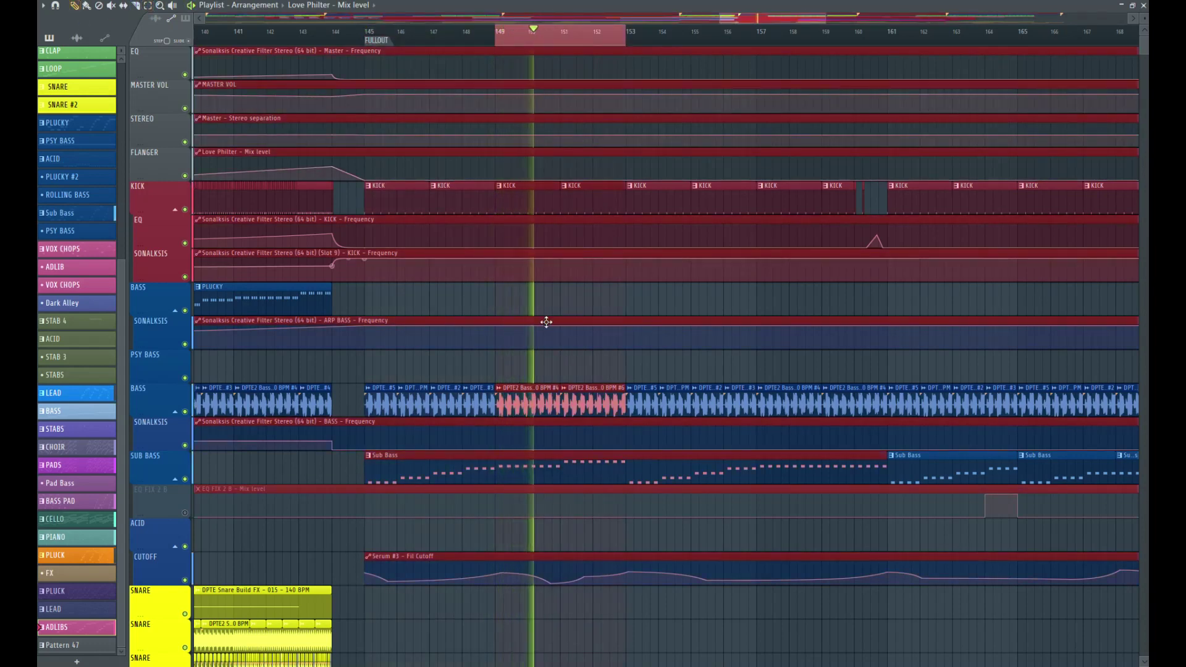
{"action": "left_click", "coordinate": [580, 362]}
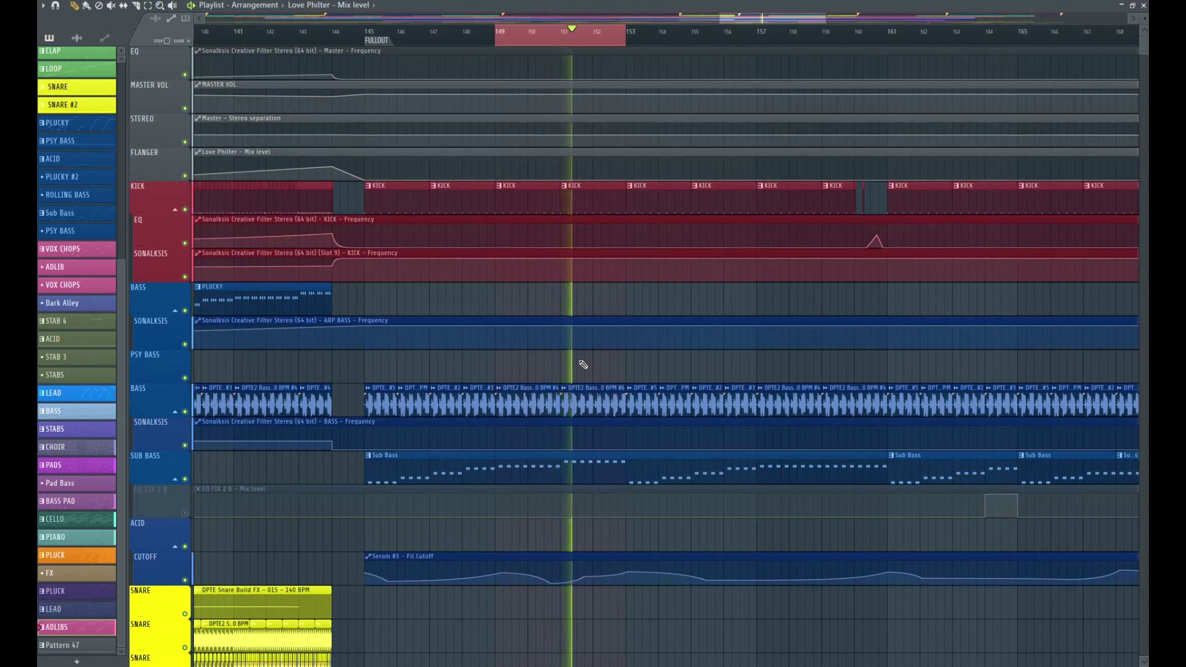
{"action": "key", "text": "space"}
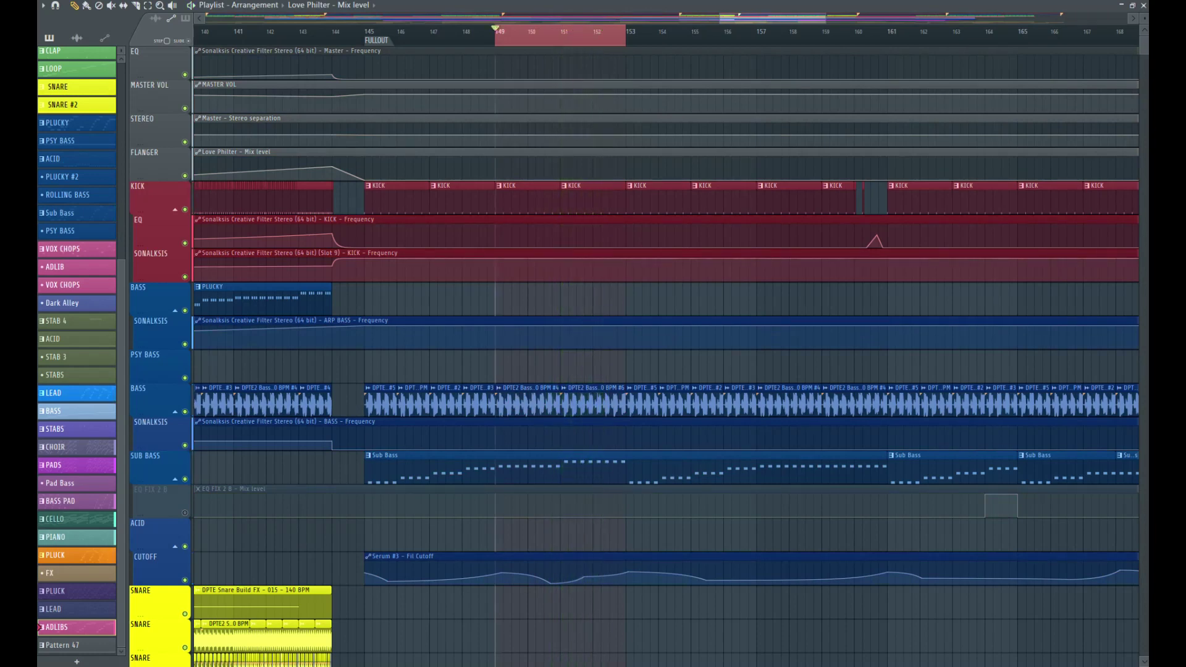
{"action": "key", "text": "space"}
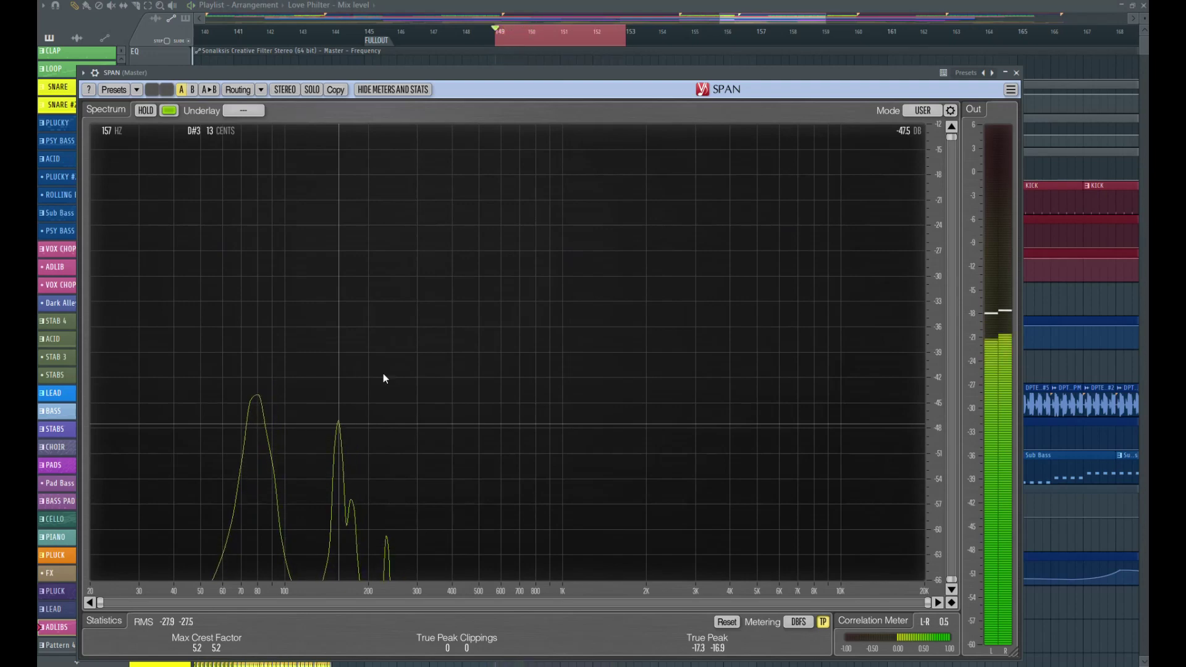
Step: Move the SPAN analyzer aside, and extend the playback range to bars 145–152 for another listen
{"action": "left_click_drag", "start_coordinate": [545, 86], "coordinate": [14, 220]}
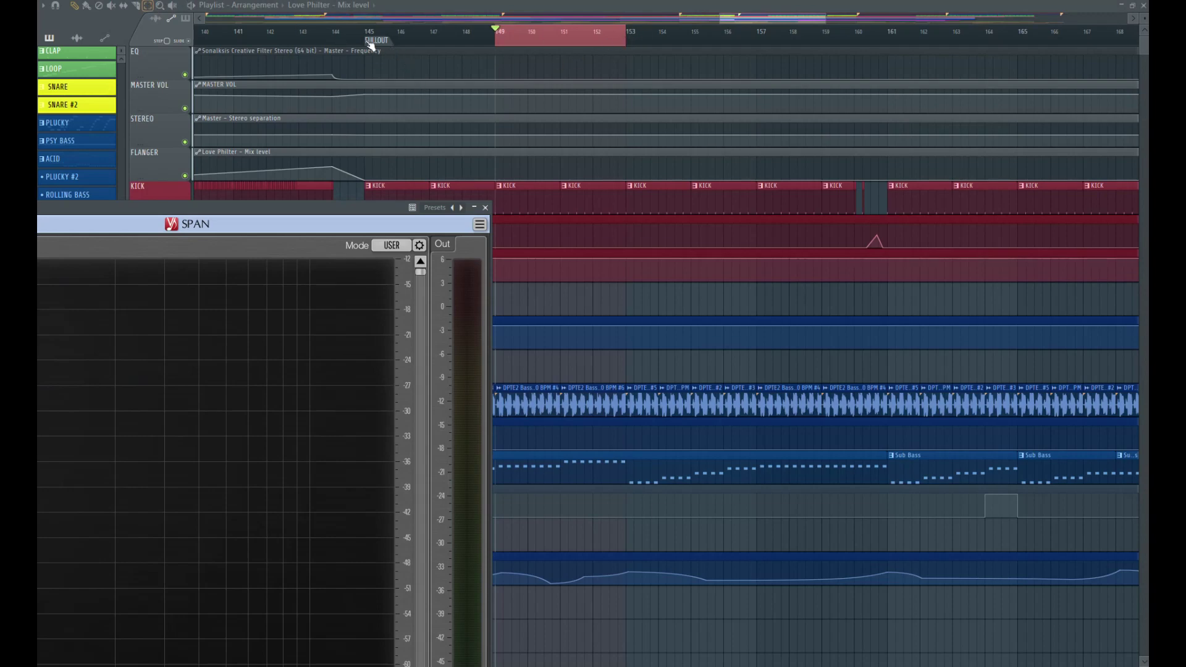
{"action": "left_click_drag", "start_coordinate": [370, 37], "coordinate": [605, 52]}
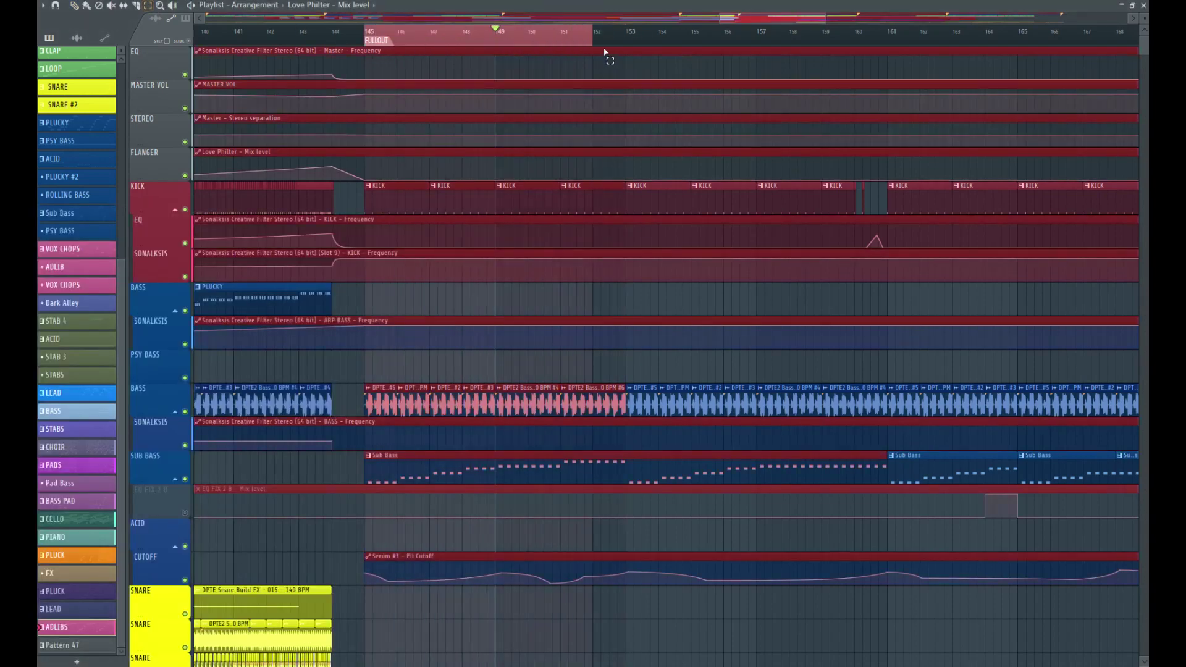
{"action": "key", "text": "space"}
{"action": "key", "text": "space"}
{"action": "key", "text": "space"}
Step: Add a narrow +2 dB bell boost at 104 Hz with a Q of about 11.2 to the SUB BASS Pro-Q
{"action": "left_click_drag", "start_coordinate": [38, 192], "coordinate": [497, 90]}
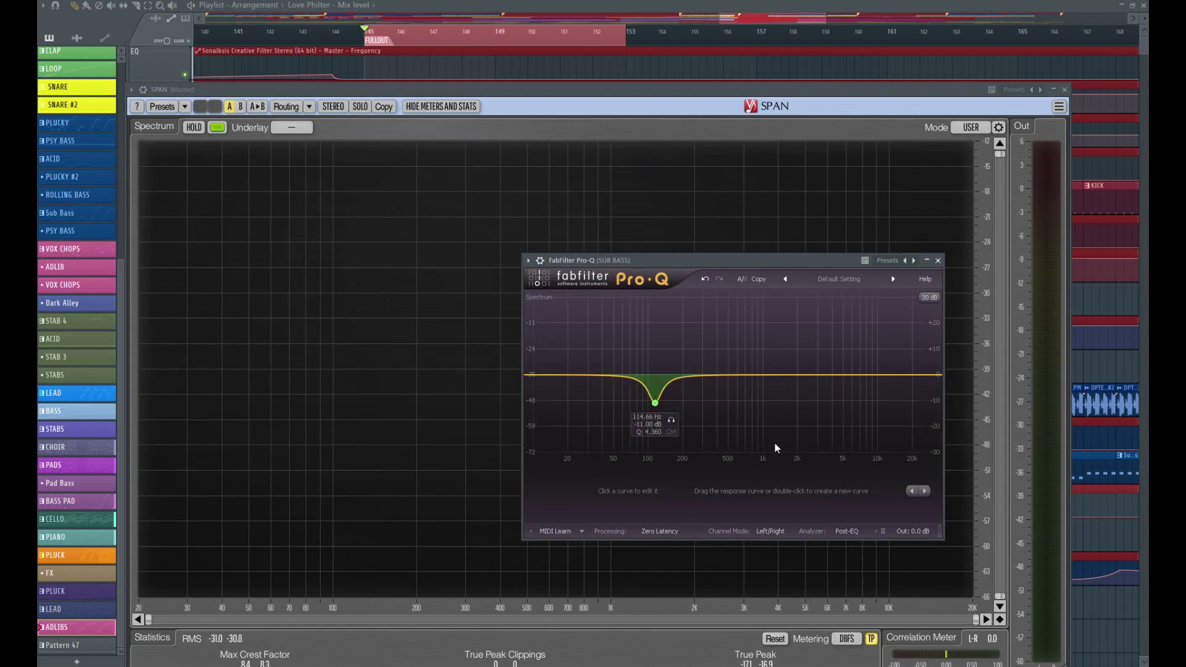
{"action": "left_click", "coordinate": [754, 375]}
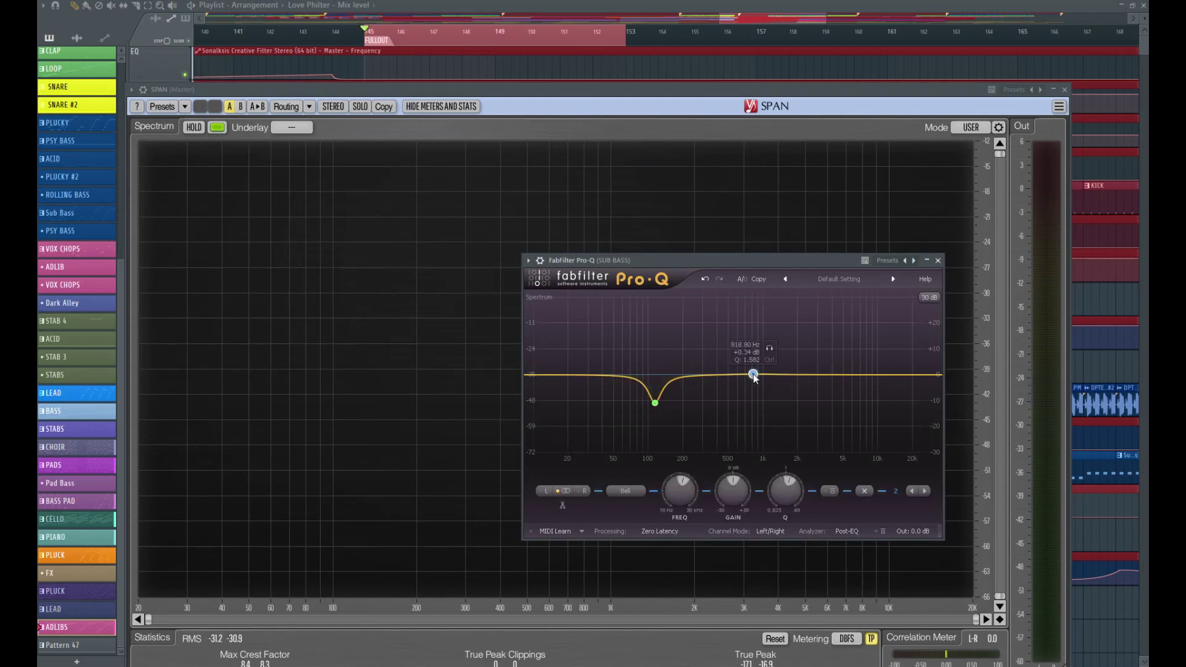
{"action": "left_click_drag", "start_coordinate": [754, 374], "coordinate": [625, 369]}
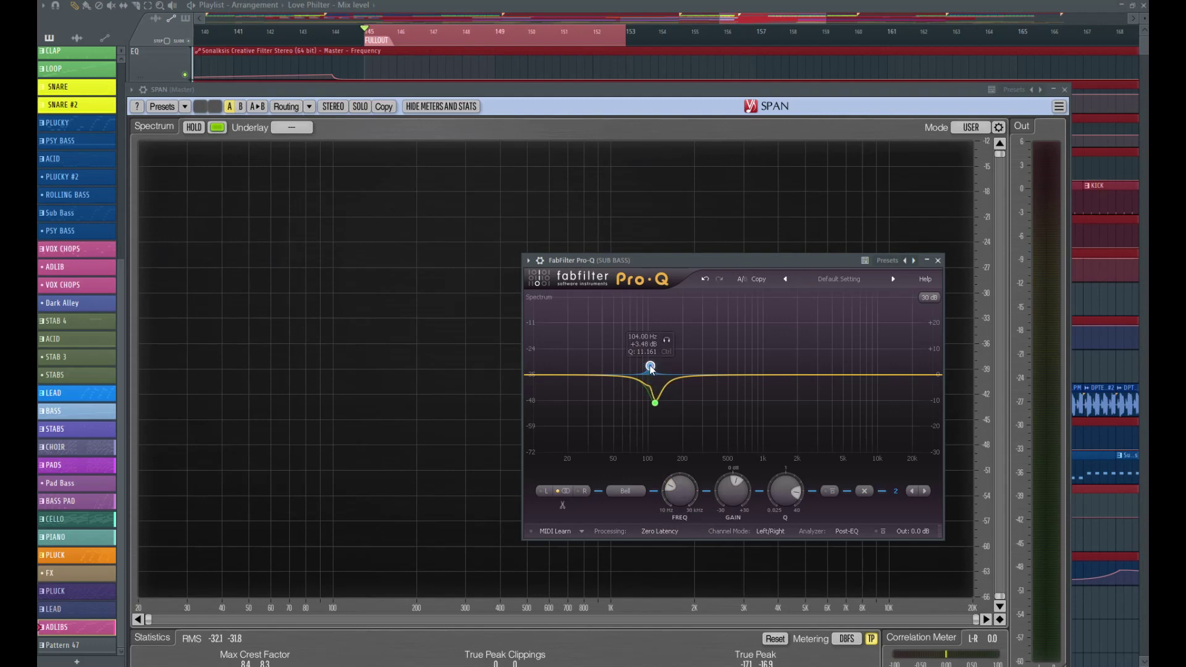
{"action": "left_click_drag", "start_coordinate": [647, 360], "coordinate": [645, 354]}
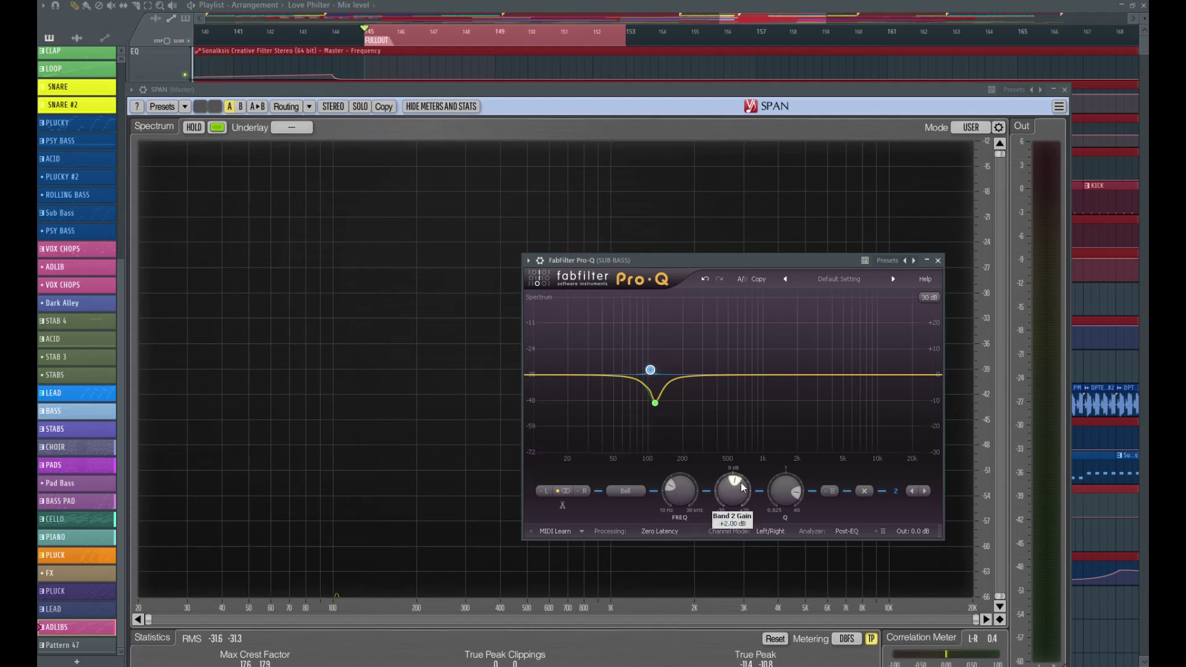
Step: Audition the 104 Hz boost while checking the spectrum in SPAN, and set its gain to +4 dB
{"action": "key", "text": "space"}
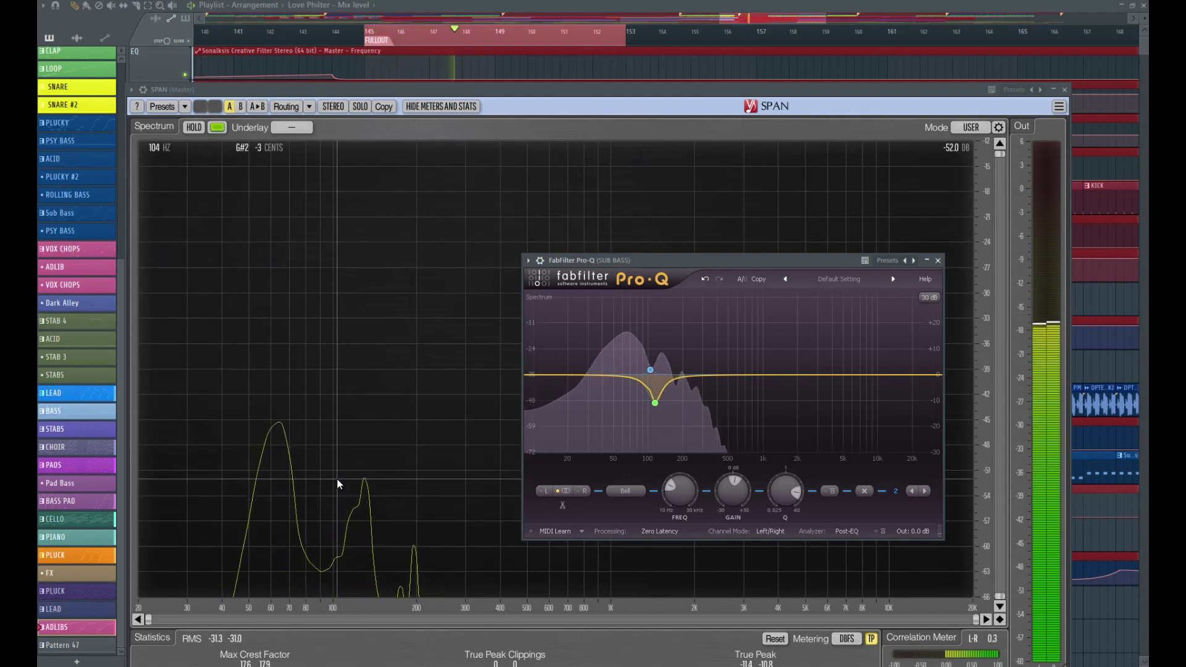
{"action": "key", "text": "space"}
{"action": "key", "text": "space"}
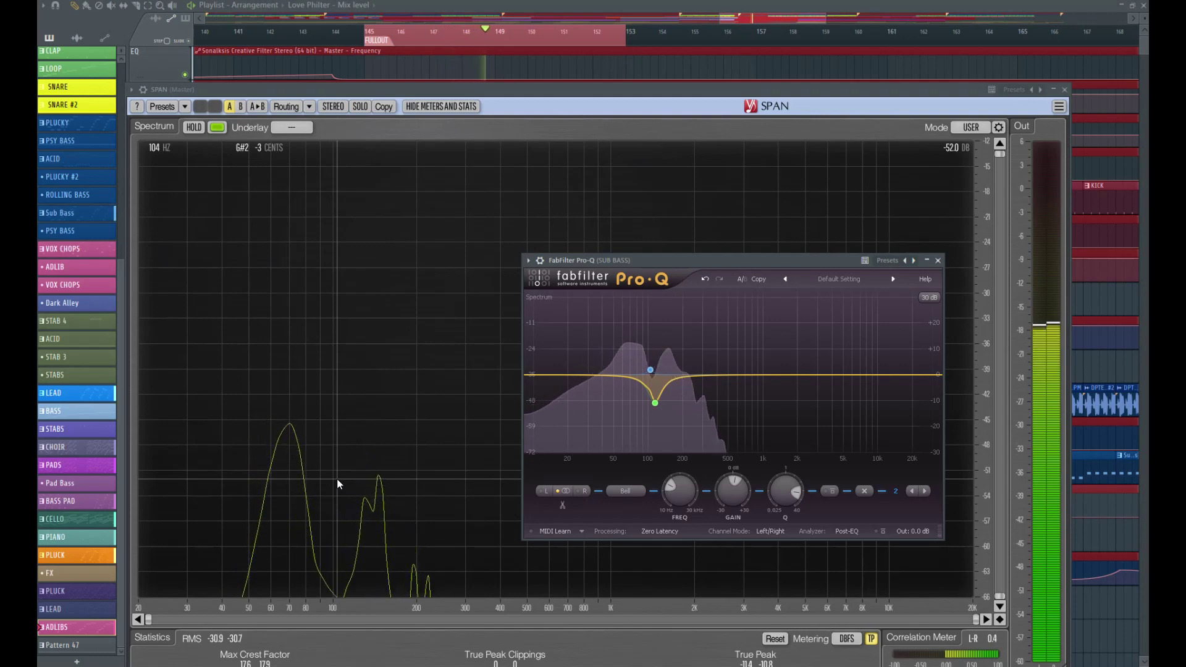
{"action": "key", "text": "space"}
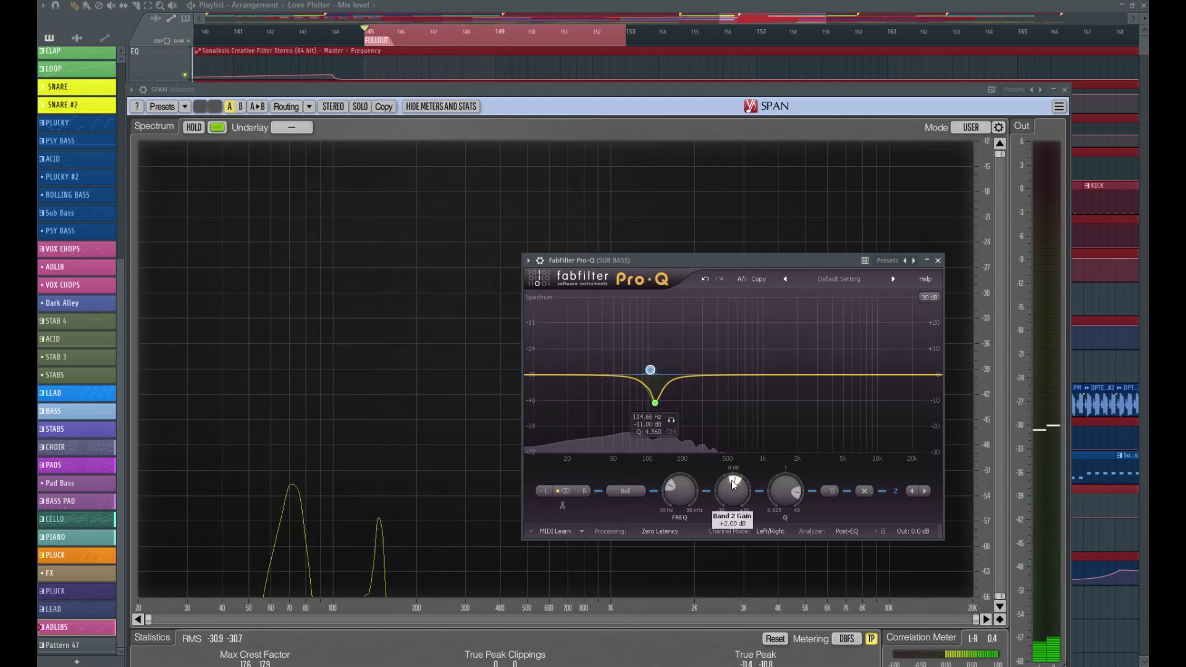
{"action": "double_click", "coordinate": [735, 482]}
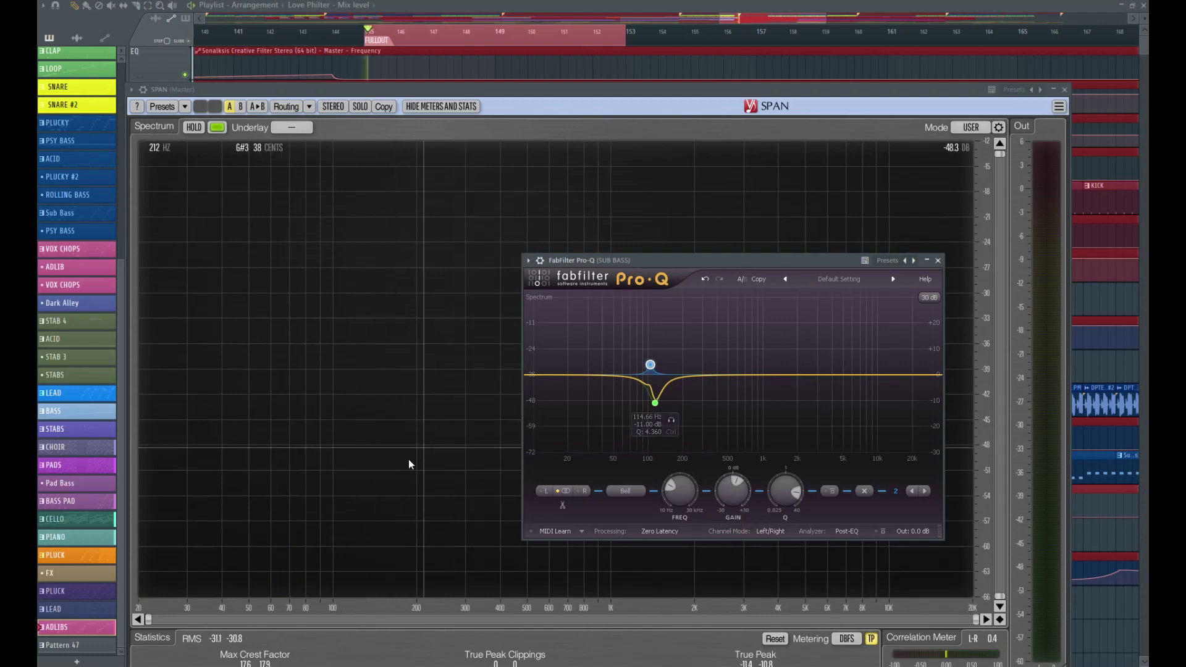
{"action": "key", "text": "space"}
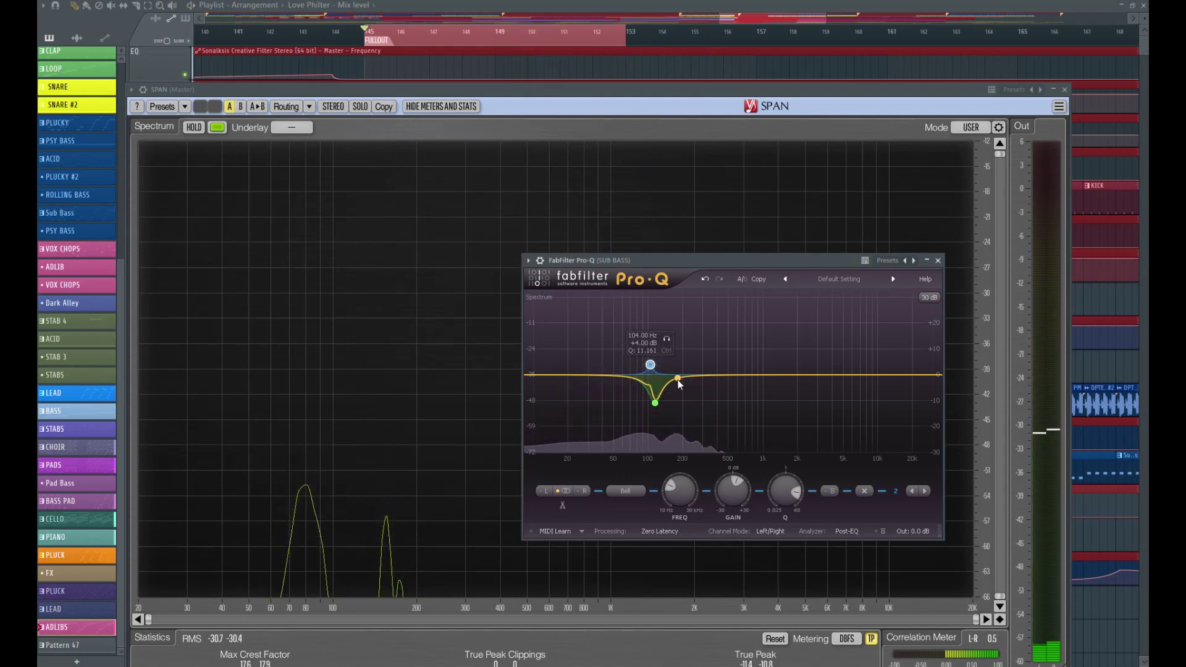
Step: Add a shallow third band cut just above the 115 Hz cut in the SUB BASS Pro-Q, and close both plugin windows
{"action": "left_click", "coordinate": [675, 382]}
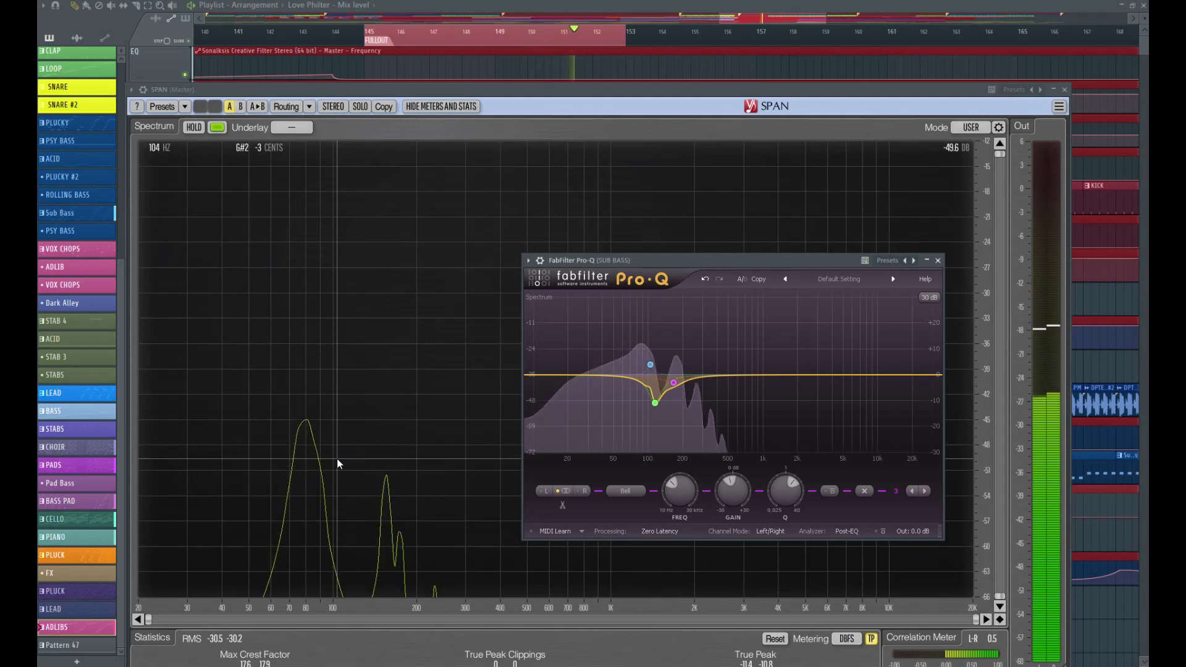
{"action": "key", "text": "space"}
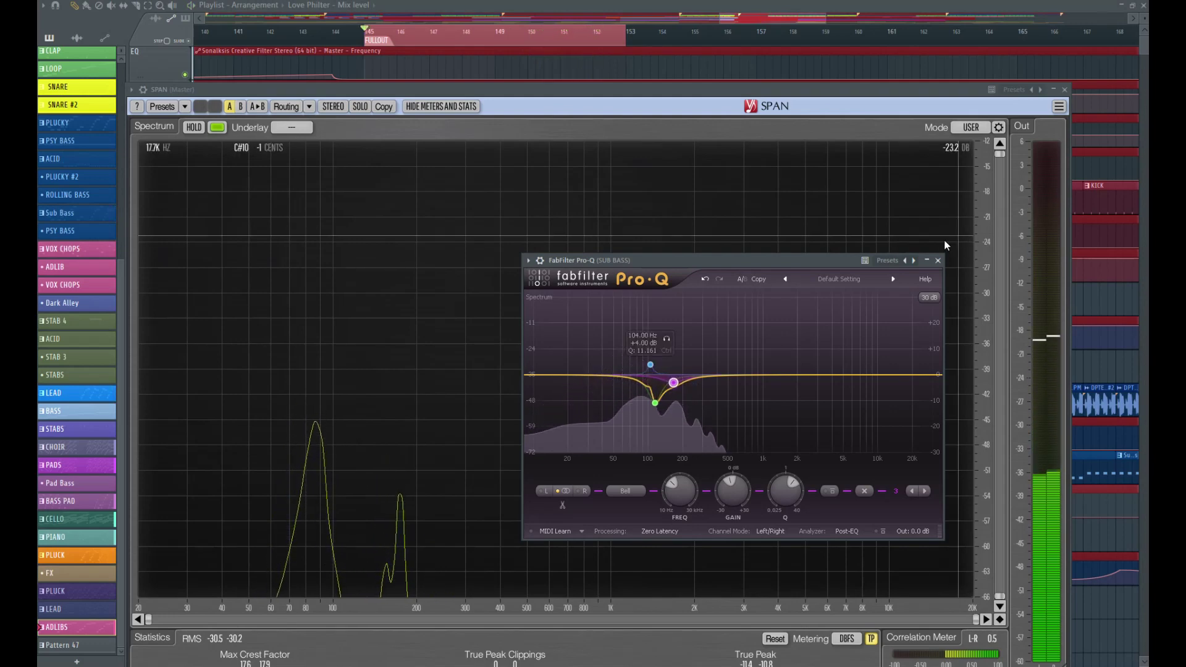
{"action": "left_click", "coordinate": [938, 261]}
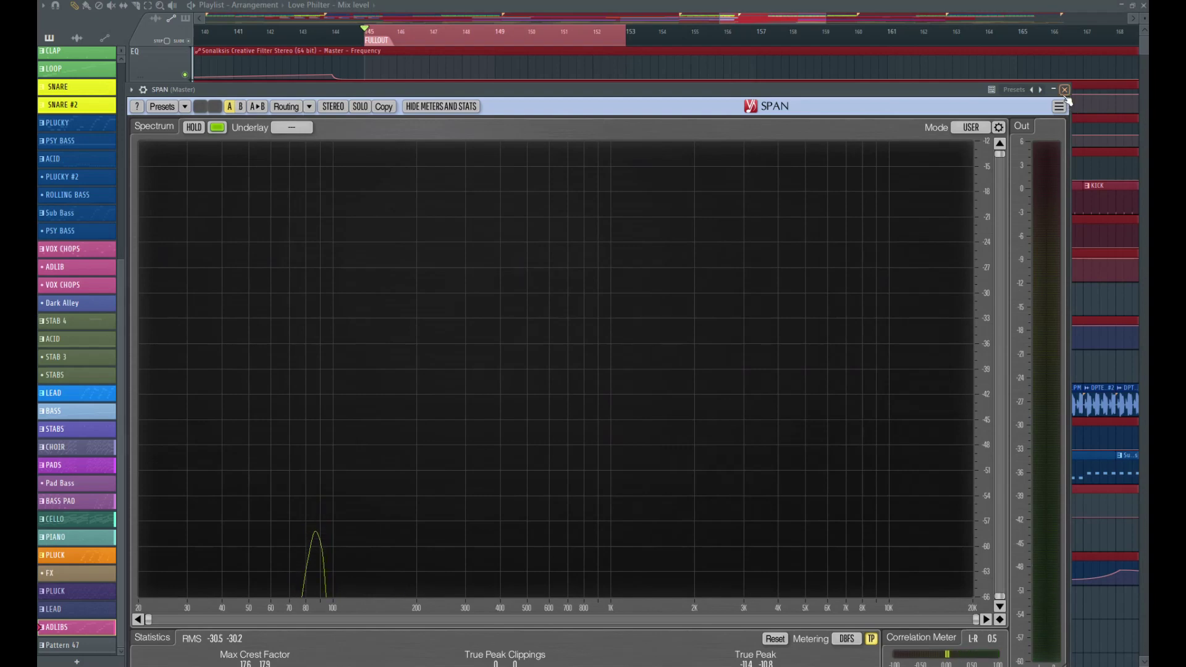
{"action": "left_click", "coordinate": [1064, 90]}
Step: Clear the clip selection and replay bars 145–152 to judge the equalized sub bass
{"action": "left_click", "coordinate": [490, 253]}
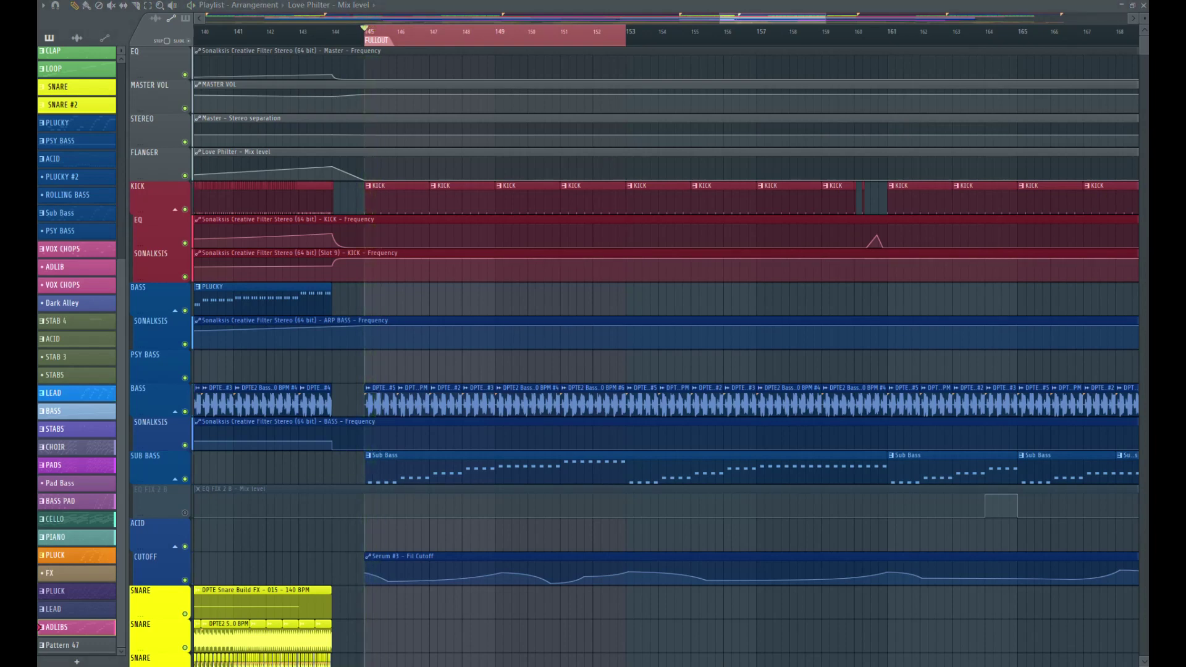
{"action": "key", "text": "space"}
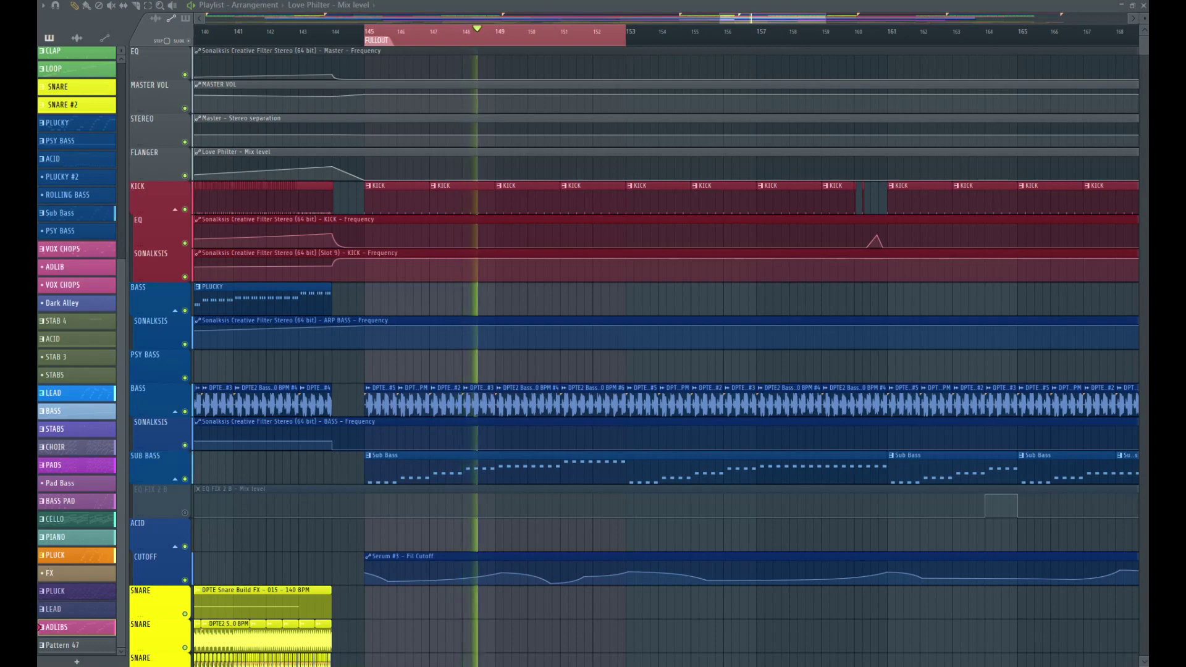
{"action": "key", "text": "space"}
{"action": "key", "text": "space"}
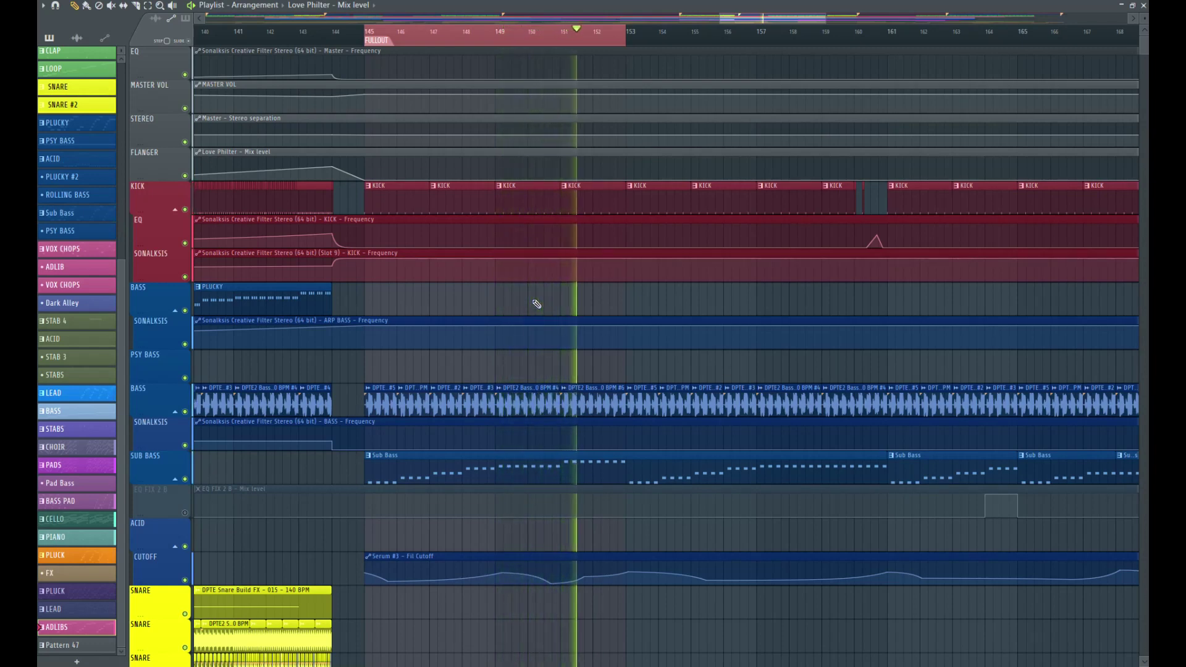
{"action": "key", "text": "space"}
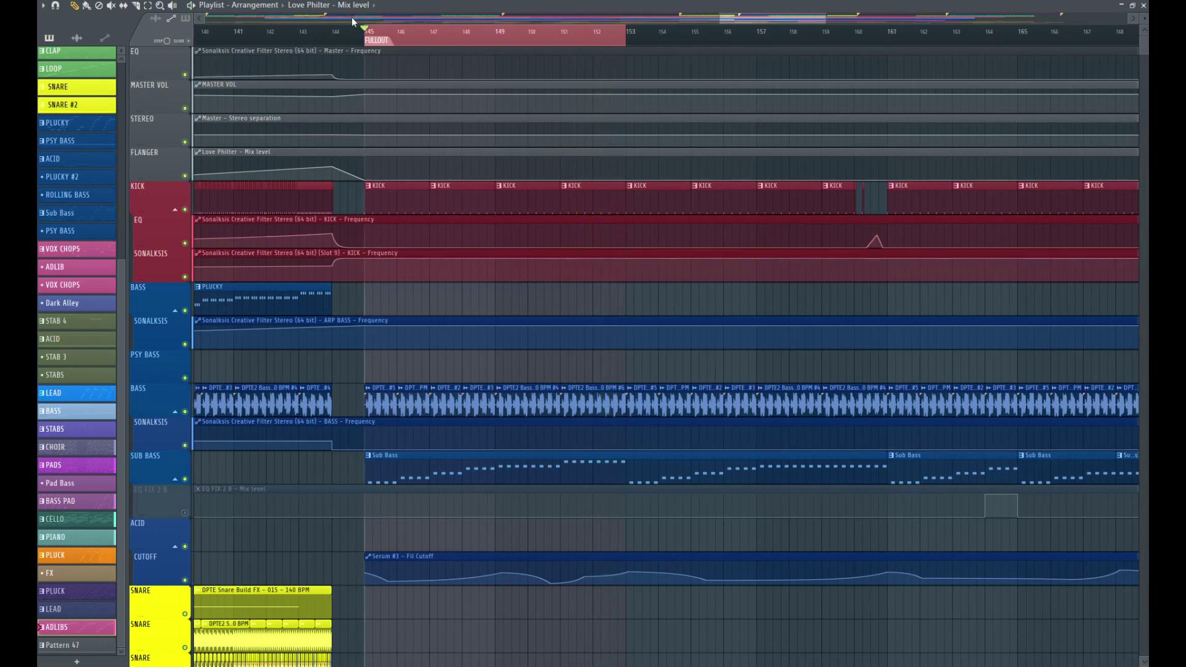
Step: Return to the start of the INTRO and play the arrangement from bar 1 without a time selection
{"action": "scroll", "coordinate": [395, 23], "scroll_direction": "left", "scroll_amount": 4}
{"action": "left_click_drag", "start_coordinate": [710, 20], "coordinate": [645, 23]}
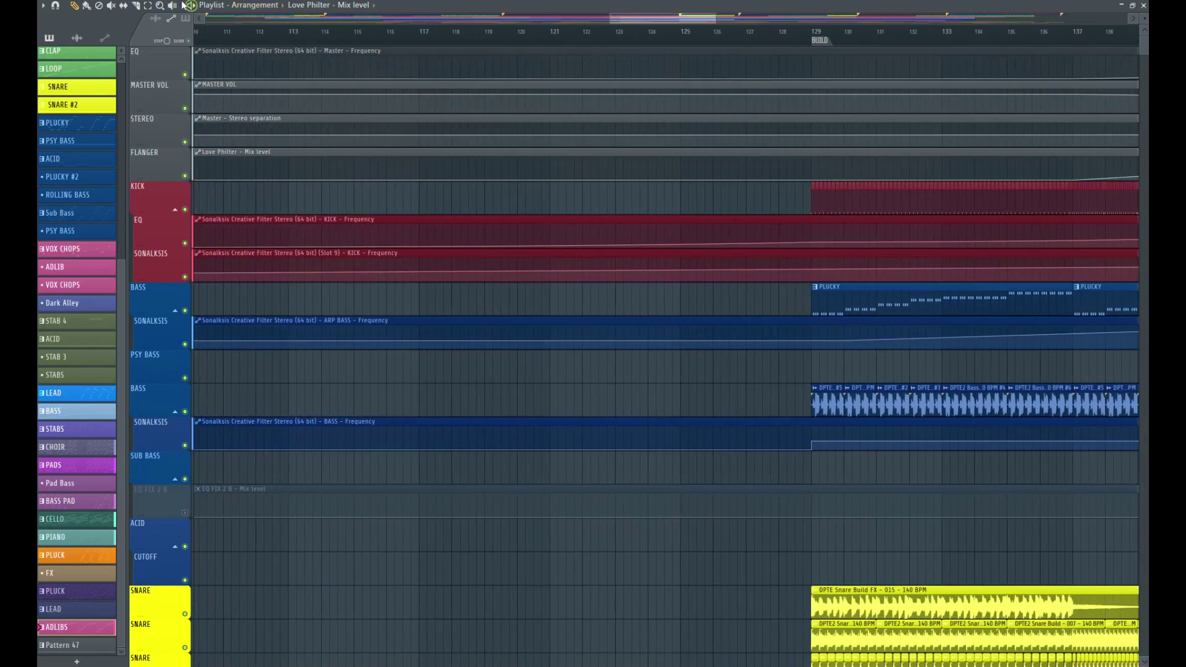
{"action": "double_click", "coordinate": [162, 5]}
{"action": "left_click", "coordinate": [78, 7]}
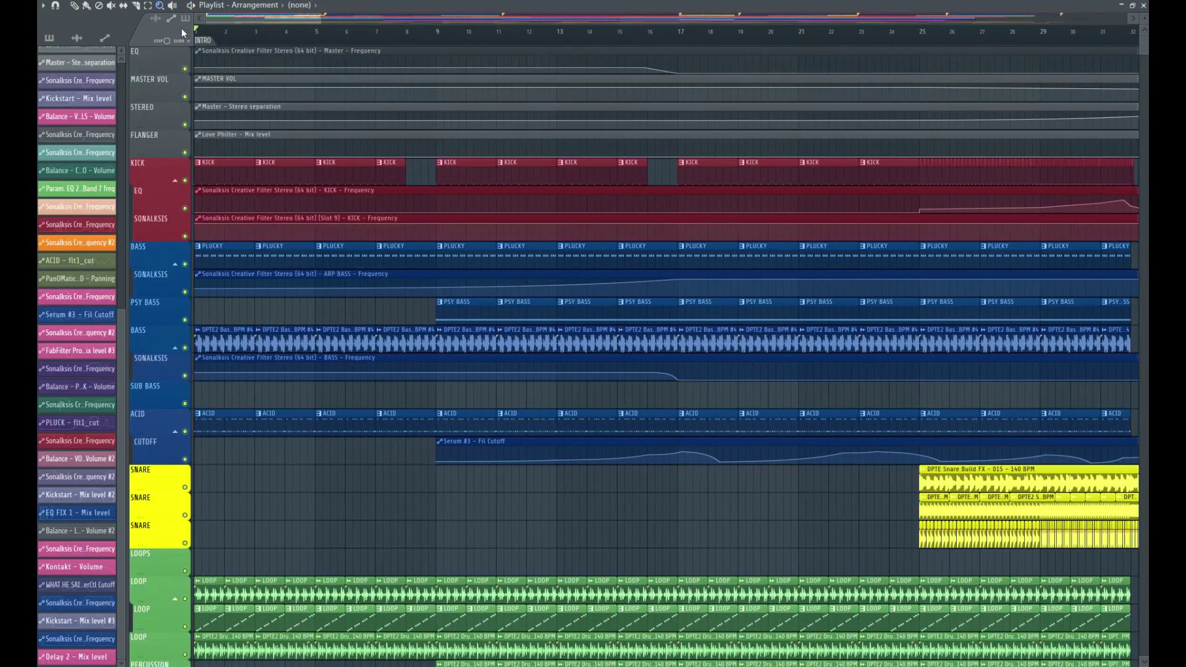
{"action": "key", "text": "space"}
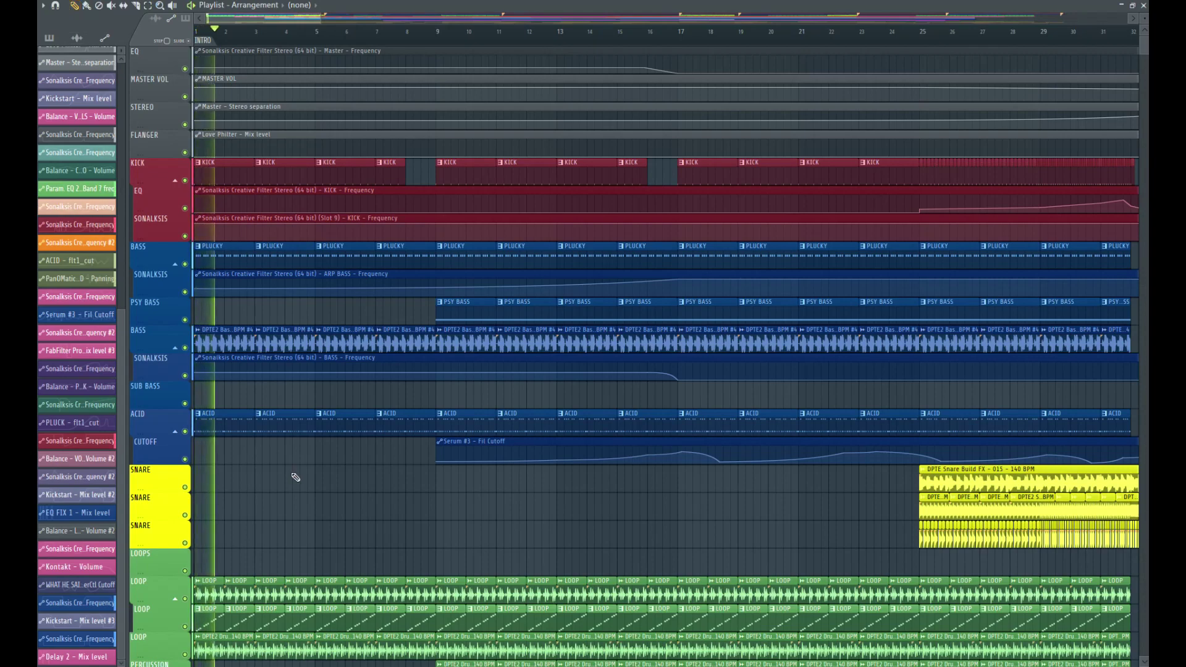
Step: Shorten the four PLUCK clips before FULLON, at bars 17, 21, 25 and 29, to two bars each
{"action": "scroll", "coordinate": [295, 476], "scroll_direction": "down", "scroll_amount": 5}
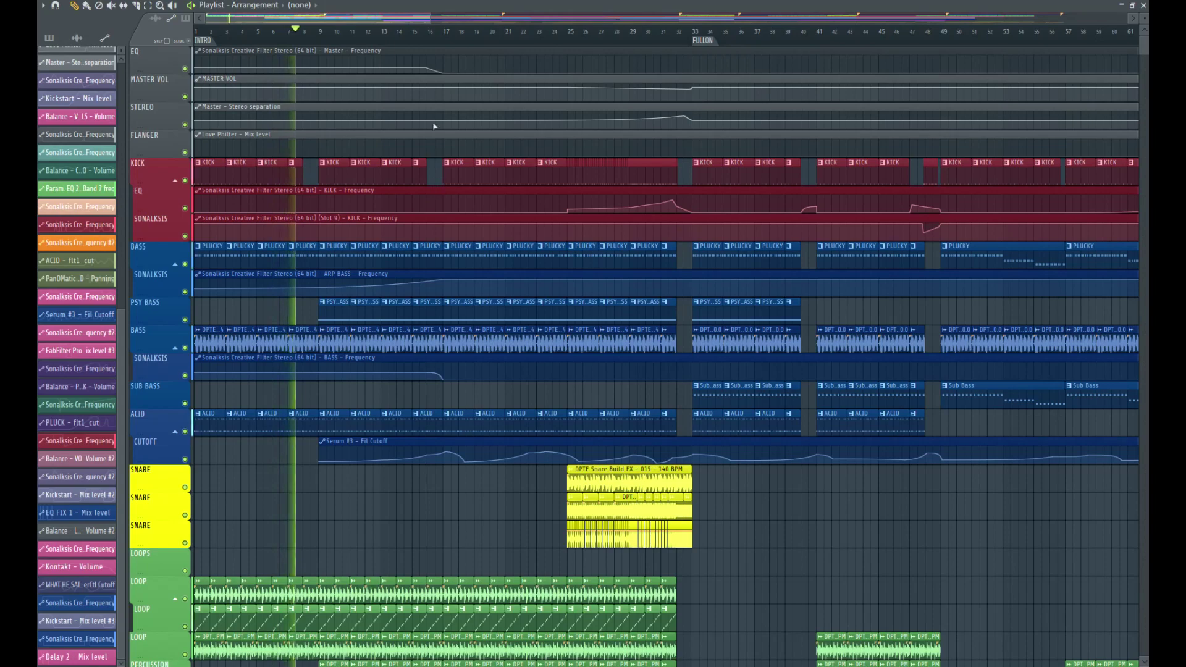
{"action": "left_click_drag", "start_coordinate": [377, 17], "coordinate": [401, 20]}
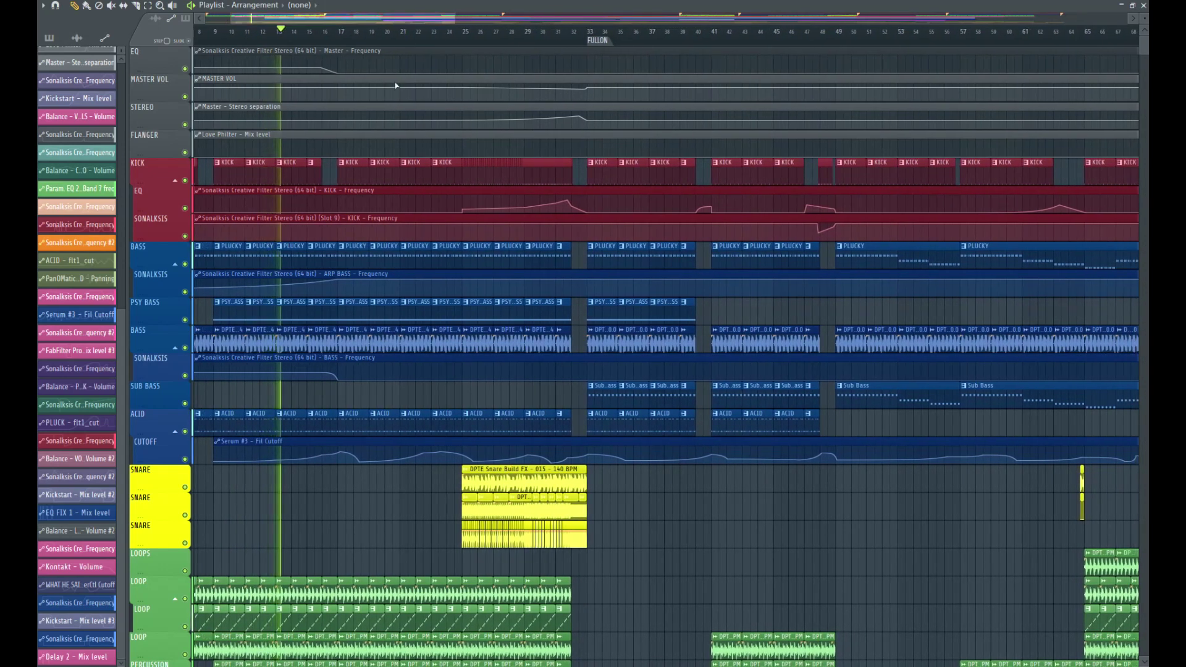
{"action": "scroll", "coordinate": [397, 244], "scroll_direction": "down", "scroll_amount": 5}
{"action": "scroll", "coordinate": [397, 244], "scroll_direction": "down", "scroll_amount": 6}
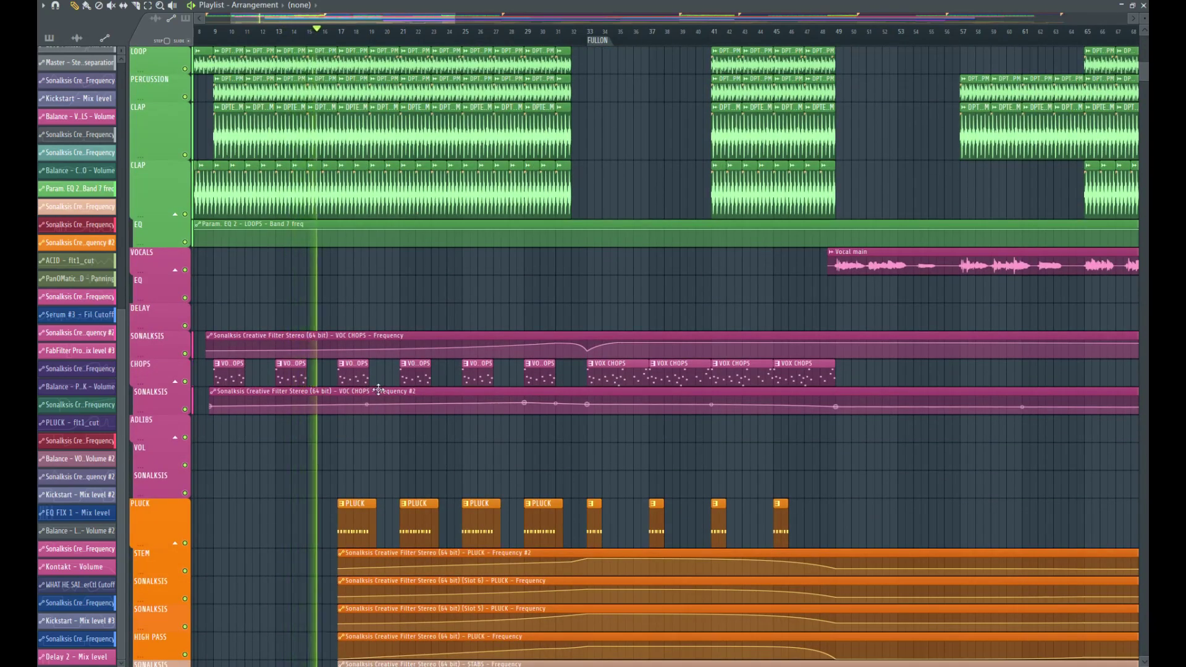
{"action": "scroll", "coordinate": [390, 384], "scroll_direction": "down", "scroll_amount": 5}
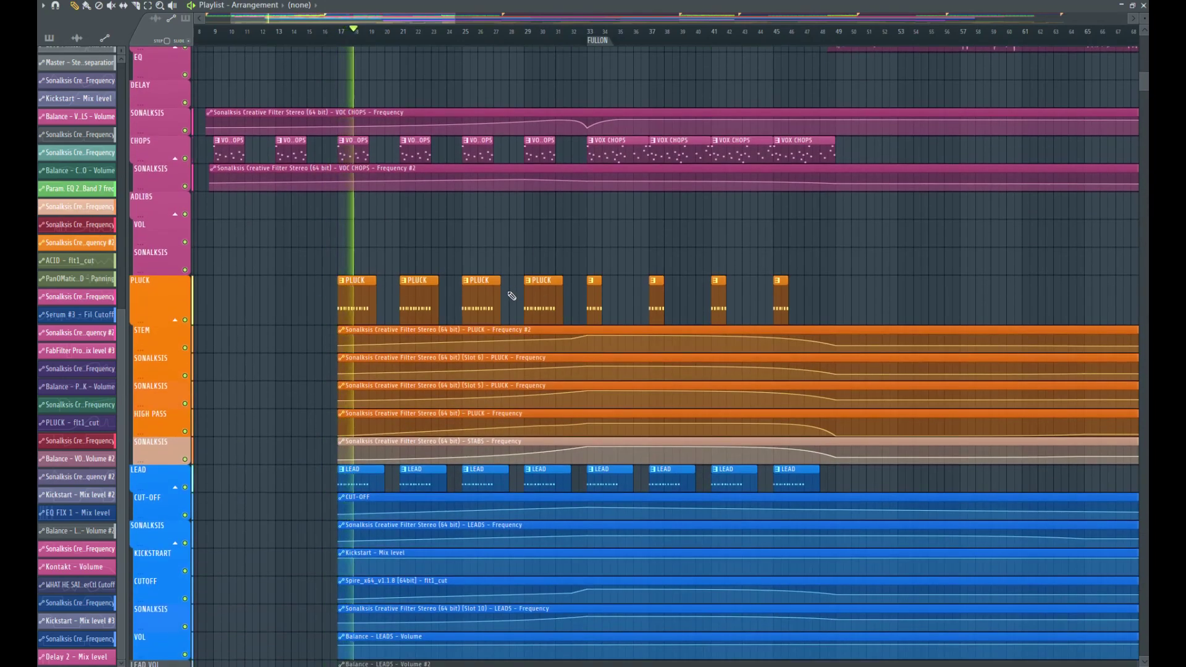
{"action": "left_click_drag", "start_coordinate": [539, 306], "coordinate": [371, 297]}
Step: Shorten the LEAD clips to two bars each before FULLON and to one bar each from FULLON through bar 45
{"action": "left_click_drag", "start_coordinate": [828, 468], "coordinate": [371, 477]}
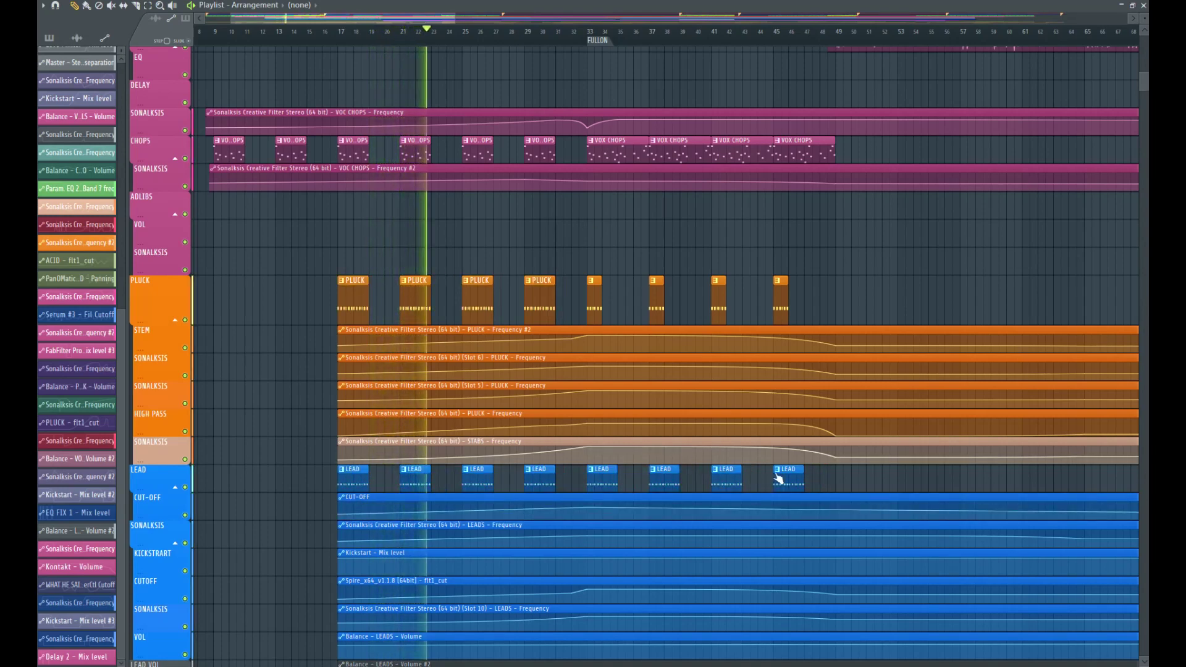
{"action": "left_click_drag", "start_coordinate": [816, 480], "coordinate": [602, 478]}
{"action": "left_click", "coordinate": [682, 281], "text": "ctrl"}
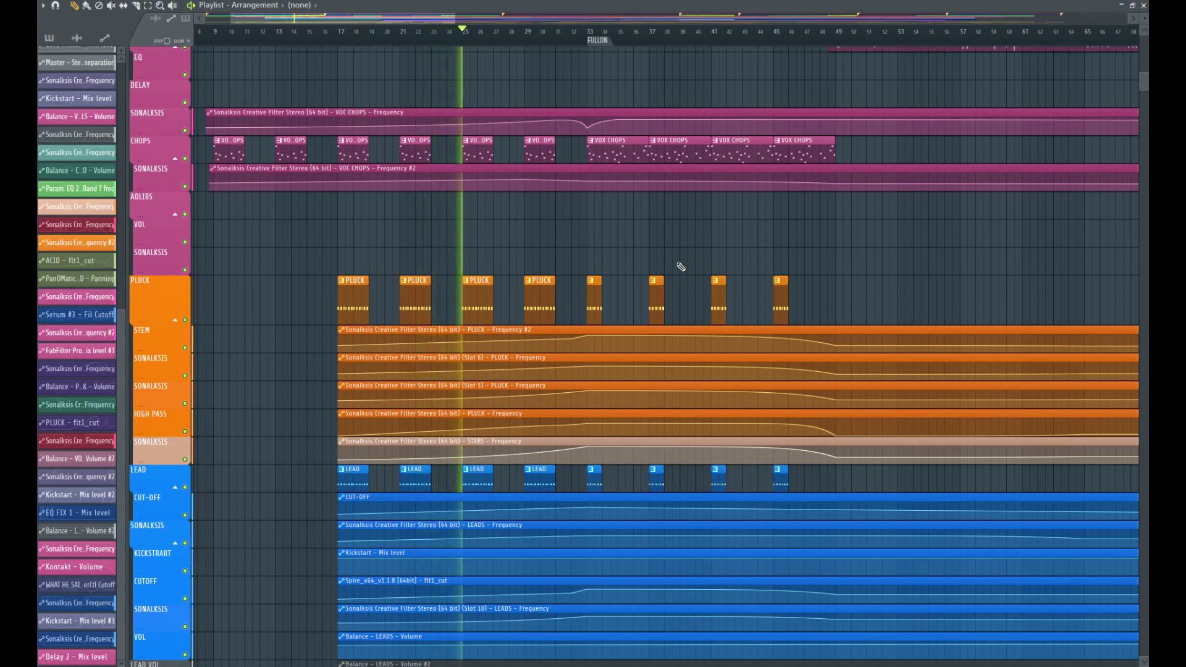
{"action": "left_click_drag", "start_coordinate": [421, 23], "coordinate": [458, 20]}
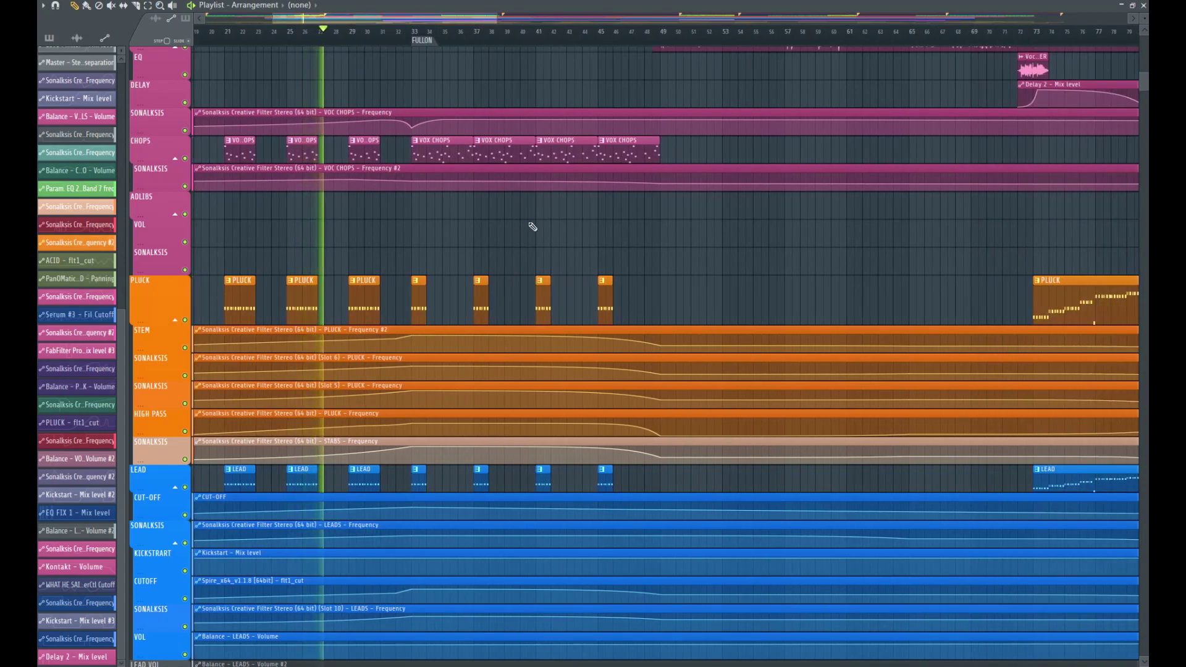
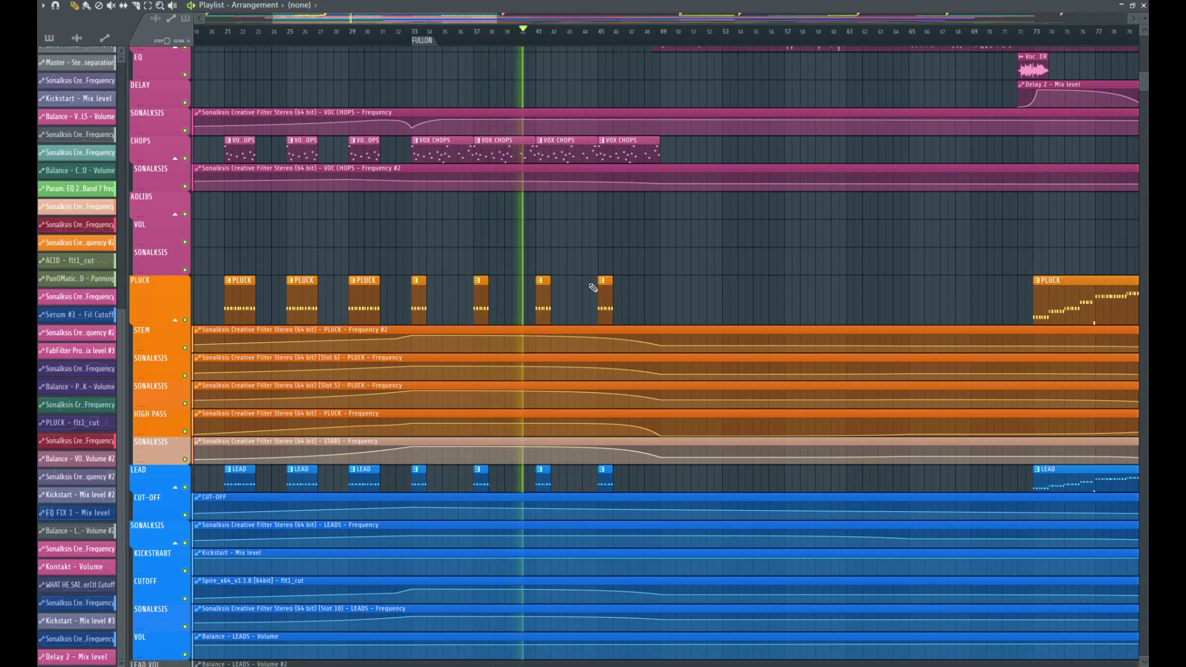
{"action": "scroll", "coordinate": [593, 287], "scroll_direction": "up", "scroll_amount": 2}
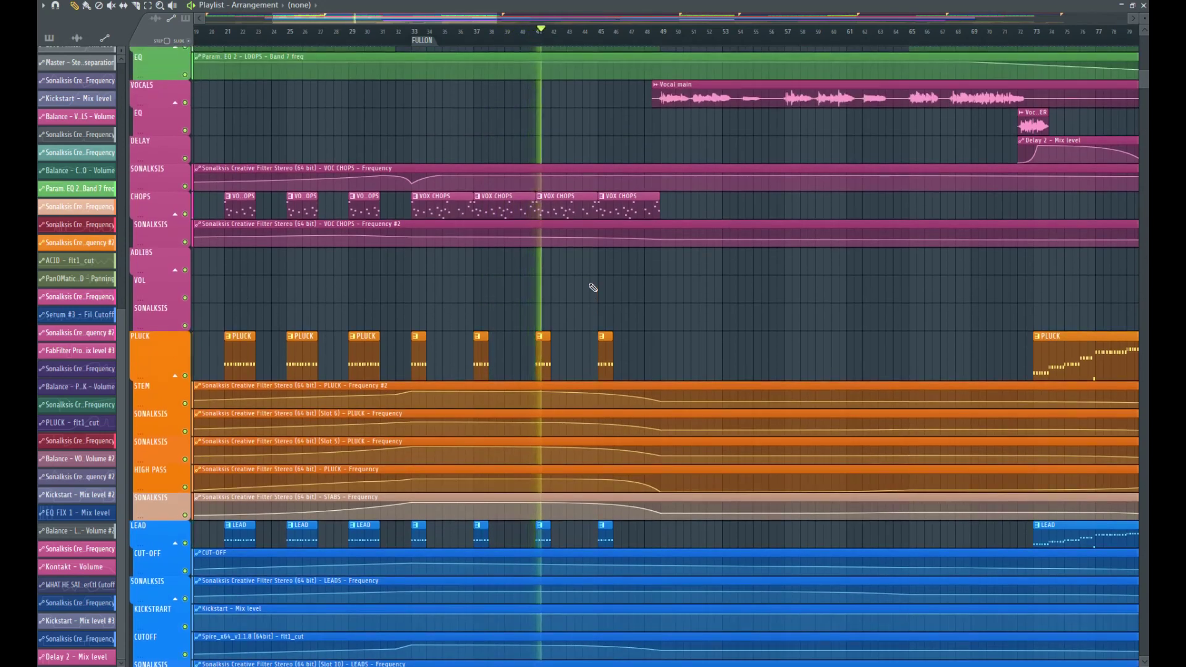
{"action": "scroll", "coordinate": [603, 291], "scroll_direction": "up", "scroll_amount": 2}
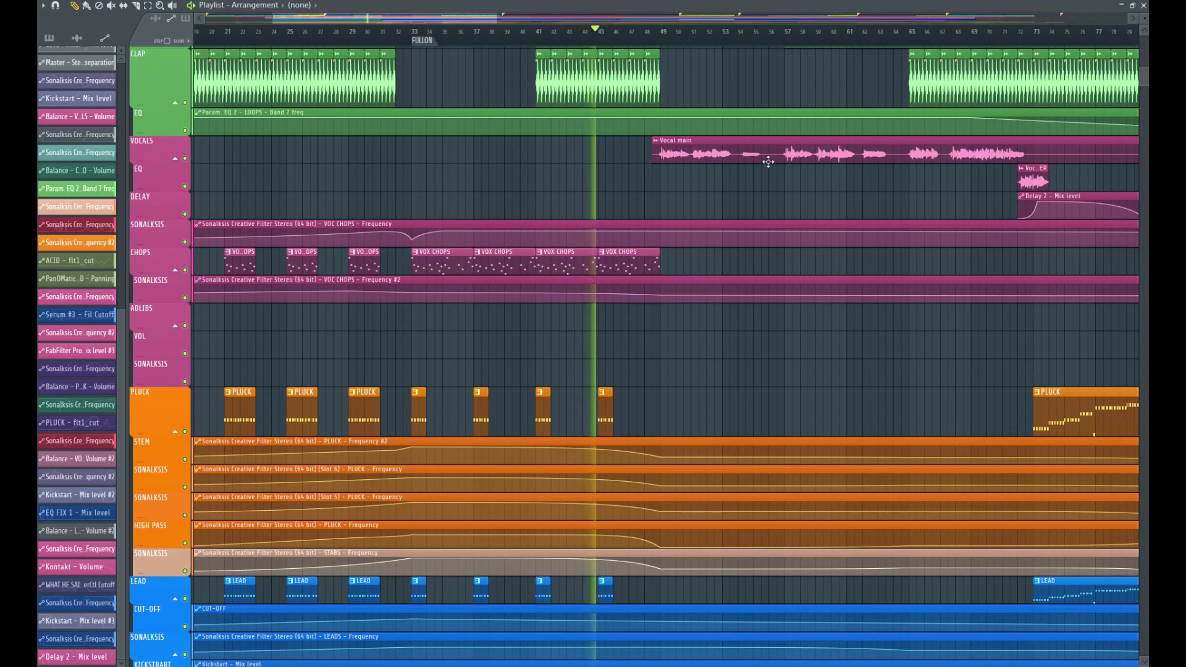
Step: Review the VOCALS, PLUCK, PADS, CHOIR and FX tracks between FULLON and BREAKDOWN during playback from about bar 45, and stop playback around bar 61
{"action": "left_click_drag", "start_coordinate": [399, 21], "coordinate": [476, 31]}
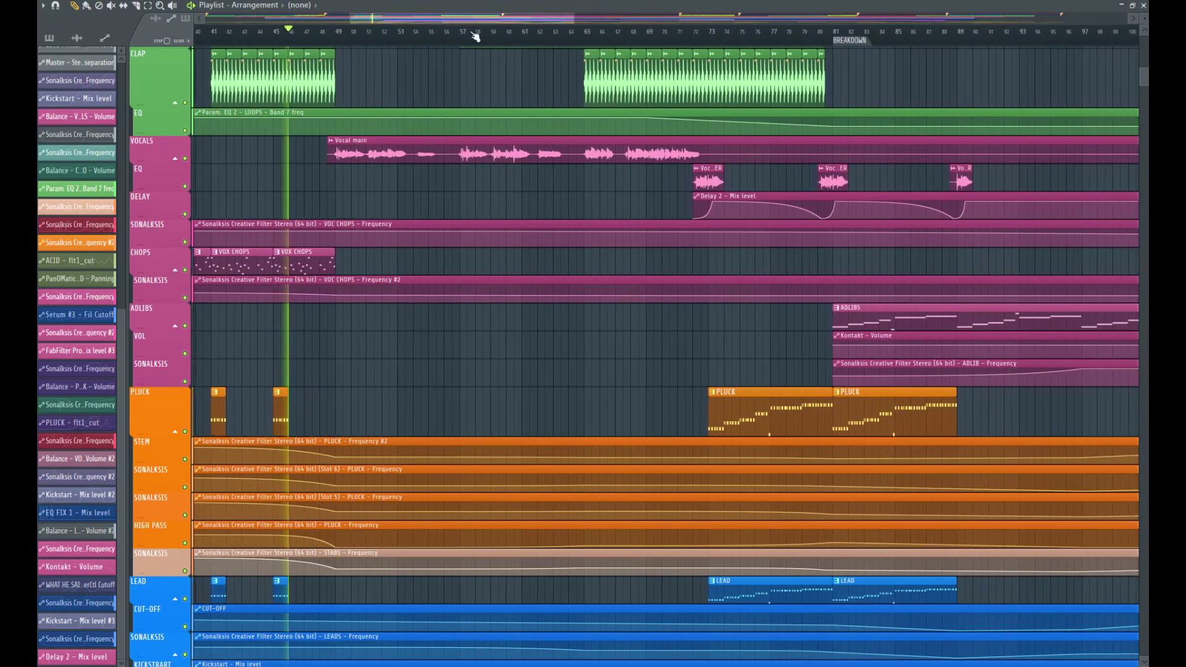
{"action": "scroll", "coordinate": [389, 186], "scroll_direction": "down", "scroll_amount": 10}
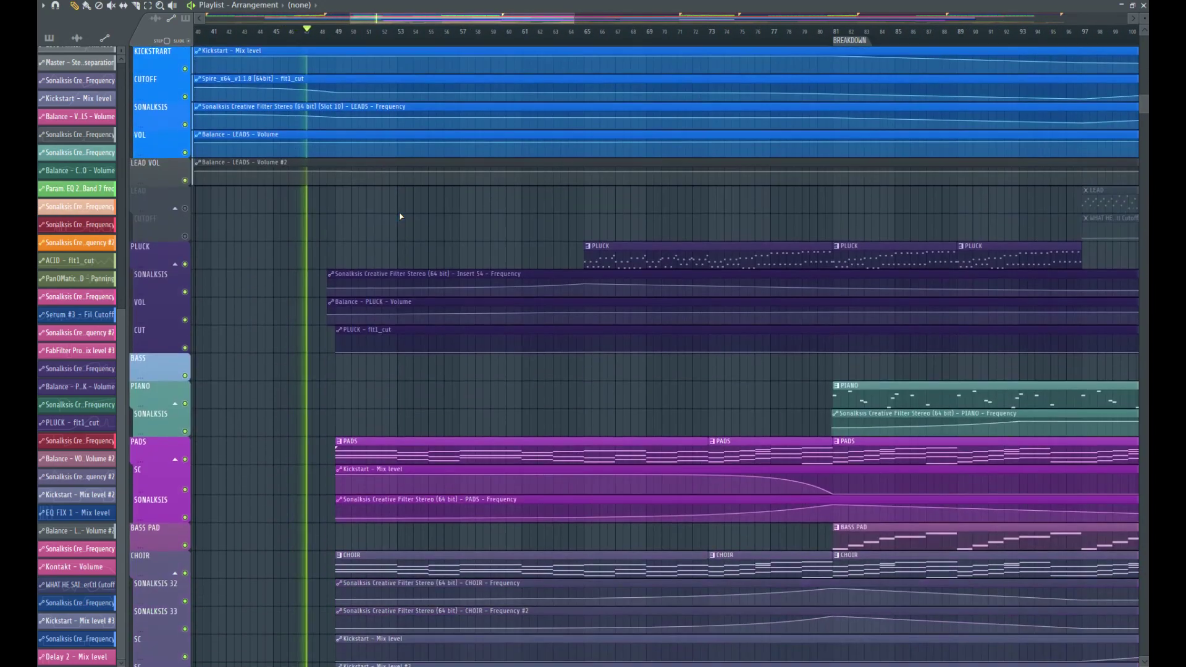
{"action": "scroll", "coordinate": [395, 222], "scroll_direction": "down", "scroll_amount": 10}
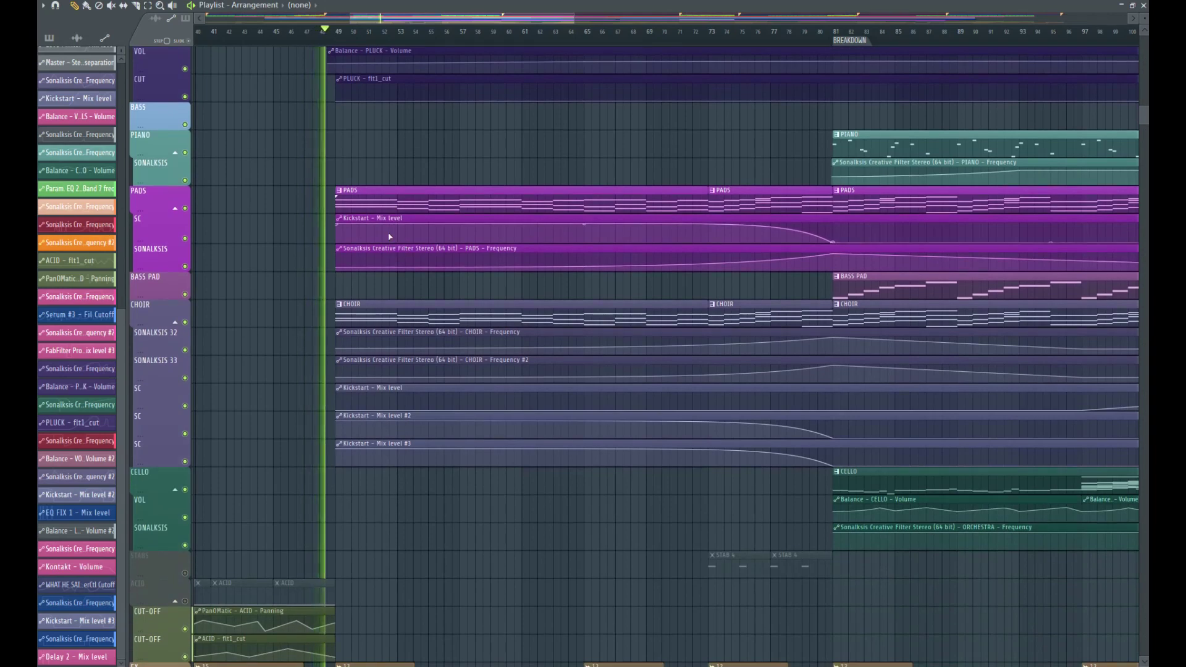
{"action": "scroll", "coordinate": [380, 304], "scroll_direction": "down", "scroll_amount": 1}
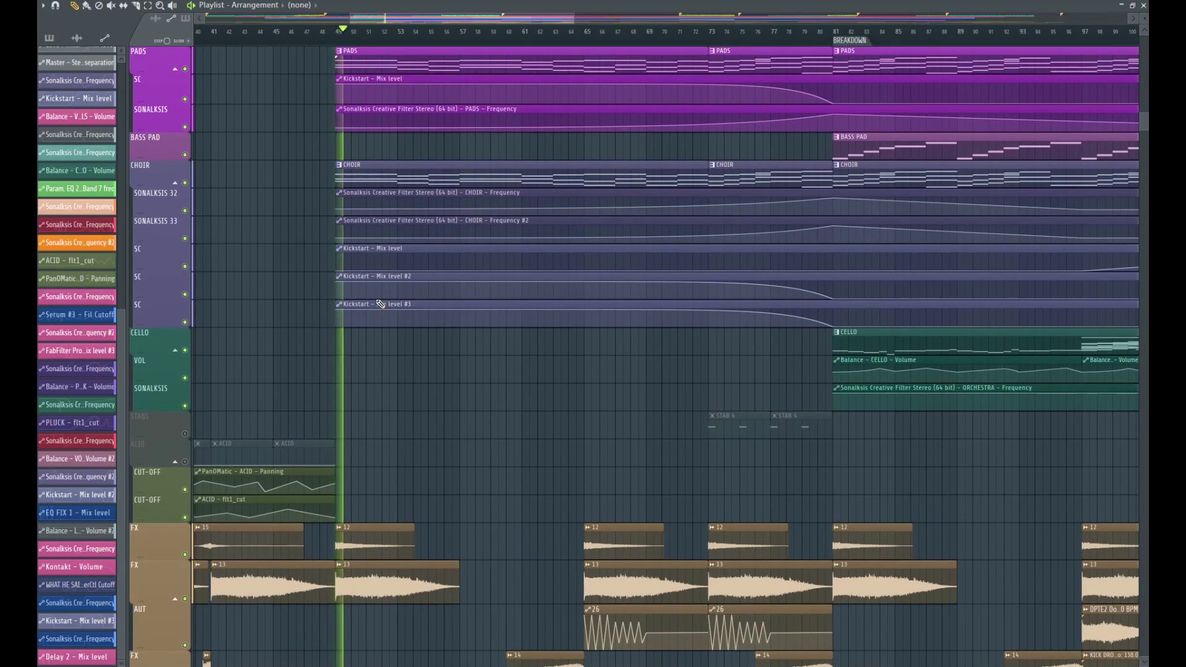
{"action": "scroll", "coordinate": [380, 304], "scroll_direction": "up", "scroll_amount": 2}
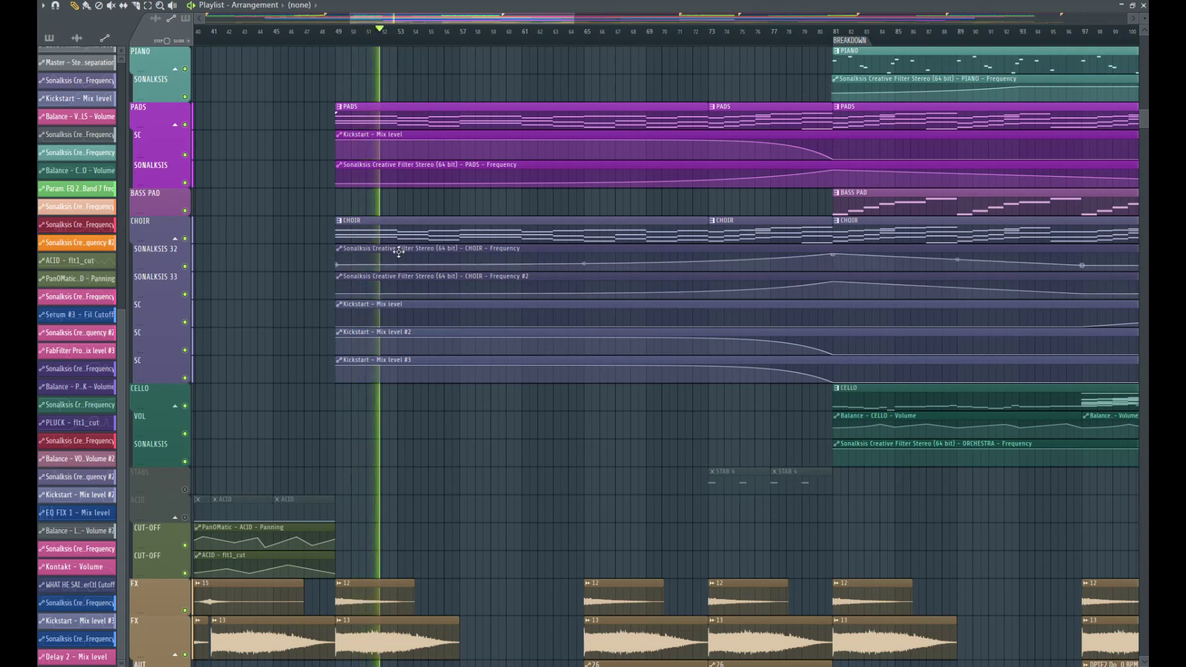
{"action": "left_click_drag", "start_coordinate": [456, 24], "coordinate": [482, 61]}
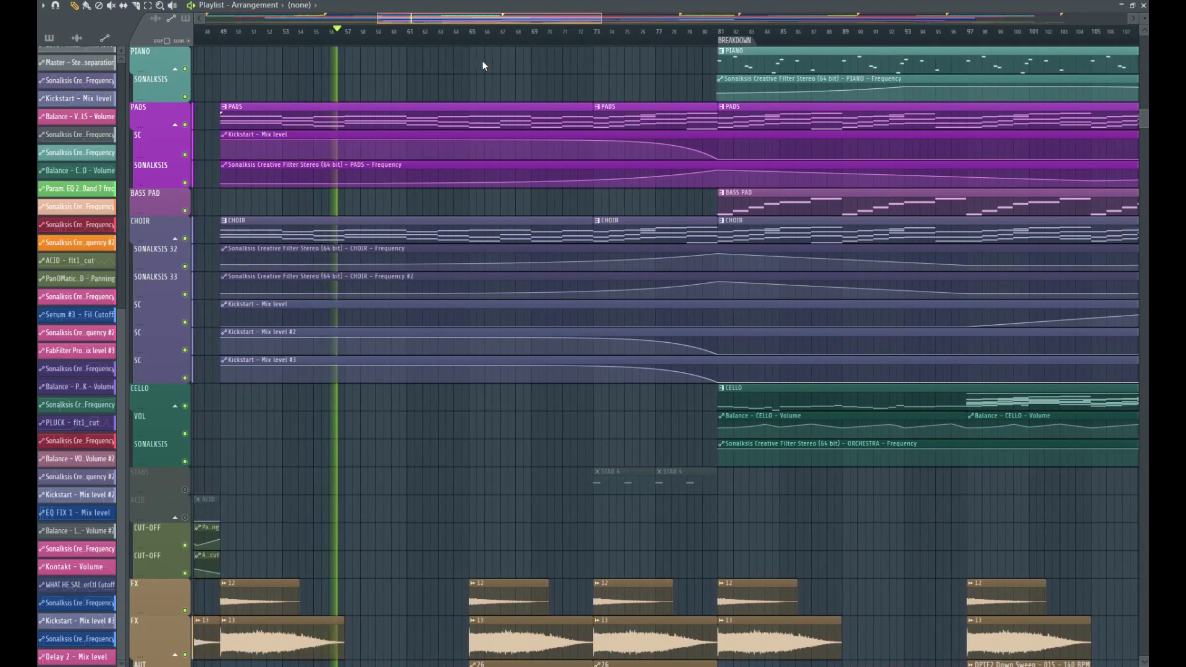
{"action": "scroll", "coordinate": [534, 274], "scroll_direction": "up", "scroll_amount": 4}
{"action": "scroll", "coordinate": [527, 268], "scroll_direction": "up", "scroll_amount": 4}
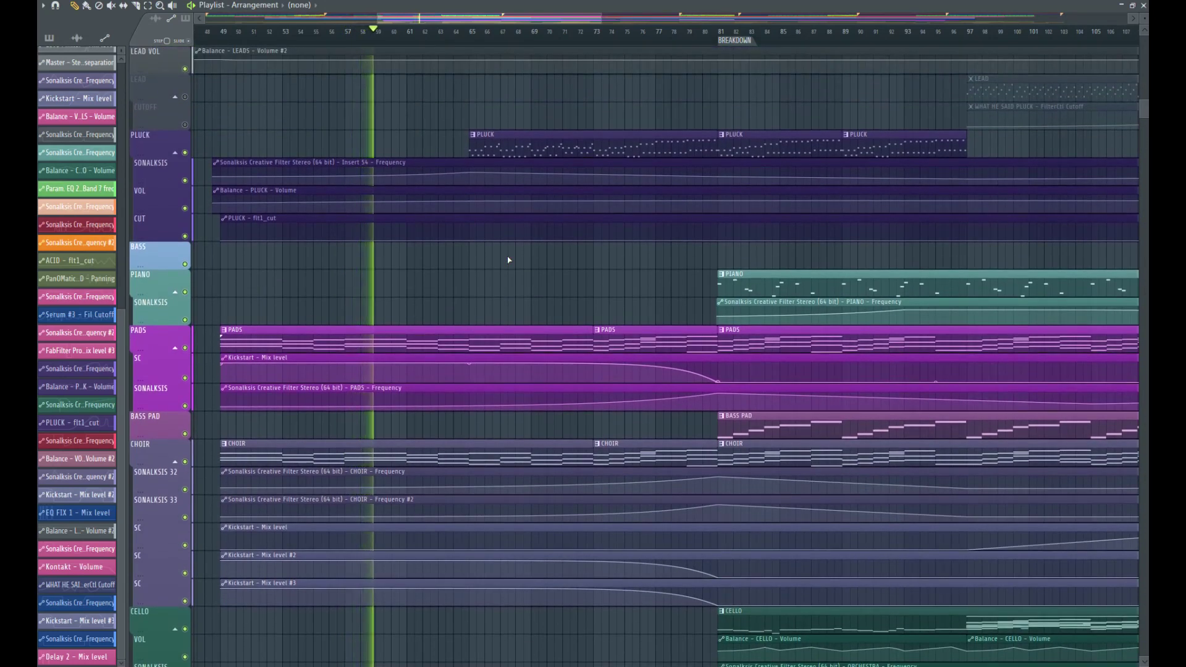
{"action": "left_click_drag", "start_coordinate": [506, 19], "coordinate": [536, 24]}
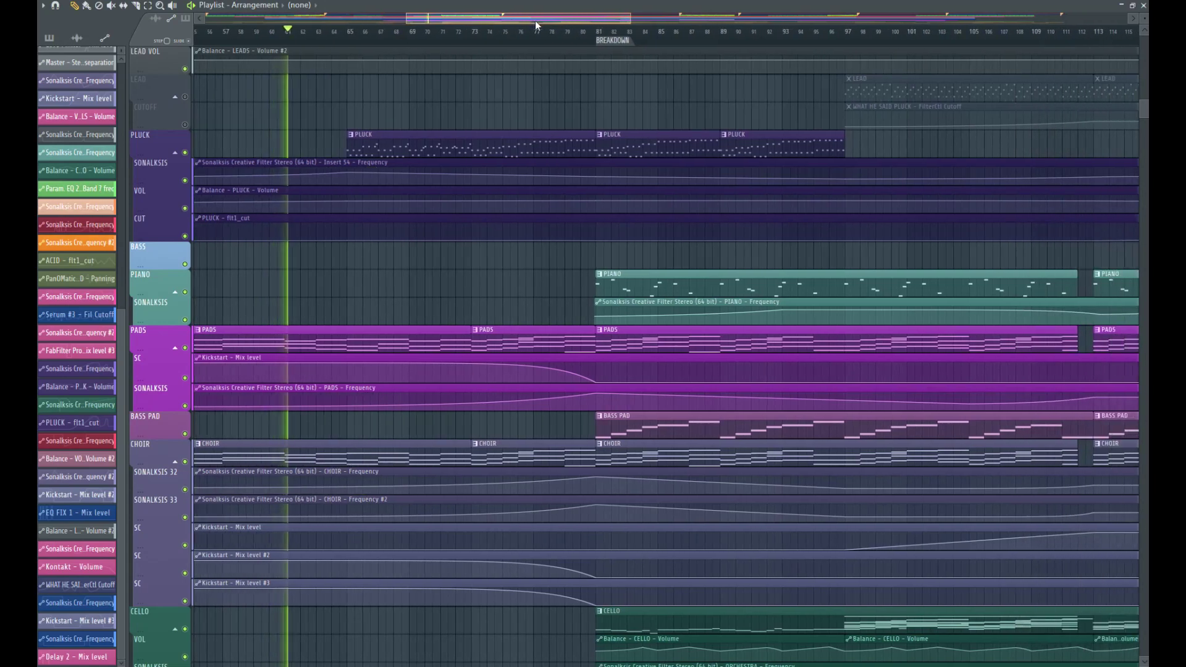
{"action": "scroll", "coordinate": [462, 267], "scroll_direction": "down", "scroll_amount": 3}
{"action": "key", "text": "space"}
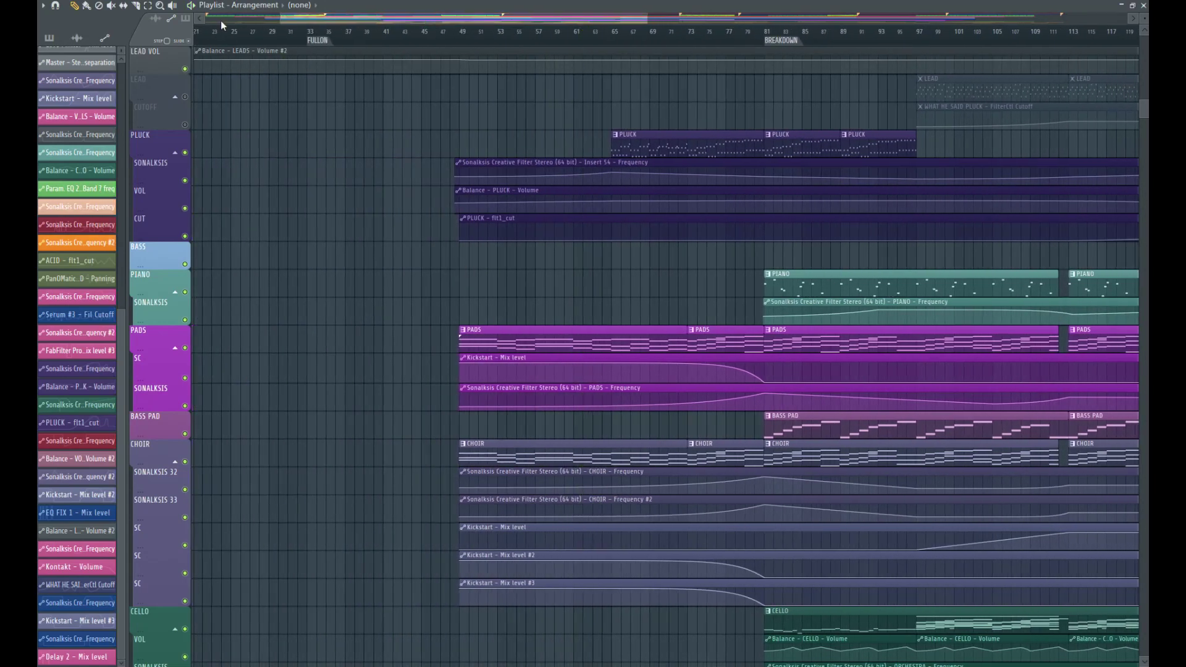
Step: Unmute the ACID track in the INTRO and FULLON sections and audition its pattern in the piano roll
{"action": "left_click", "coordinate": [161, 7]}
{"action": "right_click", "coordinate": [334, 297]}
{"action": "left_click_drag", "start_coordinate": [451, 570], "coordinate": [195, 662]}
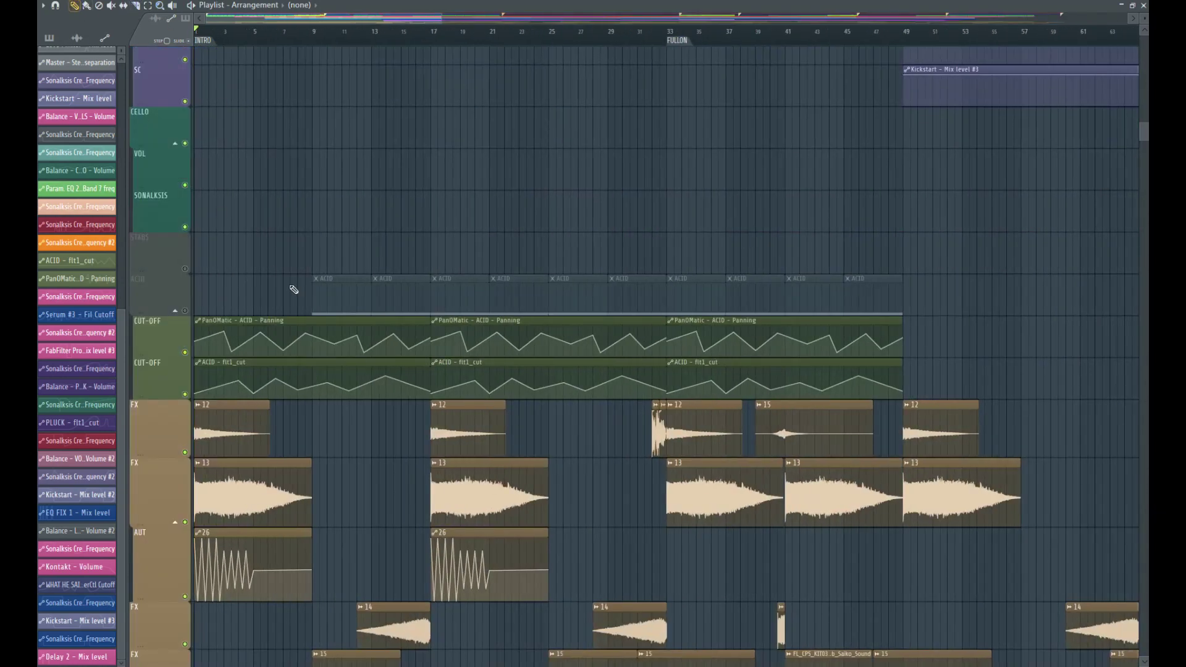
{"action": "double_click", "coordinate": [348, 296]}
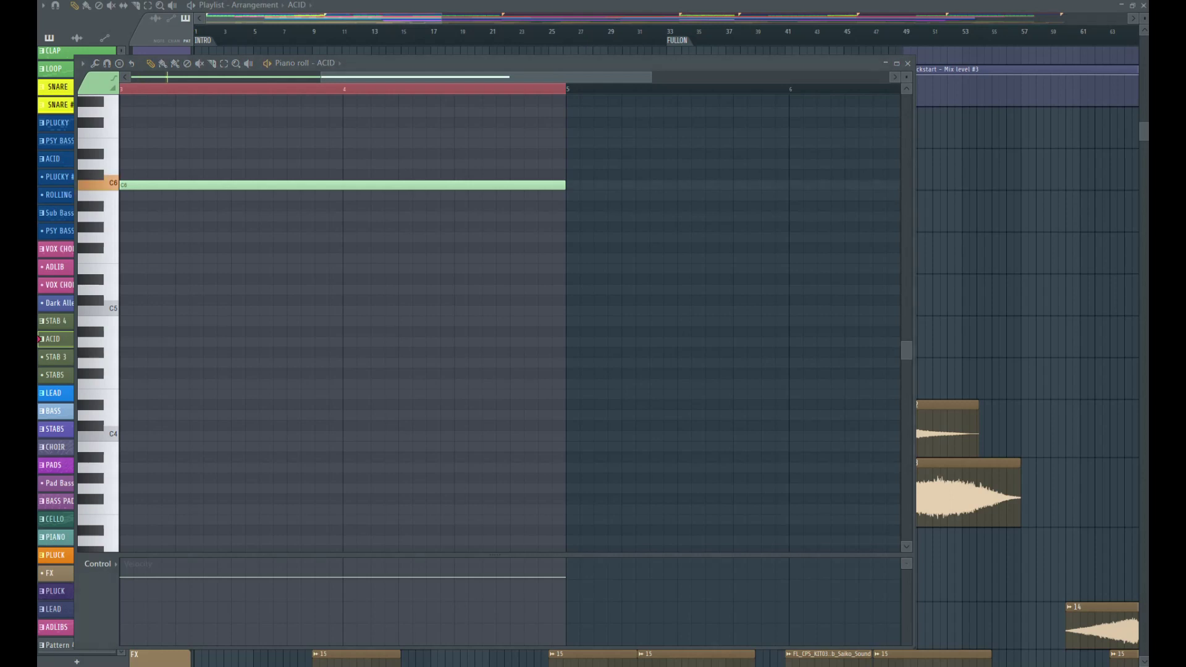
{"action": "key", "text": "space"}
{"action": "key", "text": "Escape"}
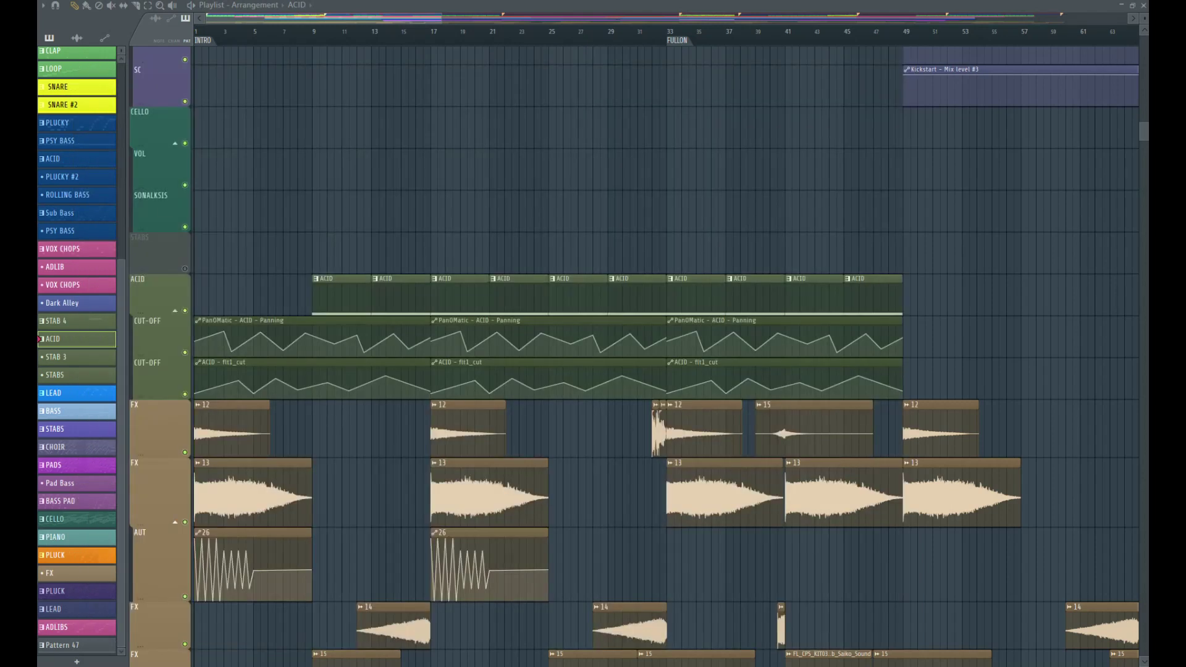
Step: Transpose the sustained C6 note of the ACID pattern up three semitones to D#6 and play the pattern
{"action": "key", "text": "F7"}
{"action": "scroll", "coordinate": [191, 220], "scroll_direction": "up", "scroll_amount": 4}
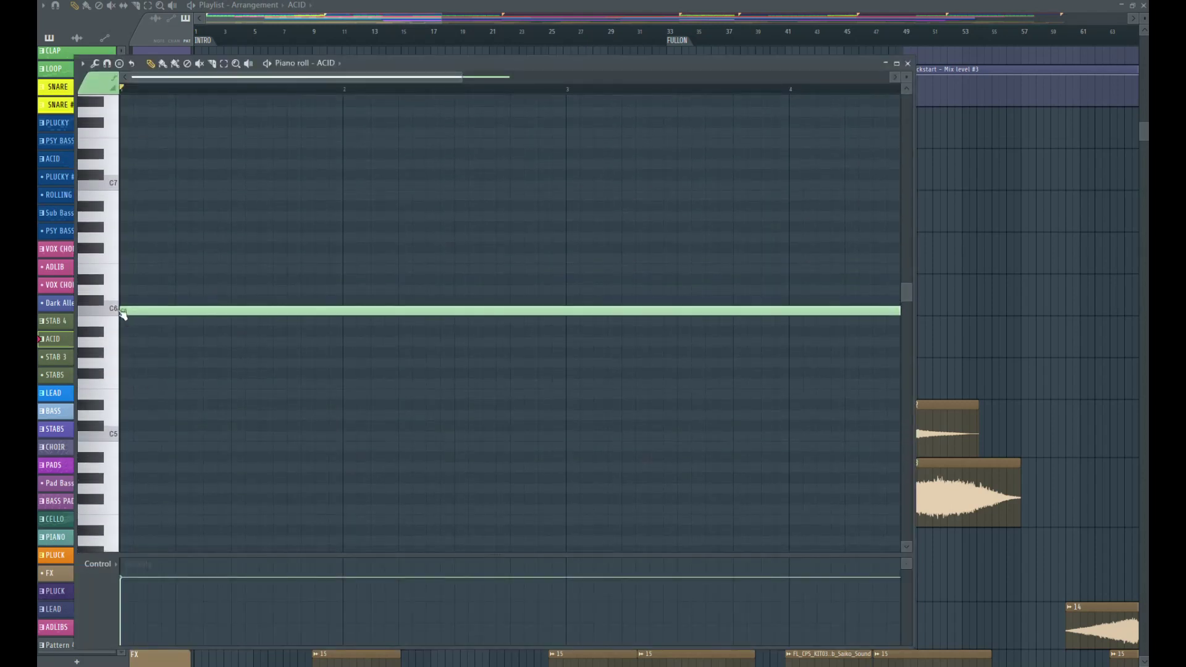
{"action": "key", "text": "ctrl+a"}
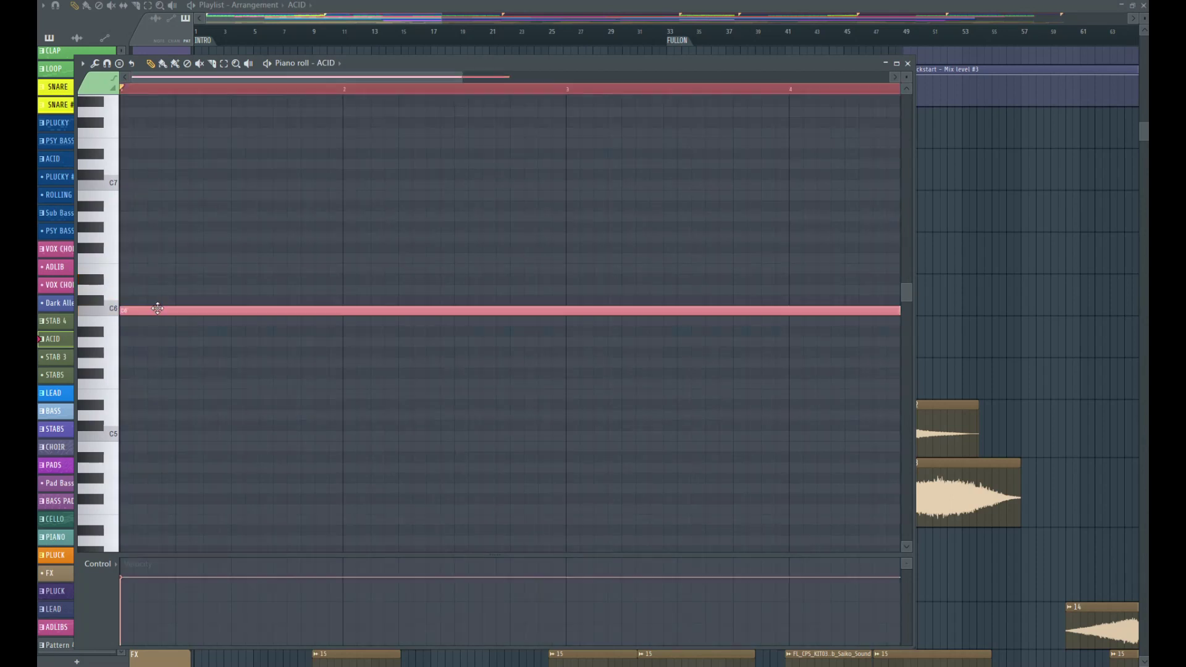
{"action": "left_click_drag", "start_coordinate": [156, 308], "coordinate": [155, 280]}
{"action": "key", "text": "space"}
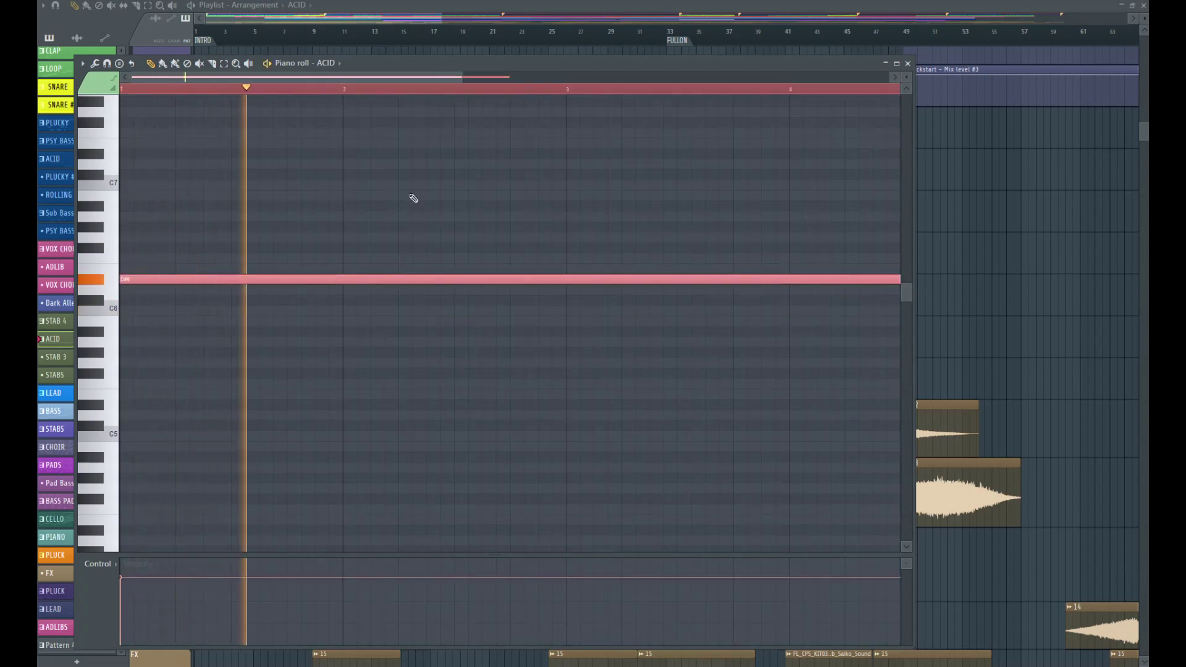
Step: Review the full ACID pattern in the piano roll, close it, and select the PanOMatic panning automation clip at bar 17
{"action": "left_click_drag", "start_coordinate": [461, 77], "coordinate": [870, 78]}
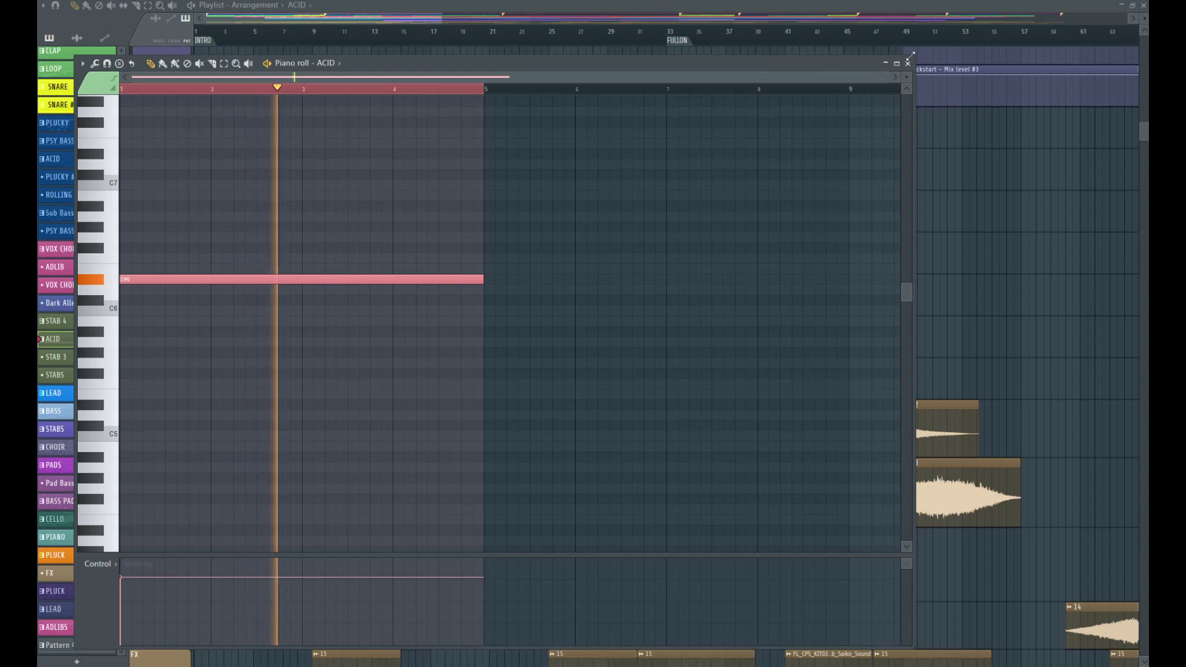
{"action": "left_click", "coordinate": [906, 64]}
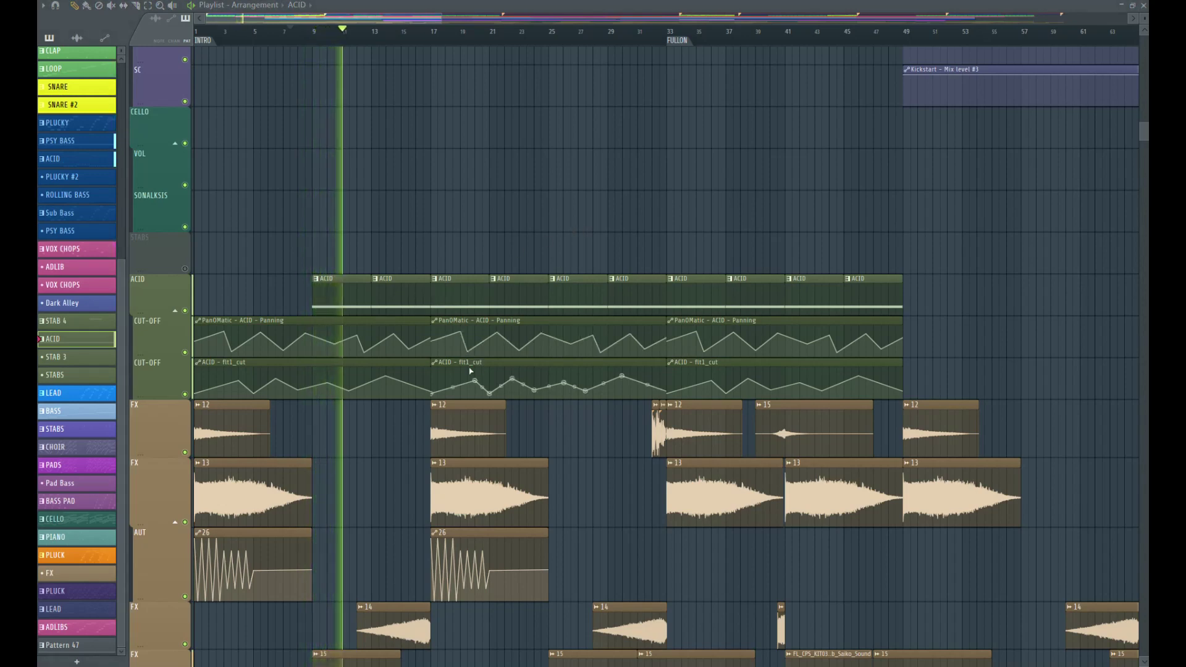
{"action": "left_click_drag", "start_coordinate": [434, 345], "coordinate": [432, 339]}
{"action": "left_click", "coordinate": [442, 347]}
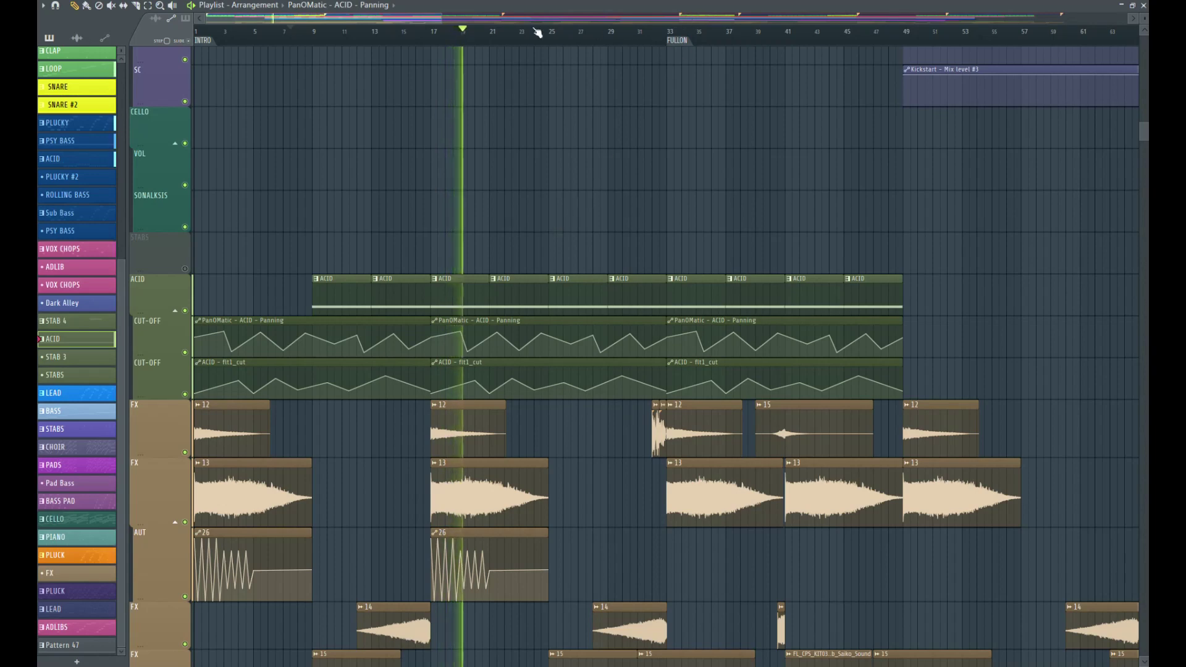
Step: Place DPTE Sub Drop - 011 clips on the AUT track at bars 32 and 48, moving the latter off the lower FX track
{"action": "left_click_drag", "start_coordinate": [423, 18], "coordinate": [471, 17]}
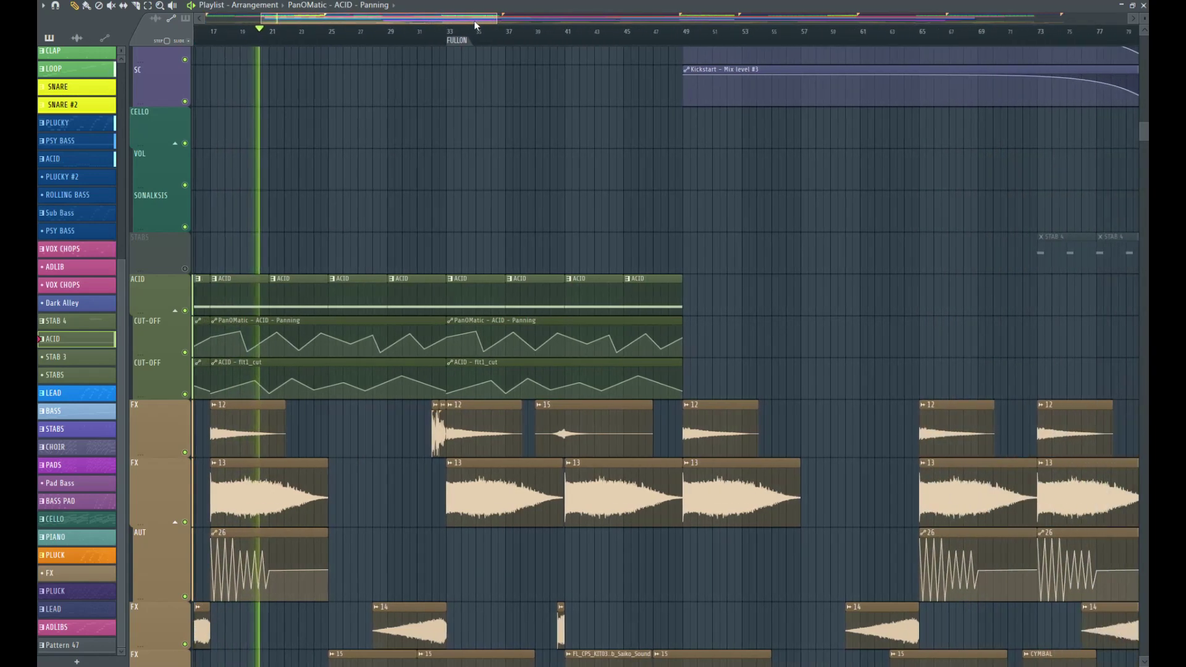
{"action": "scroll", "coordinate": [483, 365], "scroll_direction": "down", "scroll_amount": 3}
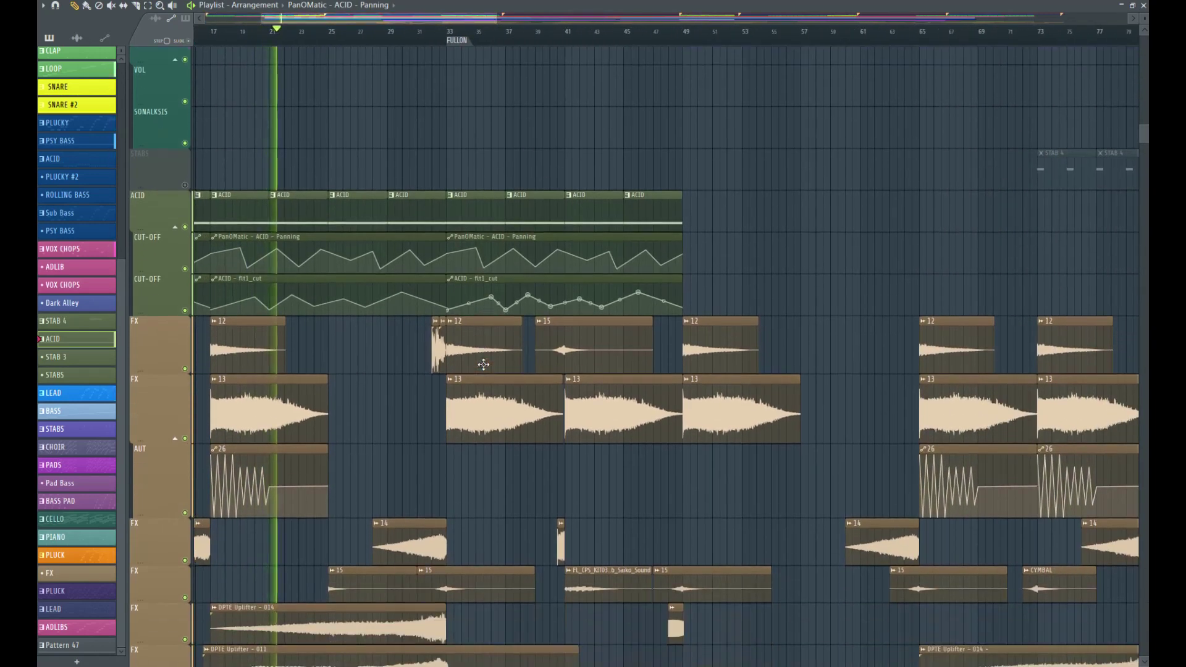
{"action": "scroll", "coordinate": [483, 364], "scroll_direction": "down", "scroll_amount": 1}
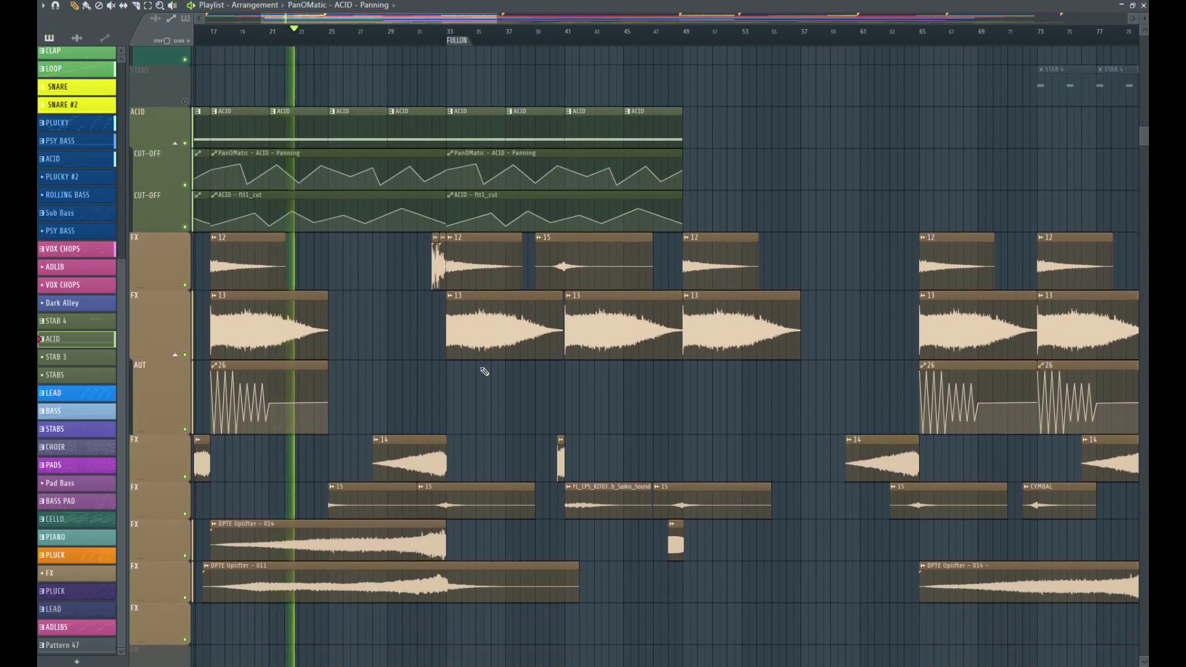
{"action": "left_click", "coordinate": [675, 541]}
{"action": "left_click", "coordinate": [440, 395]}
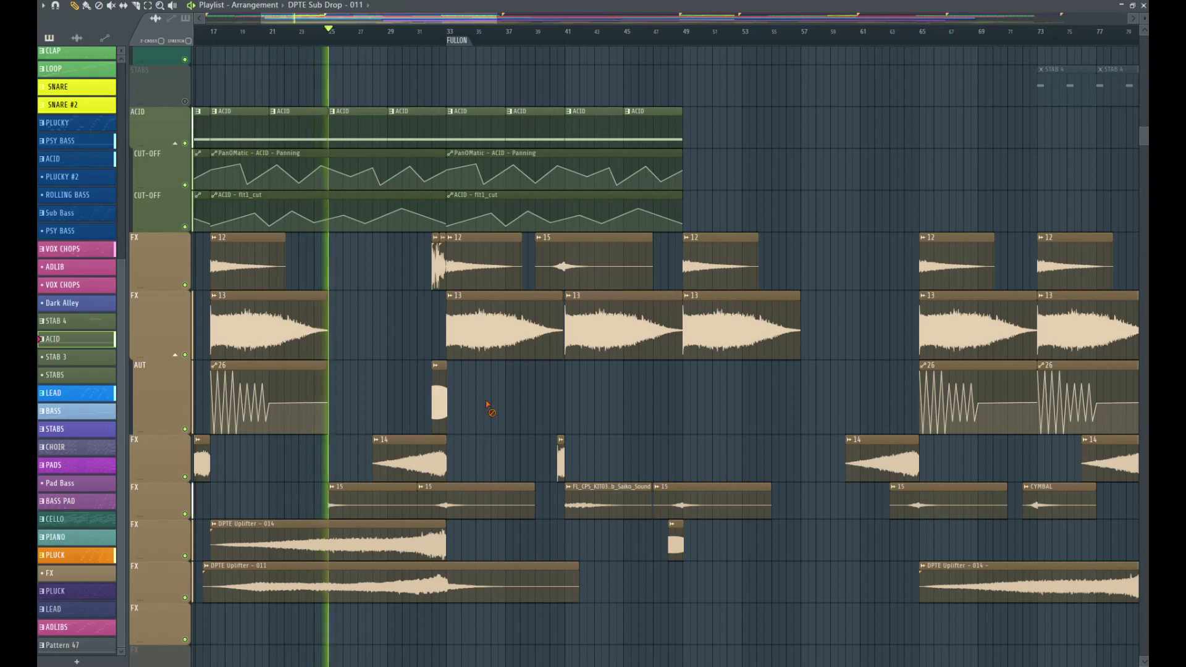
{"action": "left_click", "coordinate": [673, 395]}
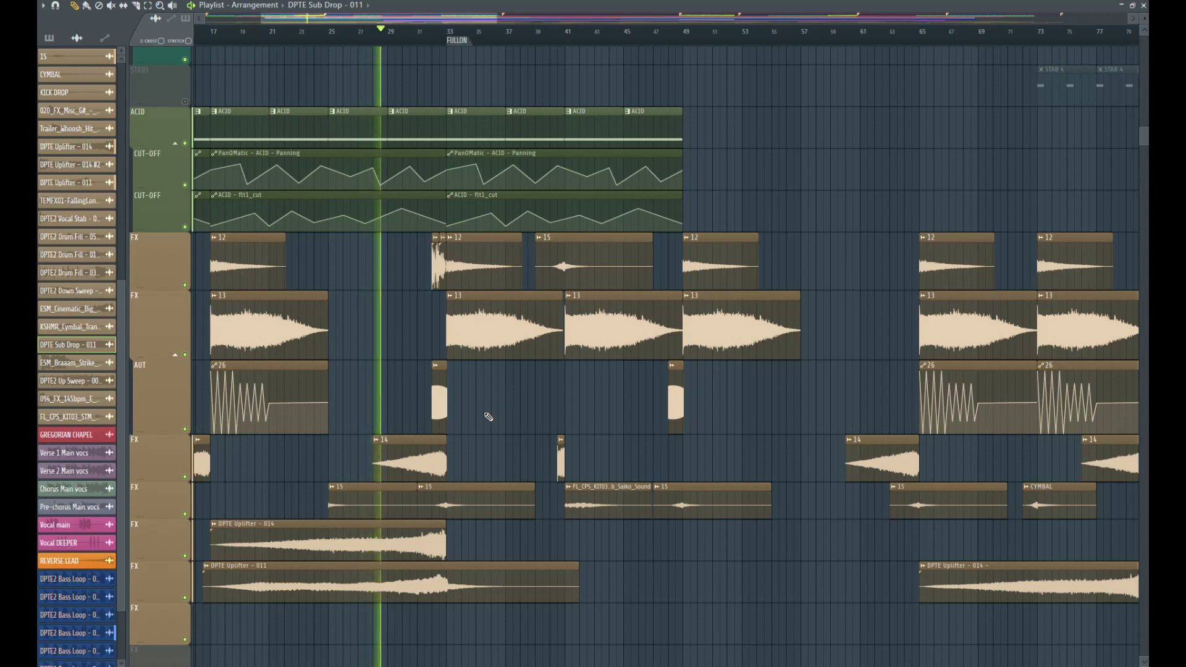
Step: Zoom in around the FULLON marker, check the two DPTE2 Drum Fill clips, and play the transition from just before bar 32
{"action": "left_click", "coordinate": [160, 5]}
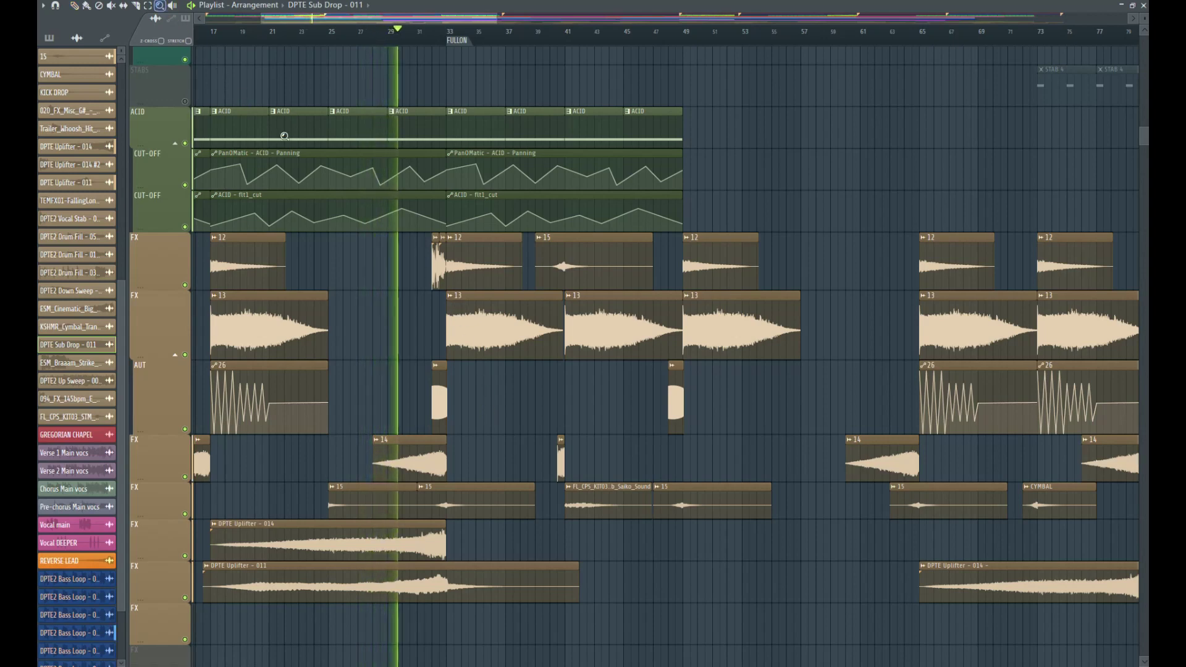
{"action": "left_click_drag", "start_coordinate": [578, 604], "coordinate": [426, 104]}
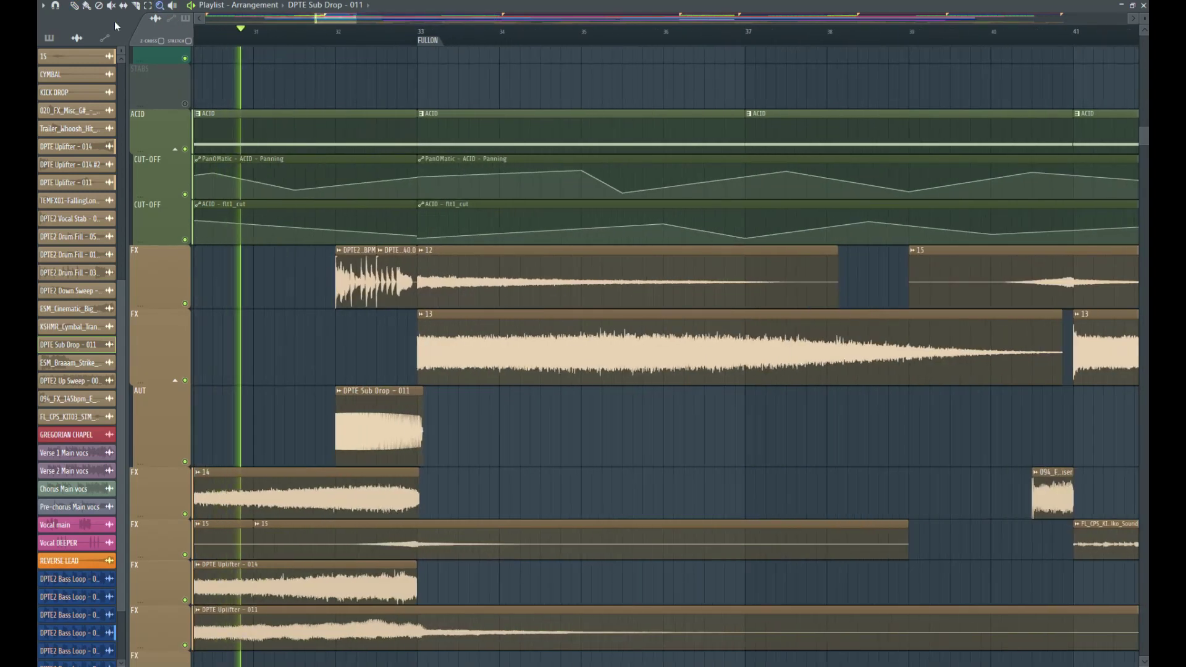
{"action": "left_click", "coordinate": [74, 6]}
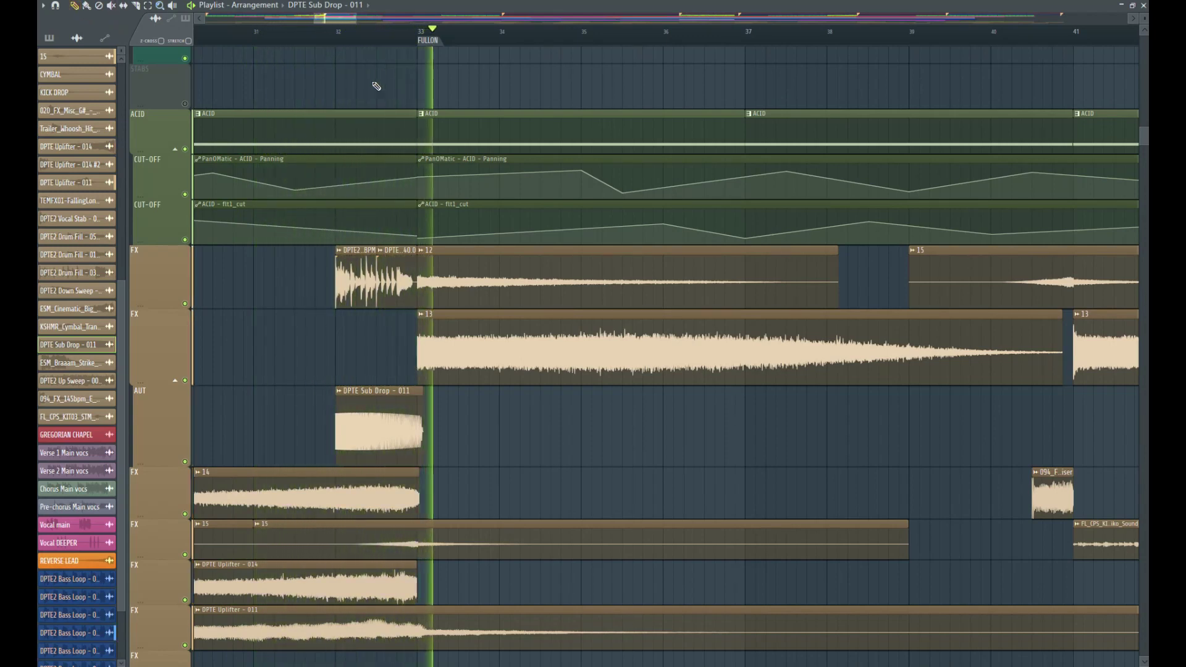
{"action": "key", "text": "space"}
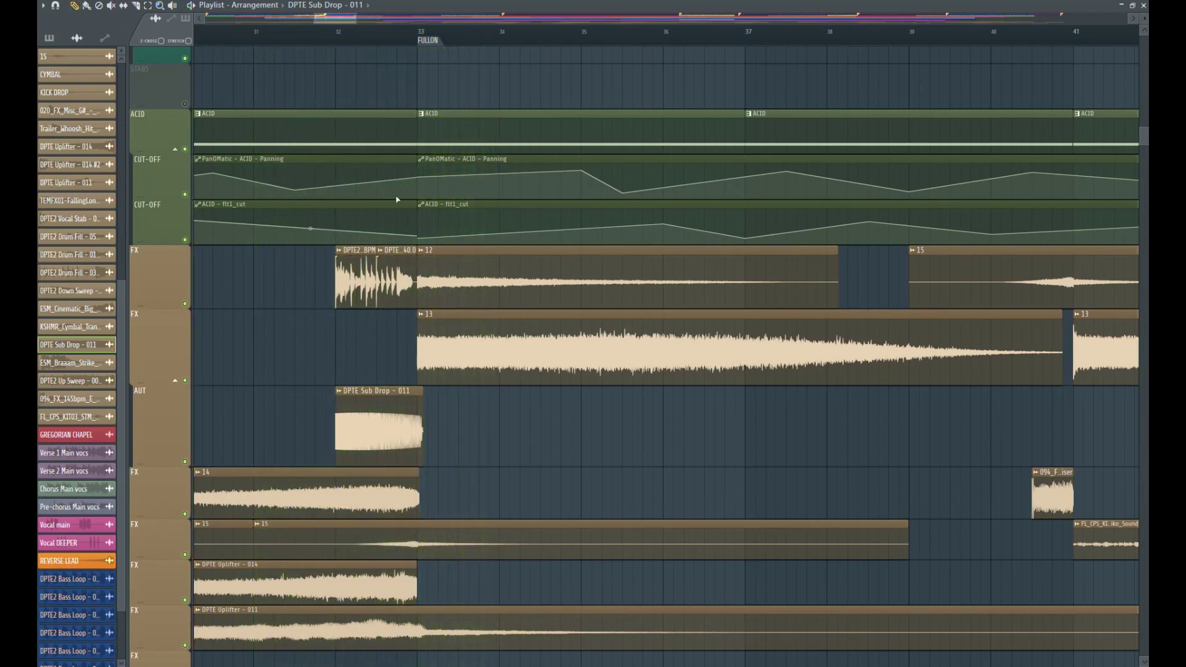
{"action": "left_click", "coordinate": [365, 273]}
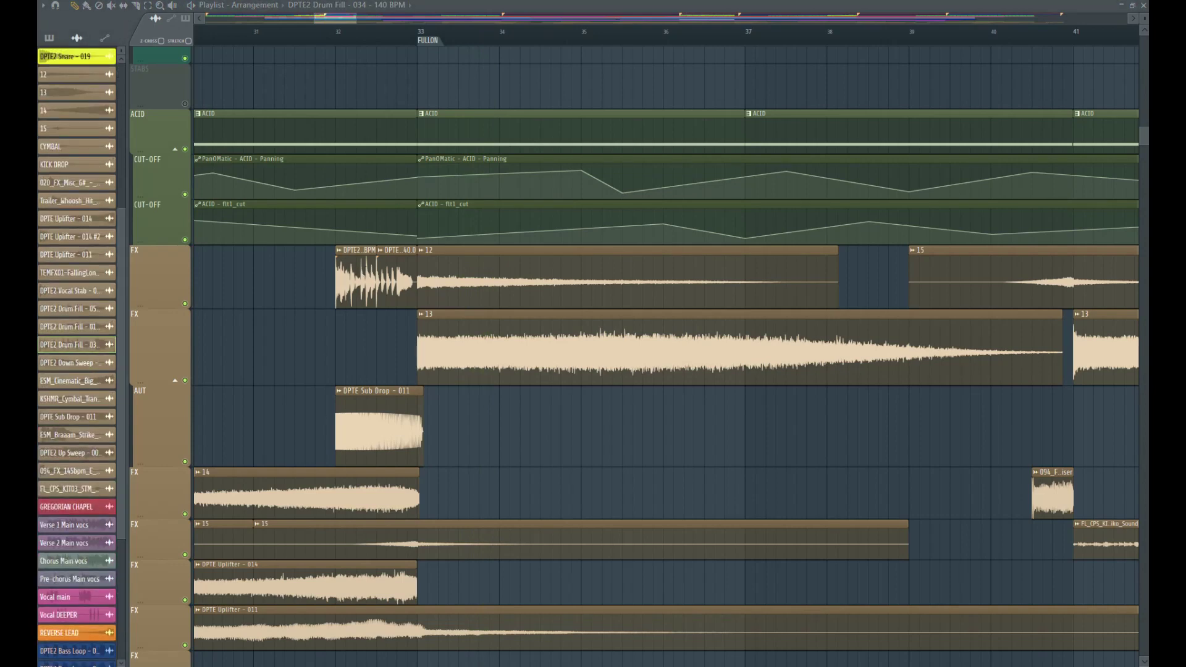
{"action": "left_click", "coordinate": [405, 264]}
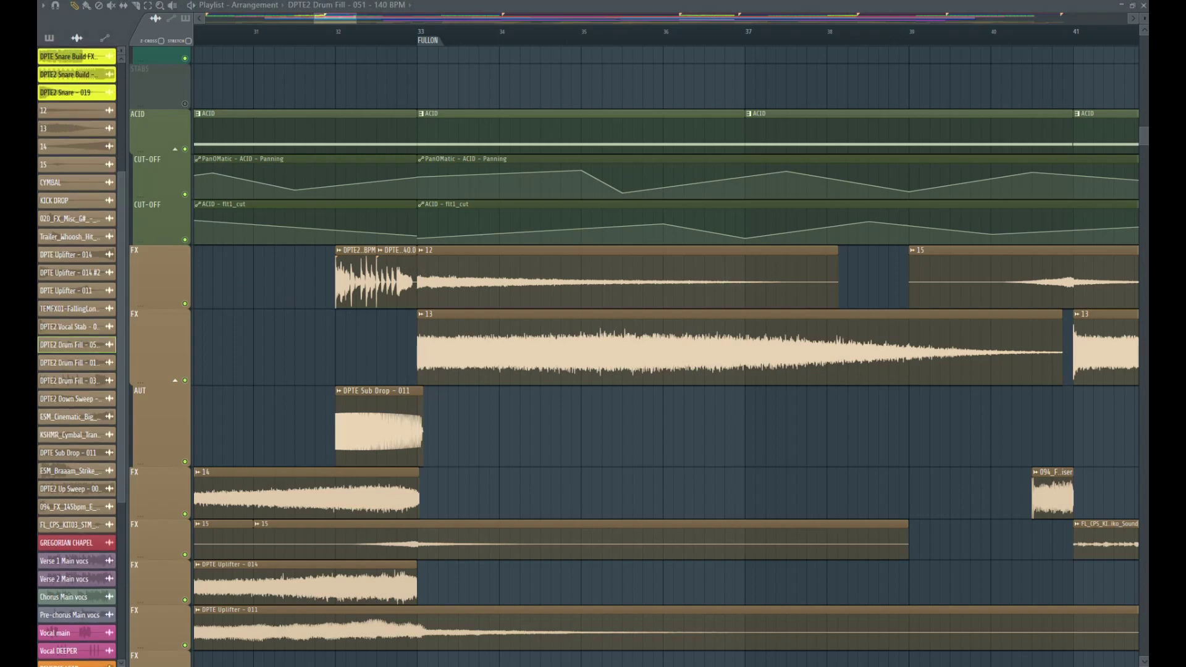
{"action": "key", "text": "space"}
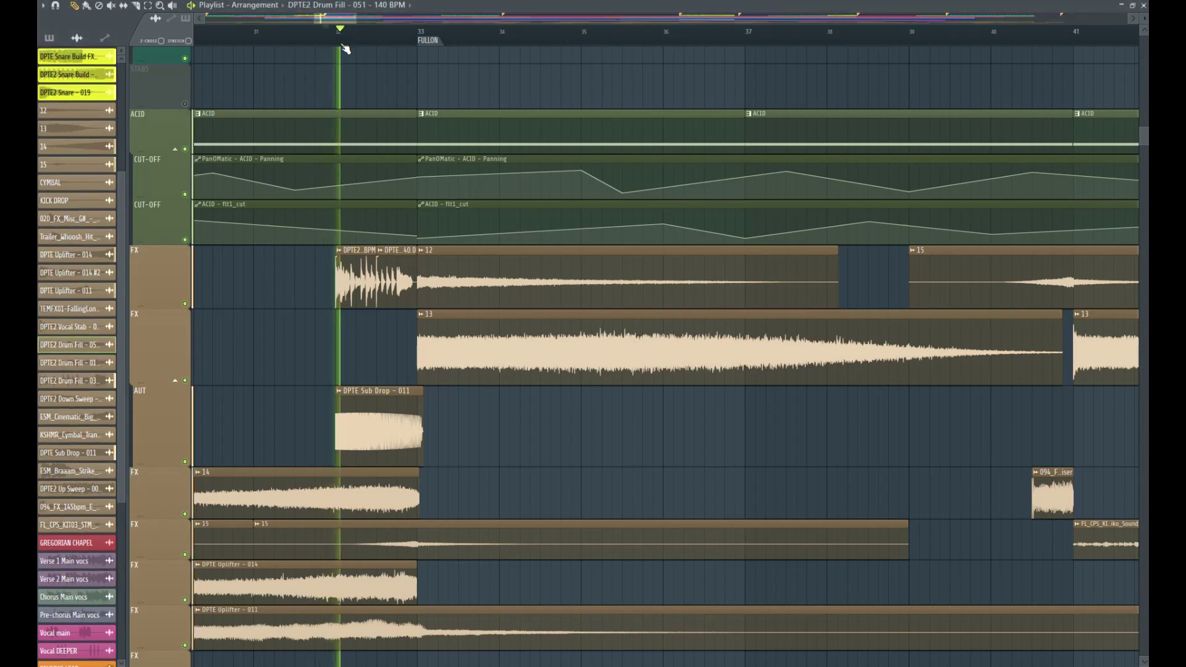
{"action": "key", "text": "space"}
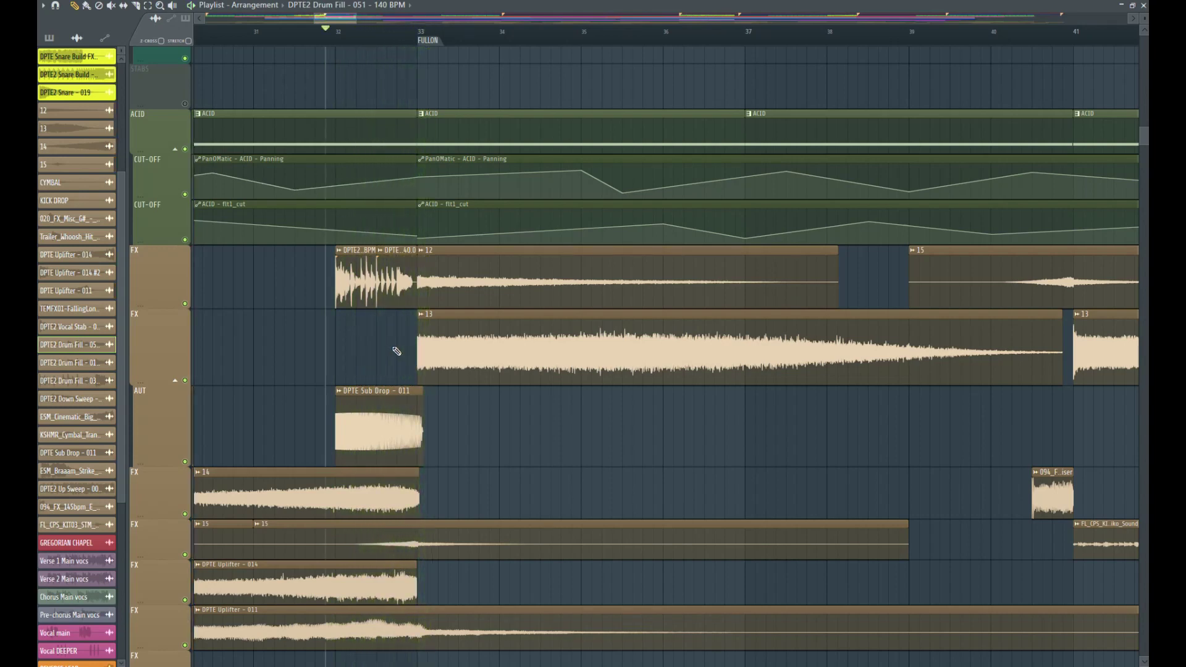
{"action": "key", "text": "space"}
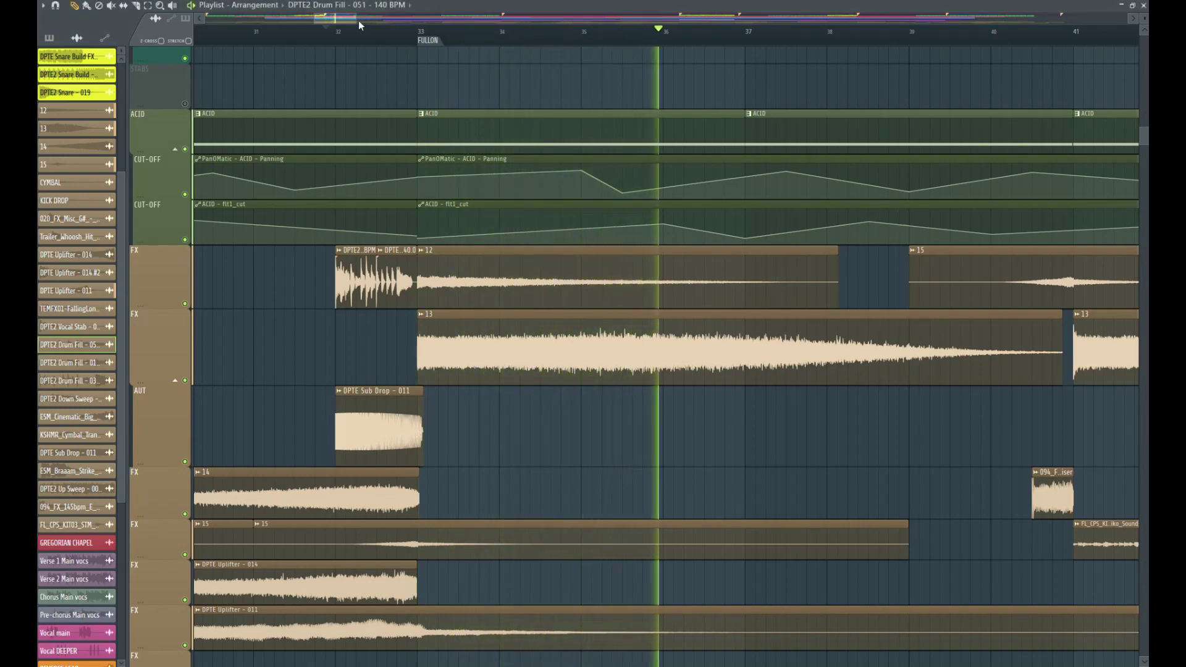
Step: Open the sample settings of the 094_FX clip just before bar 41 and browse for a replacement sound file
{"action": "left_click_drag", "start_coordinate": [352, 18], "coordinate": [375, 23]}
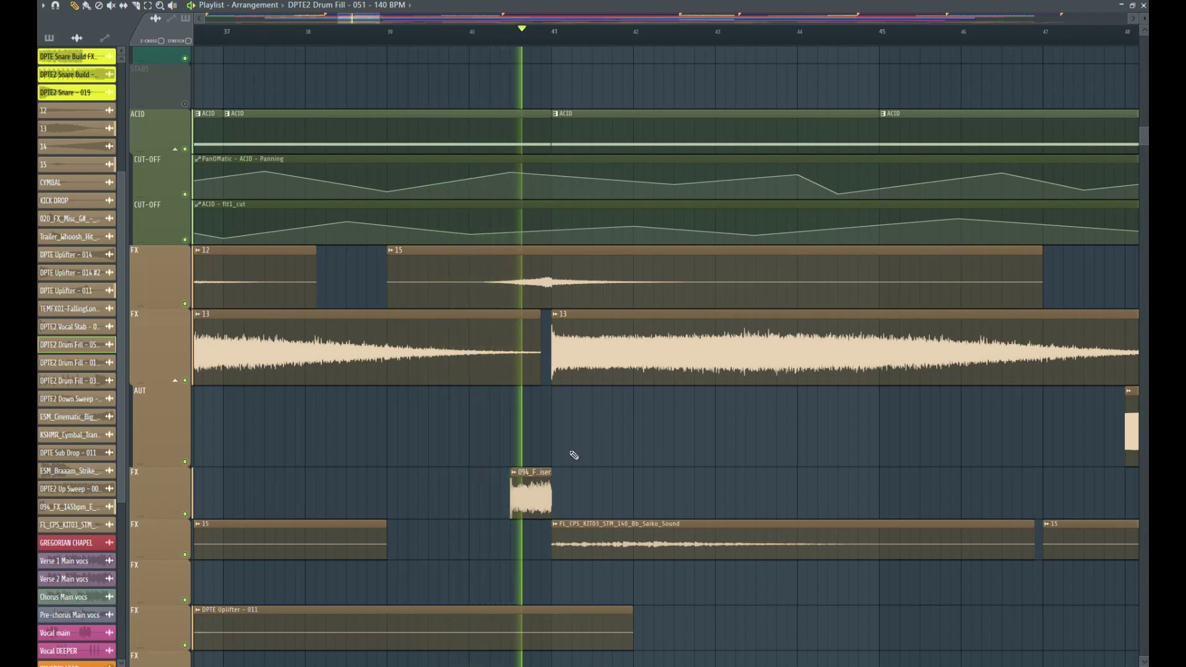
{"action": "key", "text": "space"}
{"action": "left_click", "coordinate": [535, 488]}
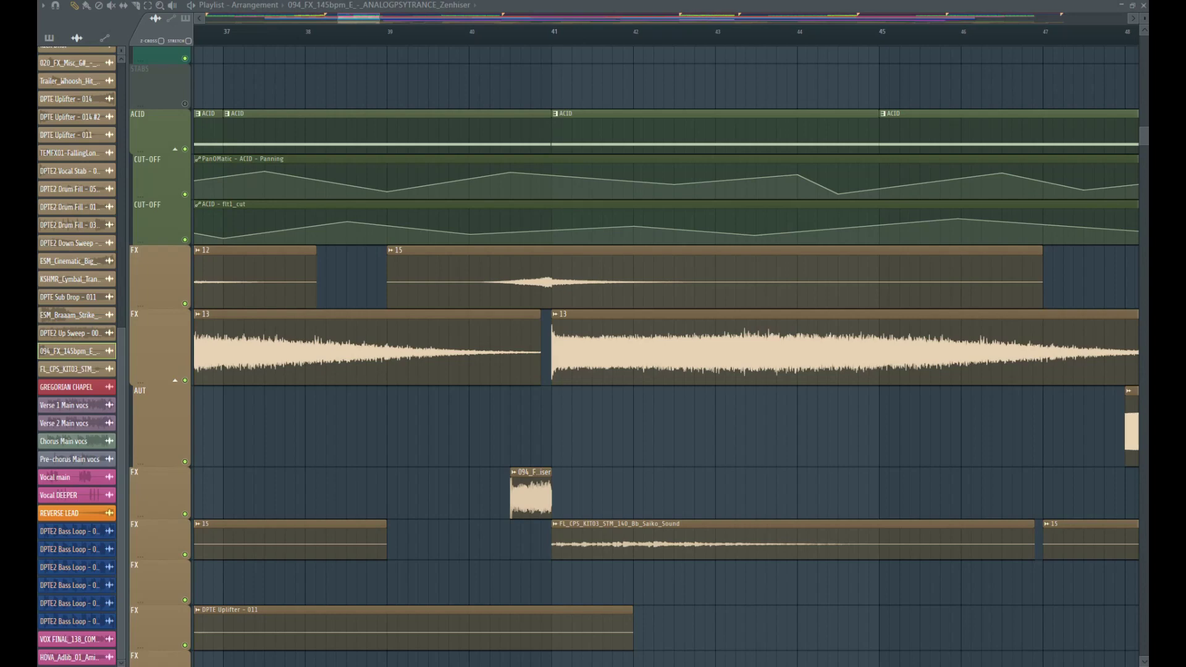
{"action": "left_click_drag", "start_coordinate": [37, 154], "coordinate": [509, 198]}
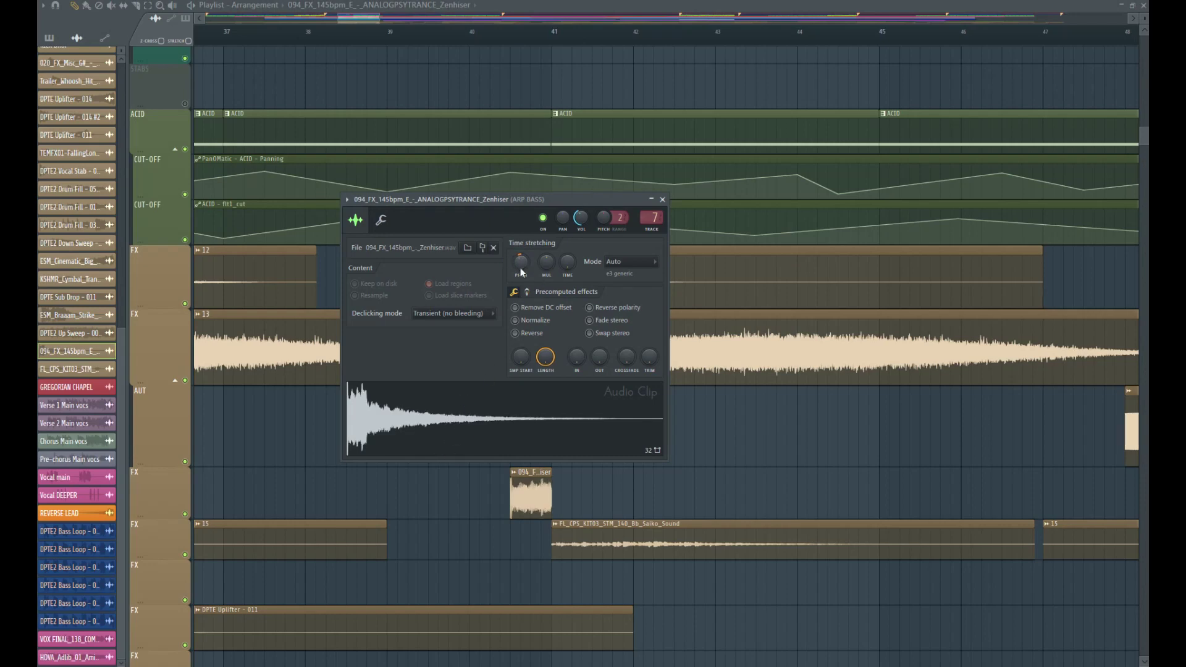
{"action": "left_click", "coordinate": [481, 248]}
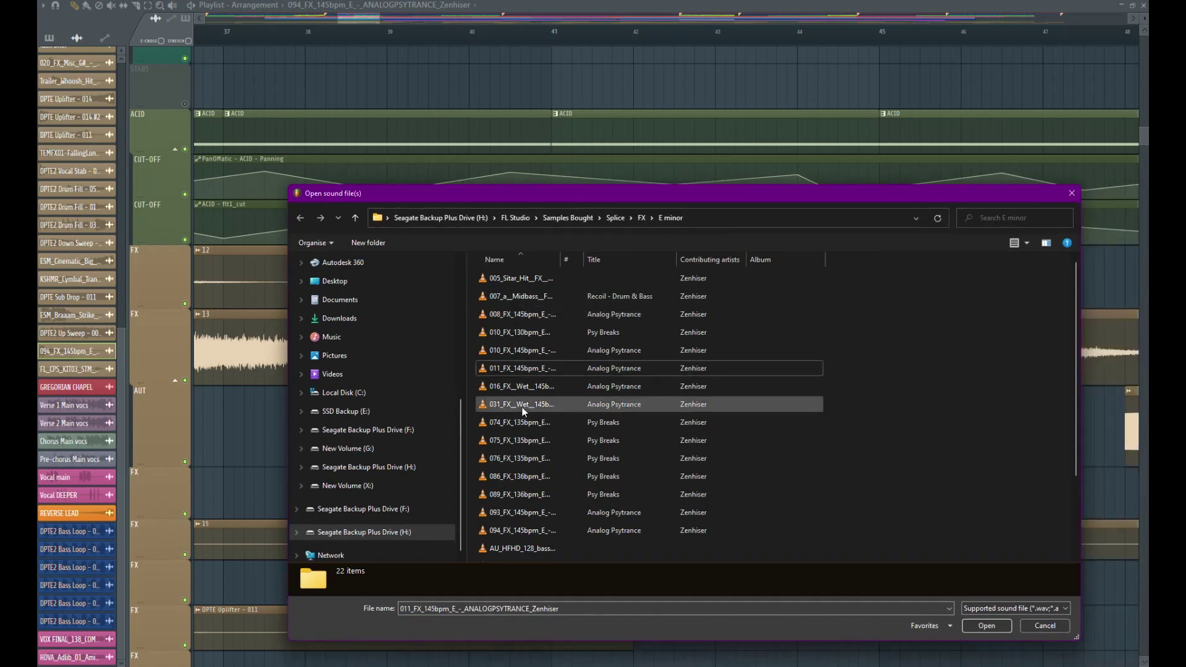
Step: Audition samples in the E minor FX folder and load 093_FX_145bpm_E_-_ANALOGPSYTRANCE_Zenhiser into the clip
{"action": "left_click", "coordinate": [521, 386]}
{"action": "left_click", "coordinate": [524, 405]}
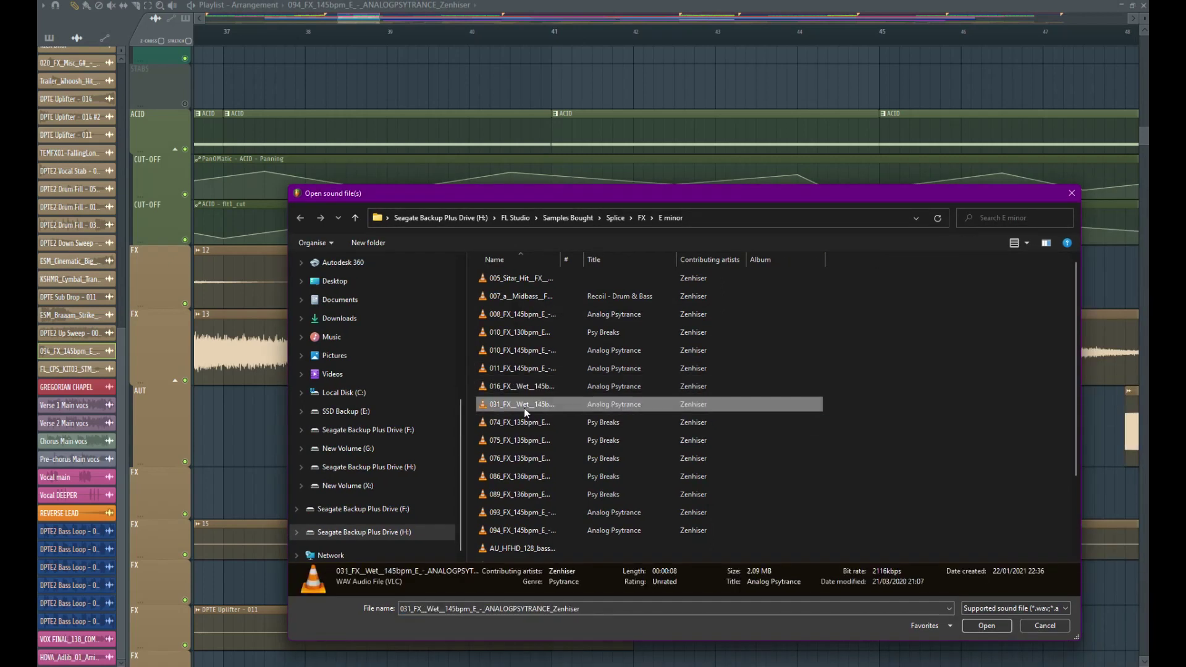
{"action": "left_click", "coordinate": [524, 421]}
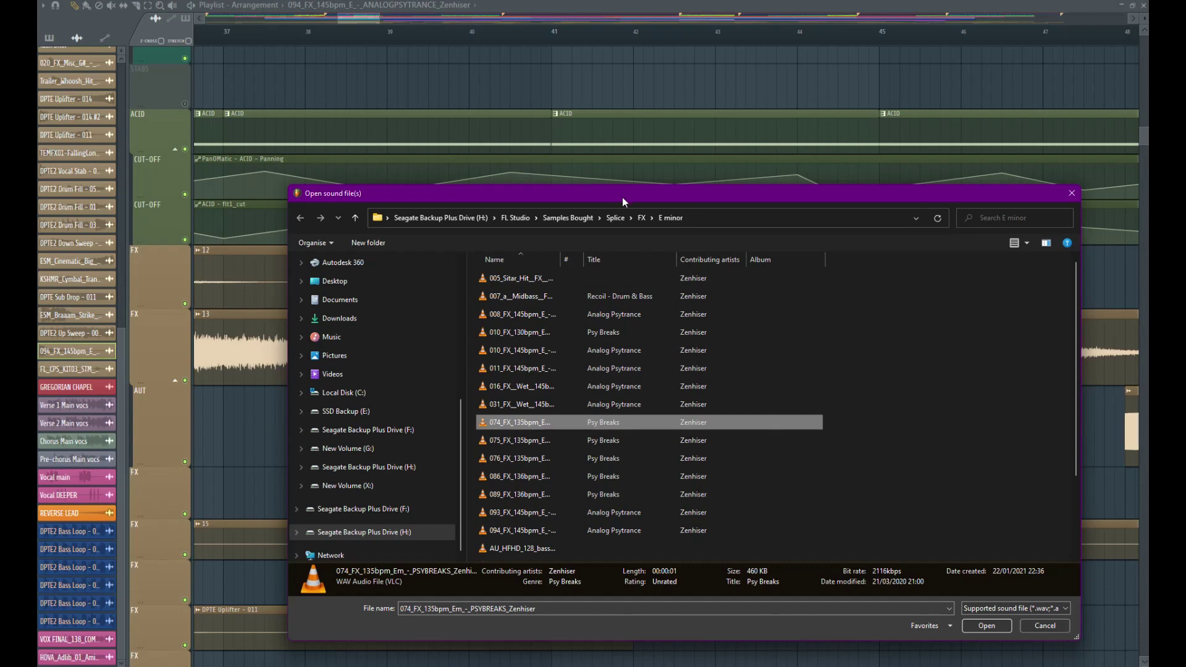
{"action": "left_click_drag", "start_coordinate": [621, 198], "coordinate": [525, 131]}
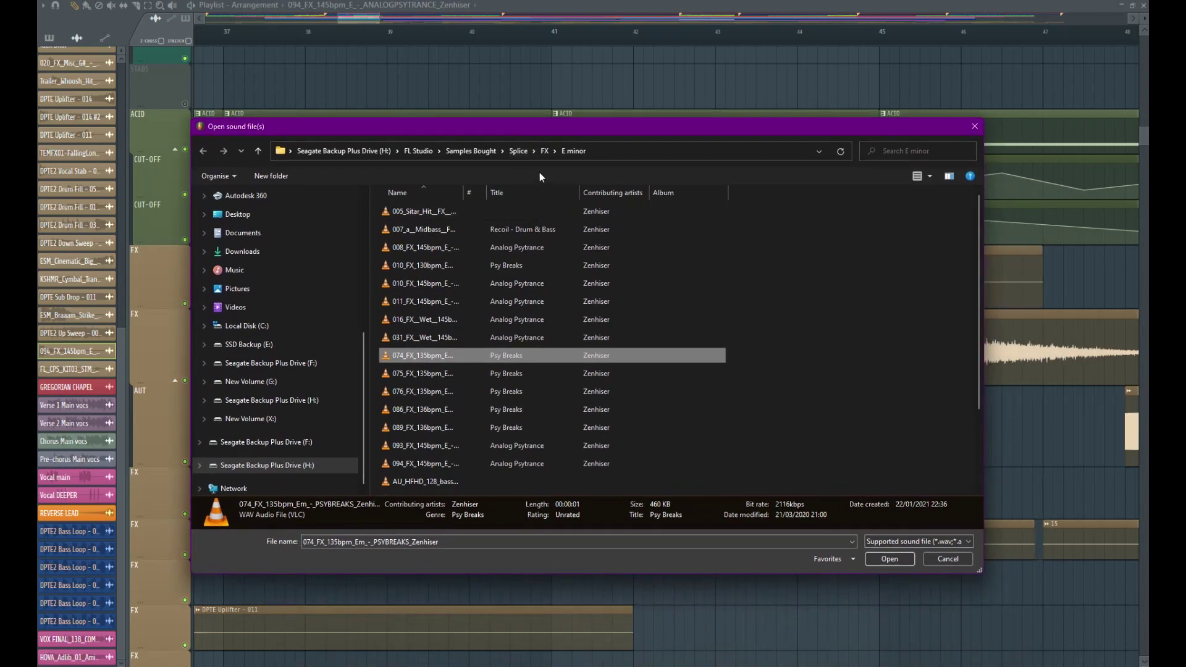
{"action": "left_click", "coordinate": [438, 393]}
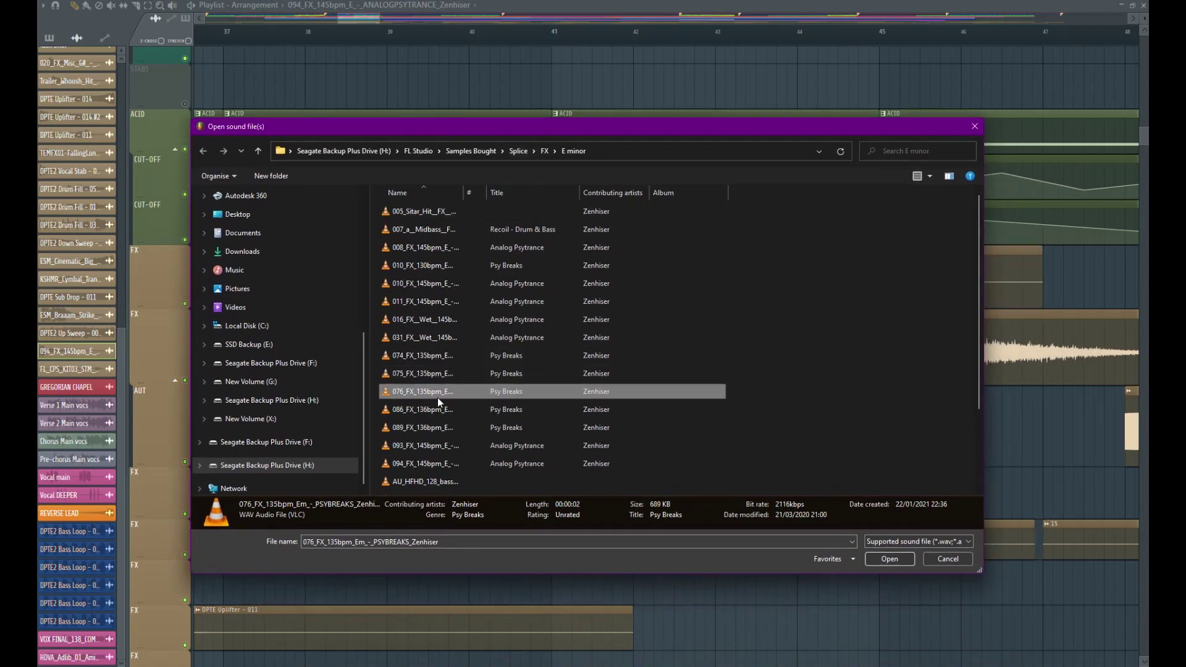
{"action": "left_click", "coordinate": [440, 413]}
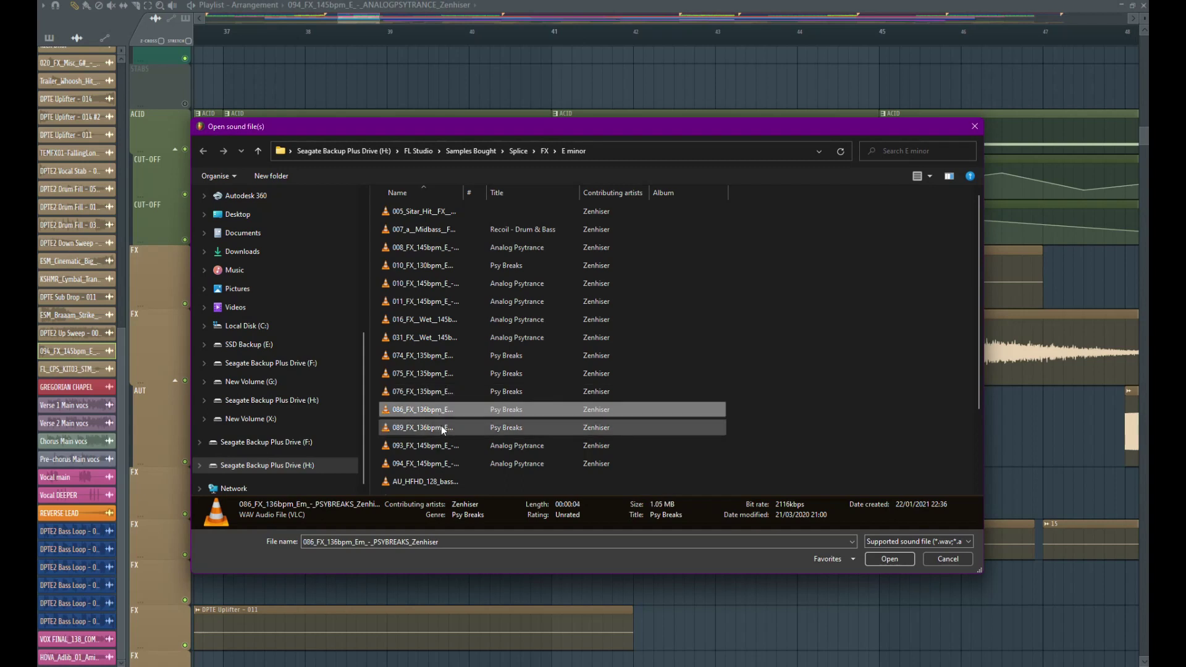
{"action": "left_click", "coordinate": [443, 429]}
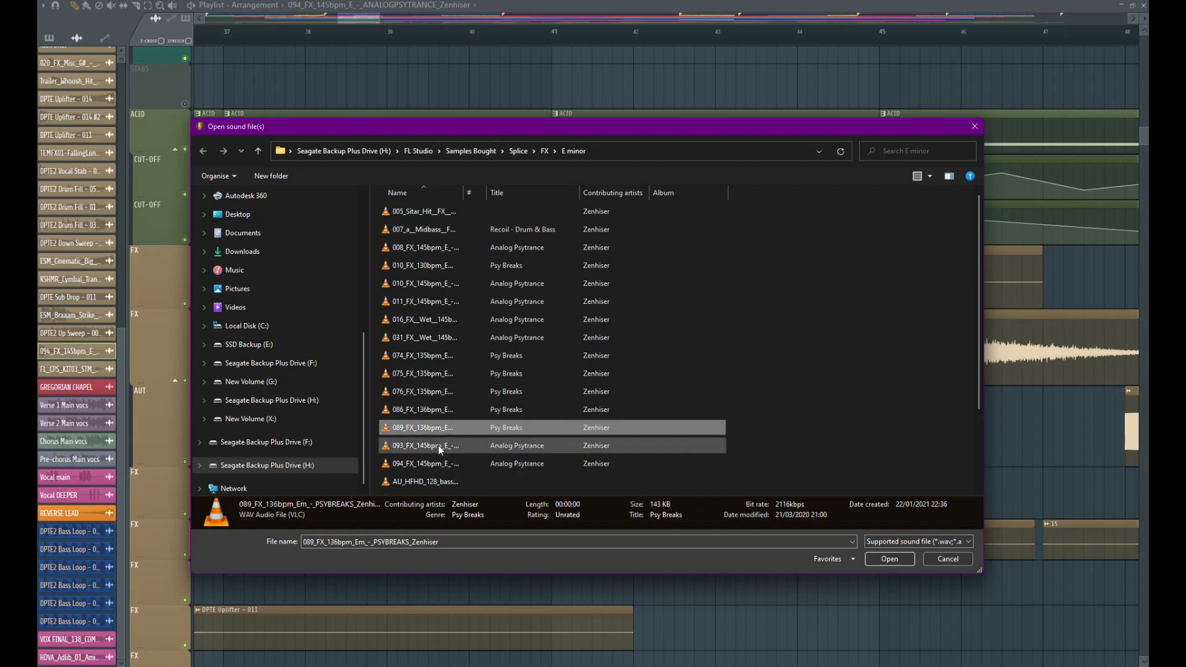
{"action": "left_click", "coordinate": [439, 446]}
{"action": "scroll", "coordinate": [466, 387], "scroll_direction": "down", "scroll_amount": 2}
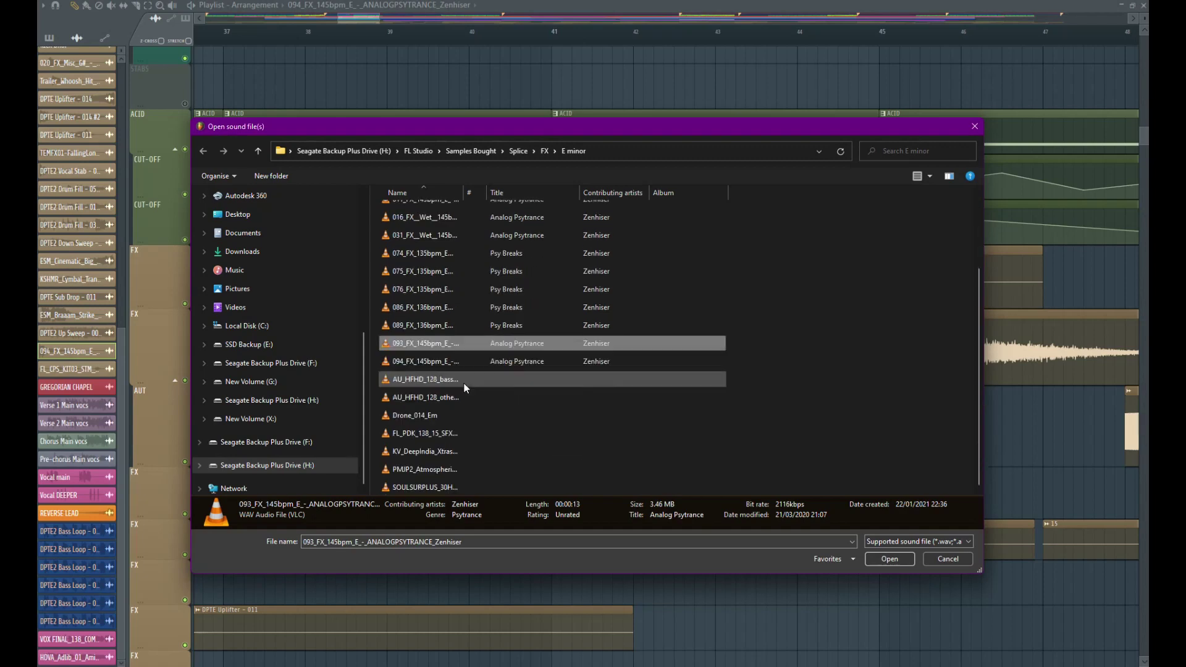
{"action": "left_click", "coordinate": [889, 559]}
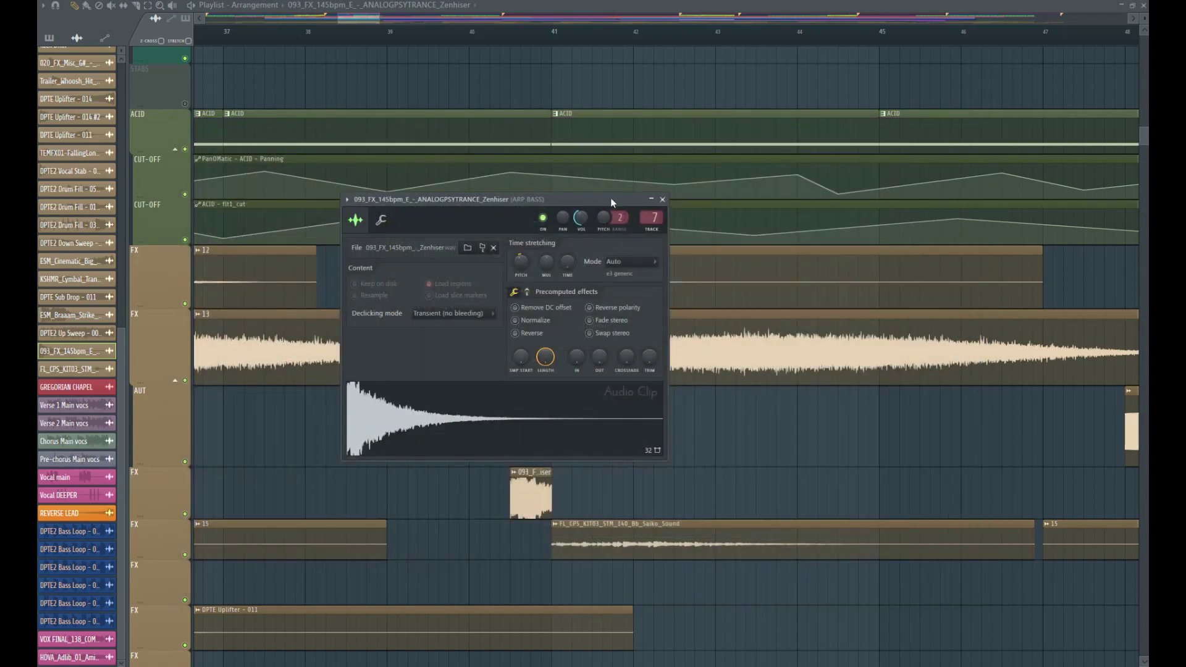
Step: Move the sample settings window aside and play back the lead-in to bar 41 to hear the replaced FX
{"action": "left_click_drag", "start_coordinate": [634, 206], "coordinate": [863, 157]}
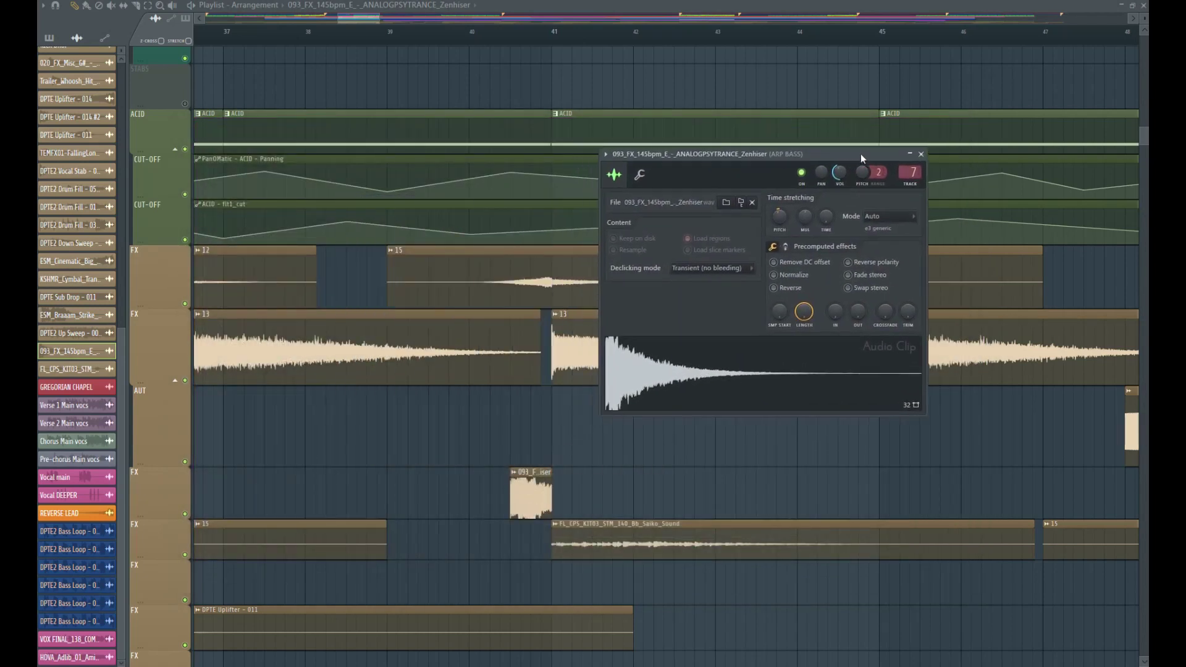
{"action": "left_click", "coordinate": [455, 38]}
{"action": "key", "text": "space"}
{"action": "key", "text": "space"}
{"action": "double_click", "coordinate": [539, 493]}
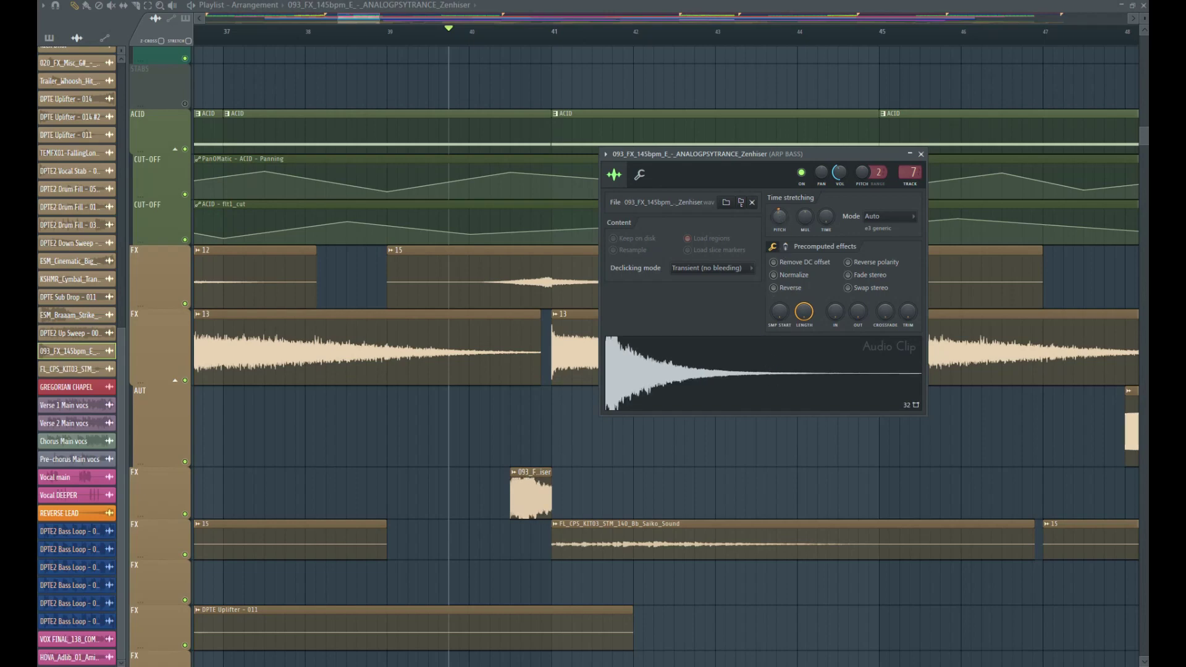
{"action": "key", "text": "space"}
{"action": "key", "text": "space"}
{"action": "left_click", "coordinate": [315, 34]}
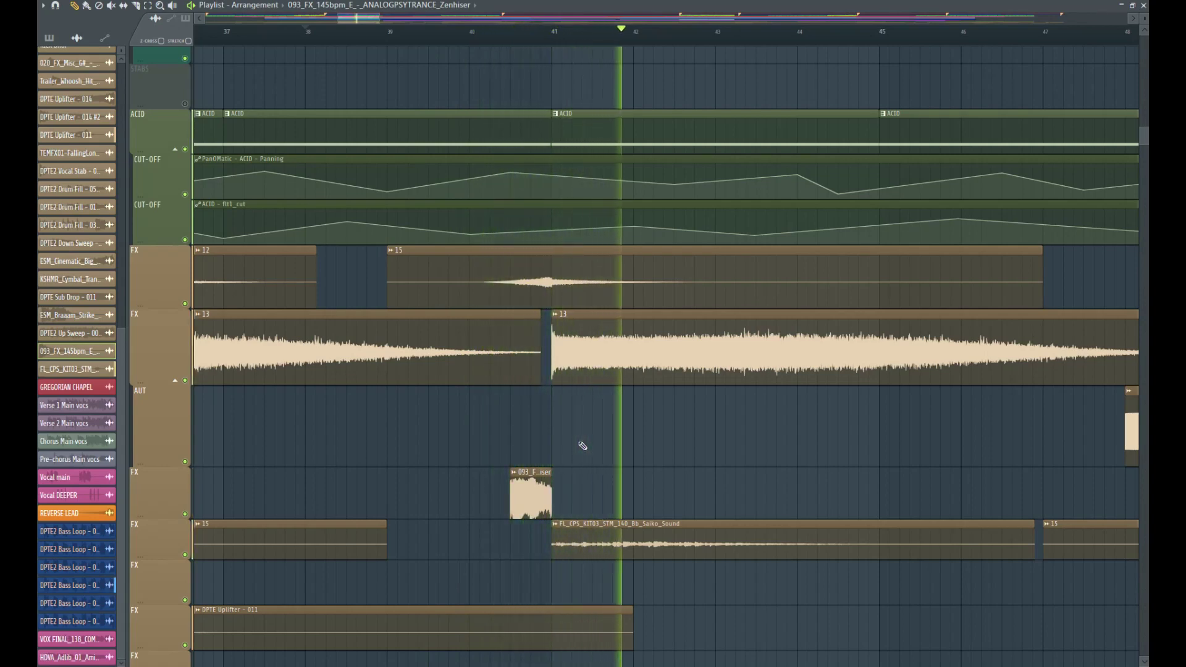
{"action": "left_click", "coordinate": [514, 31]}
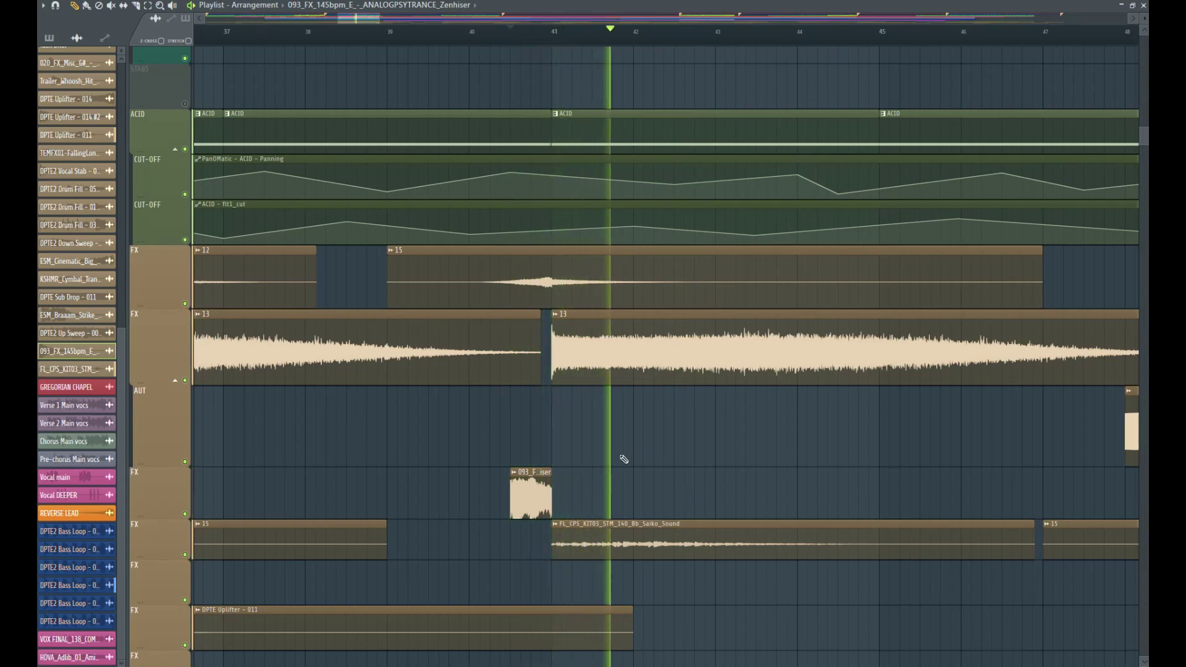
Step: Look at the section around bar 49 and zoom out to the whole arrangement
{"action": "left_click_drag", "start_coordinate": [374, 23], "coordinate": [402, 21]}
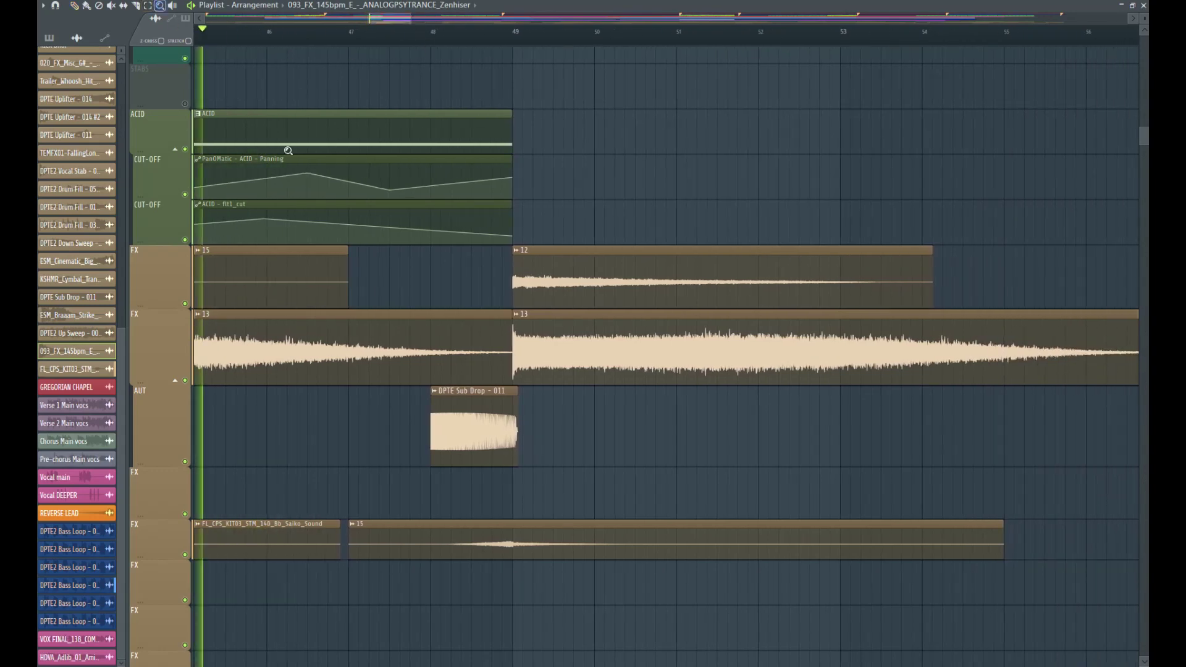
{"action": "right_click", "coordinate": [288, 150]}
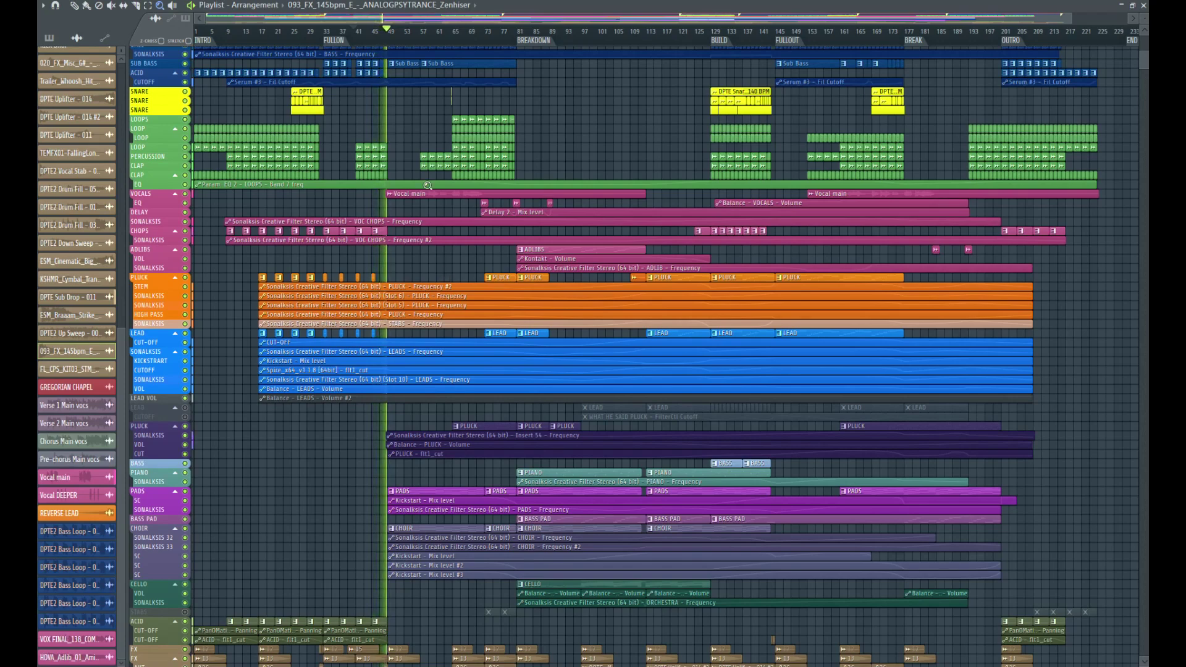
Step: Thin out the kick fill leading into bar 49 by deleting alternate kick clips, playing it back from just before bar 48
{"action": "left_click_drag", "start_coordinate": [411, 66], "coordinate": [370, 15]}
{"action": "left_click_drag", "start_coordinate": [583, 306], "coordinate": [343, 85]}
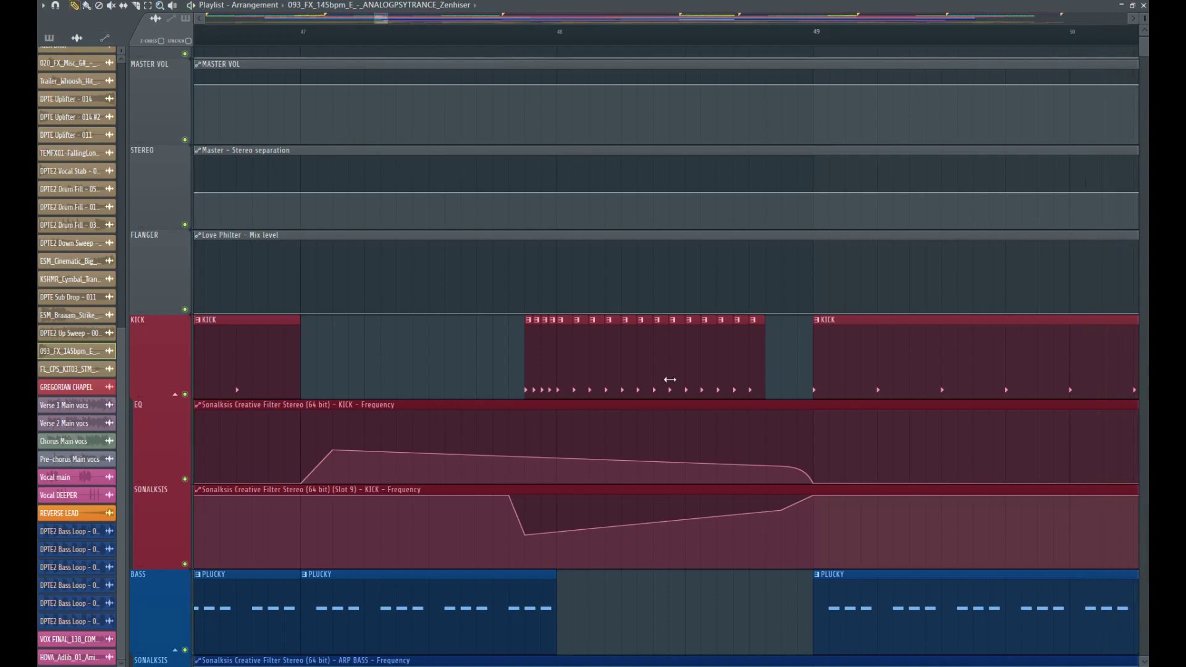
{"action": "left_click", "coordinate": [528, 39]}
{"action": "key", "text": "space"}
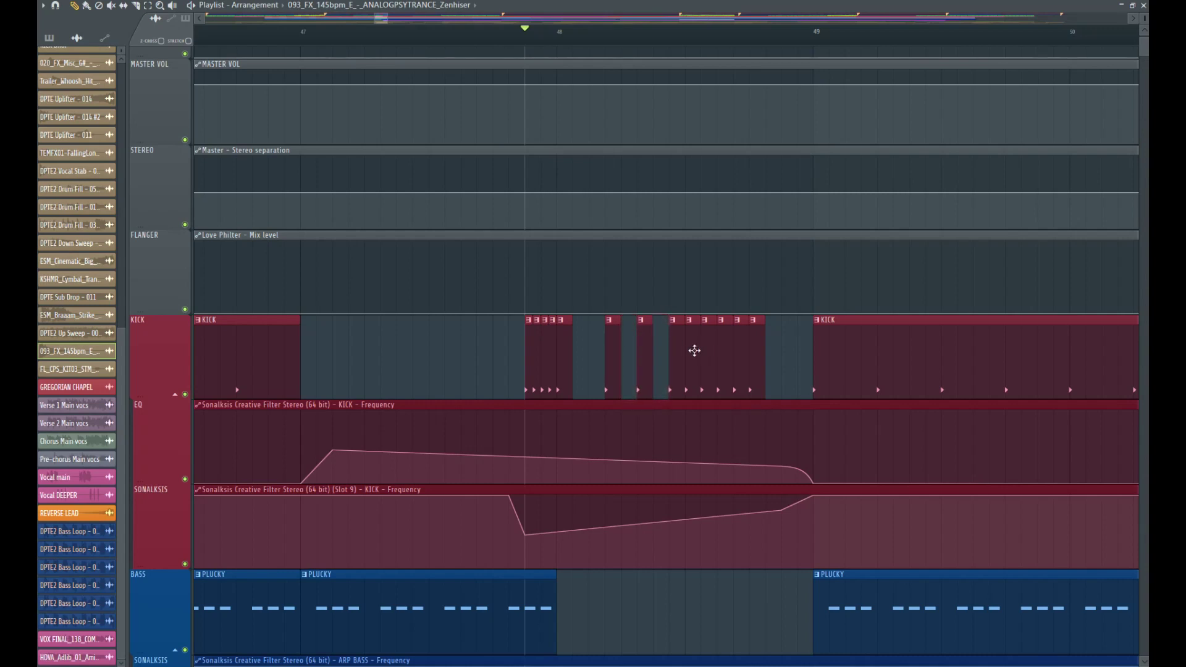
{"action": "key", "text": "space"}
{"action": "key", "text": "space"}
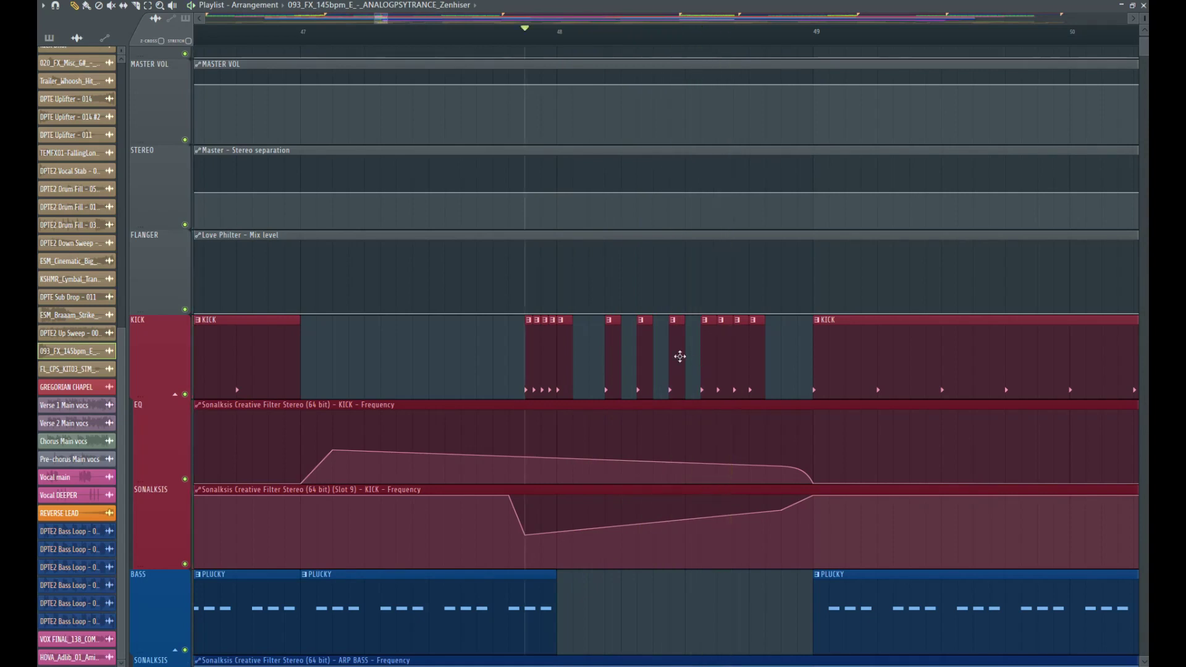
Step: Shift the spaced kick clips of the fill earlier, tighten its last kicks, and audition the pattern
{"action": "right_click", "coordinate": [650, 362]}
{"action": "key", "text": "space"}
{"action": "key", "text": "space"}
{"action": "key", "text": "space"}
{"action": "left_click_drag", "start_coordinate": [675, 362], "coordinate": [595, 365]}
{"action": "key", "text": "space"}
{"action": "key", "text": "space"}
{"action": "key", "text": "space"}
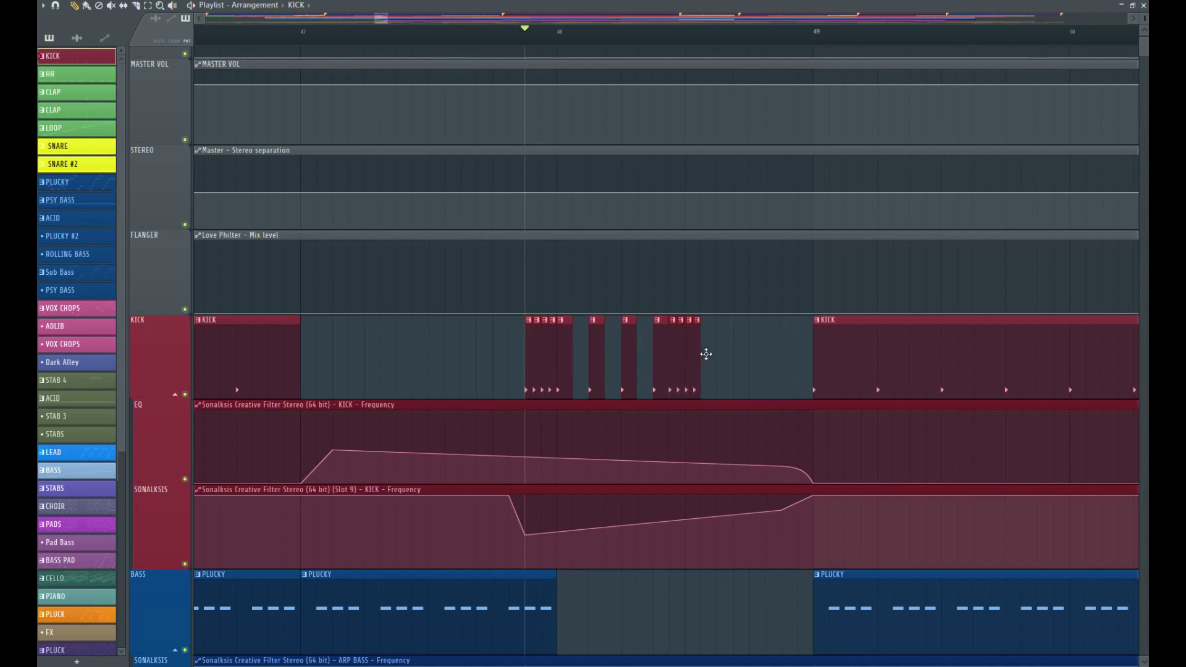
Step: Leave a gap after the third single kick, end the fill with a closely spaced run of eight kick clips, and play it back
{"action": "key", "text": "space"}
{"action": "key", "text": "space"}
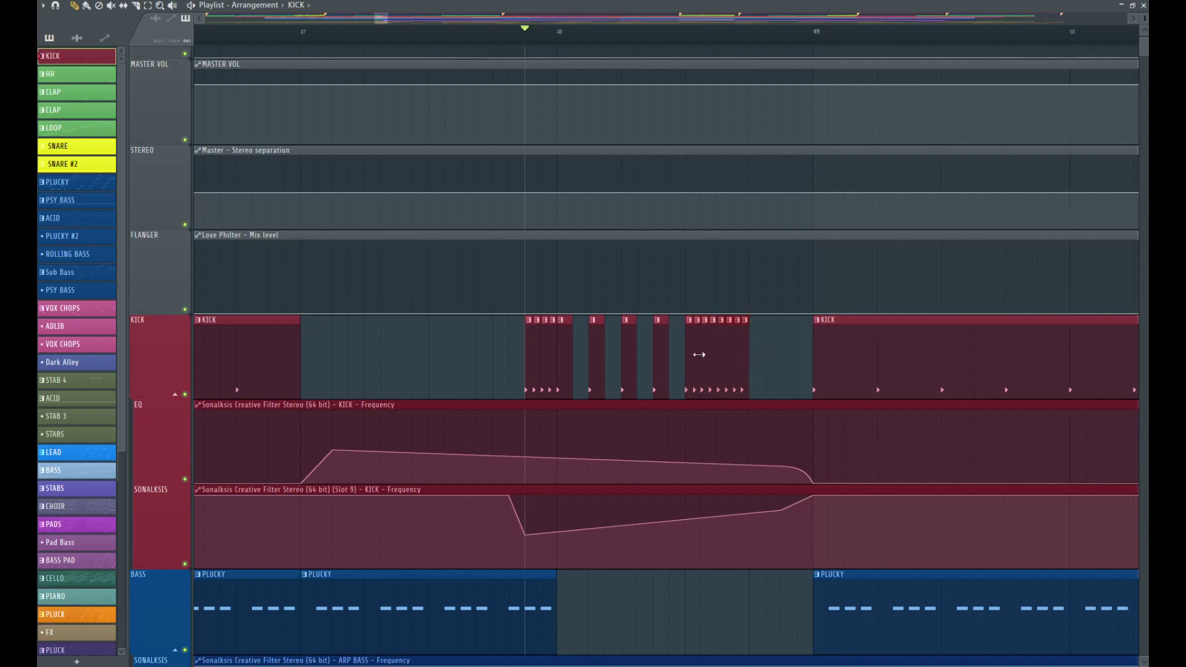
{"action": "key", "text": "space"}
{"action": "key", "text": "space"}
{"action": "key", "text": "space"}
Step: Re-space the fill's closing kick clips at double the spacing, extend them to just before bar 49, and audition the fill into the drop
{"action": "left_click_drag", "start_coordinate": [707, 354], "coordinate": [694, 359]}
{"action": "key", "text": "space"}
{"action": "left_click", "coordinate": [708, 360]}
{"action": "key", "text": "space"}
{"action": "left_click", "coordinate": [718, 362]}
{"action": "key", "text": "space"}
{"action": "left_click", "coordinate": [739, 363]}
{"action": "key", "text": "space"}
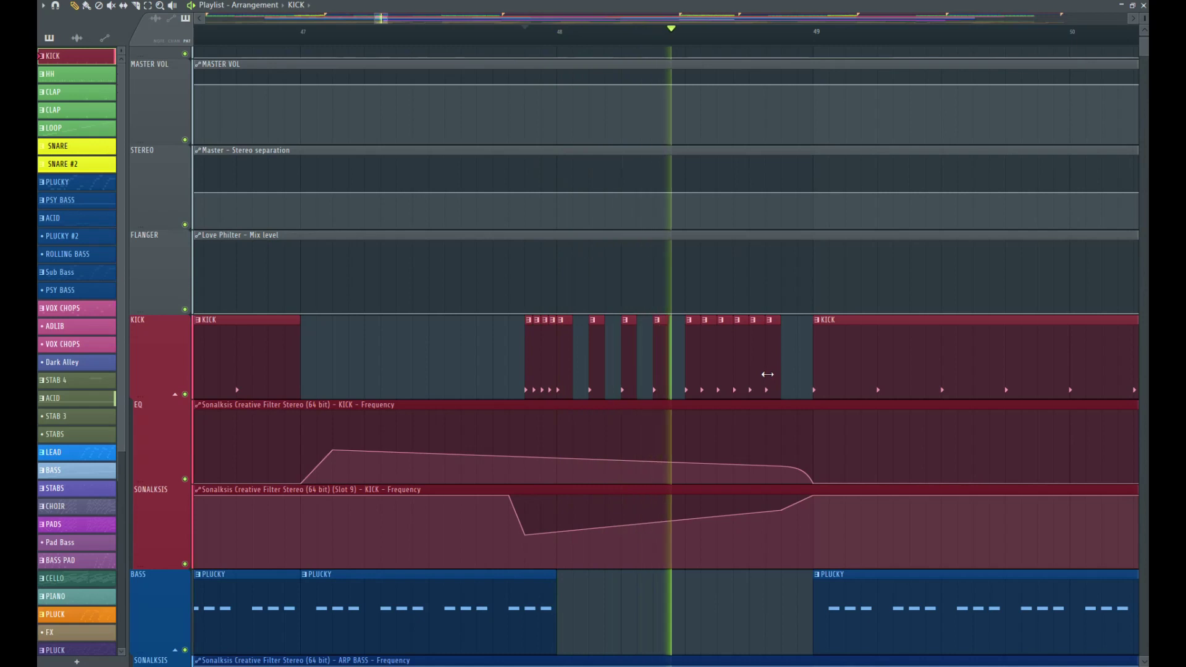
{"action": "key", "text": "space"}
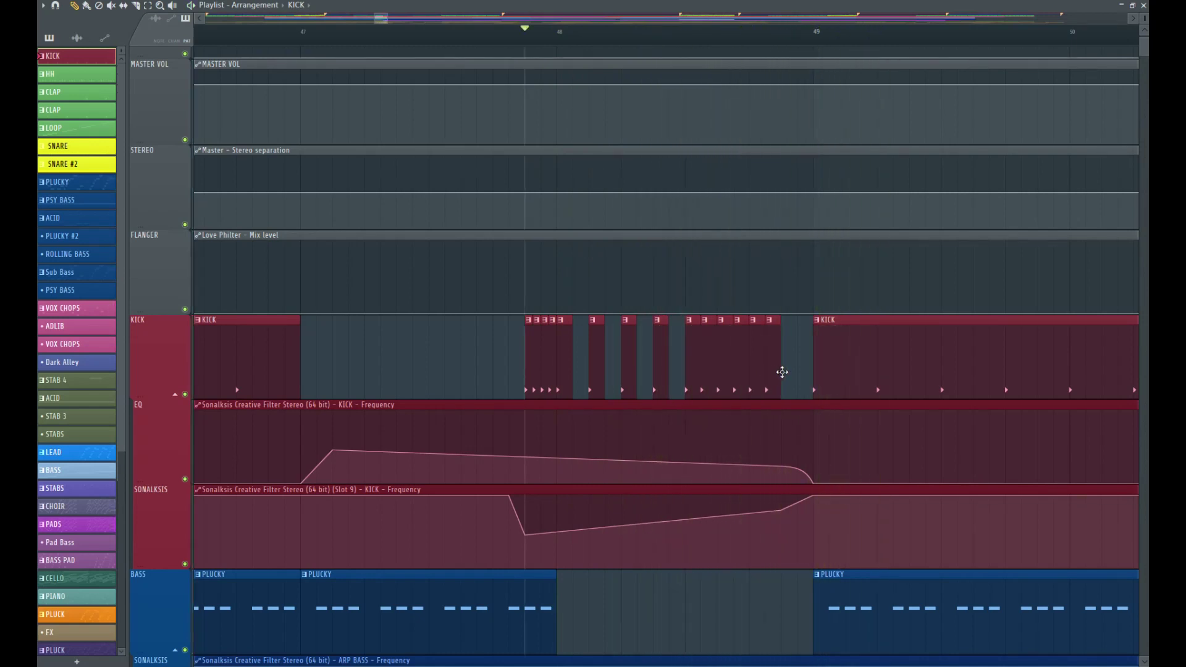
{"action": "left_click", "coordinate": [781, 372]}
{"action": "key", "text": "space"}
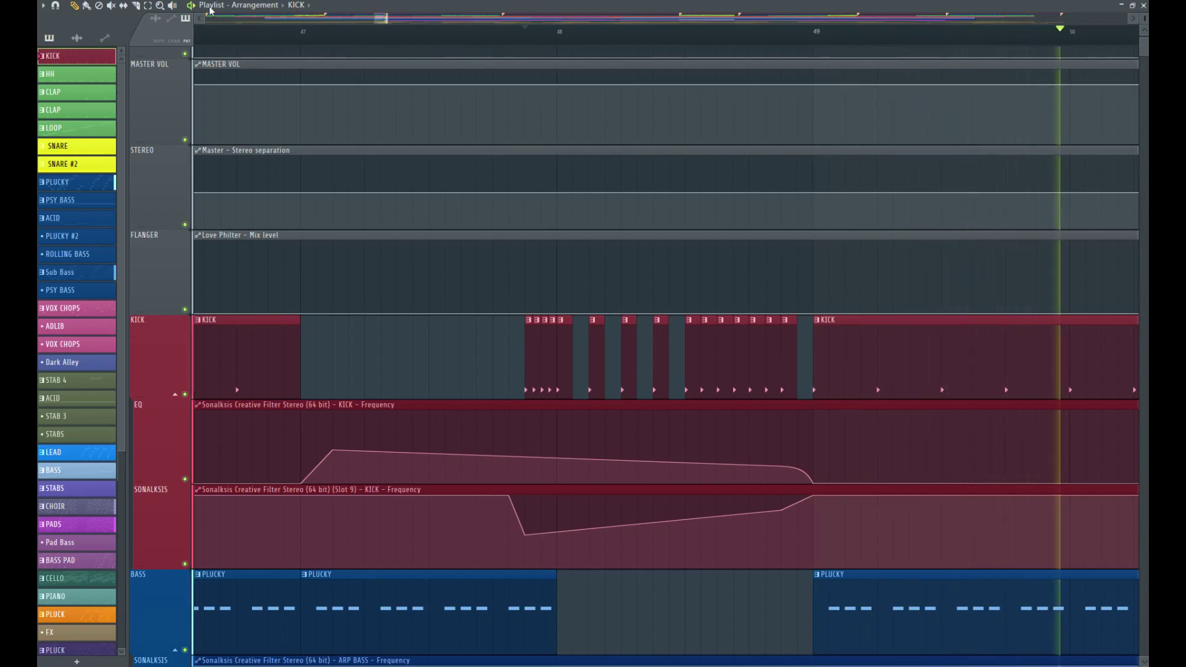
Step: Lower the bar 65 point in the PLUCK track's Sonalksis Insert 54 Frequency automation during playback
{"action": "right_click", "coordinate": [349, 397]}
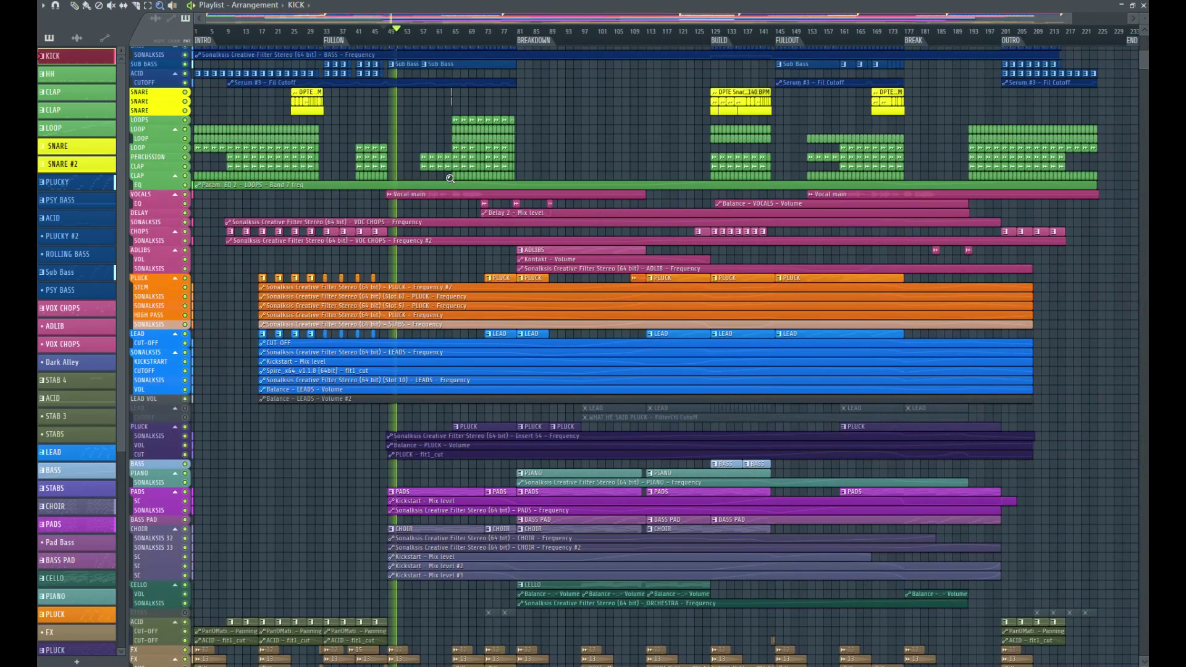
{"action": "left_click_drag", "start_coordinate": [585, 575], "coordinate": [374, 405]}
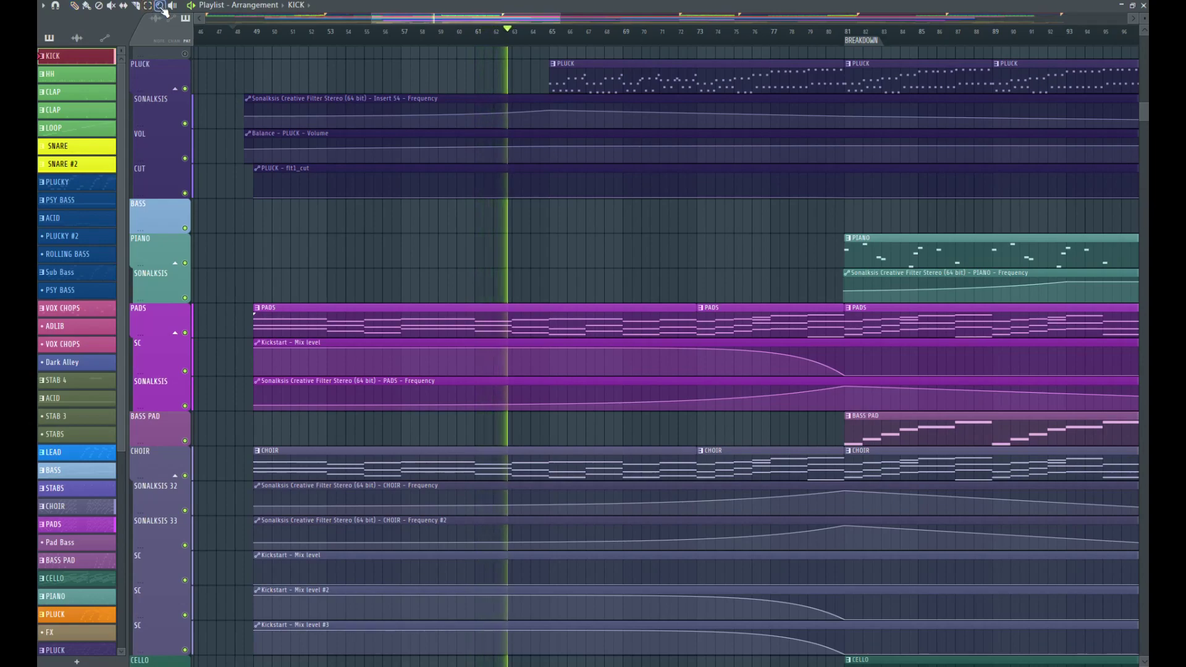
{"action": "right_click", "coordinate": [372, 376]}
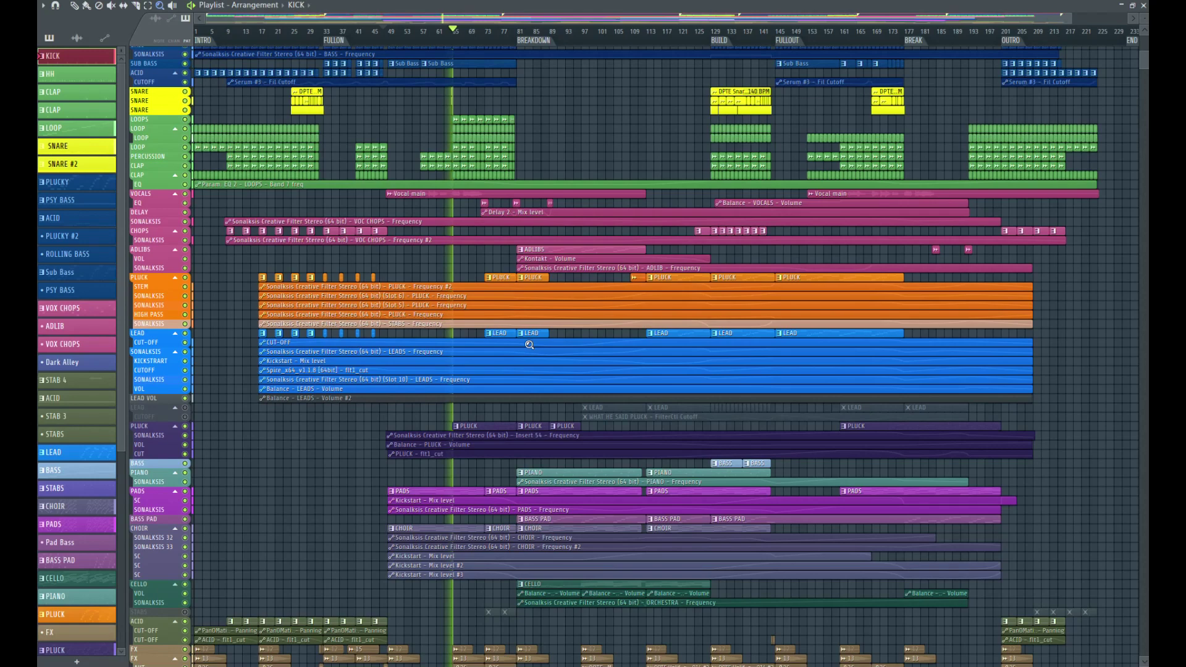
{"action": "left_click_drag", "start_coordinate": [571, 494], "coordinate": [441, 399]}
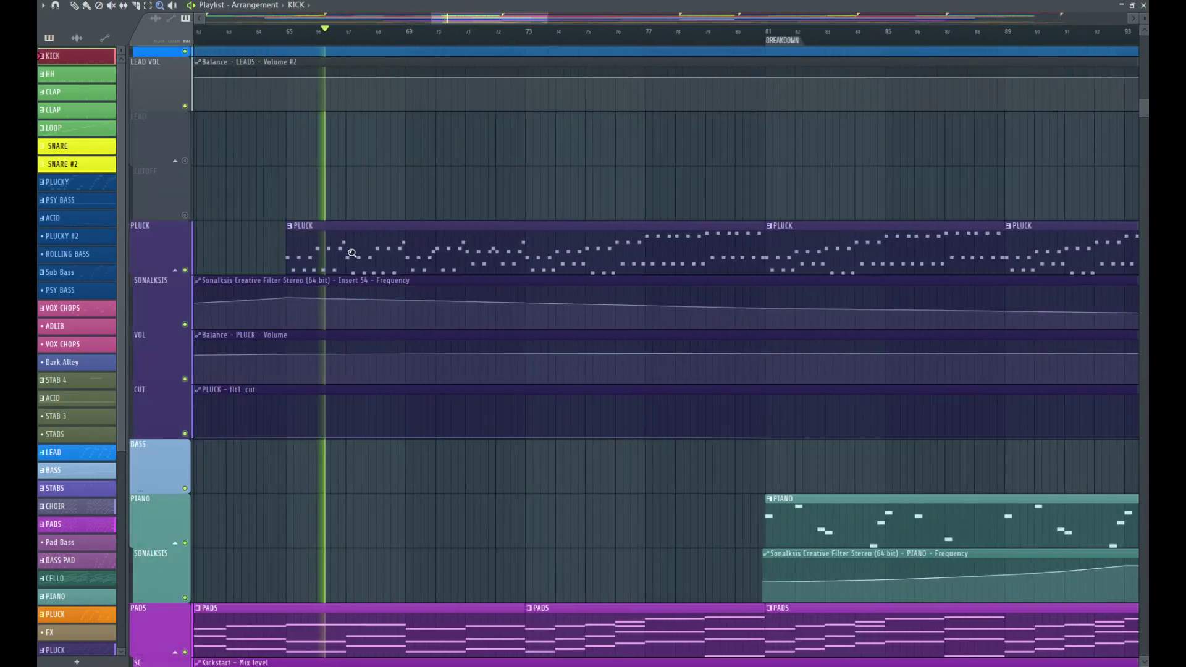
{"action": "key", "text": "space"}
{"action": "left_click_drag", "start_coordinate": [286, 299], "coordinate": [289, 312]}
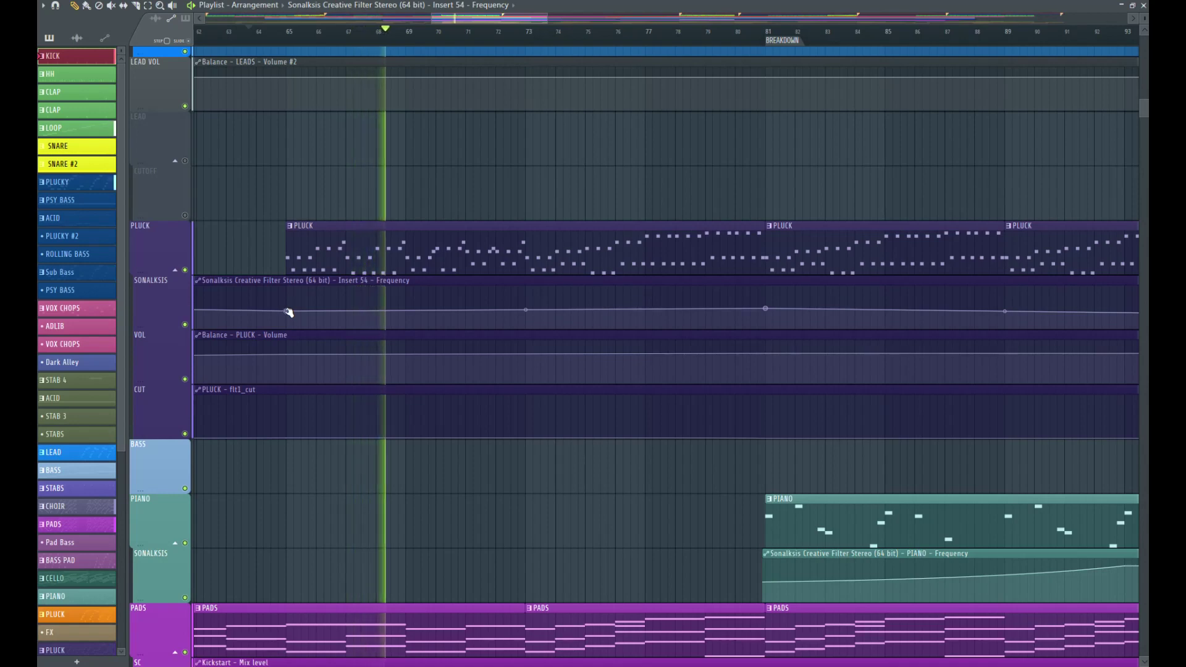
Step: Raise the Insert 54 Frequency automation point at bar 81, where the BREAKDOWN begins, fine-tuning its height by ear
{"action": "scroll", "coordinate": [371, 344], "scroll_direction": "down", "scroll_amount": 3}
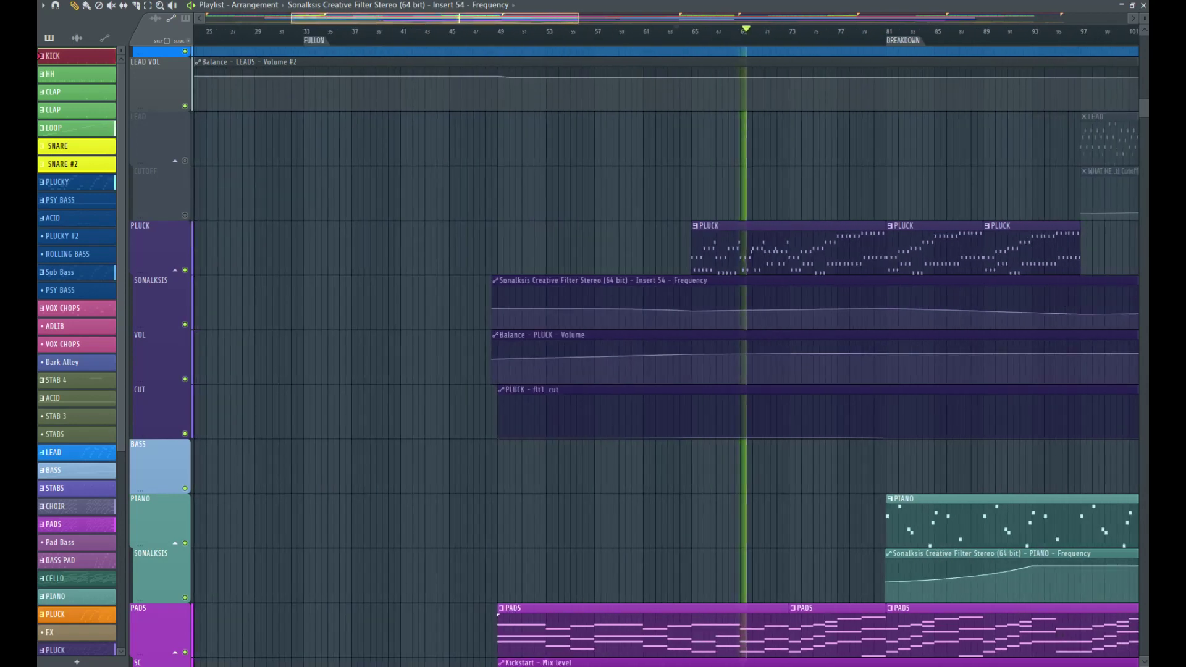
{"action": "scroll", "coordinate": [824, 344], "scroll_direction": "up", "scroll_amount": 3}
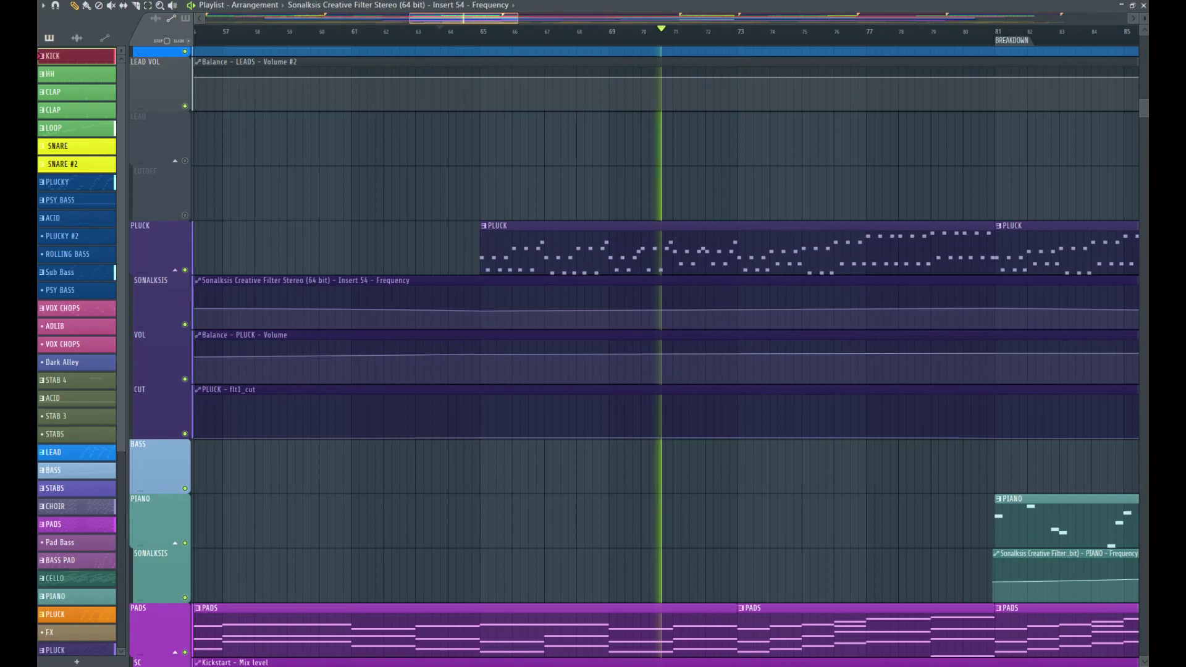
{"action": "scroll", "coordinate": [448, 336], "scroll_direction": "up", "scroll_amount": 2}
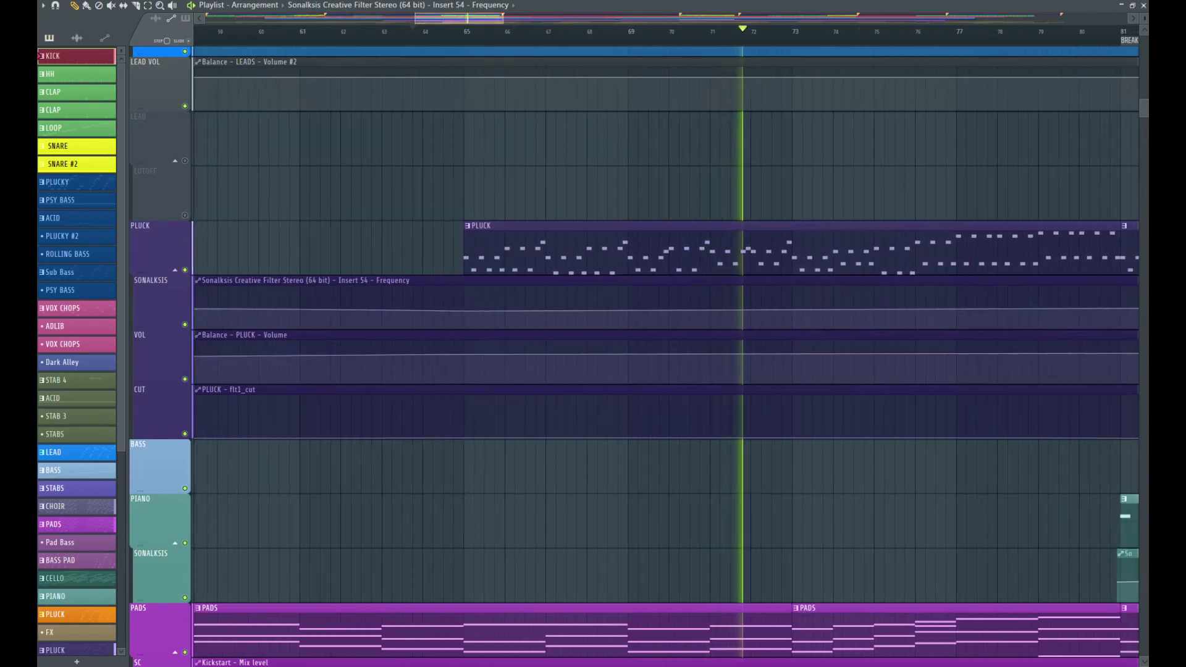
{"action": "scroll", "coordinate": [883, 334], "scroll_direction": "down", "scroll_amount": 1}
{"action": "left_click_drag", "start_coordinate": [486, 21], "coordinate": [524, 24]}
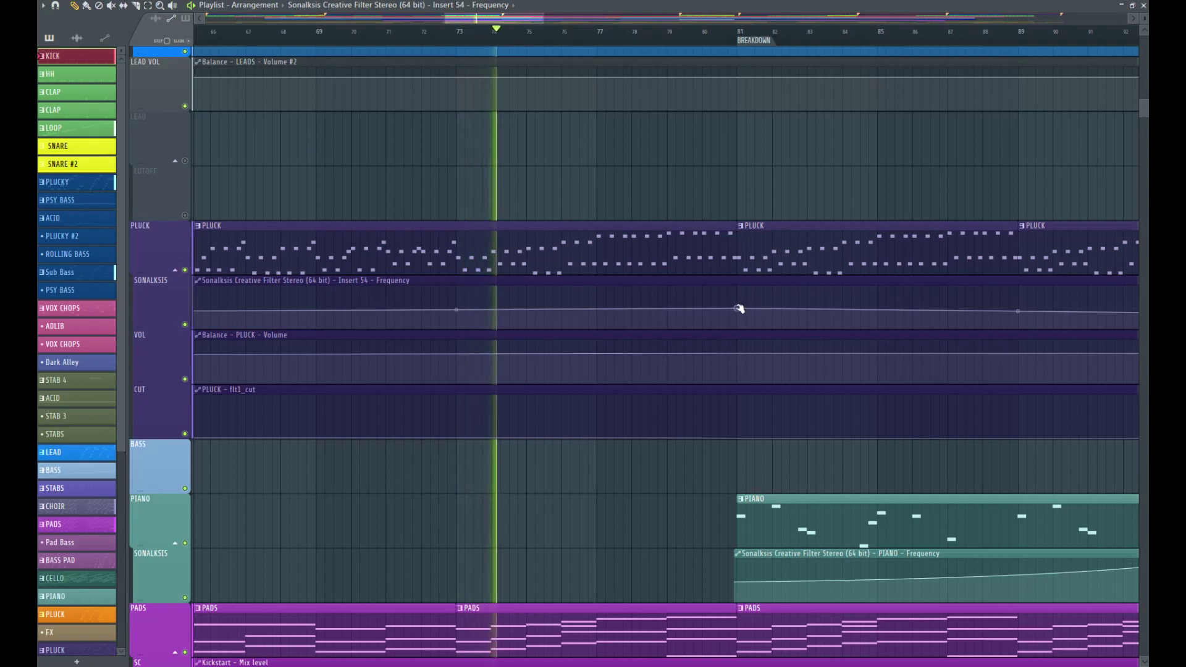
{"action": "left_click_drag", "start_coordinate": [739, 309], "coordinate": [739, 304]}
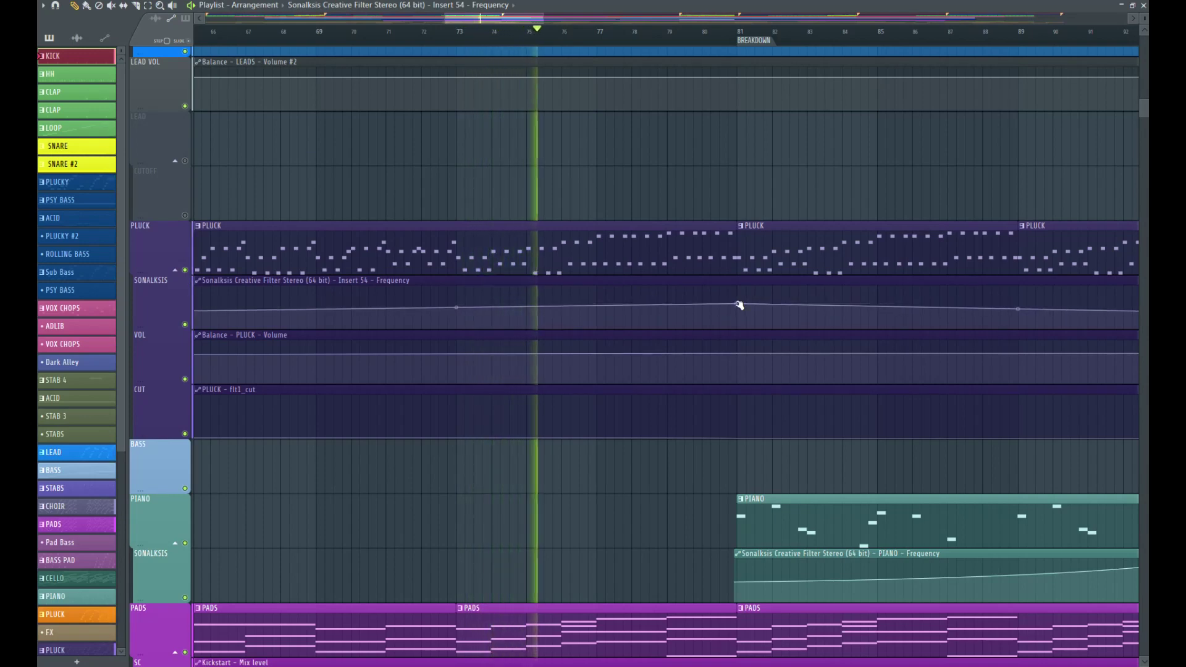
{"action": "left_click_drag", "start_coordinate": [739, 304], "coordinate": [738, 302]}
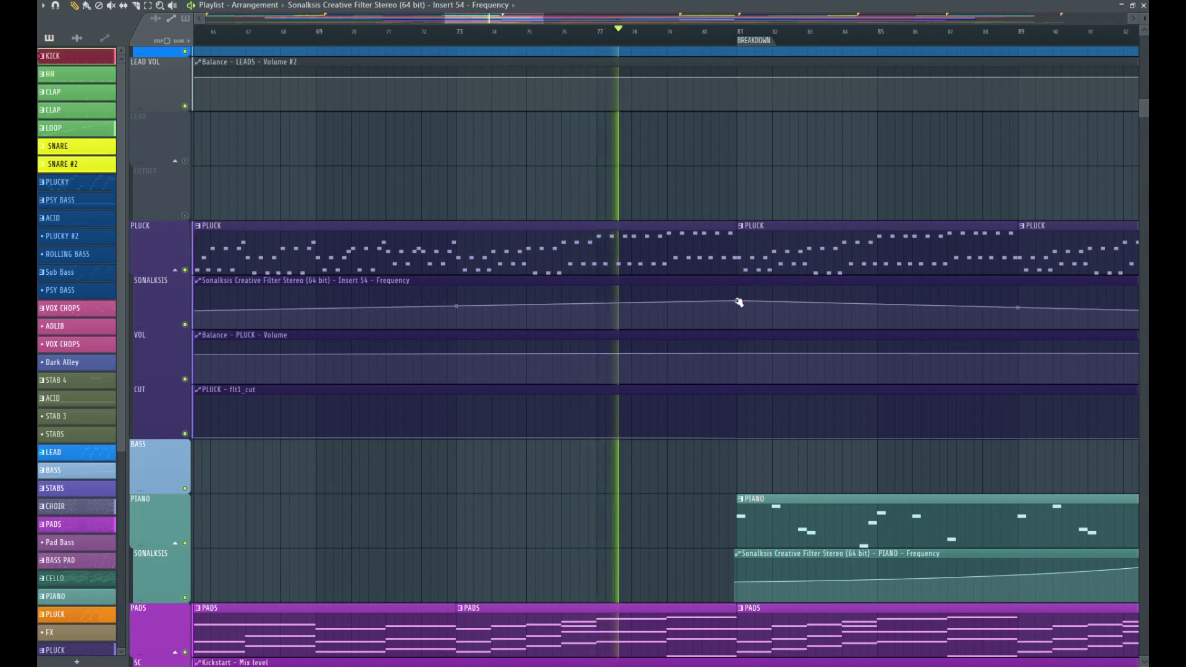
{"action": "left_click_drag", "start_coordinate": [739, 302], "coordinate": [740, 305]}
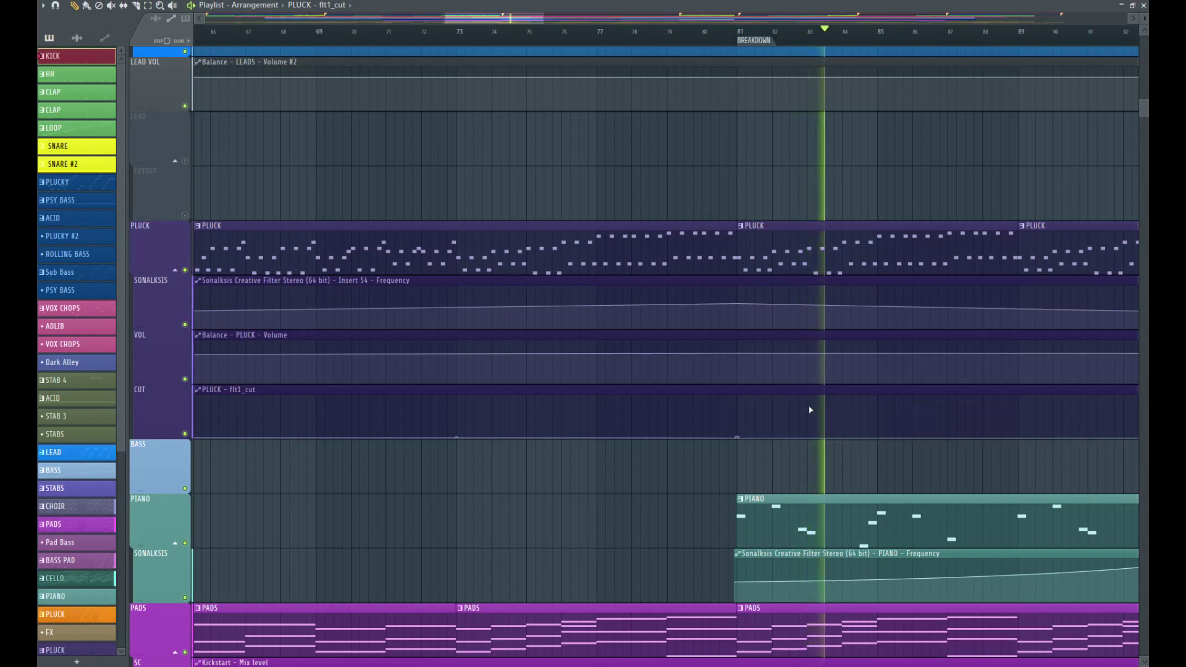
Step: Play the breakdown from about bar 82 and add a lower point near bar 91 in the VOC CHOPS Frequency automation
{"action": "left_click_drag", "start_coordinate": [524, 14], "coordinate": [583, 35]}
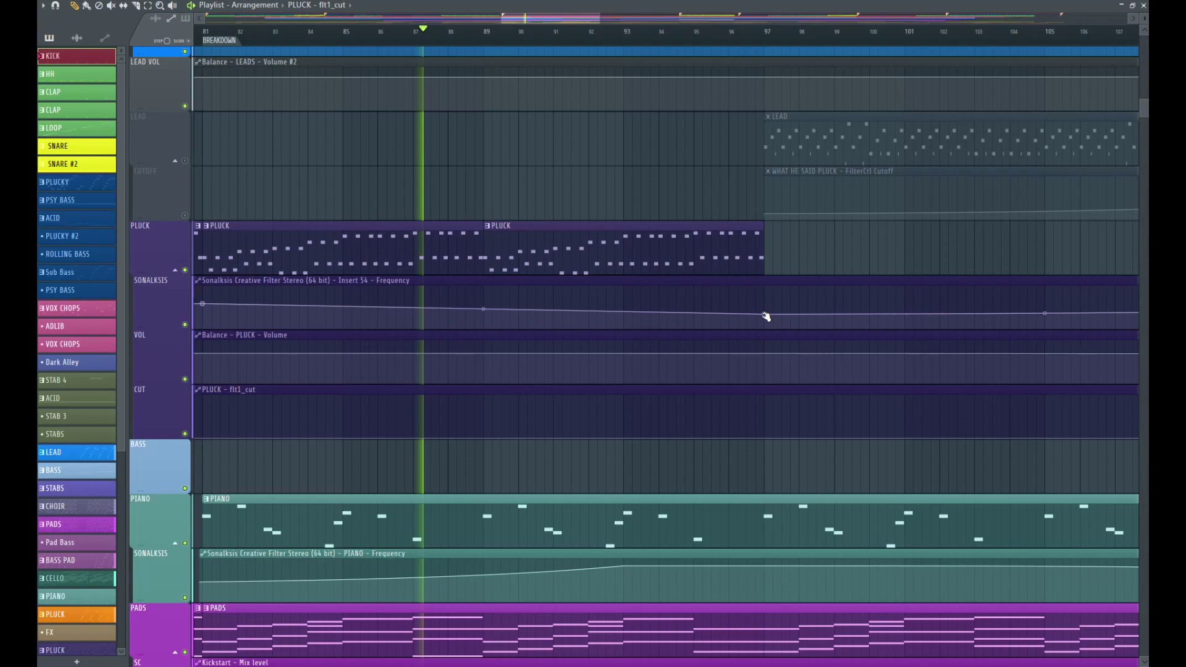
{"action": "scroll", "coordinate": [433, 247], "scroll_direction": "up", "scroll_amount": 8}
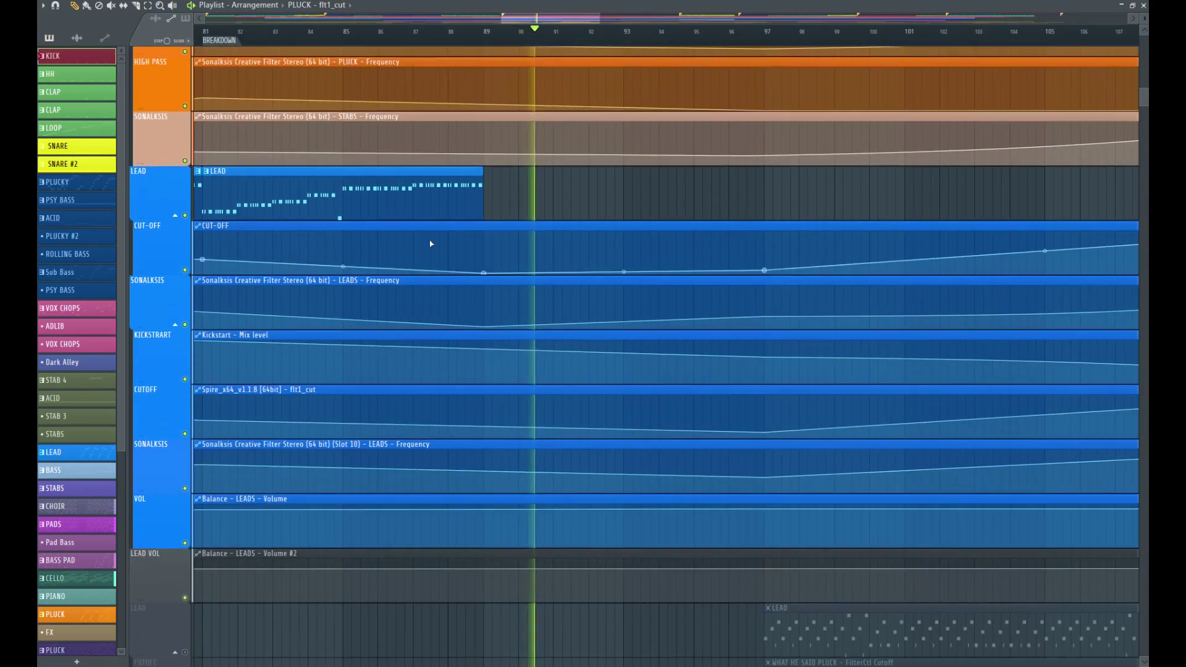
{"action": "scroll", "coordinate": [432, 244], "scroll_direction": "up", "scroll_amount": 10}
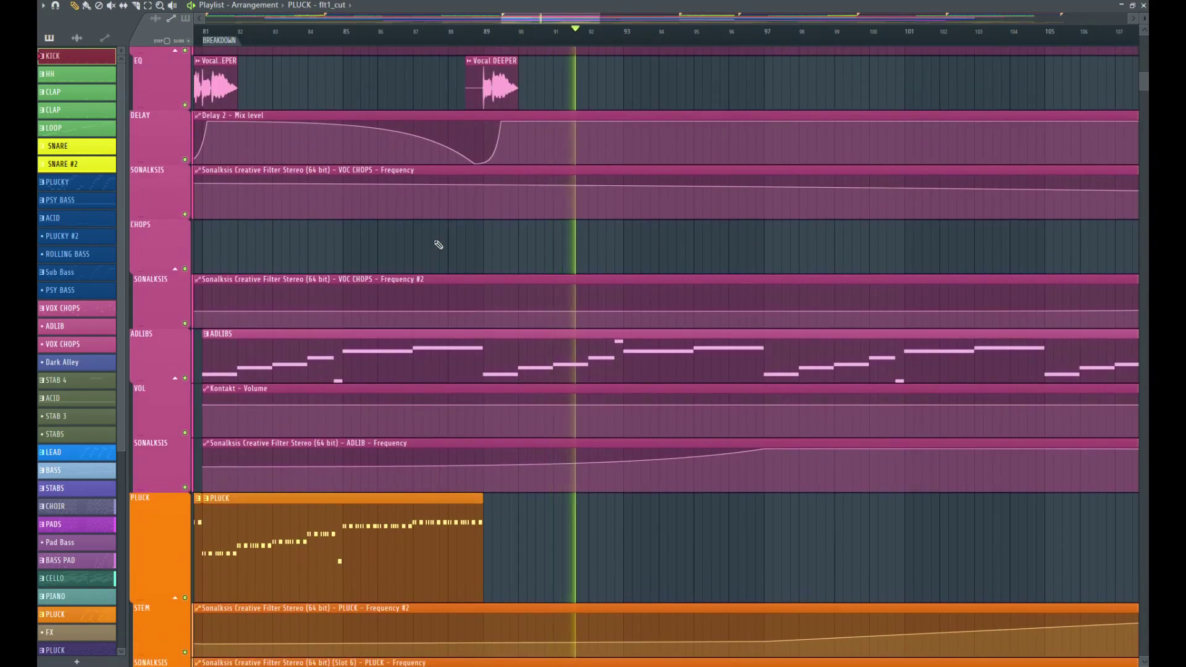
{"action": "scroll", "coordinate": [438, 244], "scroll_direction": "up", "scroll_amount": 4}
{"action": "left_click", "coordinate": [246, 38]}
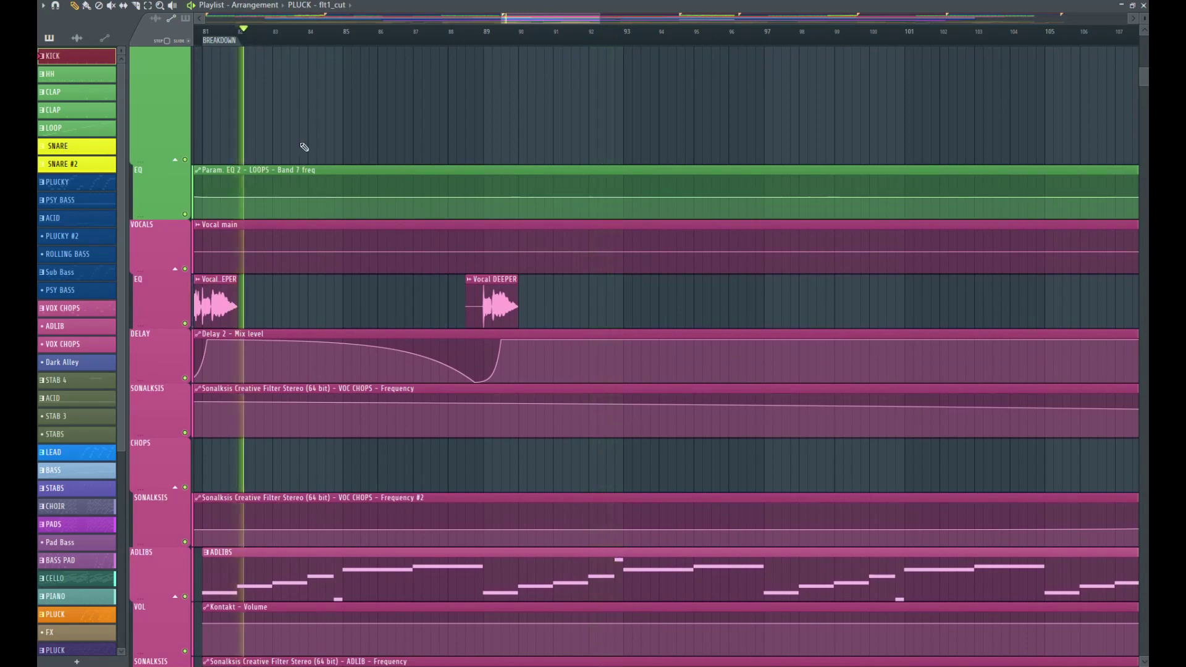
{"action": "left_click", "coordinate": [447, 406]}
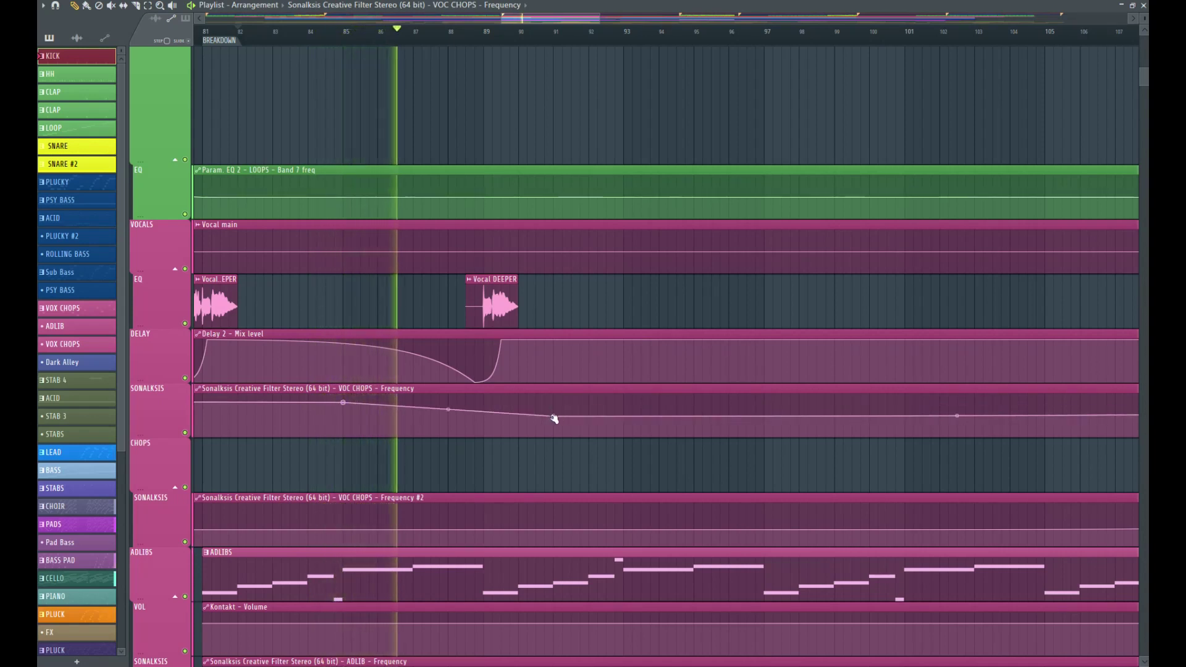
{"action": "left_click_drag", "start_coordinate": [554, 419], "coordinate": [556, 421]}
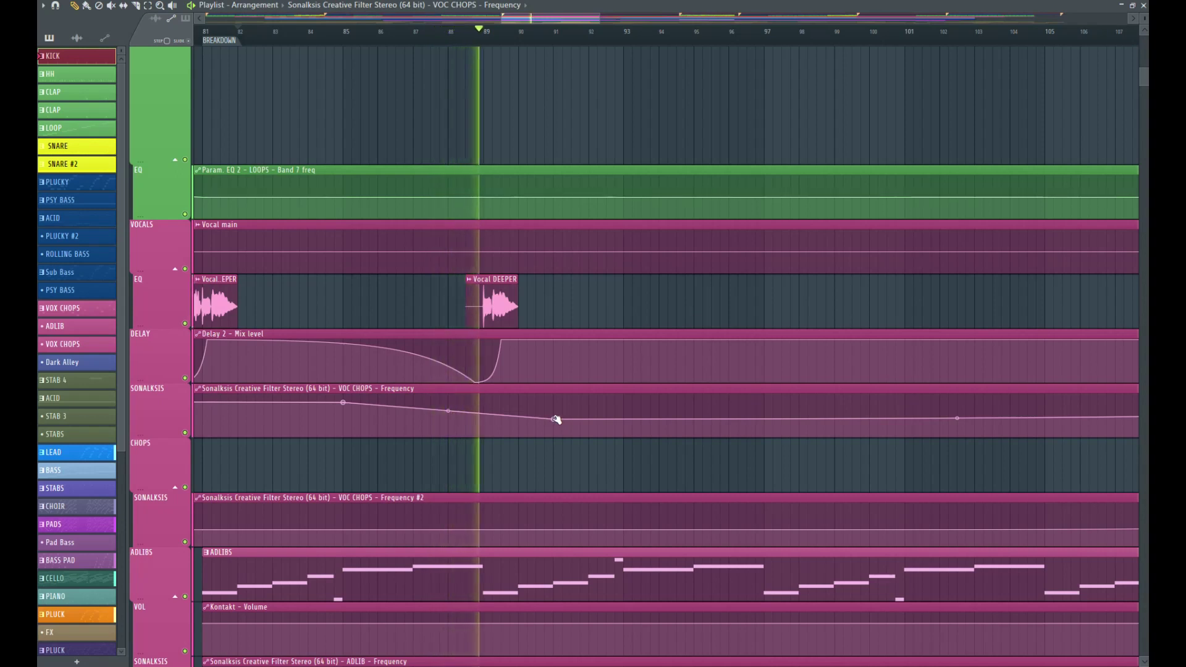
Step: Replay the deeper vocal from just before bar 89, readjust the VOC CHOPS Frequency point near bar 91, and remove it
{"action": "key", "text": "space"}
{"action": "left_click", "coordinate": [463, 36]}
{"action": "key", "text": "space"}
{"action": "key", "text": "space"}
{"action": "right_click", "coordinate": [485, 435]}
{"action": "left_click_drag", "start_coordinate": [562, 424], "coordinate": [555, 429]}
{"action": "right_click", "coordinate": [554, 417]}
{"action": "left_click_drag", "start_coordinate": [599, 19], "coordinate": [649, 19]}
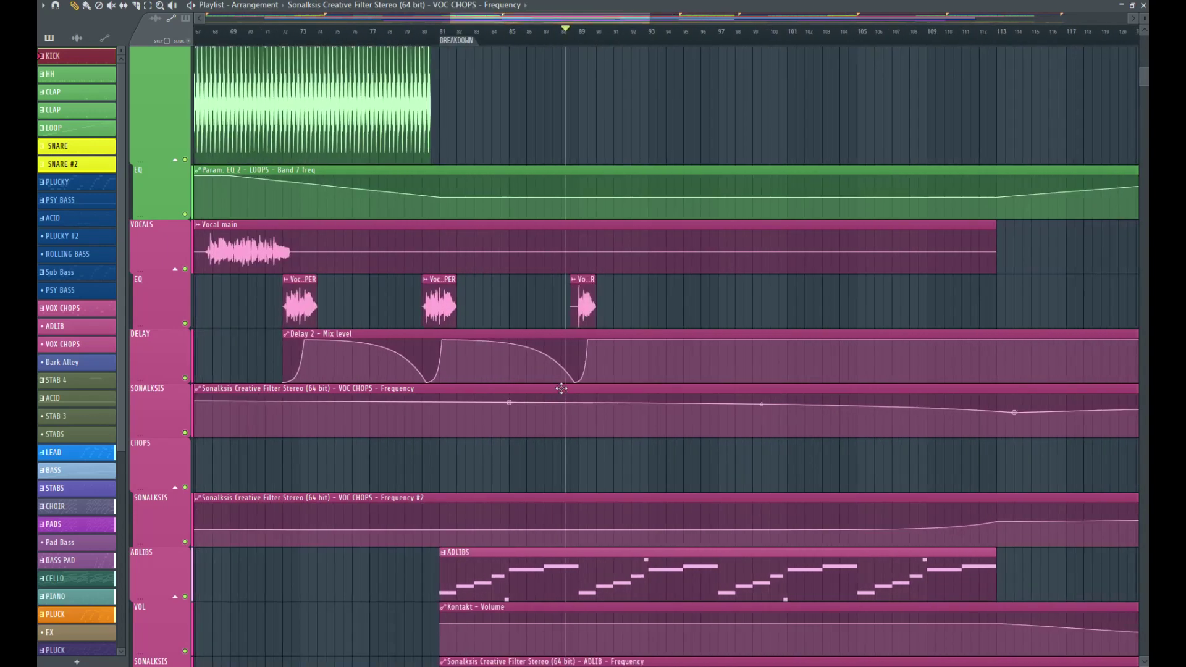
Step: Delete the Sonalksis Creative Filter VOC CHOPS Frequency automation clip from the project and audition the vocal near bar 89
{"action": "left_click", "coordinate": [104, 37]}
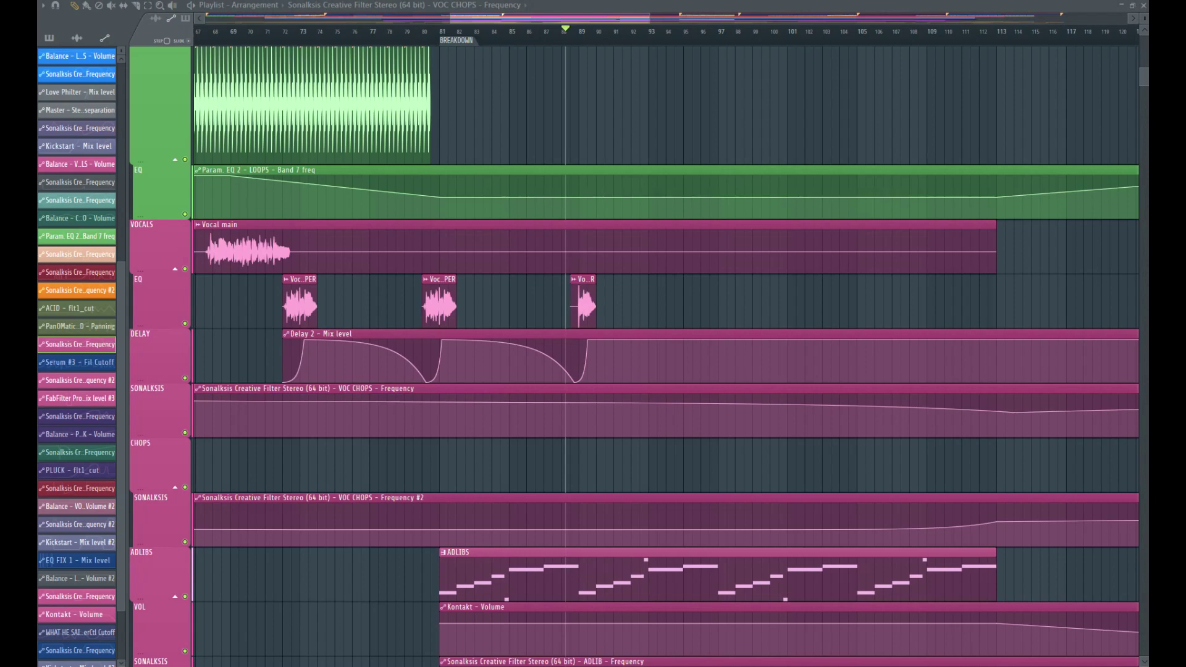
{"action": "key", "text": "Return"}
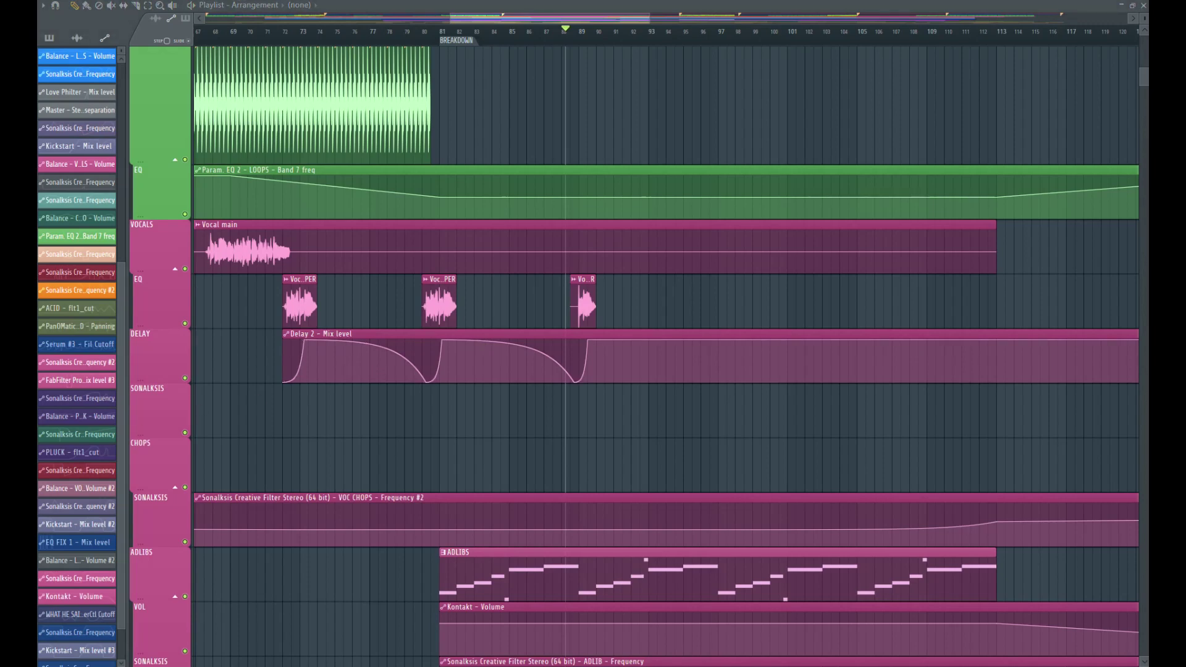
{"action": "key", "text": "space"}
{"action": "key", "text": "space"}
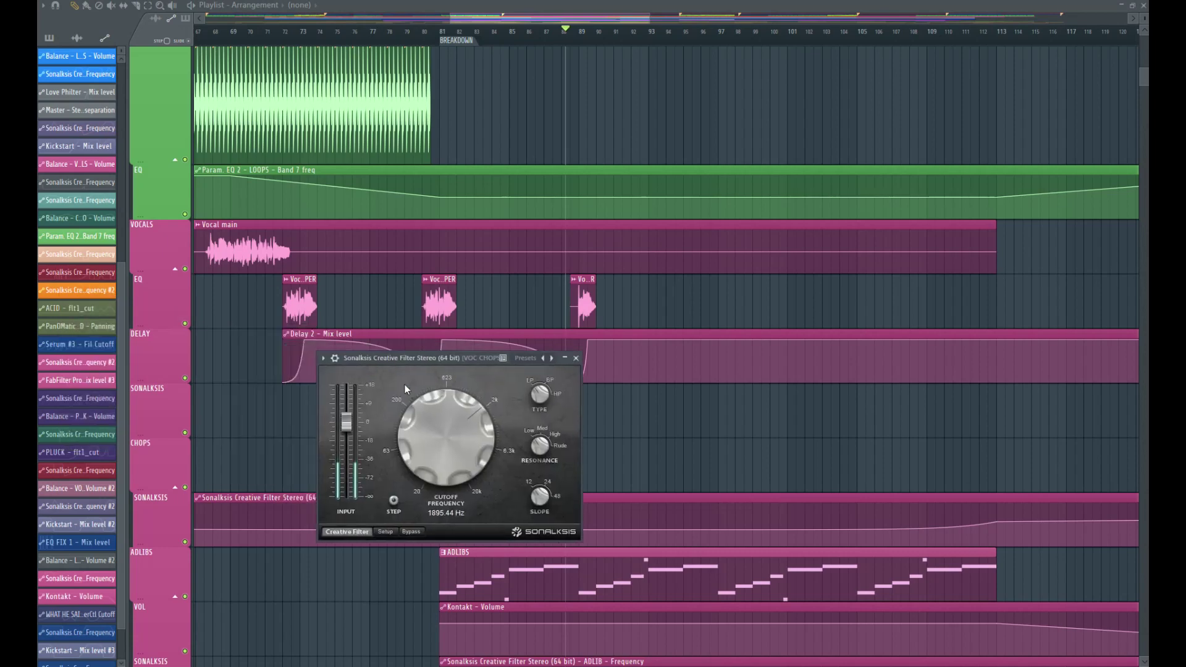
Step: Set the VOC CHOPS Sonalksis filter's cutoff frequency to 1017.91 Hz, auditioning the vocal between adjustments
{"action": "mouse_move", "coordinate": [426, 443]}
{"action": "left_mouse_down"}
{"action": "mouse_move", "coordinate": [428, 465]}
{"action": "mouse_move", "coordinate": [431, 428]}
{"action": "mouse_move", "coordinate": [432, 453]}
{"action": "left_mouse_up"}
{"action": "key", "text": "space"}
{"action": "key", "text": "space"}
{"action": "key", "text": "space"}
{"action": "key", "text": "space"}
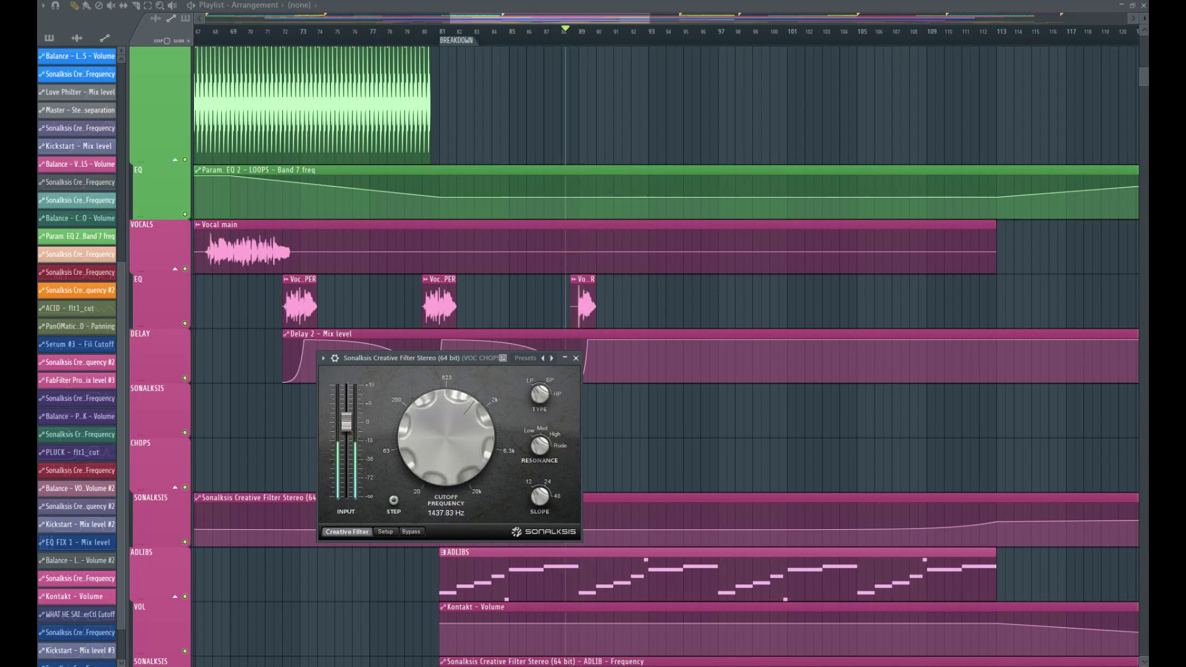
{"action": "left_click_drag", "start_coordinate": [427, 447], "coordinate": [428, 455]}
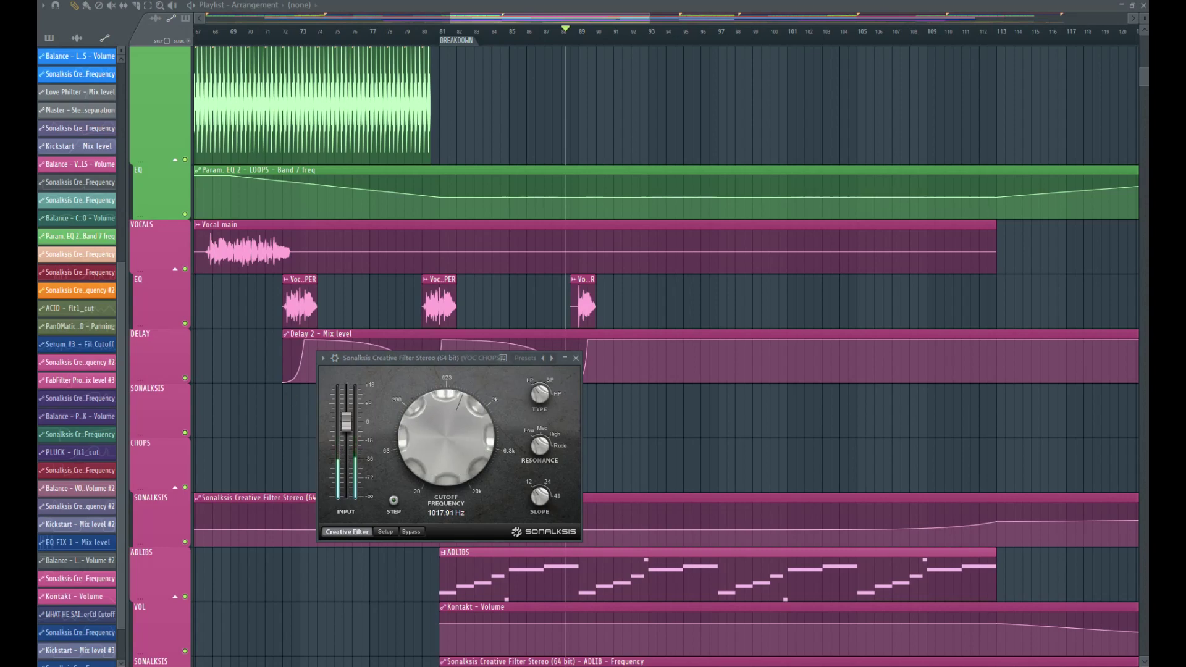
Step: Create a new automation clip for the VOC CHOPS filter's cutoff frequency and clear the filter window out of the way
{"action": "left_click", "coordinate": [535, 375]}
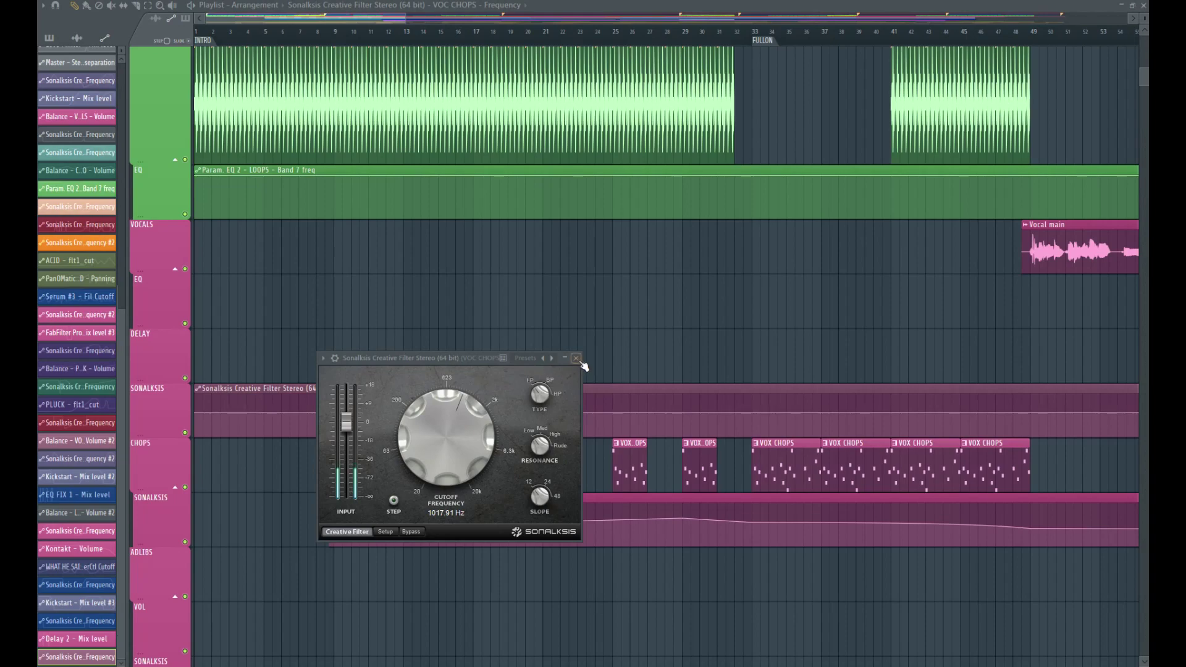
{"action": "left_click_drag", "start_coordinate": [395, 357], "coordinate": [12, 408]}
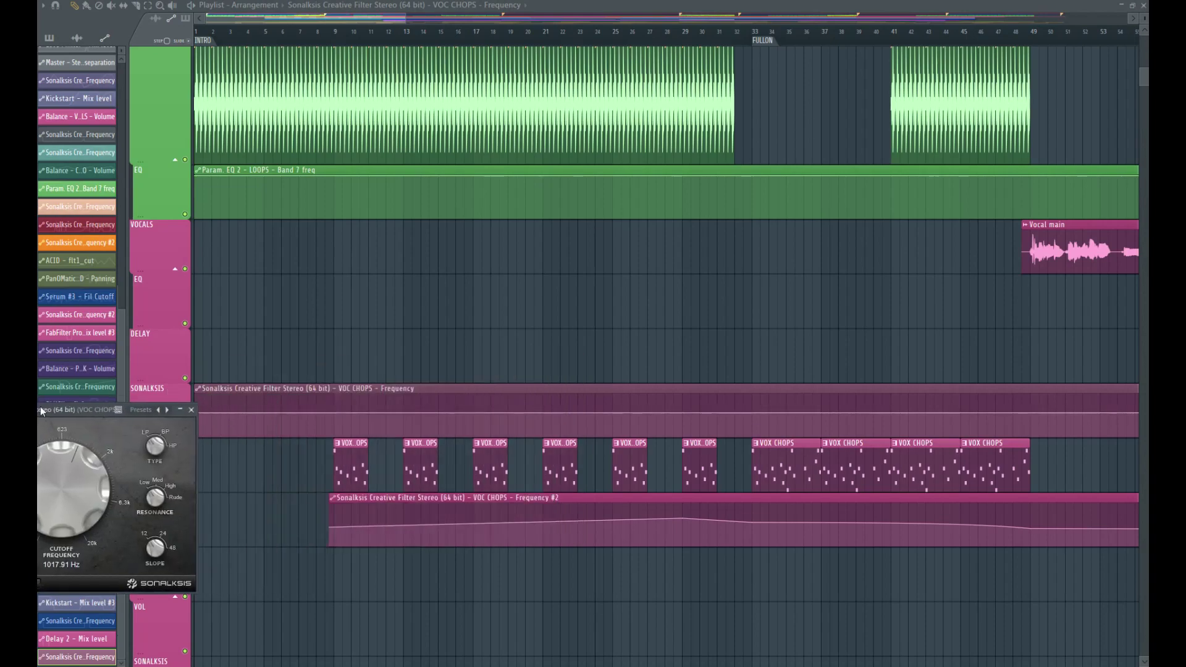
{"action": "scroll", "coordinate": [378, 386], "scroll_direction": "down", "scroll_amount": 1}
{"action": "scroll", "coordinate": [366, 385], "scroll_direction": "down", "scroll_amount": 4}
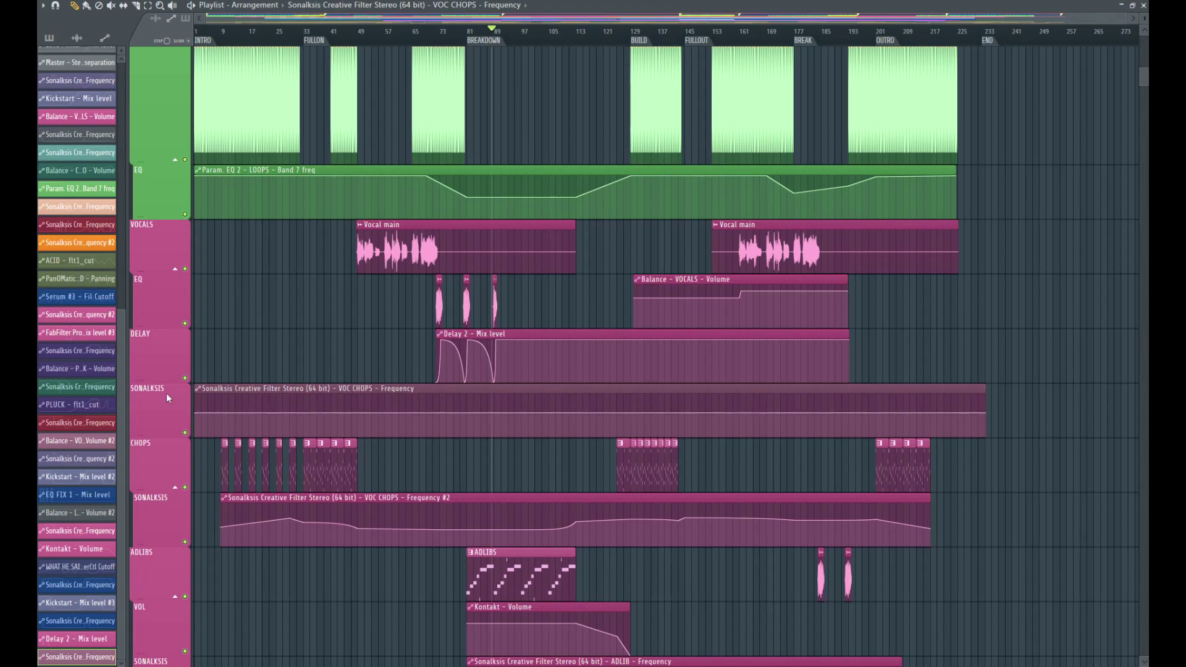
Step: Recolor the new Sonalksis VOC CHOPS Frequency automation clip with the saved Pale Violet Red swatch used by the vocal tracks
{"action": "right_click", "coordinate": [156, 346]}
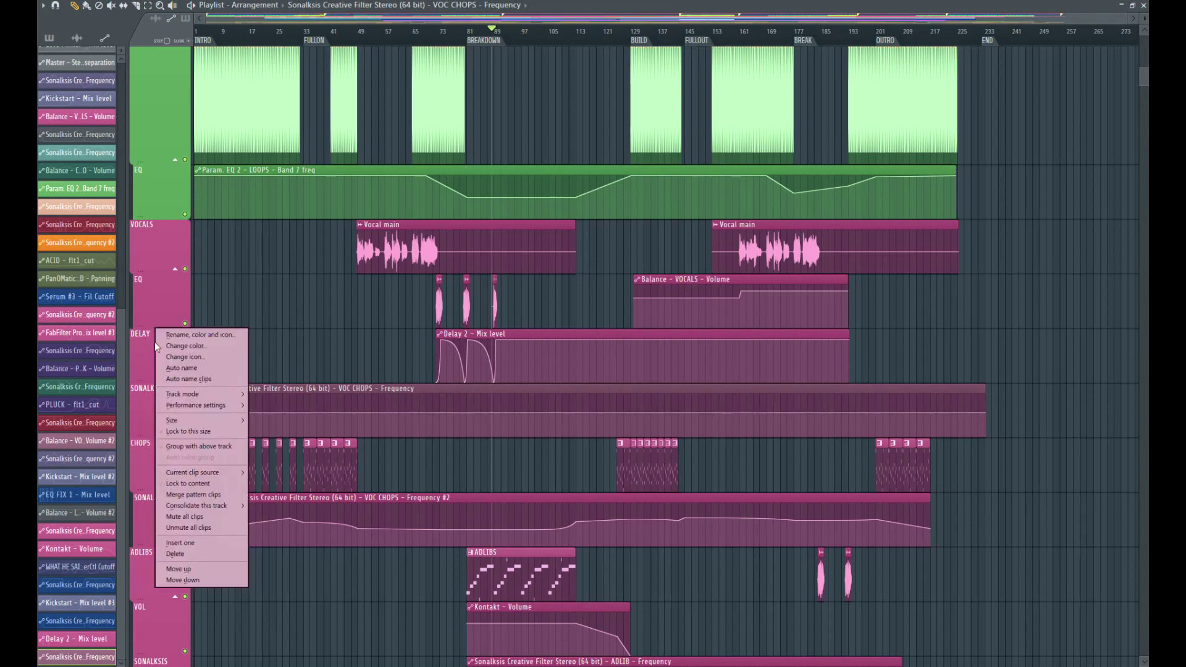
{"action": "left_click", "coordinate": [308, 331]}
{"action": "left_click", "coordinate": [198, 390]}
{"action": "left_click", "coordinate": [247, 466]}
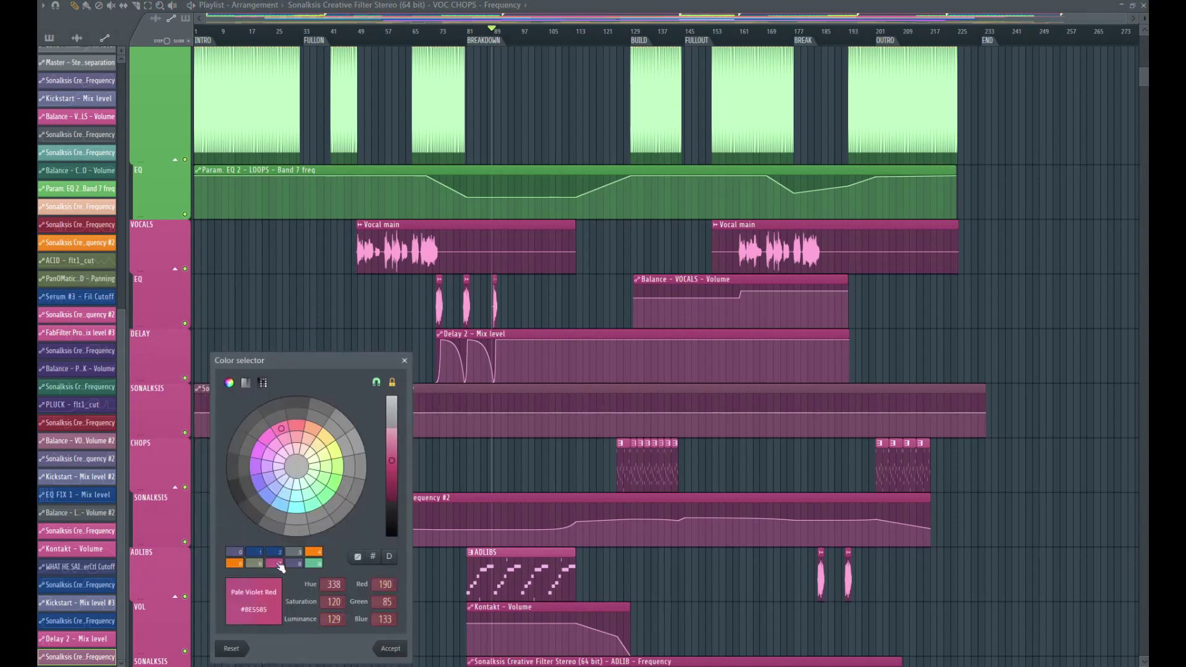
{"action": "left_click", "coordinate": [280, 567]}
Step: Shorten the VOC CHOPS Frequency clip and align it with the first Vocal DEEPER clip, spanning bar 72 to about bar 95
{"action": "left_click_drag", "start_coordinate": [373, 389], "coordinate": [603, 420]}
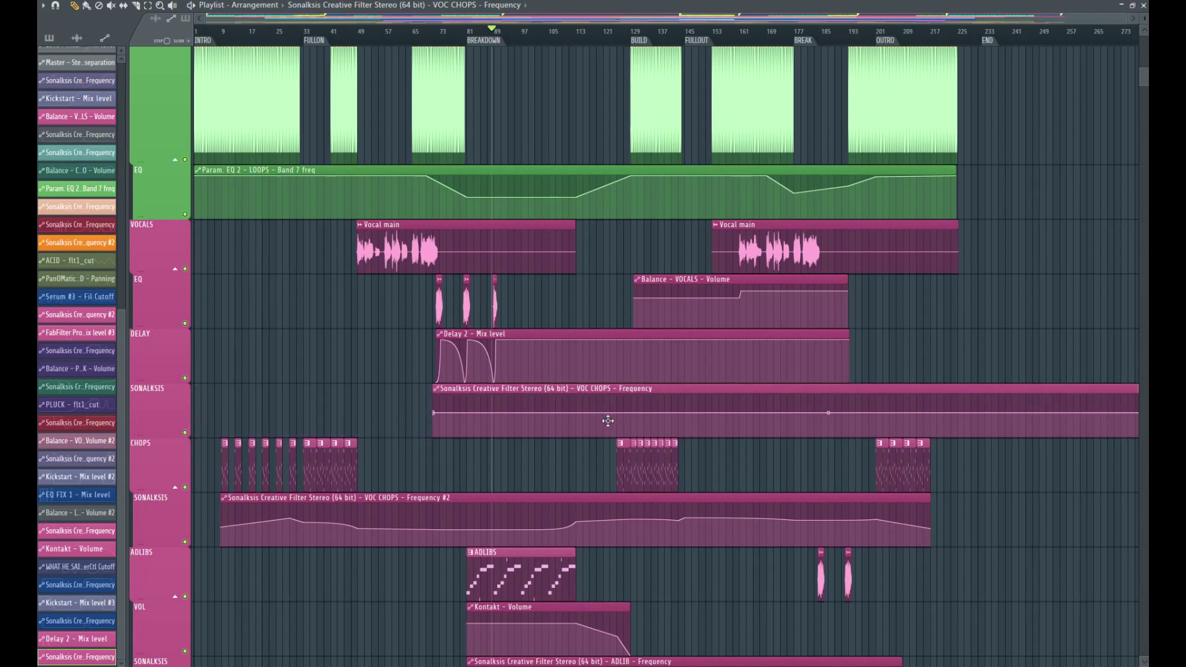
{"action": "scroll", "coordinate": [766, 414], "scroll_direction": "down", "scroll_amount": 4}
{"action": "left_click_drag", "start_coordinate": [771, 413], "coordinate": [320, 274]}
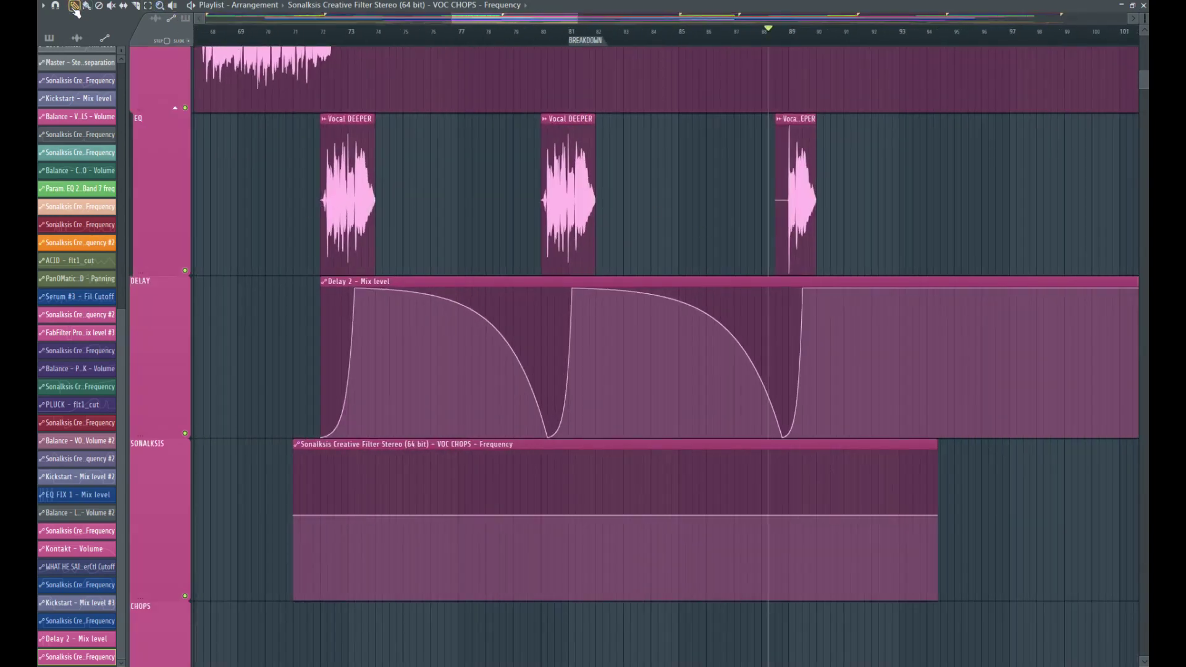
{"action": "left_click", "coordinate": [325, 37]}
{"action": "key", "text": "space"}
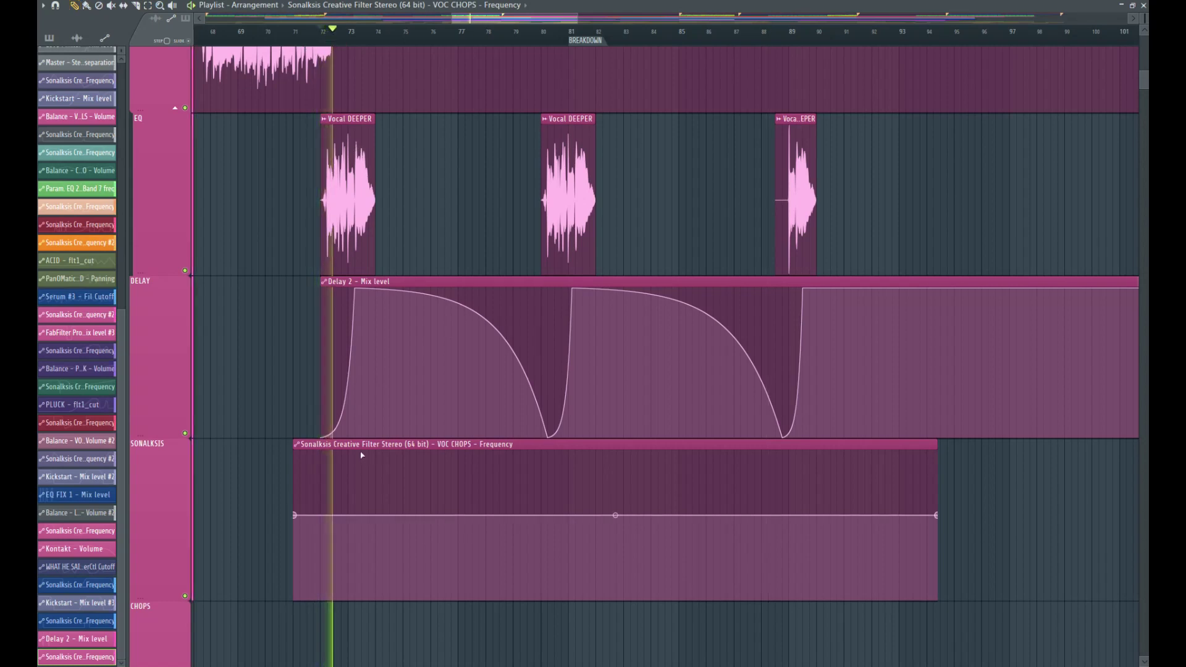
{"action": "key", "text": "space"}
{"action": "left_click_drag", "start_coordinate": [348, 448], "coordinate": [376, 450]}
Step: Raise the VOC CHOPS Frequency clip's start point almost to maximum and replay the deeper vocals from bar 72
{"action": "key", "text": "space"}
{"action": "left_click_drag", "start_coordinate": [37, 405], "coordinate": [111, 369]}
{"action": "key", "text": "space"}
{"action": "key", "text": "space"}
{"action": "left_click_drag", "start_coordinate": [322, 515], "coordinate": [324, 453]}
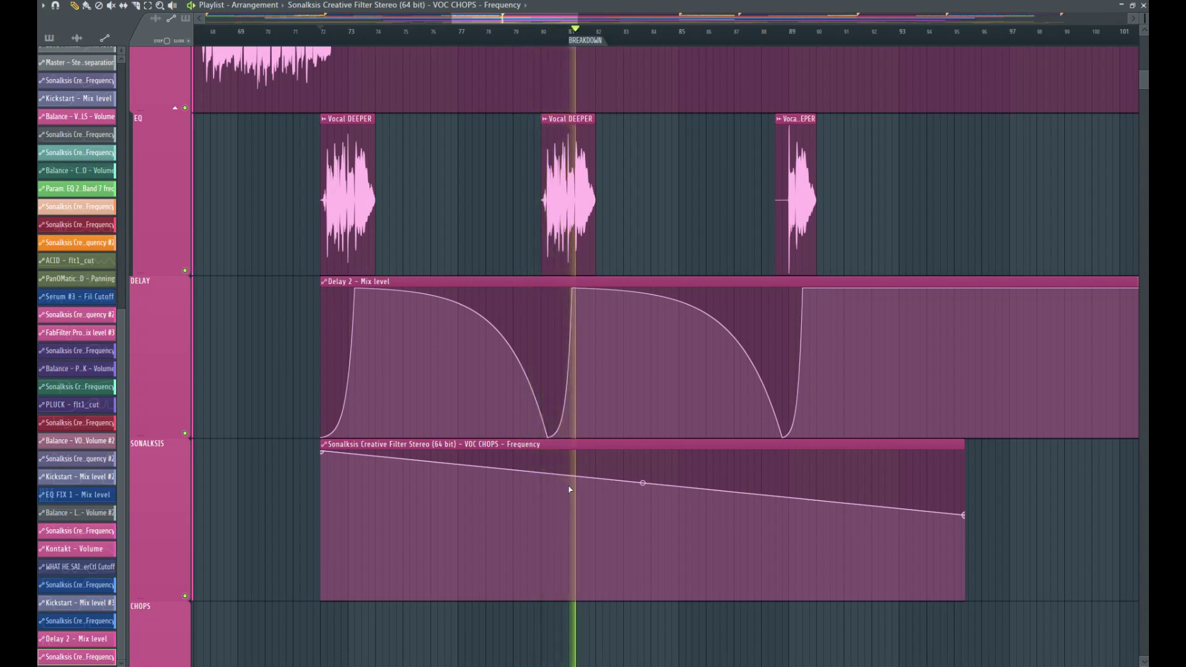
{"action": "key", "text": "space"}
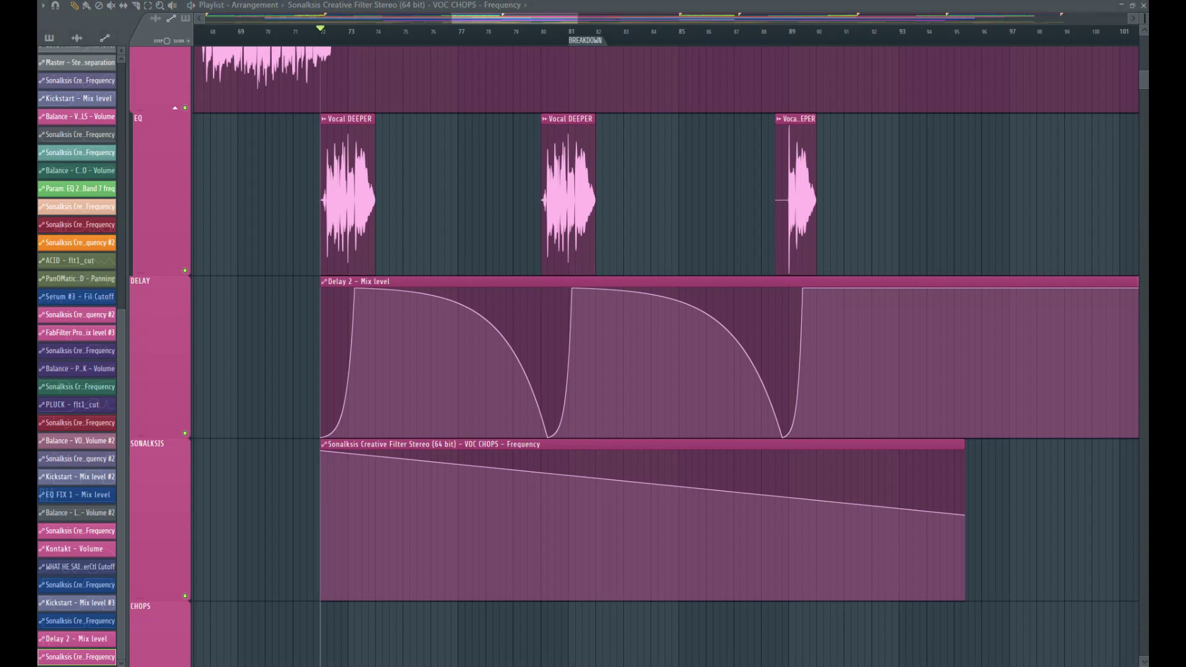
{"action": "key", "text": "space"}
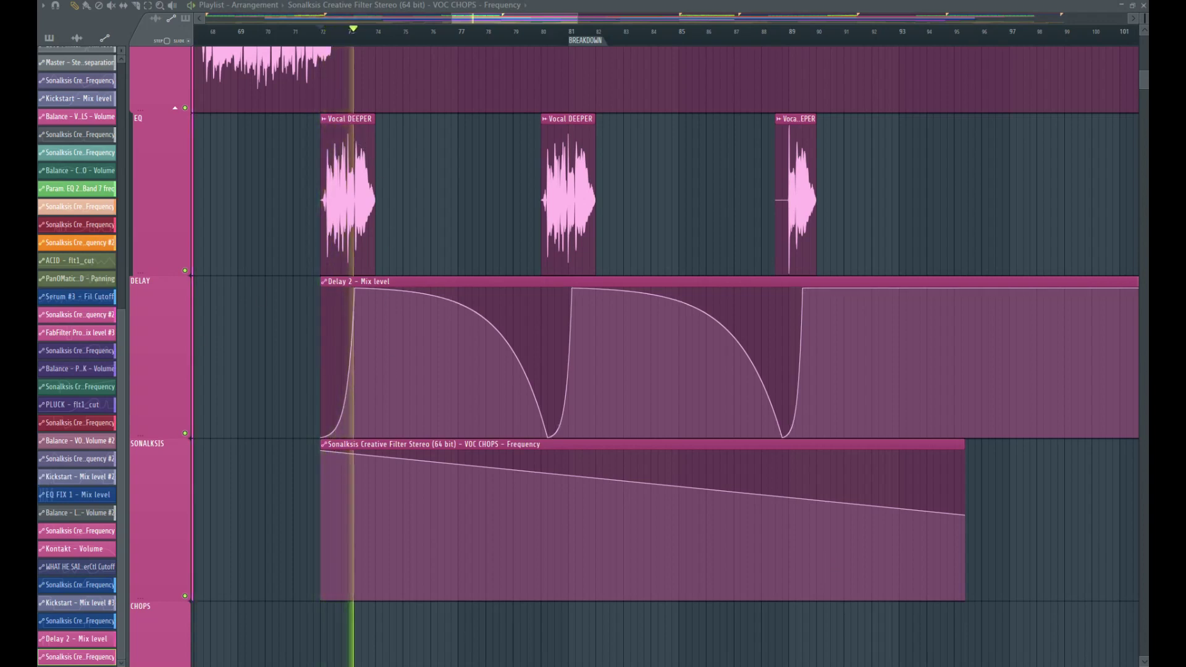
{"action": "key", "text": "space"}
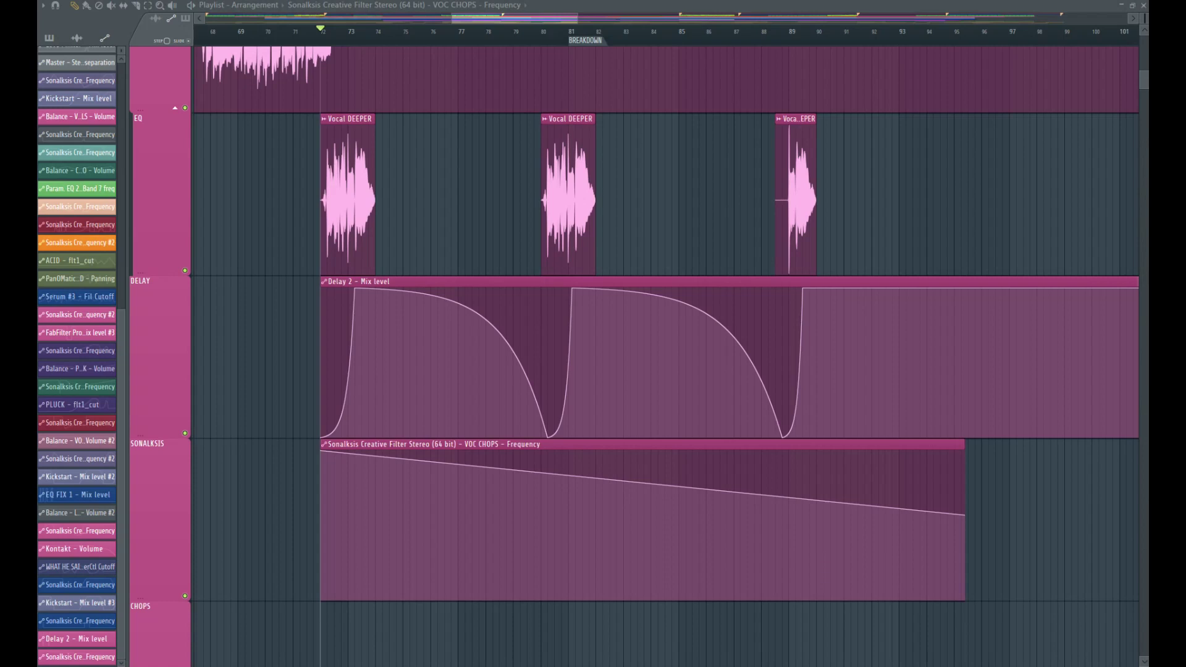
Step: Open FabFilter Pro-Q on VOC CHOPS, set its analyzer to Pre+Post, and set the analyzer resolution to Maximum
{"action": "left_click_drag", "start_coordinate": [38, 272], "coordinate": [413, 225]}
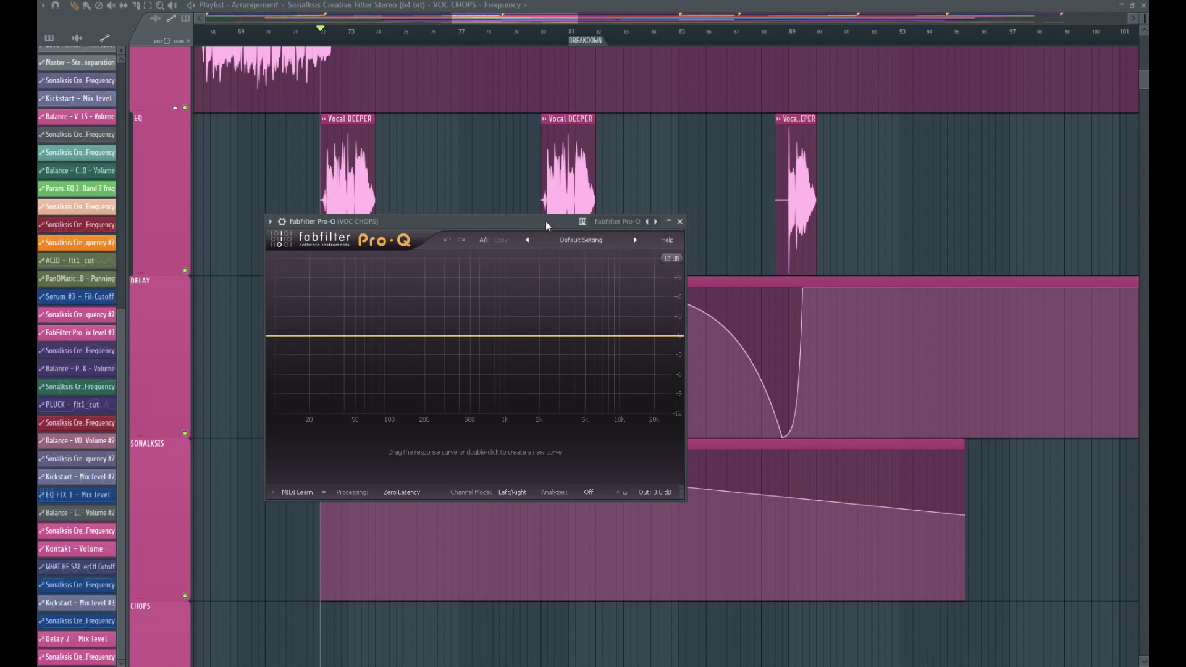
{"action": "left_click_drag", "start_coordinate": [546, 222], "coordinate": [705, 239]}
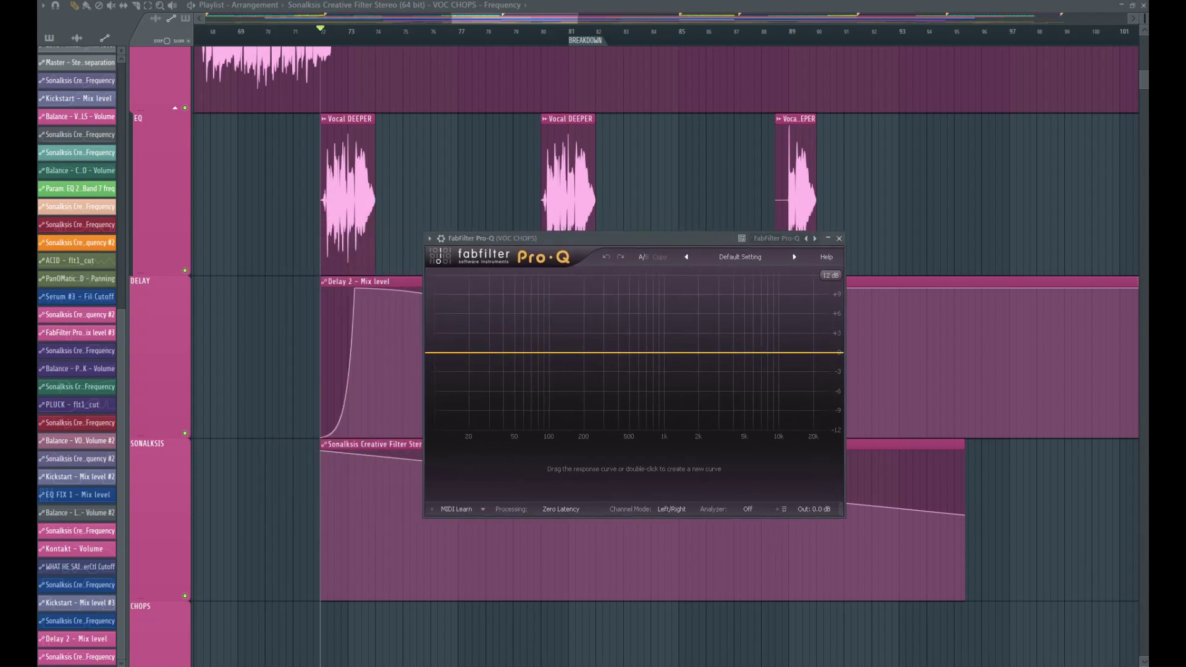
{"action": "left_click", "coordinate": [749, 509]}
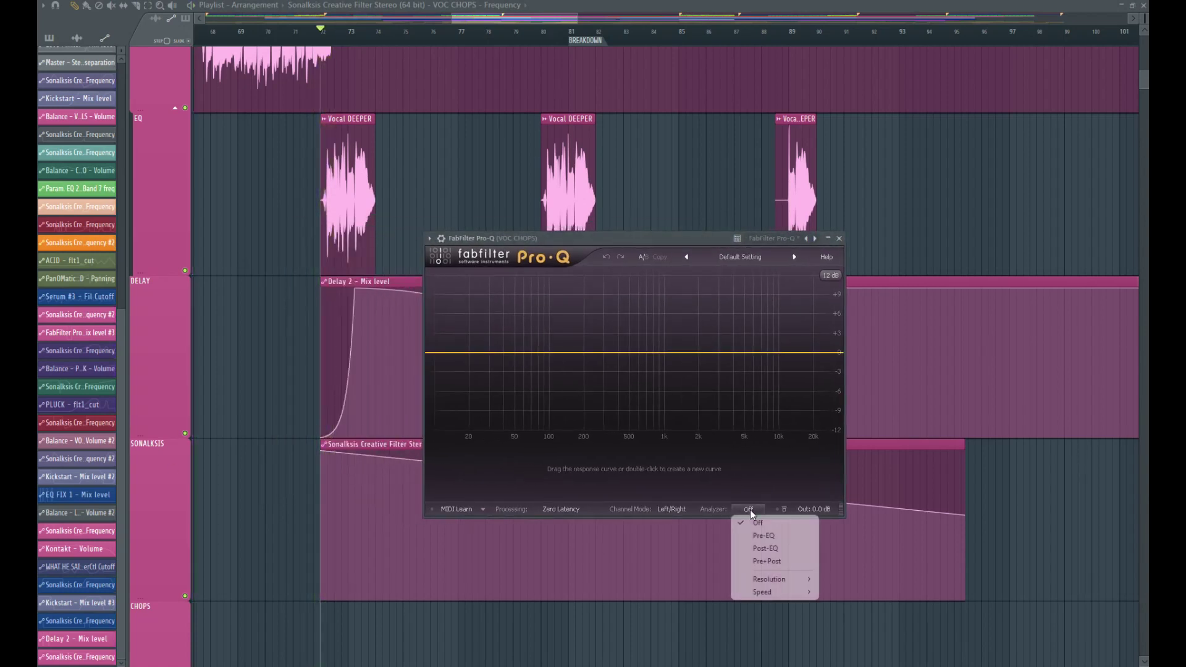
{"action": "left_click", "coordinate": [766, 561]}
{"action": "left_click", "coordinate": [760, 510]}
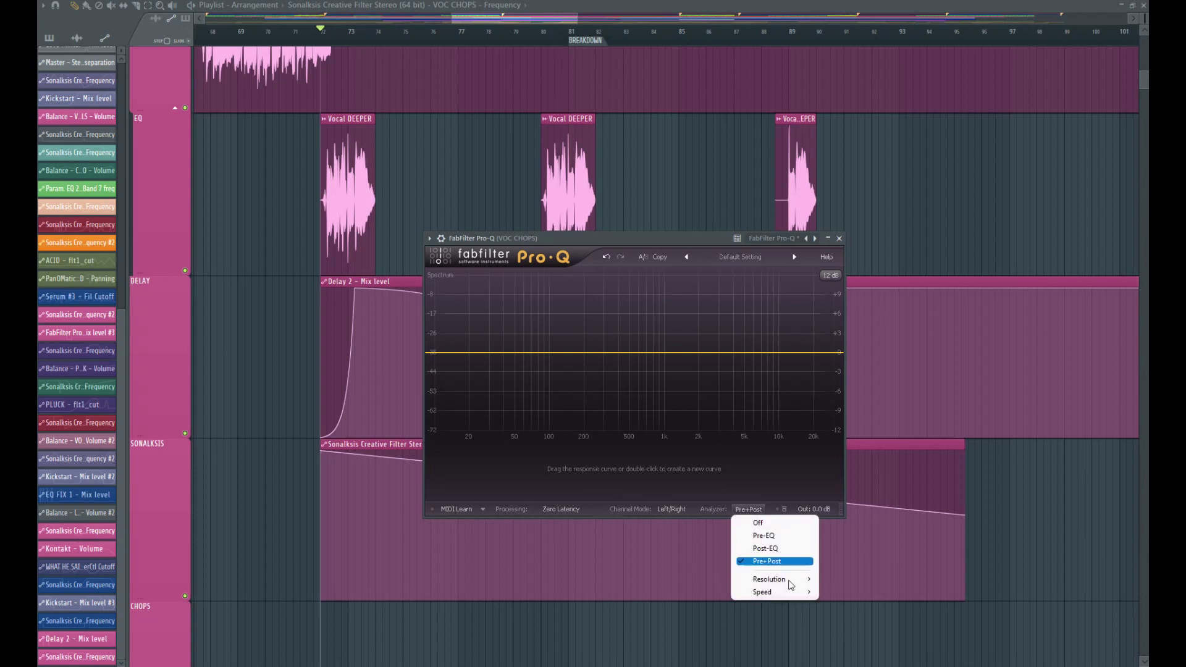
{"action": "mouse_move", "coordinate": [798, 580]}
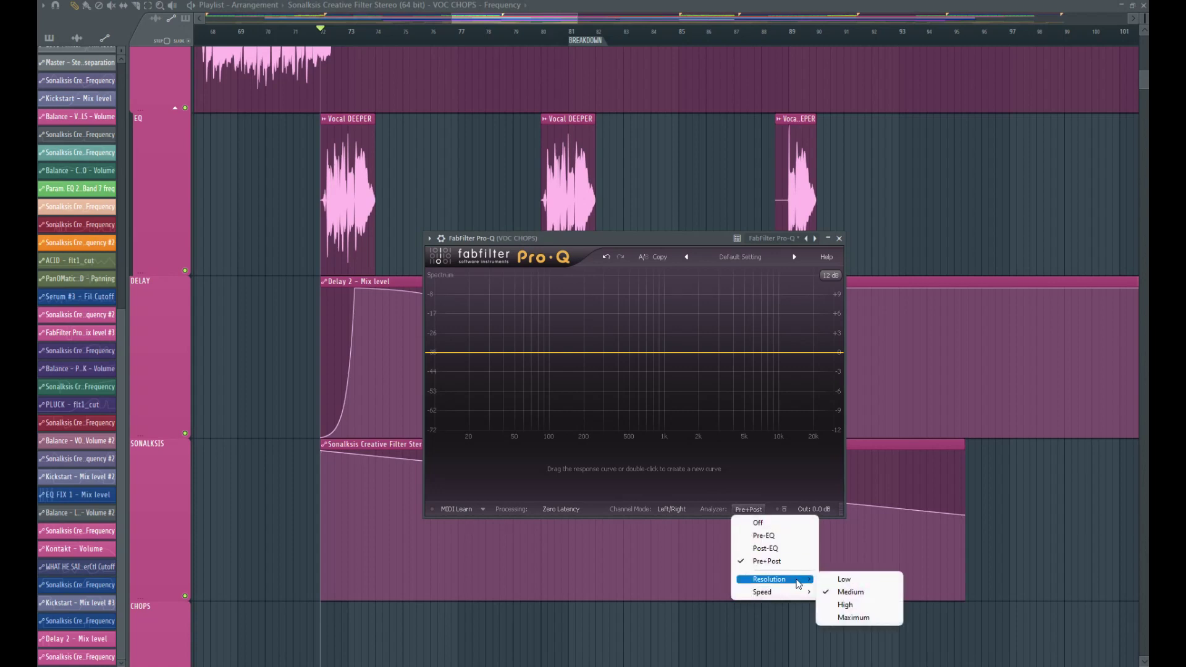
{"action": "left_click", "coordinate": [840, 618]}
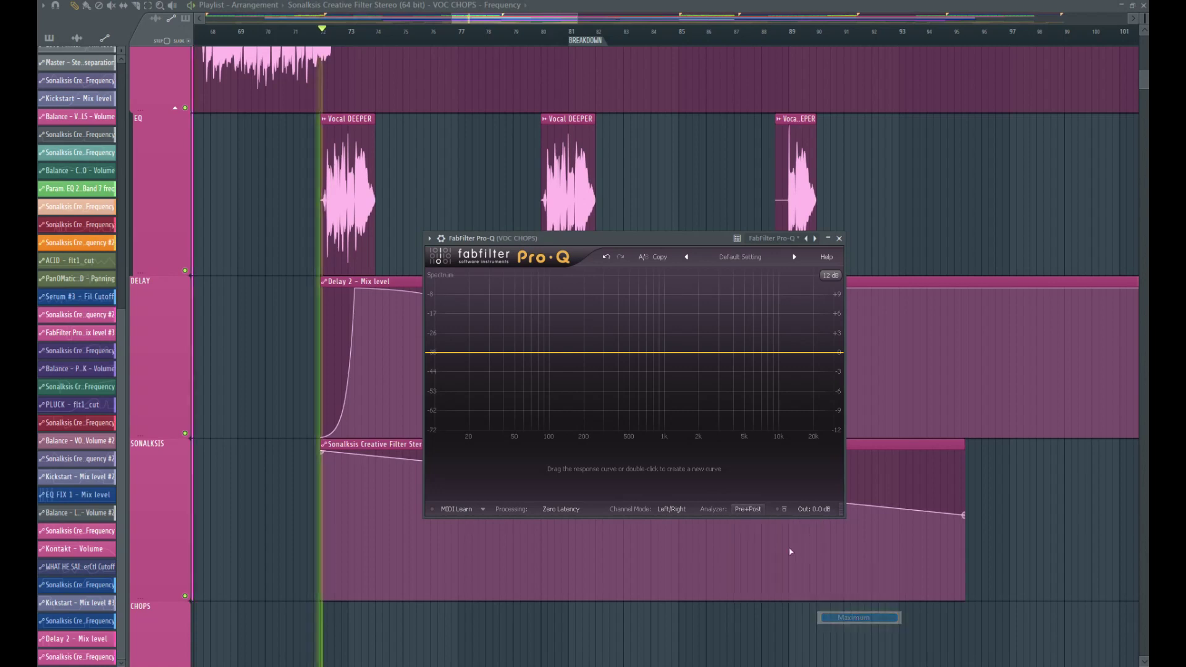
Step: Try a slight high-shelf cut near 10 kHz in the VOC CHOPS Pro-Q, and delete the band
{"action": "double_click", "coordinate": [779, 355]}
{"action": "scroll", "coordinate": [780, 364], "scroll_direction": "up", "scroll_amount": 5}
{"action": "right_click", "coordinate": [780, 357]}
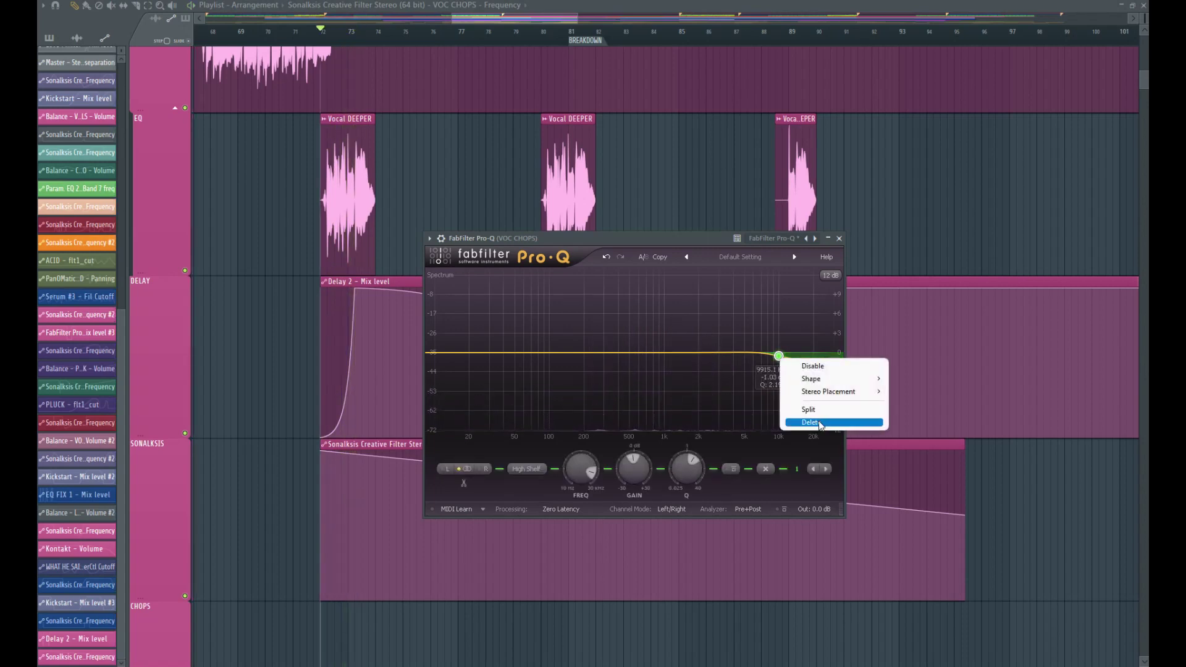
{"action": "left_click", "coordinate": [811, 422]}
Step: Try a bell cut of about 7 dB at 10268 Hz with varying Q while auditioning the vocal, and delete the band
{"action": "double_click", "coordinate": [774, 353]}
{"action": "left_click_drag", "start_coordinate": [773, 358], "coordinate": [796, 418]}
{"action": "key", "text": "space"}
{"action": "scroll", "coordinate": [780, 376], "scroll_direction": "up", "scroll_amount": 5}
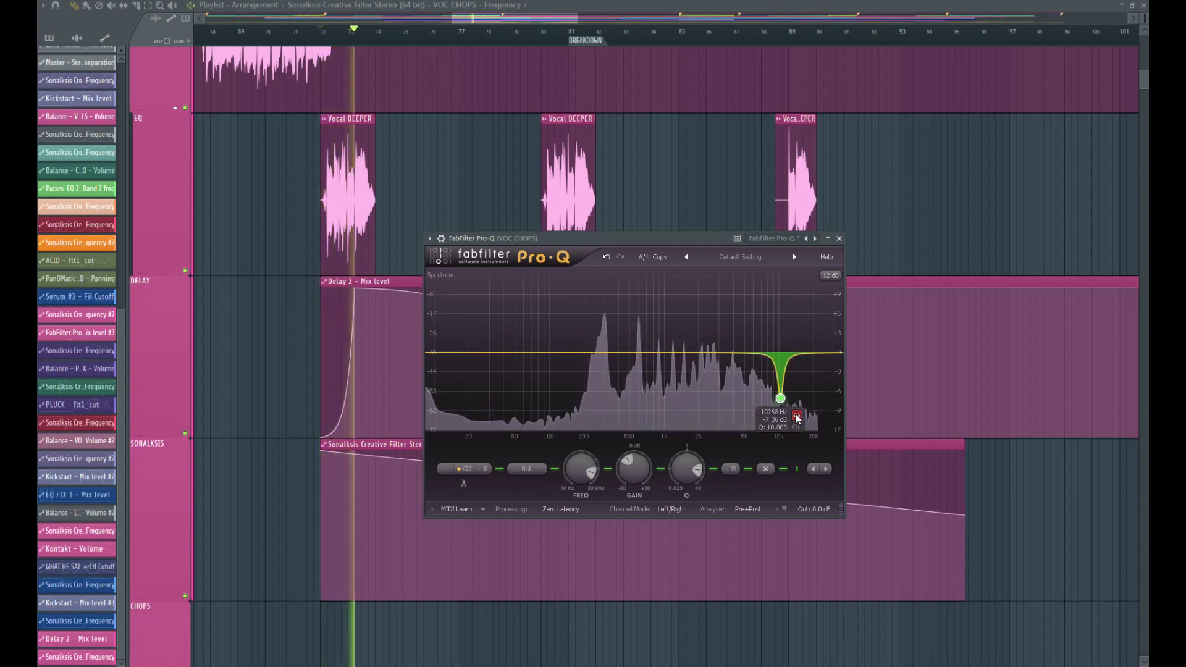
{"action": "scroll", "coordinate": [782, 400], "scroll_direction": "down", "scroll_amount": 10}
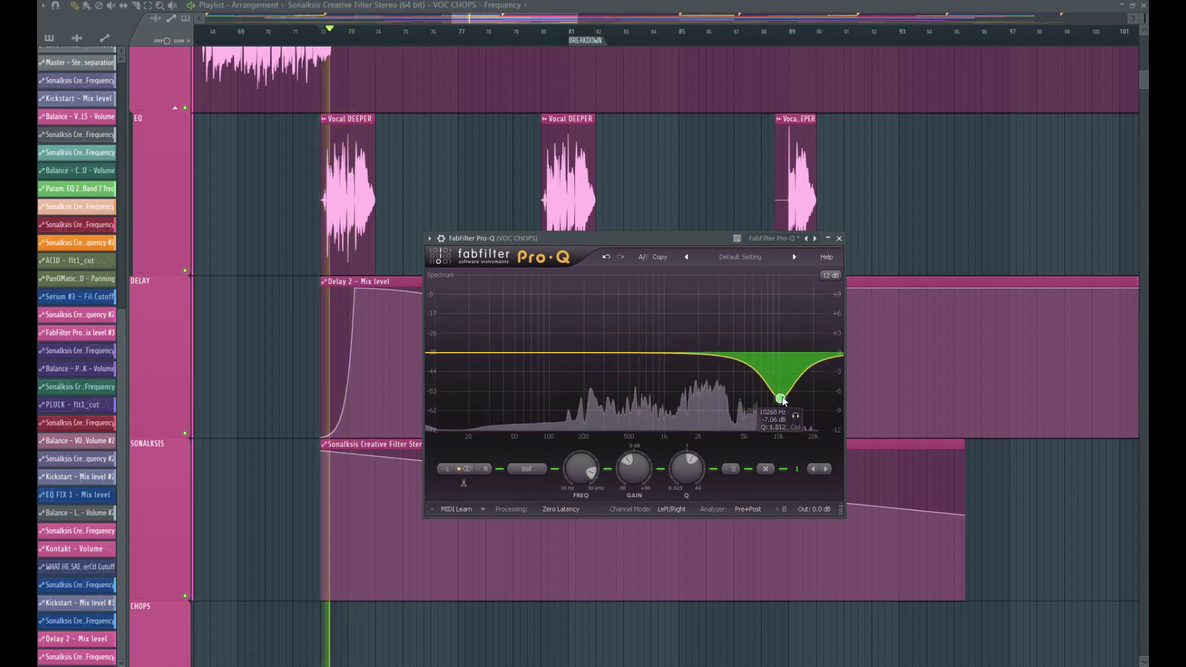
{"action": "scroll", "coordinate": [782, 400], "scroll_direction": "up", "scroll_amount": 2}
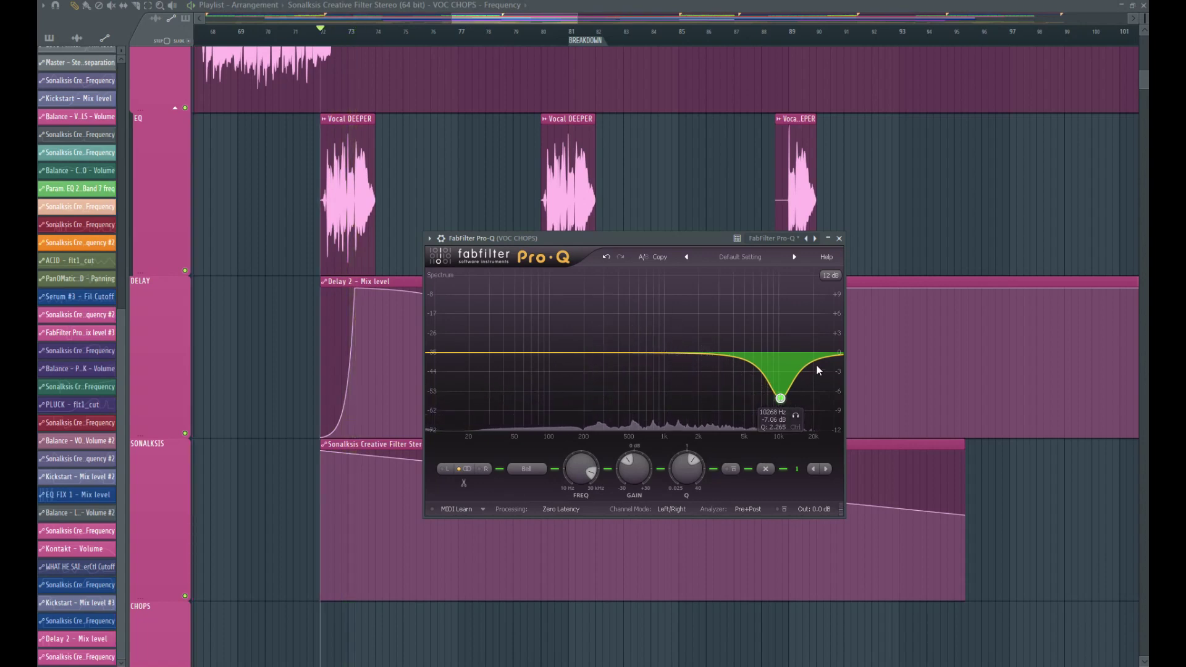
{"action": "right_click", "coordinate": [782, 401]}
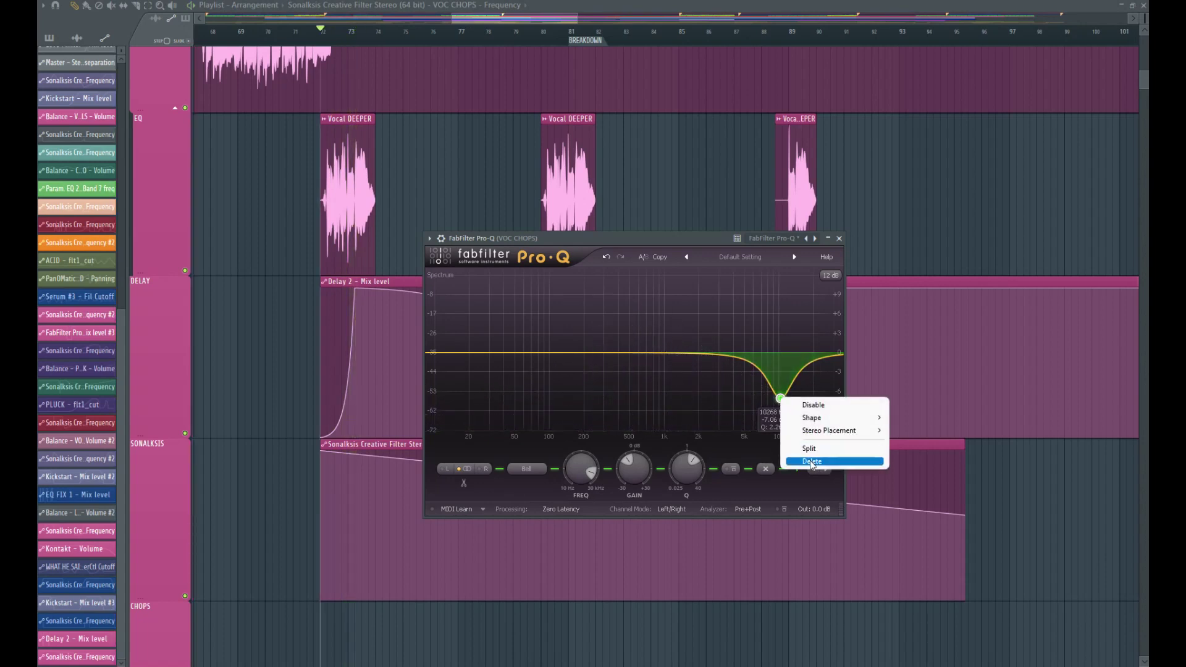
{"action": "left_click", "coordinate": [806, 460]}
Step: Try a 24 dB/oct high cut at about 8621 Hz on the vocal, delete it, and close Pro-Q
{"action": "left_click_drag", "start_coordinate": [841, 353], "coordinate": [772, 357]}
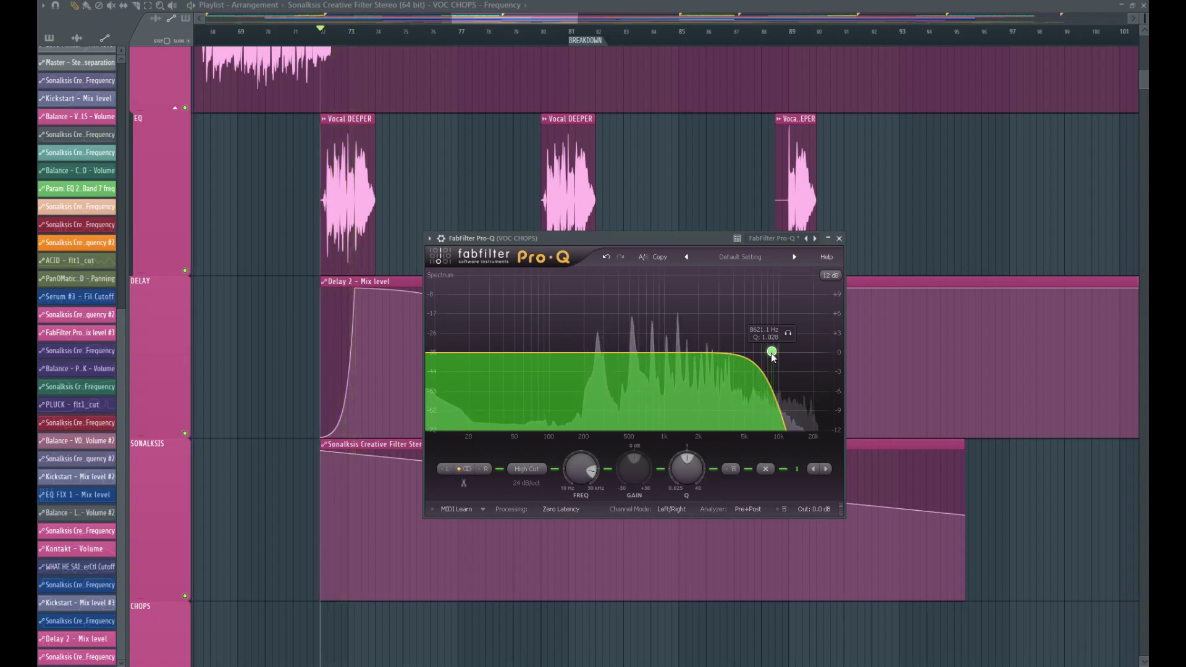
{"action": "right_click", "coordinate": [772, 353]}
{"action": "left_click", "coordinate": [816, 418]}
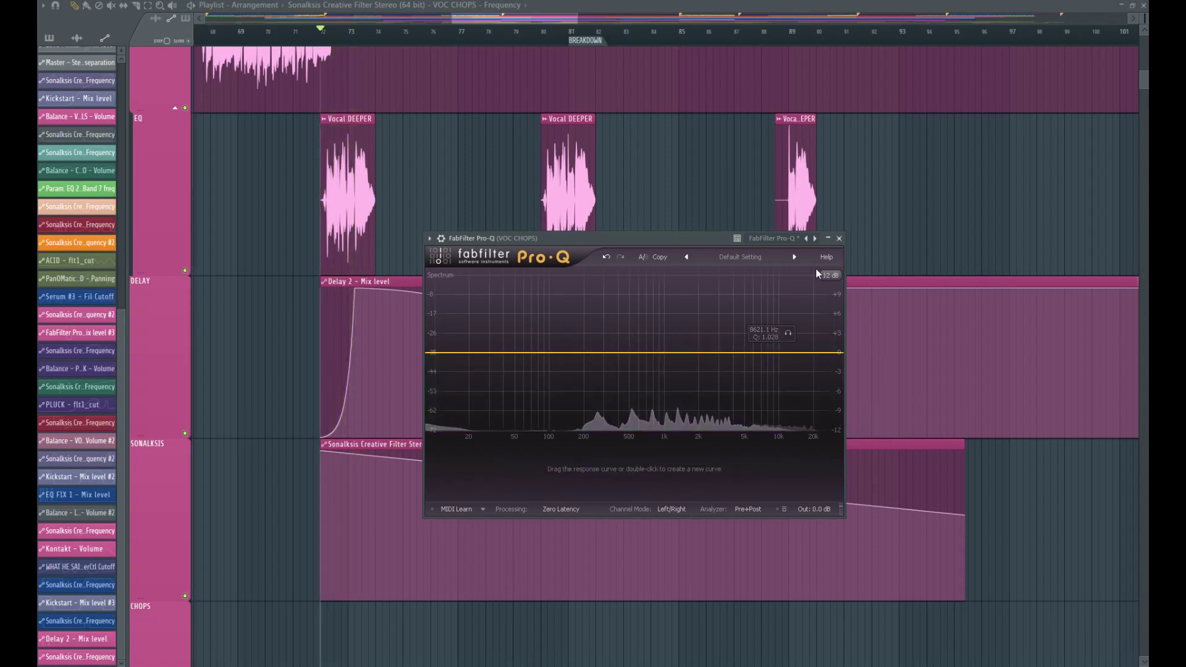
{"action": "left_click", "coordinate": [839, 238]}
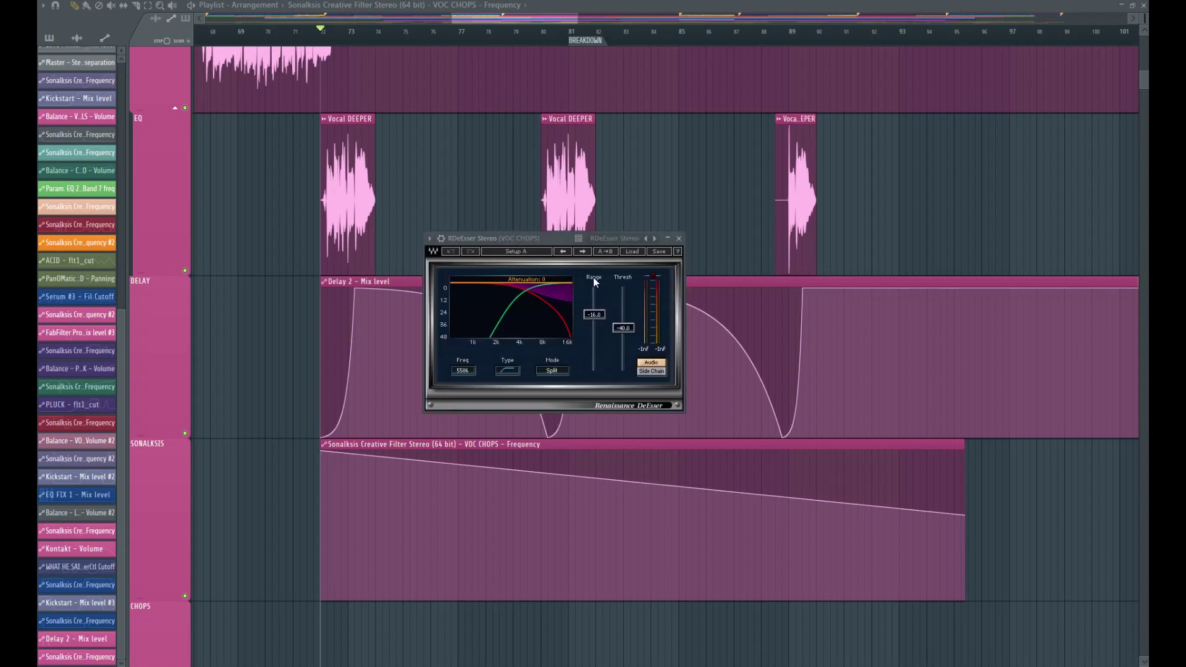
Step: Lower the range on the VOC CHOPS Renaissance DeEsser while auditioning the deeper vocal from bar 72, and close the plugin
{"action": "left_click_drag", "start_coordinate": [546, 240], "coordinate": [588, 213]}
{"action": "key", "text": "space"}
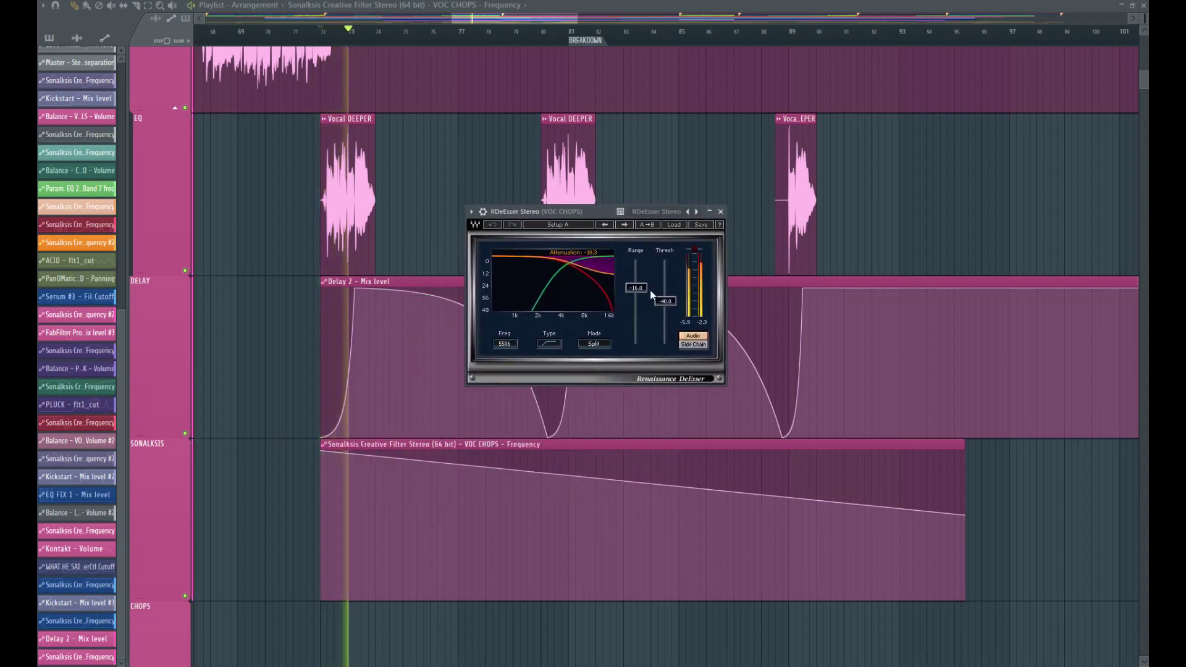
{"action": "left_click_drag", "start_coordinate": [594, 209], "coordinate": [665, 210]}
{"action": "key", "text": "space"}
{"action": "key", "text": "space"}
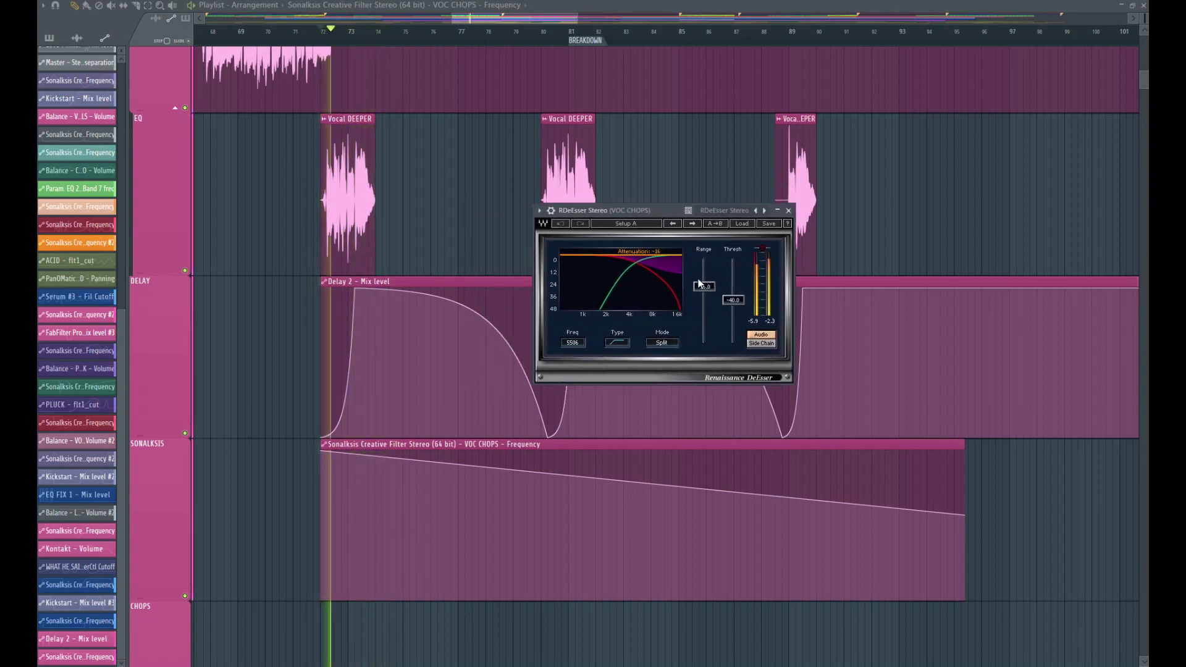
{"action": "left_click_drag", "start_coordinate": [696, 282], "coordinate": [704, 295]}
{"action": "key", "text": "space"}
{"action": "key", "text": "space"}
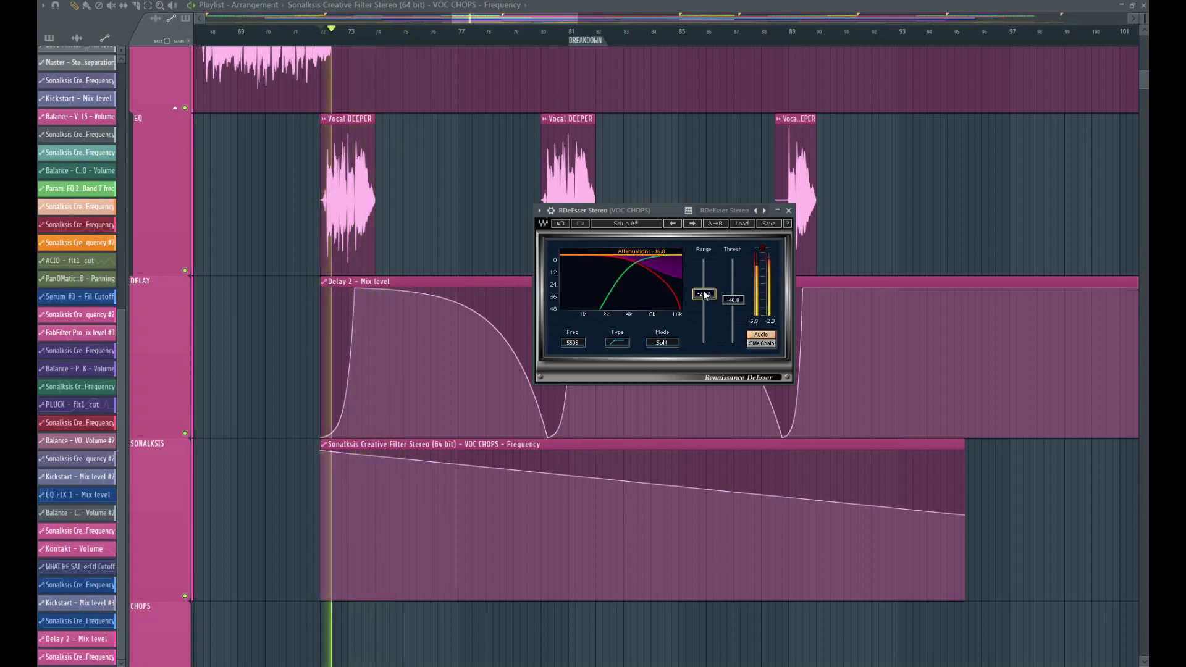
{"action": "key", "text": "space"}
{"action": "left_click", "coordinate": [789, 211]}
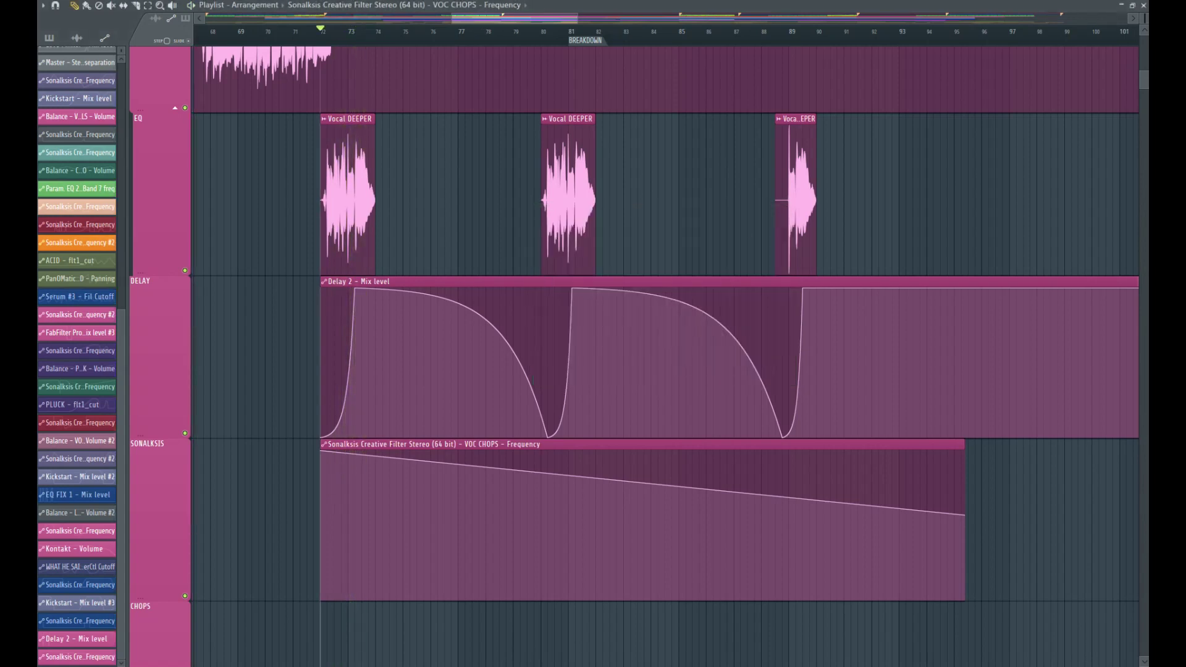
Step: Move the VOC CHOPS Frequency clip's end point to about bar 93 and lower its level during playback from bar 72
{"action": "key", "text": "space"}
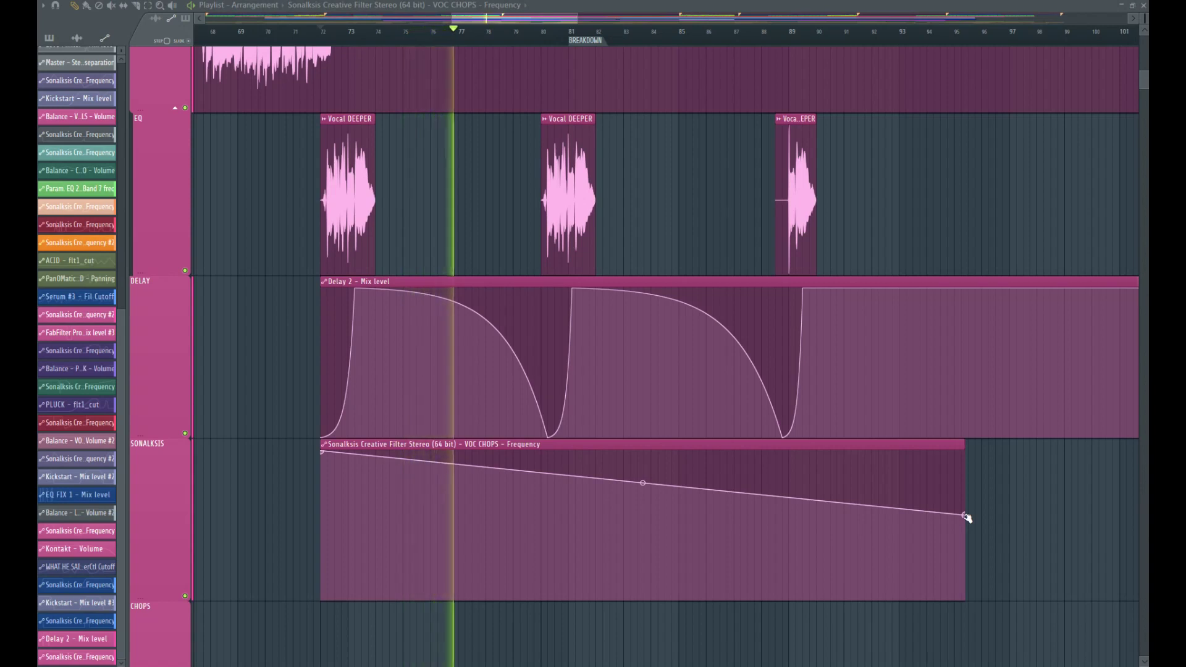
{"action": "left_click_drag", "start_coordinate": [965, 515], "coordinate": [792, 529]}
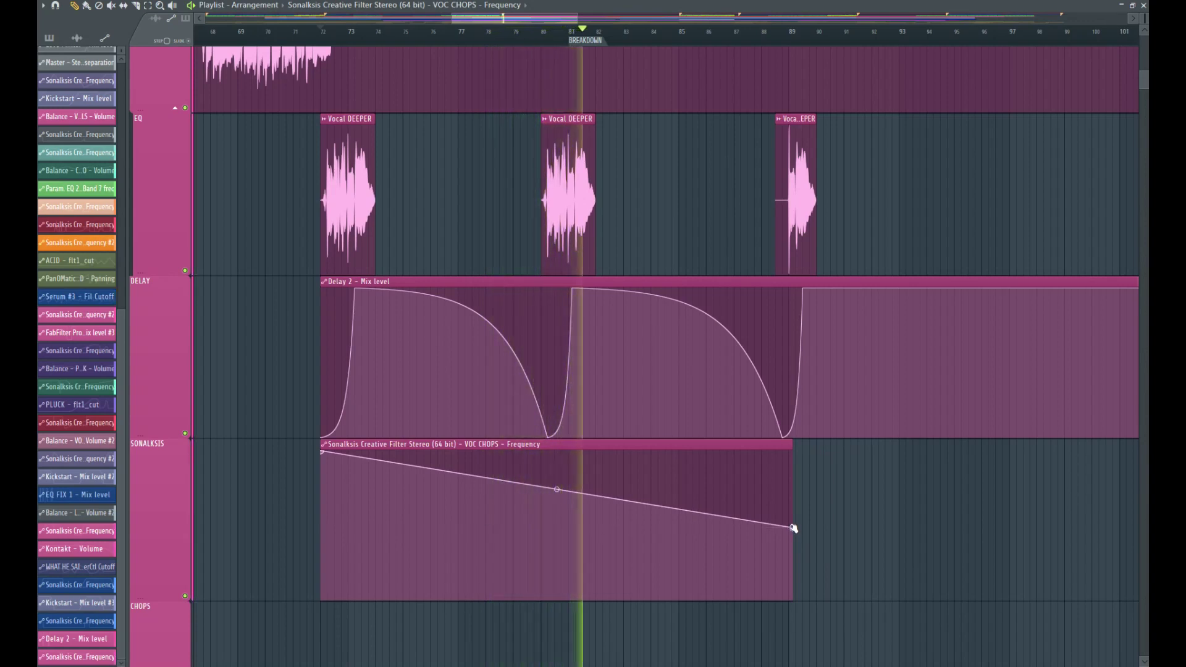
{"action": "left_click_drag", "start_coordinate": [795, 530], "coordinate": [897, 545]}
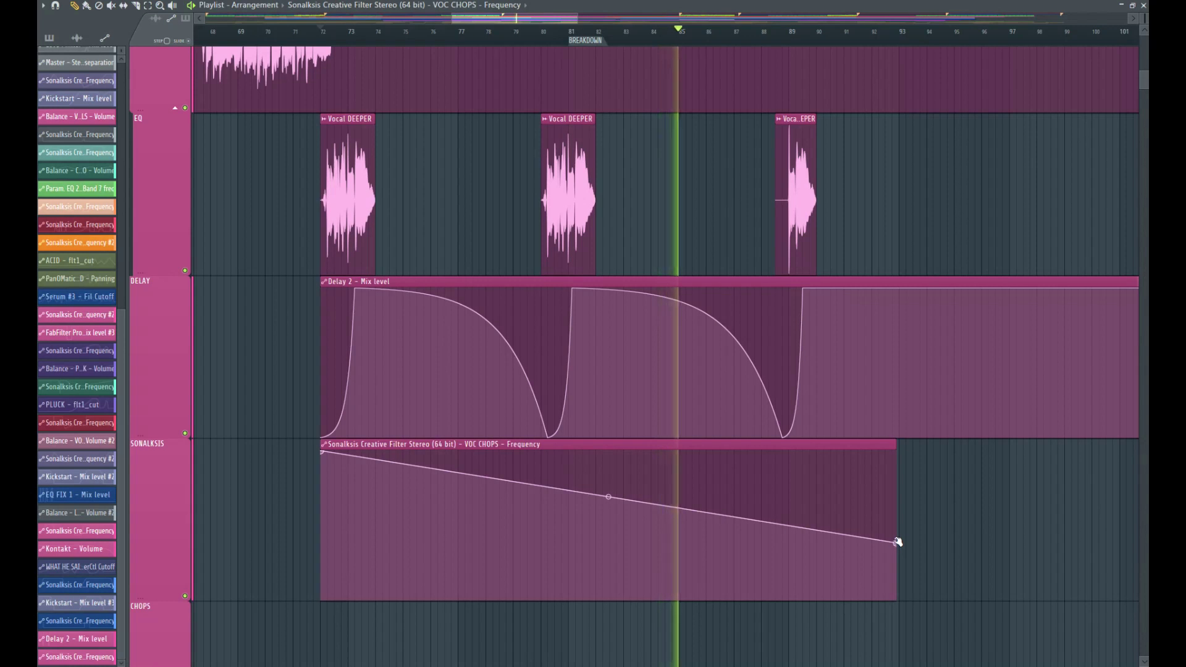
Step: Duplicate the Vocal DEEPER clip near bar 89 to just before bar 97 on the same track
{"action": "left_click_drag", "start_coordinate": [497, 20], "coordinate": [548, 20]}
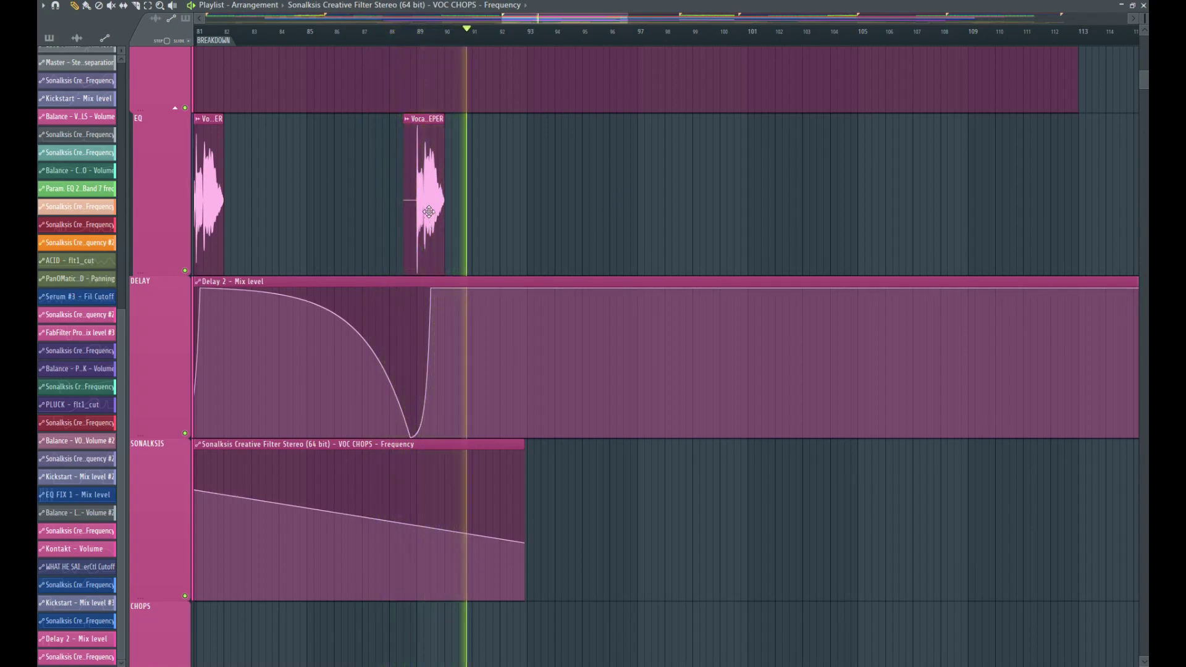
{"action": "left_click_drag", "start_coordinate": [429, 212], "coordinate": [647, 230]}
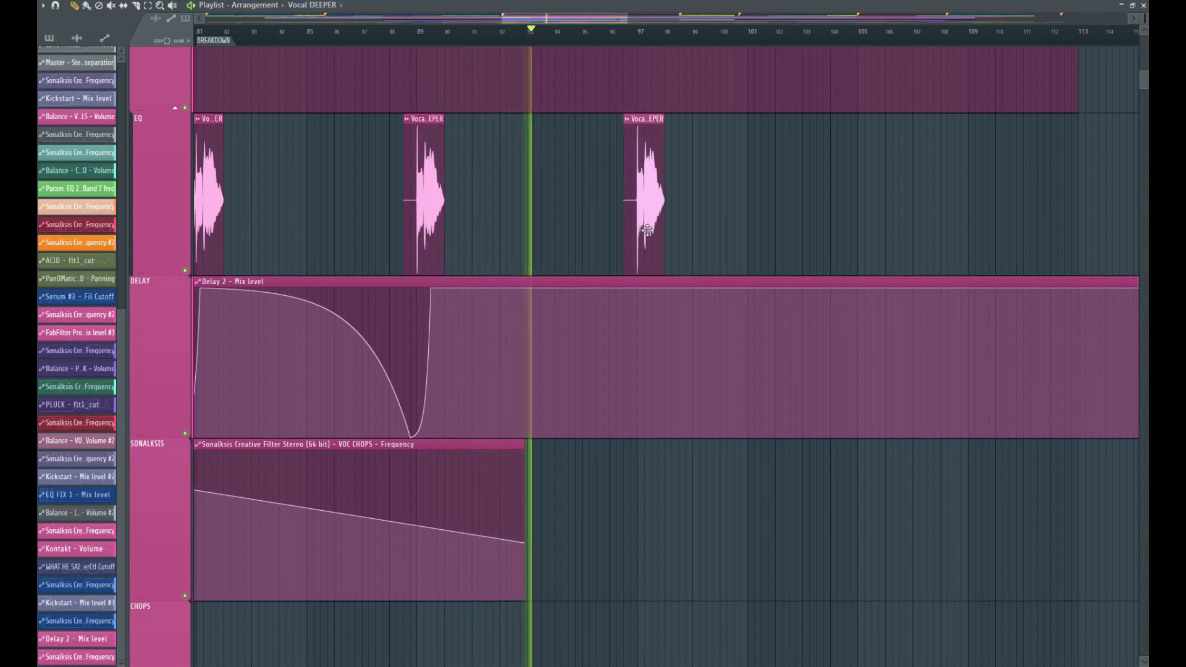
Step: Extend the VOC CHOPS Frequency clip to about bar 103 and add a slightly lower automation point at about bar 97
{"action": "left_click_drag", "start_coordinate": [524, 445], "coordinate": [813, 446]}
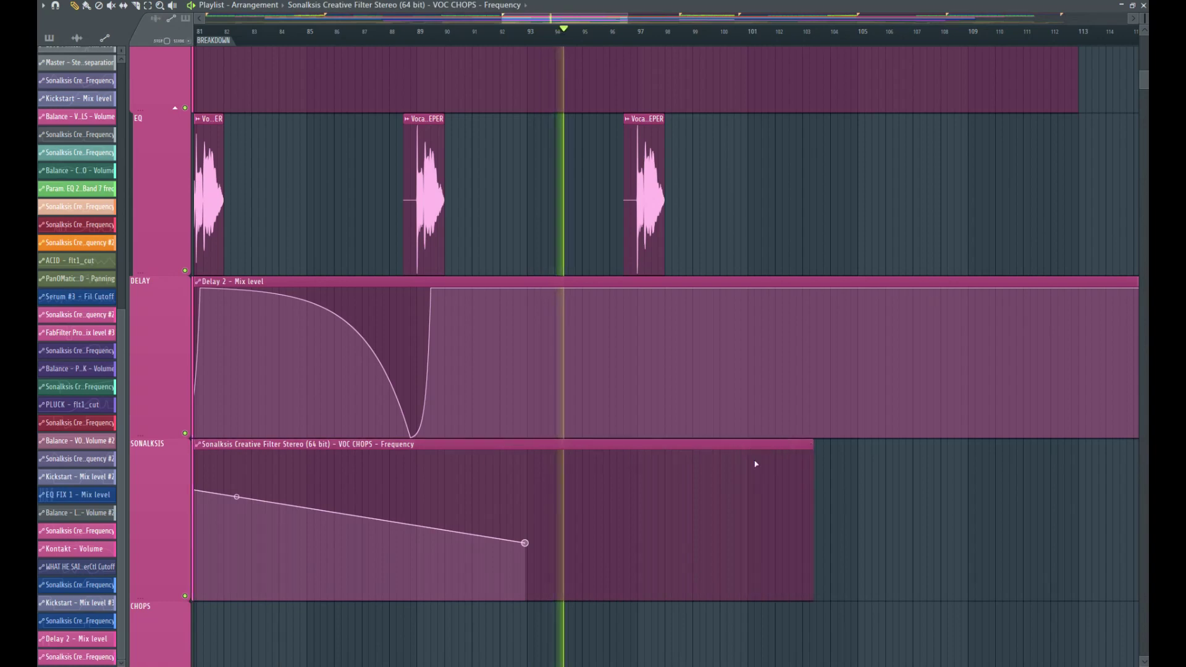
{"action": "right_click", "coordinate": [638, 548]}
{"action": "left_click_drag", "start_coordinate": [640, 549], "coordinate": [640, 562]}
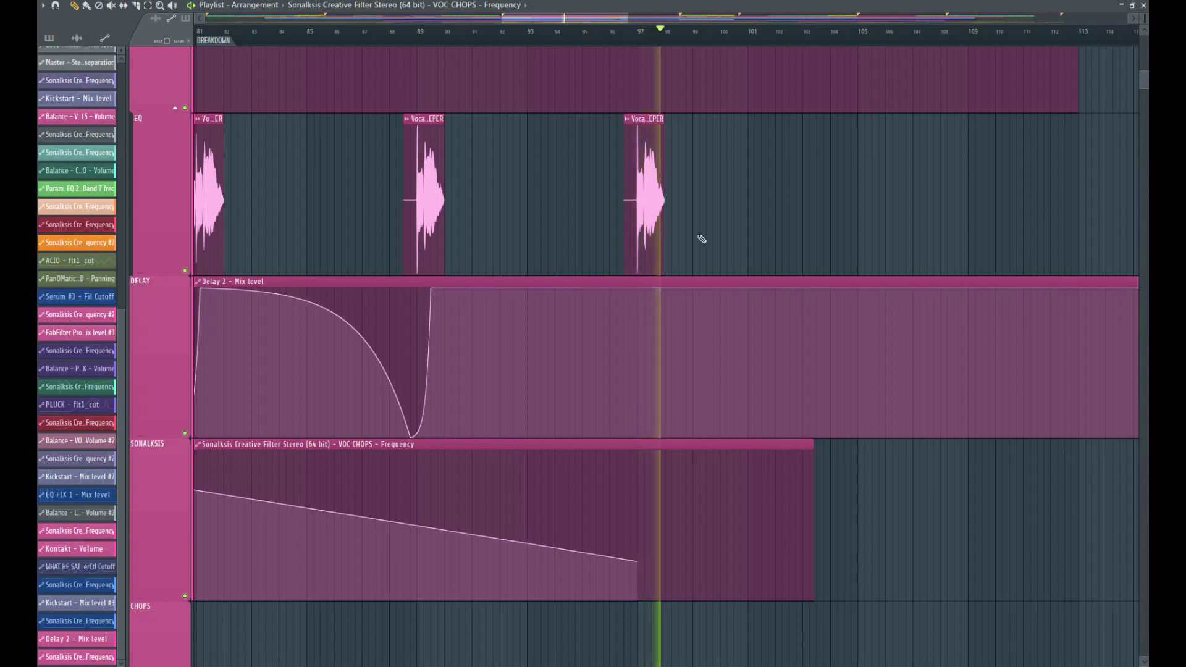
Step: Delete the Vocal DEEPER duplicate and automation point near bar 97, and shorten the VOC CHOPS Frequency clip to end at about bar 93
{"action": "right_click", "coordinate": [655, 247]}
{"action": "right_click", "coordinate": [638, 562]}
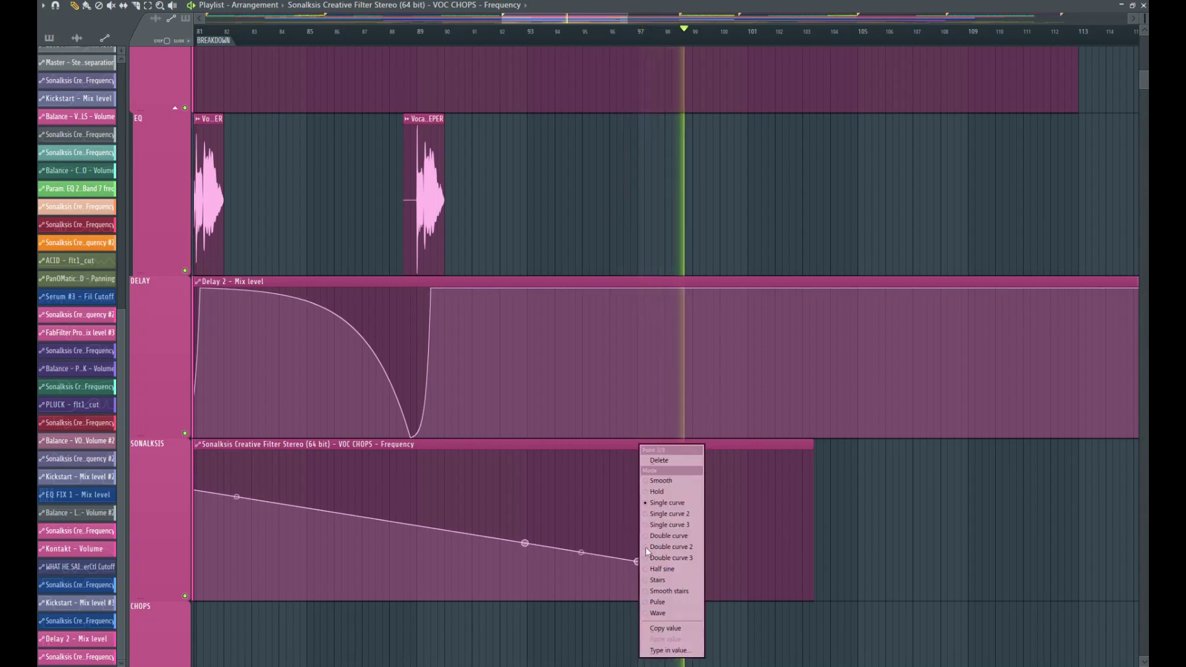
{"action": "left_click", "coordinate": [664, 460]}
{"action": "left_click_drag", "start_coordinate": [813, 445], "coordinate": [525, 446]}
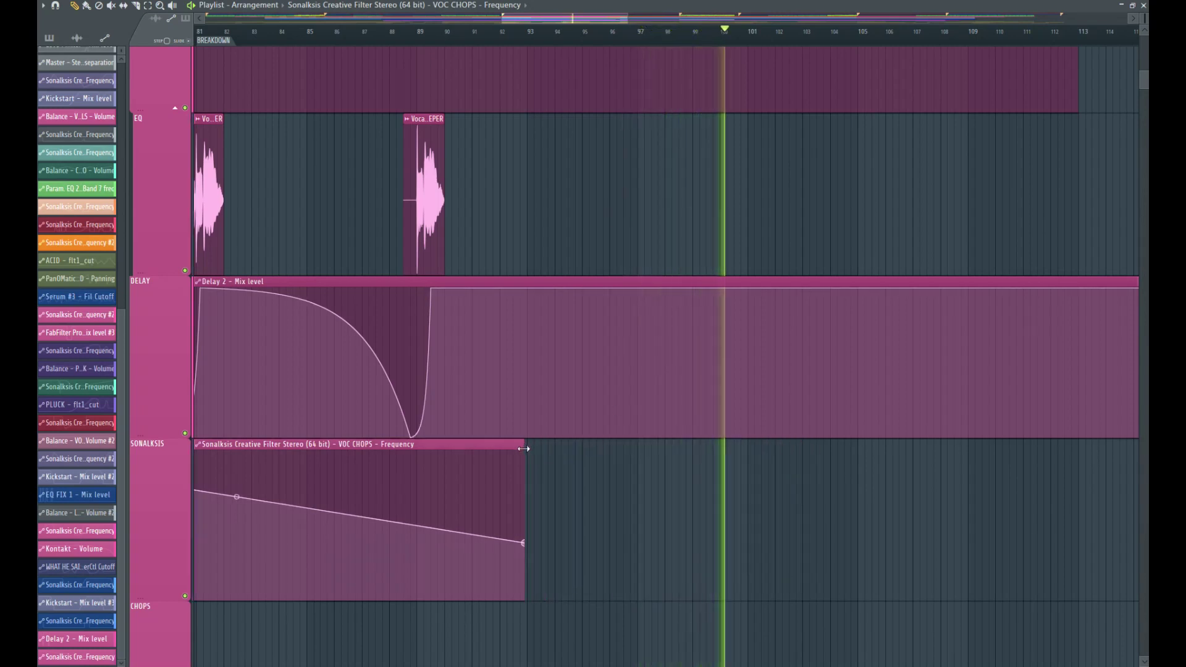
Step: Trim the end of the first Vocal main clip back to about bar 73
{"action": "left_click", "coordinate": [159, 5]}
{"action": "right_click", "coordinate": [456, 199], "text": "ctrl"}
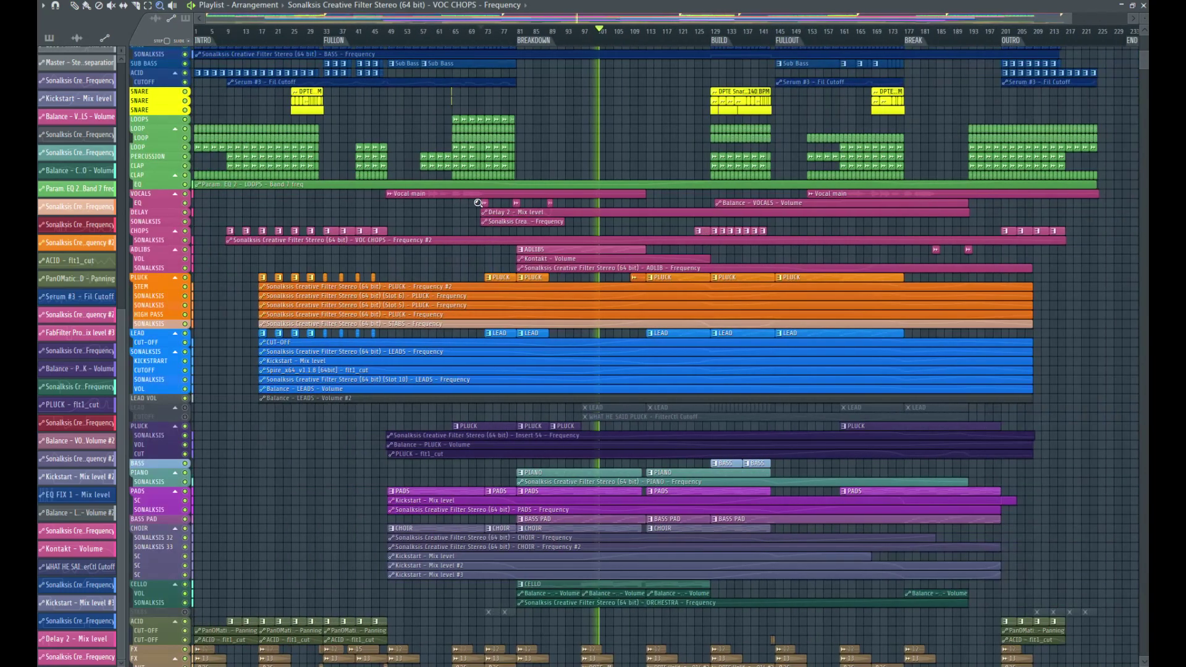
{"action": "left_click_drag", "start_coordinate": [837, 349], "coordinate": [447, 161]}
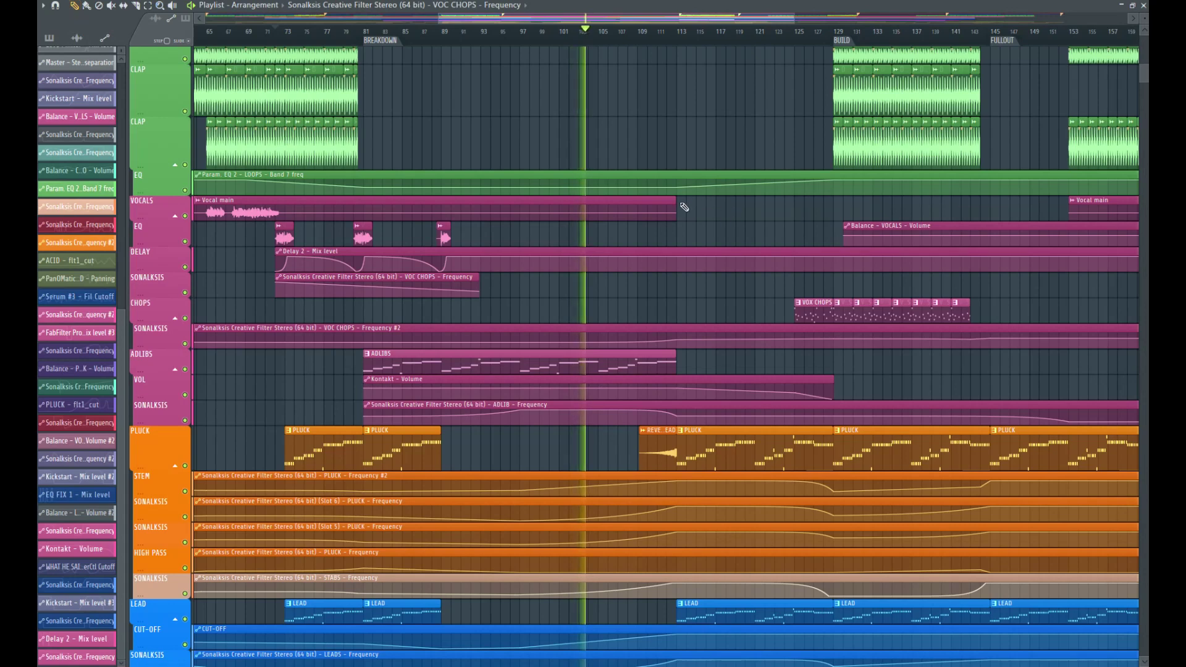
{"action": "left_click_drag", "start_coordinate": [676, 201], "coordinate": [282, 195]}
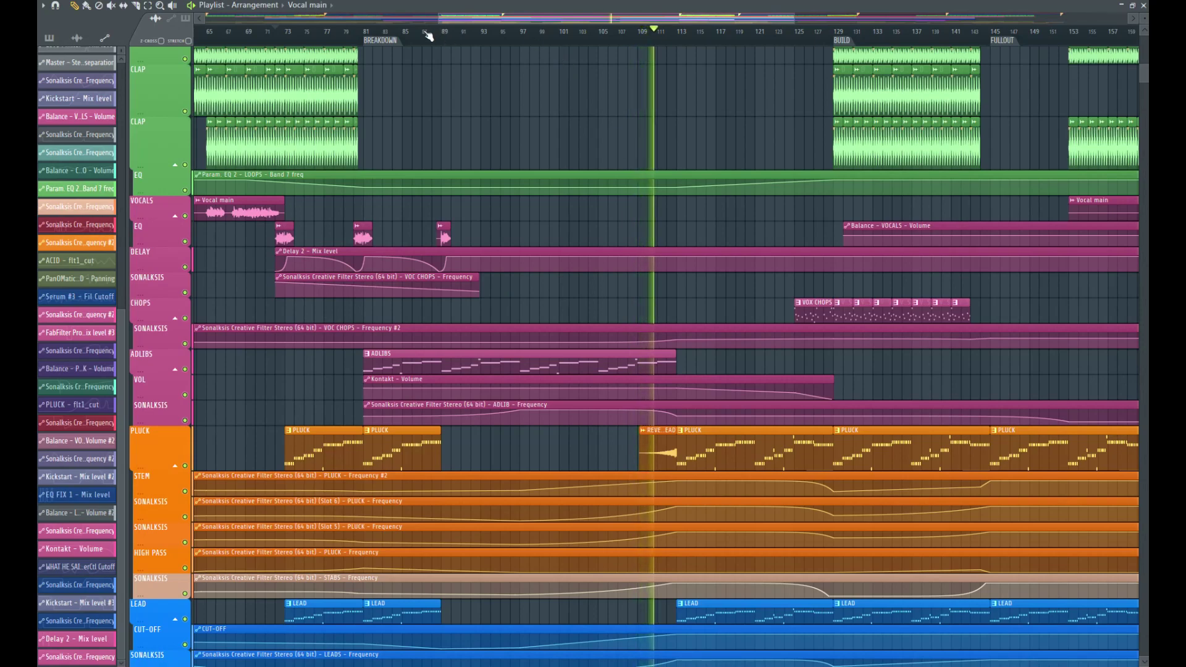
Step: Audition the breakdown transition from about bar 109 and trim the ADLIBS clip to end at about bar 112
{"action": "left_click_drag", "start_coordinate": [483, 20], "coordinate": [538, 19]}
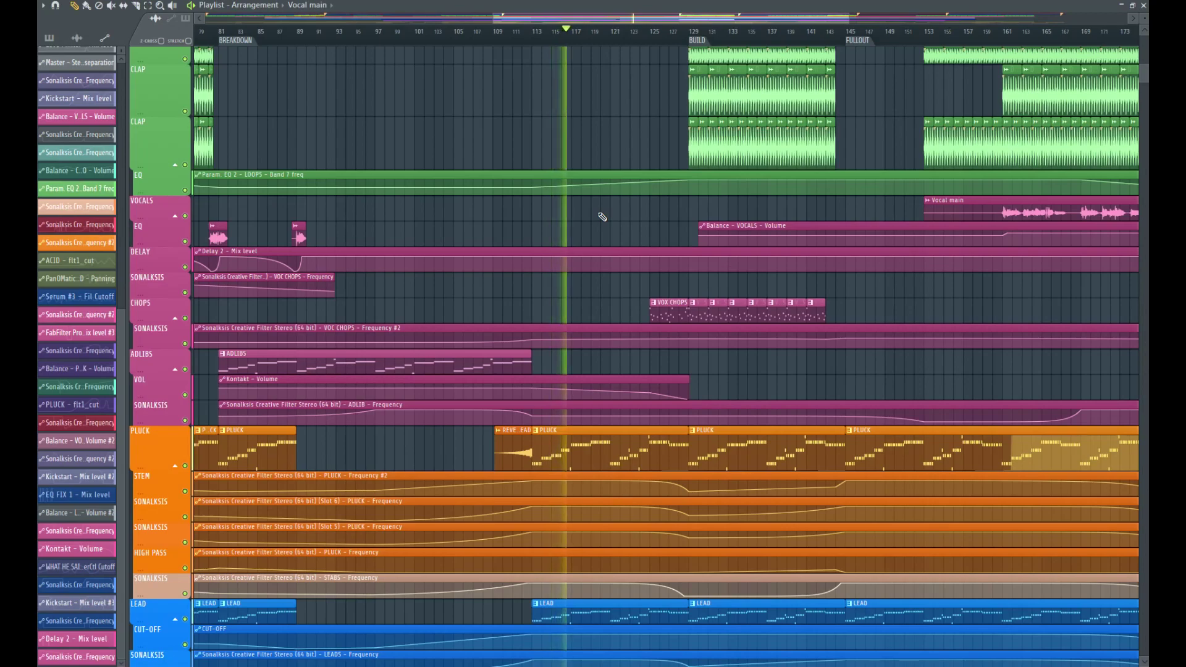
{"action": "scroll", "coordinate": [602, 217], "scroll_direction": "down", "scroll_amount": 15}
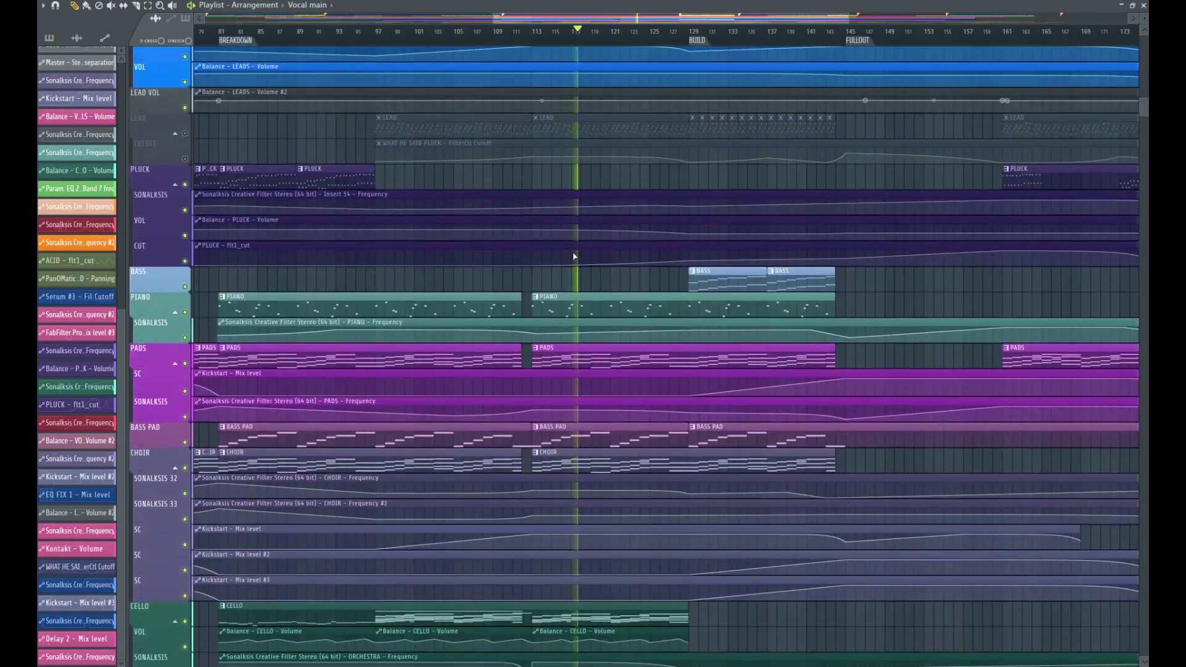
{"action": "scroll", "coordinate": [566, 253], "scroll_direction": "down", "scroll_amount": 4}
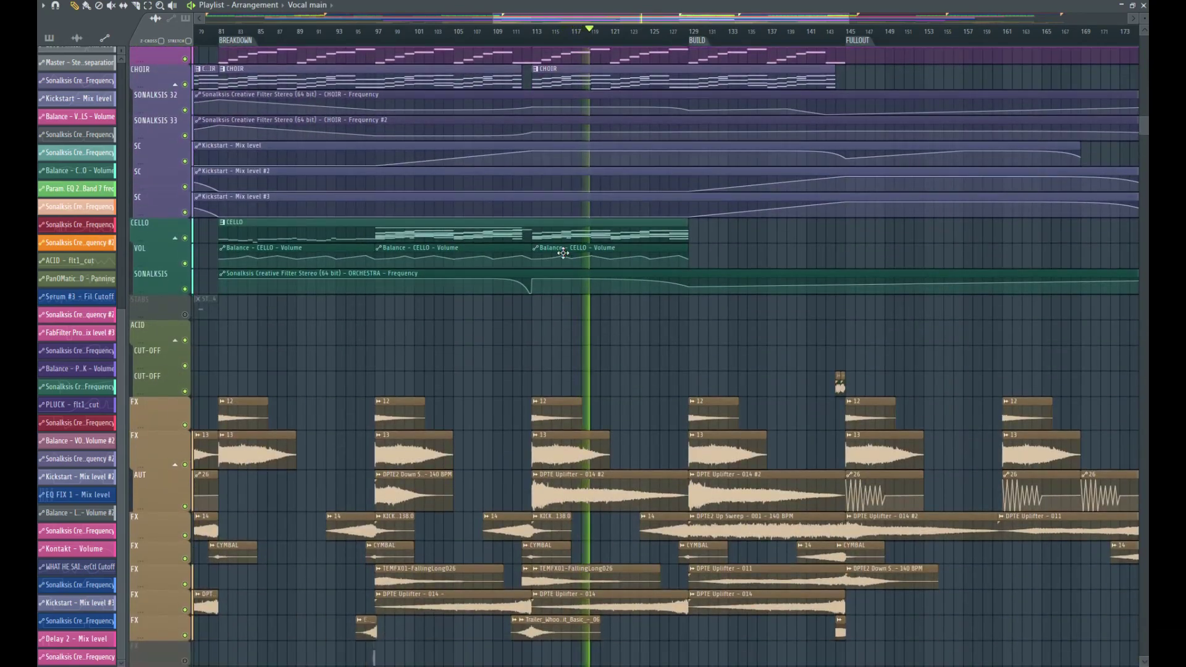
{"action": "left_click", "coordinate": [504, 38]}
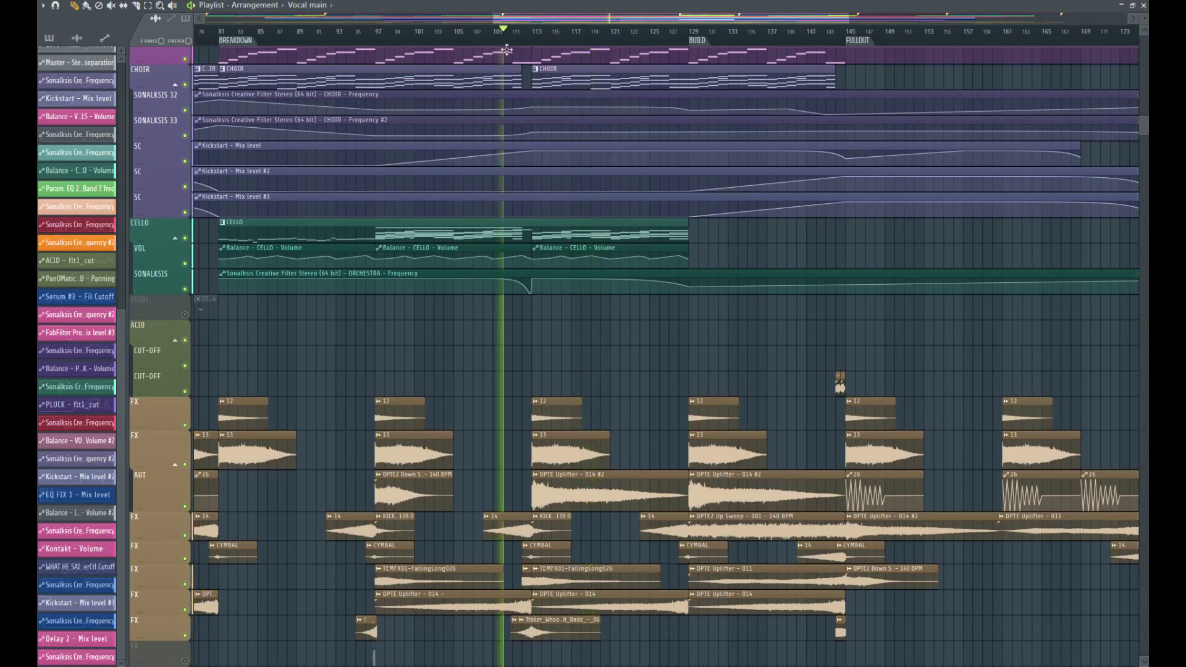
{"action": "scroll", "coordinate": [575, 173], "scroll_direction": "up", "scroll_amount": 17}
{"action": "scroll", "coordinate": [575, 173], "scroll_direction": "up", "scroll_amount": 12}
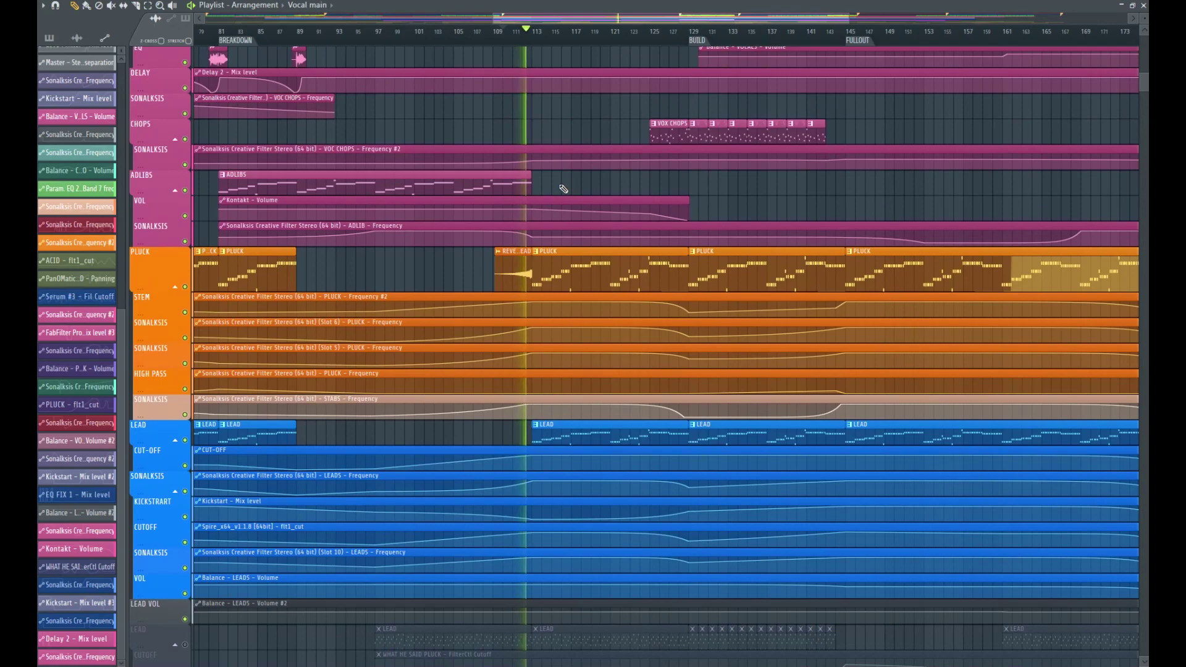
{"action": "key", "text": "space"}
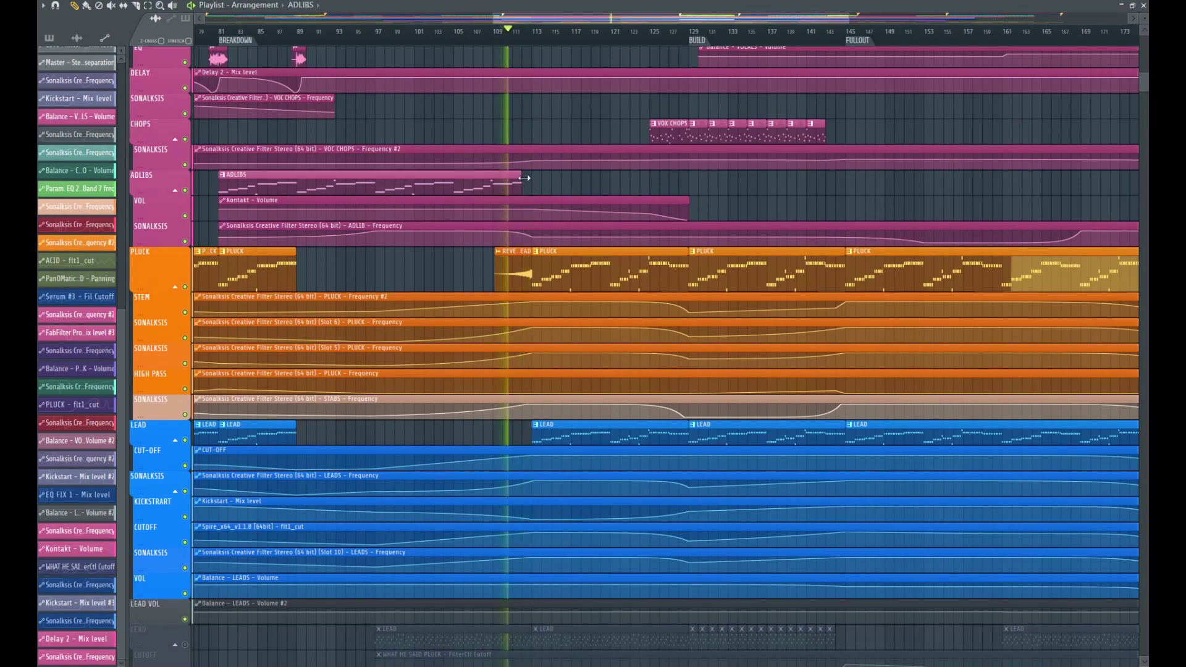
{"action": "scroll", "coordinate": [550, 185], "scroll_direction": "up", "scroll_amount": 10}
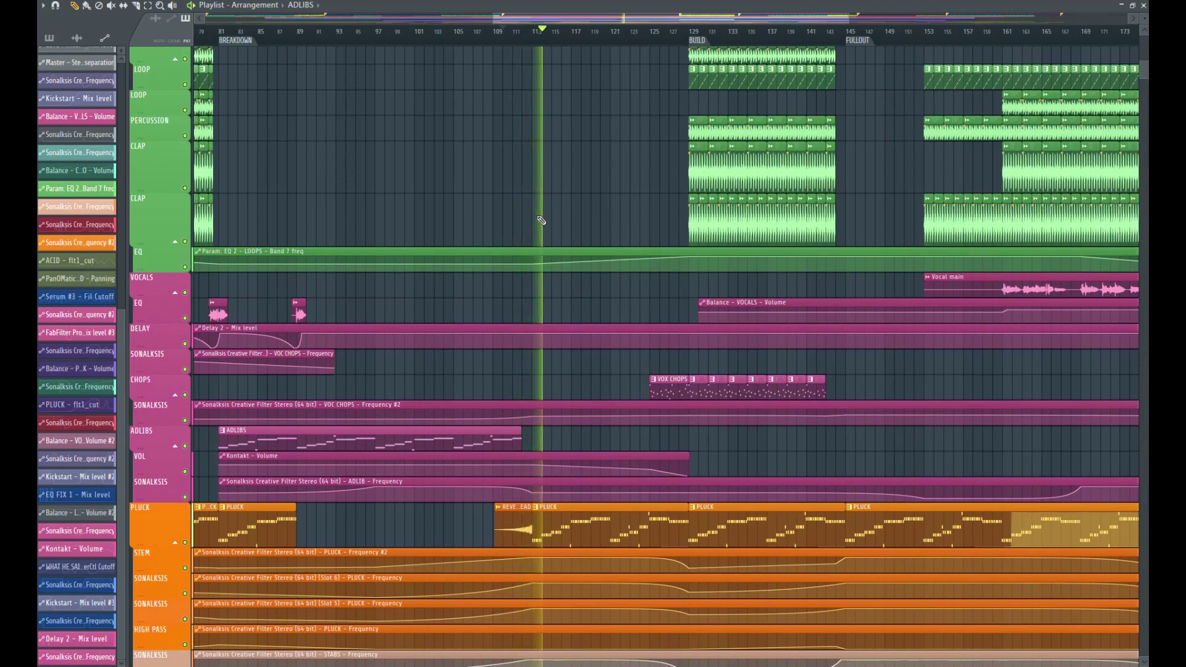
{"action": "key", "text": "space"}
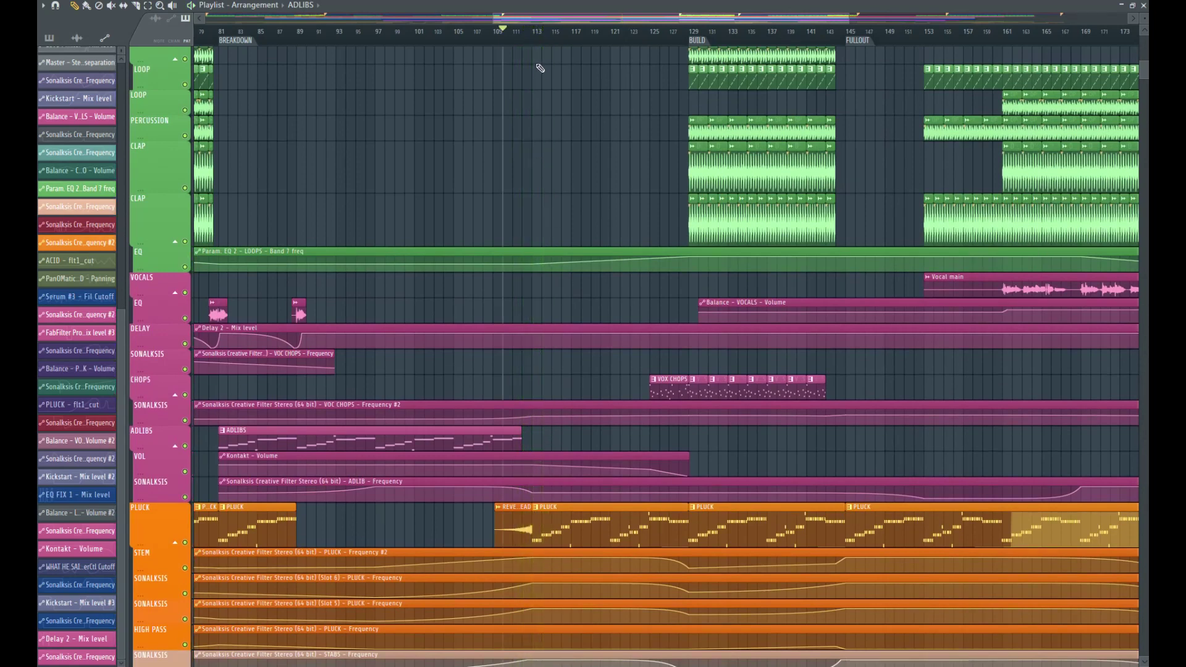
{"action": "key", "text": "space"}
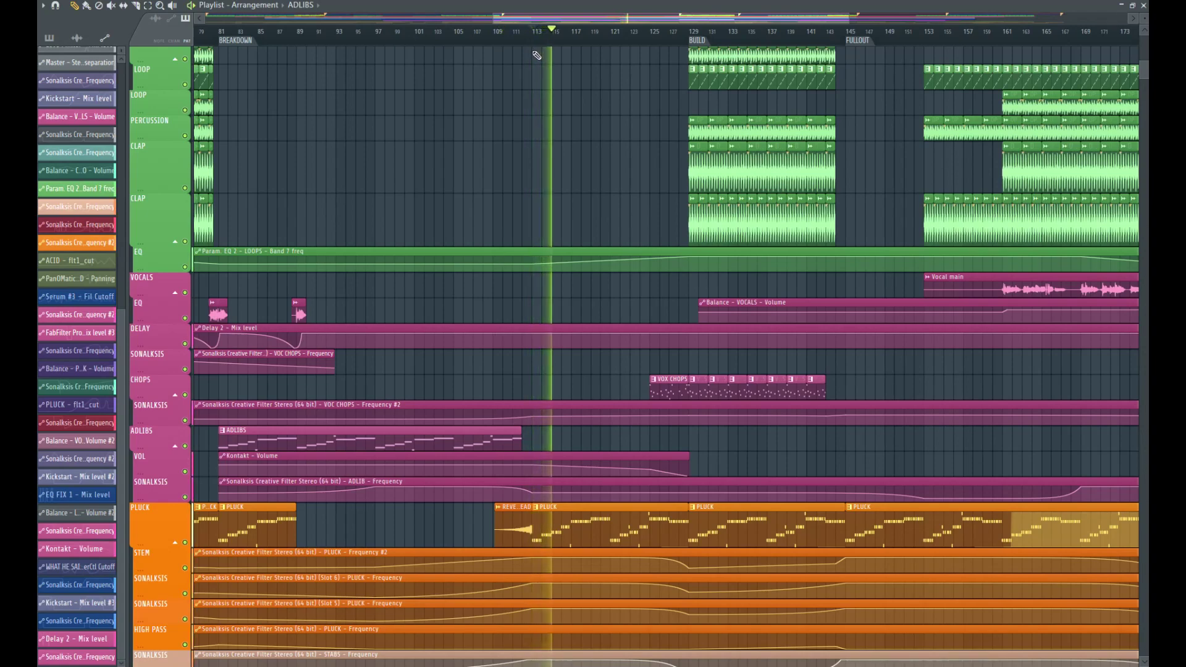
Step: Extend the last VOX CHOPS clip of the build to end at about bar 144
{"action": "left_click_drag", "start_coordinate": [533, 19], "coordinate": [585, 18]}
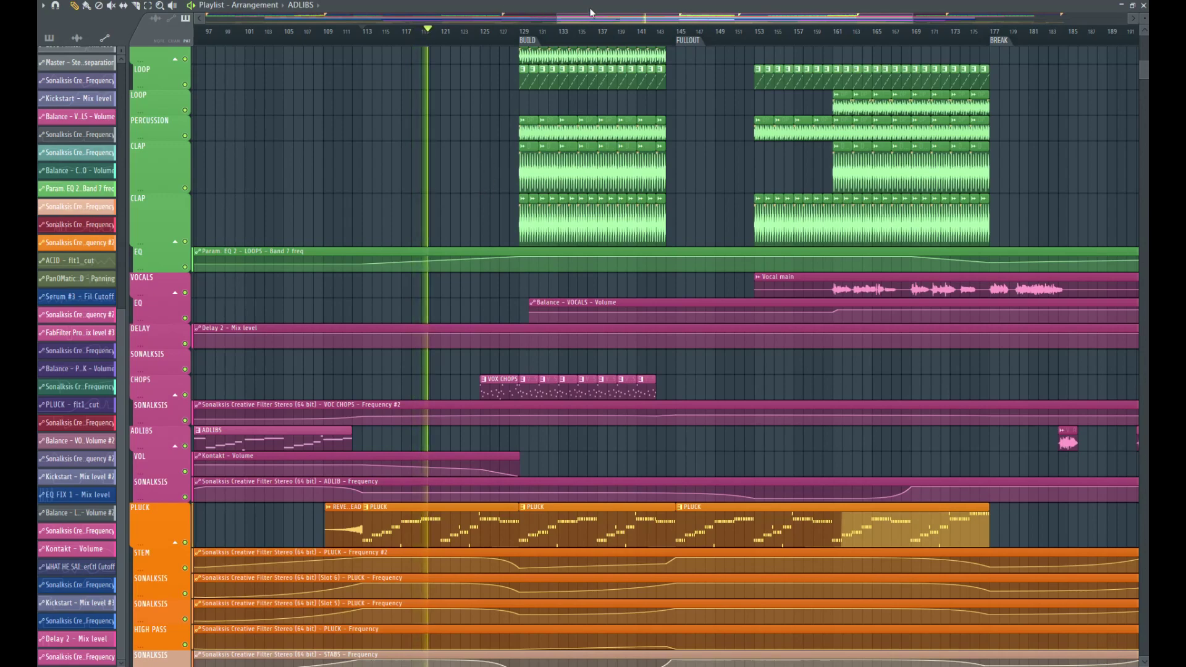
{"action": "left_click_drag", "start_coordinate": [595, 18], "coordinate": [628, 25]}
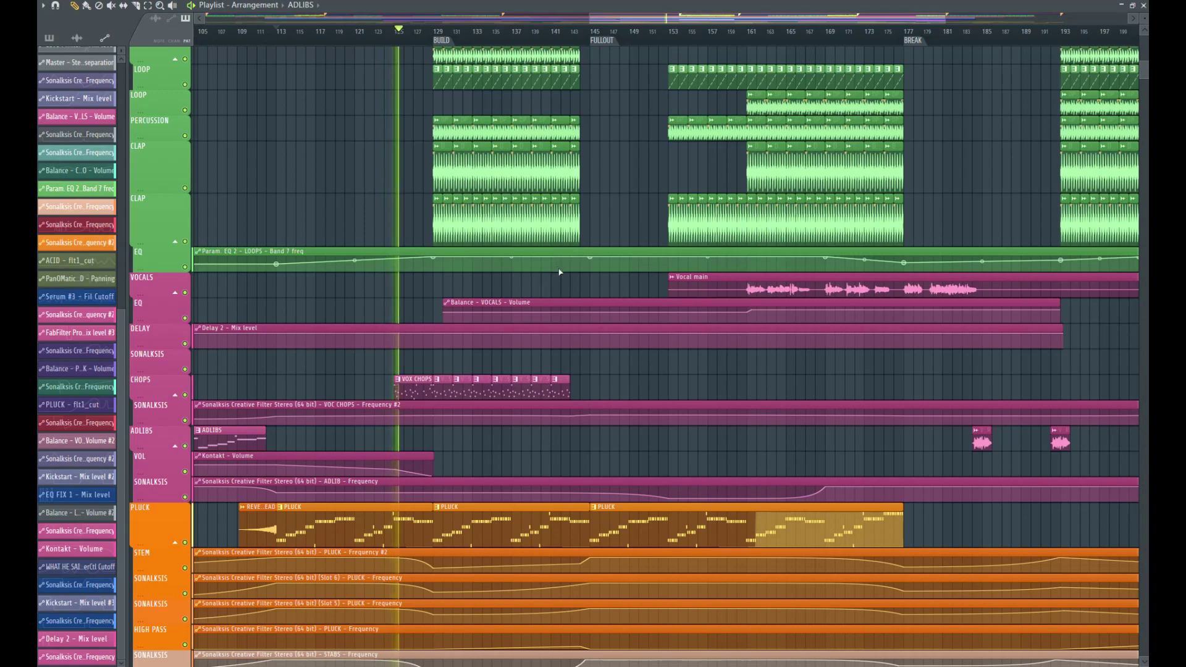
{"action": "left_click_drag", "start_coordinate": [569, 388], "coordinate": [580, 388]}
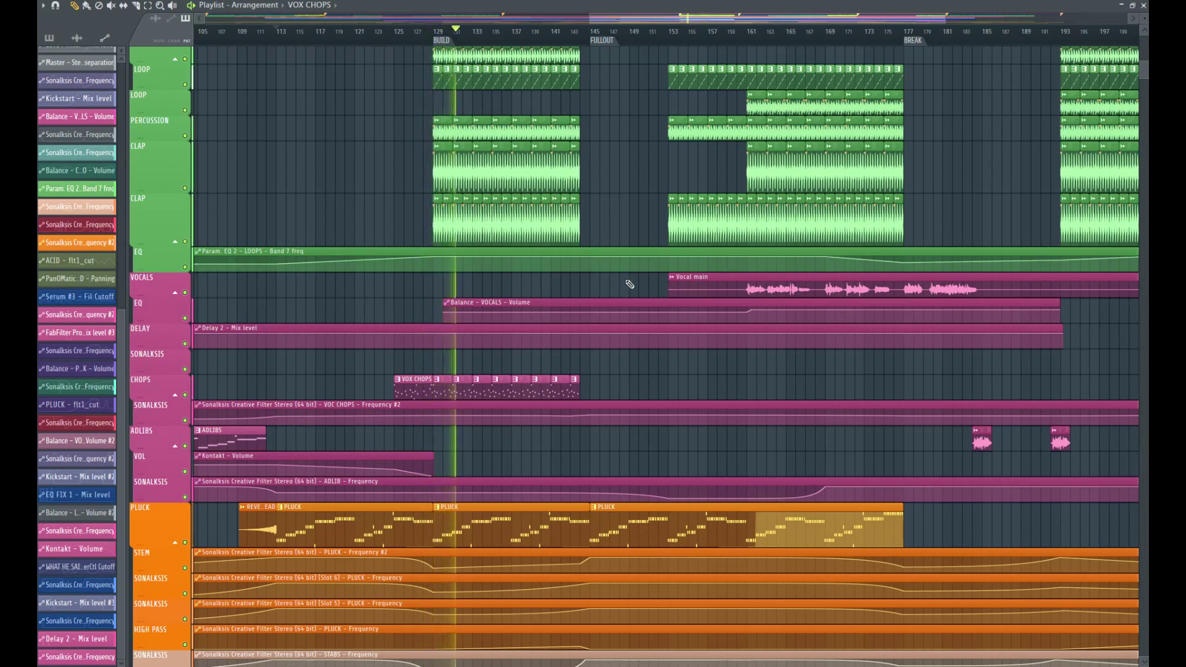
Step: Play the build from bar 129 and slightly raise the PLUCK Frequency #2 automation at its start
{"action": "scroll", "coordinate": [694, 301], "scroll_direction": "down", "scroll_amount": 3}
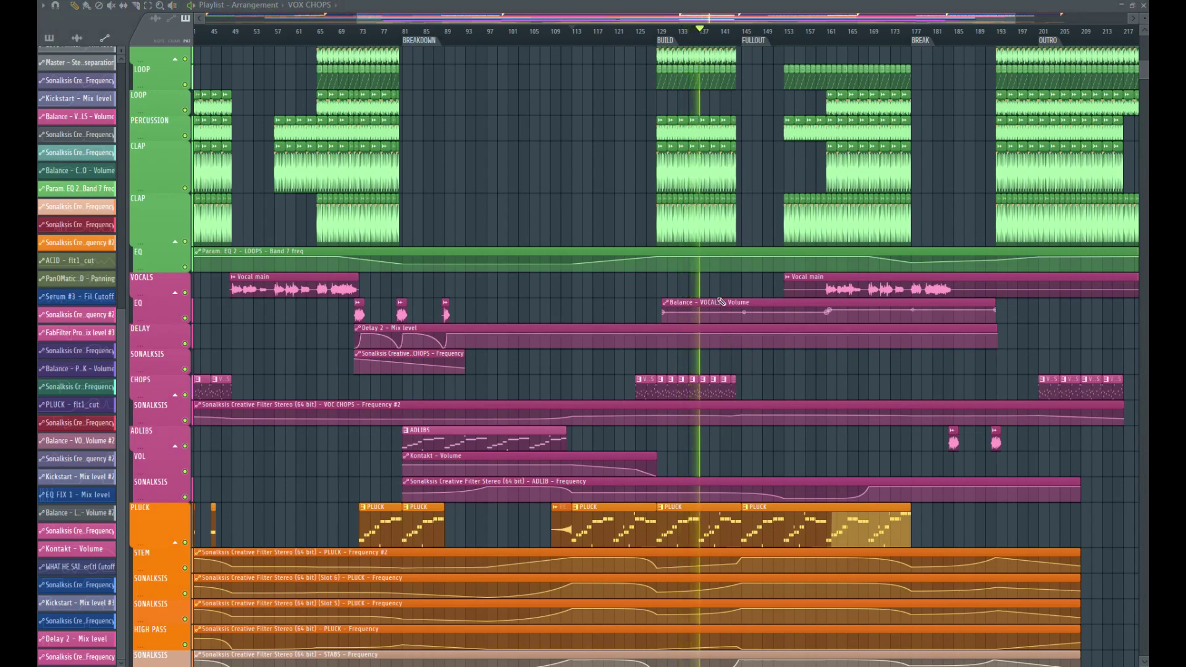
{"action": "scroll", "coordinate": [718, 301], "scroll_direction": "down", "scroll_amount": 10}
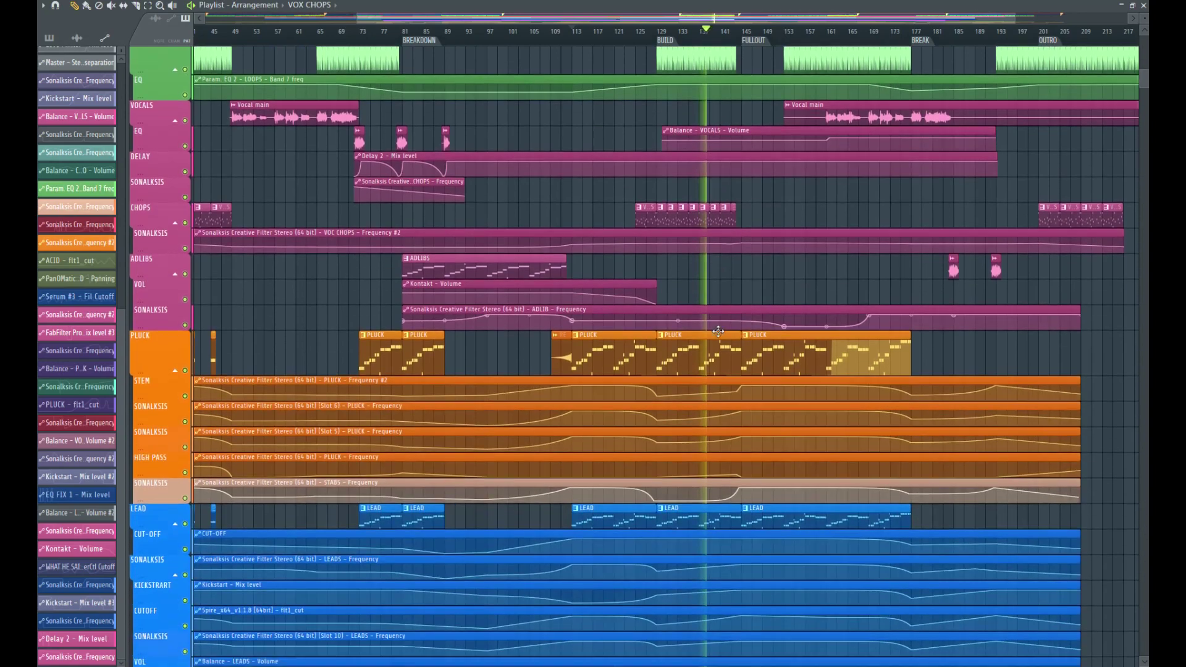
{"action": "scroll", "coordinate": [747, 362], "scroll_direction": "down", "scroll_amount": 4}
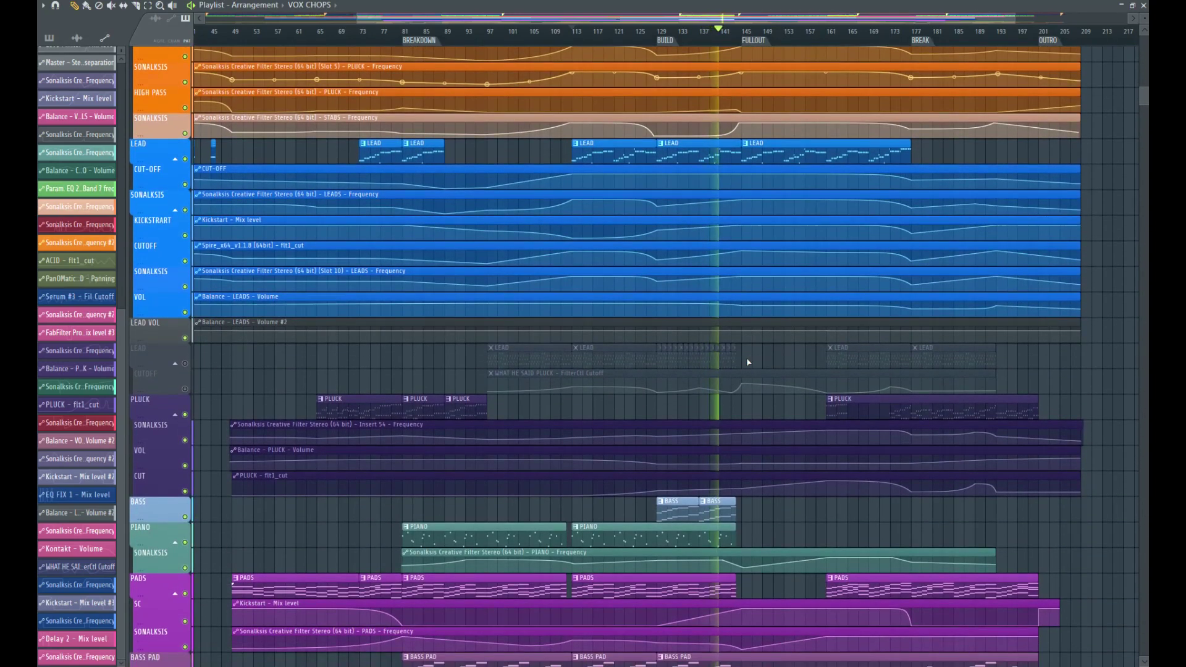
{"action": "left_click", "coordinate": [664, 38]}
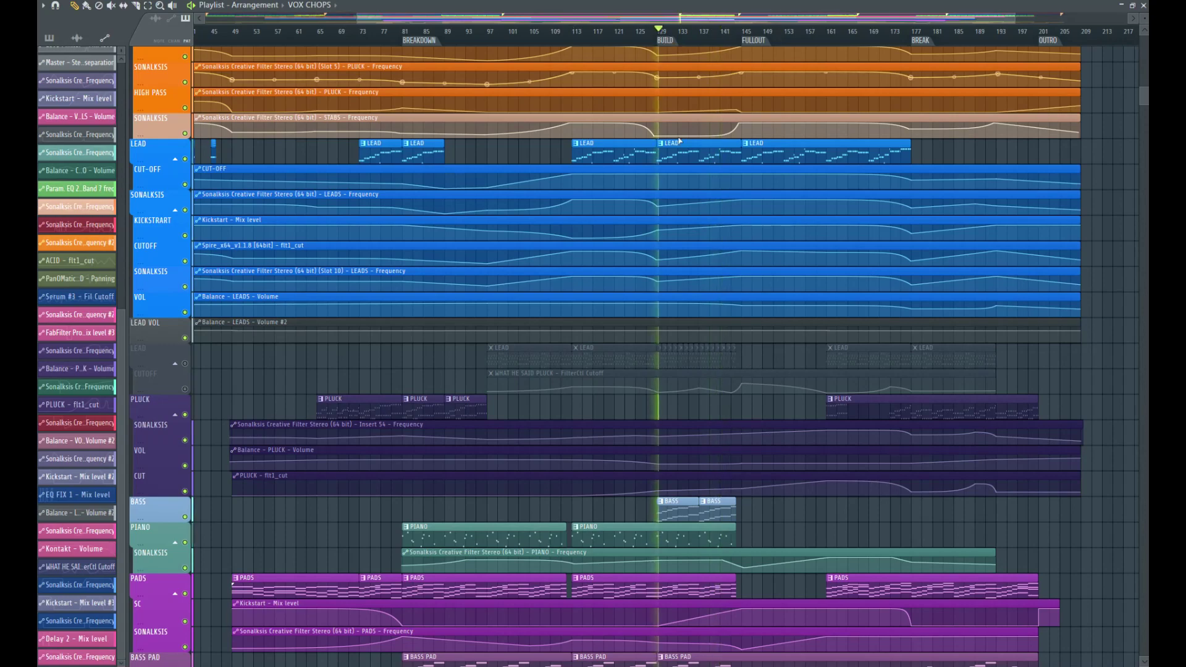
{"action": "scroll", "coordinate": [708, 234], "scroll_direction": "up", "scroll_amount": 5}
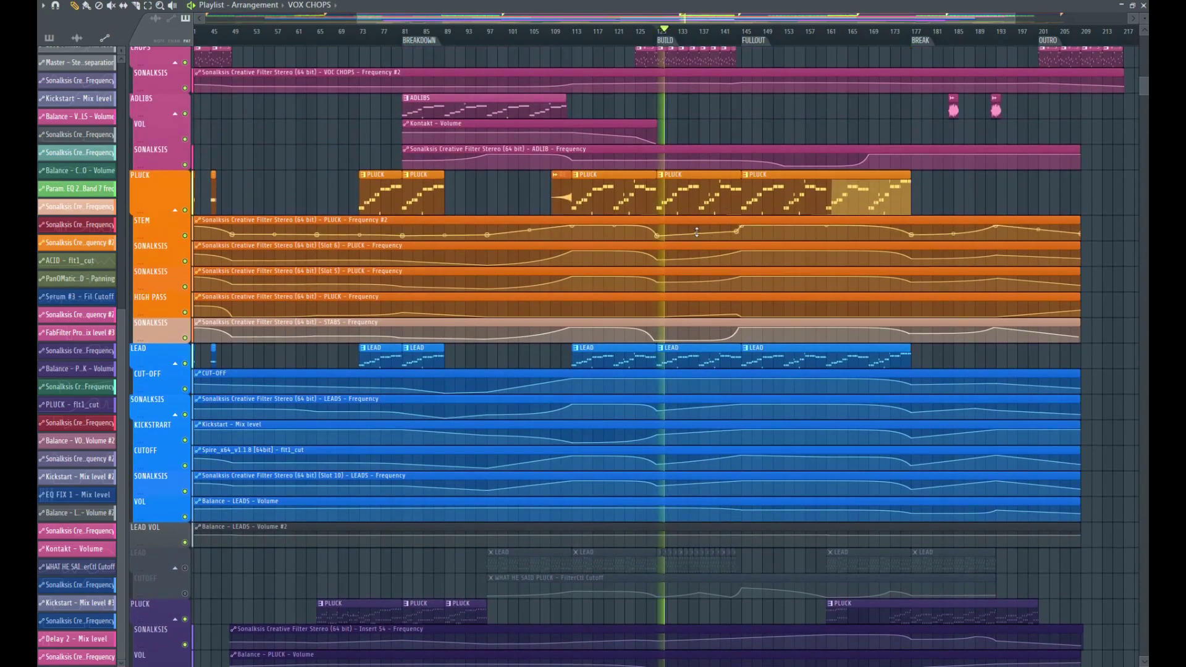
{"action": "key", "text": "space"}
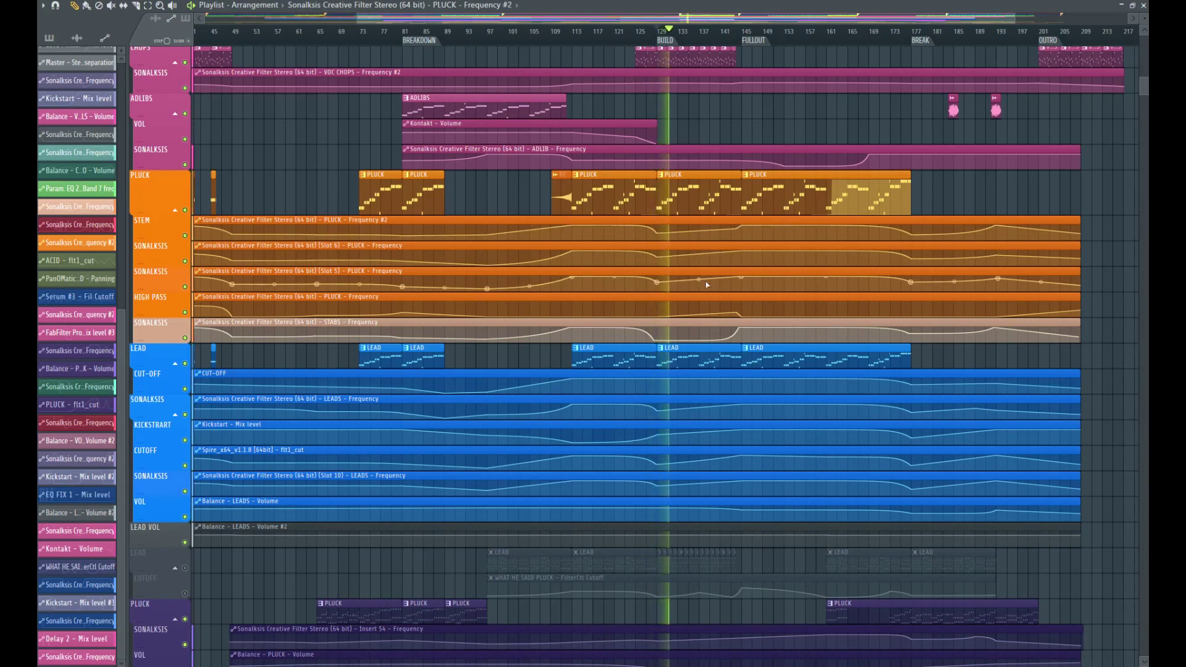
Step: Review the vocal, chops and pluck tracks around the build during playback
{"action": "scroll", "coordinate": [707, 284], "scroll_direction": "up", "scroll_amount": 3}
{"action": "scroll", "coordinate": [708, 285], "scroll_direction": "up", "scroll_amount": 4}
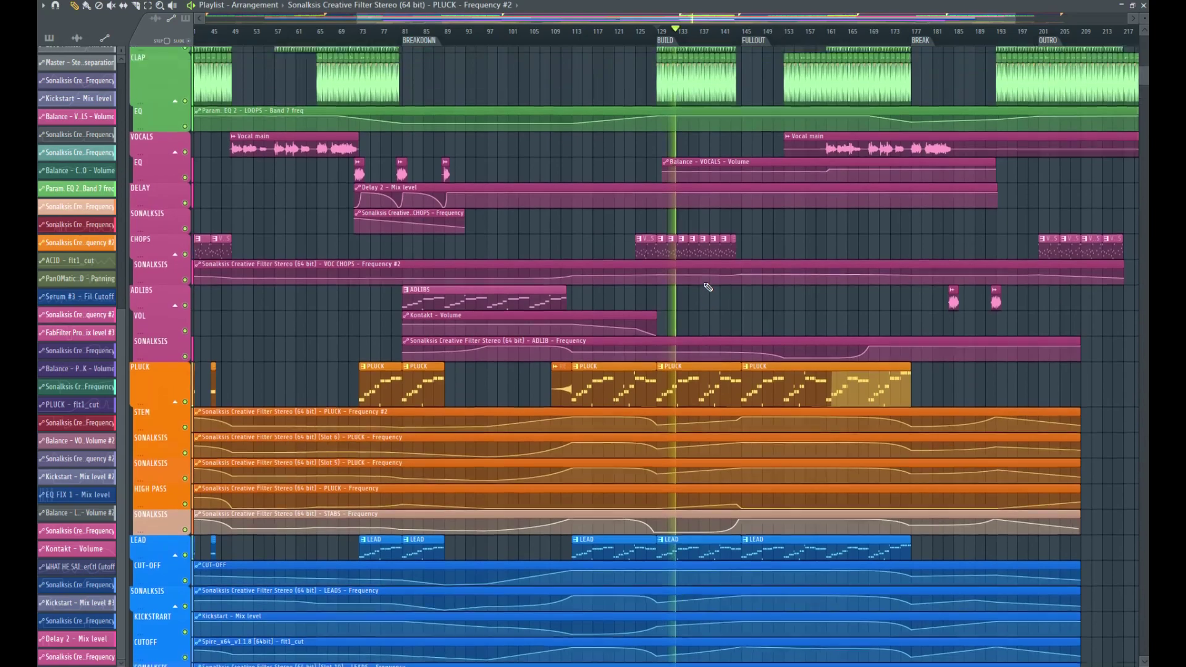
{"action": "scroll", "coordinate": [708, 286], "scroll_direction": "up", "scroll_amount": 6}
{"action": "scroll", "coordinate": [704, 292], "scroll_direction": "up", "scroll_amount": 2}
{"action": "scroll", "coordinate": [692, 295], "scroll_direction": "down", "scroll_amount": 10}
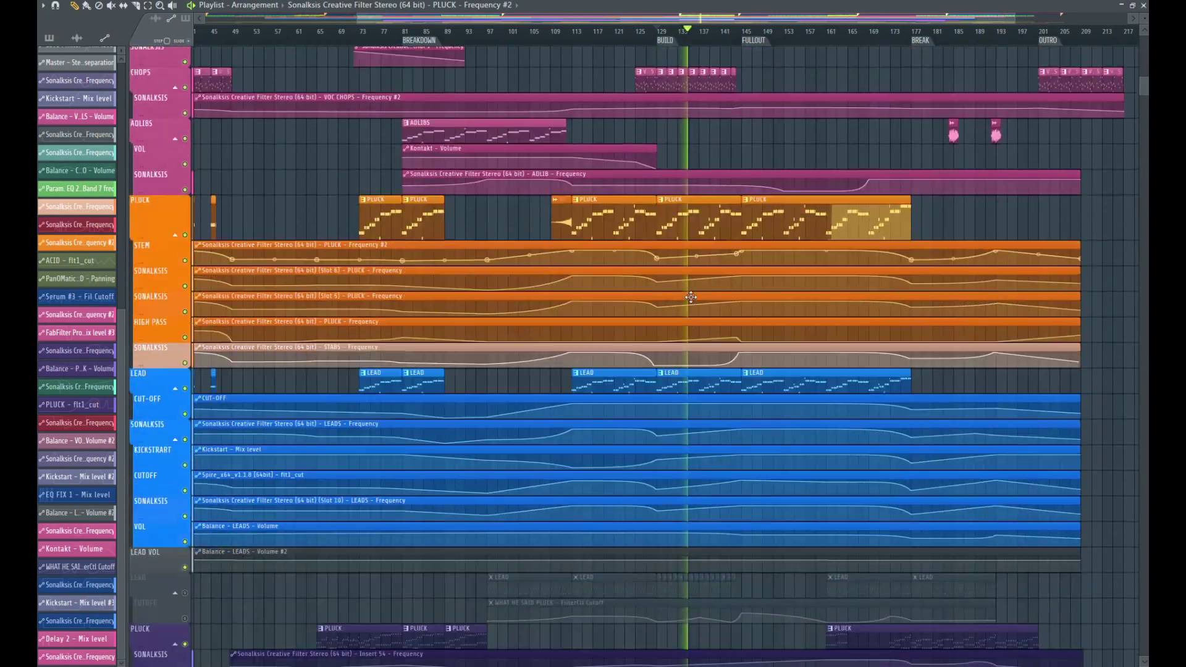
{"action": "scroll", "coordinate": [690, 297], "scroll_direction": "down", "scroll_amount": 1}
{"action": "key", "text": "space"}
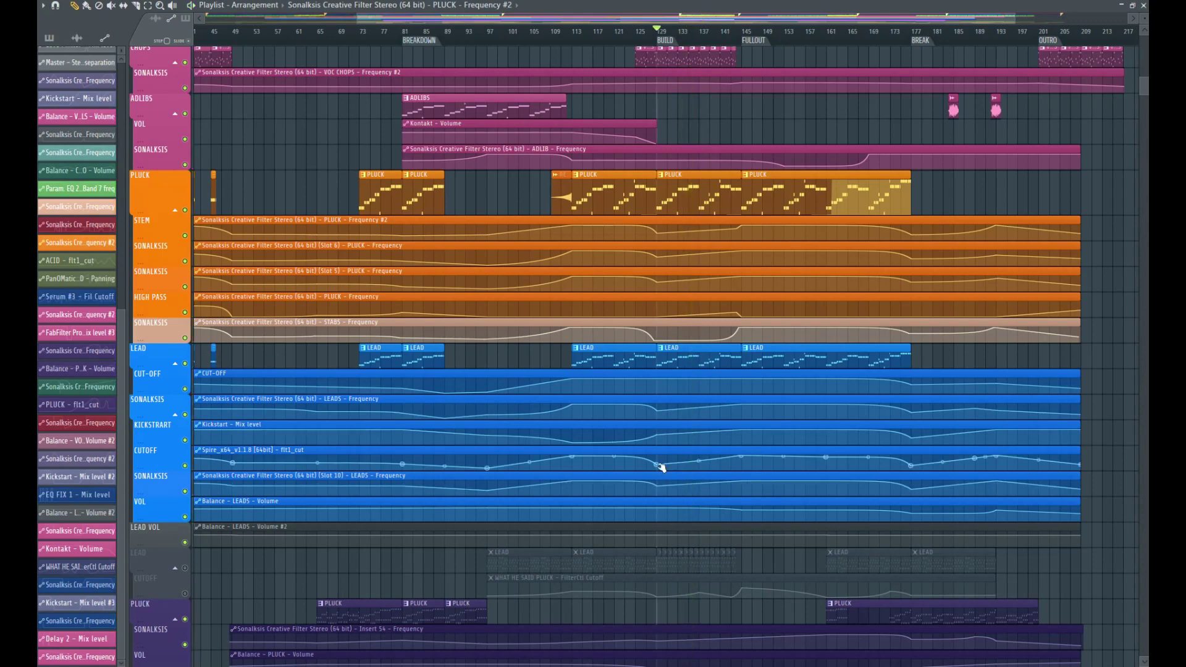
Step: Raise the LEADS filter and Spire cutoff automation at about bar 129 while auditioning the start of the build
{"action": "left_click", "coordinate": [658, 462]}
{"action": "key", "text": "space"}
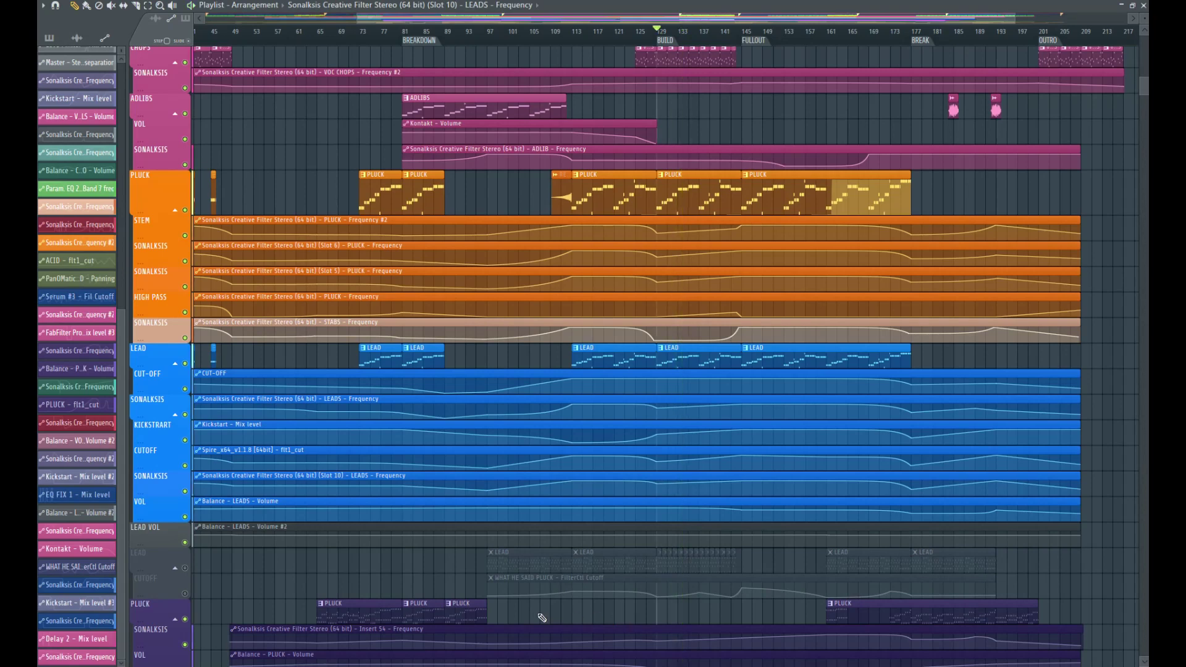
{"action": "left_click", "coordinate": [411, 34]}
{"action": "key", "text": "space"}
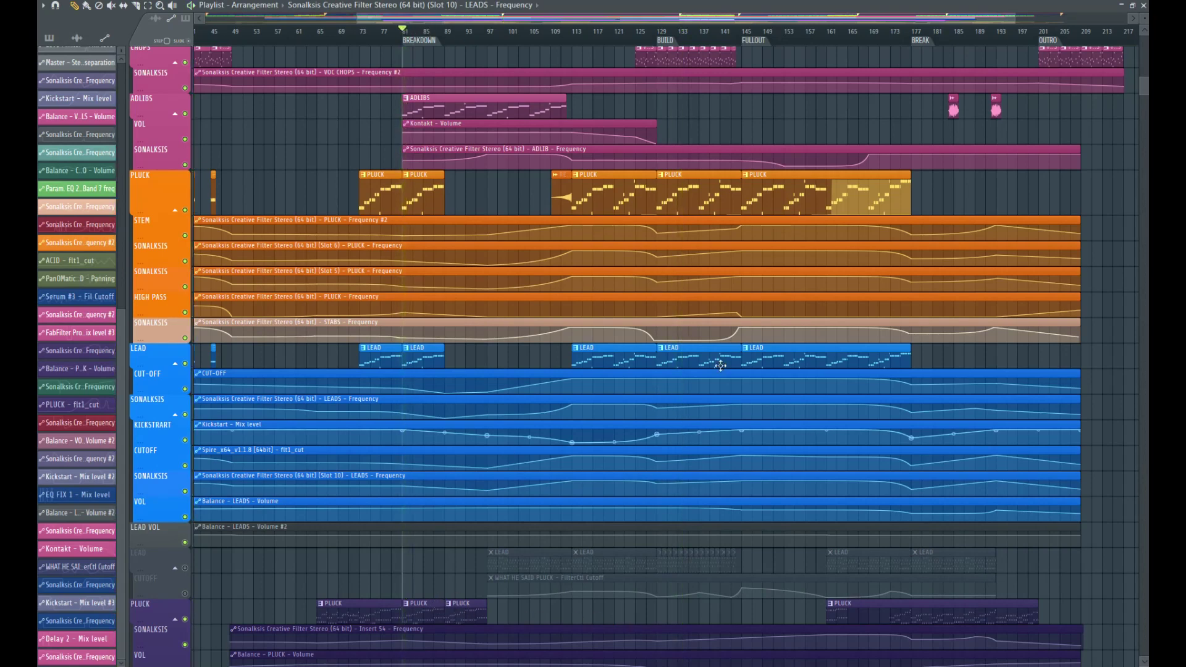
{"action": "left_click", "coordinate": [661, 35]}
{"action": "key", "text": "space"}
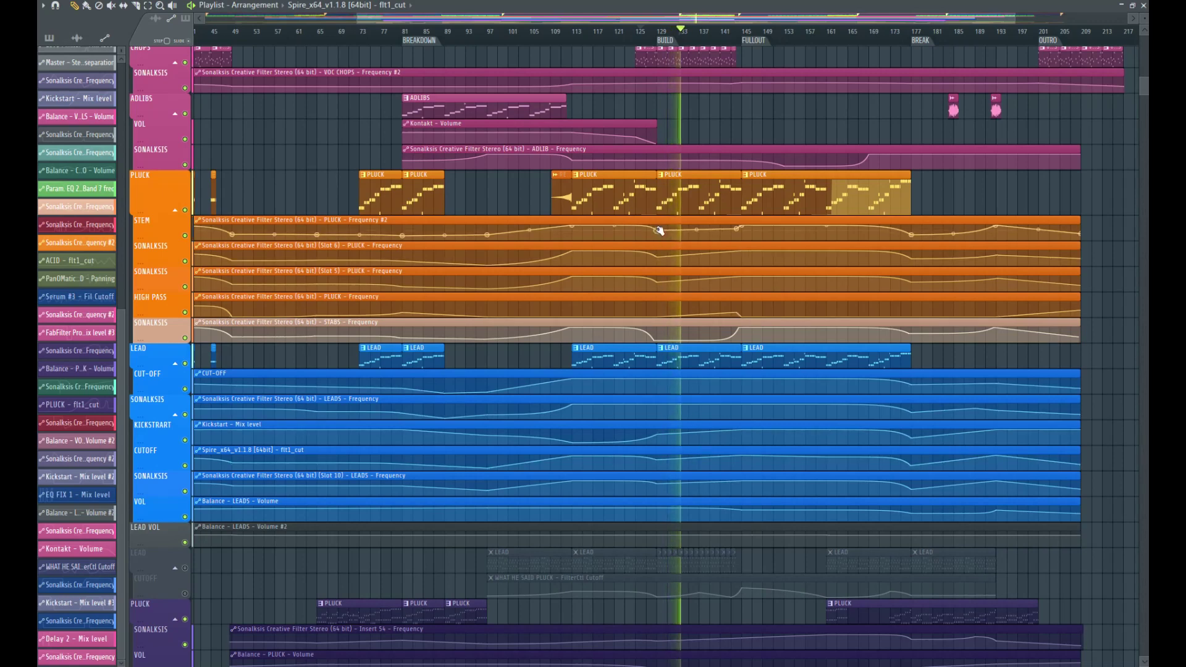
Step: Delete the PLUCK Frequency #2 automation point near bar 145 and raise the Slot 5 PLUCK frequency at about bar 129
{"action": "right_click", "coordinate": [741, 231]}
{"action": "left_click", "coordinate": [755, 243]}
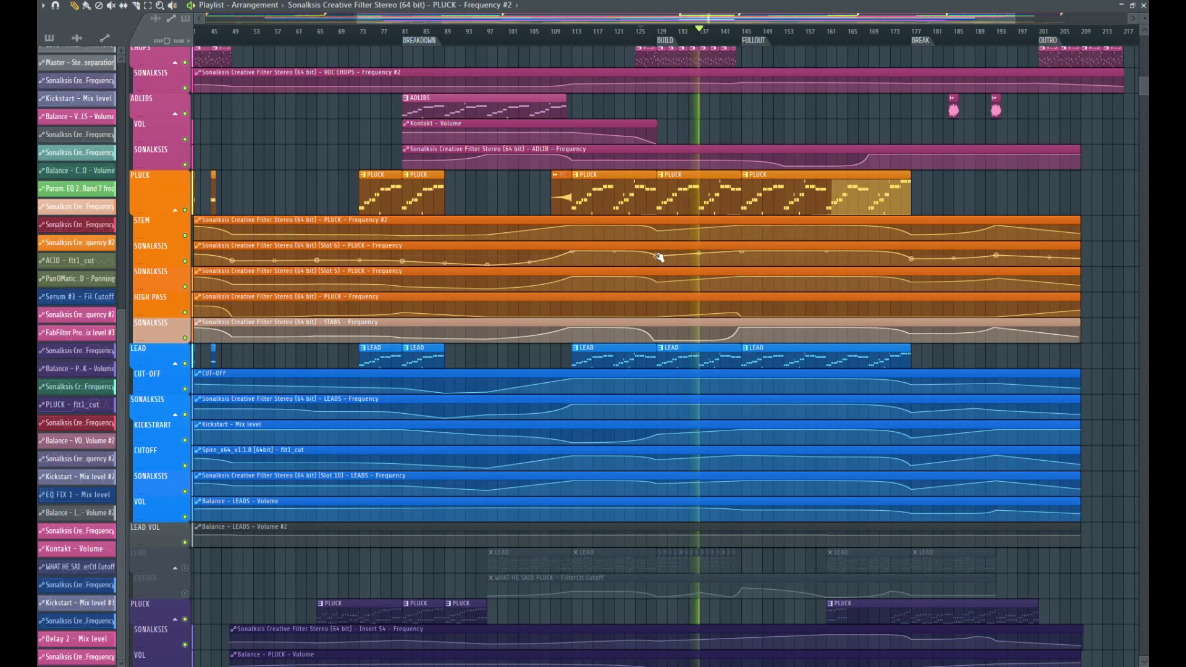
{"action": "left_click", "coordinate": [659, 282]}
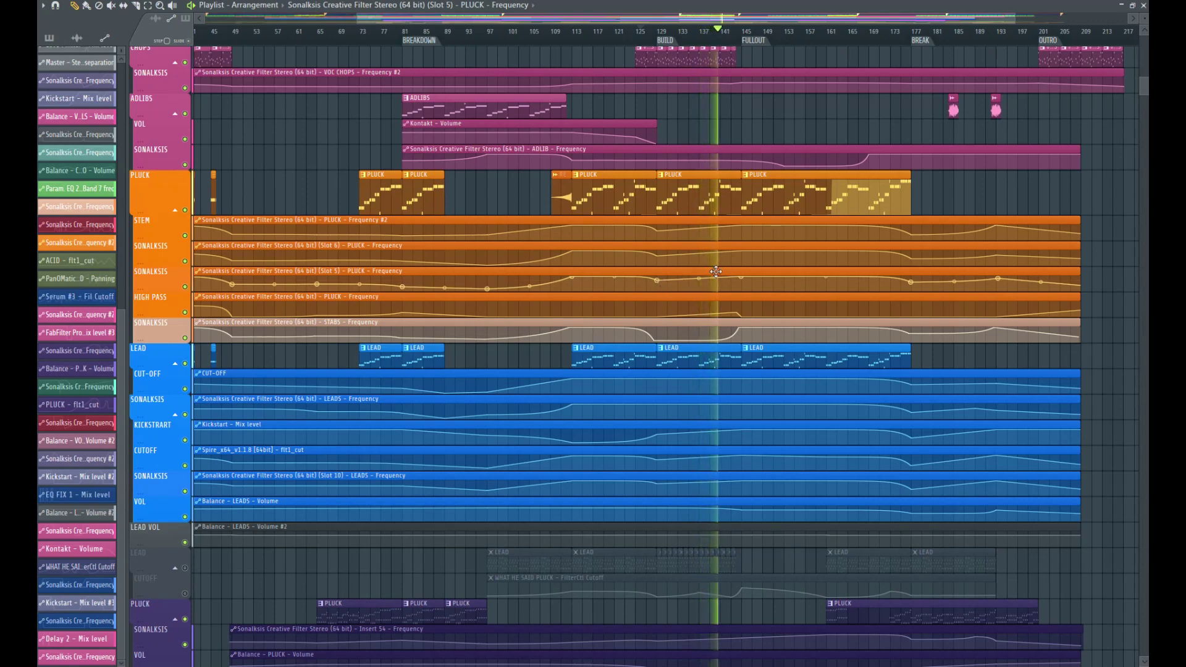
Step: Shape the VOC CHOPS Frequency #2 automation to fall across the build until about bar 143 and rise again by bar 145
{"action": "scroll", "coordinate": [767, 109], "scroll_direction": "up", "scroll_amount": 1}
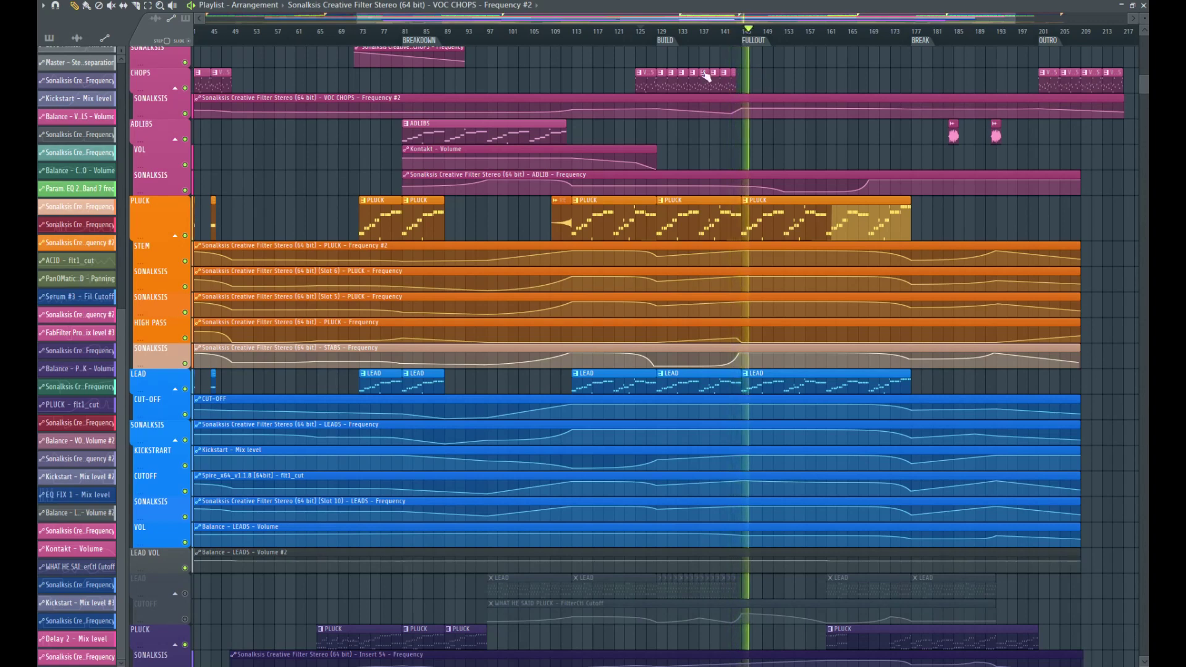
{"action": "key", "text": "space"}
Step: Remove the VOX CHOPS clip that precedes bar 129 and audition the build from its start
{"action": "left_click_drag", "start_coordinate": [940, 336], "coordinate": [614, 29]}
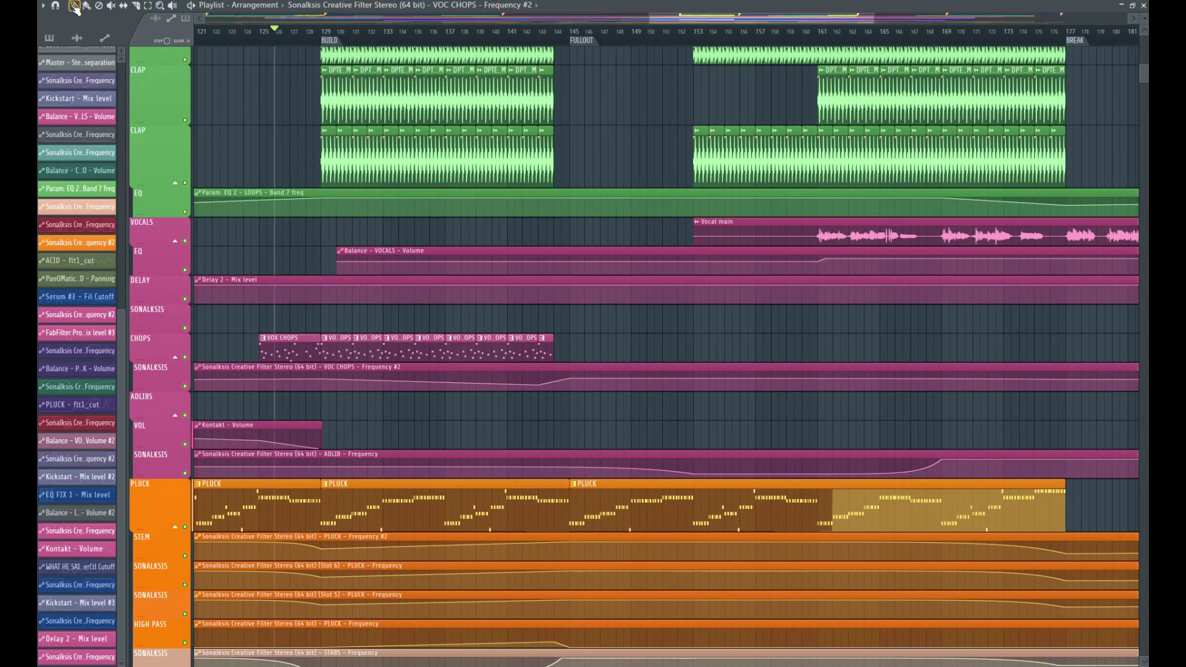
{"action": "left_click", "coordinate": [327, 32]}
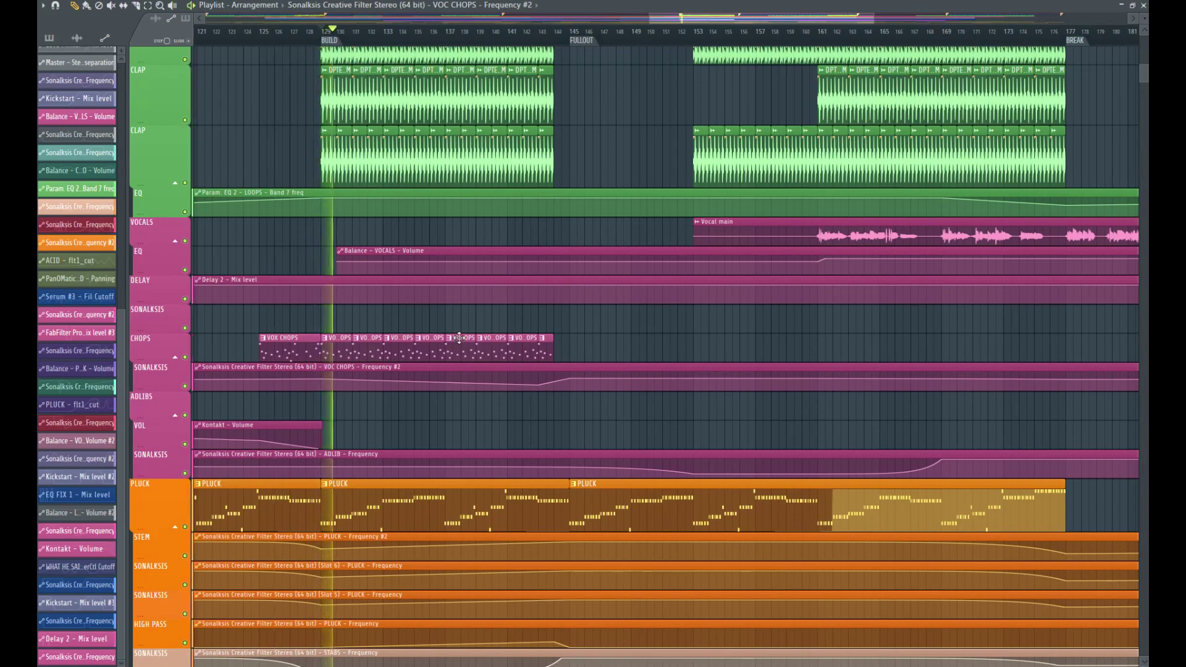
{"action": "scroll", "coordinate": [402, 283], "scroll_direction": "down", "scroll_amount": 5}
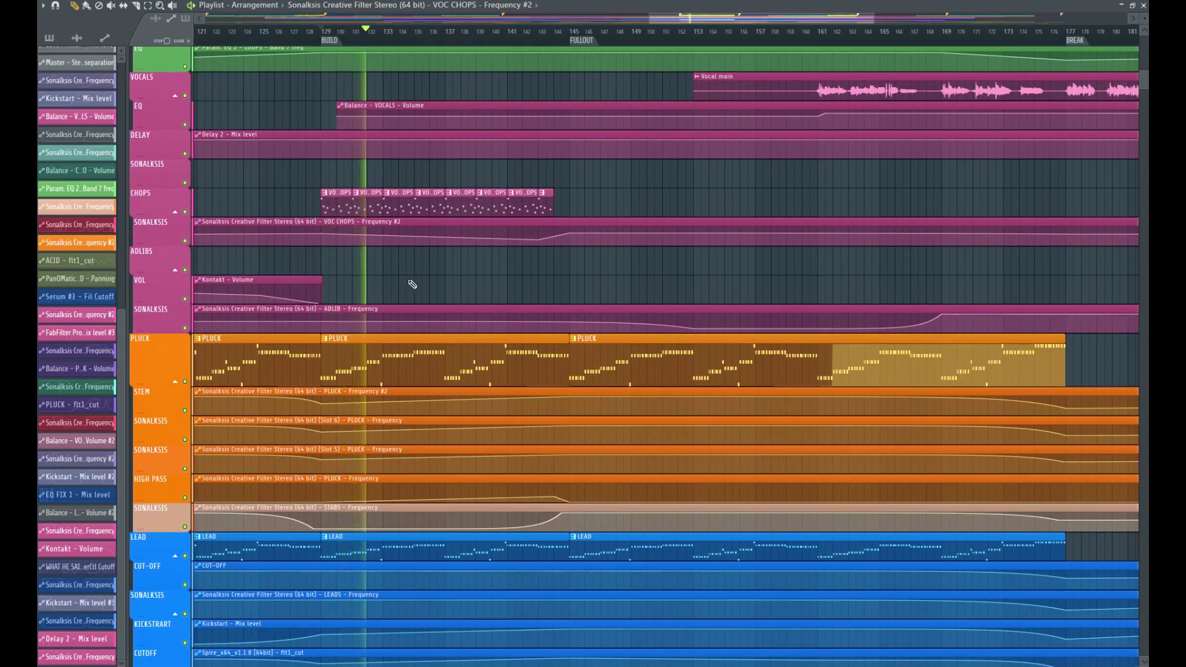
Step: Move the muted 020_FX_Misc clip near bar 145 onto the active FX track below and shift that track up beneath the other FX tracks
{"action": "scroll", "coordinate": [426, 284], "scroll_direction": "down", "scroll_amount": 20}
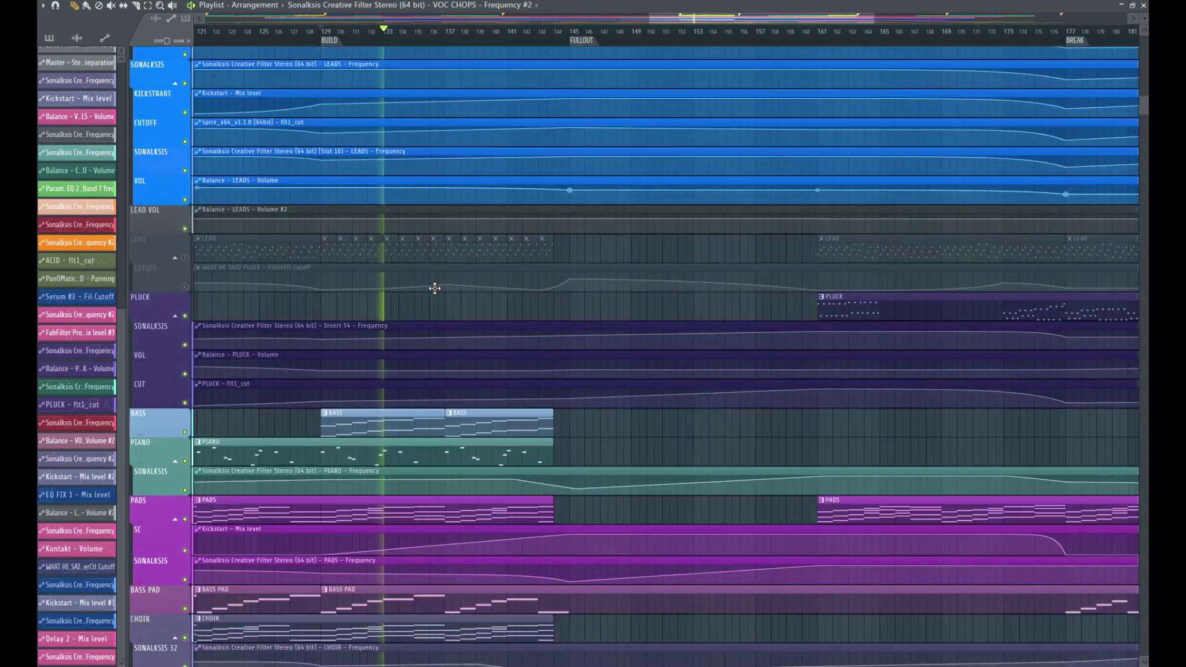
{"action": "scroll", "coordinate": [438, 290], "scroll_direction": "down", "scroll_amount": 10}
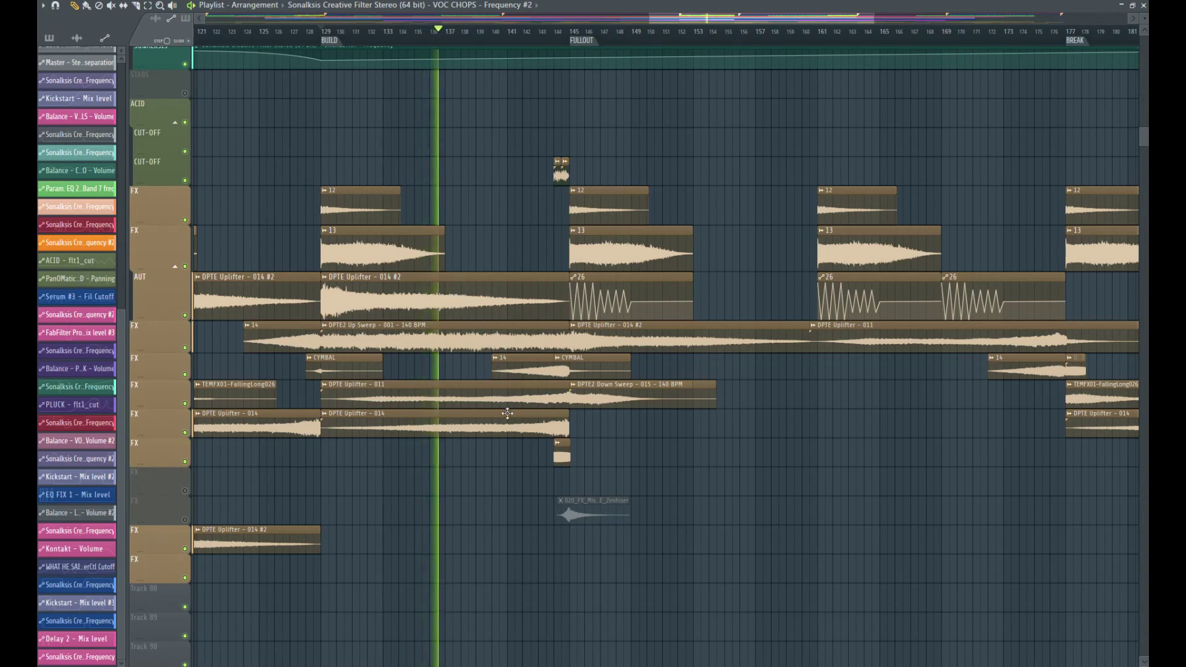
{"action": "left_click_drag", "start_coordinate": [579, 519], "coordinate": [569, 543]}
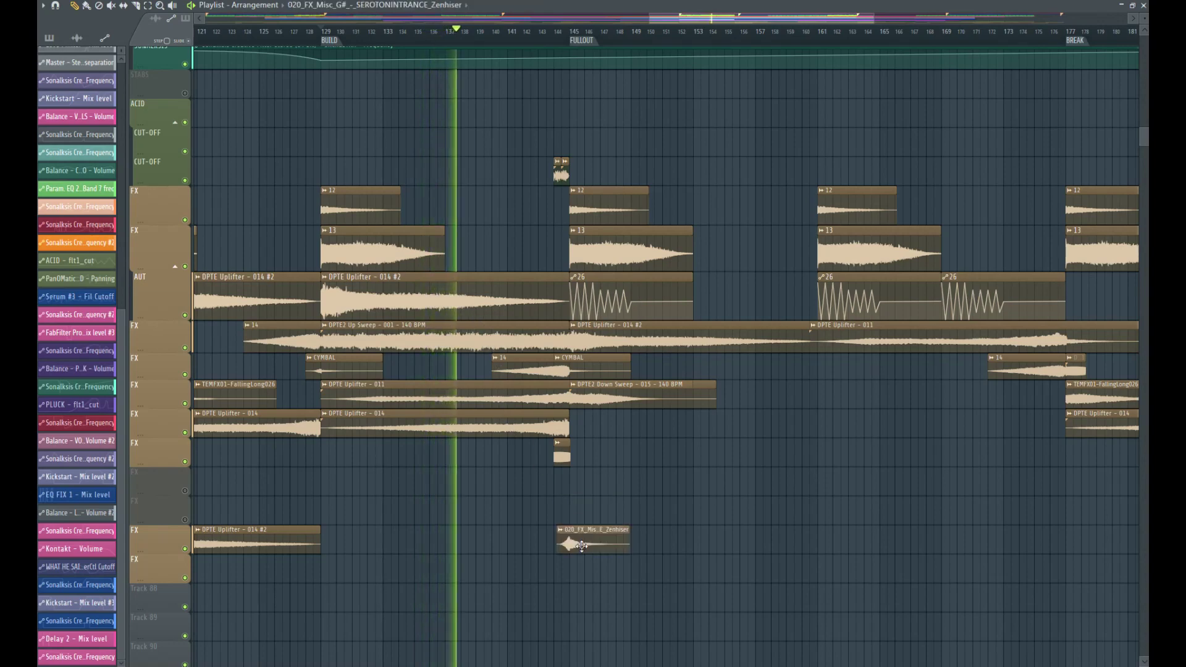
{"action": "left_click_drag", "start_coordinate": [168, 540], "coordinate": [169, 487]}
{"action": "left_click_drag", "start_coordinate": [174, 571], "coordinate": [174, 509]}
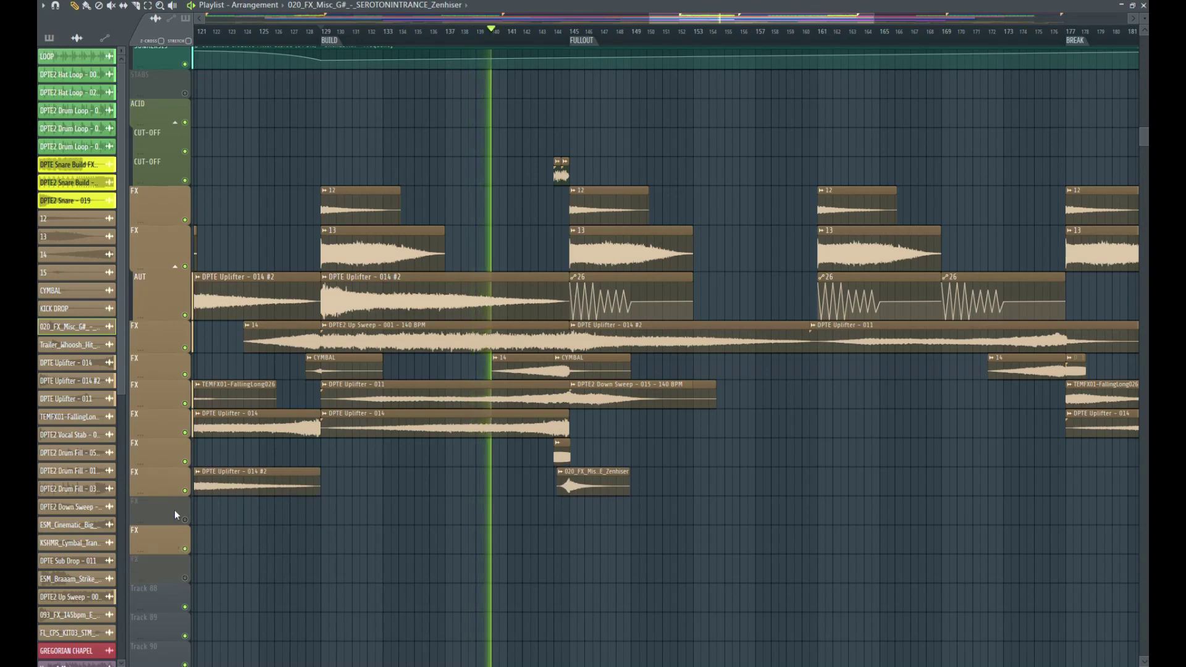
Step: Slice the BASS PAD clip at about bar 144 and at bar 177, and delete the section in between
{"action": "scroll", "coordinate": [665, 421], "scroll_direction": "up", "scroll_amount": 3}
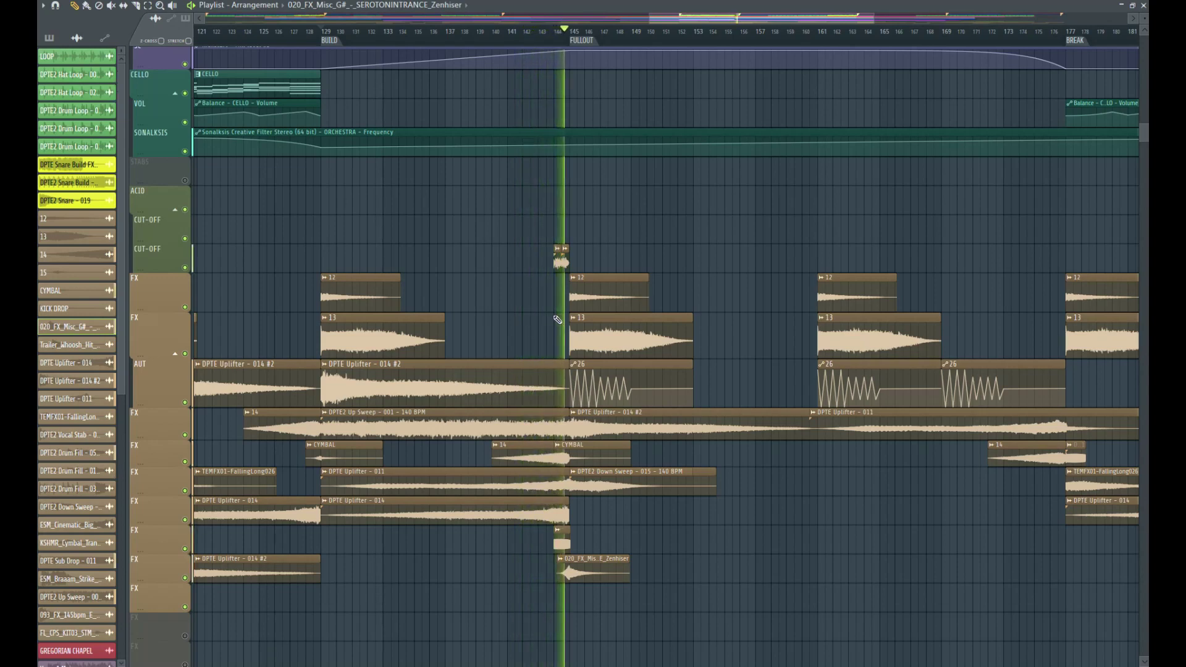
{"action": "scroll", "coordinate": [559, 320], "scroll_direction": "up", "scroll_amount": 8}
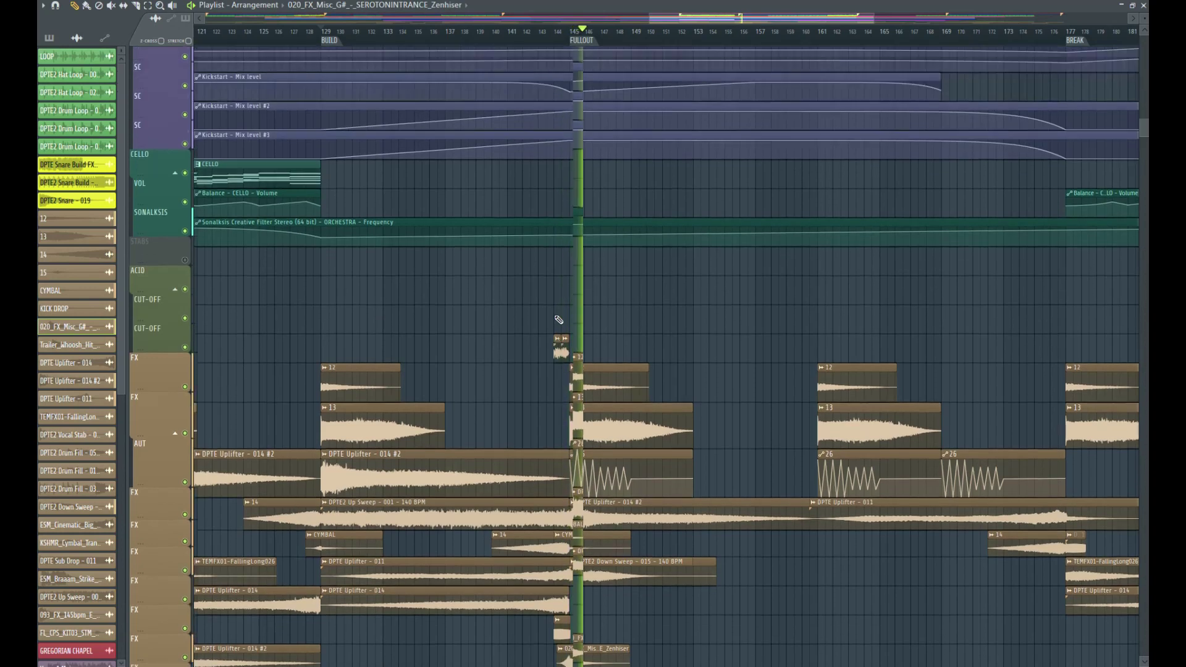
{"action": "scroll", "coordinate": [560, 319], "scroll_direction": "up", "scroll_amount": 6}
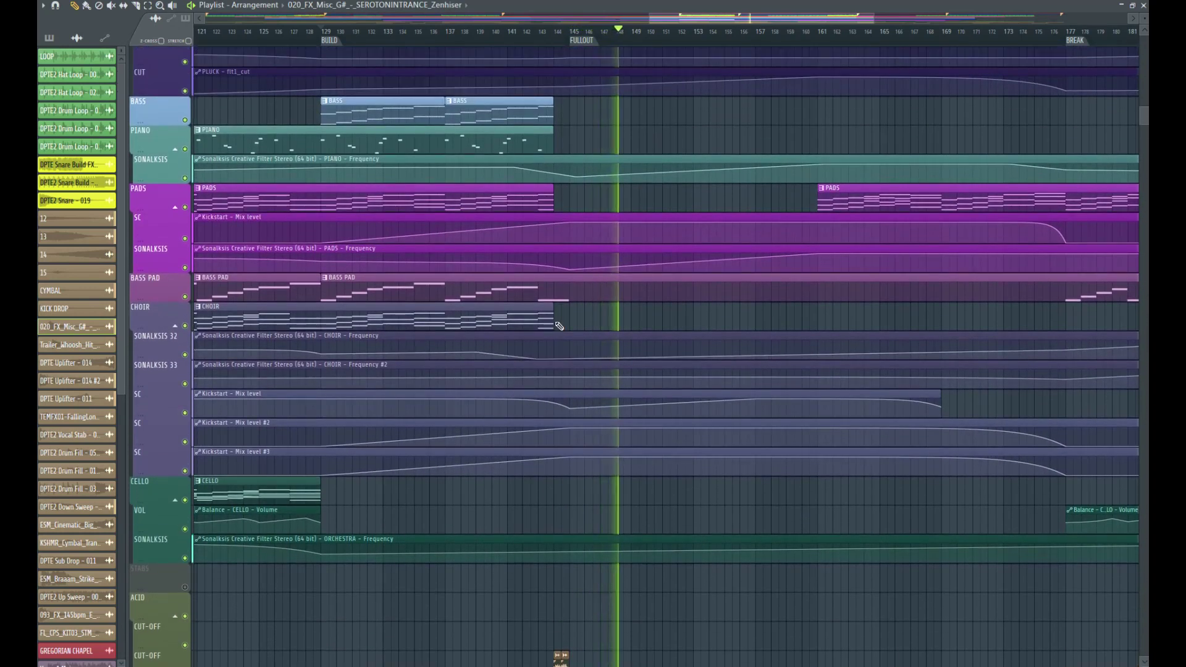
{"action": "scroll", "coordinate": [556, 319], "scroll_direction": "up", "scroll_amount": 1}
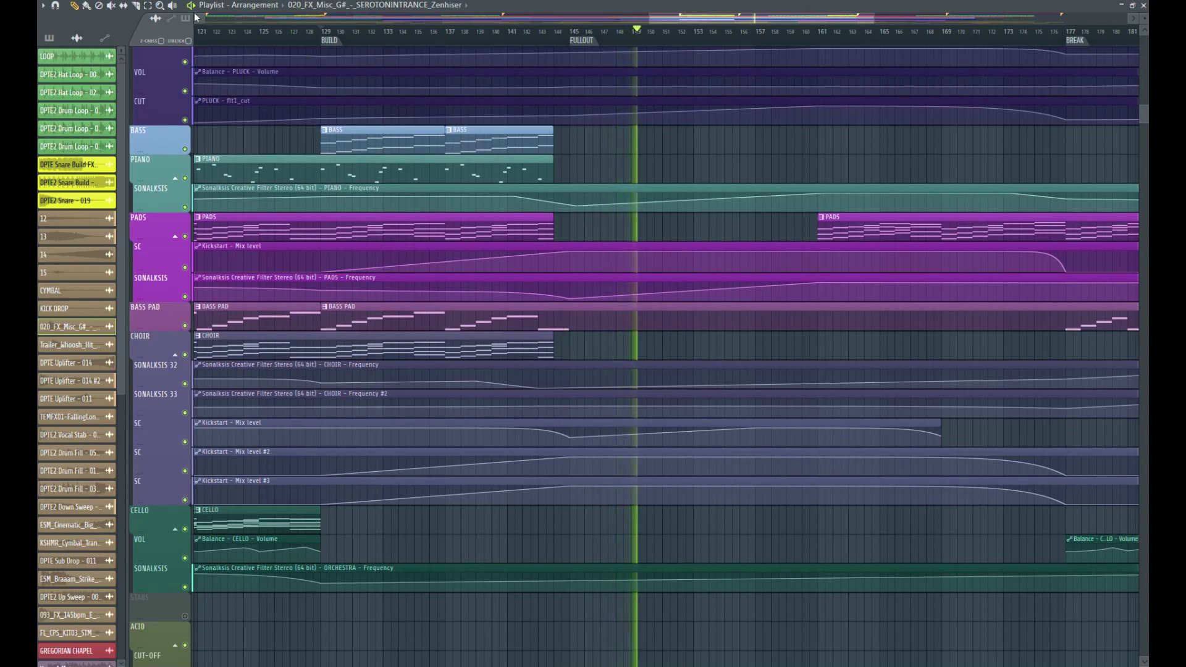
{"action": "left_click", "coordinate": [561, 319]}
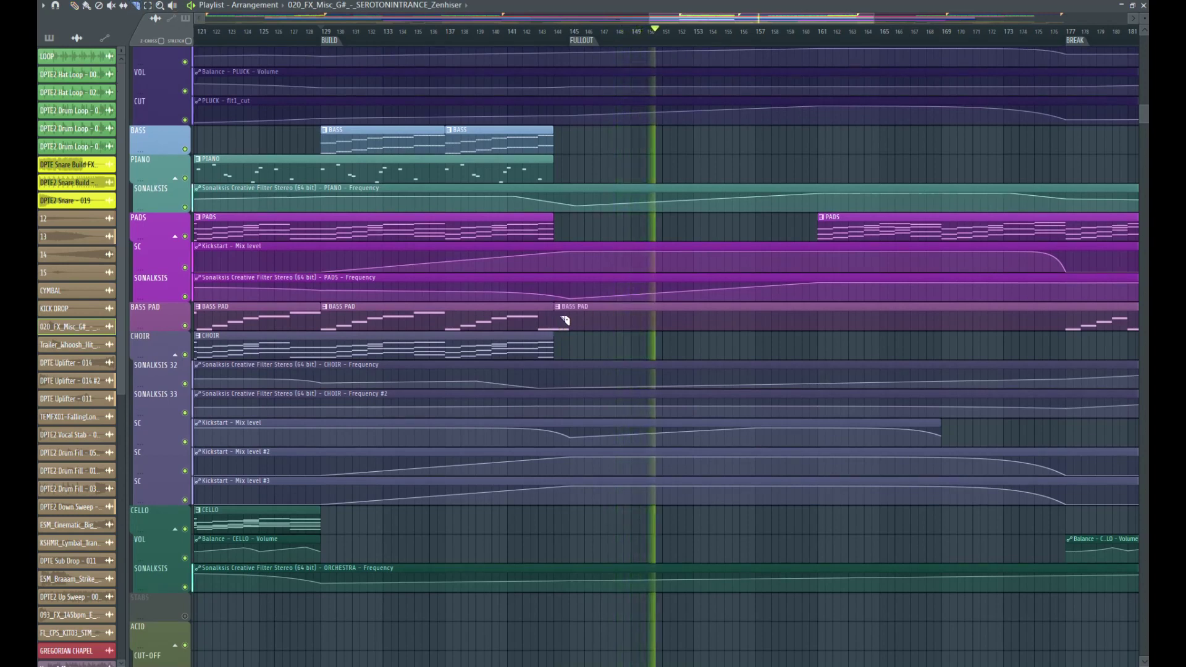
{"action": "left_click", "coordinate": [86, 9]}
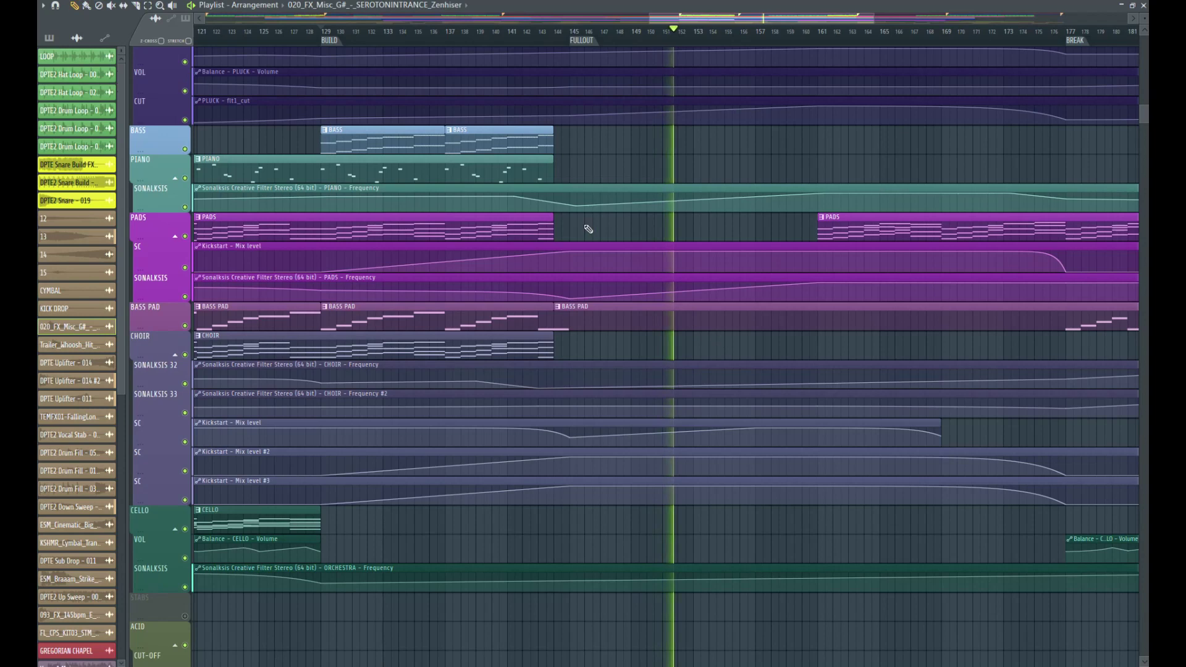
{"action": "left_click", "coordinate": [147, 6]}
{"action": "left_click", "coordinate": [135, 5]}
{"action": "left_click_drag", "start_coordinate": [1067, 299], "coordinate": [1070, 333]}
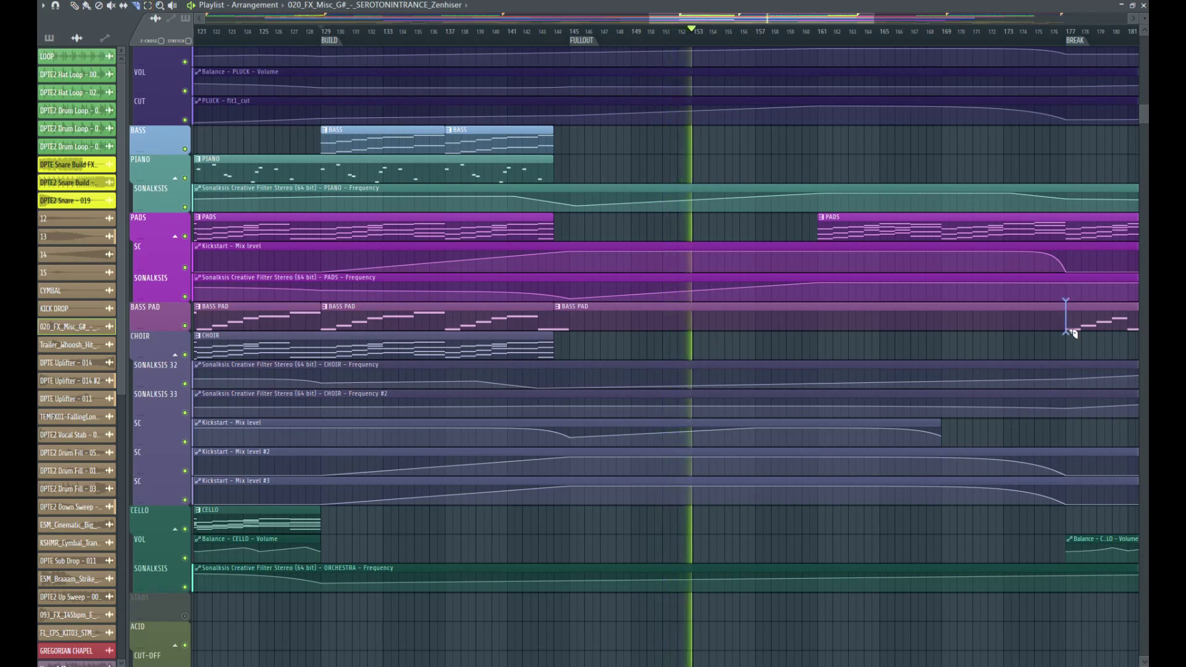
{"action": "left_click", "coordinate": [74, 6]}
{"action": "right_click", "coordinate": [750, 322]}
Step: Add a CHOIR clip from bar 161 to about bar 209 and extend the neighbouring PADS clip to the same end
{"action": "left_click_drag", "start_coordinate": [672, 19], "coordinate": [701, 22]}
{"action": "scroll", "coordinate": [665, 291], "scroll_direction": "down", "scroll_amount": 6}
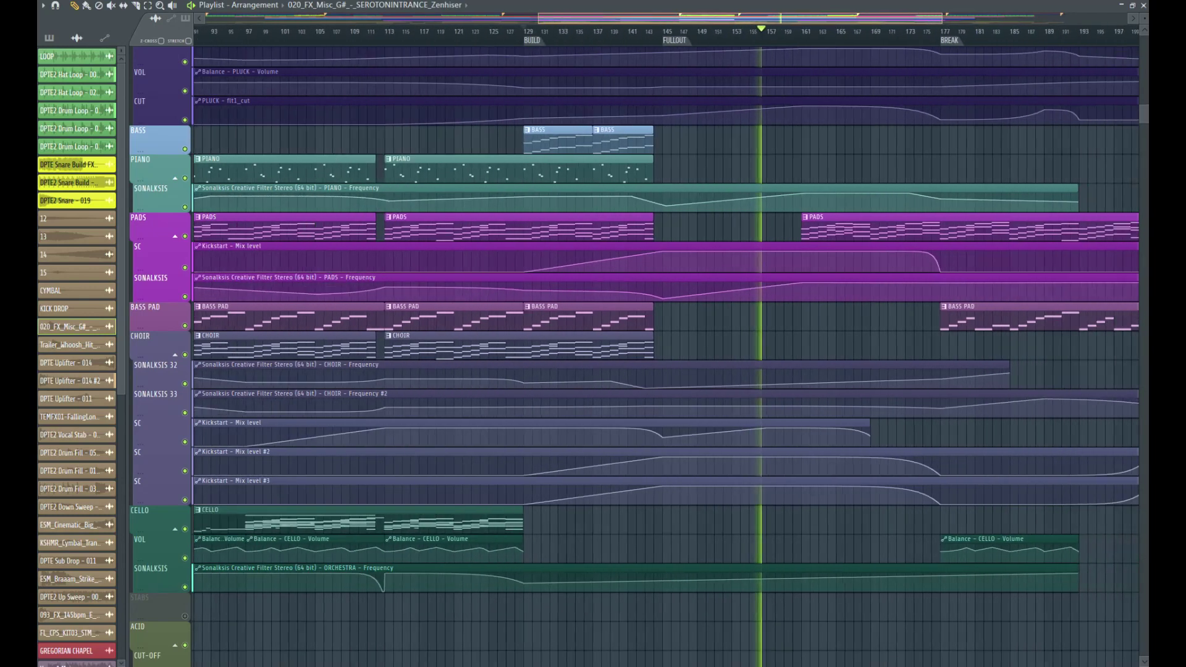
{"action": "left_click_drag", "start_coordinate": [671, 343], "coordinate": [1033, 362]}
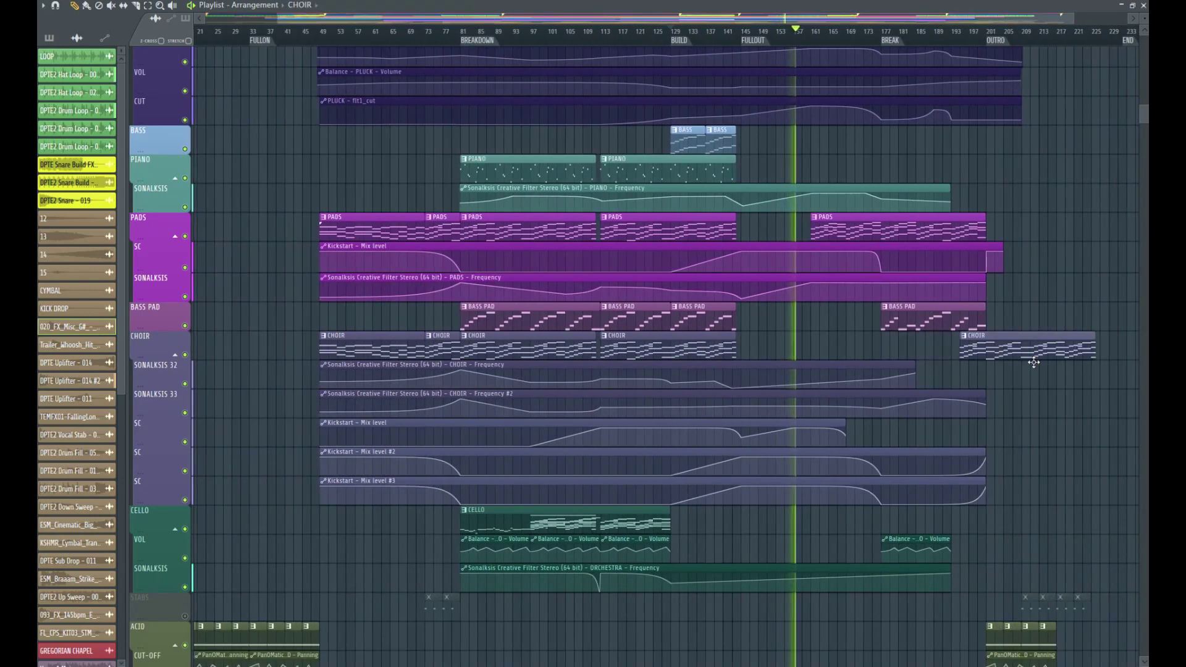
{"action": "left_click_drag", "start_coordinate": [985, 229], "coordinate": [1047, 239]}
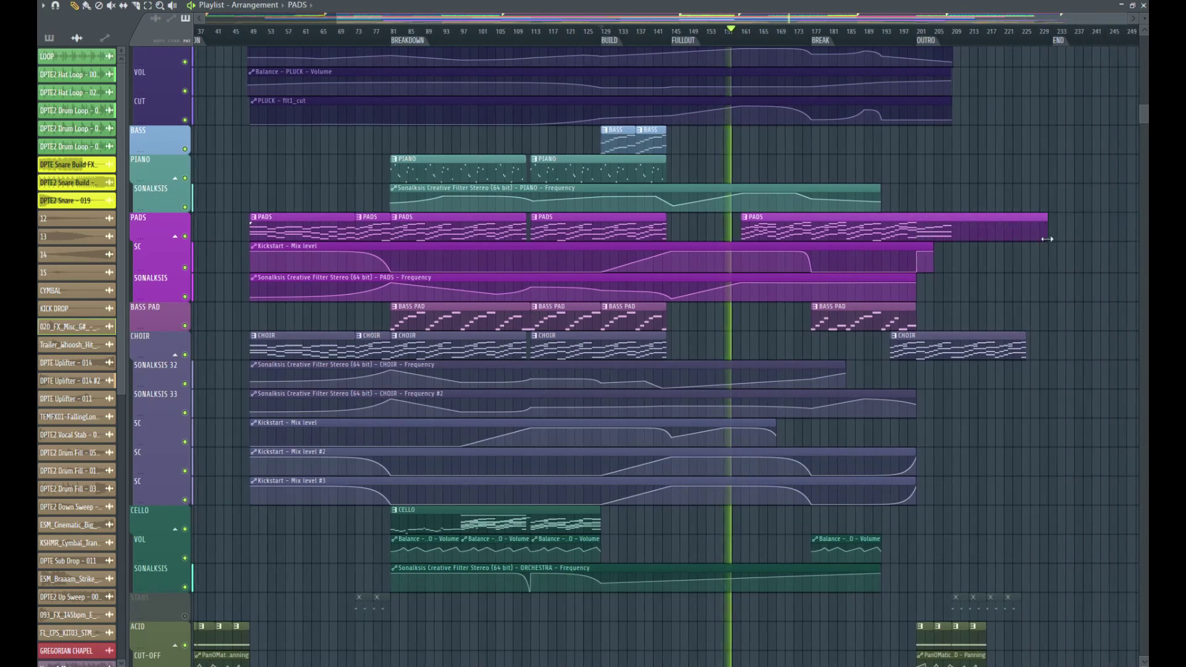
{"action": "left_click_drag", "start_coordinate": [1022, 350], "coordinate": [1070, 345]}
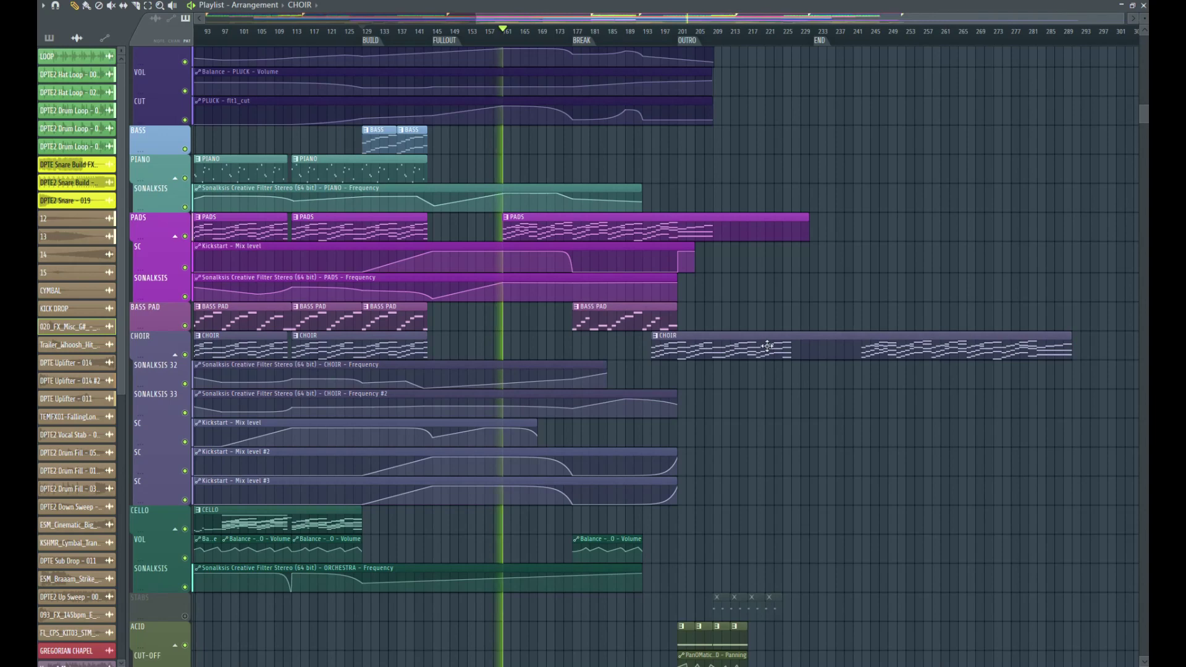
{"action": "left_click_drag", "start_coordinate": [688, 354], "coordinate": [560, 352]}
{"action": "left_click_drag", "start_coordinate": [809, 233], "coordinate": [712, 236]}
Step: Audition the arrangement from bar 161 with the PADS and CHOIR clips
{"action": "key", "text": "space"}
{"action": "left_click", "coordinate": [504, 42]}
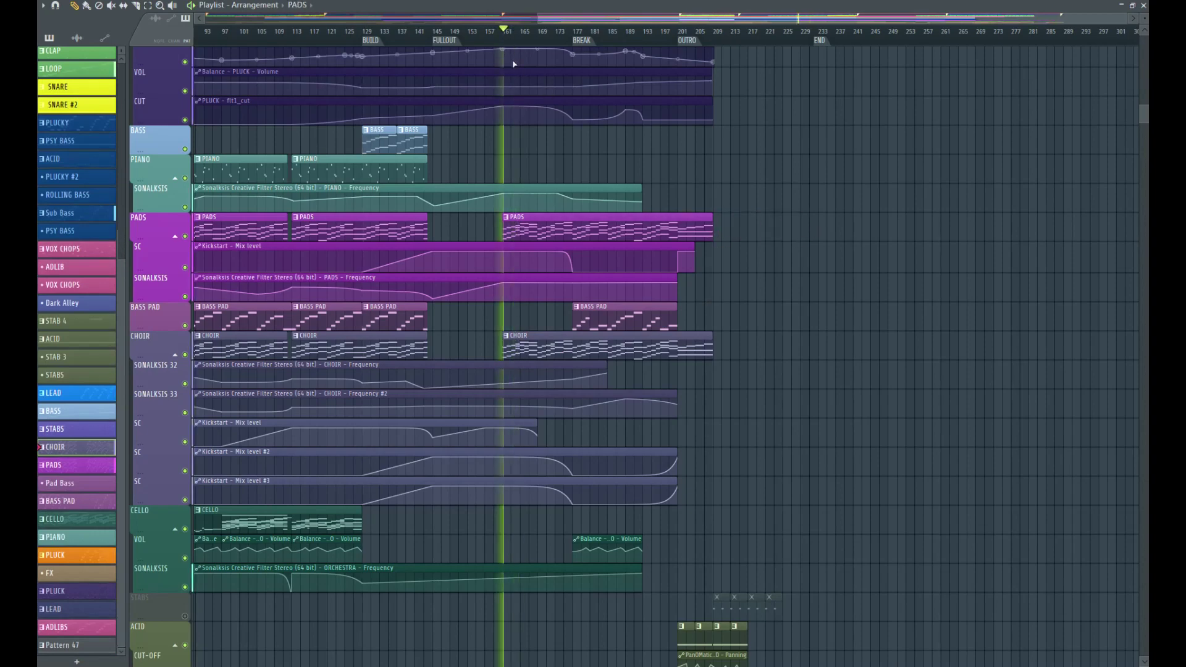
{"action": "key", "text": "space"}
{"action": "key", "text": "space"}
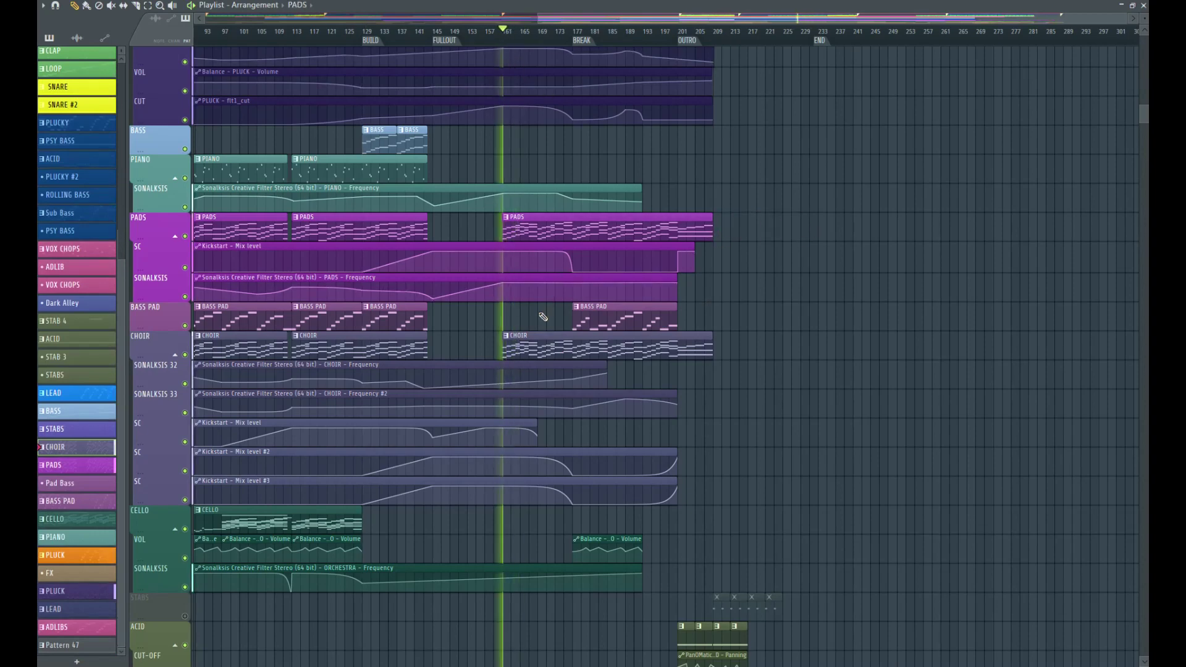
{"action": "key", "text": "space"}
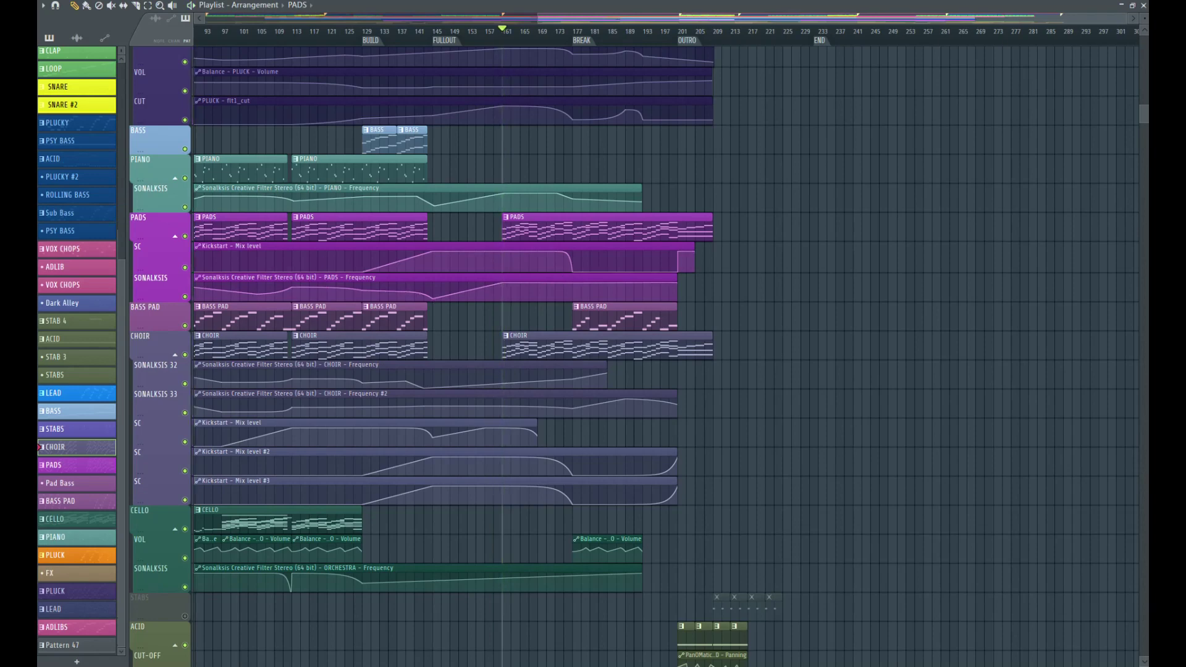
{"action": "key", "text": "space"}
{"action": "key", "text": "space"}
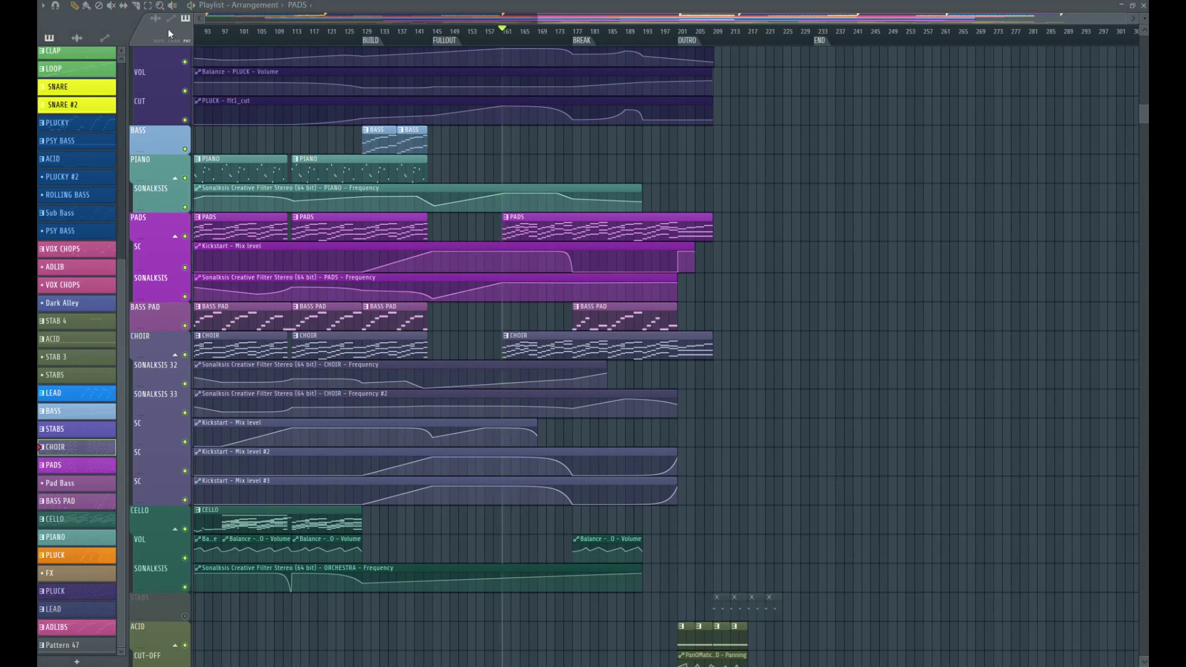
Step: Slip the contents of the purple PLUCK clip so its note pattern runs without a gap from bar 161, and audition it
{"action": "right_click", "coordinate": [530, 117]}
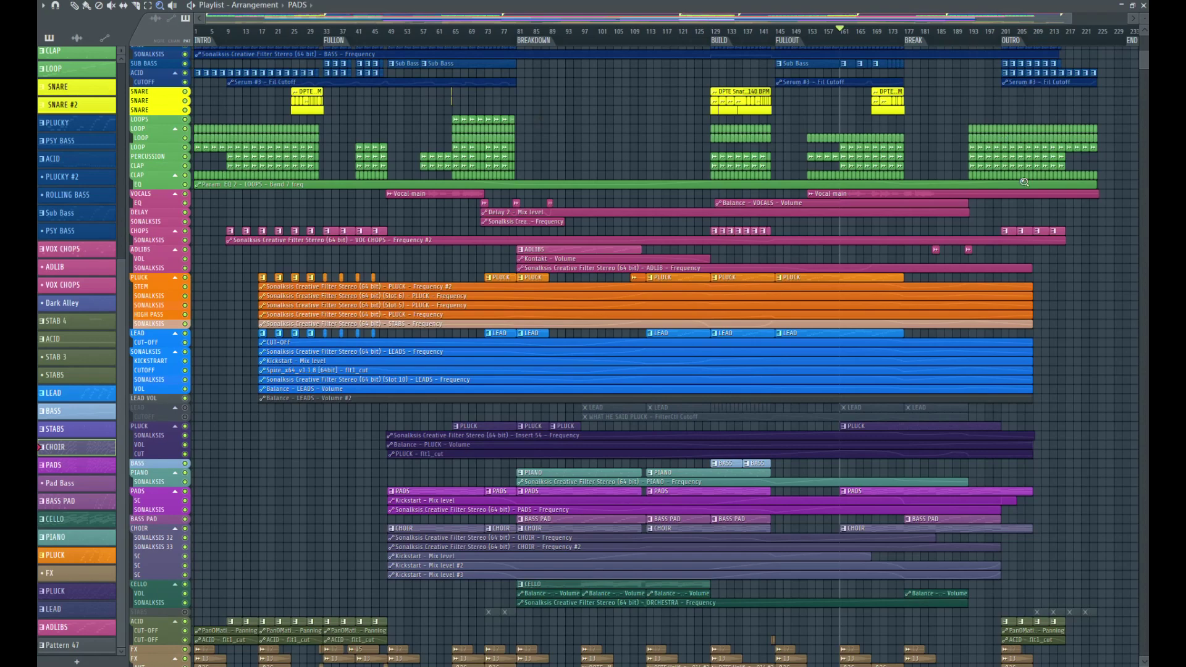
{"action": "left_click_drag", "start_coordinate": [885, 429], "coordinate": [823, 405]}
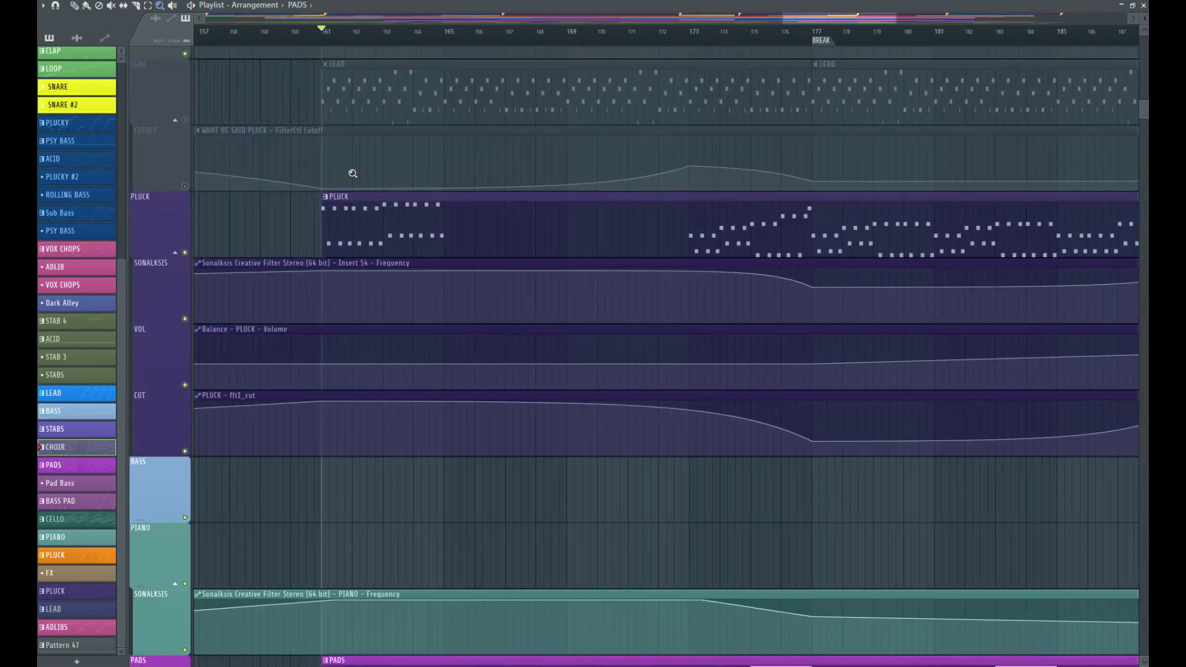
{"action": "left_click_drag", "start_coordinate": [323, 213], "coordinate": [369, 239]}
{"action": "key", "text": "space"}
{"action": "key", "text": "space"}
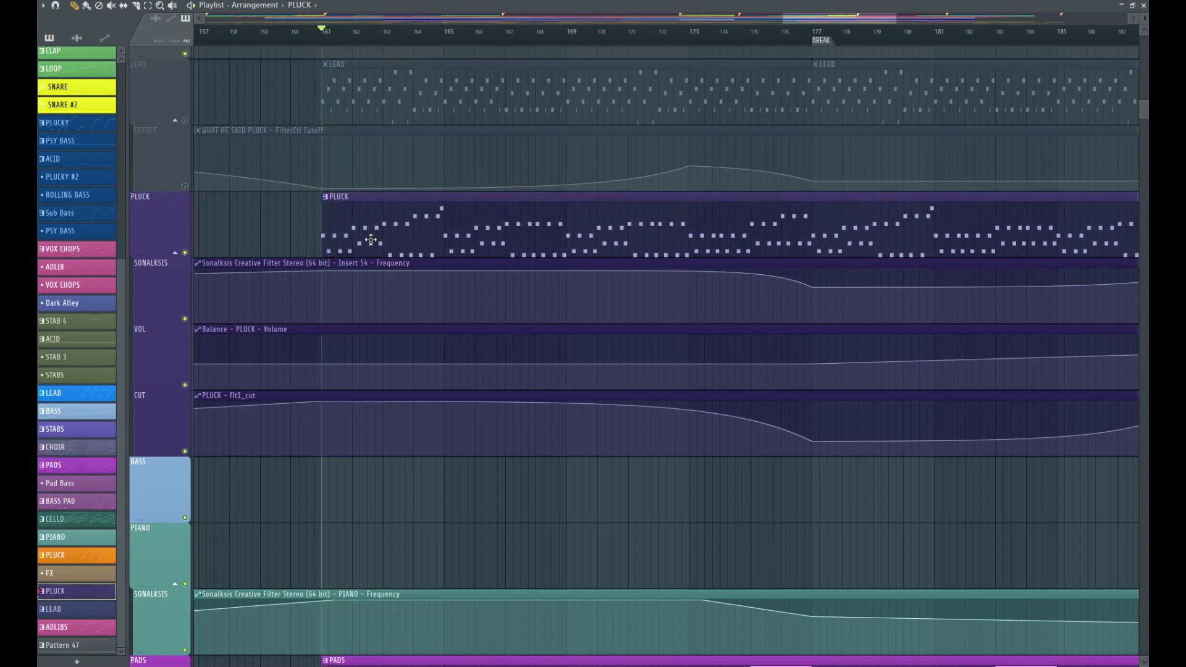
{"action": "key", "text": "space"}
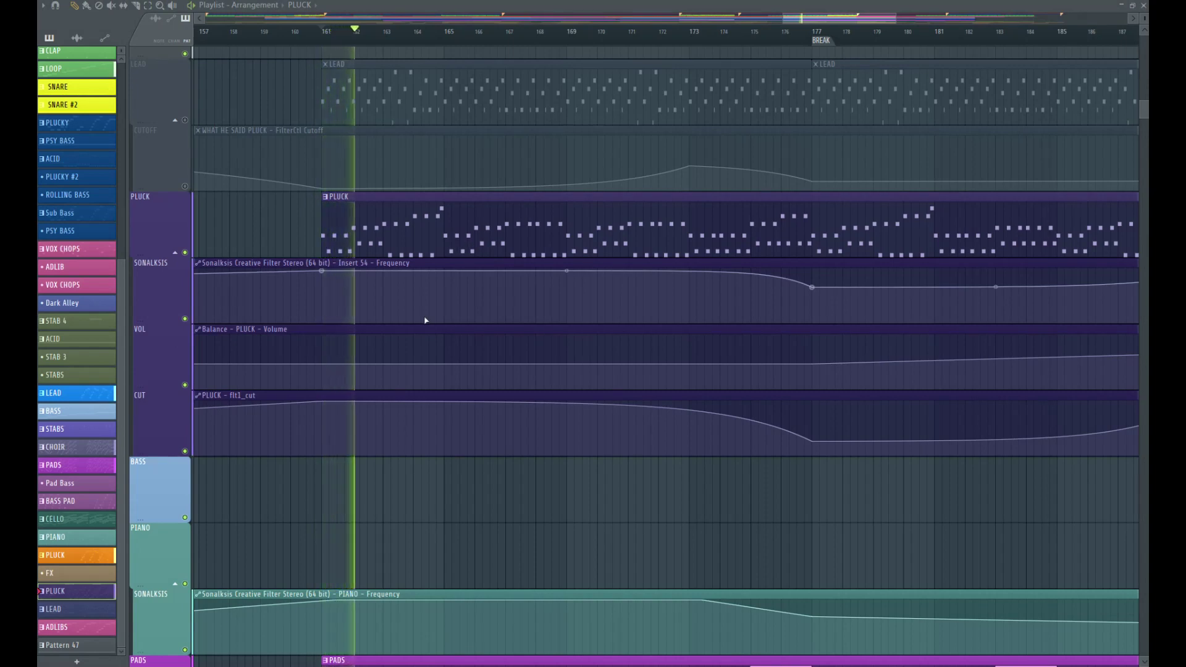
{"action": "scroll", "coordinate": [485, 320], "scroll_direction": "up", "scroll_amount": 2}
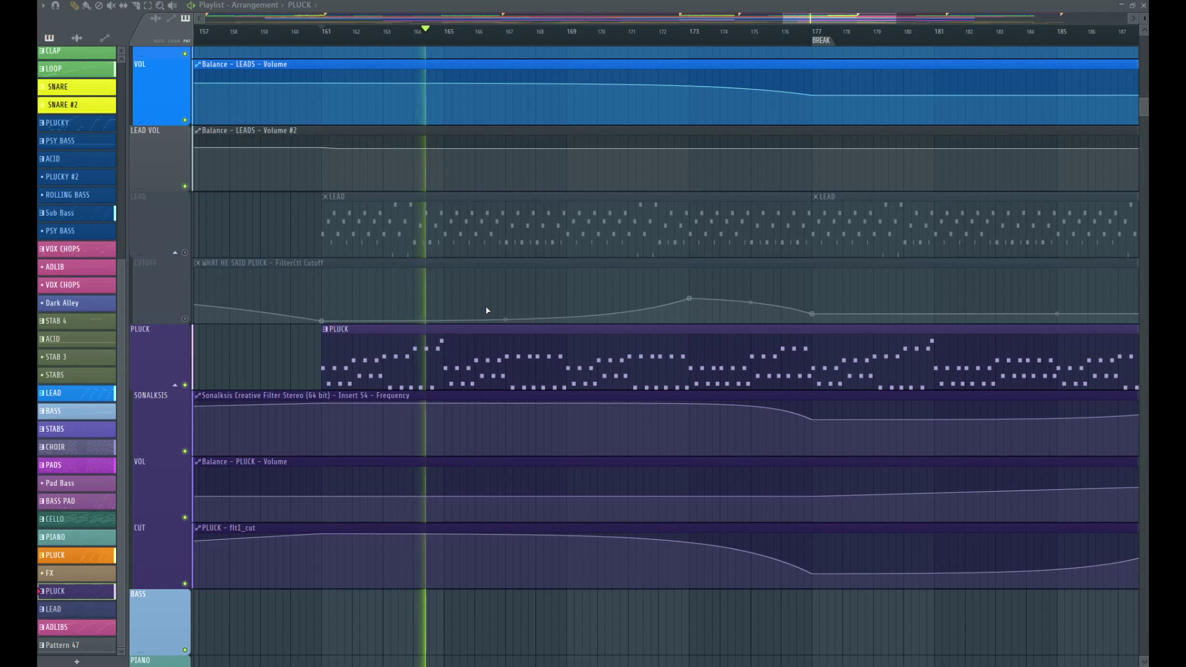
{"action": "scroll", "coordinate": [487, 310], "scroll_direction": "down", "scroll_amount": 3}
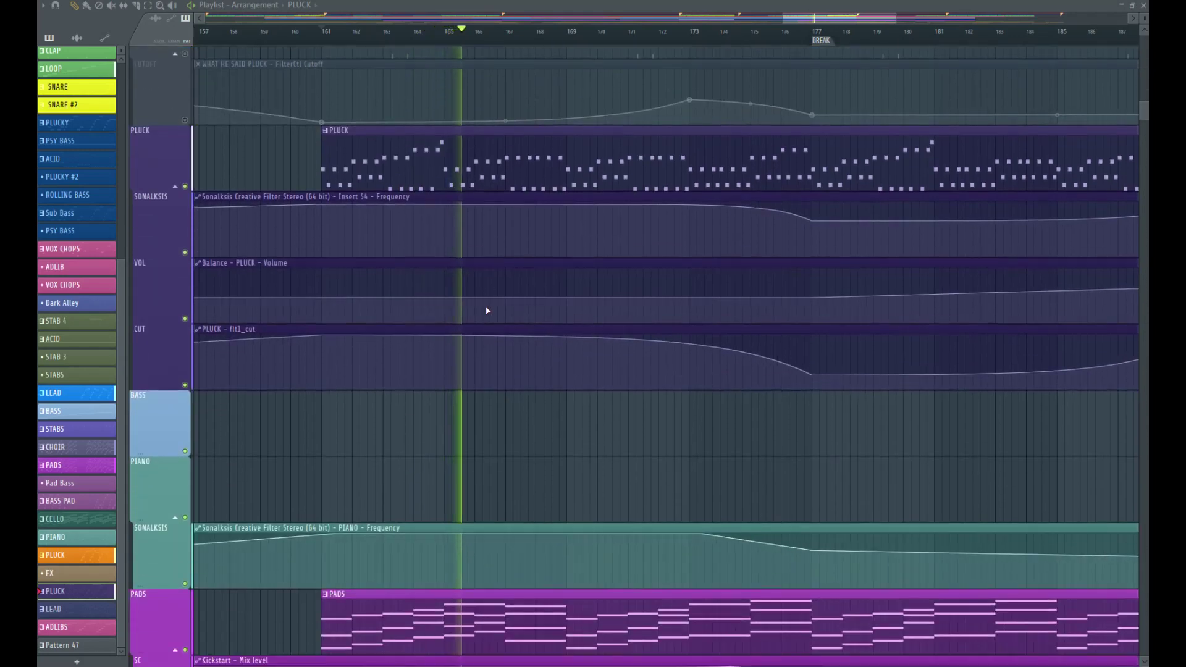
{"action": "scroll", "coordinate": [487, 311], "scroll_direction": "up", "scroll_amount": 1}
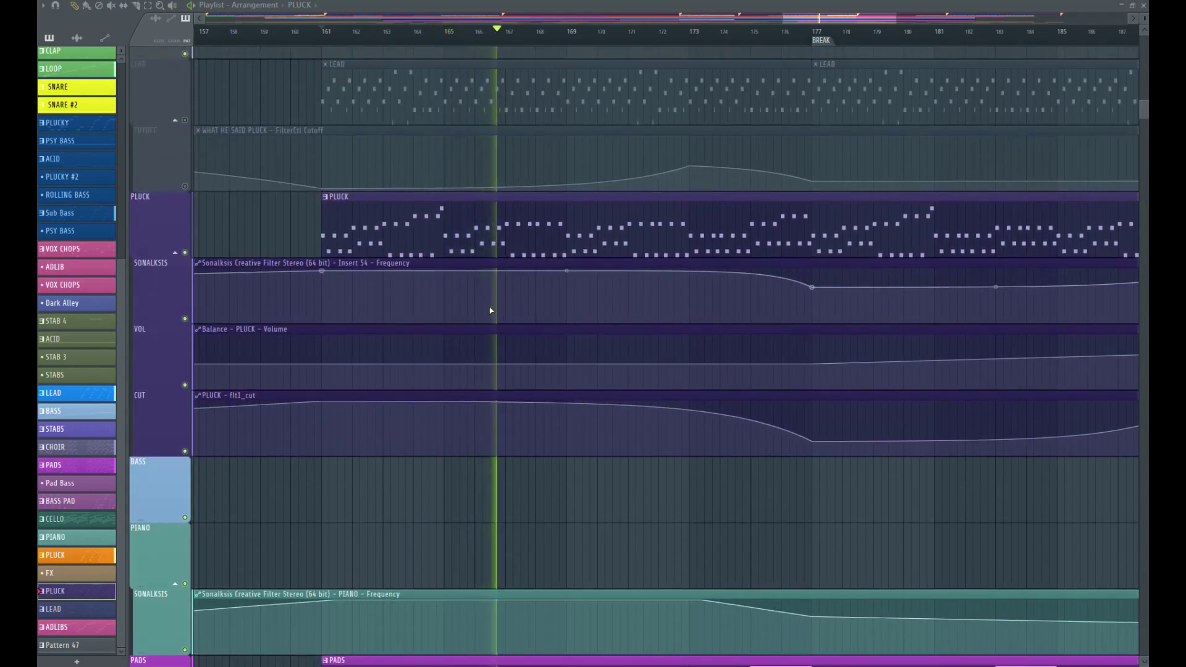
Step: Extend the purple PLUCK clip through the break to the OUTRO marker at bar 201
{"action": "left_click", "coordinate": [161, 5]}
{"action": "right_click", "coordinate": [370, 246]}
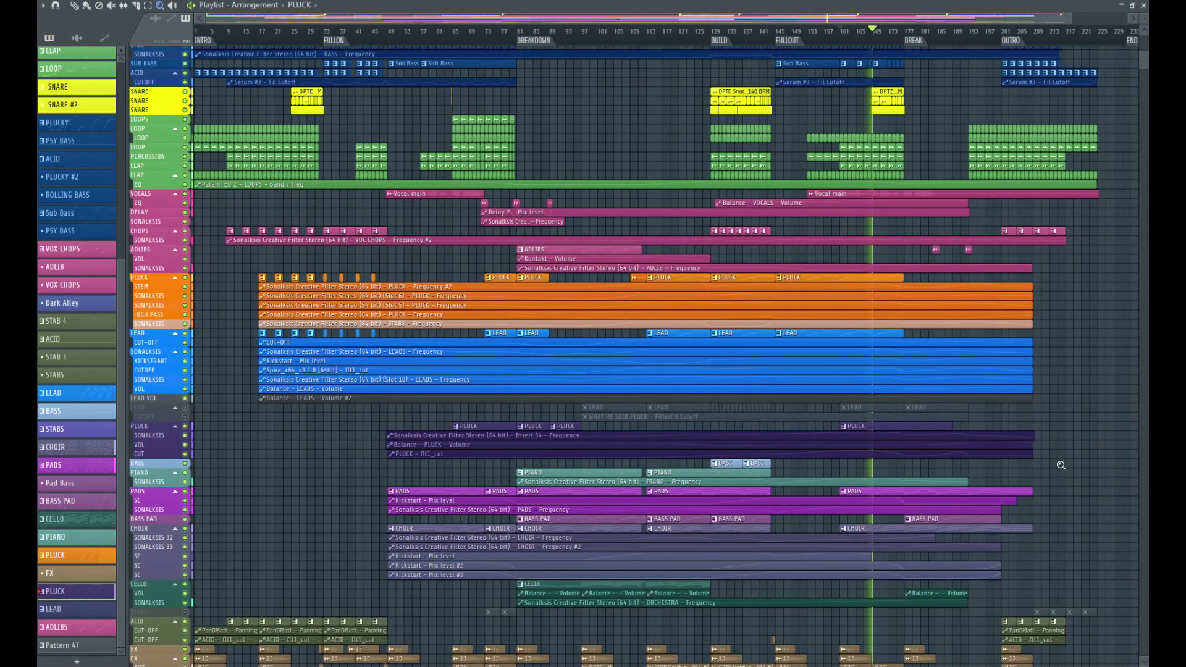
{"action": "left_click_drag", "start_coordinate": [994, 473], "coordinate": [841, 357]}
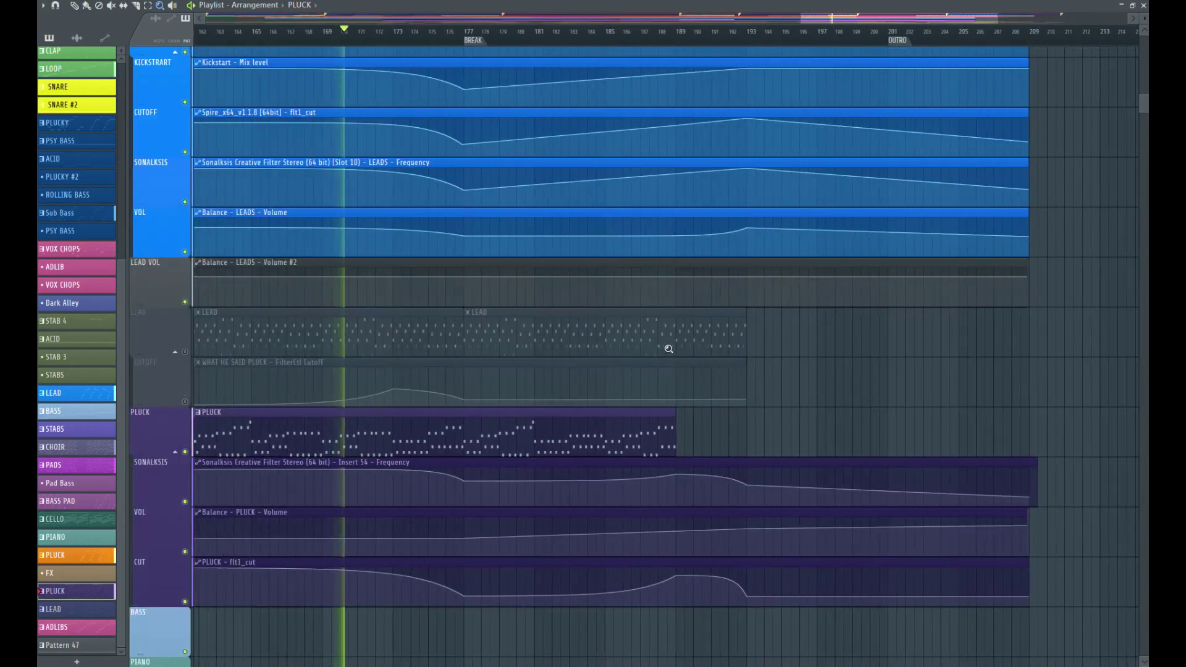
{"action": "left_click", "coordinate": [74, 6]}
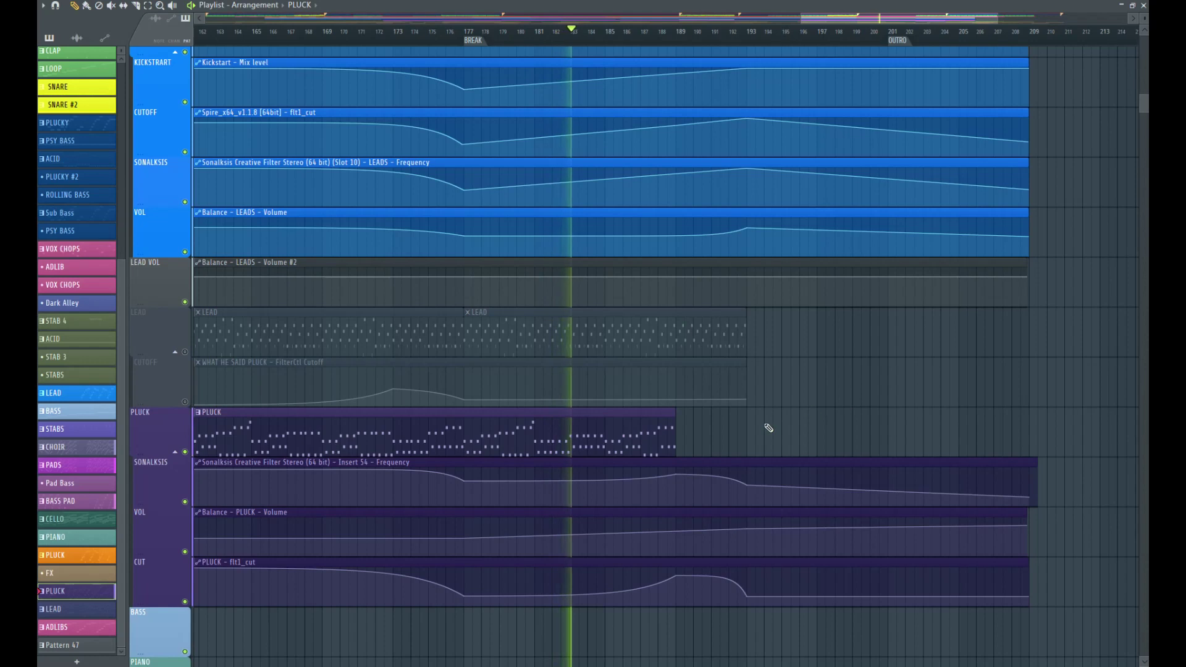
{"action": "mouse_move", "coordinate": [677, 423]}
{"action": "left_mouse_down"}
{"action": "mouse_move", "coordinate": [1016, 408]}
{"action": "mouse_move", "coordinate": [892, 408]}
{"action": "left_mouse_up"}
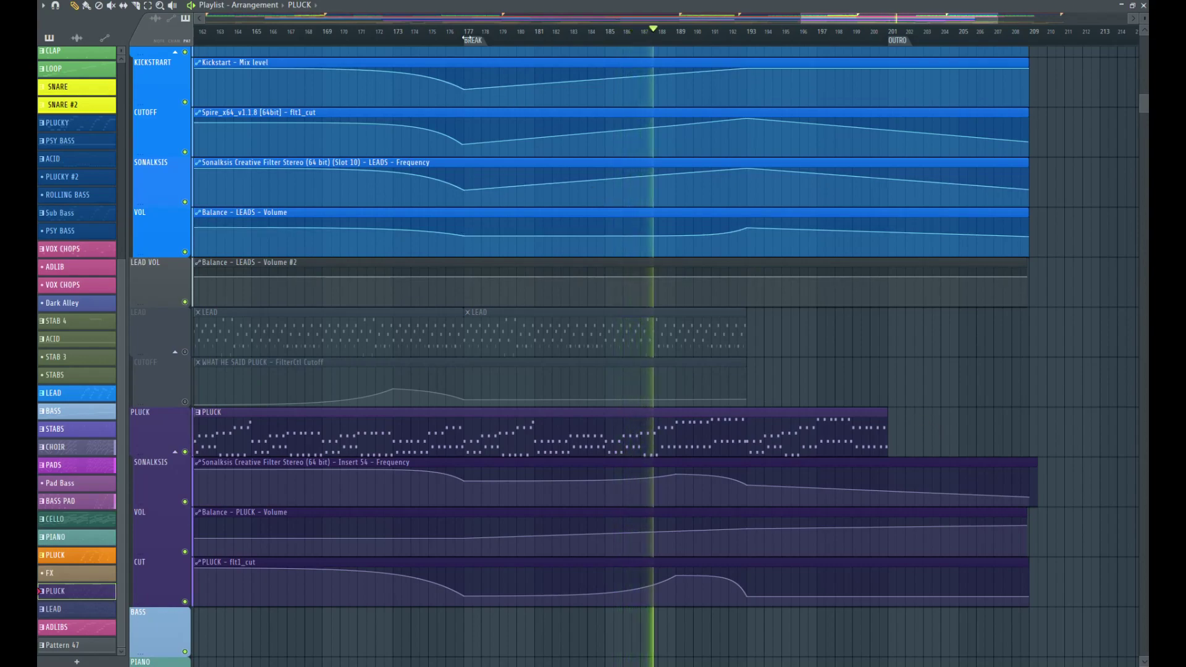
Step: Shape the VOC CHOPS Frequency #2 automation to rise from bar 177 to about bar 184 and fall back by bar 201, and audition the break
{"action": "scroll", "coordinate": [553, 284], "scroll_direction": "up", "scroll_amount": 8}
{"action": "scroll", "coordinate": [545, 346], "scroll_direction": "up", "scroll_amount": 10}
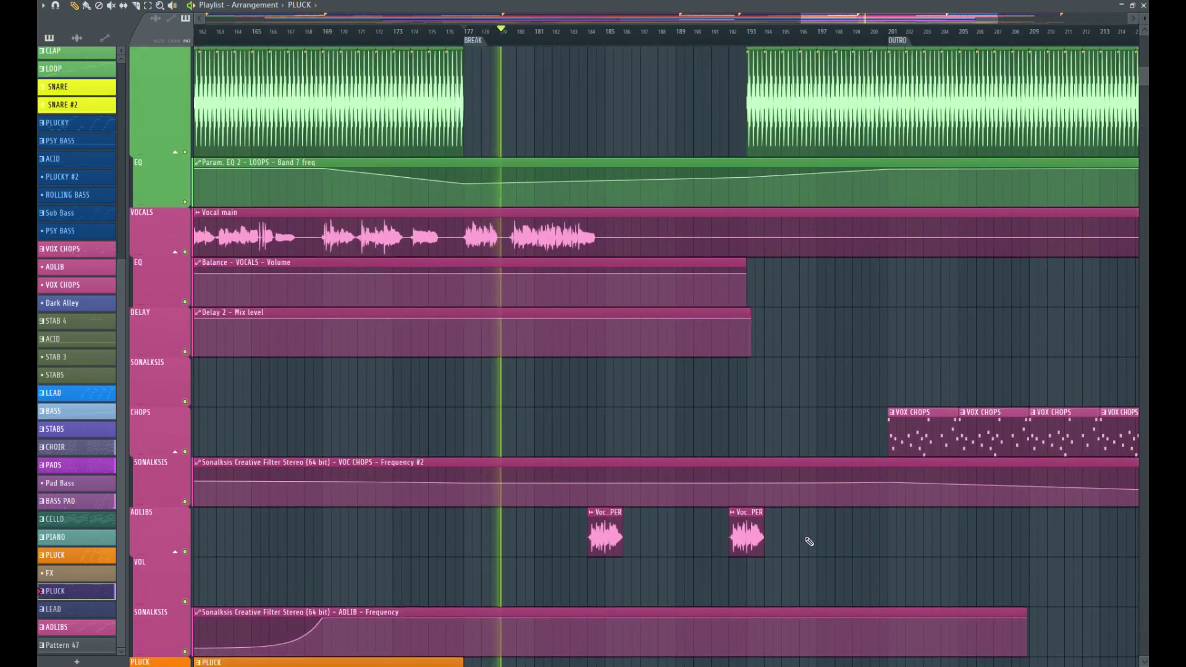
{"action": "left_click_drag", "start_coordinate": [801, 539], "coordinate": [604, 530]}
{"action": "left_click", "coordinate": [630, 436], "text": "ctrl"}
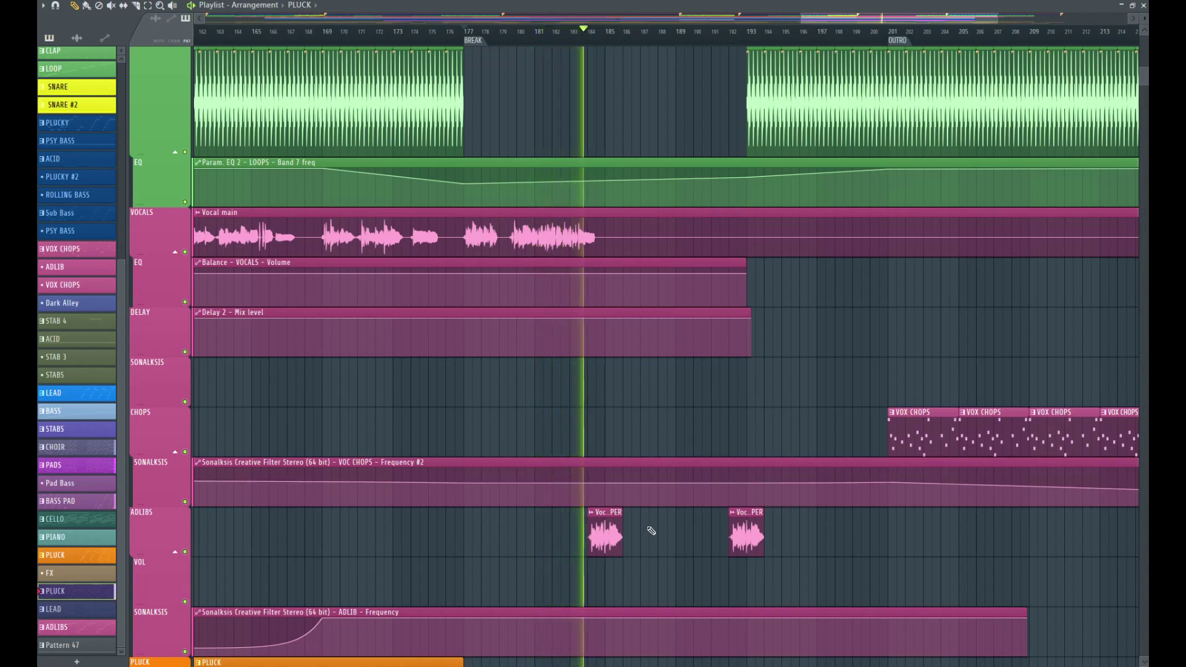
{"action": "left_click", "coordinate": [603, 534]}
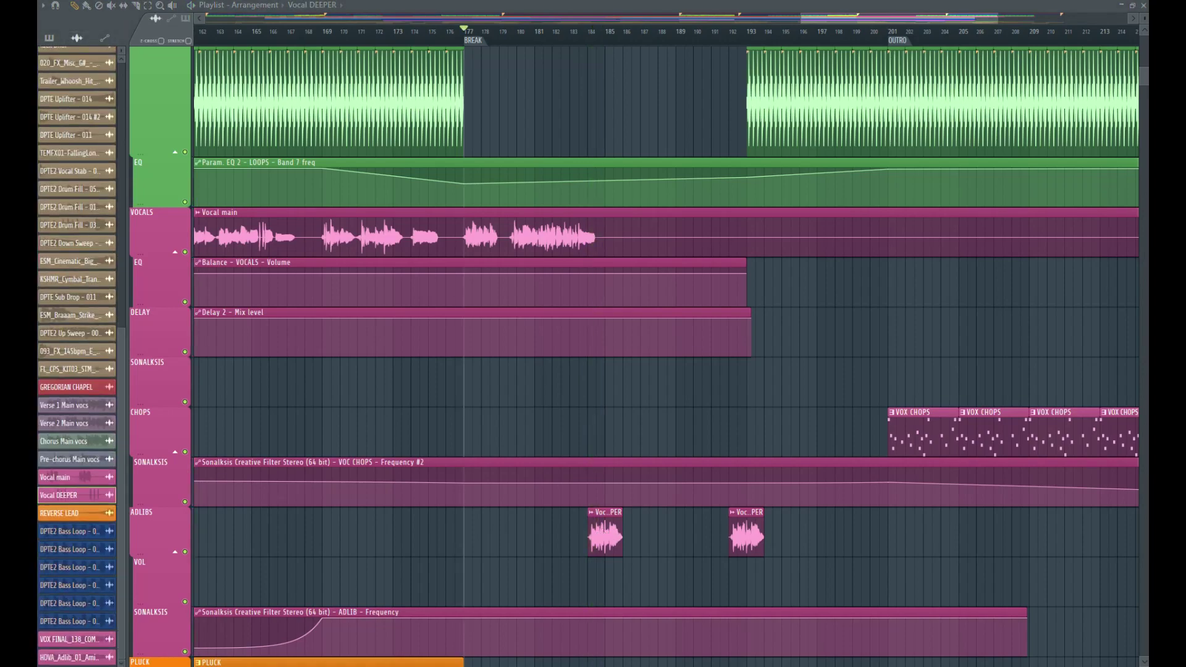
{"action": "scroll", "coordinate": [798, 514], "scroll_direction": "down", "scroll_amount": 4}
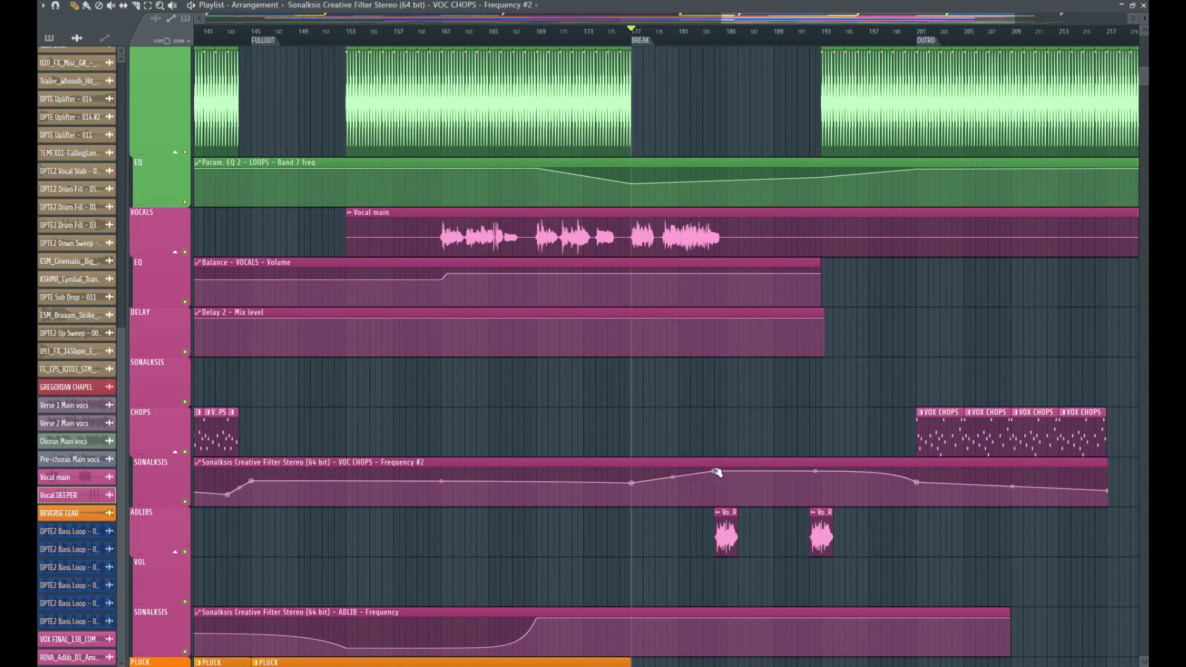
{"action": "key", "text": "space"}
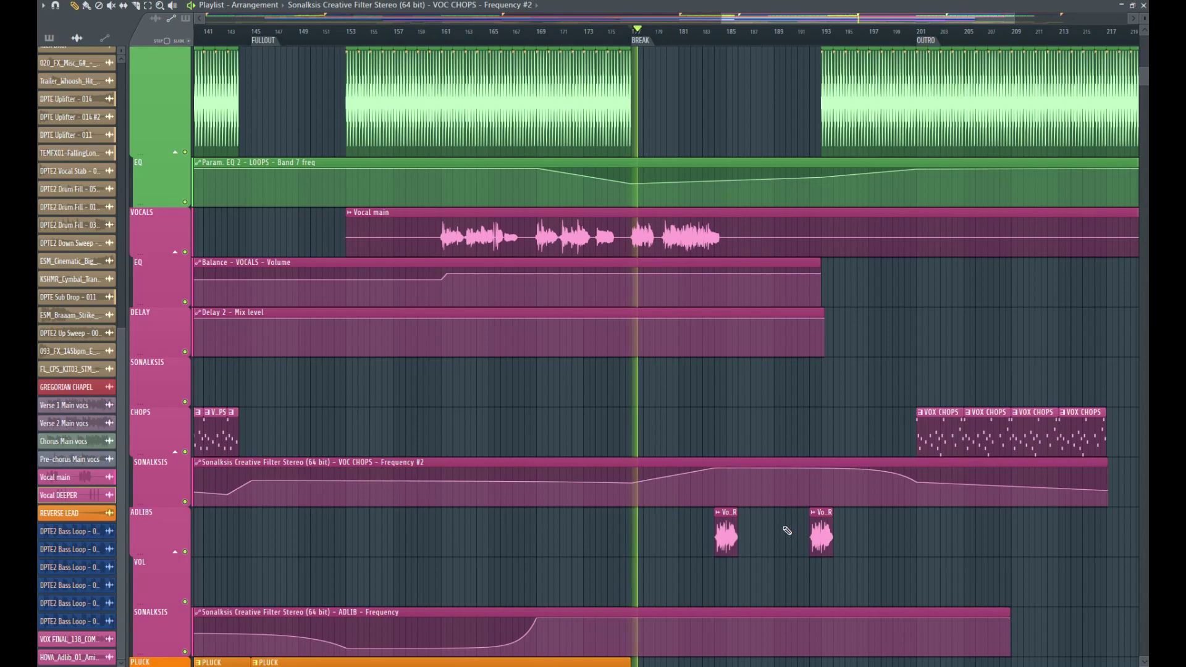
Step: Move the two Vocal DEEPER clips at bars 184 and 192 from the ADLIBS track to the CHOPS track and audition them
{"action": "left_click_drag", "start_coordinate": [866, 540], "coordinate": [720, 423]}
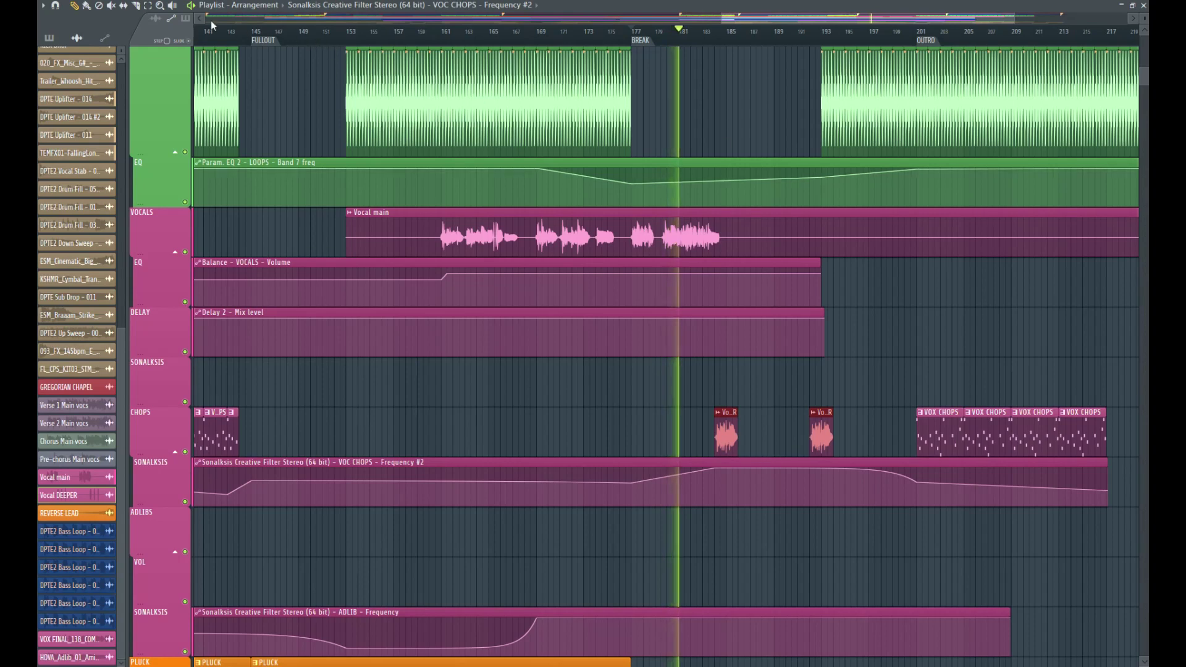
{"action": "left_click_drag", "start_coordinate": [688, 474], "coordinate": [951, 172]}
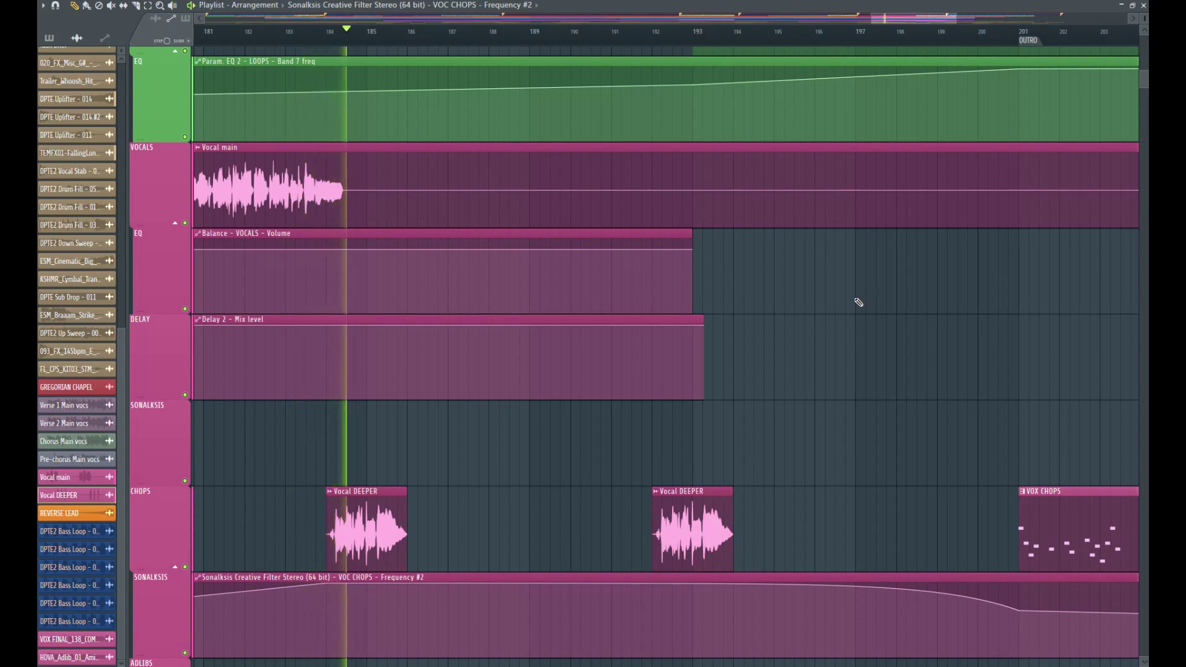
{"action": "scroll", "coordinate": [479, 350], "scroll_direction": "down", "scroll_amount": 5}
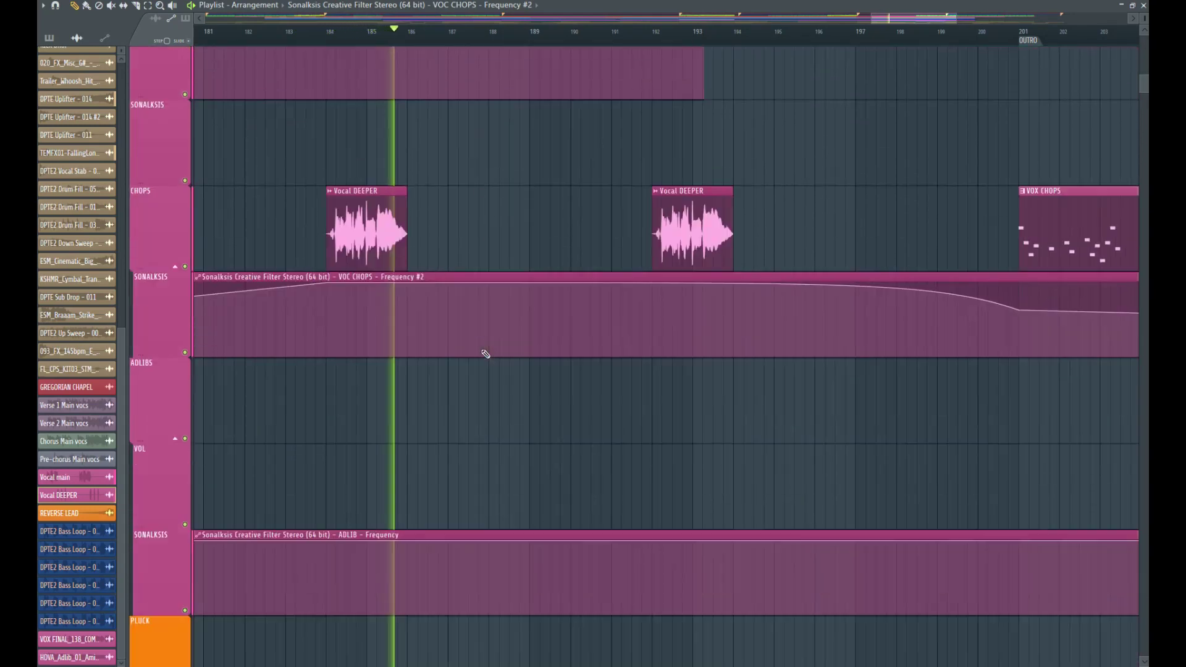
{"action": "scroll", "coordinate": [485, 354], "scroll_direction": "up", "scroll_amount": 2}
{"action": "scroll", "coordinate": [486, 353], "scroll_direction": "up", "scroll_amount": 1}
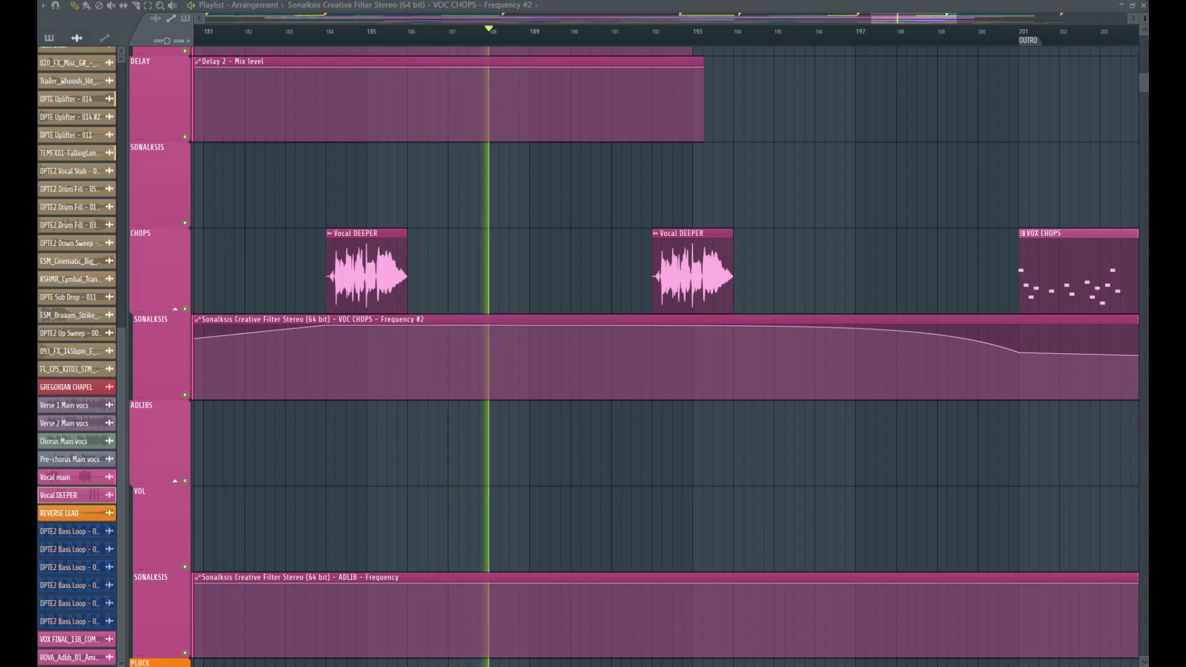
{"action": "left_click_drag", "start_coordinate": [154, 367], "coordinate": [0, 183]}
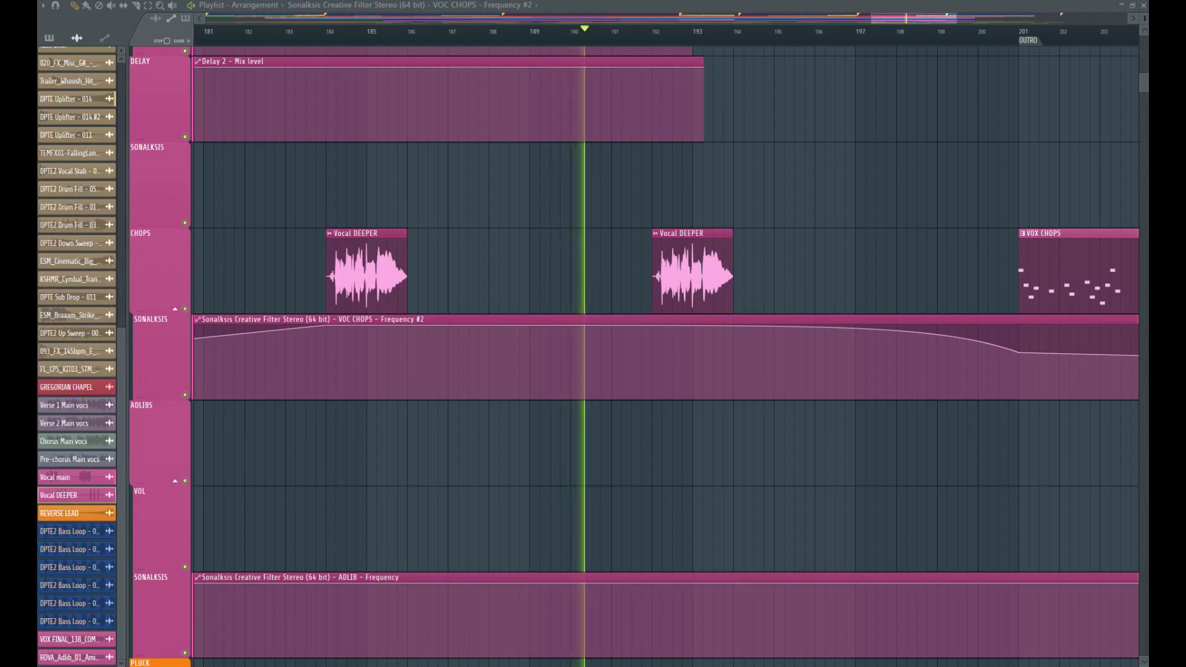
{"action": "scroll", "coordinate": [840, 359], "scroll_direction": "down", "scroll_amount": 6}
{"action": "scroll", "coordinate": [686, 533], "scroll_direction": "down", "scroll_amount": 1}
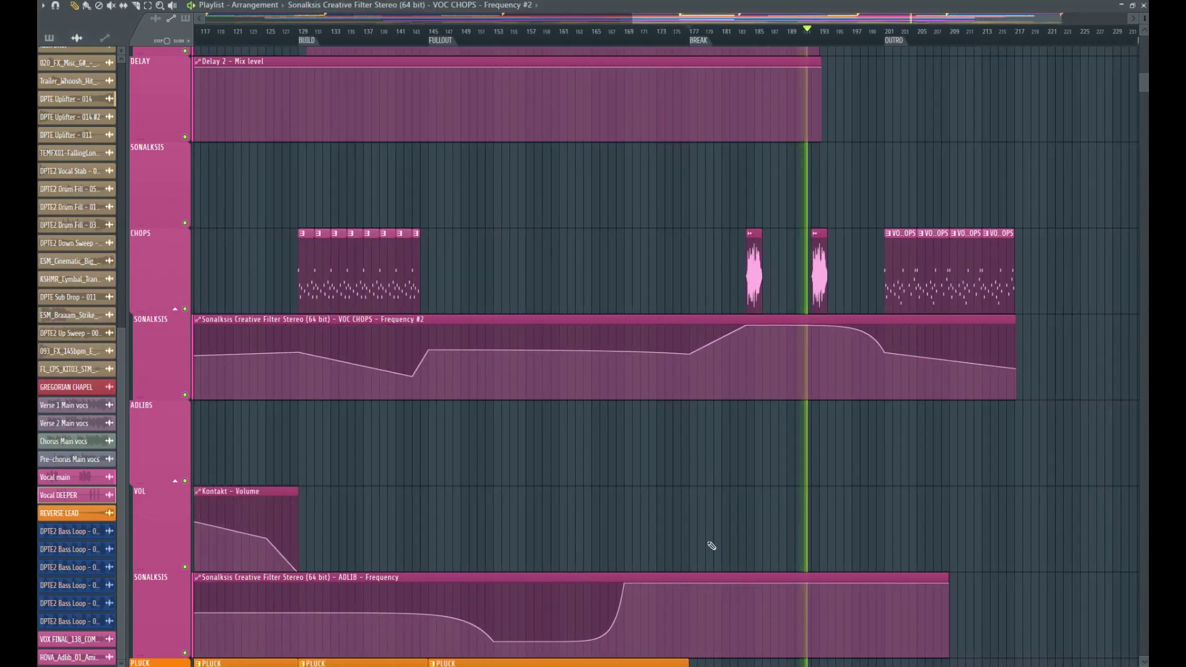
Step: Extend the VOC CHOPS Frequency automation clip to about bar 200, raise its curve to the top by about bar 184, and audition it
{"action": "scroll", "coordinate": [705, 389], "scroll_direction": "down", "scroll_amount": 6}
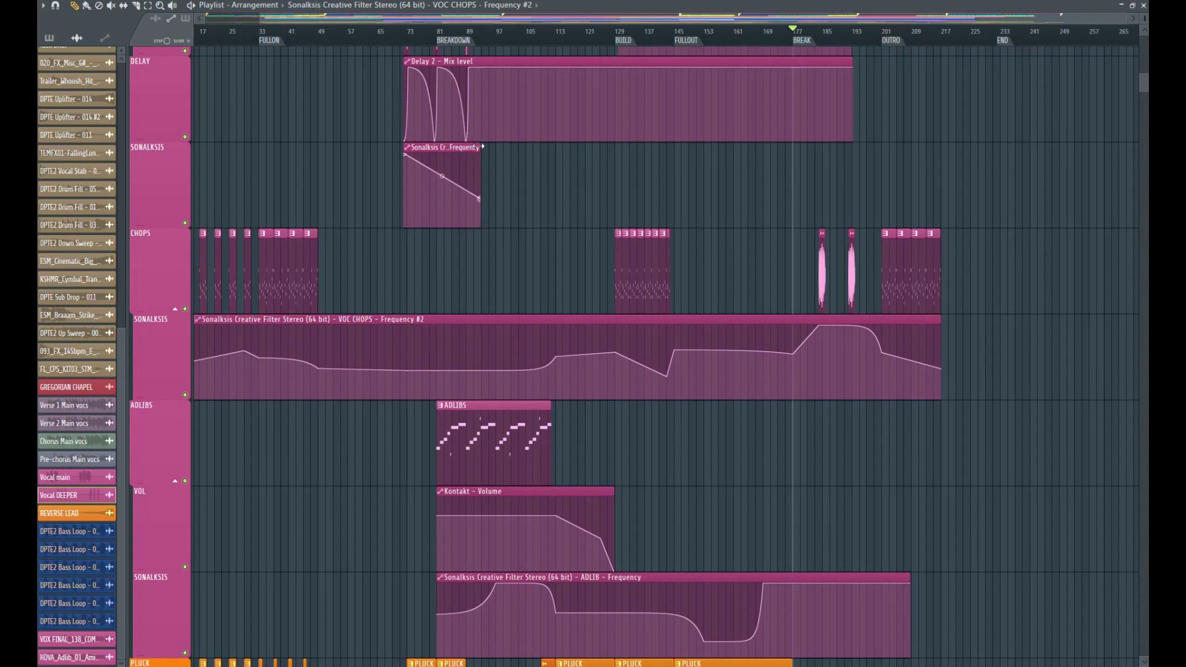
{"action": "left_click_drag", "start_coordinate": [481, 147], "coordinate": [810, 148]}
{"action": "scroll", "coordinate": [815, 316], "scroll_direction": "up", "scroll_amount": 2}
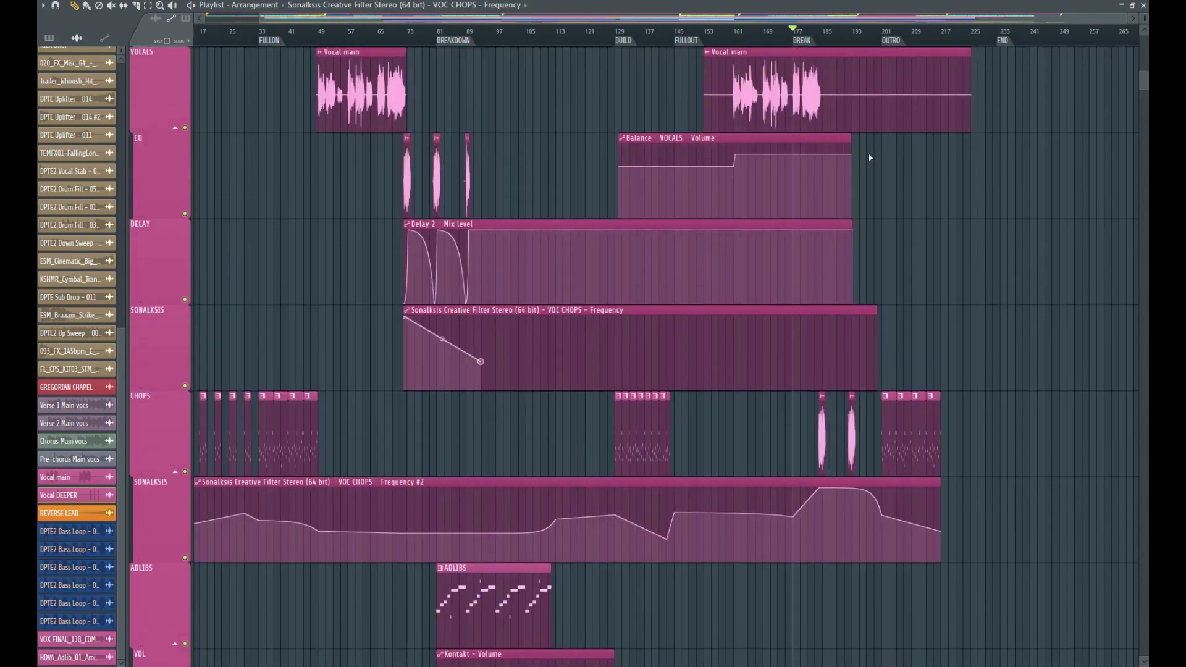
{"action": "left_click_drag", "start_coordinate": [770, 362], "coordinate": [818, 316]}
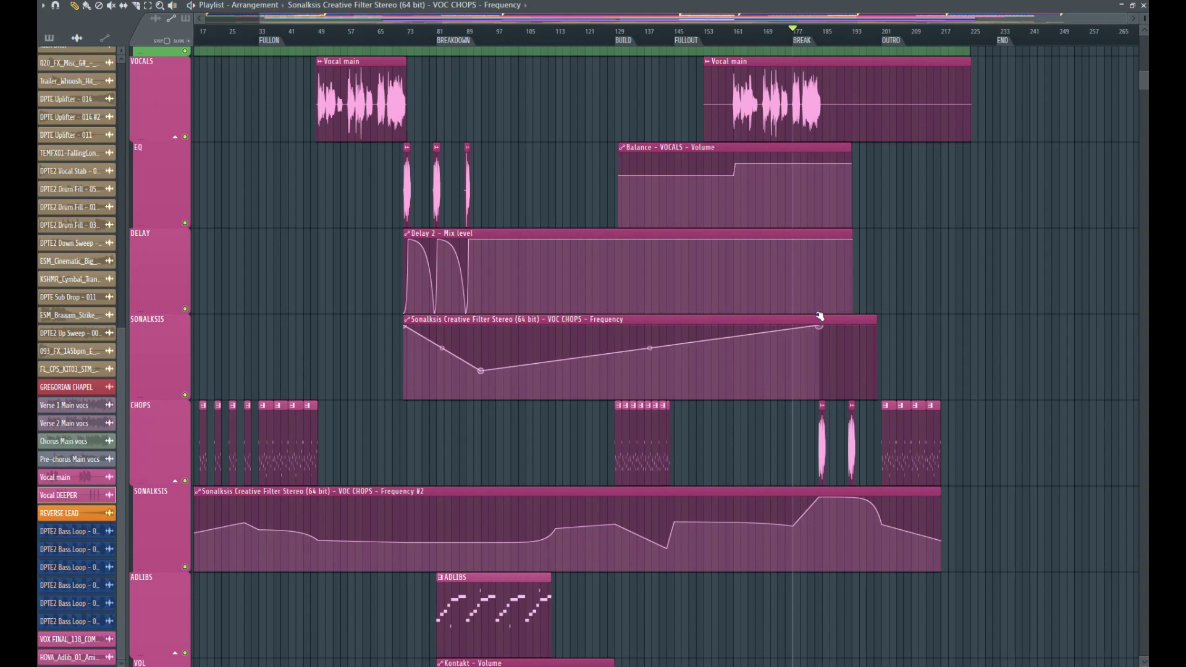
{"action": "key", "text": "space"}
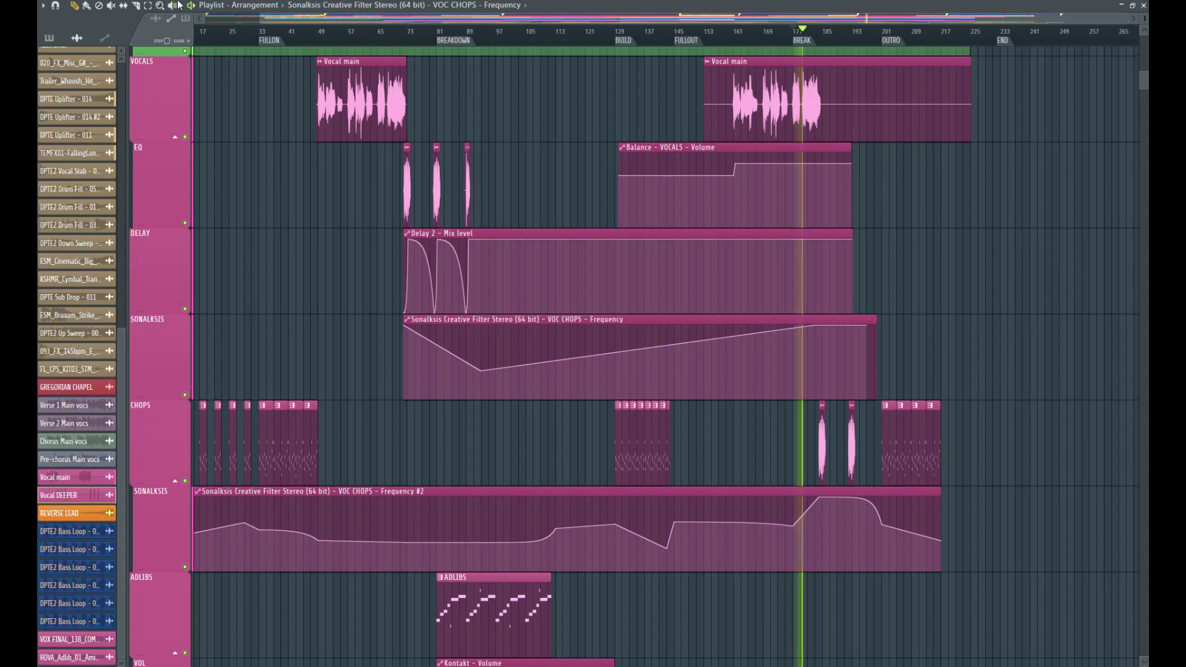
{"action": "left_click_drag", "start_coordinate": [896, 489], "coordinate": [776, 141]}
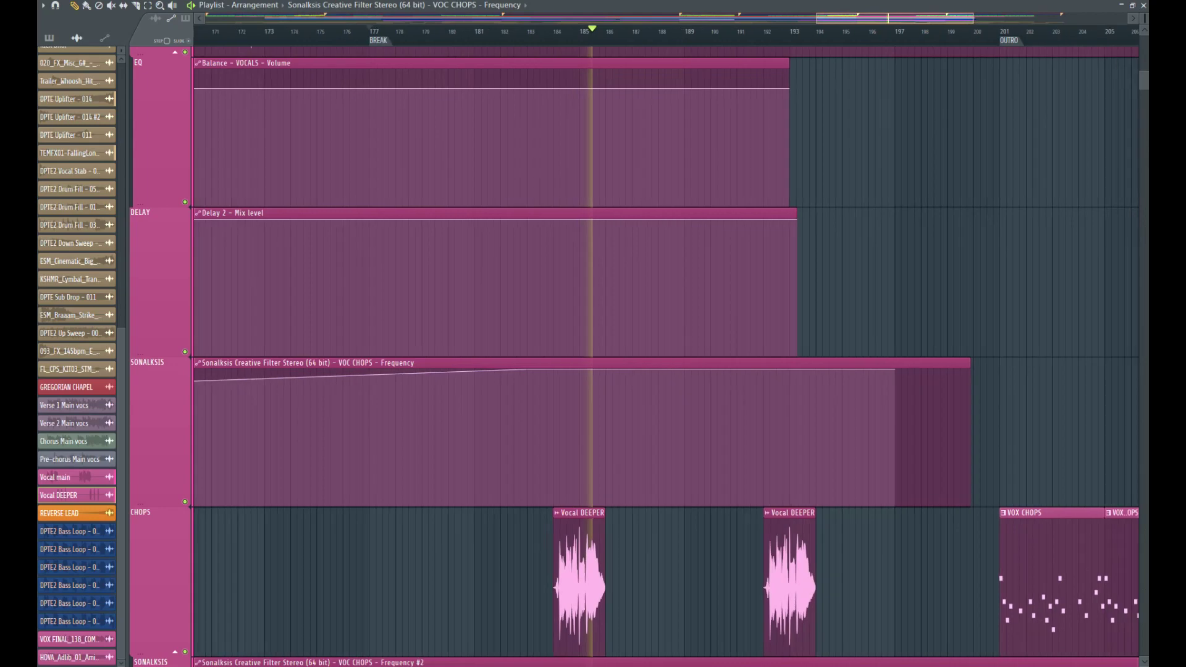
Step: Delete the long tail point of the Delay 2 Mix level automation and copy the shortened clip to about bar 183
{"action": "scroll", "coordinate": [846, 229], "scroll_direction": "down", "scroll_amount": 5}
{"action": "key", "text": "space"}
{"action": "right_click", "coordinate": [847, 222]}
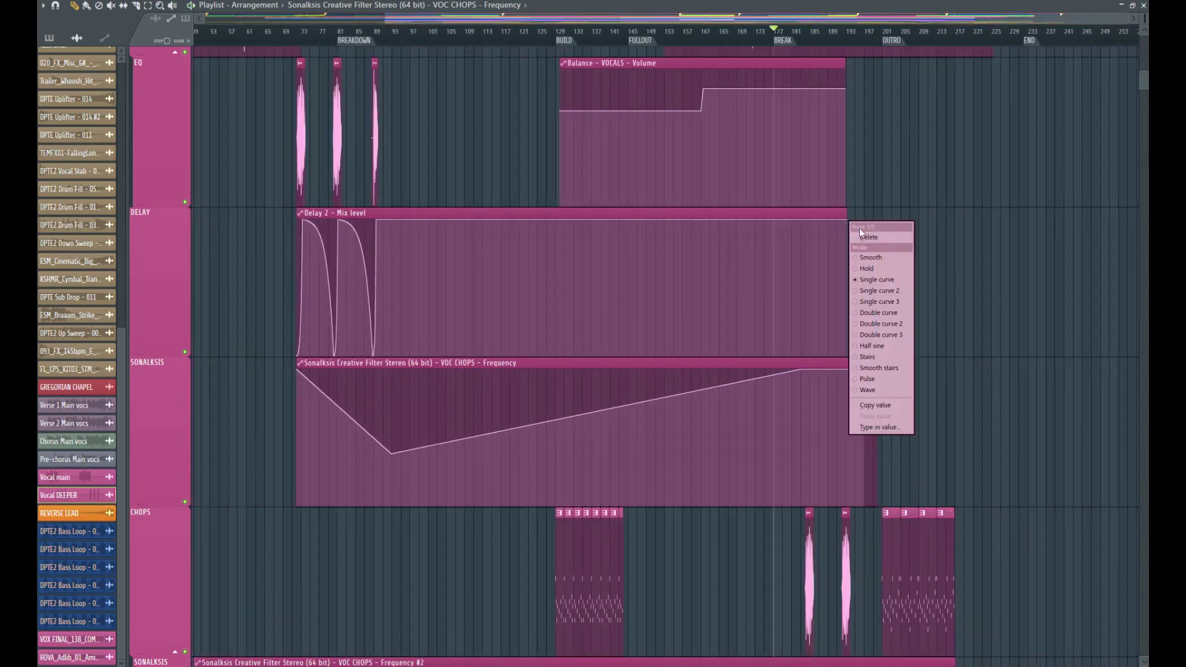
{"action": "left_click", "coordinate": [868, 237]}
{"action": "left_click_drag", "start_coordinate": [335, 217], "coordinate": [838, 214], "text": "shift"}
{"action": "key", "text": "space"}
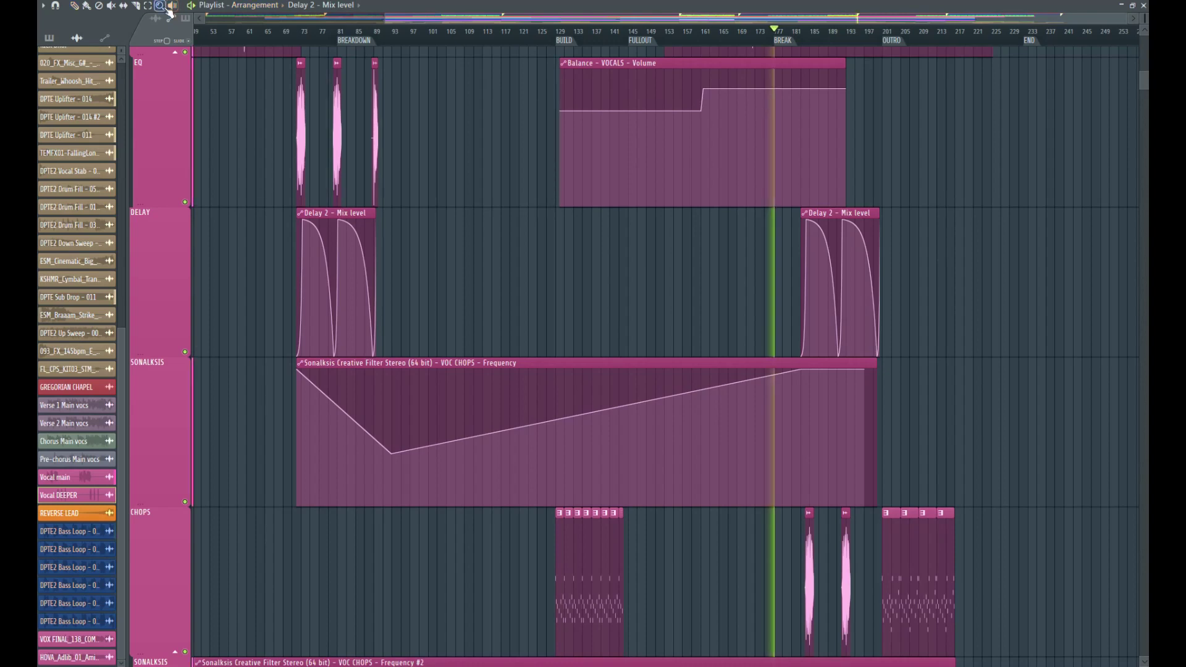
Step: Align the copied Delay 2 Mix level clip with the first Vocal DEEPER clip at bar 184 and audition the delay throws
{"action": "left_click_drag", "start_coordinate": [864, 514], "coordinate": [776, 232]}
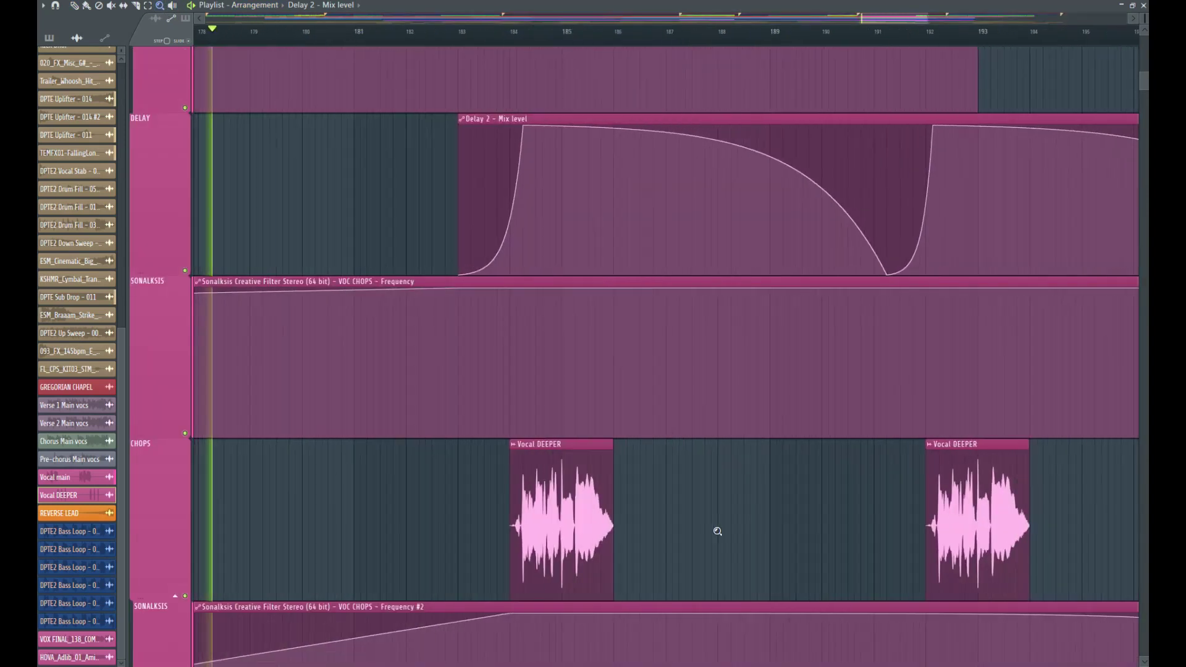
{"action": "left_click_drag", "start_coordinate": [826, 521], "coordinate": [438, 77]}
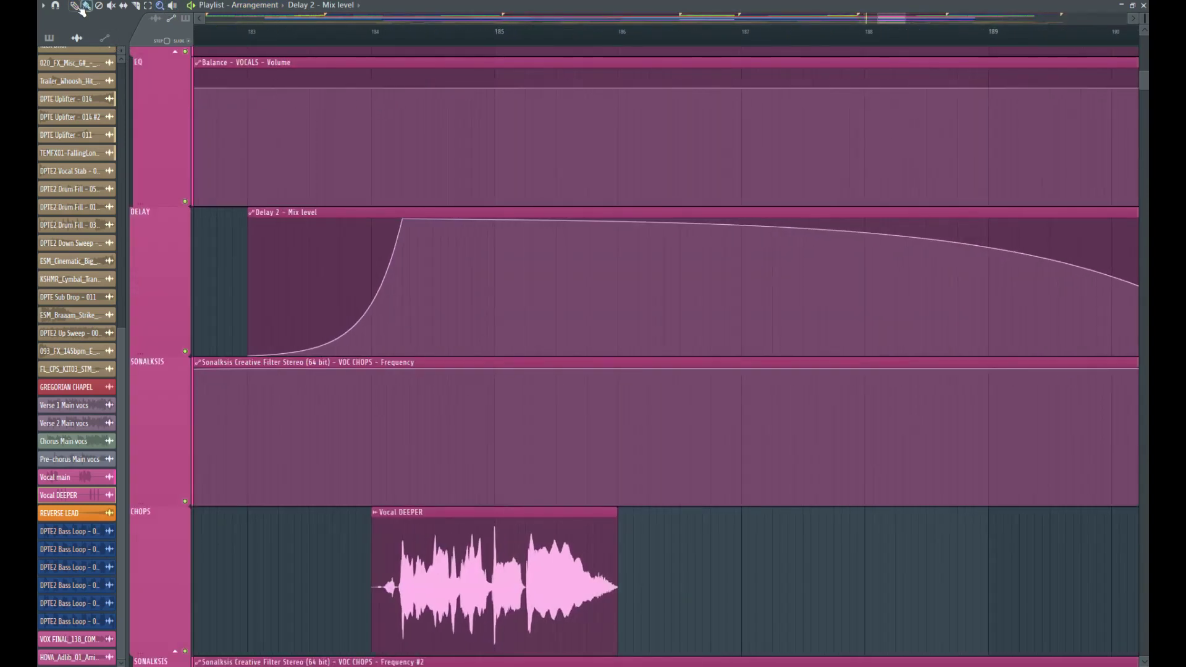
{"action": "left_click_drag", "start_coordinate": [379, 216], "coordinate": [503, 232]}
{"action": "scroll", "coordinate": [513, 247], "scroll_direction": "down", "scroll_amount": 5}
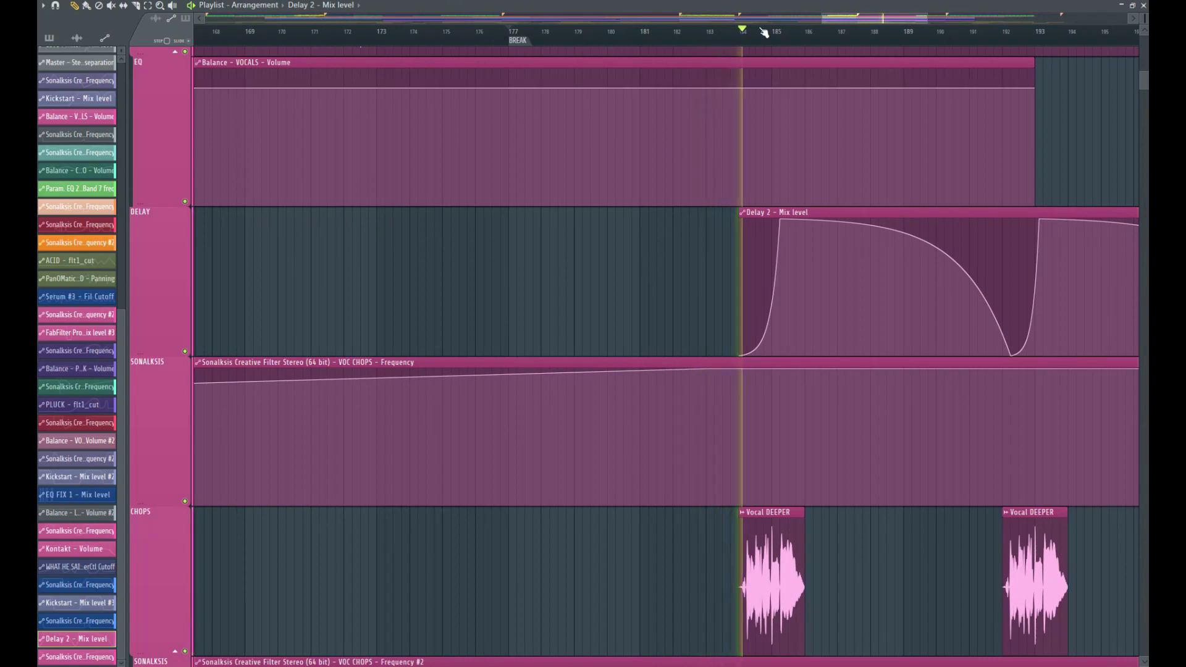
{"action": "left_click_drag", "start_coordinate": [851, 20], "coordinate": [906, 26]}
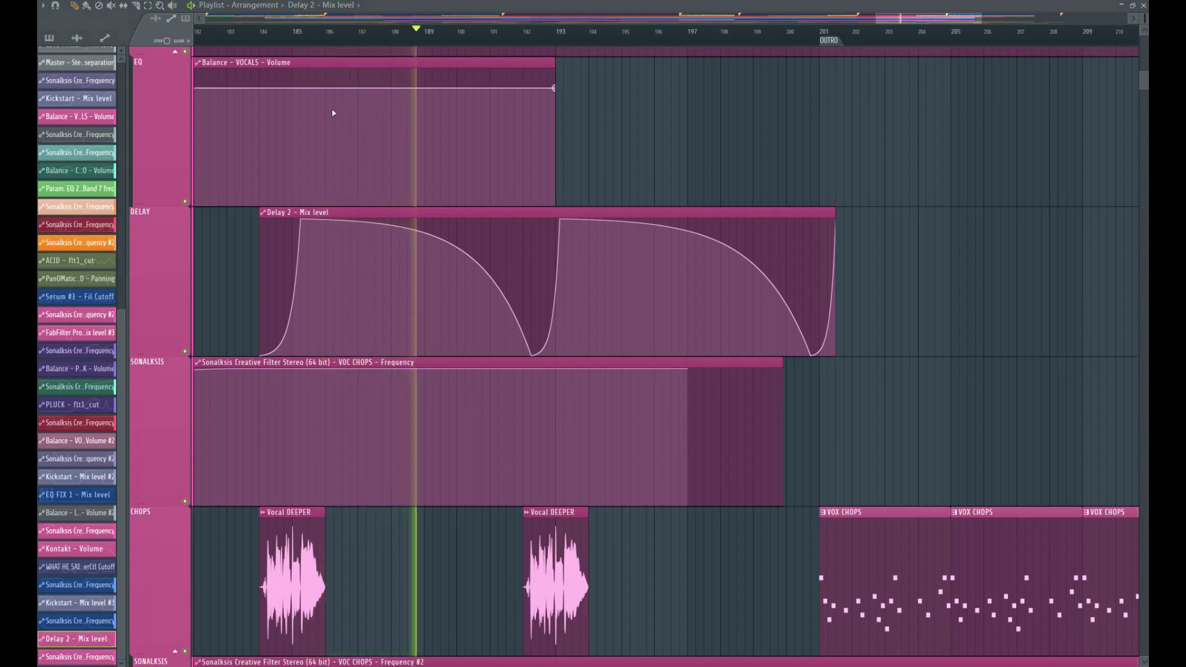
{"action": "left_click", "coordinate": [267, 38]}
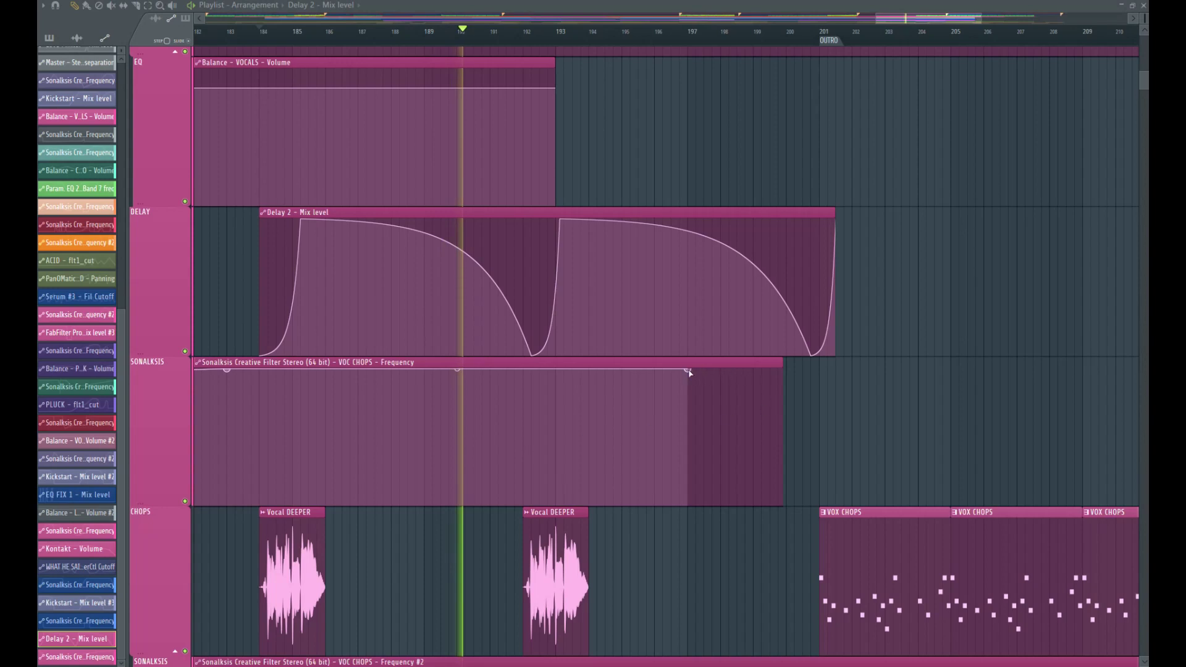
Step: Move the last VOC CHOPS Frequency automation point to the clip's end near bar 200 and audition the run into the OUTRO
{"action": "left_click_drag", "start_coordinate": [690, 373], "coordinate": [783, 366]}
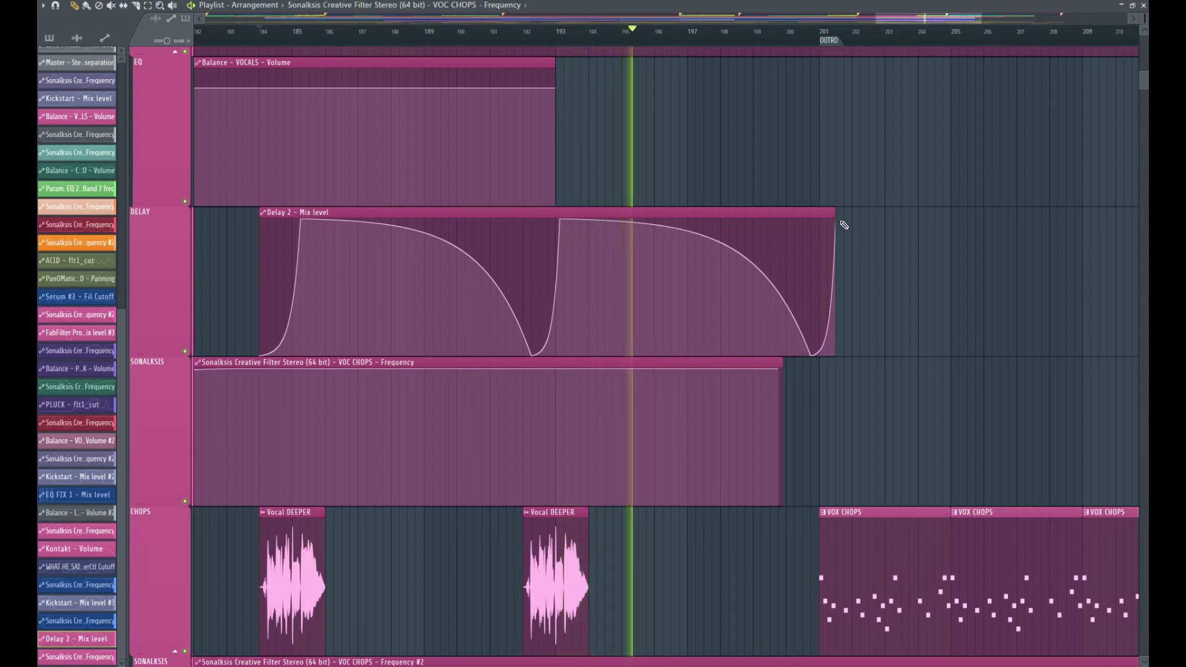
{"action": "scroll", "coordinate": [842, 221], "scroll_direction": "down", "scroll_amount": 3}
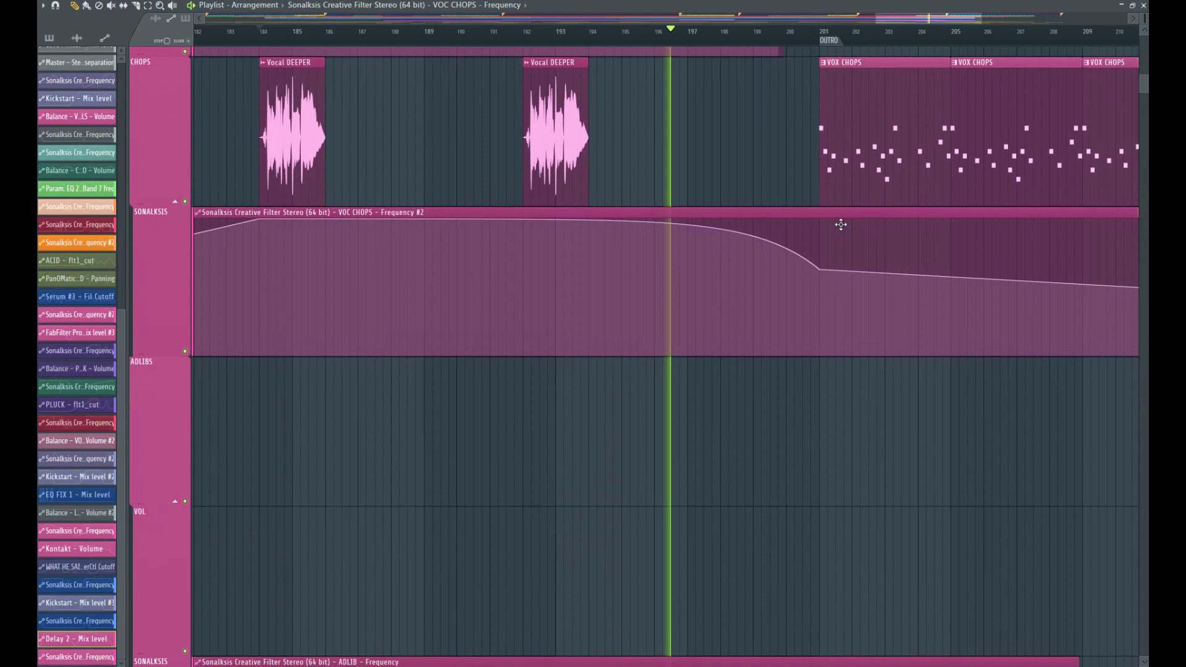
{"action": "scroll", "coordinate": [841, 225], "scroll_direction": "up", "scroll_amount": 1}
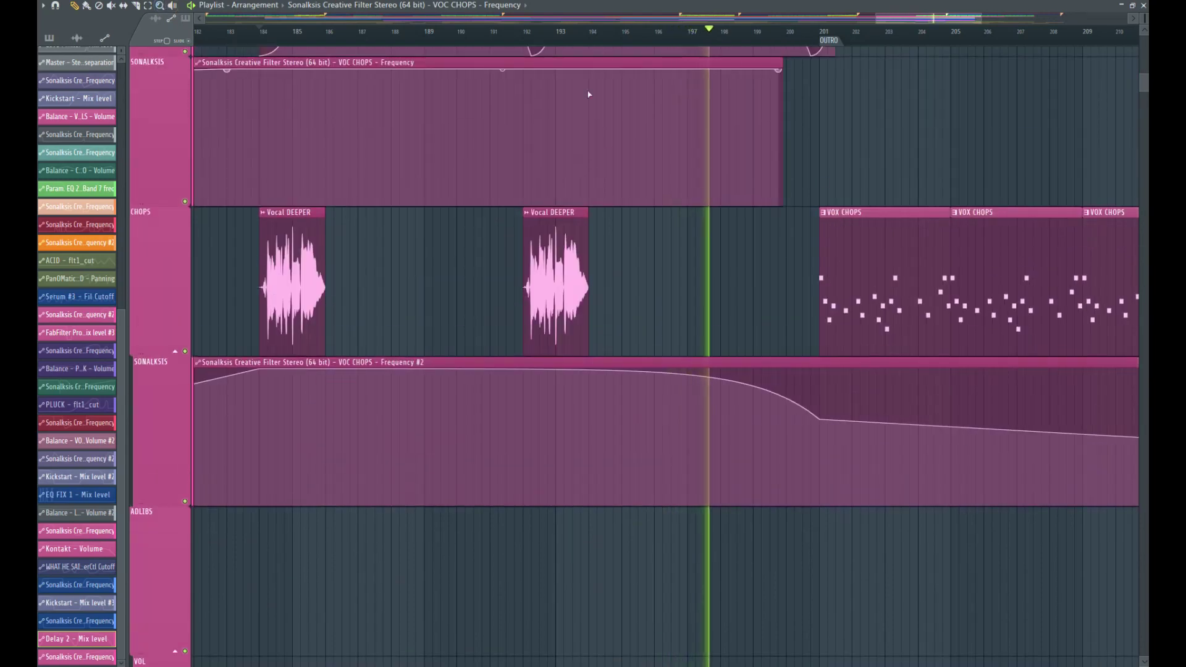
{"action": "left_click", "coordinate": [161, 5]}
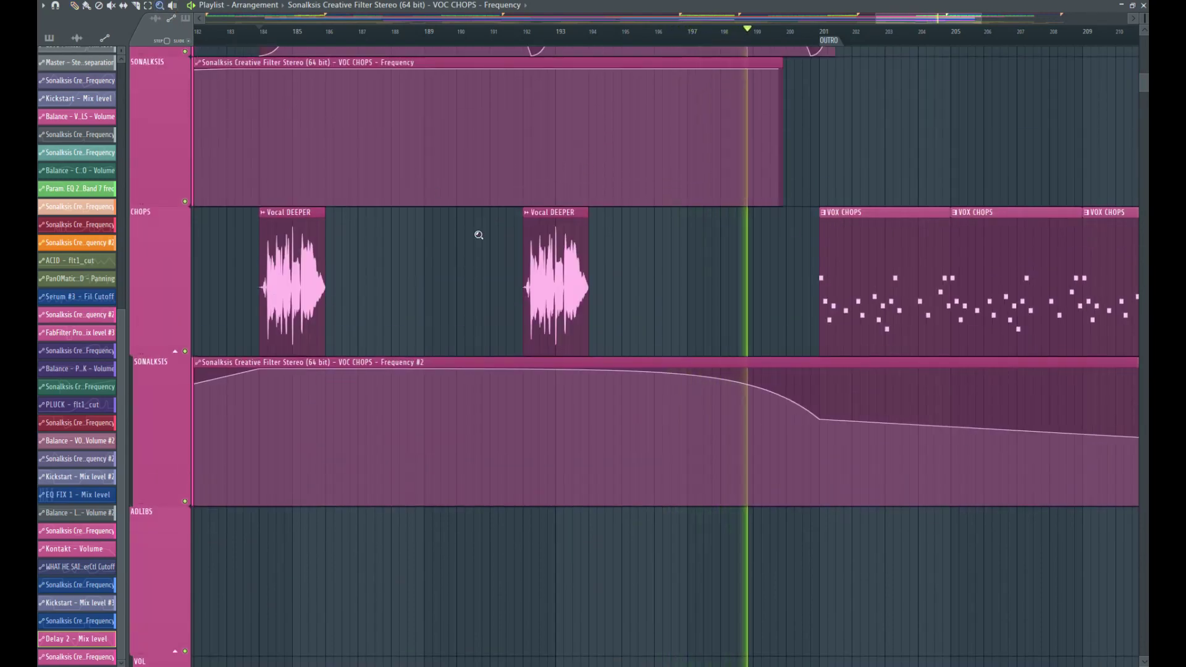
{"action": "right_click", "coordinate": [479, 235]}
{"action": "left_click_drag", "start_coordinate": [1011, 491], "coordinate": [952, 369]}
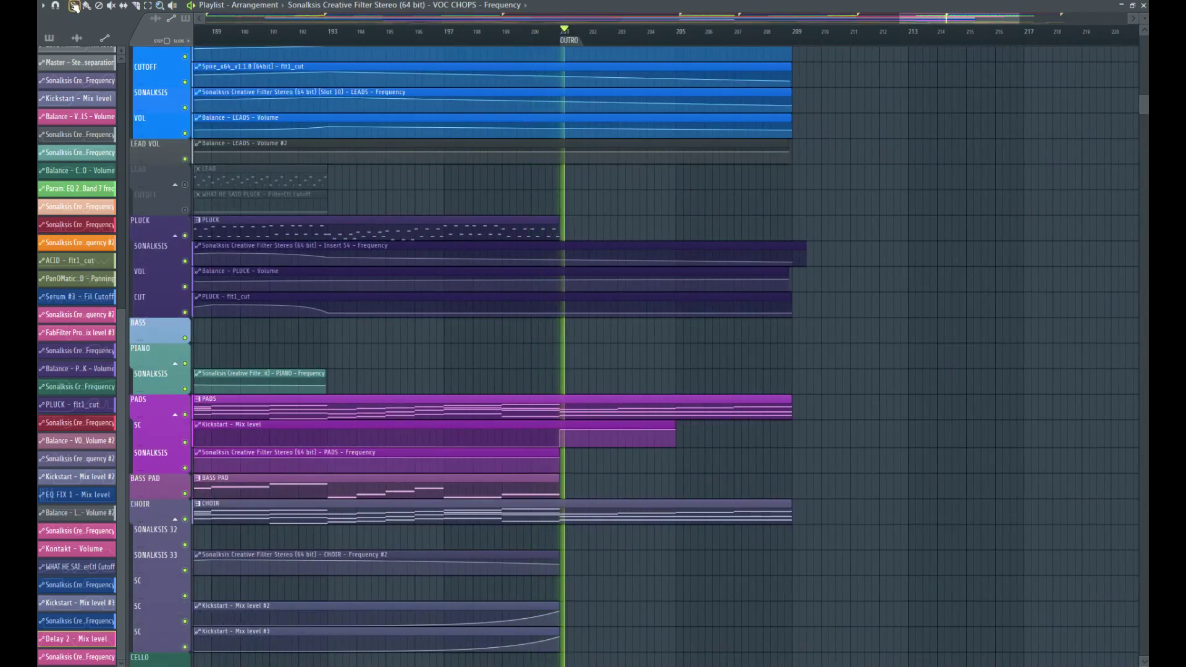
Step: Reshape the LOOPS Band 7 freq automation to stay low until just before bar 201 and rise sharply at the OUTRO marker, auditioning the transition
{"action": "scroll", "coordinate": [649, 158], "scroll_direction": "up", "scroll_amount": 8}
{"action": "scroll", "coordinate": [649, 134], "scroll_direction": "up", "scroll_amount": 7}
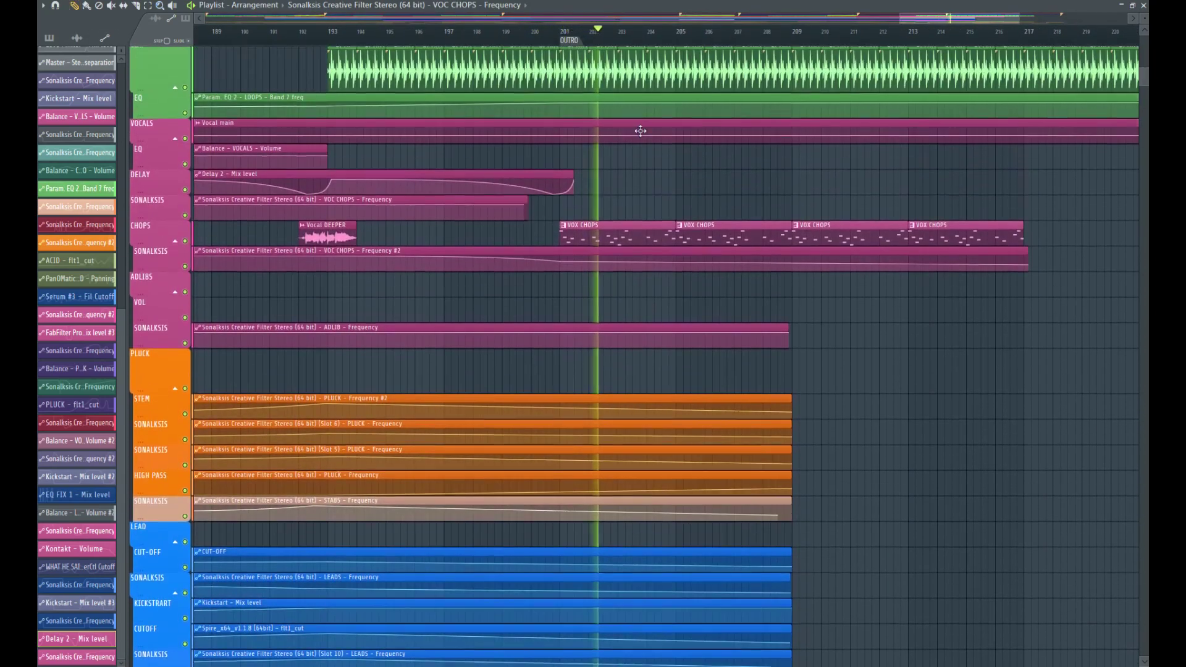
{"action": "left_click", "coordinate": [567, 37]}
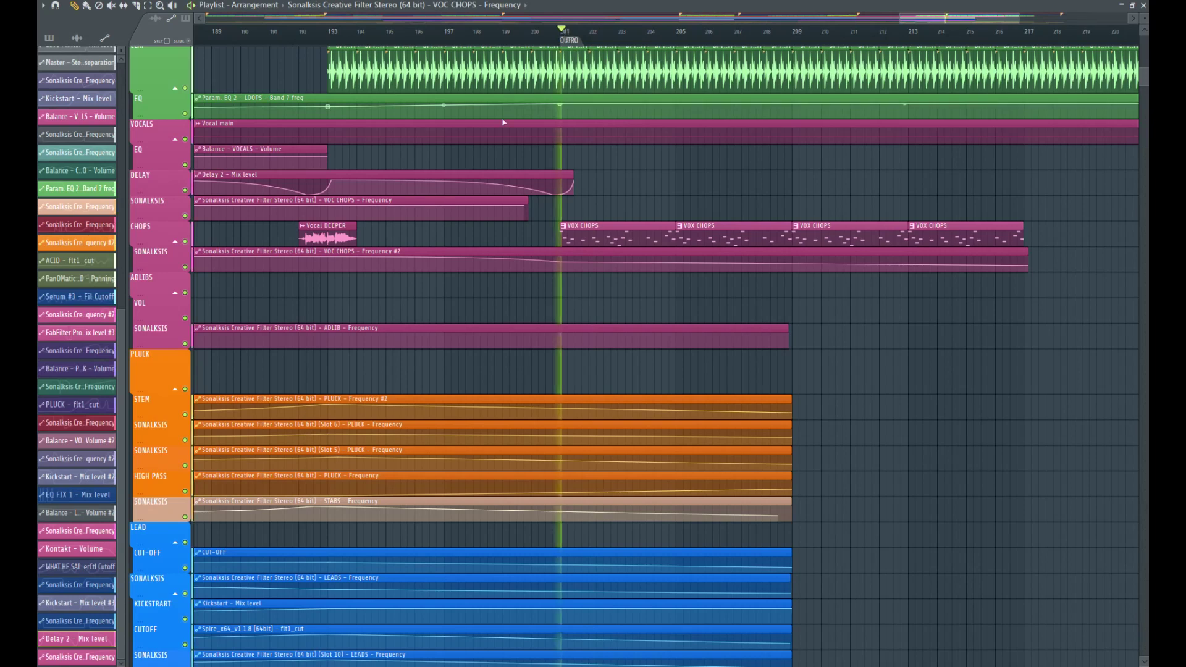
{"action": "left_click", "coordinate": [524, 39]}
{"action": "key", "text": "space"}
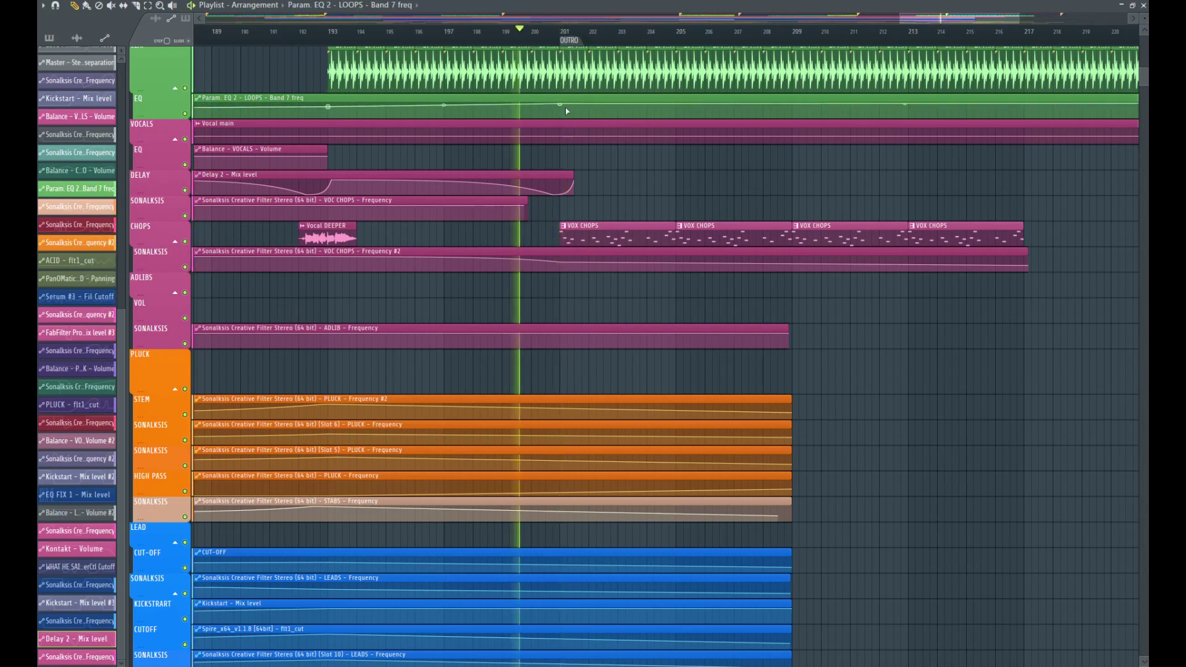
{"action": "key", "text": "space"}
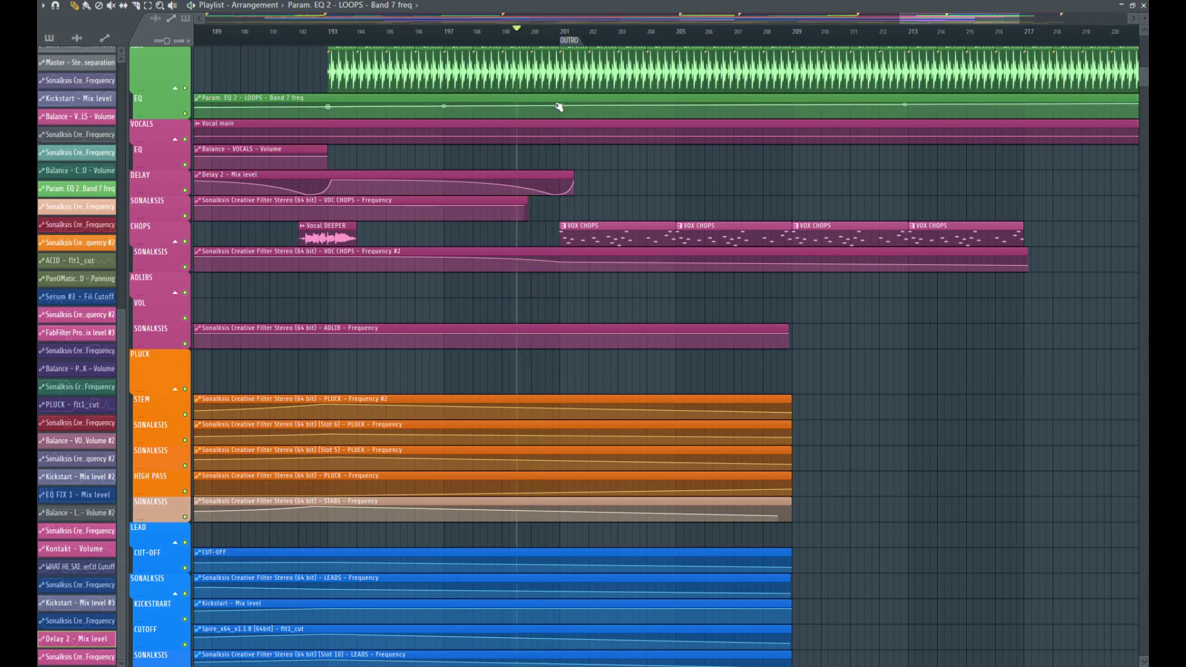
{"action": "key", "text": "space"}
{"action": "right_click", "coordinate": [566, 103]}
{"action": "key", "text": "space"}
{"action": "key", "text": "space"}
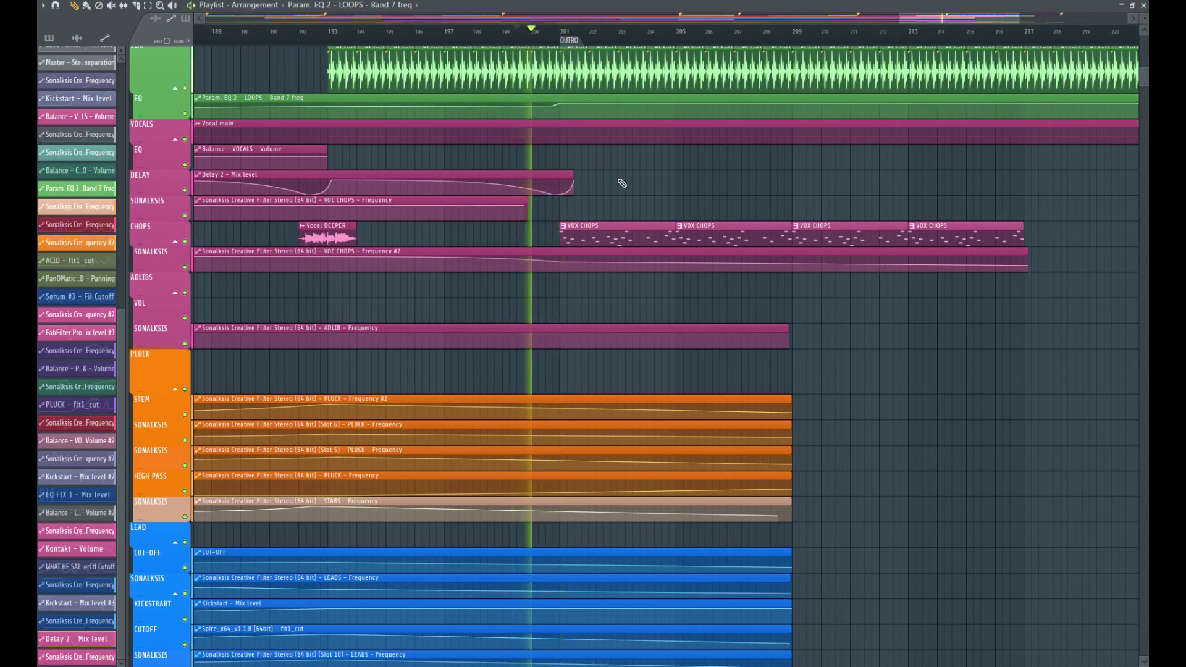
{"action": "scroll", "coordinate": [614, 191], "scroll_direction": "up", "scroll_amount": 6}
{"action": "scroll", "coordinate": [640, 340], "scroll_direction": "up", "scroll_amount": 1}
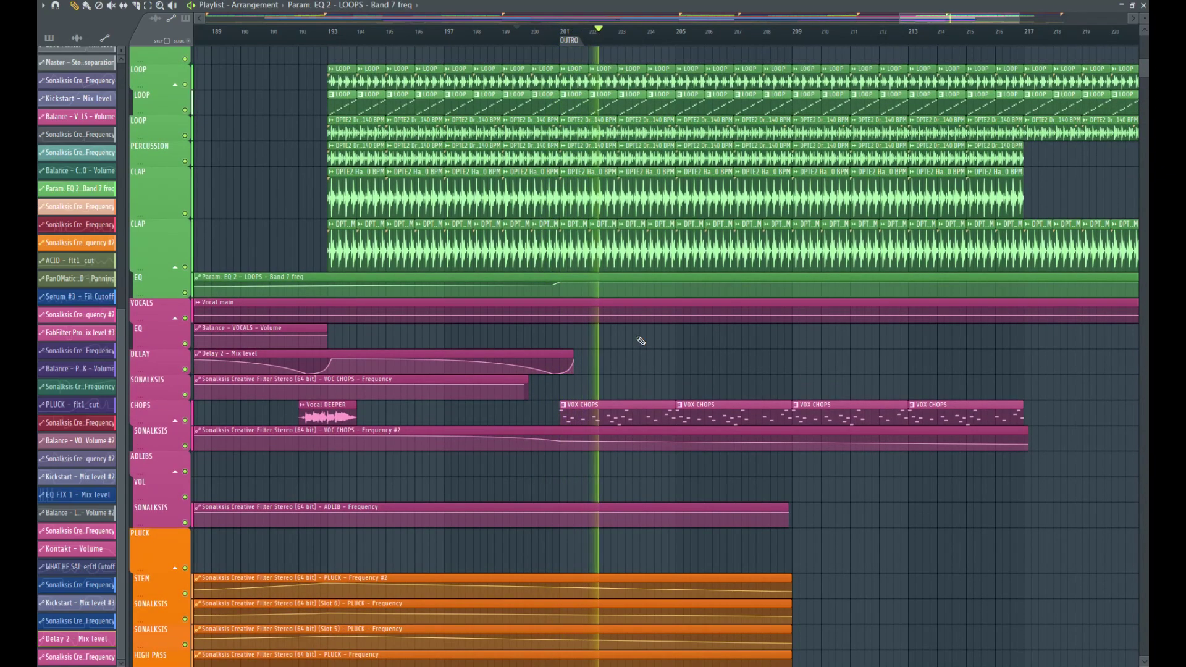
{"action": "key", "text": "space"}
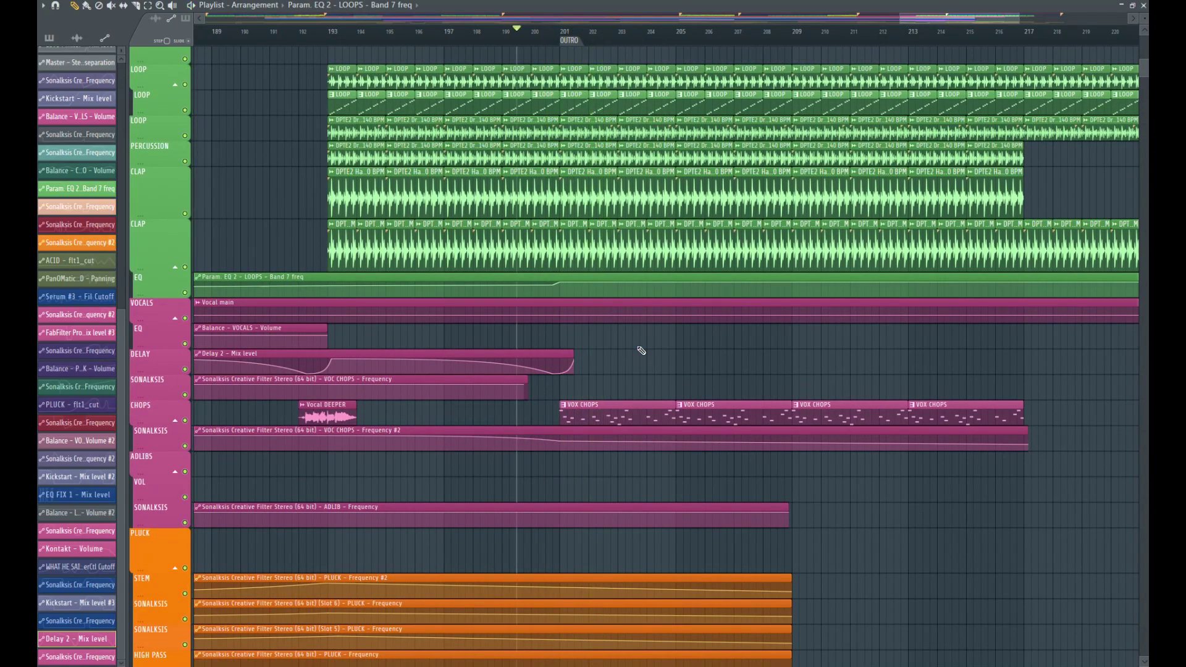
Step: Shorten the last PADS and CHOIR clips to end at the OUTRO marker at bar 201 and audition the outro
{"action": "scroll", "coordinate": [641, 350], "scroll_direction": "up", "scroll_amount": 1}
{"action": "scroll", "coordinate": [585, 113], "scroll_direction": "down", "scroll_amount": 6}
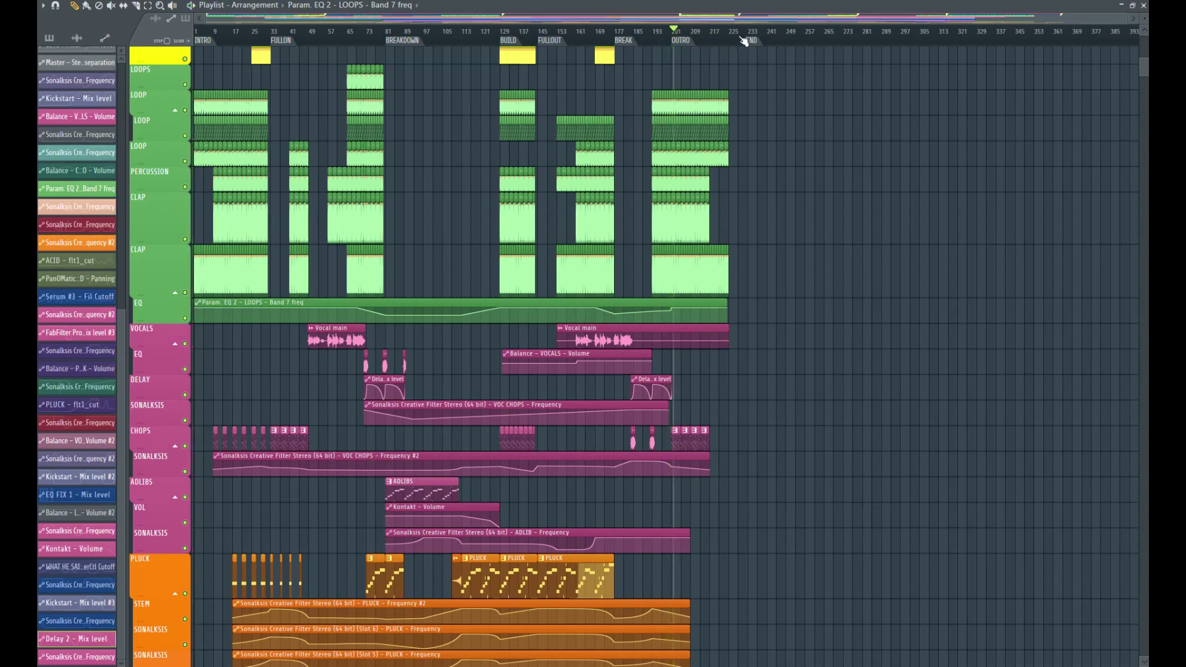
{"action": "scroll", "coordinate": [724, 442], "scroll_direction": "down", "scroll_amount": 10}
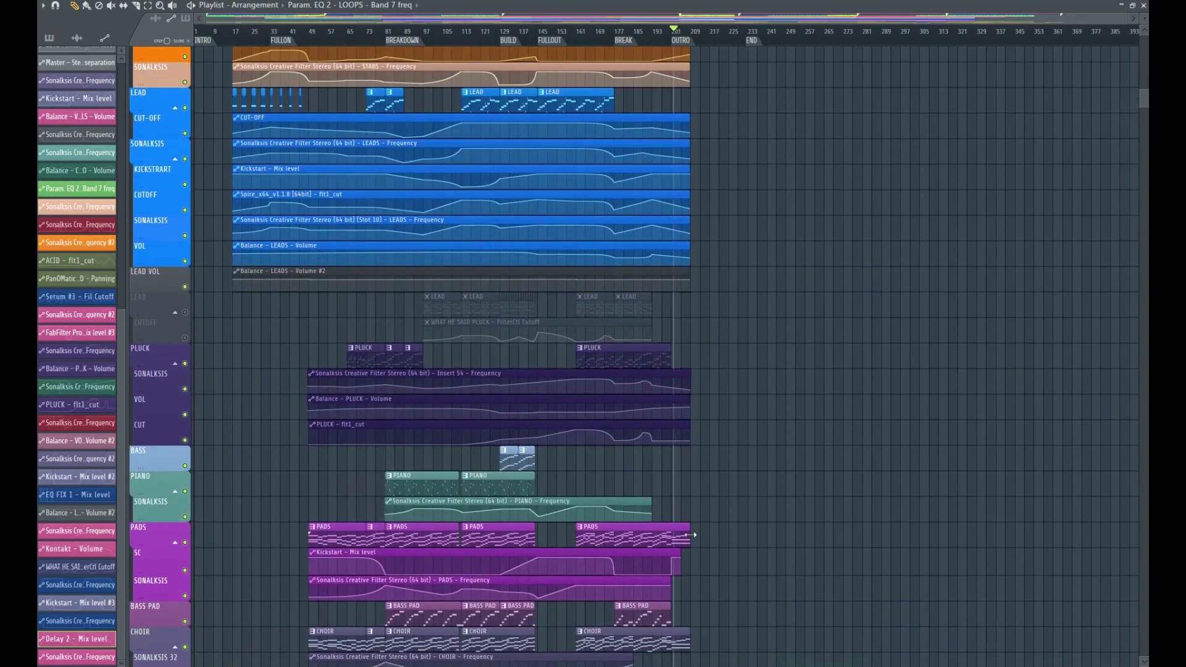
{"action": "left_click_drag", "start_coordinate": [689, 636], "coordinate": [676, 637]}
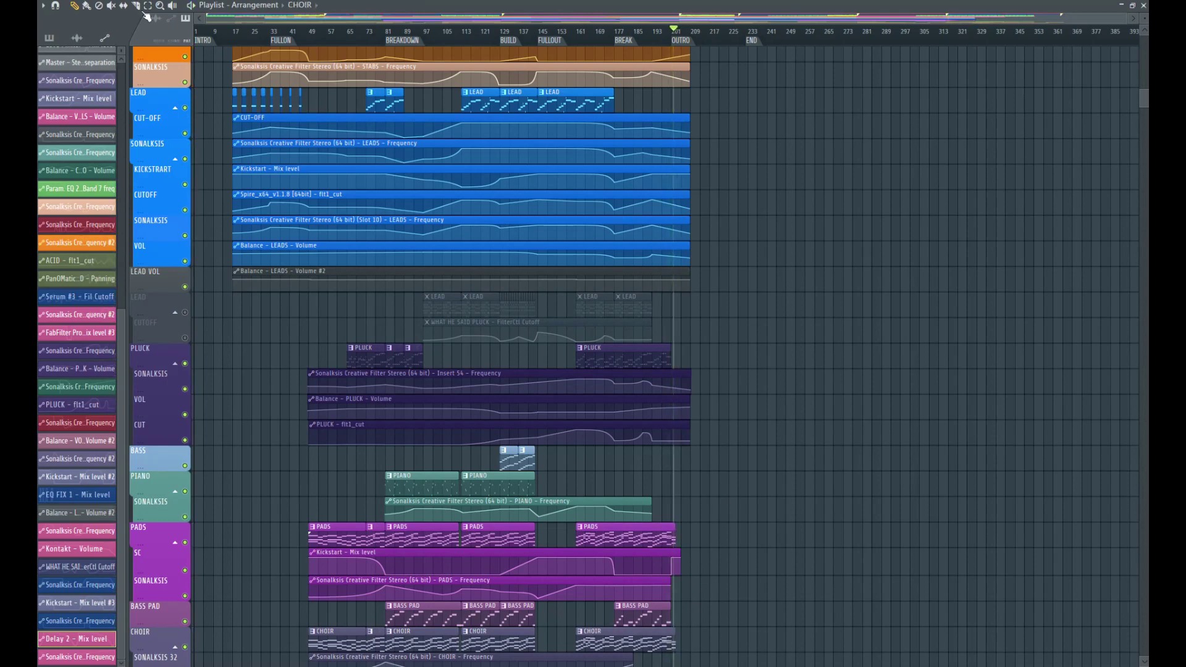
{"action": "left_click_drag", "start_coordinate": [769, 446], "coordinate": [615, 660]}
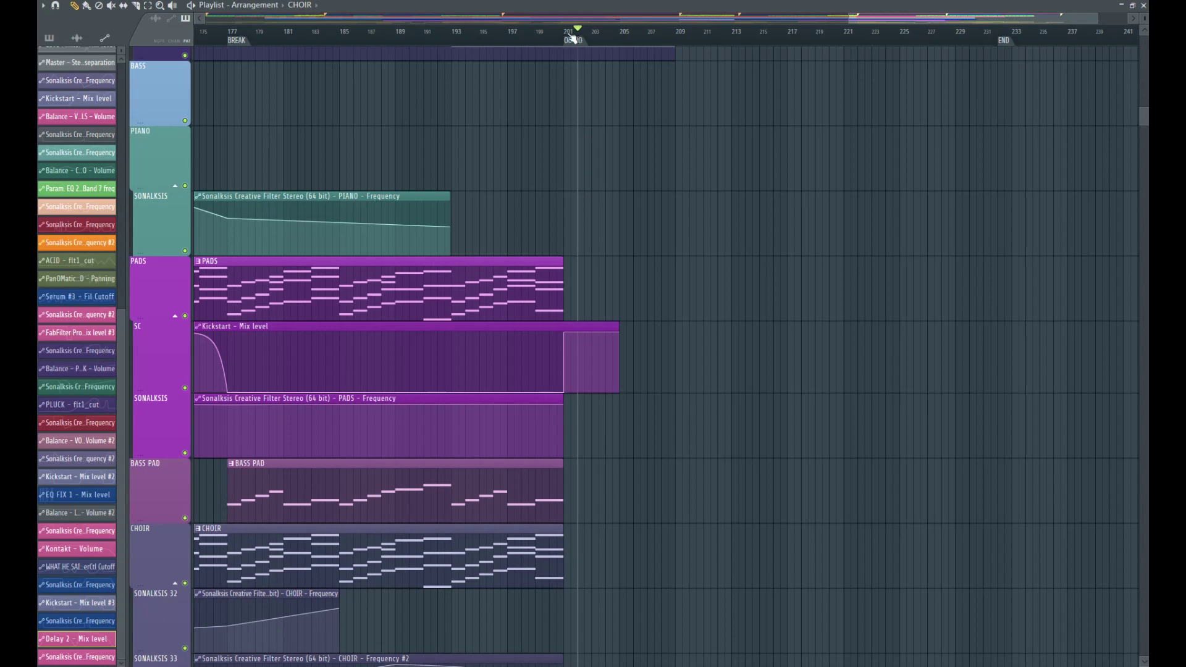
{"action": "key", "text": "space"}
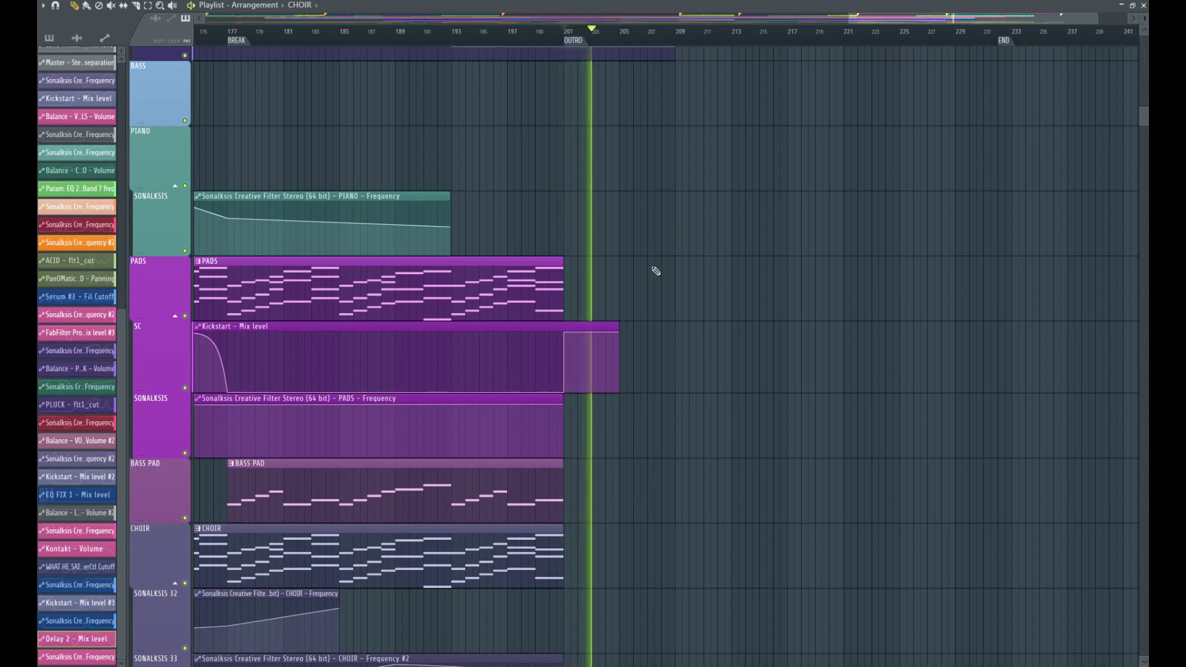
Step: Shorten the PADS Kickstart Mix level clip to end at the OUTRO marker at bar 201 and audition the outro
{"action": "left_click_drag", "start_coordinate": [617, 326], "coordinate": [563, 326]}
{"action": "key", "text": "space"}
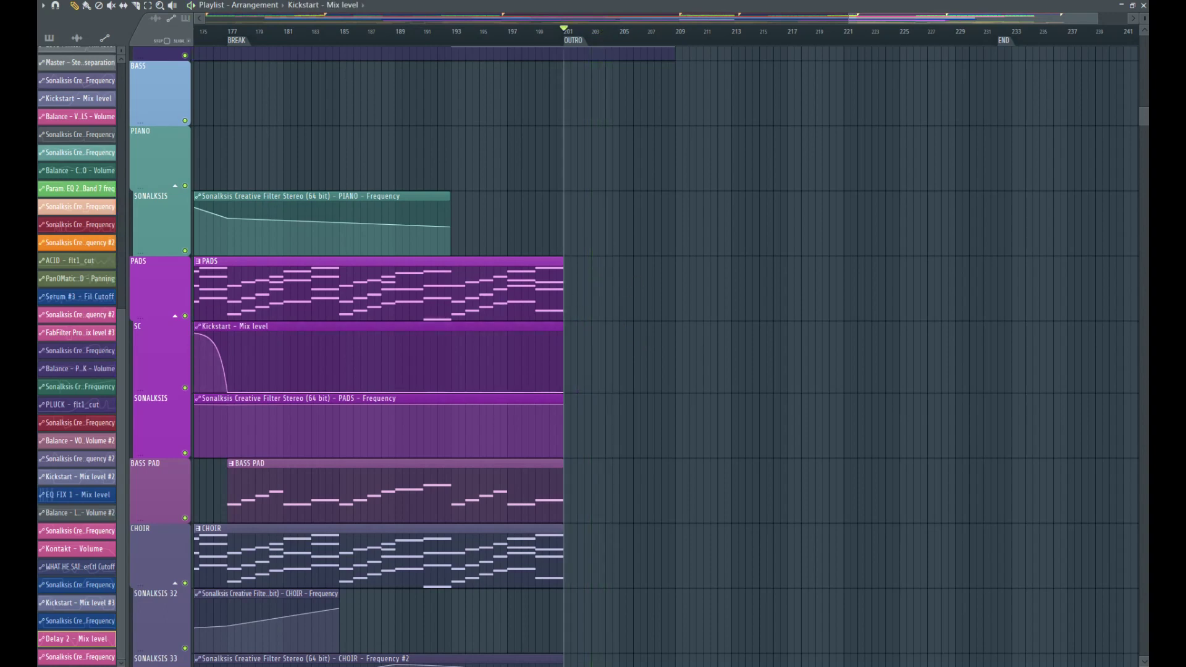
{"action": "key", "text": "space"}
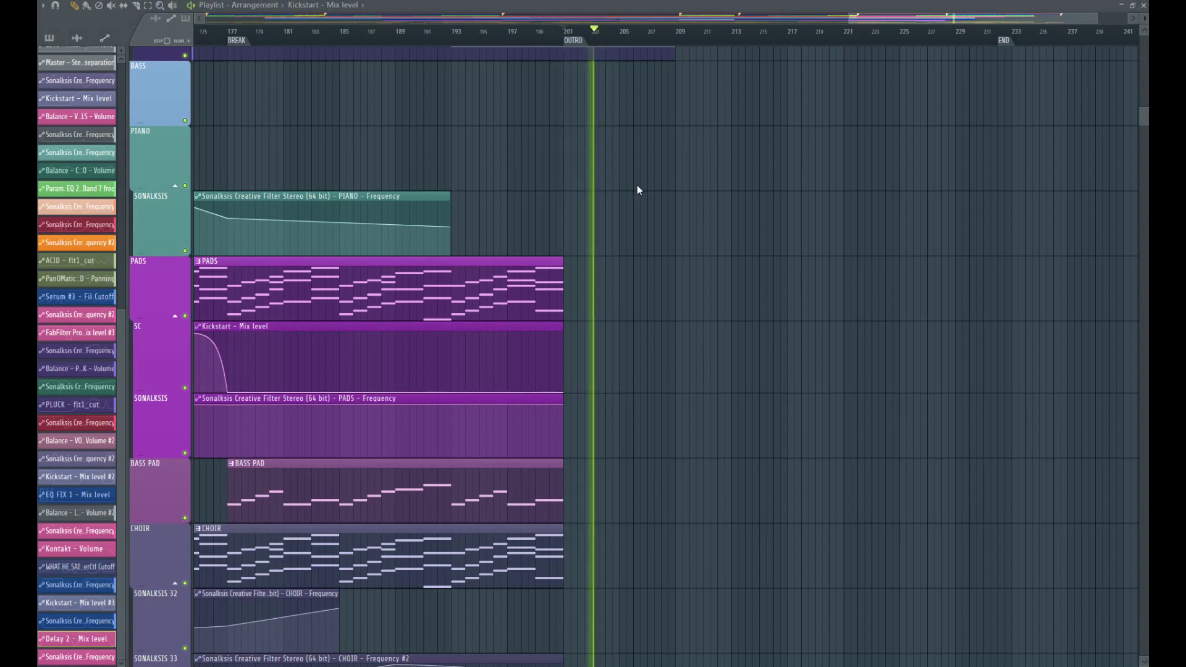
Step: Extend the BASS Frequency automation clip to the end of the outro bass clips near bar 216 and audition the gap before bar 217
{"action": "left_click", "coordinate": [161, 6]}
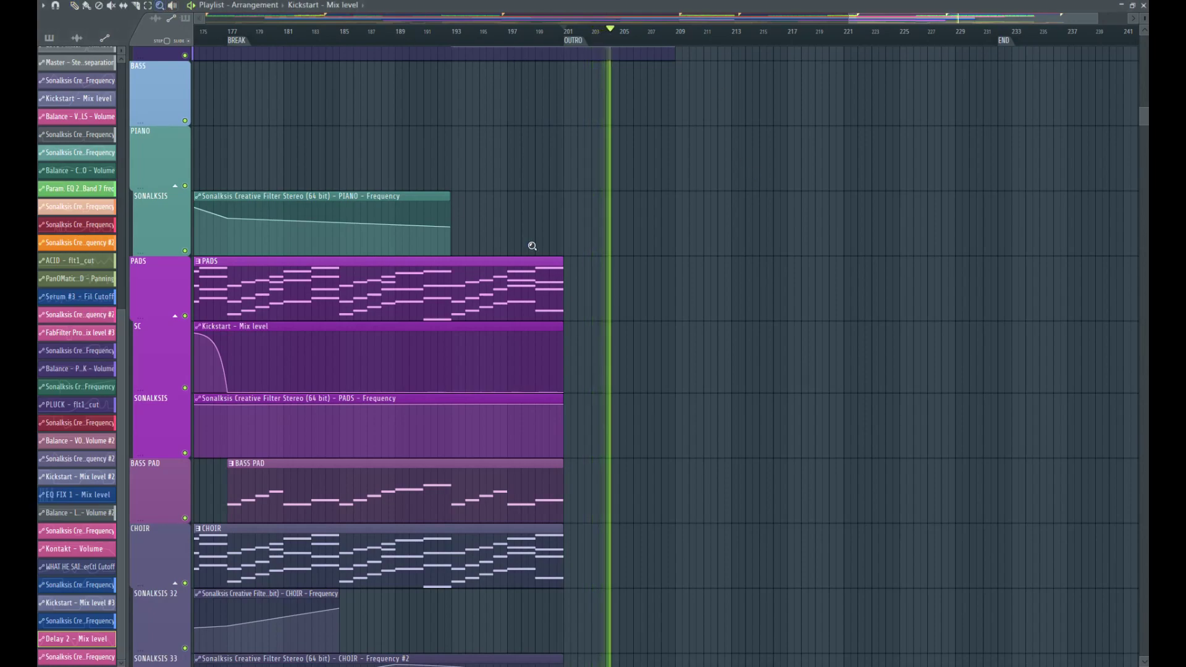
{"action": "right_click", "coordinate": [532, 246]}
{"action": "left_click_drag", "start_coordinate": [1098, 264], "coordinate": [980, 23]}
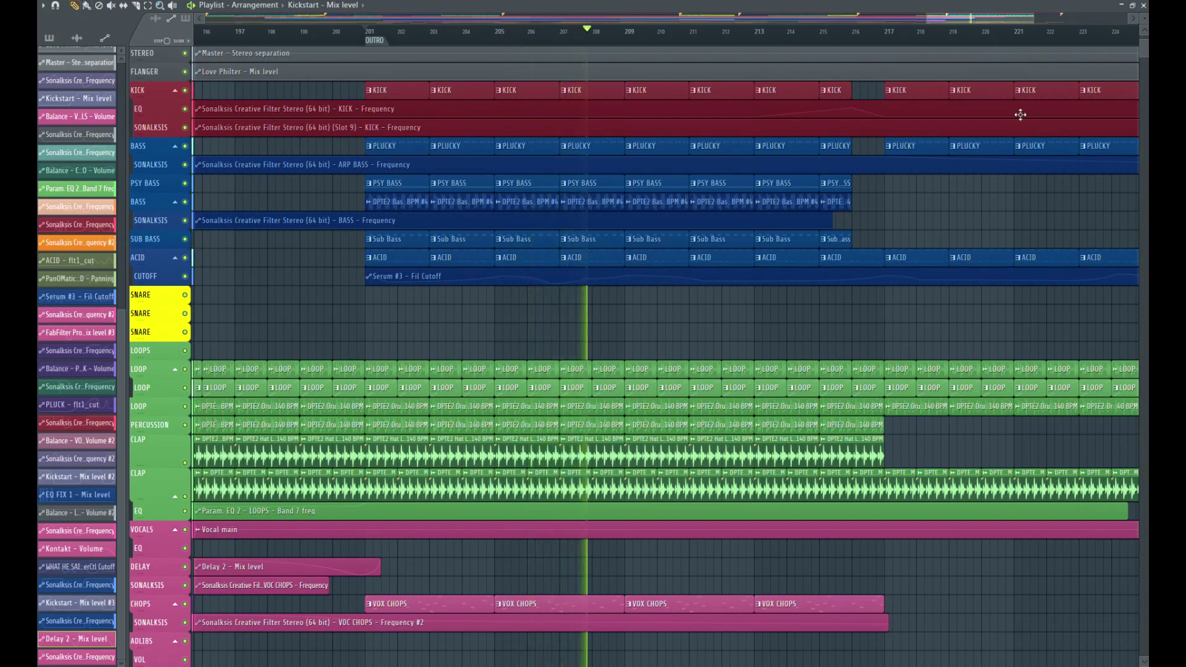
{"action": "left_click_drag", "start_coordinate": [1144, 18], "coordinate": [1144, 45]}
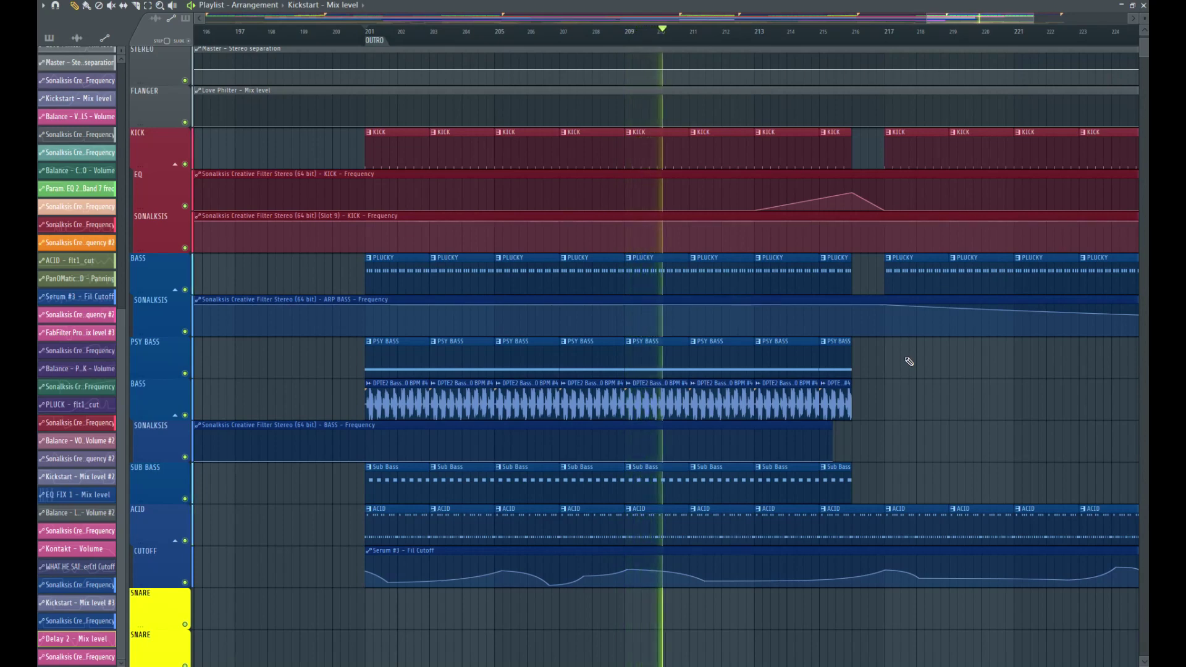
{"action": "left_click_drag", "start_coordinate": [831, 427], "coordinate": [857, 427]}
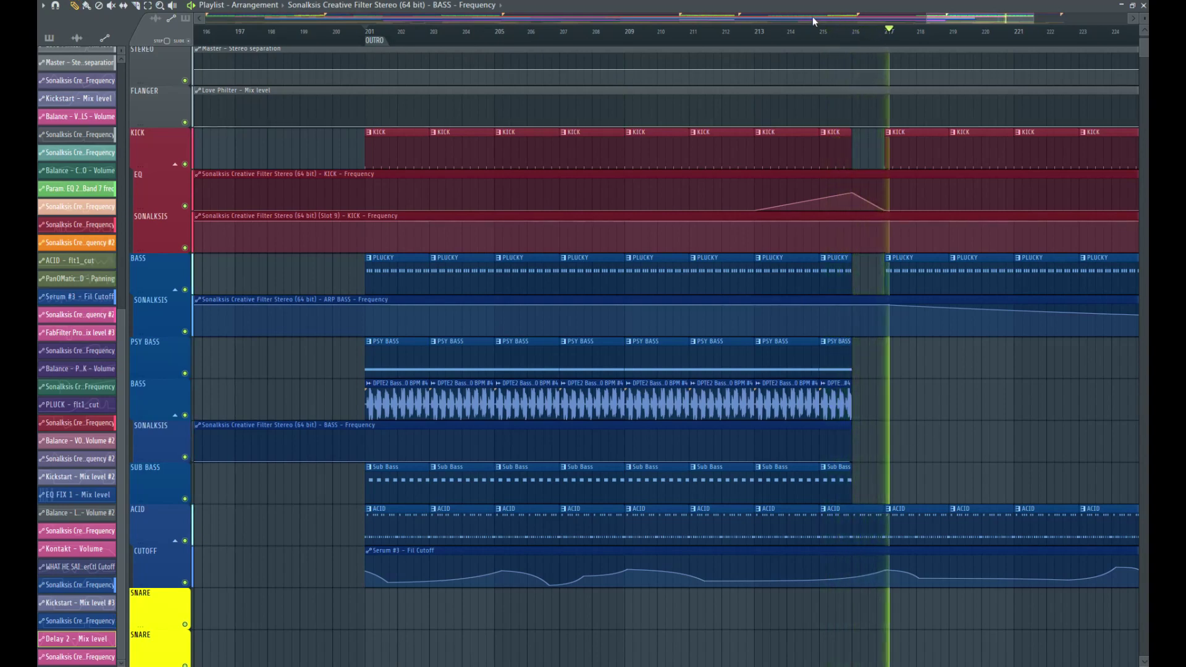
{"action": "key", "text": "space"}
Step: Copy the outro BASS audio clips so the duplicates start at bar 217, and clear the selection
{"action": "left_click_drag", "start_coordinate": [950, 21], "coordinate": [959, 22]}
{"action": "left_click_drag", "start_coordinate": [1144, 19], "coordinate": [1145, 55]}
{"action": "scroll", "coordinate": [840, 366], "scroll_direction": "down", "scroll_amount": 3}
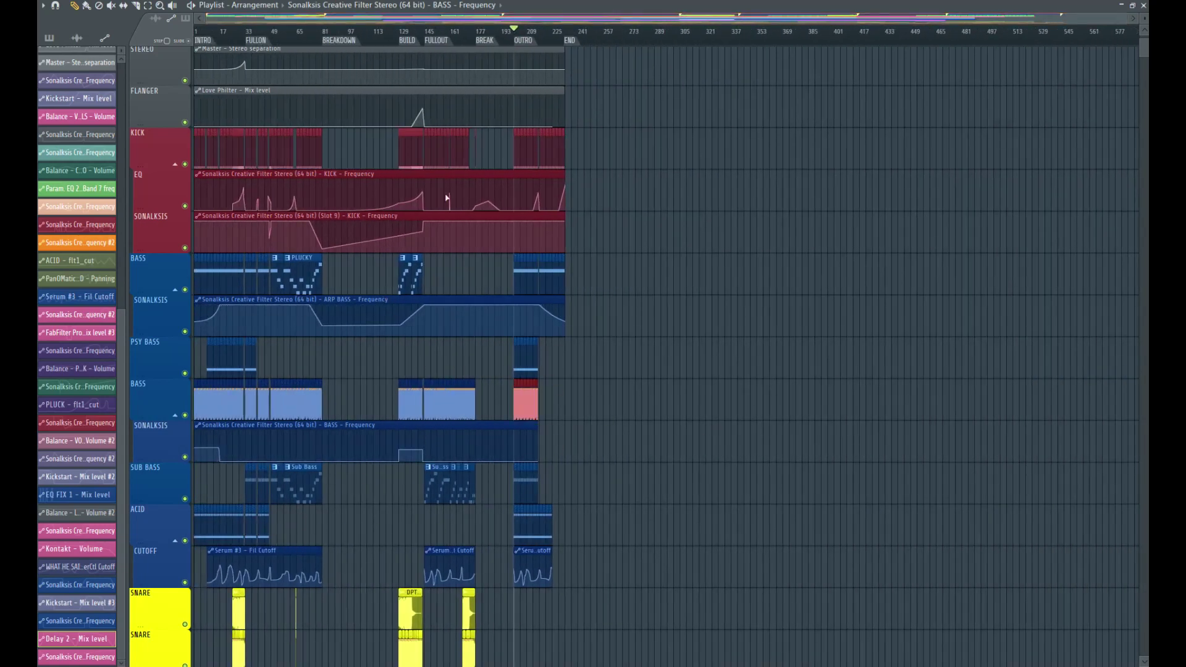
{"action": "left_click_drag", "start_coordinate": [584, 460], "coordinate": [506, 254]}
{"action": "left_click", "coordinate": [555, 41]}
{"action": "left_click_drag", "start_coordinate": [460, 460], "coordinate": [775, 459]}
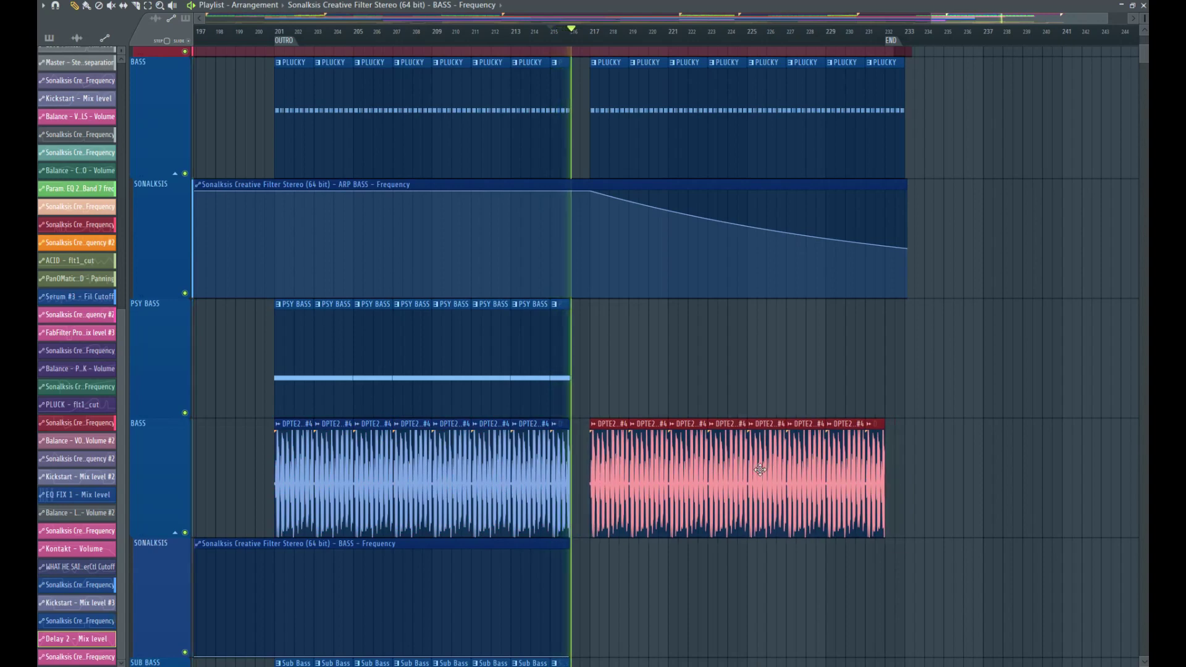
{"action": "scroll", "coordinate": [854, 454], "scroll_direction": "down", "scroll_amount": 2}
{"action": "key", "text": "ctrl+d"}
Step: Extend the BASS Frequency automation clip to about bar 233 and add an automation point at bar 217
{"action": "left_click_drag", "start_coordinate": [568, 317], "coordinate": [900, 328]}
{"action": "key", "text": "space"}
{"action": "right_click", "coordinate": [590, 382]}
Step: Copy the value of the first BASS Frequency point onto the new bar 217 point and the clip's end point, and play the outro
{"action": "scroll", "coordinate": [641, 378], "scroll_direction": "down", "scroll_amount": 10}
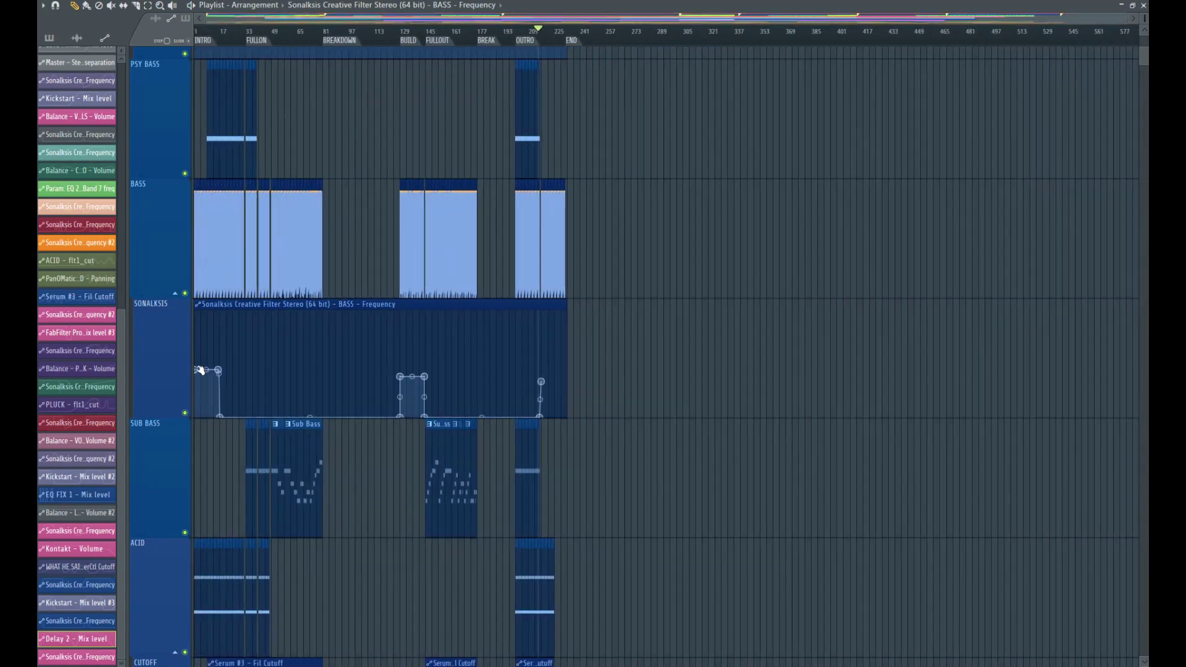
{"action": "right_click", "coordinate": [197, 370]}
{"action": "left_click", "coordinate": [220, 556]}
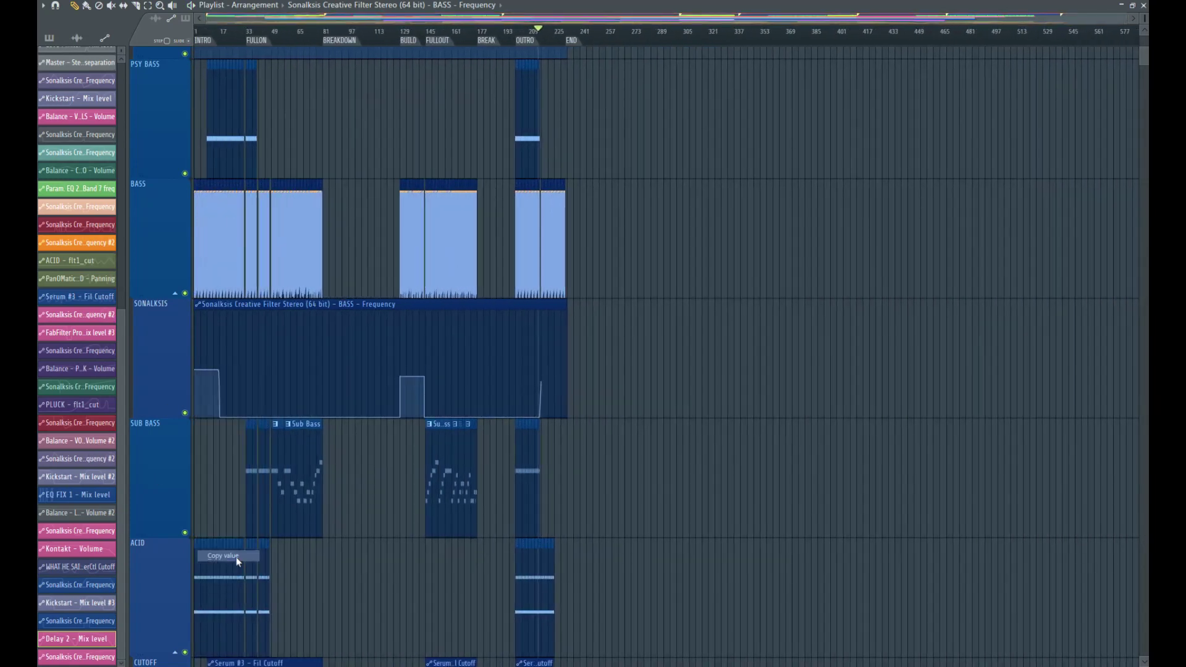
{"action": "right_click", "coordinate": [542, 383]}
{"action": "left_click", "coordinate": [570, 579]}
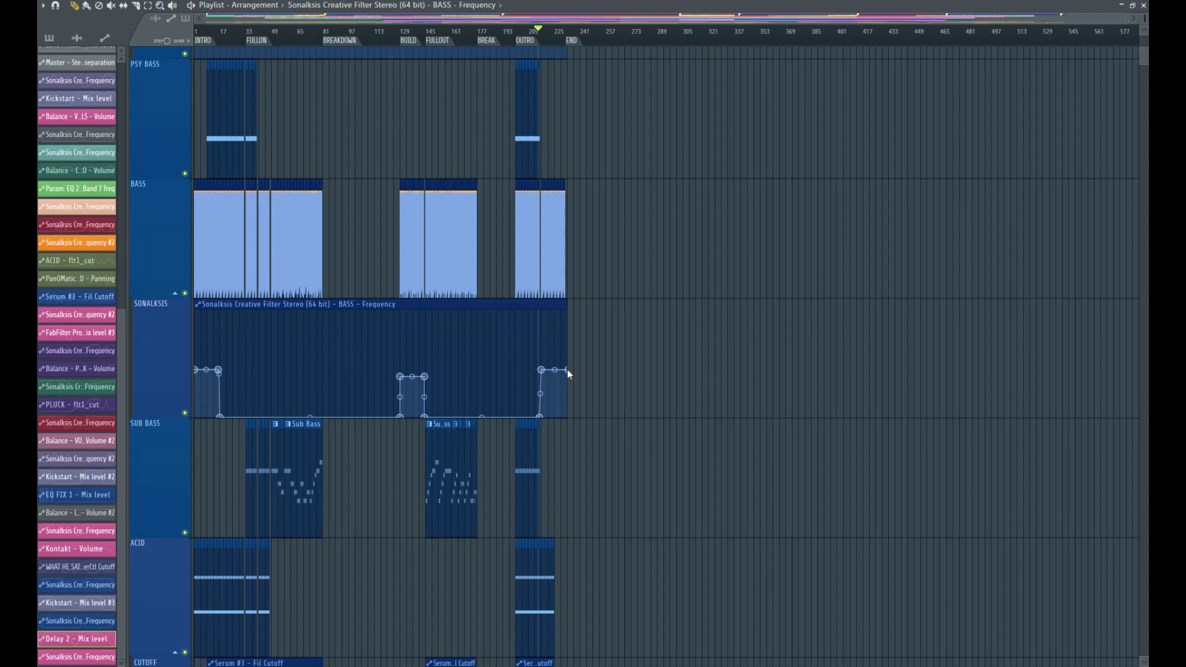
{"action": "right_click", "coordinate": [567, 369]}
{"action": "left_click", "coordinate": [584, 563]}
{"action": "key", "text": "space"}
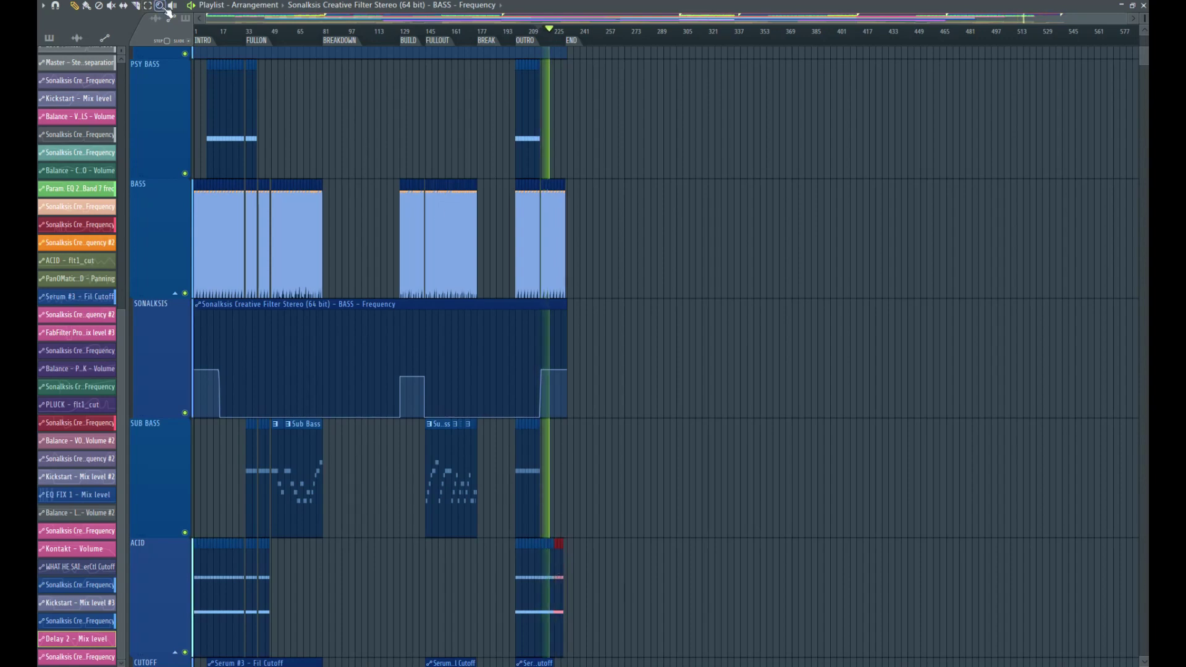
Step: Continue the outro ACID pattern clips to bar 233 and extend the Serum #3 Fil Cutoff clip to about the same point
{"action": "left_click_drag", "start_coordinate": [593, 614], "coordinate": [548, 484]}
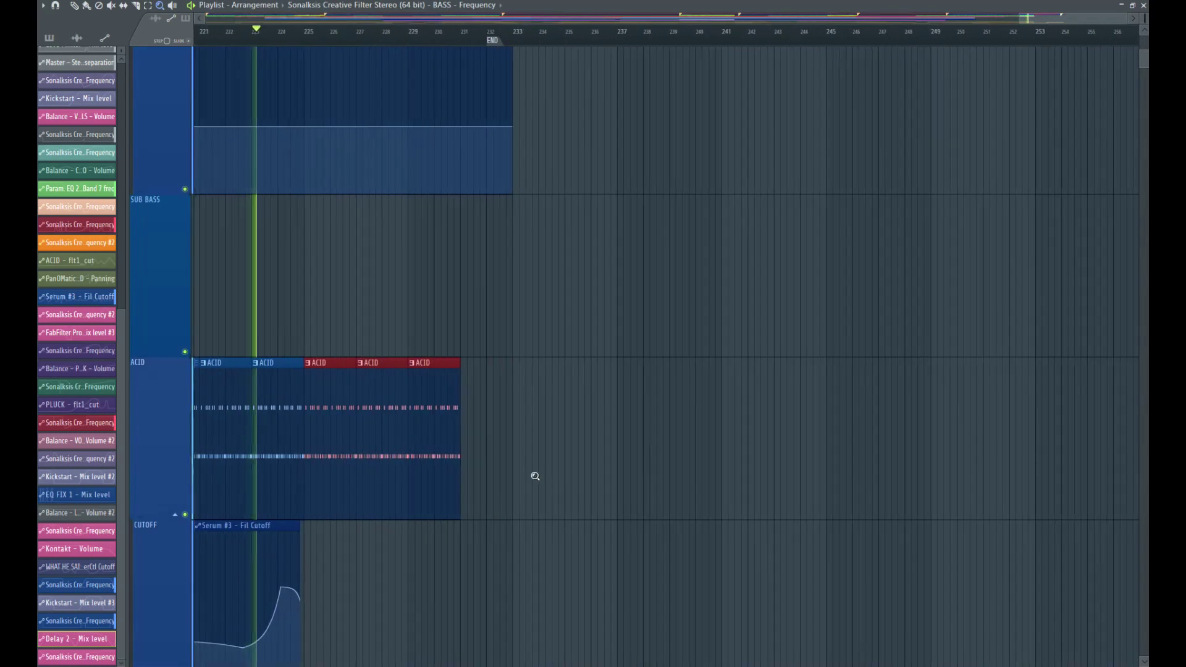
{"action": "left_click", "coordinate": [72, 9]}
{"action": "key", "text": "ctrl+d"}
{"action": "key", "text": "space"}
{"action": "left_click_drag", "start_coordinate": [434, 380], "coordinate": [502, 379]}
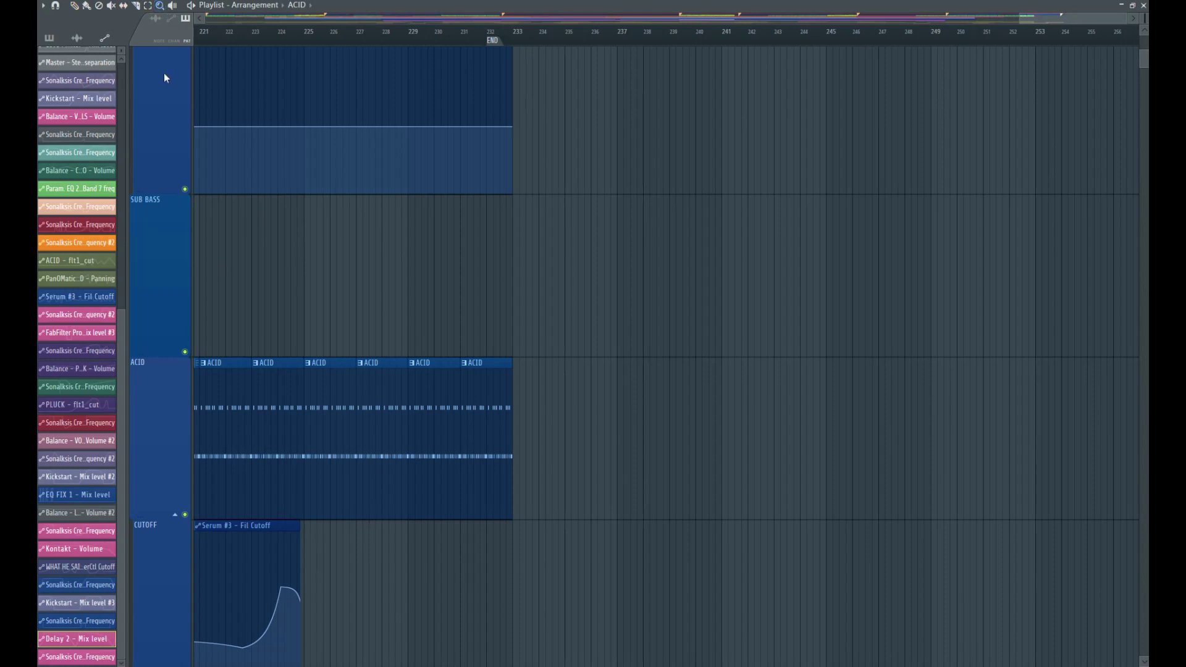
{"action": "left_click_drag", "start_coordinate": [299, 525], "coordinate": [510, 546]}
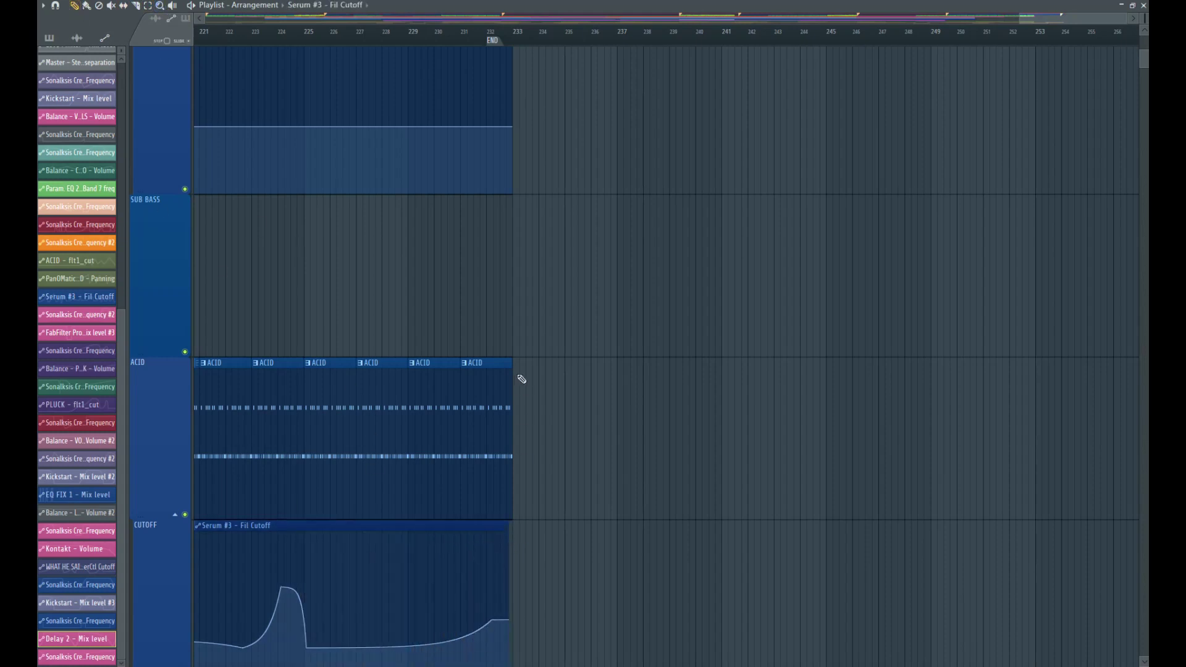
Step: Move the outro DPTE Uplifter - 014 clip to start at bar 217 and audition from the OUTRO marker
{"action": "scroll", "coordinate": [522, 379], "scroll_direction": "down", "scroll_amount": 5}
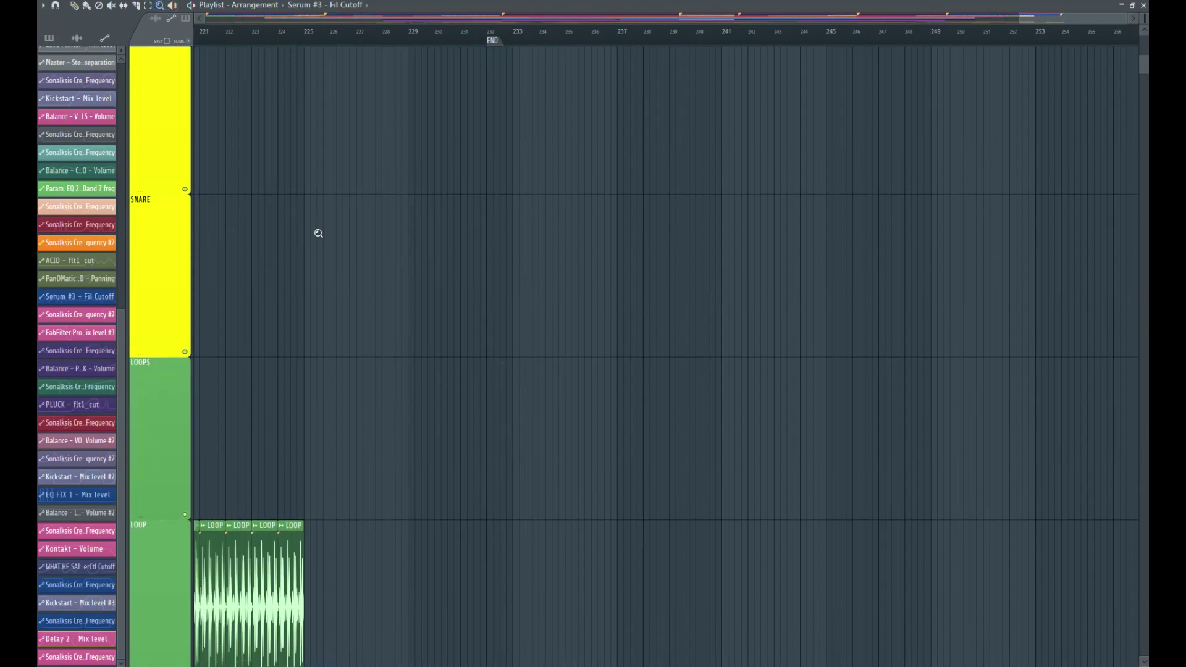
{"action": "right_click", "coordinate": [318, 232]}
{"action": "left_click_drag", "start_coordinate": [966, 596], "coordinate": [1132, 663]}
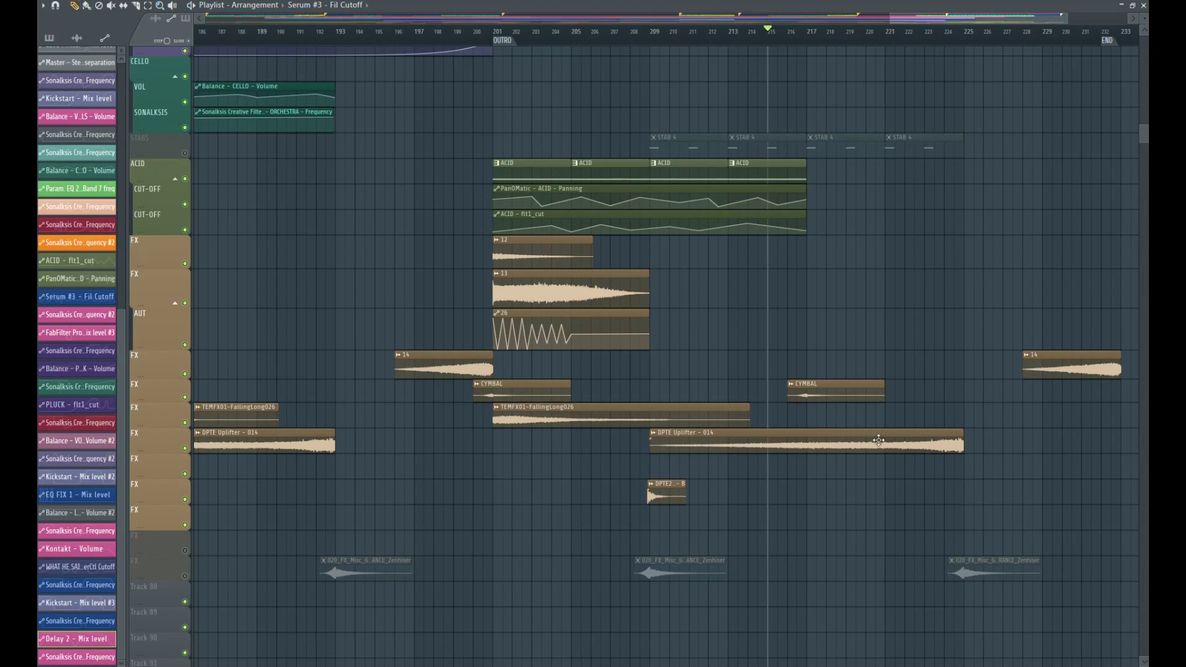
{"action": "left_click_drag", "start_coordinate": [879, 439], "coordinate": [1015, 440]}
{"action": "left_click", "coordinate": [1035, 429]}
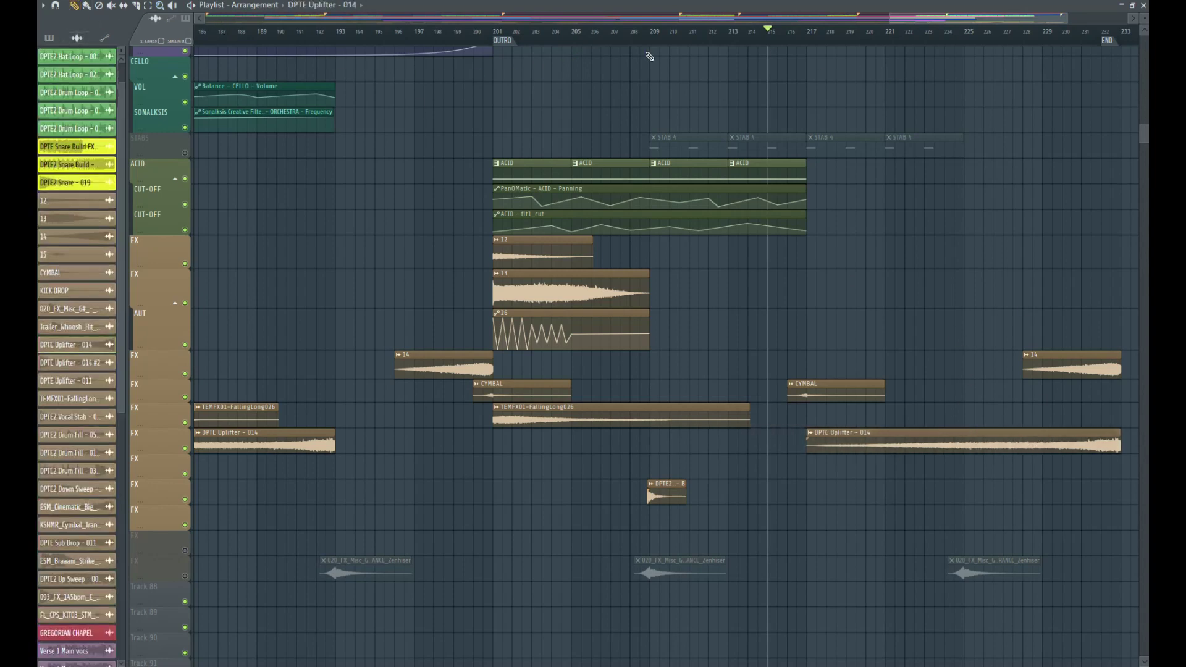
{"action": "key", "text": "space"}
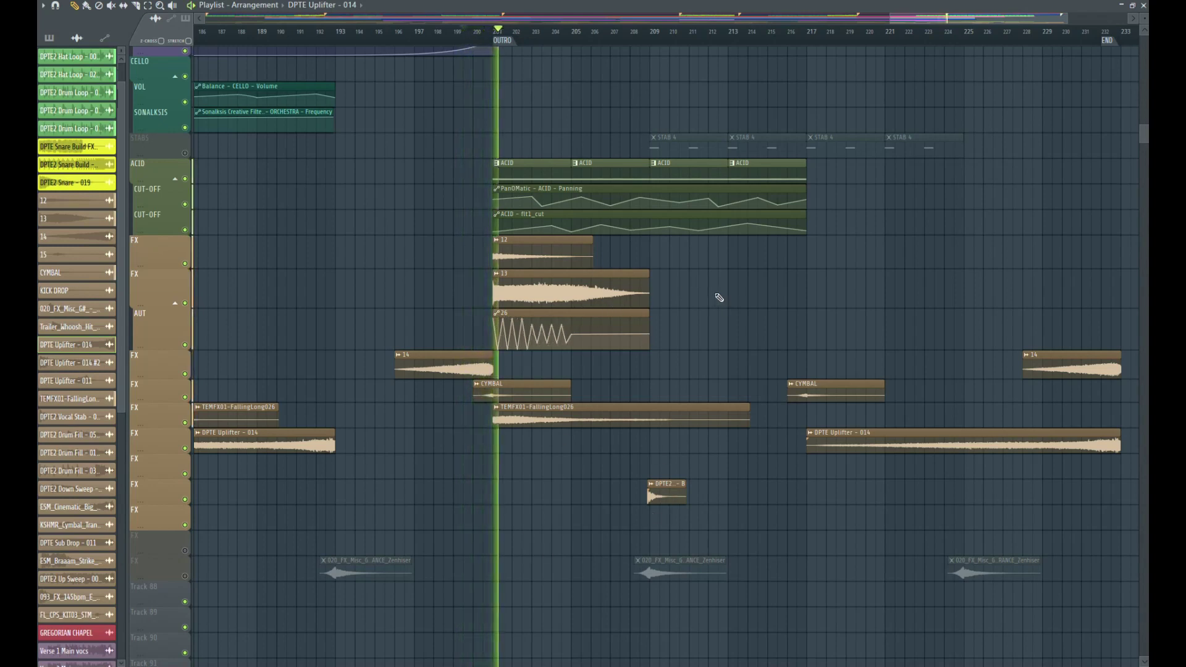
Step: Move the DPTE2 Vocal Stab clip from bar 209 to the OUTRO marker at bar 201 and audition it
{"action": "scroll", "coordinate": [747, 269], "scroll_direction": "up", "scroll_amount": 4}
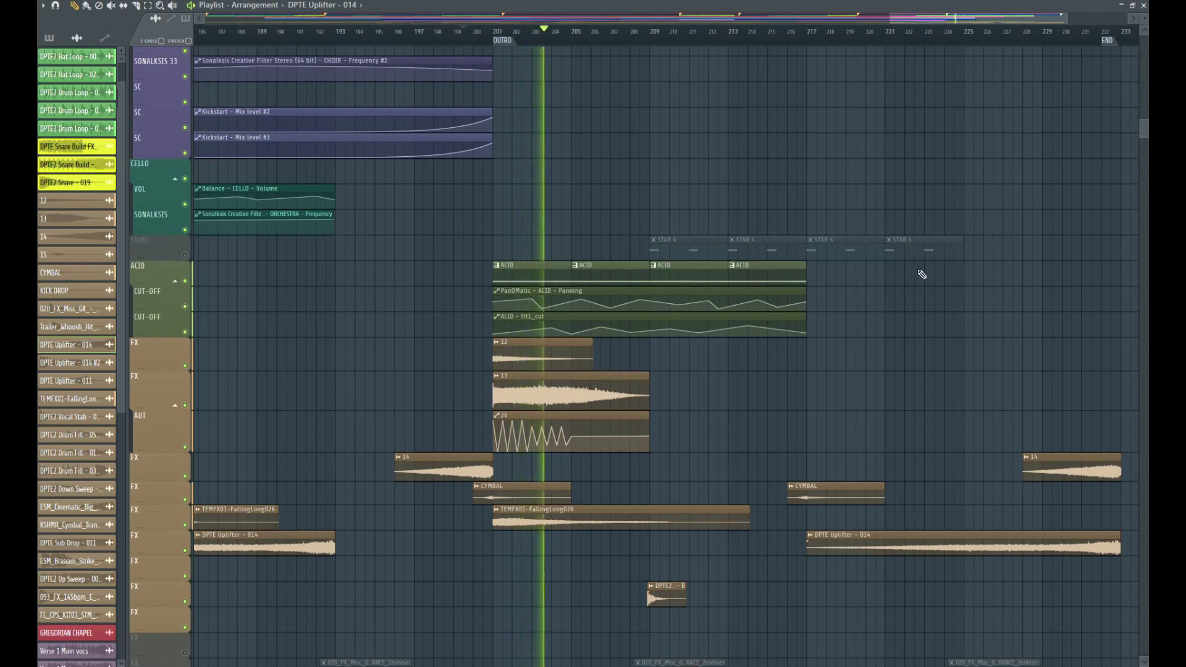
{"action": "left_click_drag", "start_coordinate": [977, 19], "coordinate": [972, 18]}
{"action": "scroll", "coordinate": [625, 338], "scroll_direction": "down", "scroll_amount": 2}
{"action": "scroll", "coordinate": [643, 341], "scroll_direction": "down", "scroll_amount": 5}
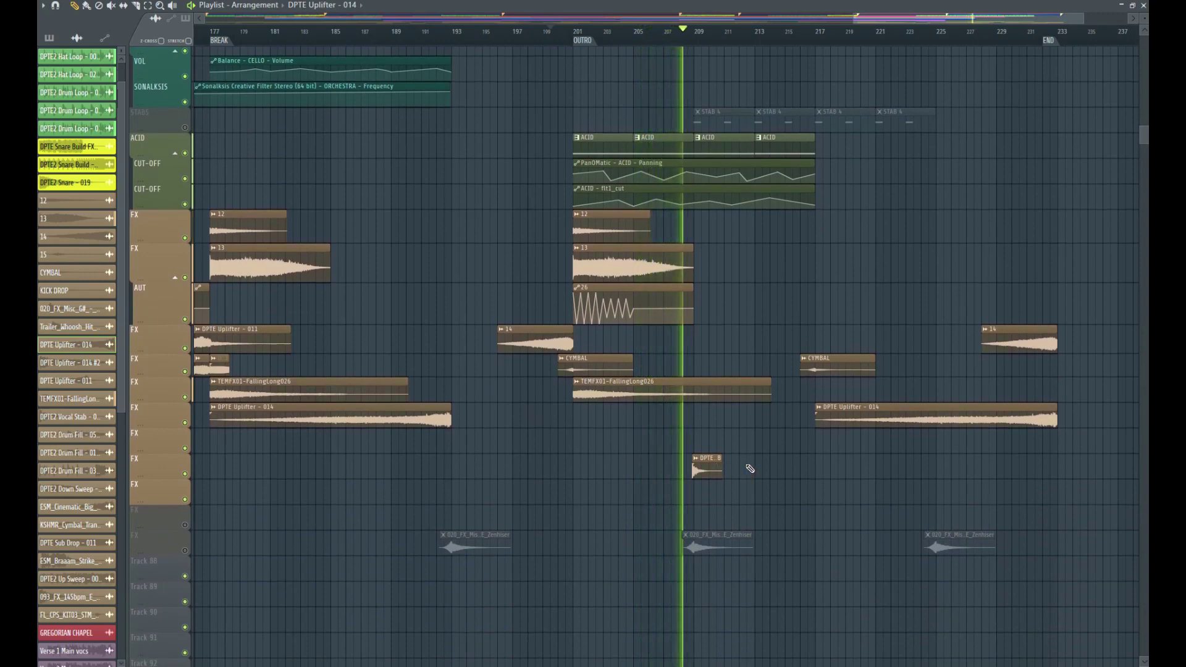
{"action": "key", "text": "space"}
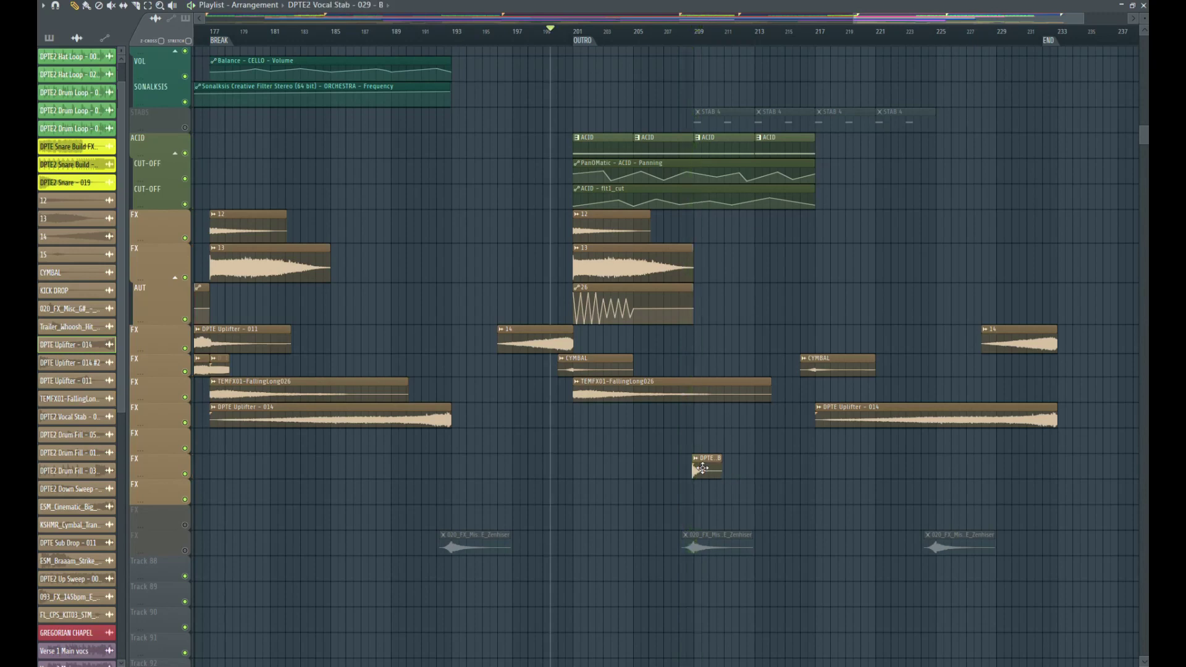
{"action": "left_click", "coordinate": [710, 470]}
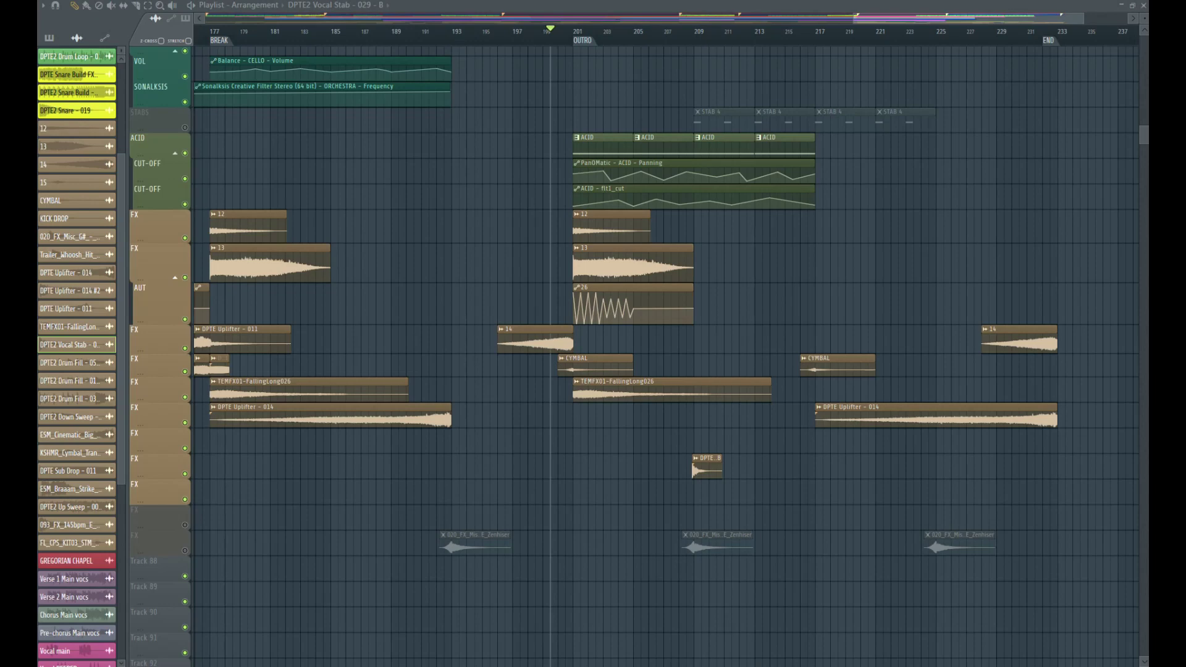
{"action": "key", "text": "space"}
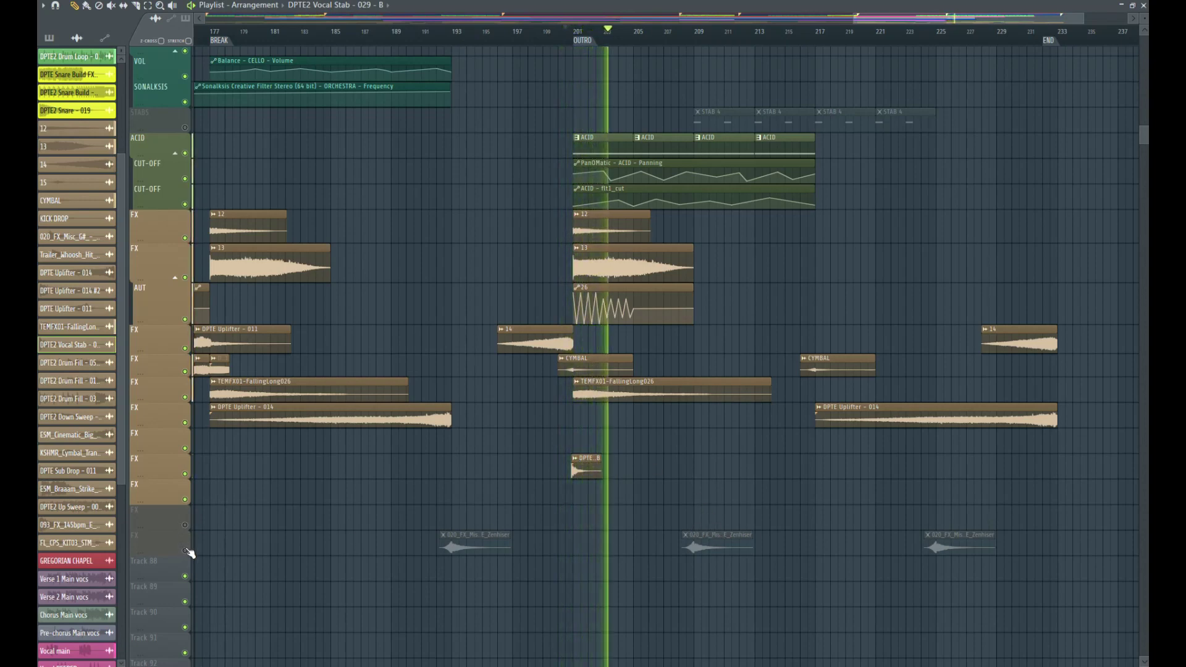
Step: Unmute the FX track holding the 020_FX_Misc clips and move it up above the muted FX track
{"action": "scroll", "coordinate": [275, 547], "scroll_direction": "down", "scroll_amount": 8}
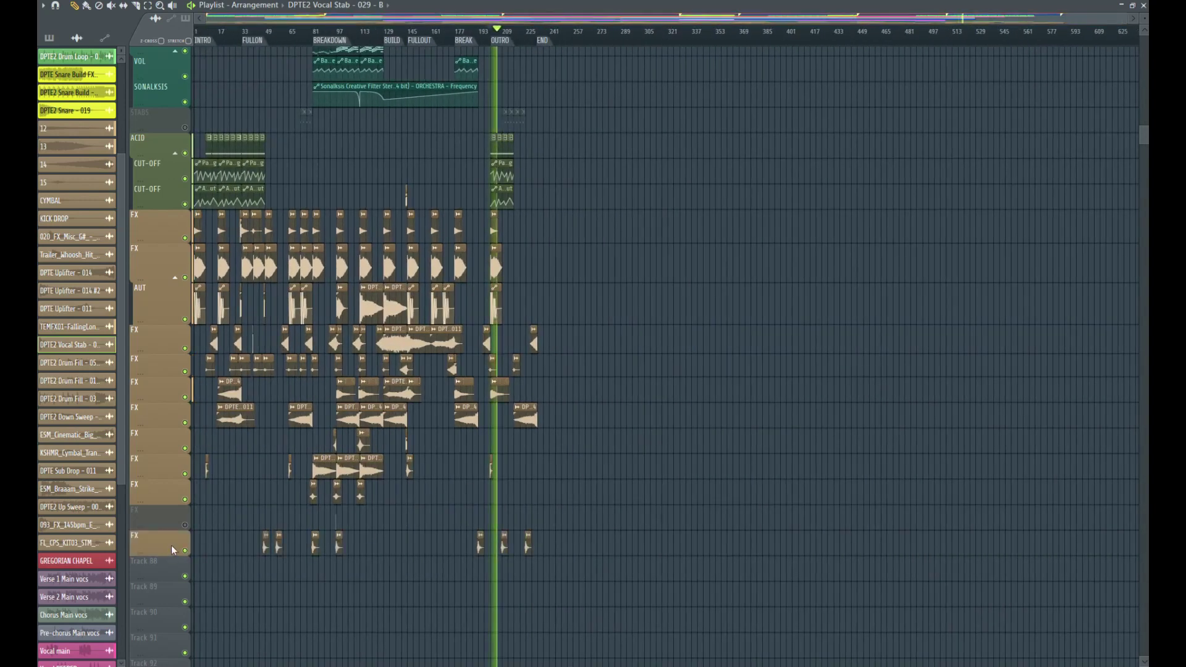
{"action": "left_click_drag", "start_coordinate": [173, 550], "coordinate": [173, 522]}
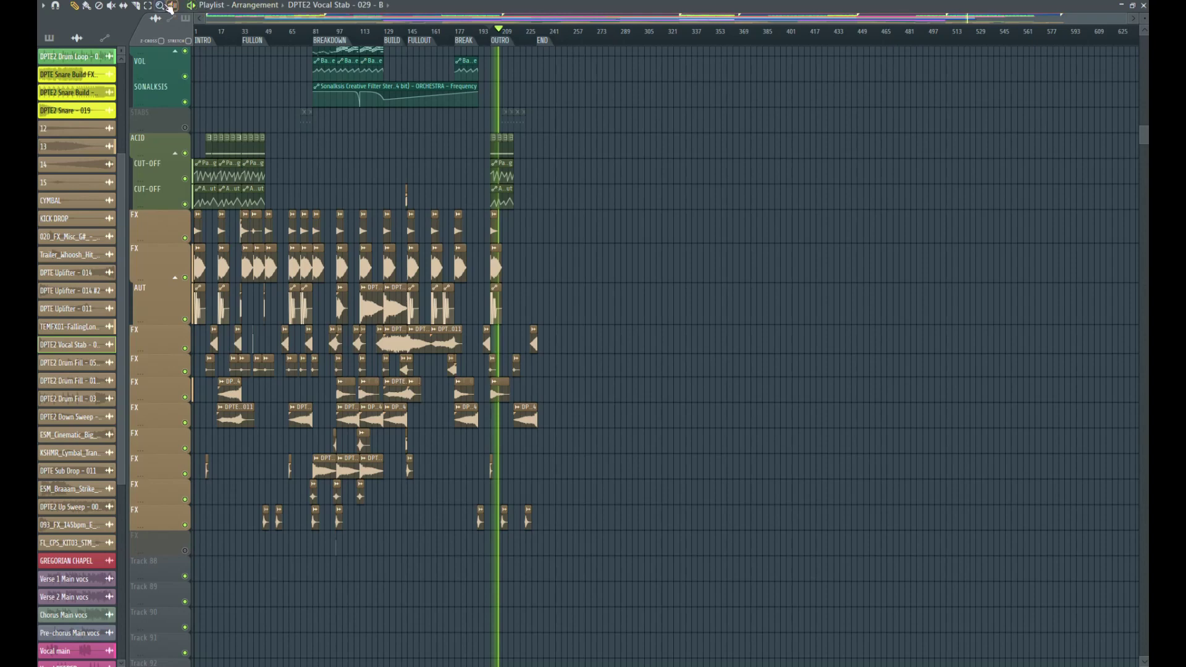
{"action": "left_click_drag", "start_coordinate": [482, 472], "coordinate": [482, 471]}
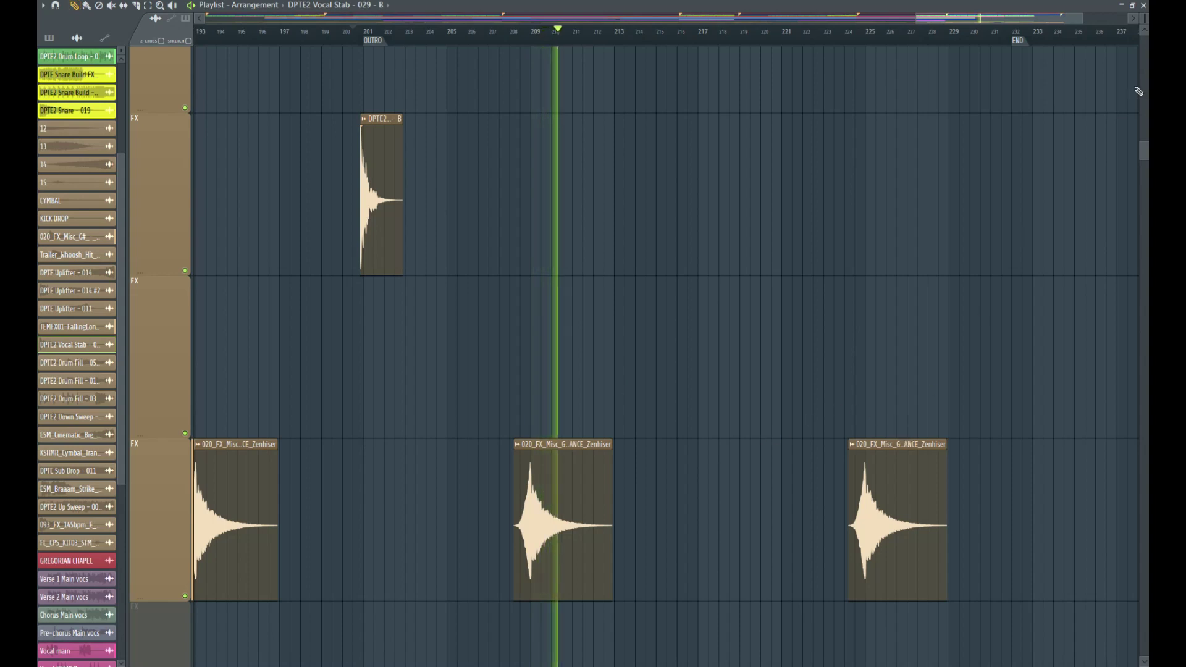
Step: Copy FX clip 14 to end at bar 217 and the DPTE2 Vocal Stab clip to about bar 217
{"action": "left_click_drag", "start_coordinate": [1144, 19], "coordinate": [1144, 51]}
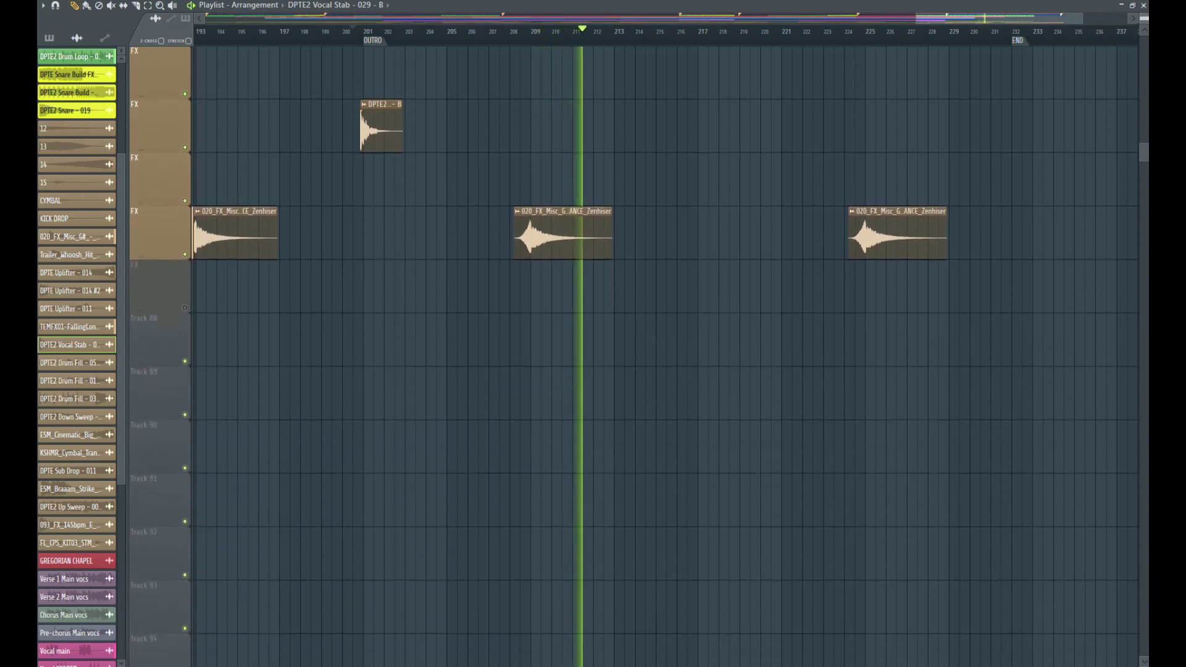
{"action": "scroll", "coordinate": [881, 199], "scroll_direction": "up", "scroll_amount": 5}
{"action": "scroll", "coordinate": [737, 341], "scroll_direction": "up", "scroll_amount": 2}
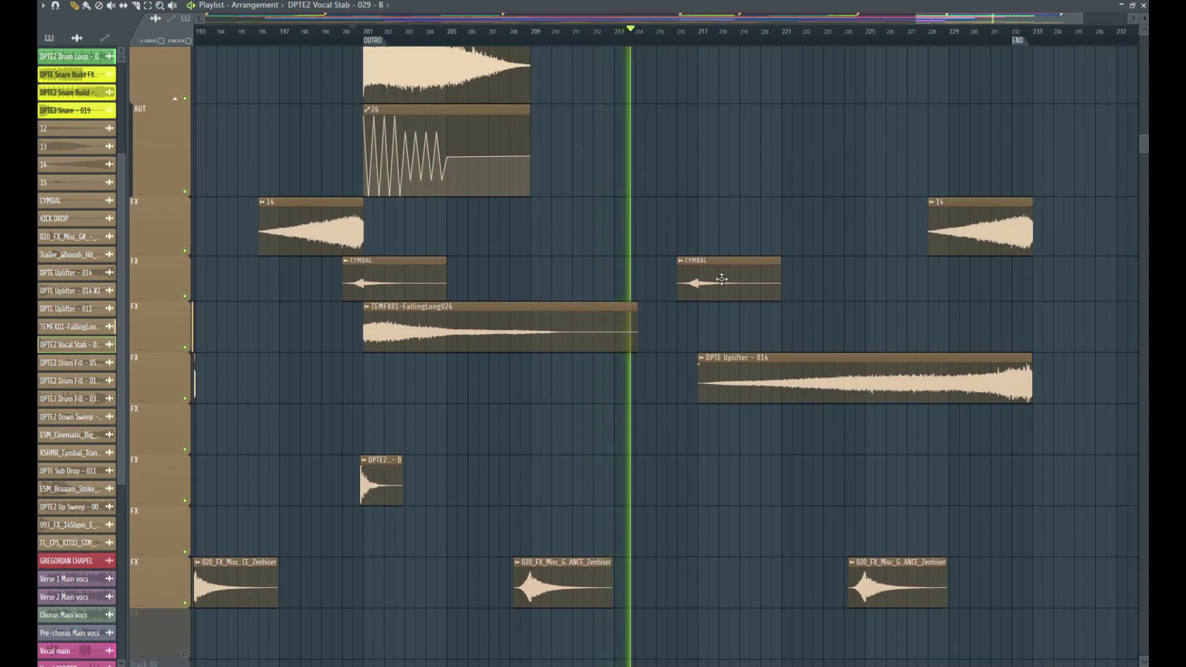
{"action": "left_click_drag", "start_coordinate": [631, 231], "coordinate": [659, 231]}
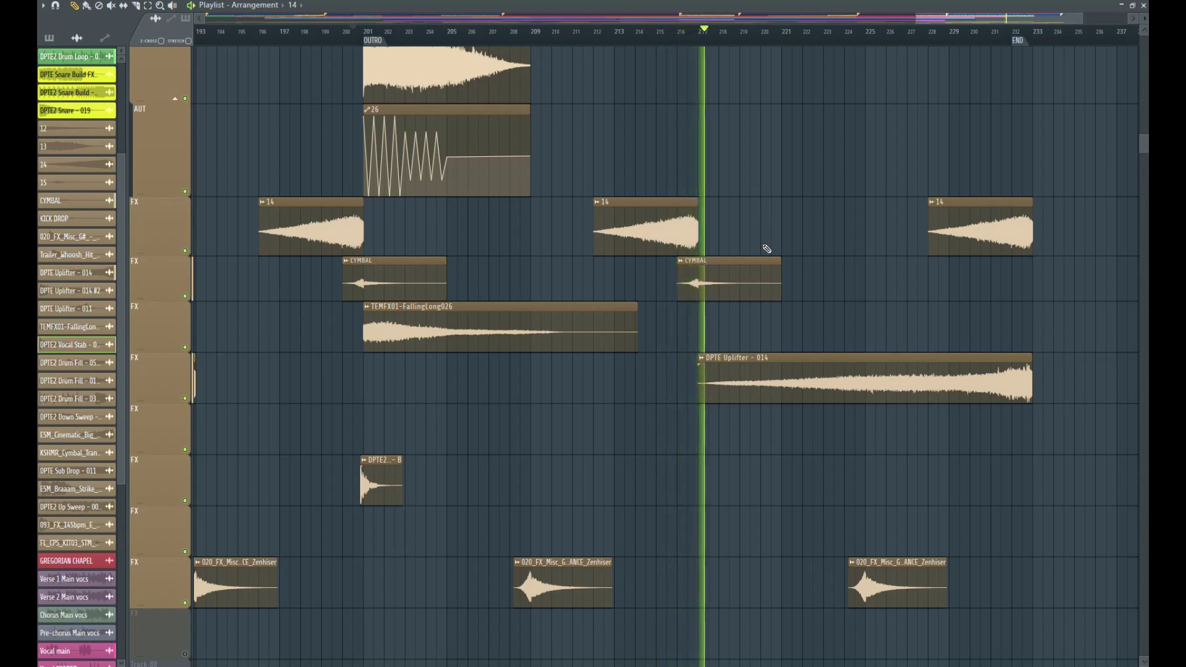
{"action": "left_click_drag", "start_coordinate": [379, 477], "coordinate": [711, 449]}
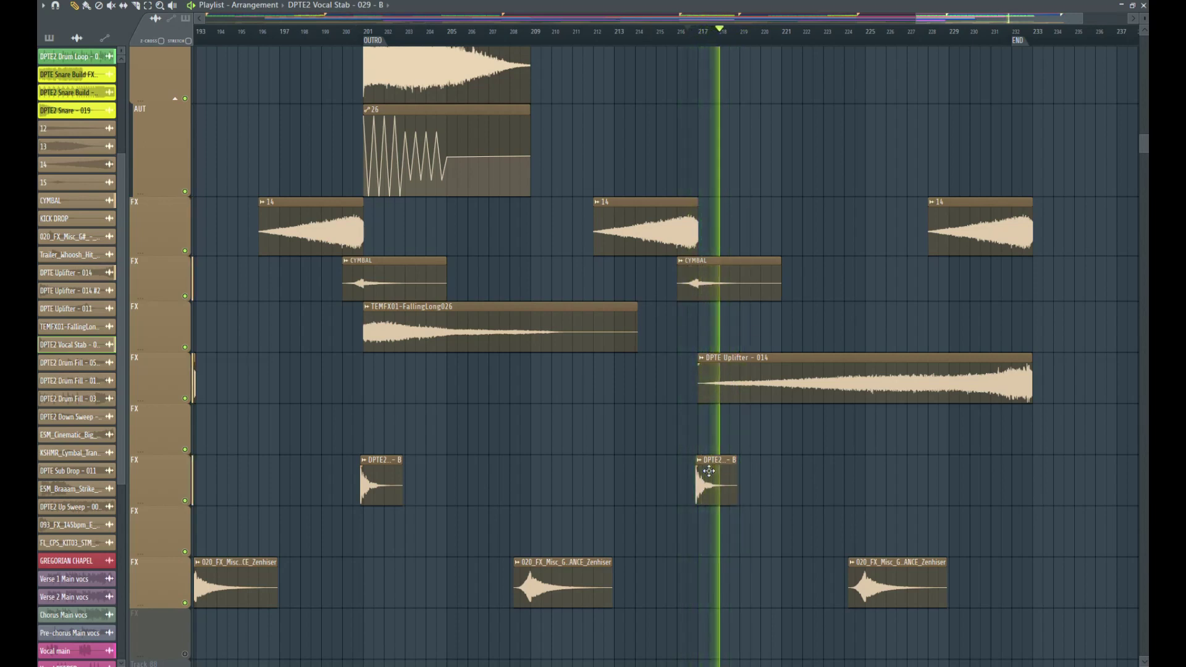
Step: Copy FX clip 12 to bar 217 and audition the outro from there
{"action": "scroll", "coordinate": [704, 468], "scroll_direction": "up", "scroll_amount": 2}
{"action": "scroll", "coordinate": [702, 465], "scroll_direction": "up", "scroll_amount": 2}
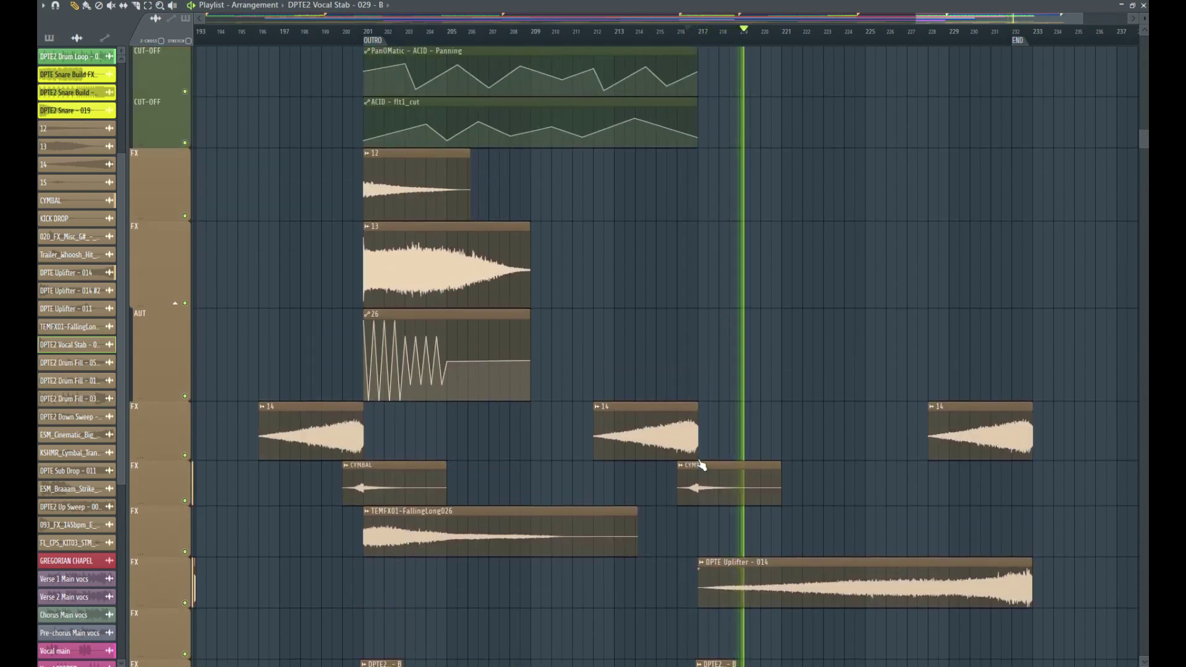
{"action": "left_click_drag", "start_coordinate": [455, 159], "coordinate": [733, 257]}
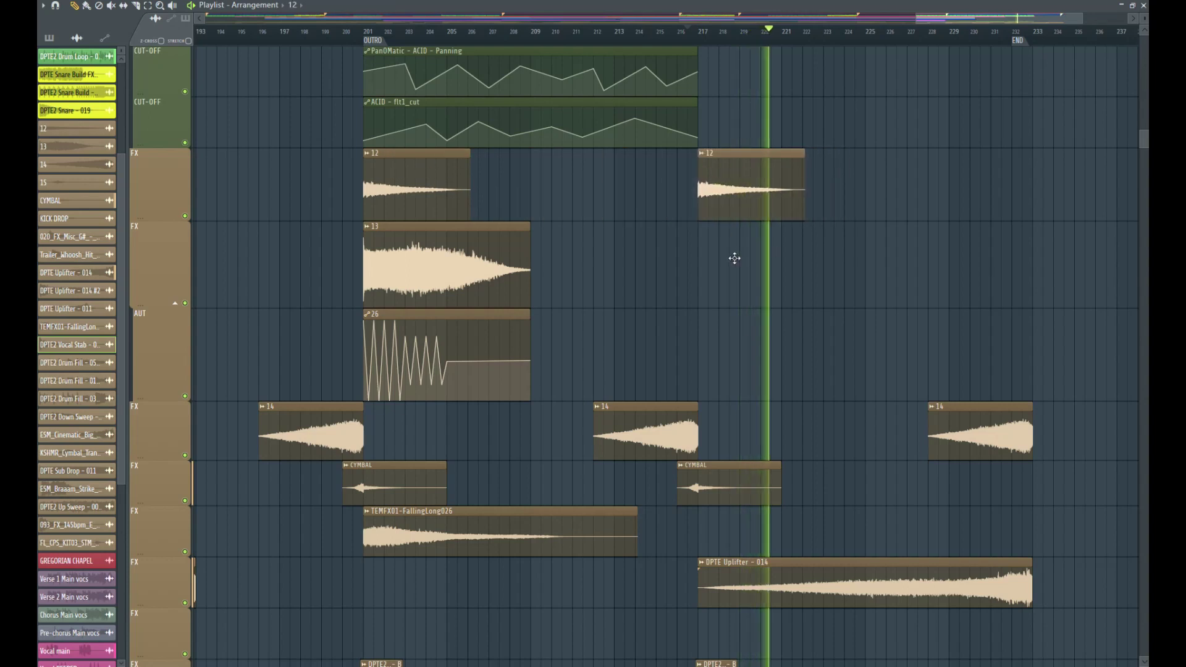
{"action": "left_click", "coordinate": [697, 32]}
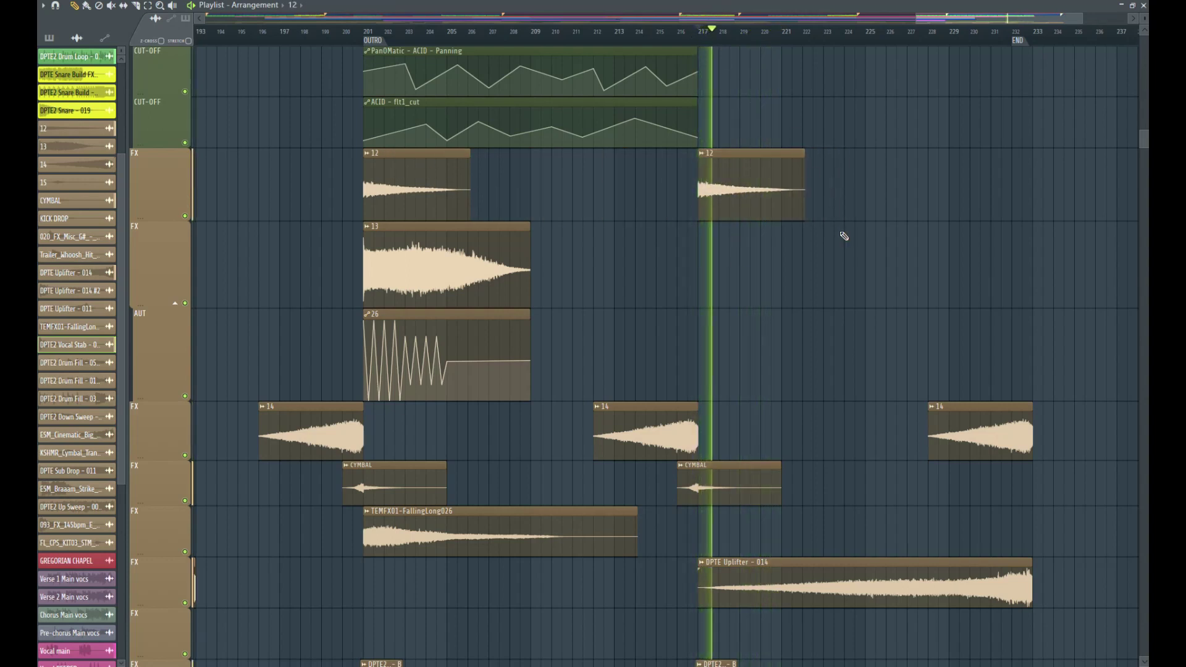
{"action": "left_click_drag", "start_coordinate": [1143, 21], "coordinate": [1143, 42]}
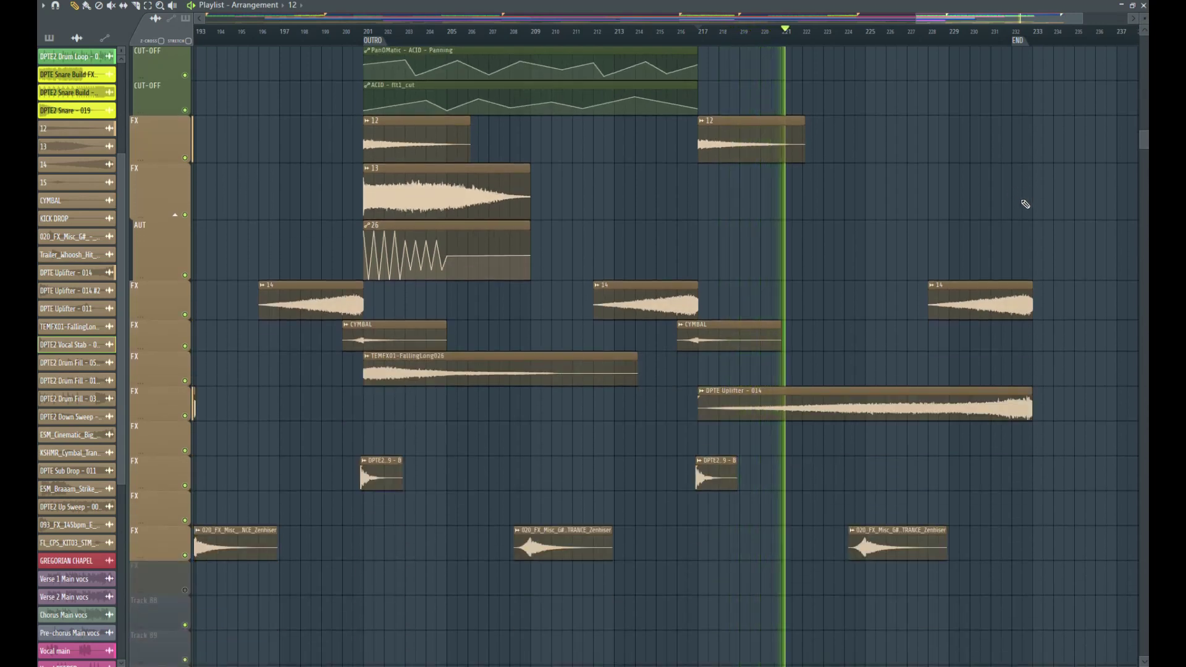
Step: Move the last 020_FX_Misc clip to about bar 216 and copy the one near bar 208 to about bar 200
{"action": "left_click_drag", "start_coordinate": [911, 540], "coordinate": [743, 541]}
{"action": "key", "text": "space"}
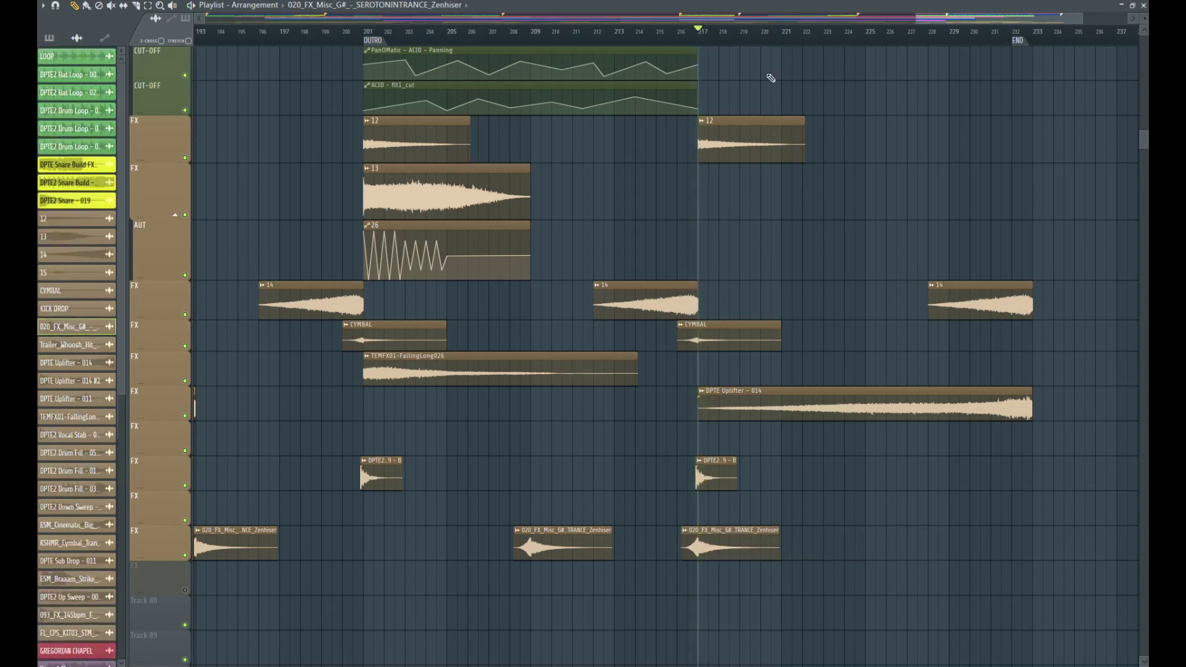
{"action": "key", "text": "space"}
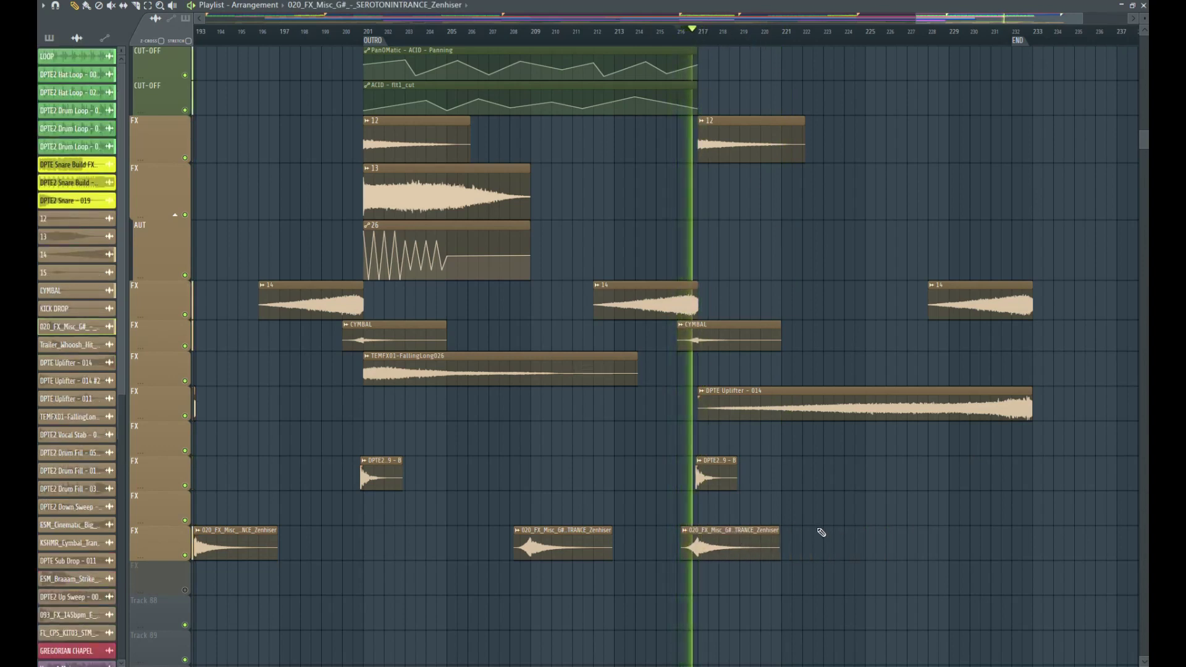
{"action": "left_click_drag", "start_coordinate": [477, 543], "coordinate": [410, 544]}
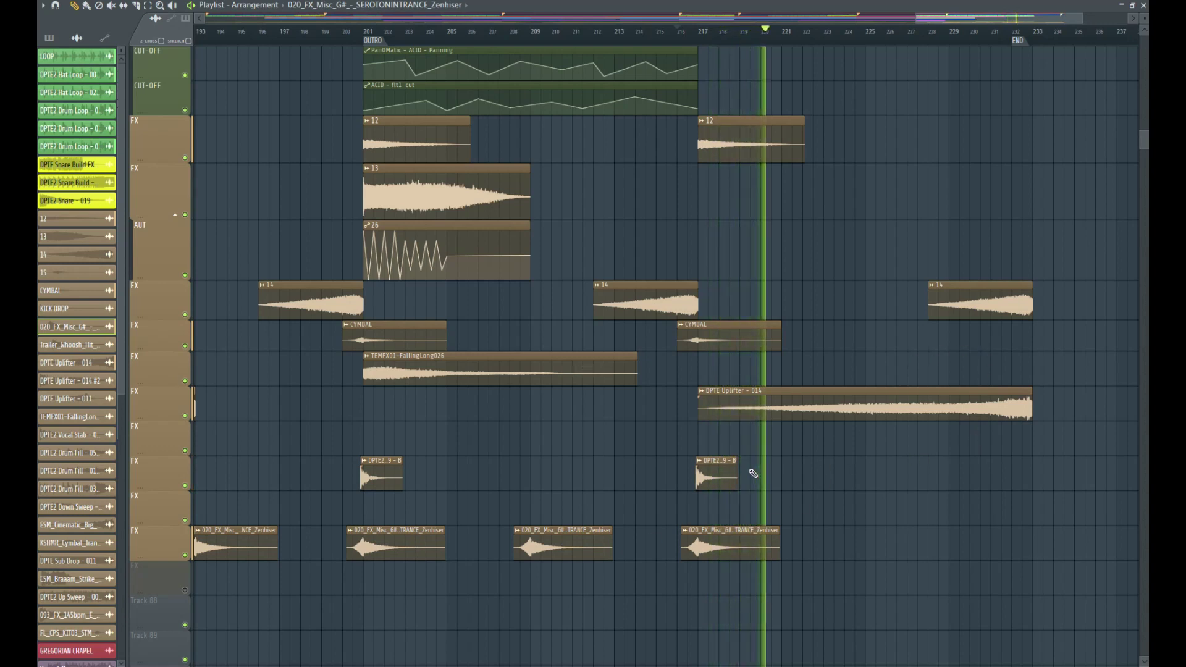
Step: Copy the DPTE2 Vocal Stab clip to about bar 233, the CYMBAL clip to about bar 232 and FX clip 12 to bar 233
{"action": "left_click_drag", "start_coordinate": [1035, 480], "coordinate": [1050, 481]}
{"action": "left_click_drag", "start_coordinate": [772, 342], "coordinate": [1048, 370]}
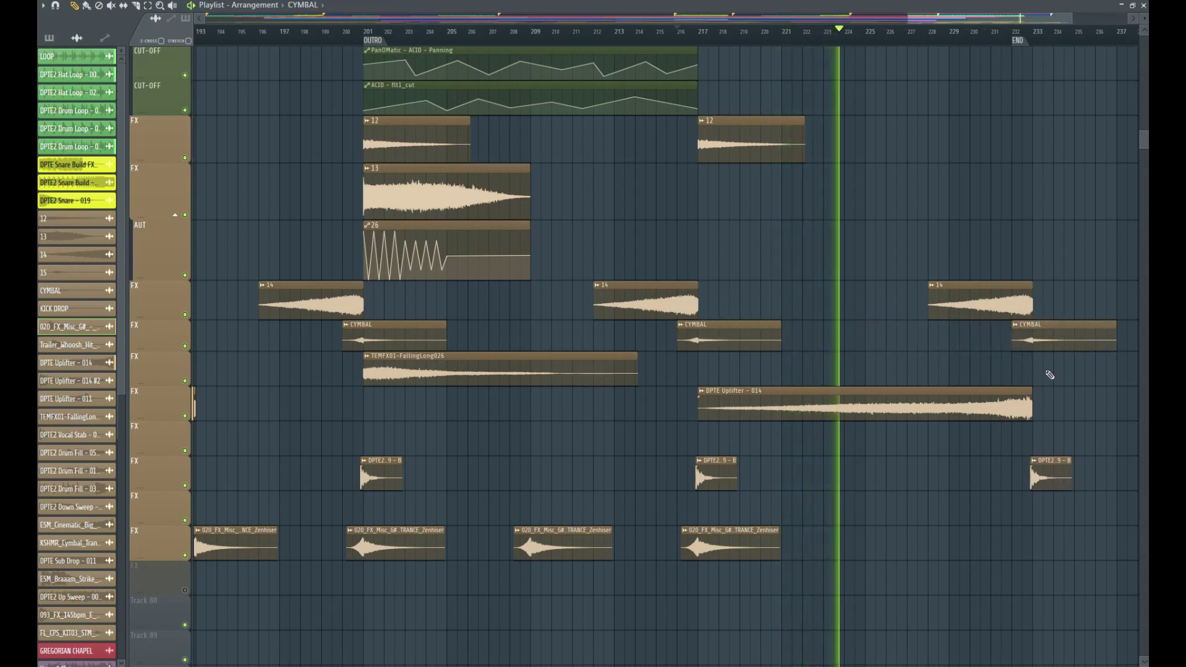
{"action": "left_click_drag", "start_coordinate": [768, 150], "coordinate": [1101, 164]}
{"action": "scroll", "coordinate": [1050, 185], "scroll_direction": "up", "scroll_amount": 4}
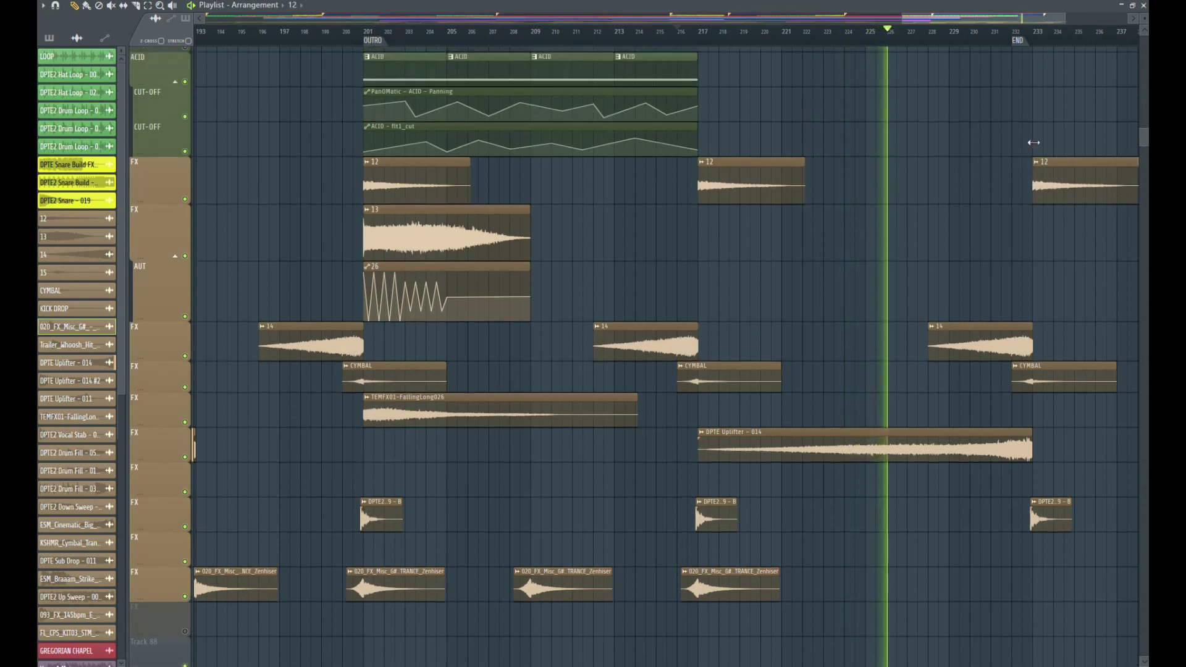
{"action": "scroll", "coordinate": [1053, 199], "scroll_direction": "up", "scroll_amount": 5}
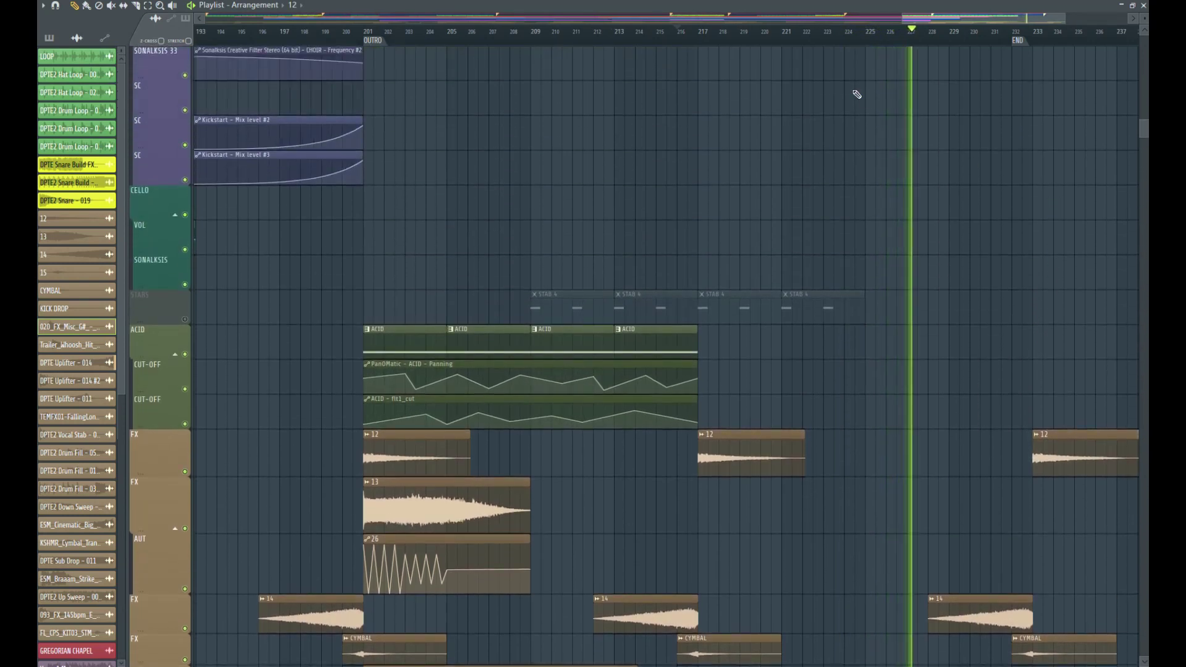
{"action": "key", "text": "space"}
Step: Select the three LOOP tracks' clips and the lower CLAP track's clips from bar 217 to 225 and duplicate them through bar 233
{"action": "left_click_drag", "start_coordinate": [1144, 131], "coordinate": [1139, 59]}
{"action": "scroll", "coordinate": [1050, 185], "scroll_direction": "down", "scroll_amount": 10}
{"action": "left_click_drag", "start_coordinate": [904, 116], "coordinate": [697, 232]}
{"action": "scroll", "coordinate": [697, 232], "scroll_direction": "down", "scroll_amount": 6}
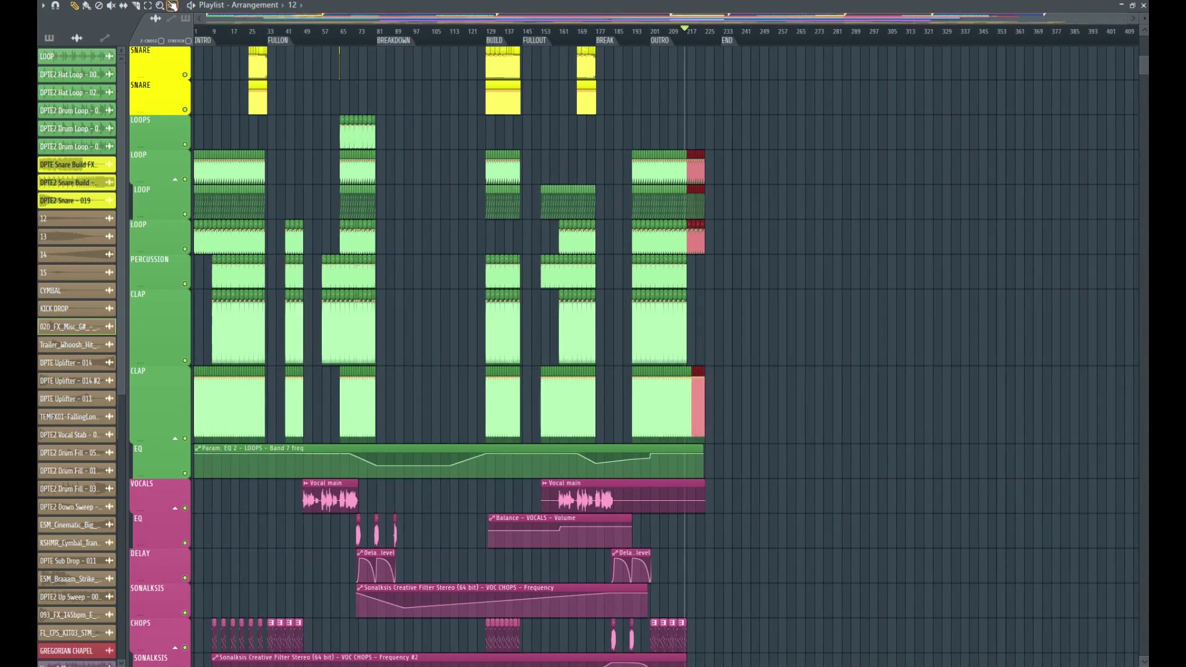
{"action": "left_click_drag", "start_coordinate": [749, 480], "coordinate": [680, 116]}
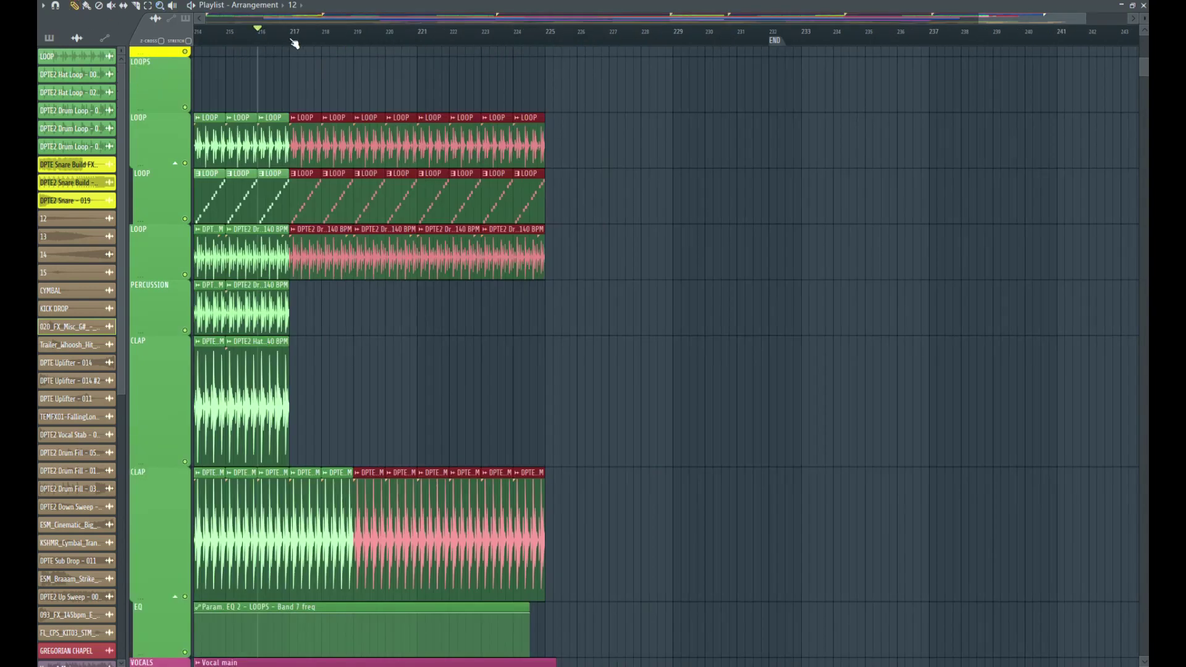
{"action": "left_click_drag", "start_coordinate": [578, 112], "coordinate": [301, 496]}
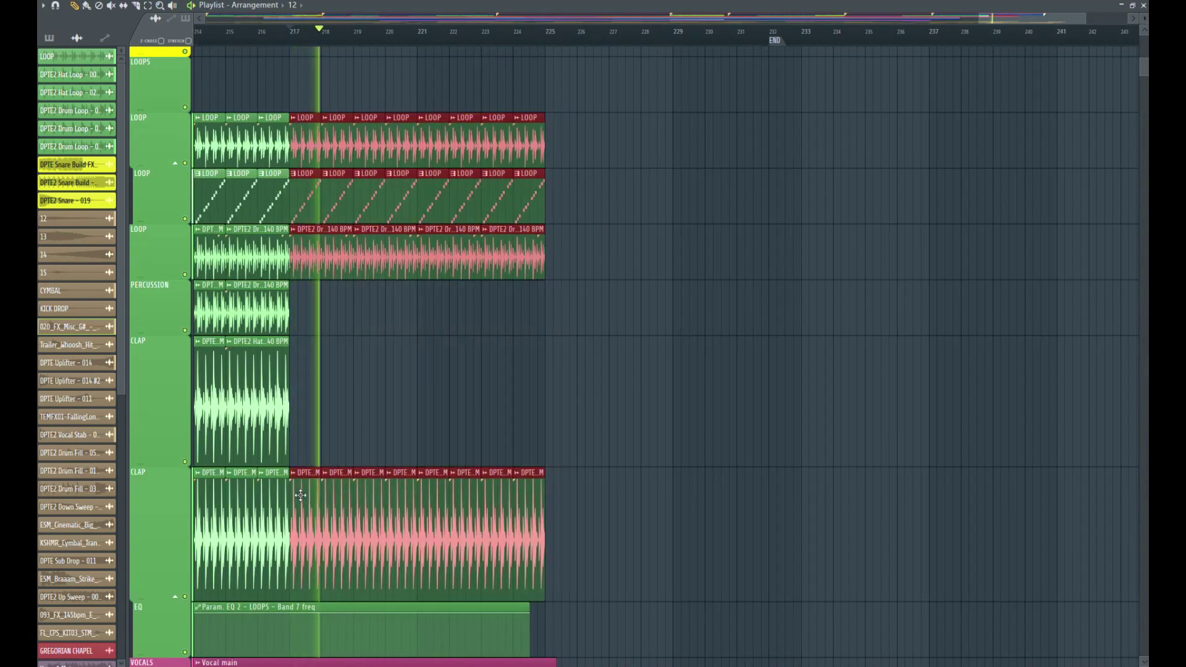
{"action": "key", "text": "ctrl+b"}
{"action": "key", "text": "ctrl+d"}
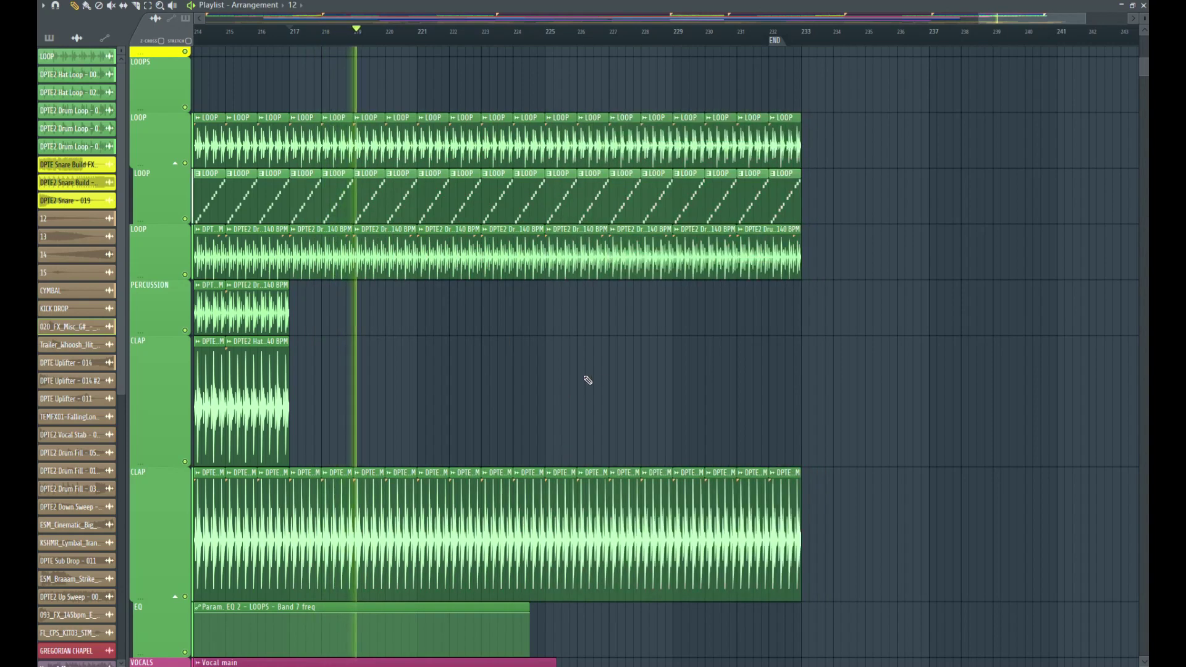
Step: Extend the LOOPS Band 7 freq automation to bar 233 and slope it down from about bar 225 to the end
{"action": "scroll", "coordinate": [587, 380], "scroll_direction": "down", "scroll_amount": 3}
{"action": "left_click_drag", "start_coordinate": [530, 440], "coordinate": [801, 435]}
{"action": "left_click_drag", "start_coordinate": [530, 445], "coordinate": [551, 445]}
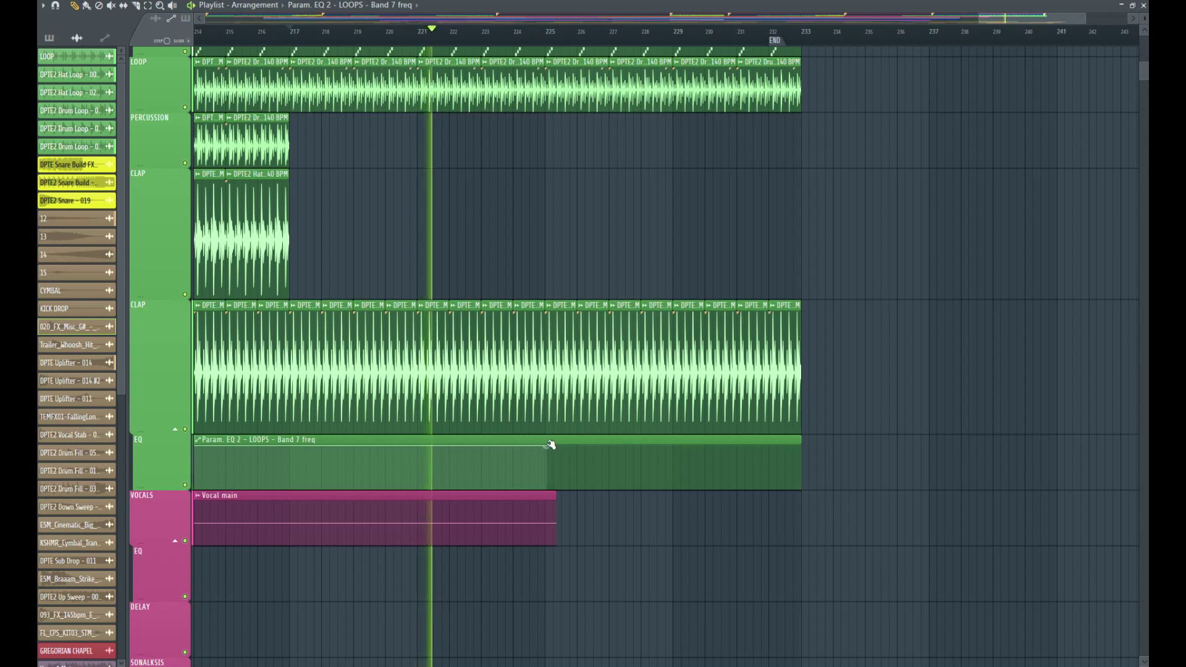
{"action": "left_click_drag", "start_coordinate": [799, 445], "coordinate": [797, 462]}
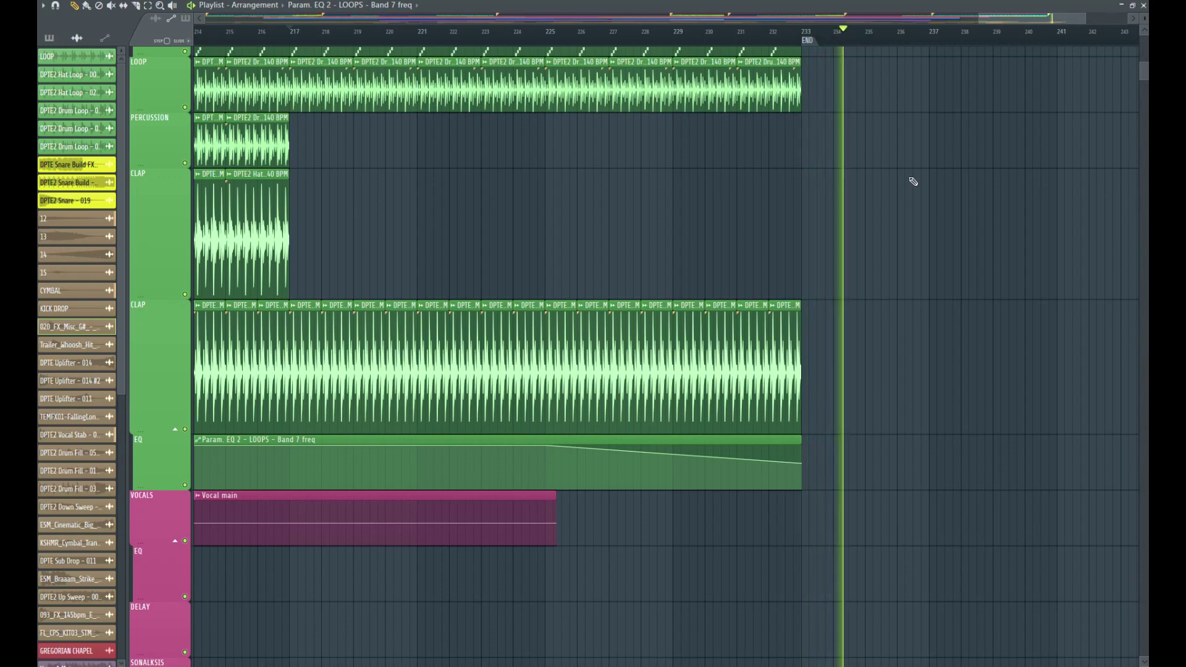
{"action": "key", "text": "space"}
{"action": "left_click", "coordinate": [160, 6]}
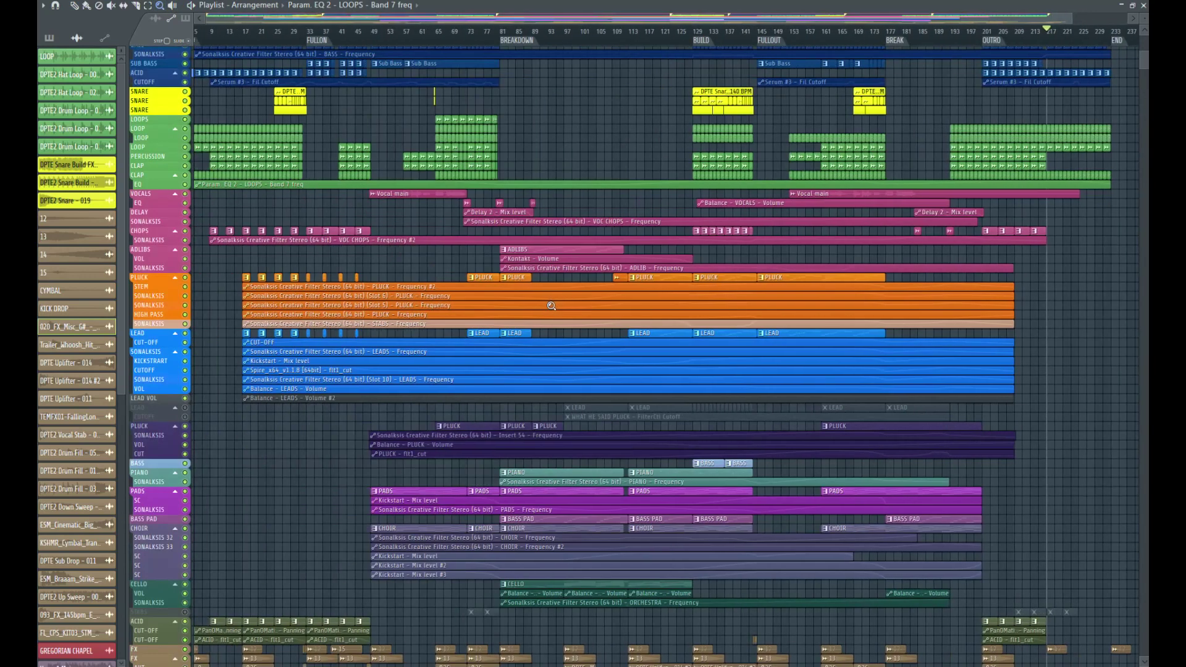